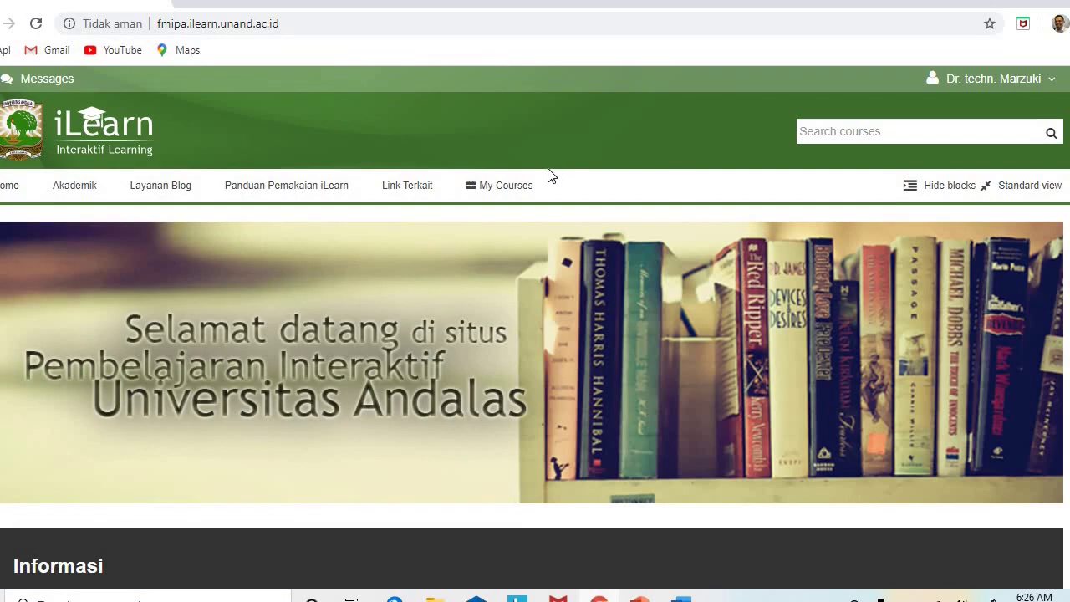
Open the Fisika Dasar (Kelas C) course from the list of own courses
{"action": "mouse_move", "coordinate": [492, 195]}
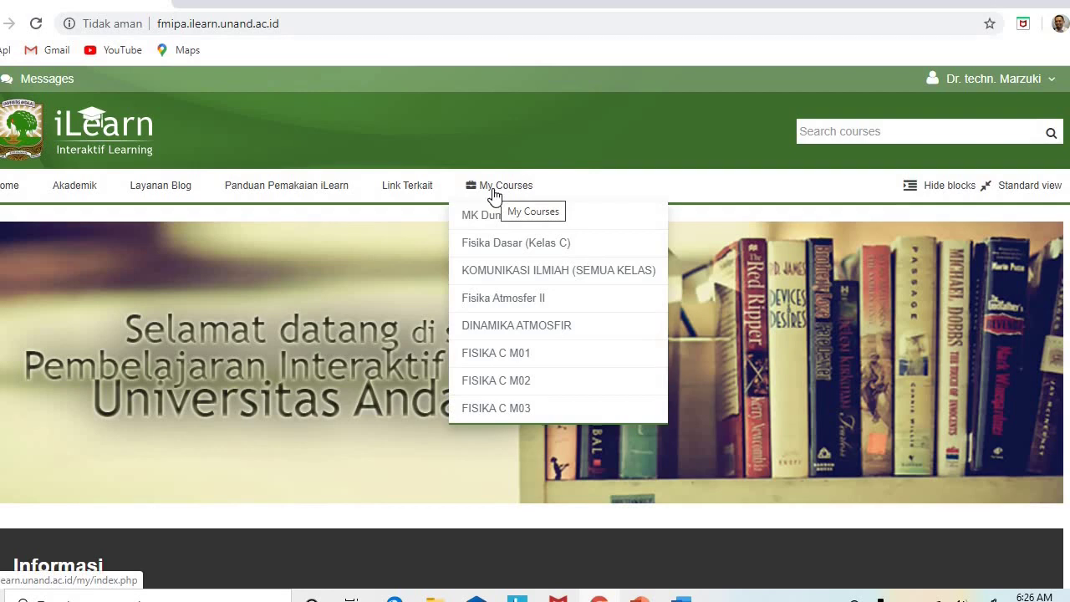
{"action": "left_click", "coordinate": [489, 243]}
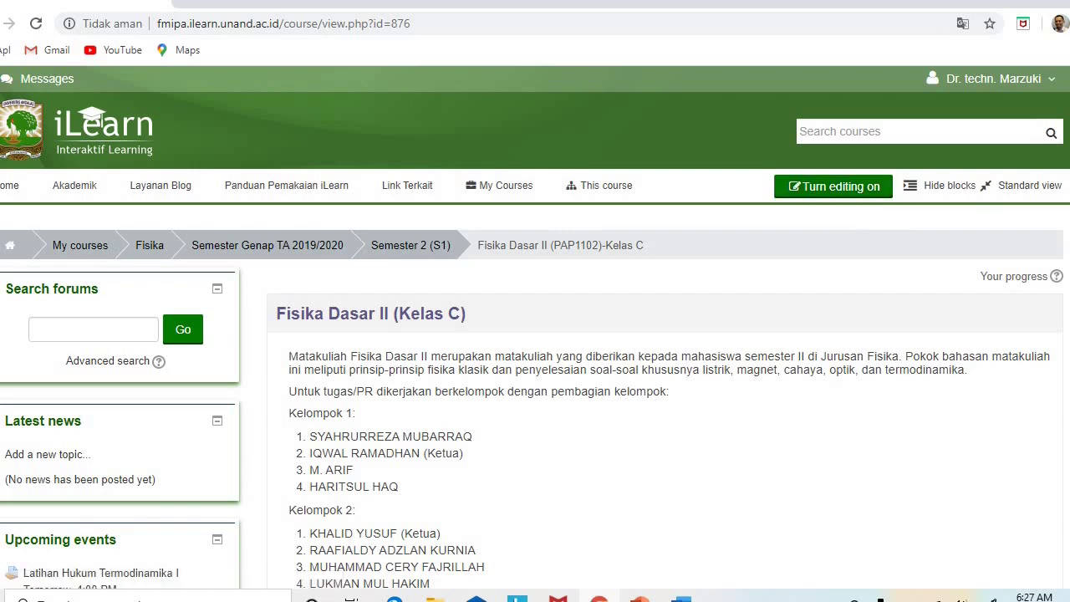
Look through the course page's group lists and topic sections with their slides, tests and assignment uploads, down to the final topics
{"action": "scroll", "coordinate": [535, 327], "scroll_direction": "down", "scroll_amount": 3}
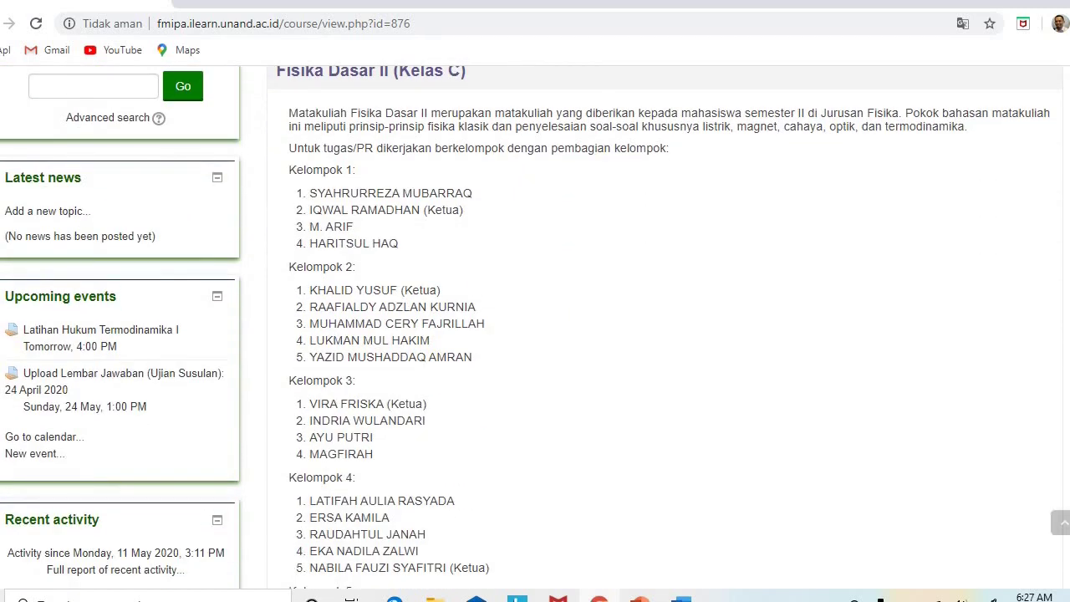
{"action": "scroll", "coordinate": [535, 327], "scroll_direction": "up", "scroll_amount": 1}
{"action": "scroll", "coordinate": [535, 327], "scroll_direction": "down", "scroll_amount": 8}
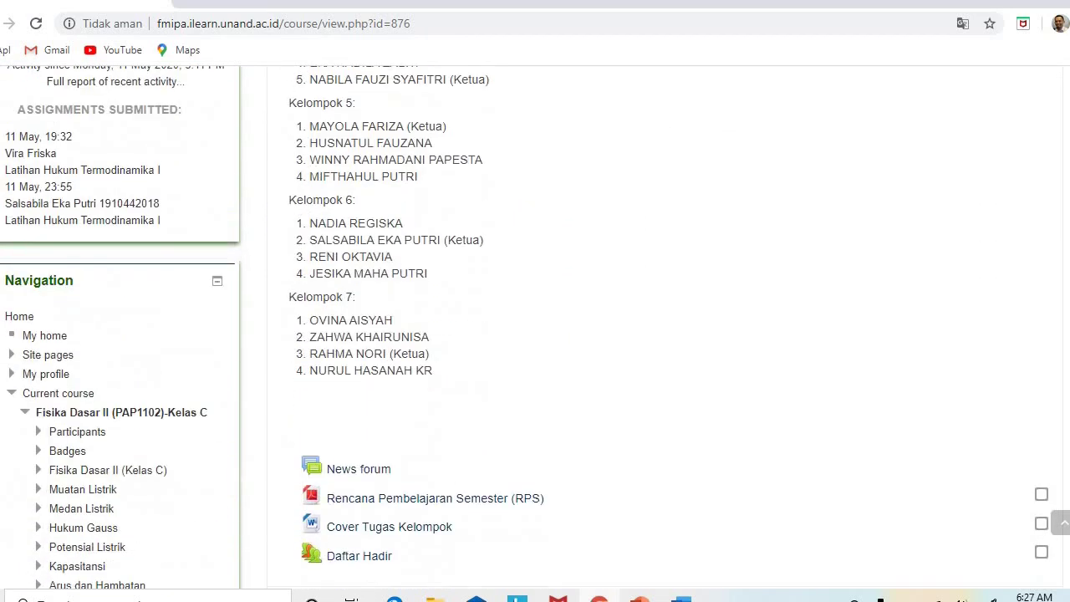
{"action": "scroll", "coordinate": [535, 327], "scroll_direction": "down", "scroll_amount": 1}
{"action": "scroll", "coordinate": [535, 327], "scroll_direction": "down", "scroll_amount": 6}
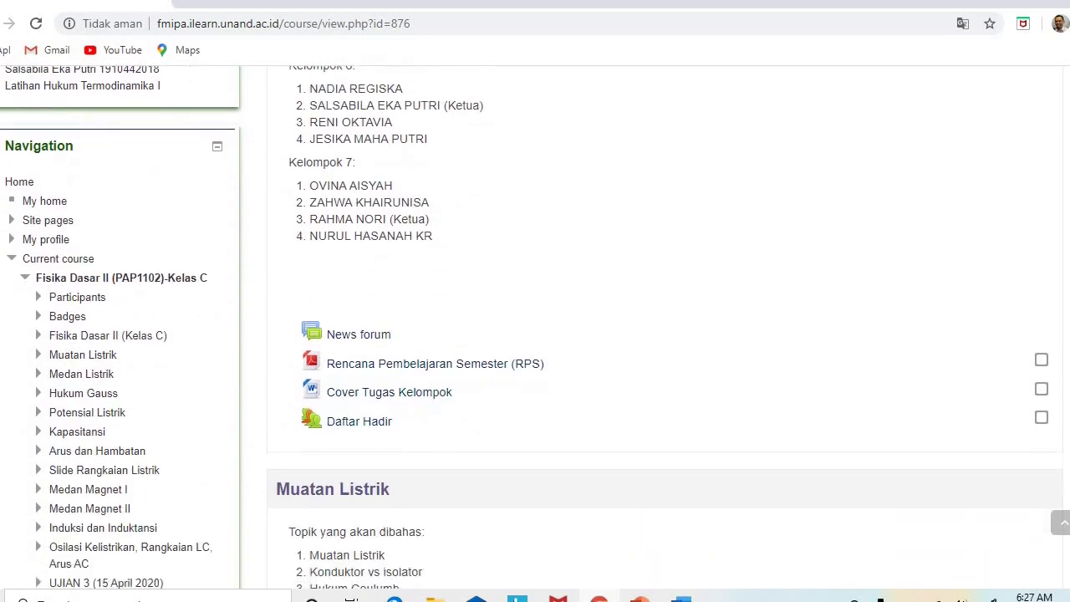
{"action": "scroll", "coordinate": [535, 327], "scroll_direction": "down", "scroll_amount": 2}
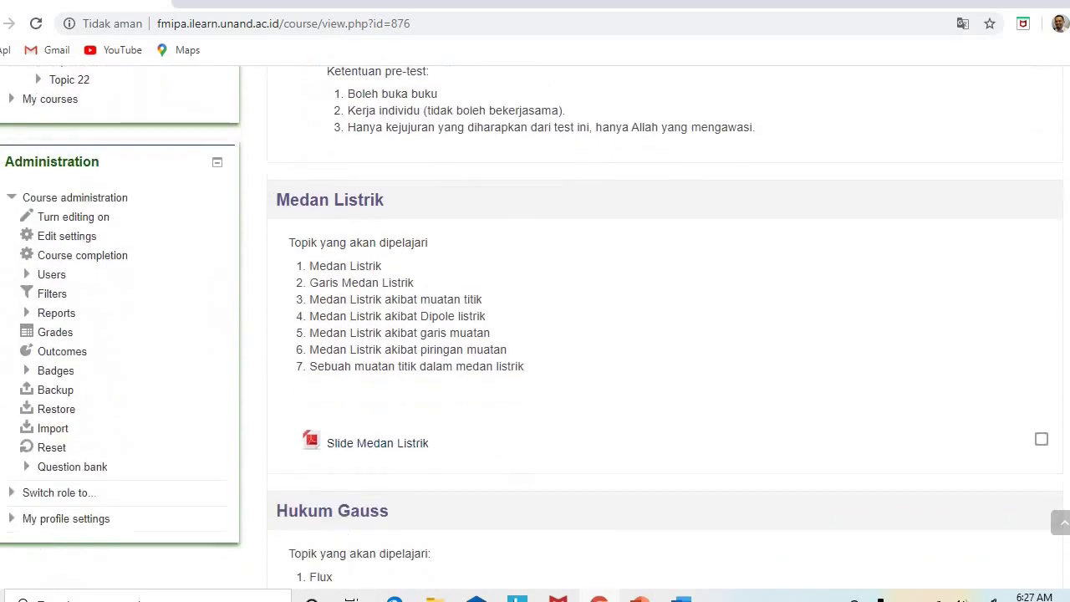
{"action": "scroll", "coordinate": [535, 327], "scroll_direction": "down", "scroll_amount": 20}
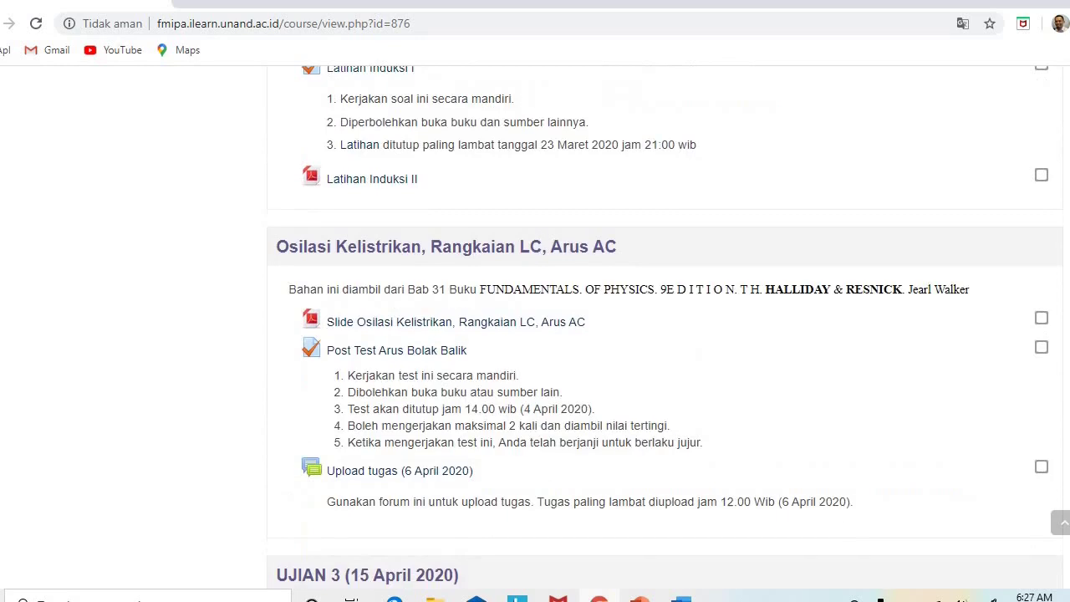
{"action": "scroll", "coordinate": [535, 327], "scroll_direction": "down", "scroll_amount": 7}
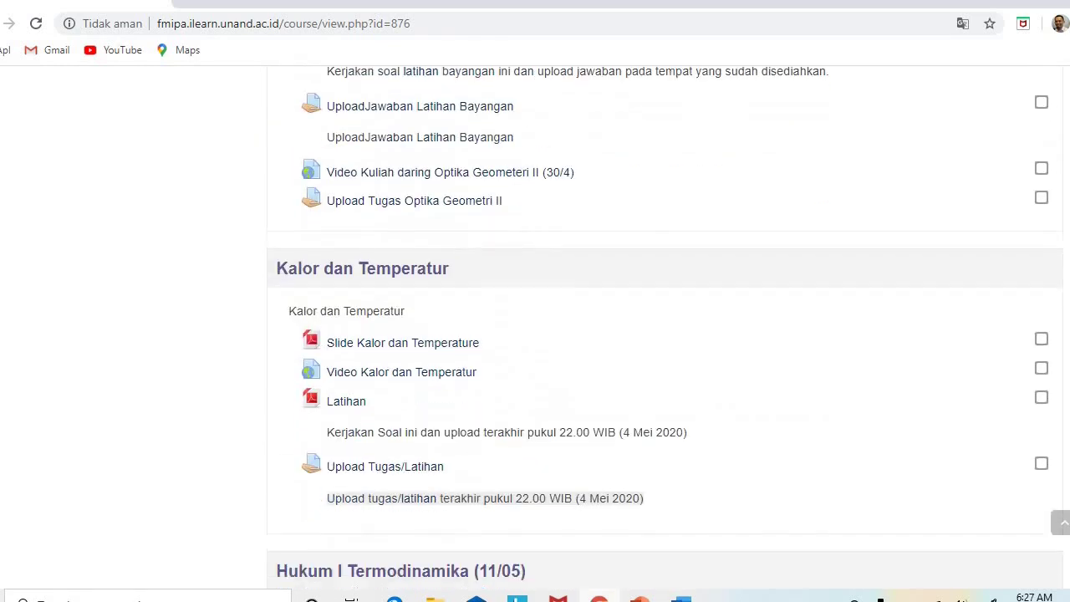
{"action": "scroll", "coordinate": [535, 327], "scroll_direction": "down", "scroll_amount": 5}
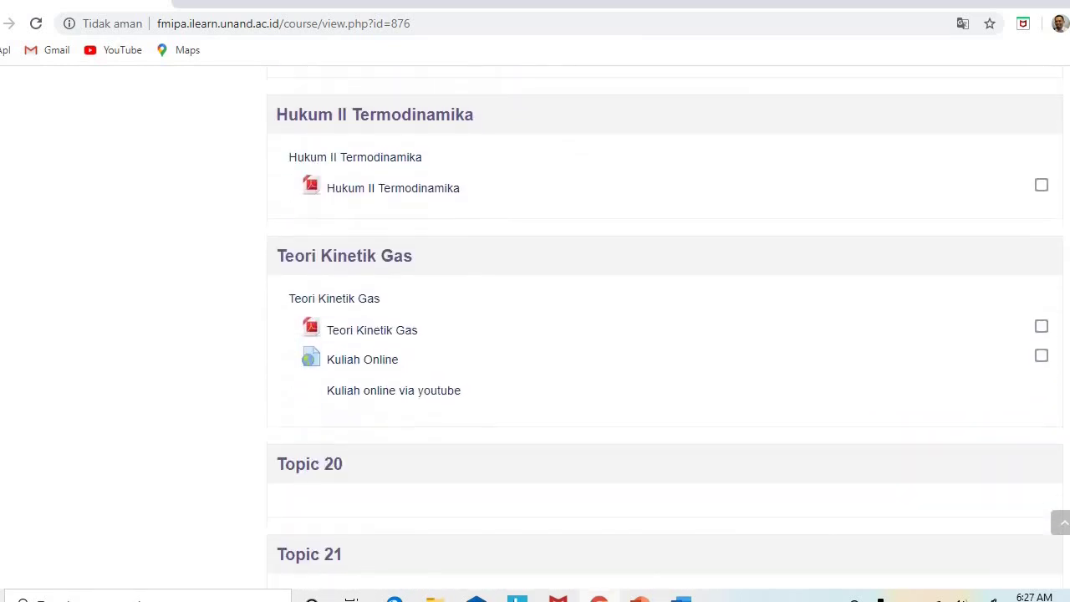
{"action": "scroll", "coordinate": [536, 327], "scroll_direction": "down", "scroll_amount": 1}
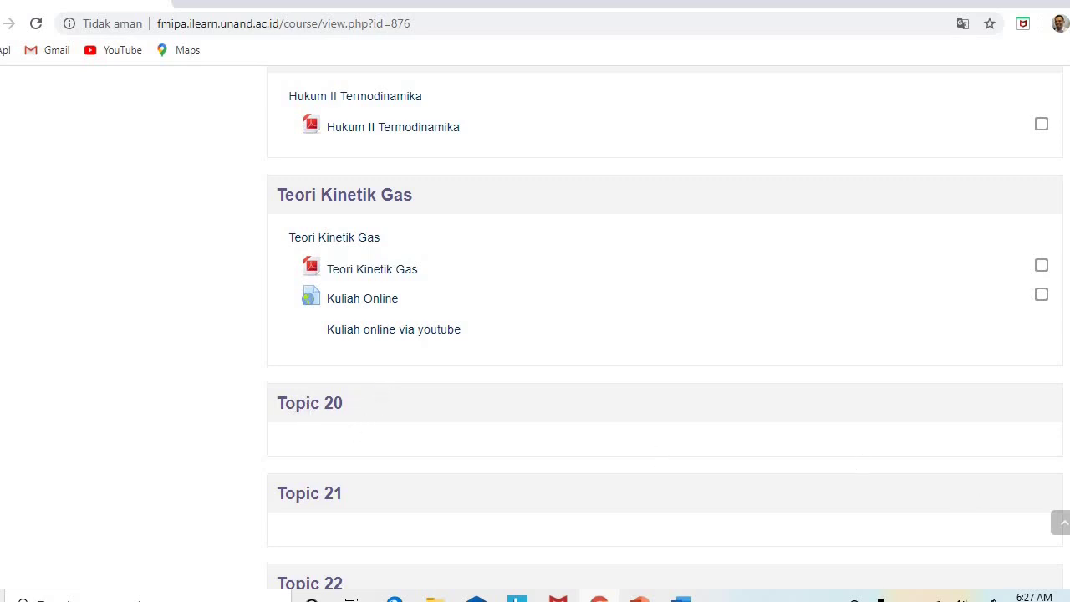
{"action": "scroll", "coordinate": [665, 329], "scroll_direction": "up", "scroll_amount": 5}
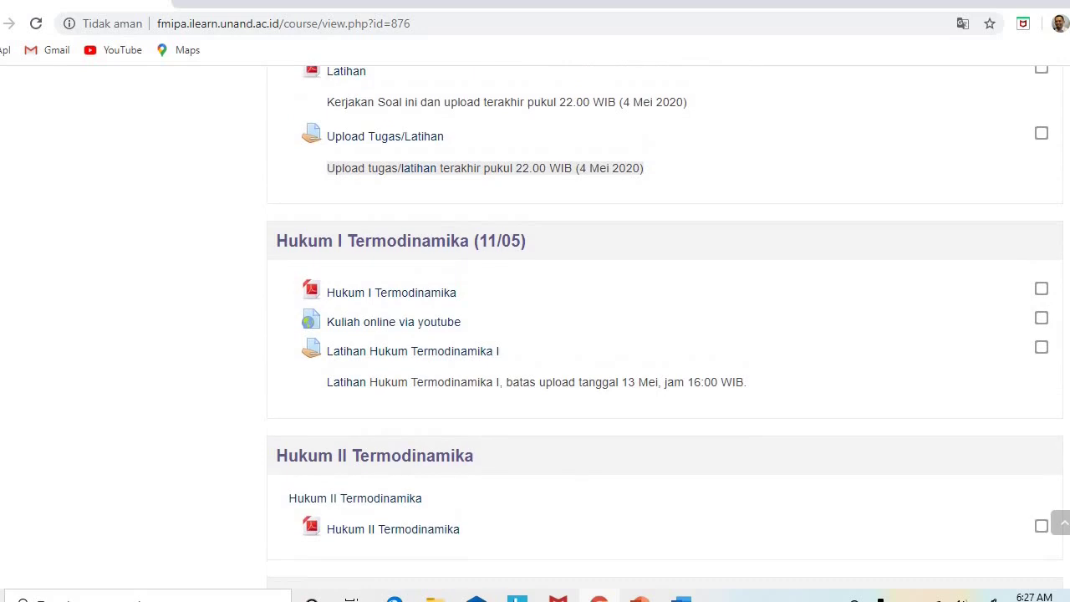
{"action": "scroll", "coordinate": [664, 327], "scroll_direction": "up", "scroll_amount": 2}
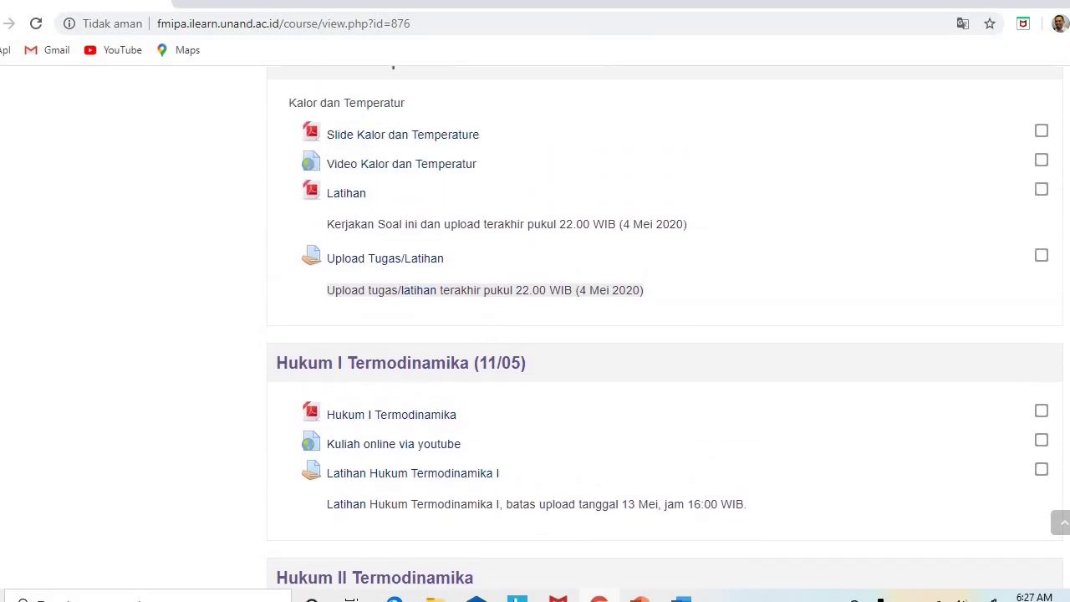
{"action": "scroll", "coordinate": [665, 330], "scroll_direction": "up", "scroll_amount": 10}
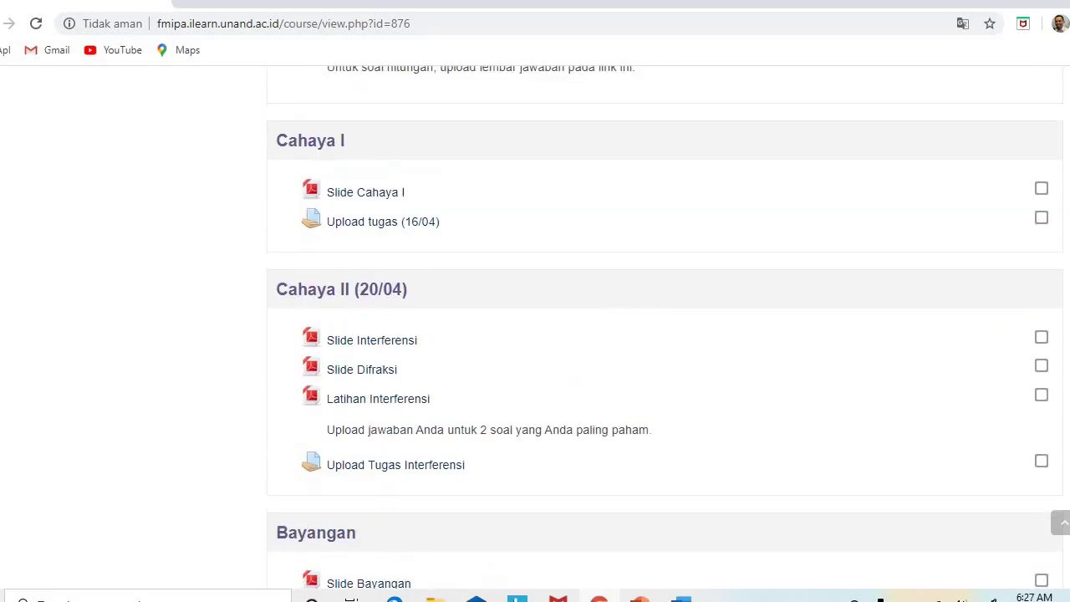
{"action": "scroll", "coordinate": [665, 330], "scroll_direction": "up", "scroll_amount": 8}
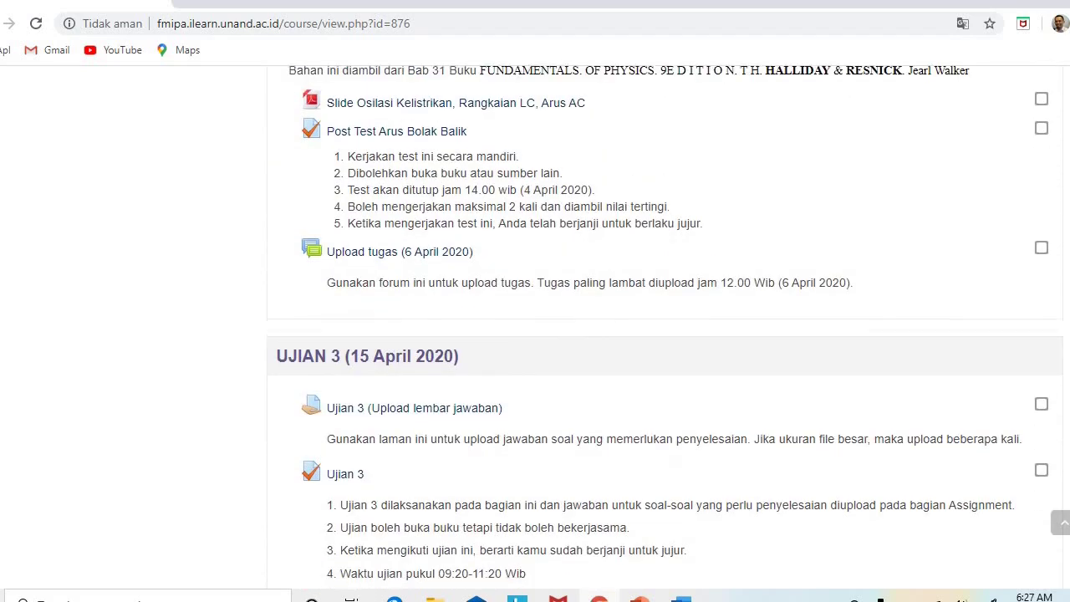
{"action": "scroll", "coordinate": [665, 330], "scroll_direction": "down", "scroll_amount": 2}
{"action": "scroll", "coordinate": [665, 329], "scroll_direction": "down", "scroll_amount": 2}
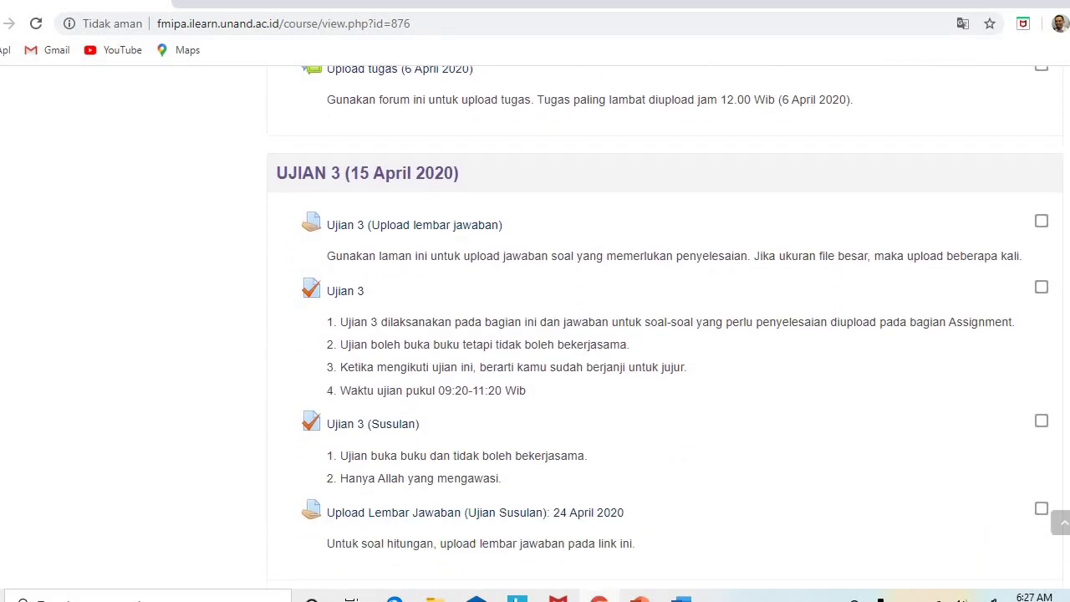
{"action": "scroll", "coordinate": [665, 327], "scroll_direction": "up", "scroll_amount": 1}
{"action": "scroll", "coordinate": [664, 323], "scroll_direction": "up", "scroll_amount": 15}
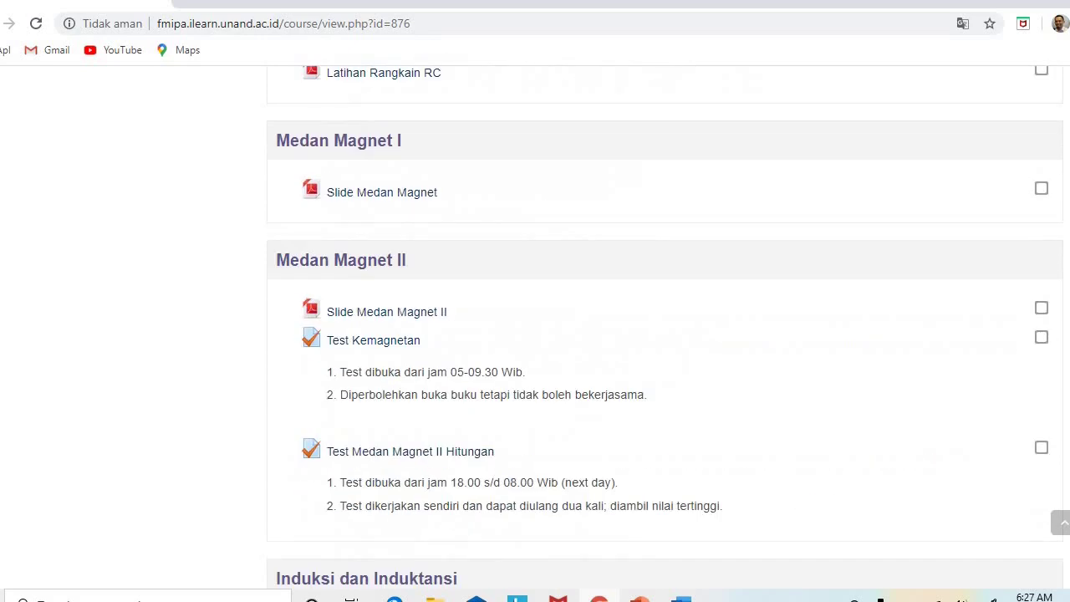
{"action": "scroll", "coordinate": [831, 172], "scroll_direction": "up", "scroll_amount": 20}
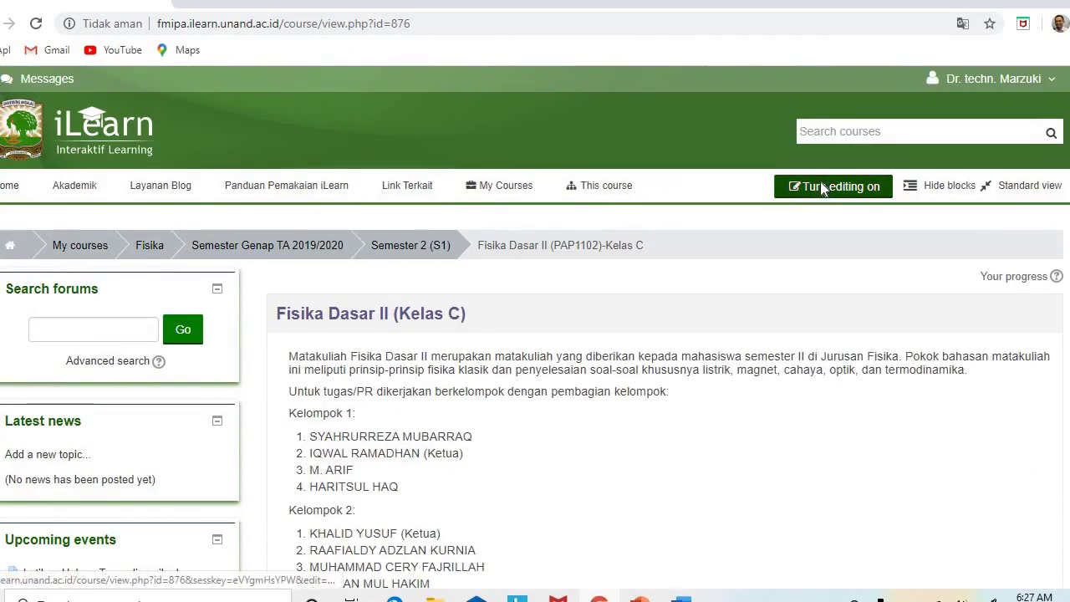
Turn on editing for the course and look over the editing controls in its topic sections
{"action": "left_click", "coordinate": [820, 182]}
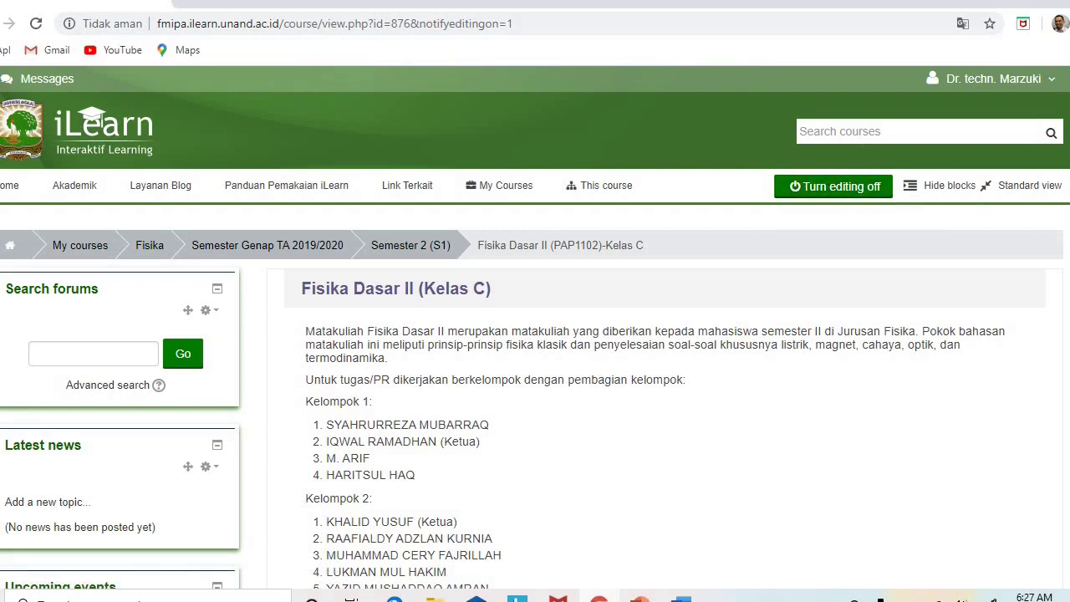
{"action": "scroll", "coordinate": [535, 334], "scroll_direction": "down", "scroll_amount": 20}
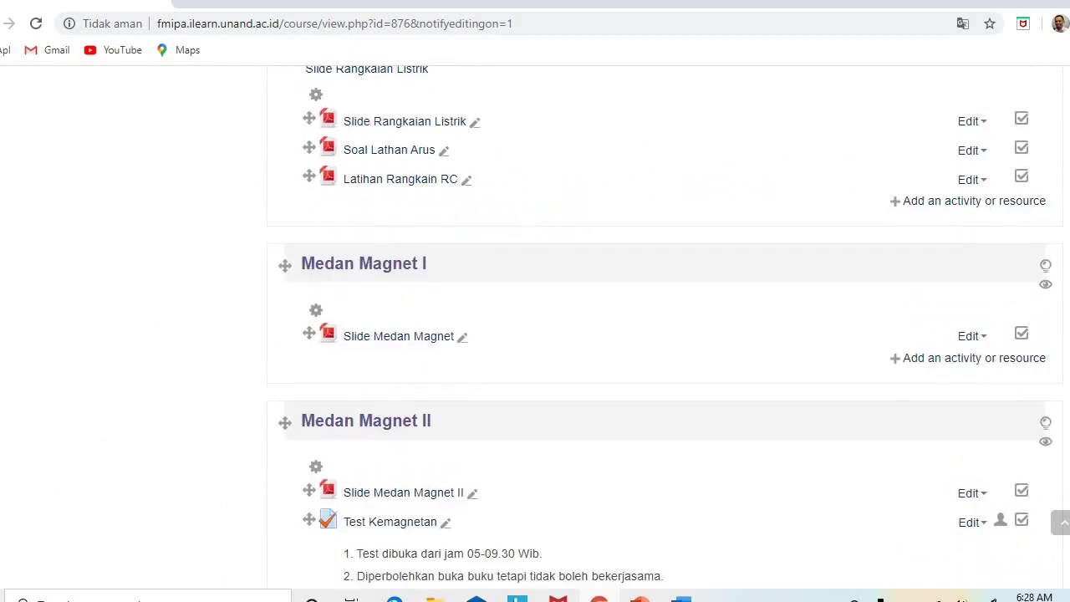
{"action": "scroll", "coordinate": [535, 334], "scroll_direction": "up", "scroll_amount": 15}
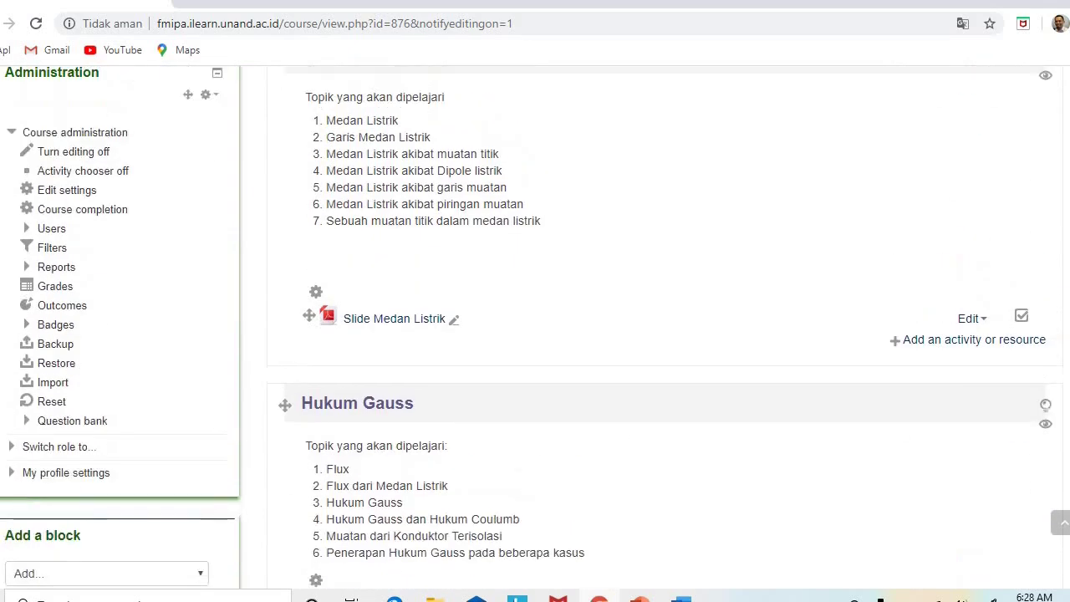
Open the category management page of the course's question bank
{"action": "scroll", "coordinate": [535, 334], "scroll_direction": "down", "scroll_amount": 2}
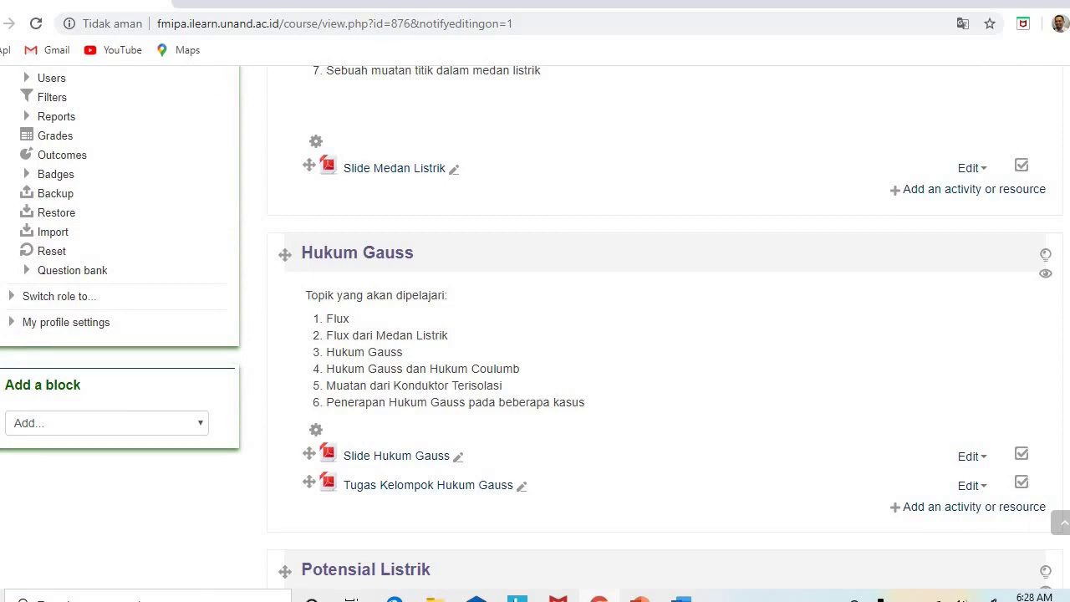
{"action": "left_click", "coordinate": [27, 273]}
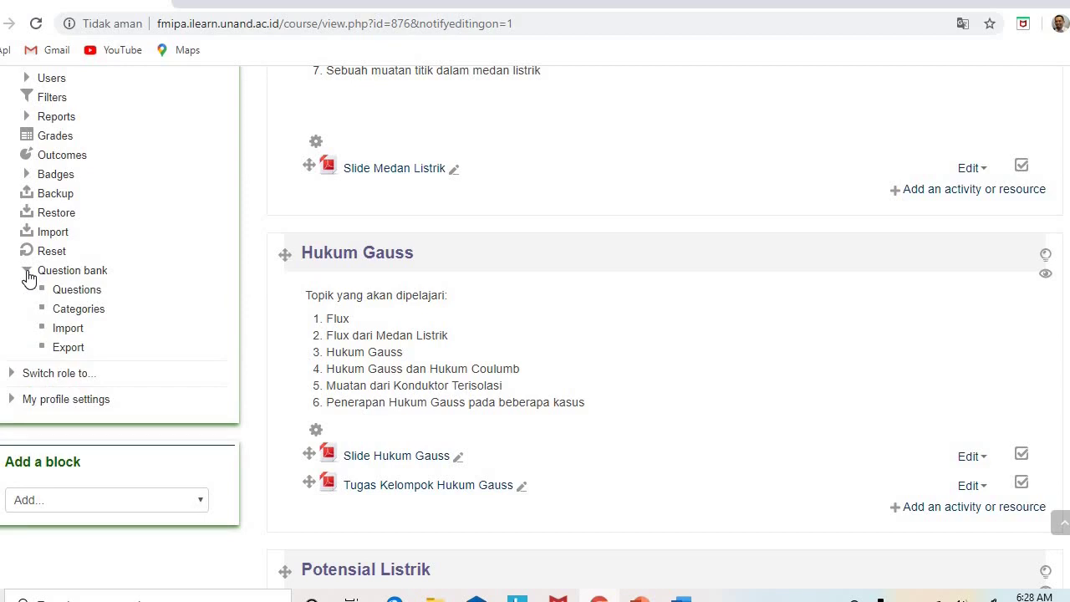
{"action": "left_click", "coordinate": [95, 315]}
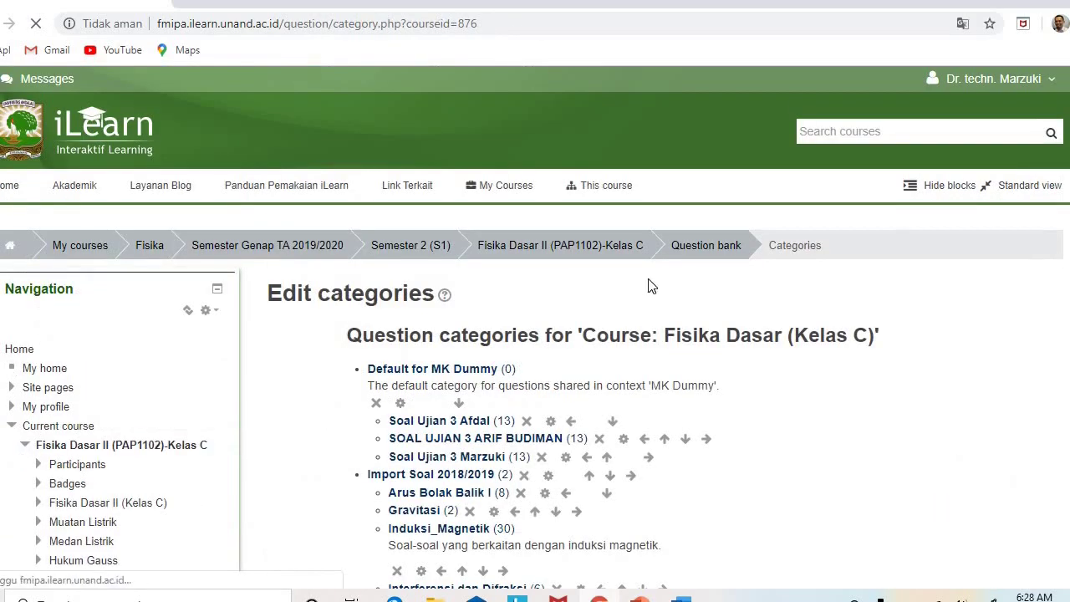
Set the parent of the new question category to Top in the Add category form
{"action": "scroll", "coordinate": [93, 122], "scroll_direction": "down", "scroll_amount": 4}
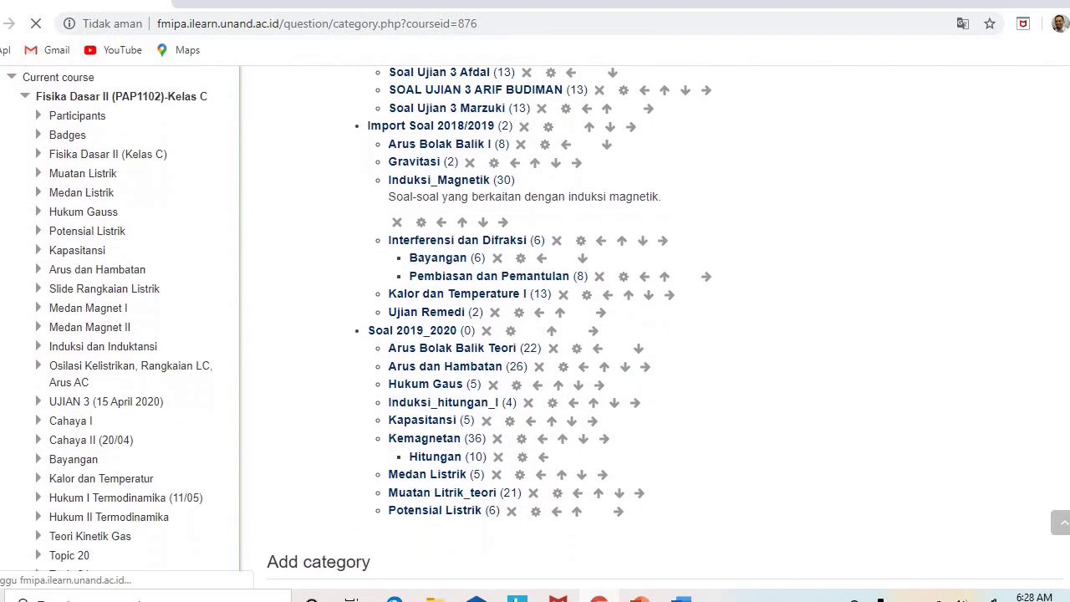
{"action": "scroll", "coordinate": [535, 326], "scroll_direction": "down", "scroll_amount": 2}
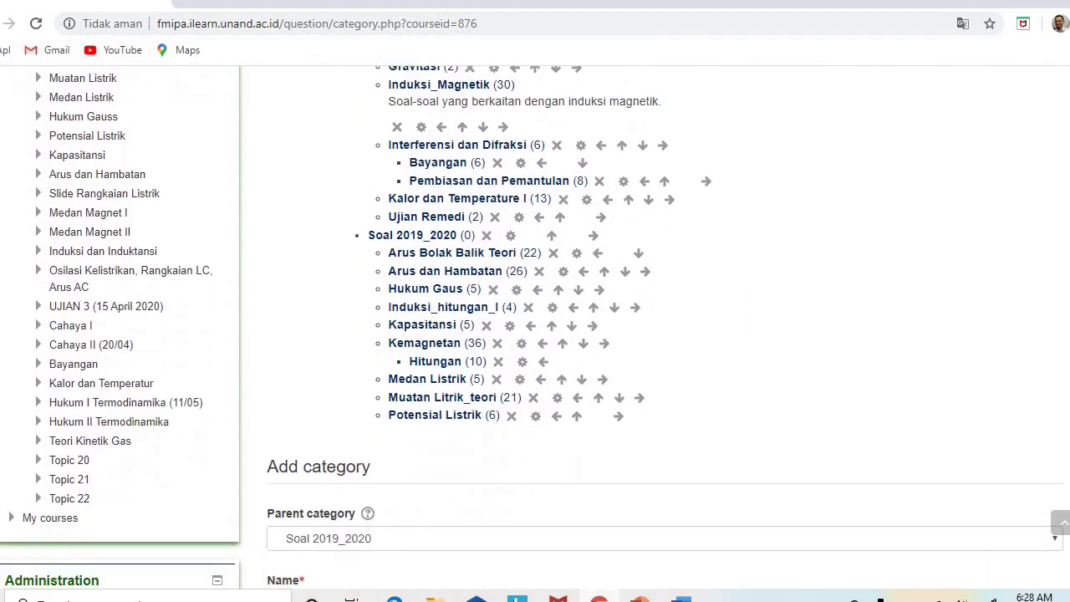
{"action": "scroll", "coordinate": [870, 326], "scroll_direction": "down", "scroll_amount": 3}
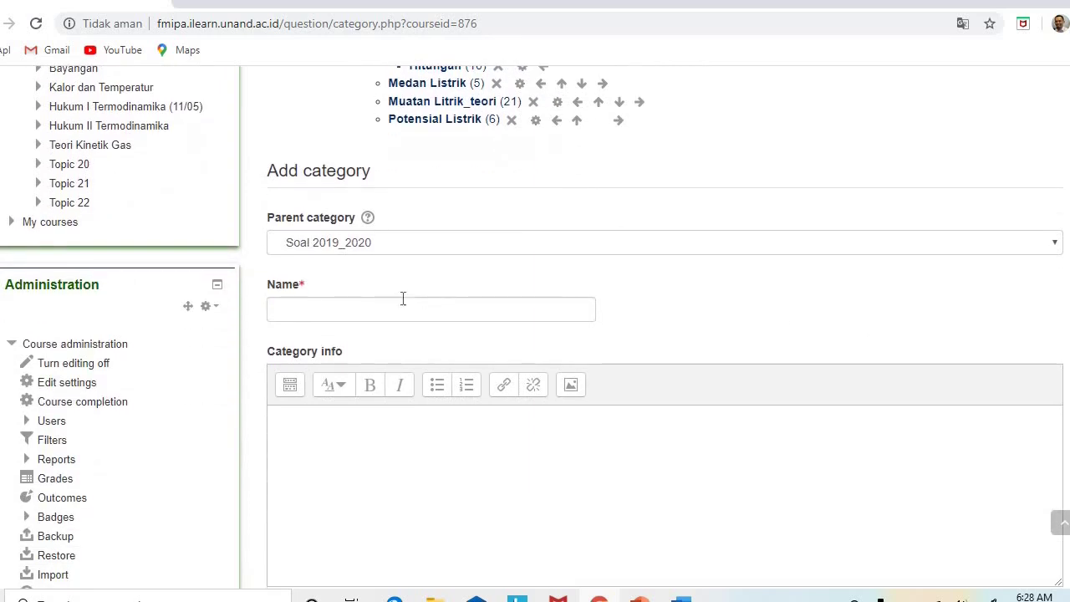
{"action": "left_click", "coordinate": [418, 249]}
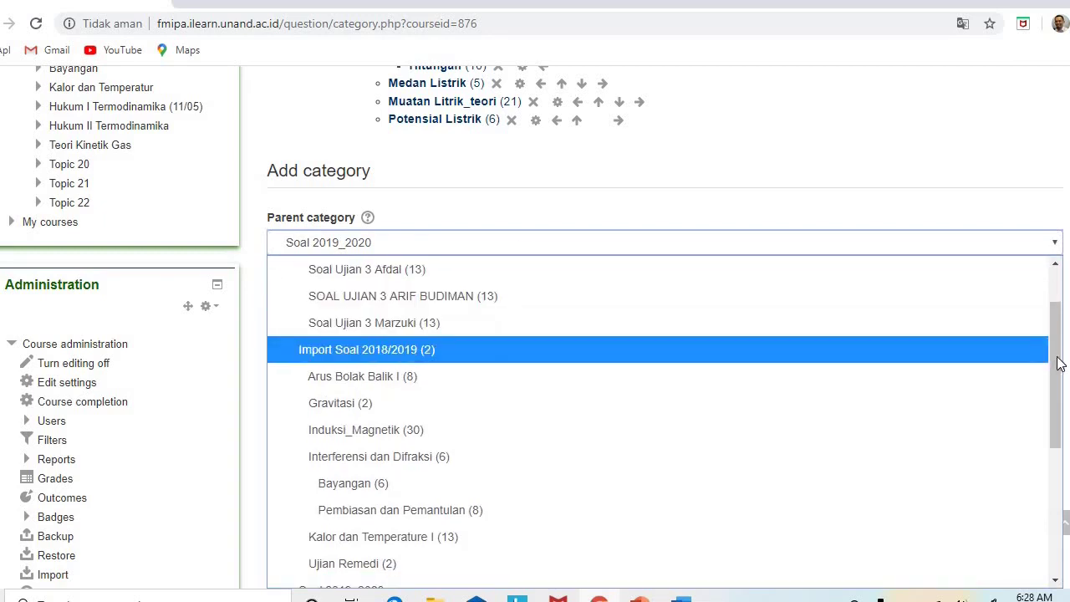
{"action": "left_click_drag", "start_coordinate": [1055, 351], "coordinate": [1062, 289]}
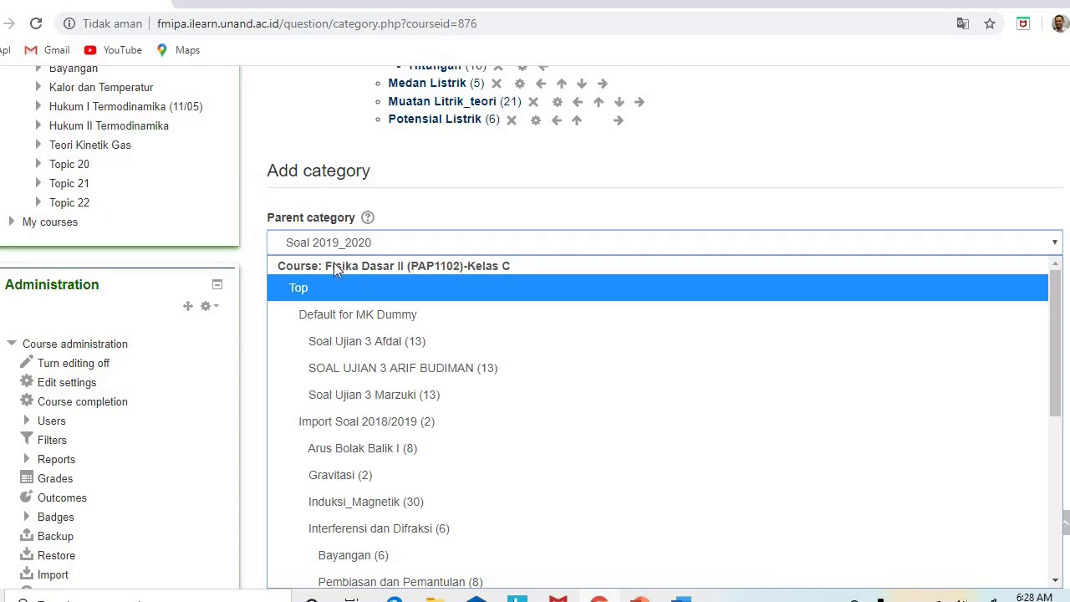
{"action": "left_click", "coordinate": [309, 287]}
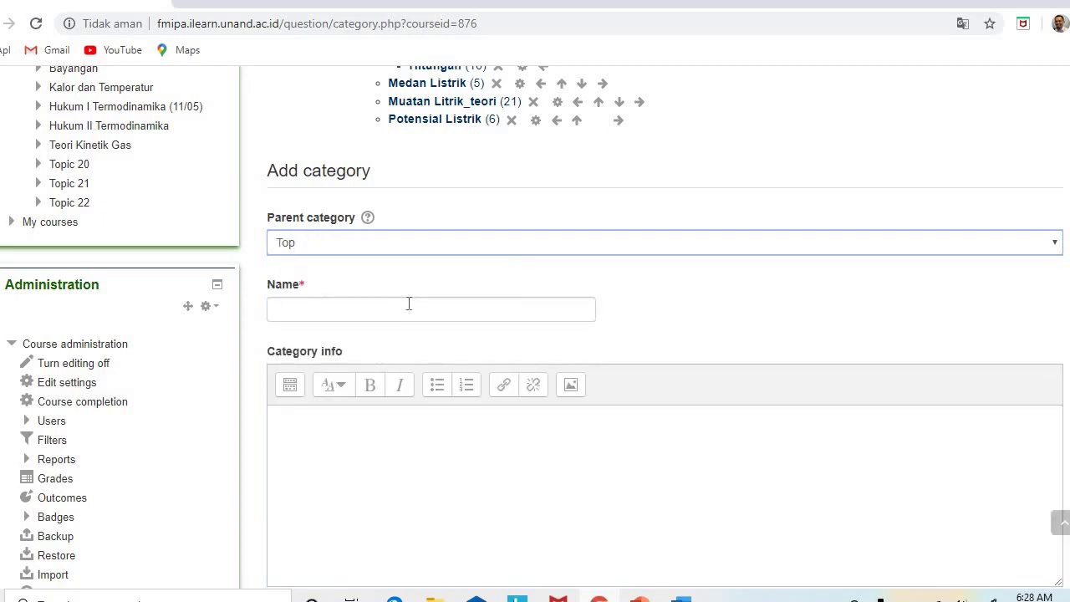
Set the parent of the new question category to Soal 2019_2020
{"action": "left_click", "coordinate": [366, 249]}
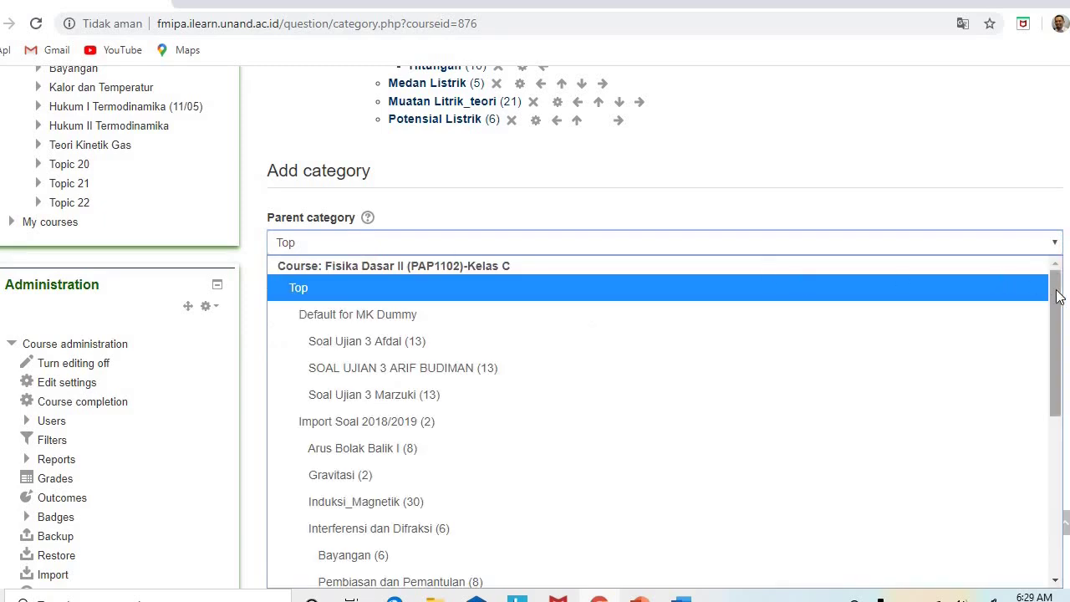
{"action": "left_click_drag", "start_coordinate": [1057, 297], "coordinate": [1052, 469]}
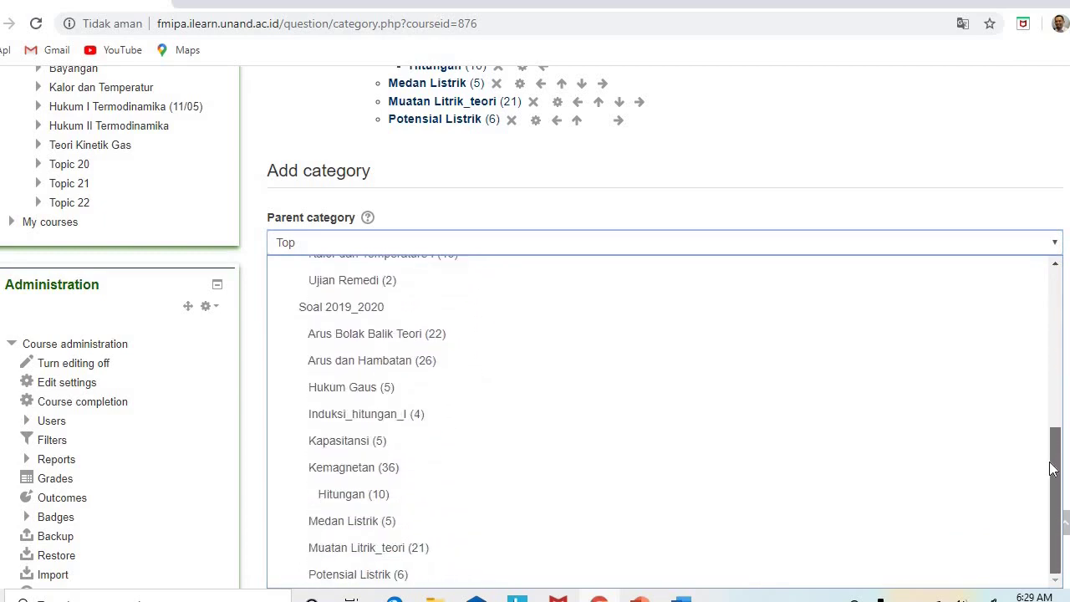
{"action": "left_click", "coordinate": [507, 312]}
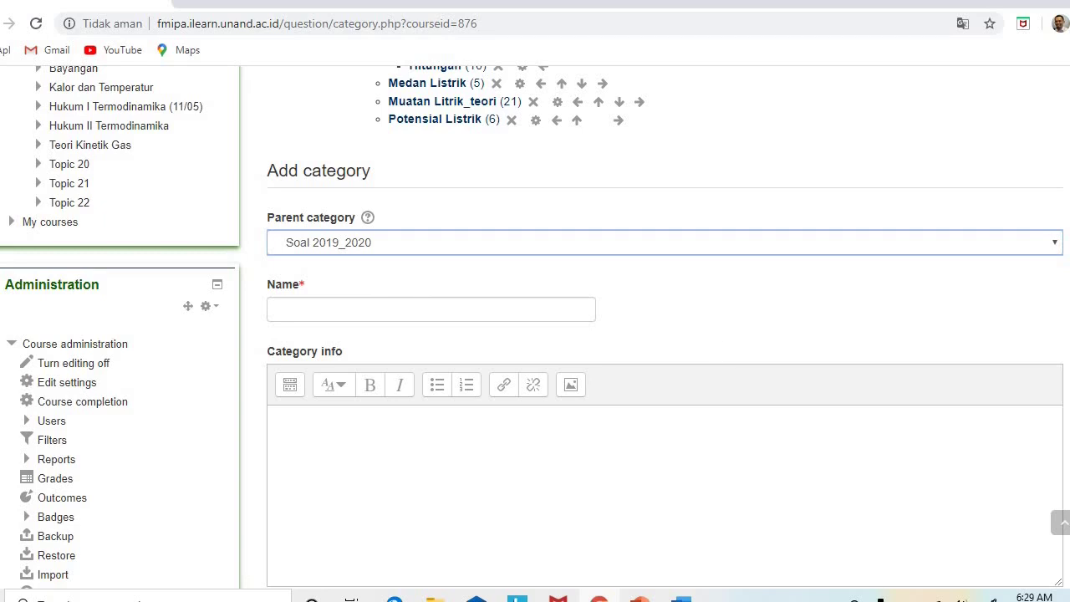
Review how the existing question categories are nested under their parent categories
{"action": "scroll", "coordinate": [652, 326], "scroll_direction": "up", "scroll_amount": 5}
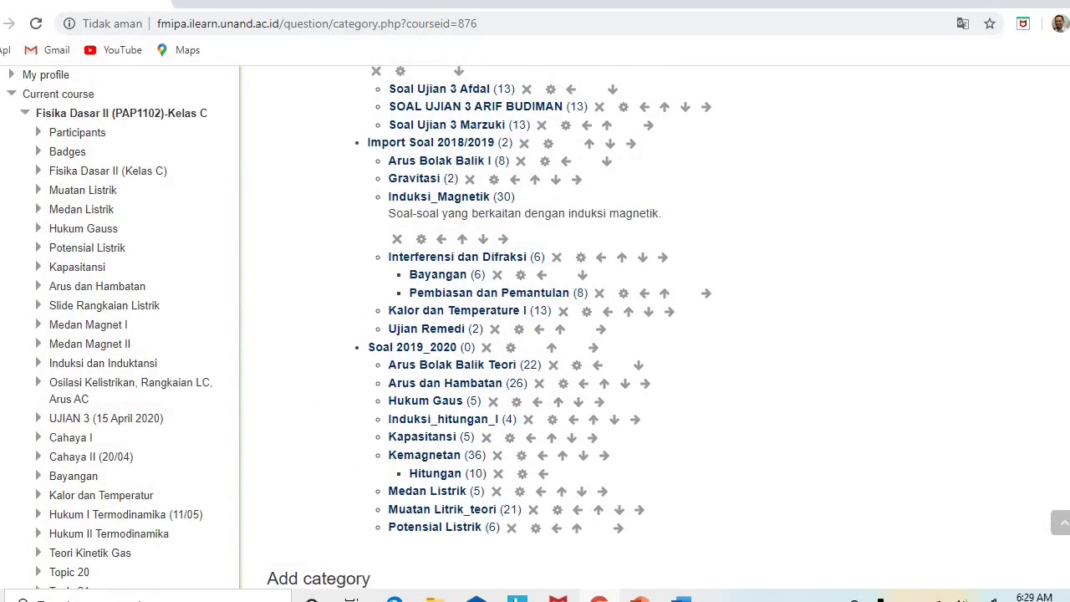
{"action": "scroll", "coordinate": [535, 327], "scroll_direction": "up", "scroll_amount": 1}
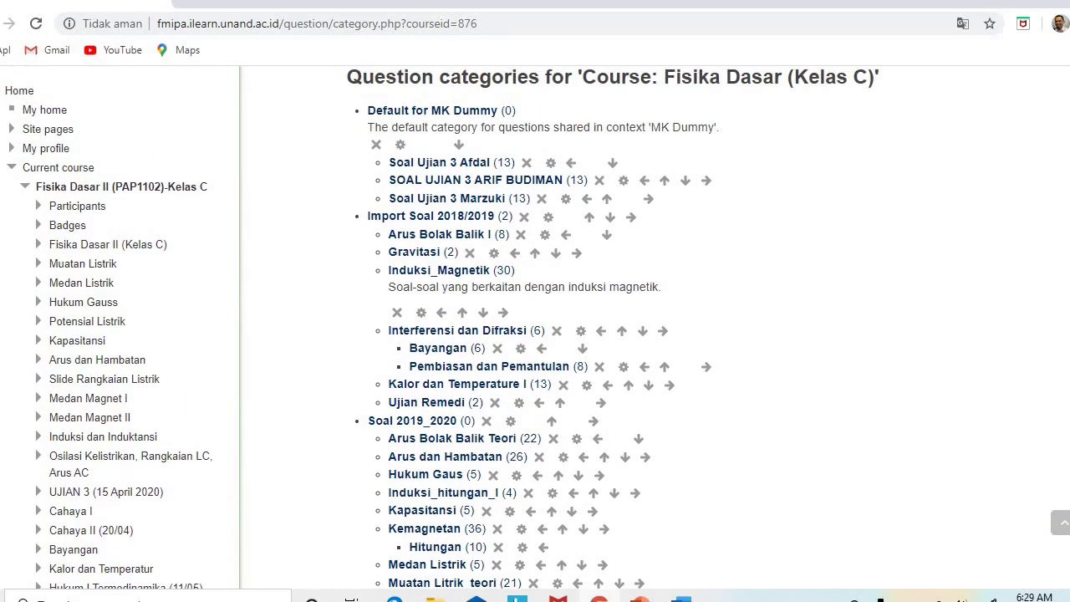
{"action": "scroll", "coordinate": [645, 306], "scroll_direction": "down", "scroll_amount": 2}
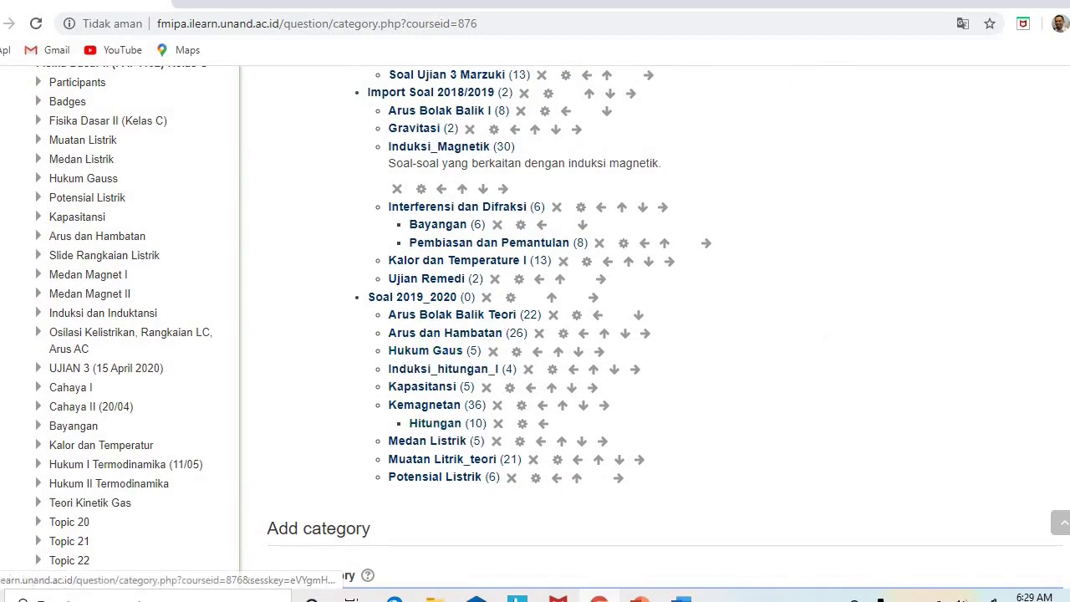
Name the new question category Latihan and add it under Soal 2019_2020
{"action": "scroll", "coordinate": [653, 335], "scroll_direction": "down", "scroll_amount": 3}
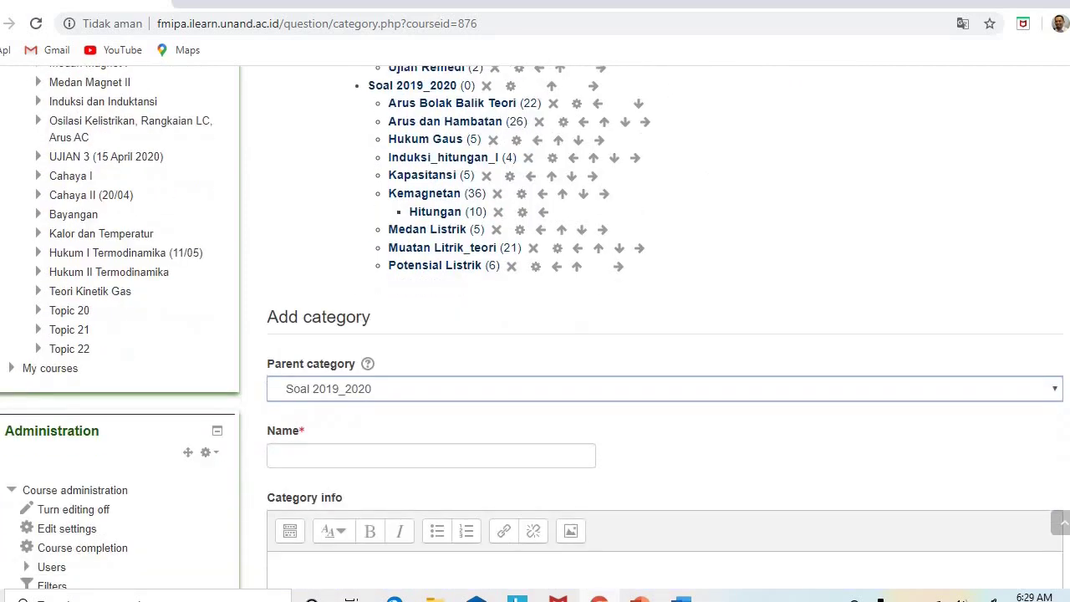
{"action": "scroll", "coordinate": [729, 466], "scroll_direction": "down", "scroll_amount": 1}
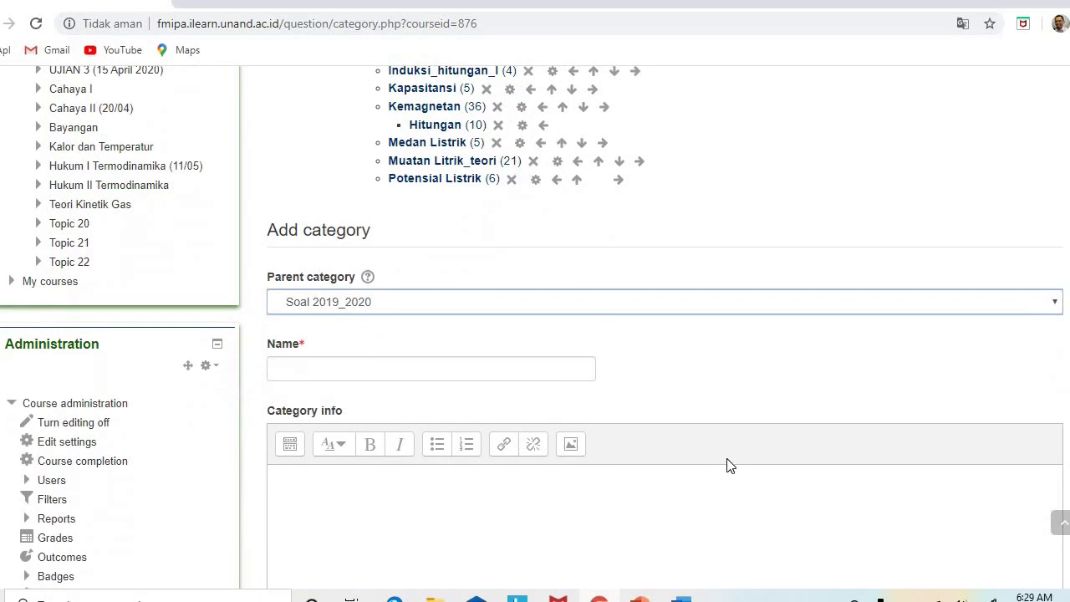
{"action": "left_click", "coordinate": [540, 370]}
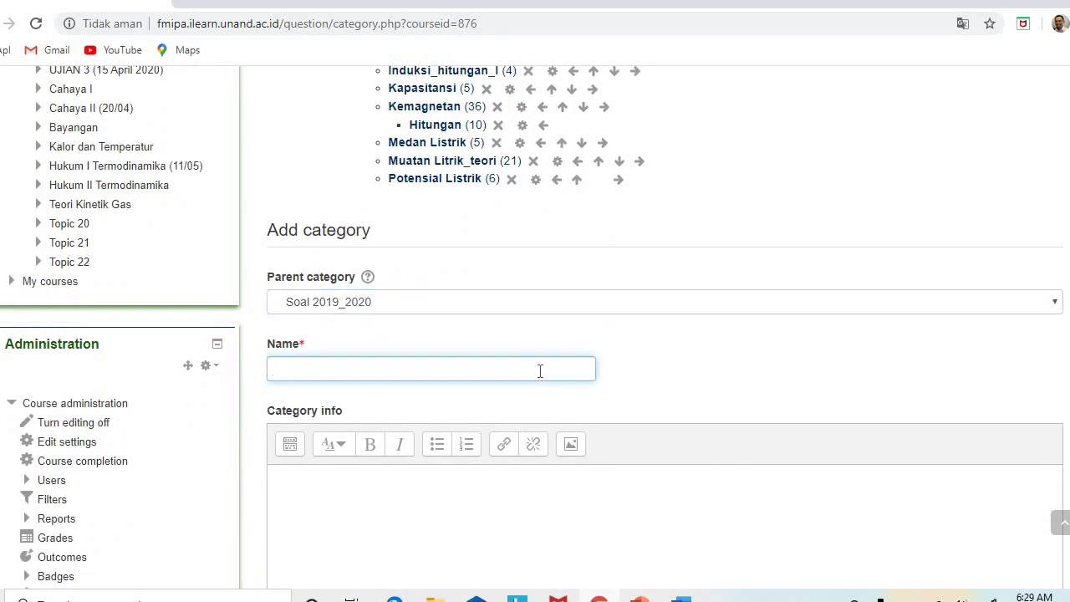
{"action": "type", "text": "Latihan"}
{"action": "scroll", "coordinate": [626, 426], "scroll_direction": "down", "scroll_amount": 4}
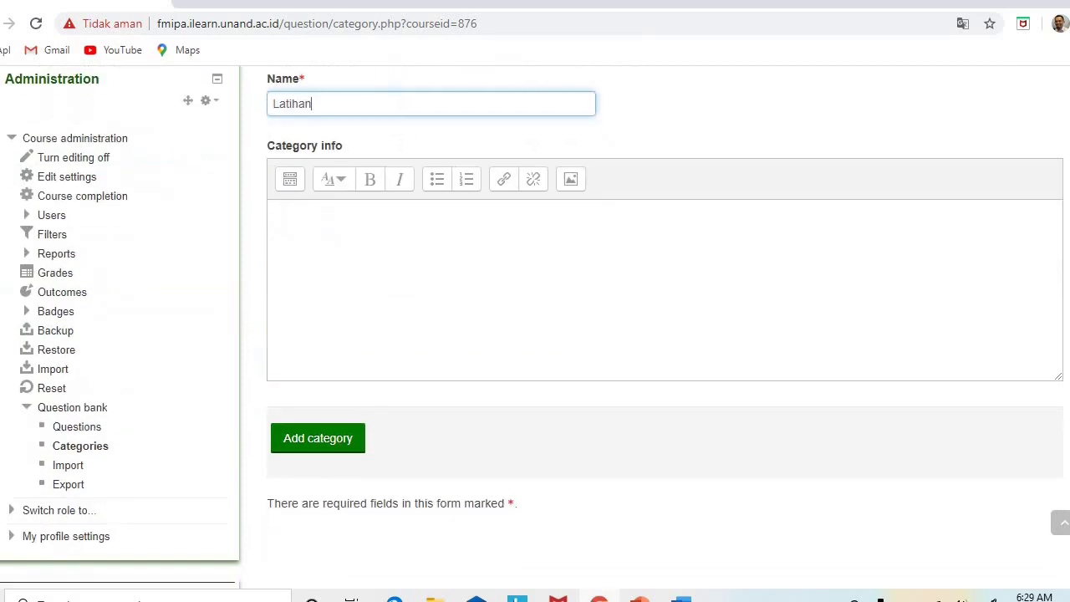
{"action": "left_click", "coordinate": [313, 386]}
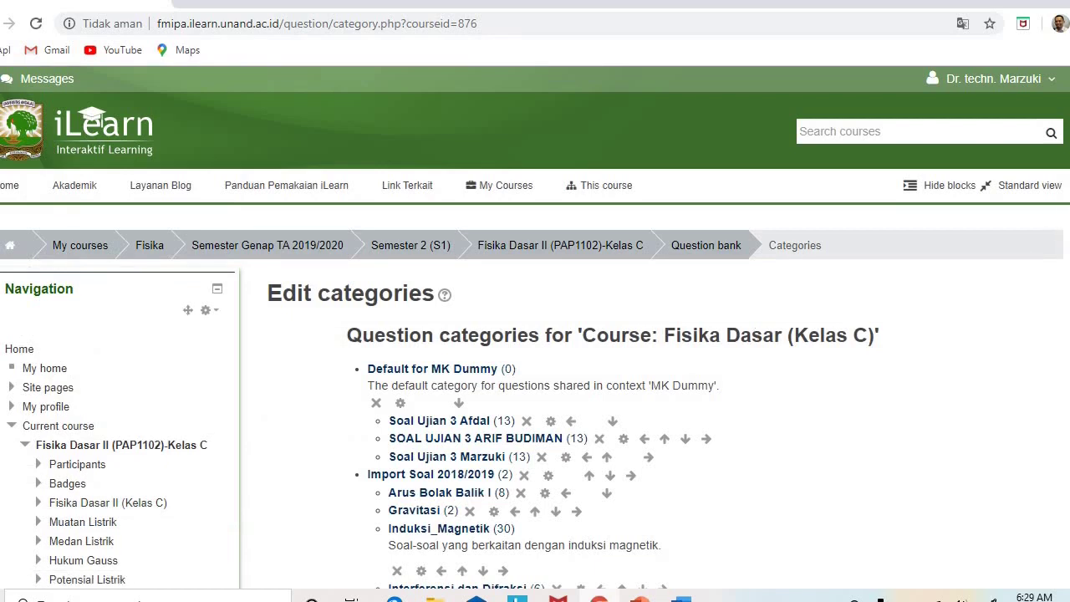
Open the question bank's list of questions and select the Latihan category
{"action": "scroll", "coordinate": [543, 232], "scroll_direction": "down", "scroll_amount": 6}
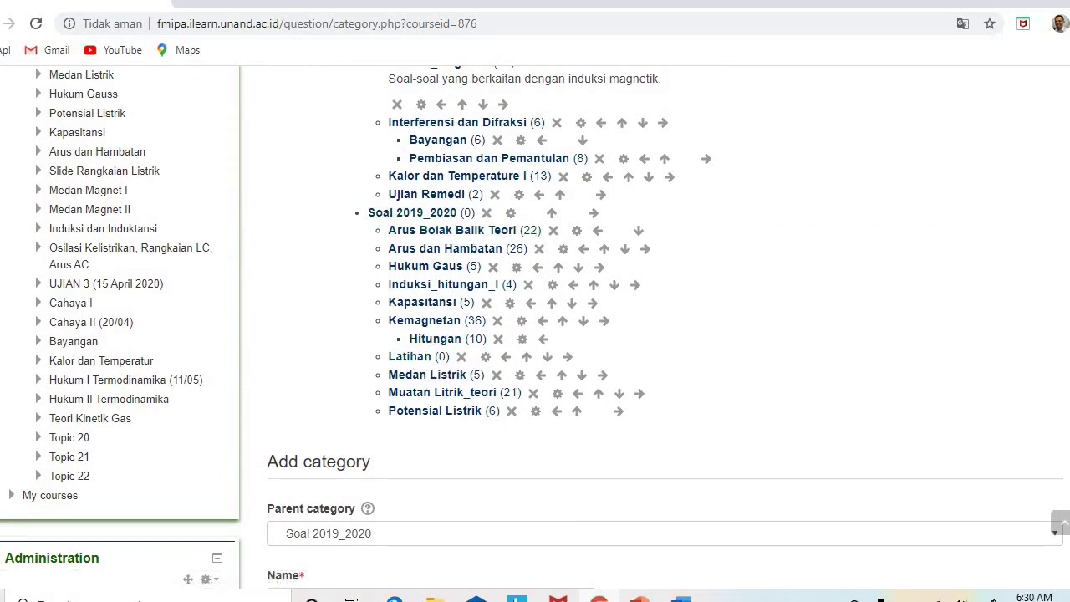
{"action": "scroll", "coordinate": [639, 348], "scroll_direction": "down", "scroll_amount": 5}
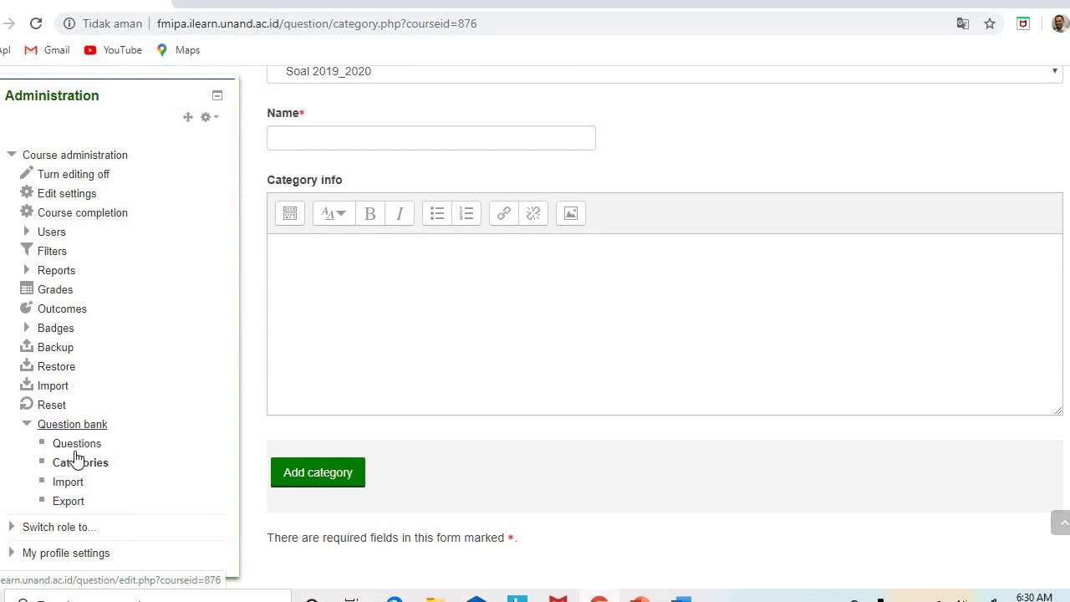
{"action": "left_click", "coordinate": [76, 449]}
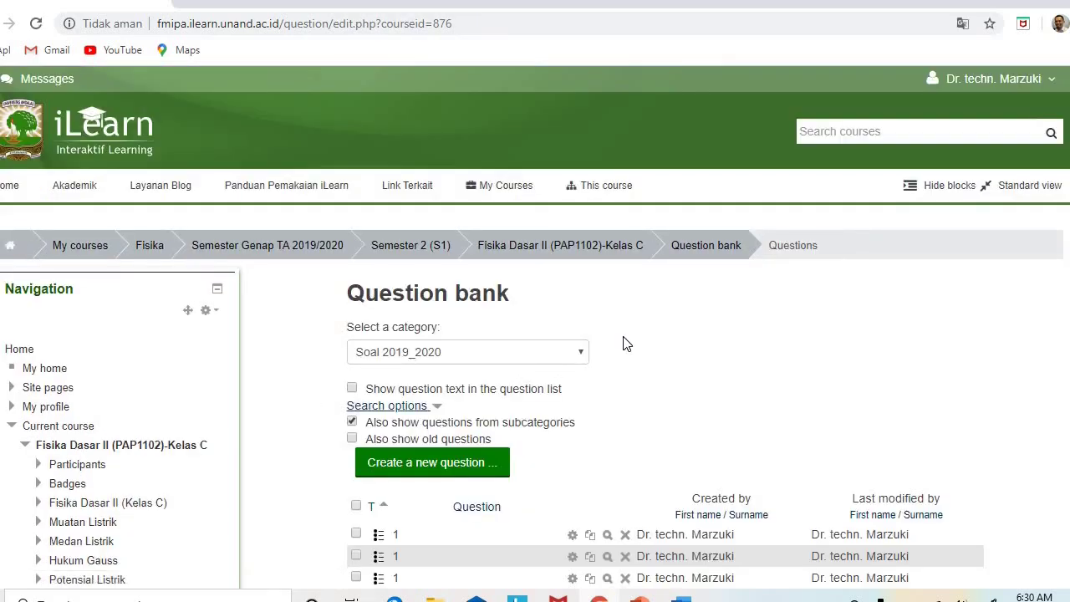
{"action": "left_click", "coordinate": [573, 358]}
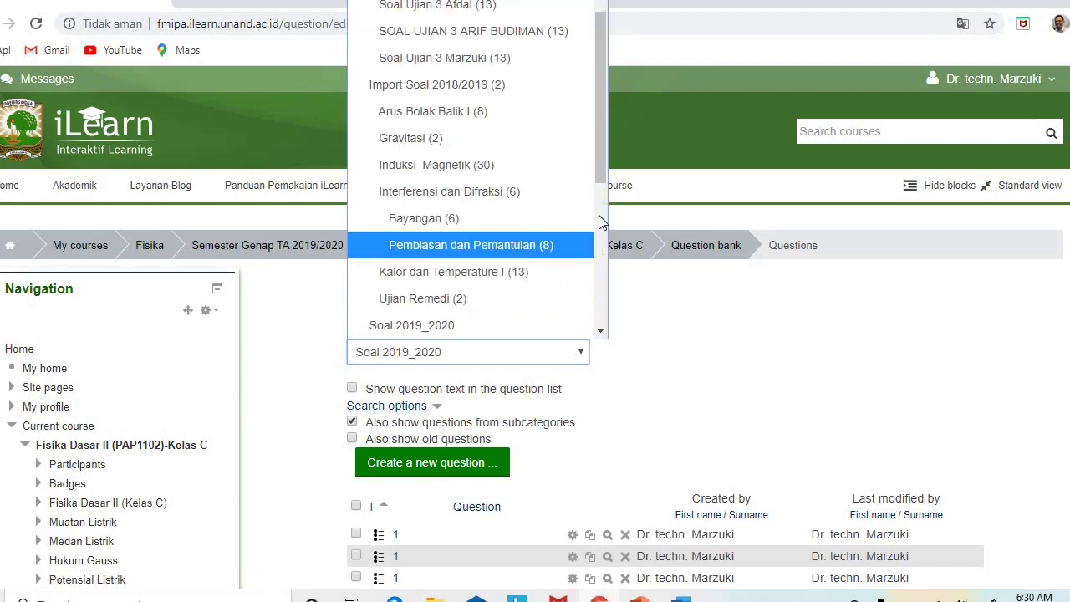
{"action": "left_click_drag", "start_coordinate": [600, 172], "coordinate": [604, 302]}
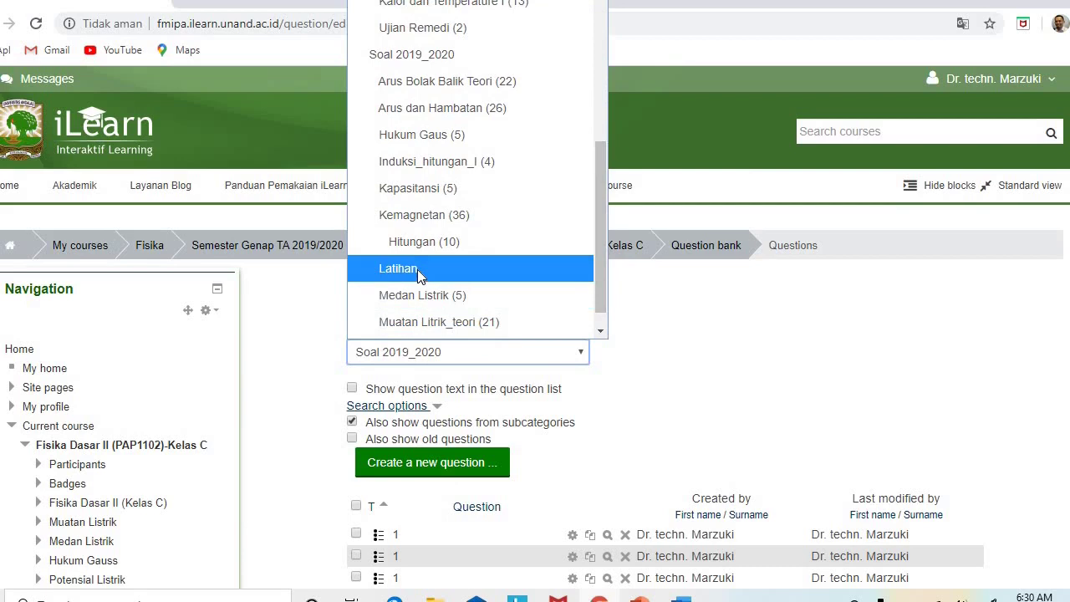
{"action": "left_click", "coordinate": [417, 269]}
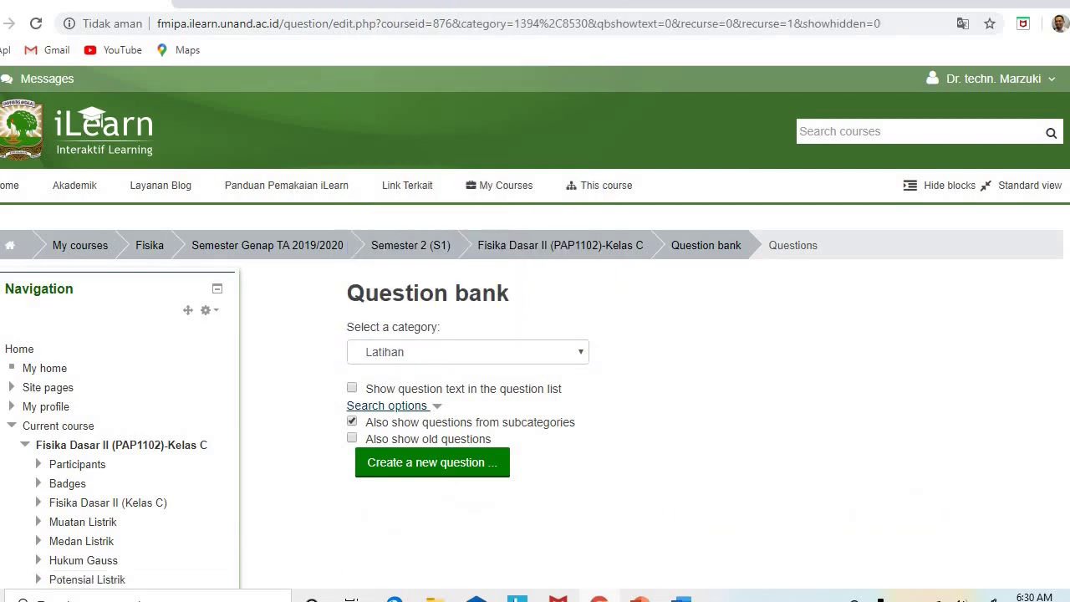
Start a new Multiple choice question in the Latihan category
{"action": "scroll", "coordinate": [530, 277], "scroll_direction": "down", "scroll_amount": 2}
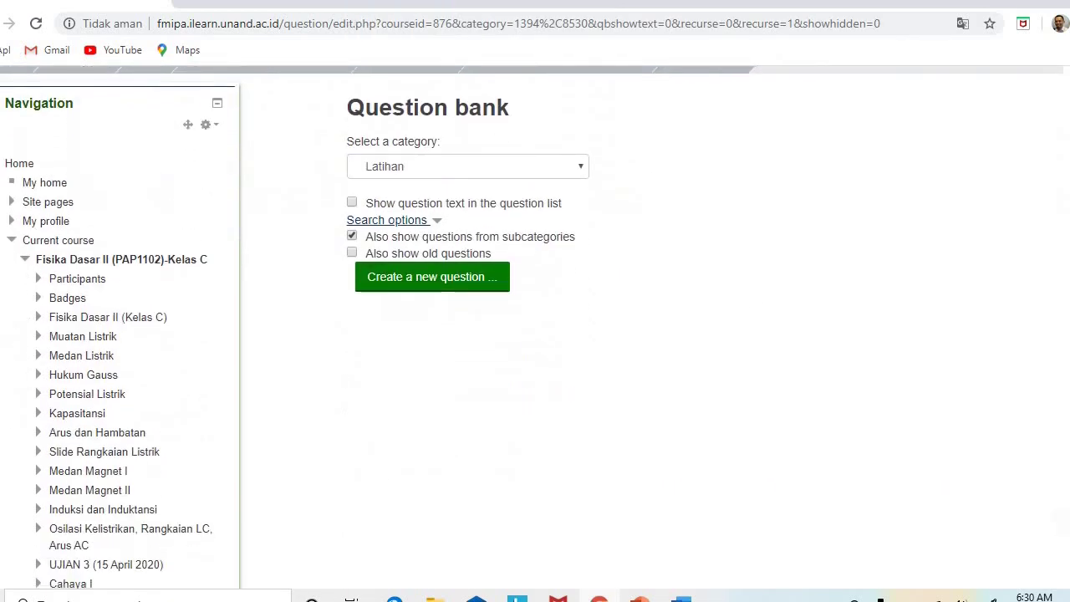
{"action": "left_click", "coordinate": [479, 284]}
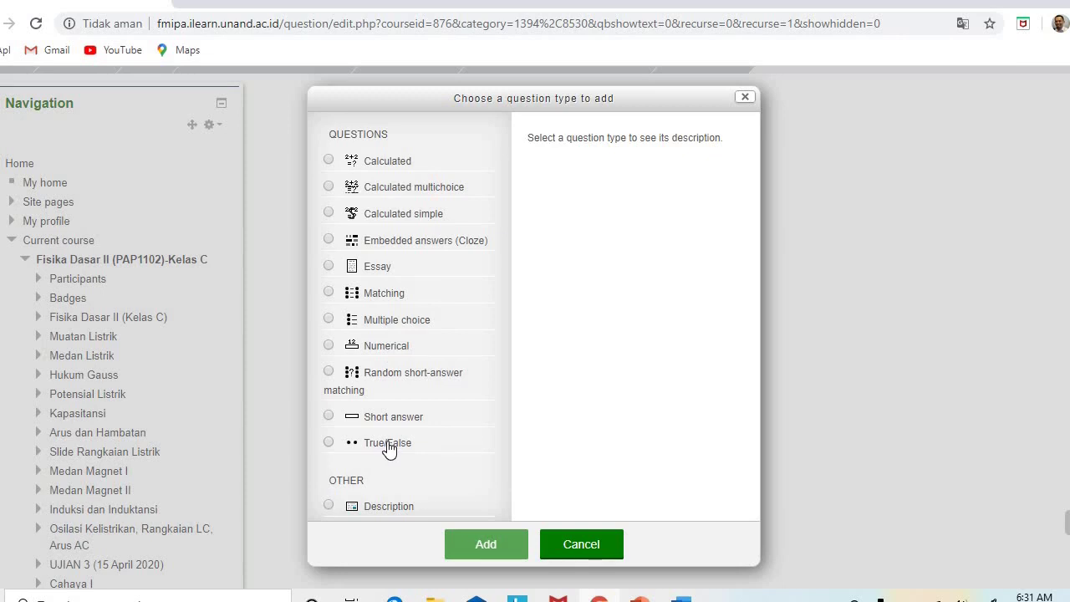
{"action": "left_click", "coordinate": [329, 319]}
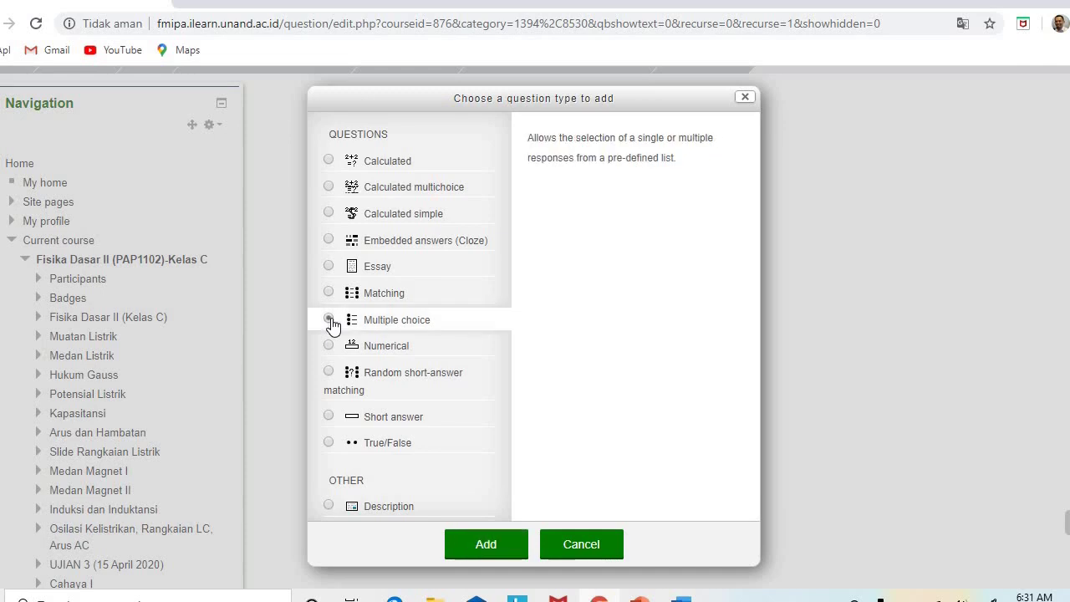
{"action": "left_click", "coordinate": [487, 545]}
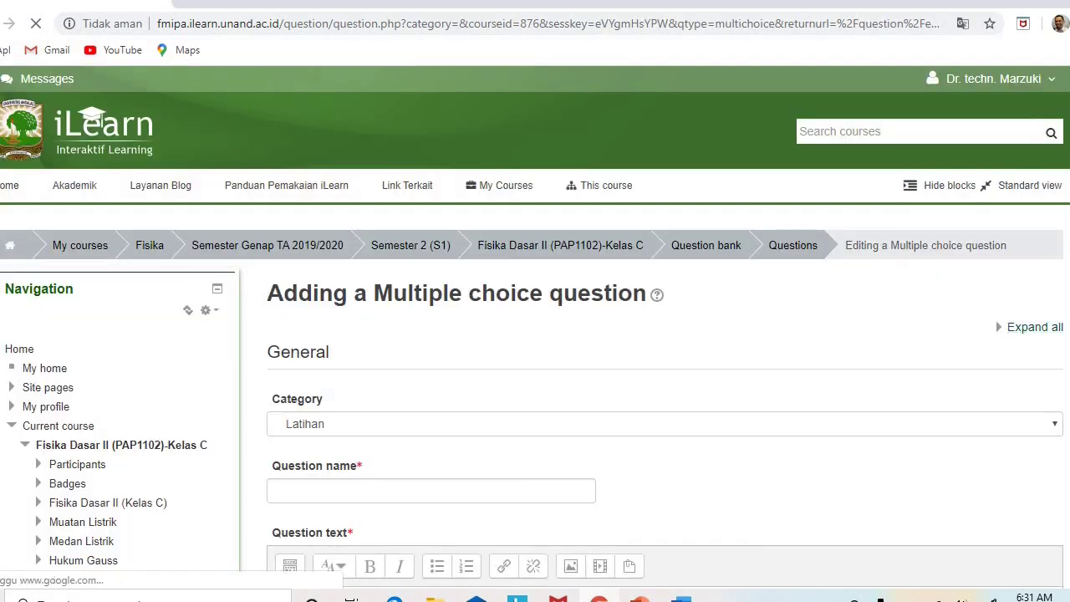
Name the multiple choice question AC.1
{"action": "scroll", "coordinate": [528, 264], "scroll_direction": "down", "scroll_amount": 3}
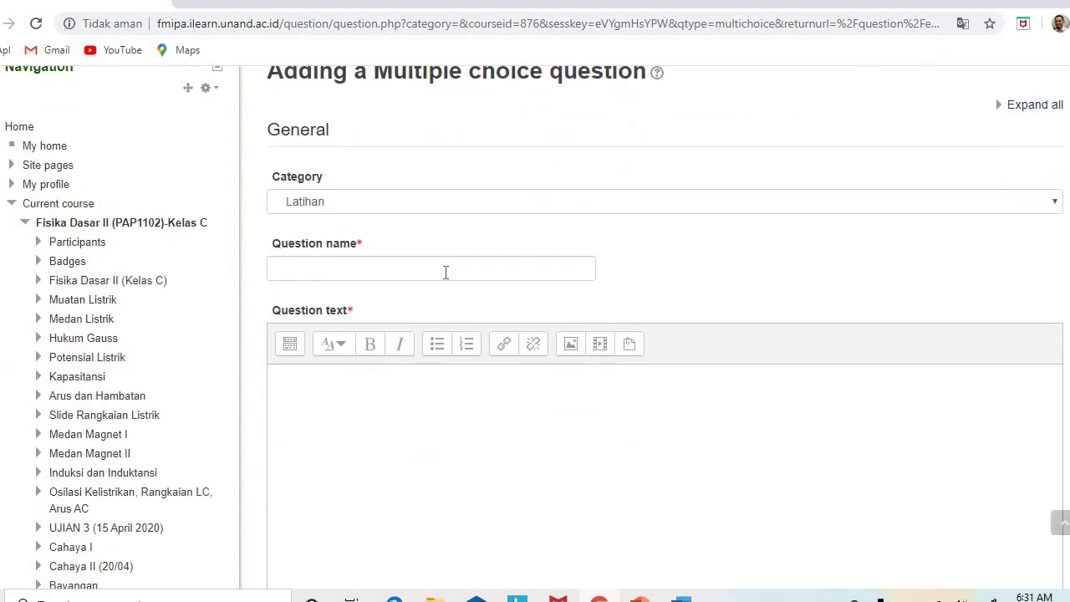
{"action": "left_click", "coordinate": [446, 269]}
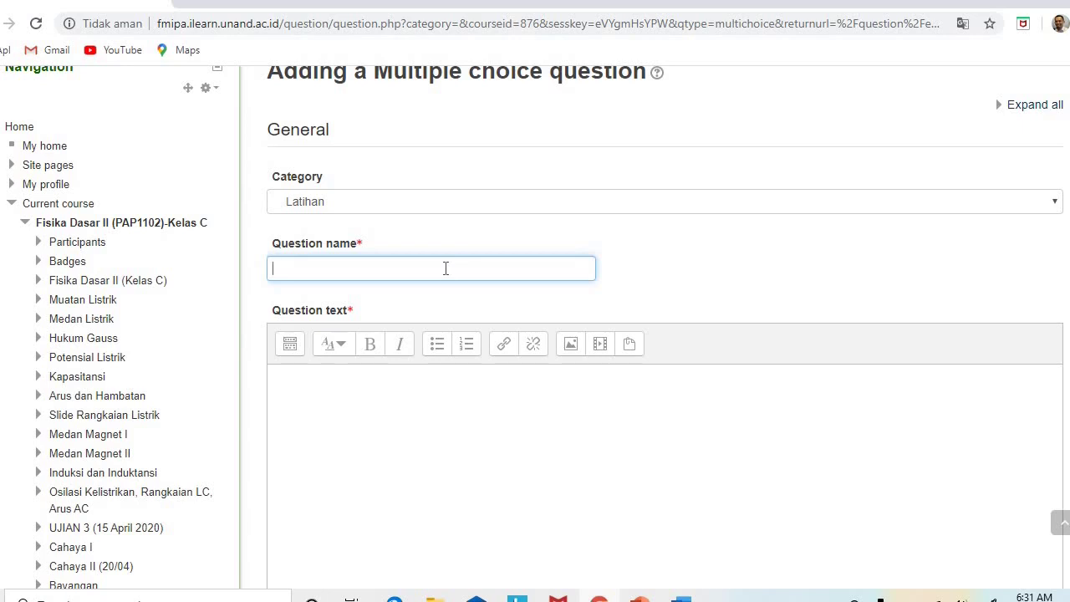
{"action": "type", "text": "AC.1"}
Copy the text of question 1, without its answer options, from the Word document and paste it as the question text in iLearn
{"action": "left_click", "coordinate": [342, 406]}
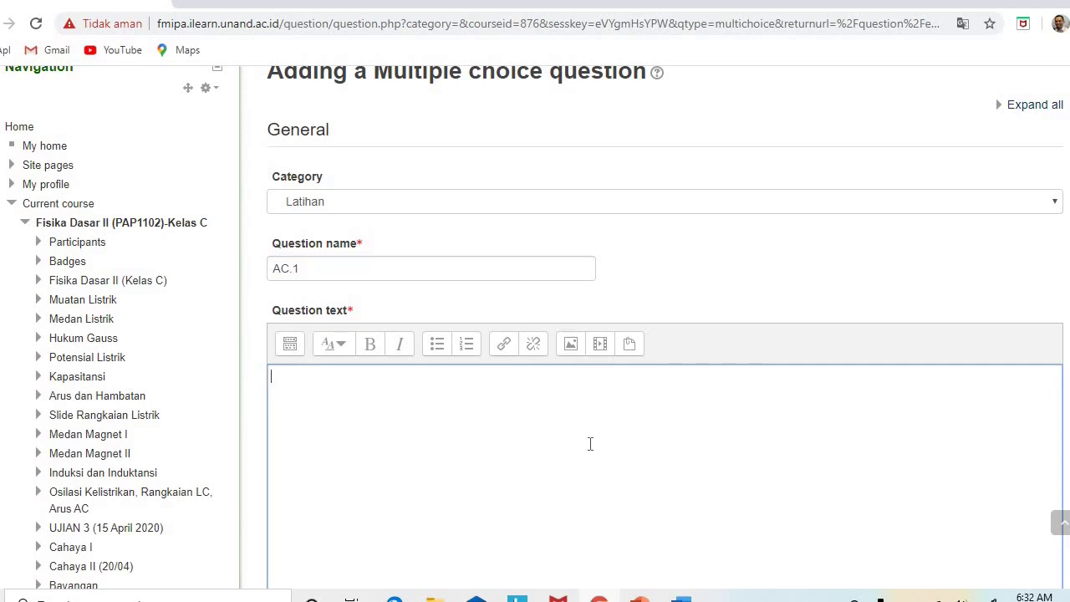
{"action": "scroll", "coordinate": [535, 326], "scroll_direction": "down", "scroll_amount": 1}
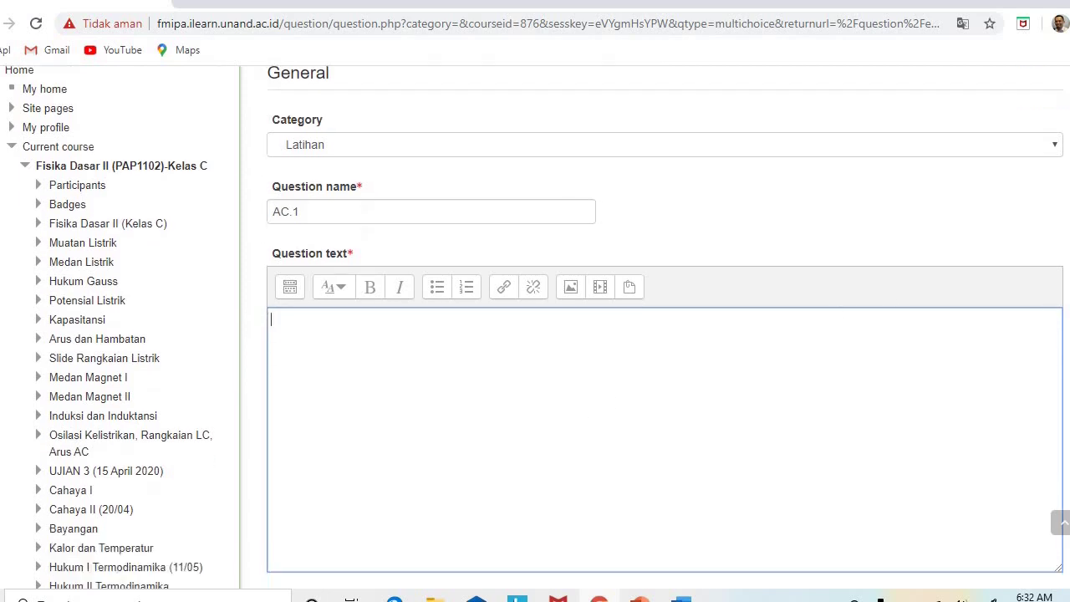
{"action": "key", "text": "alt+Tab"}
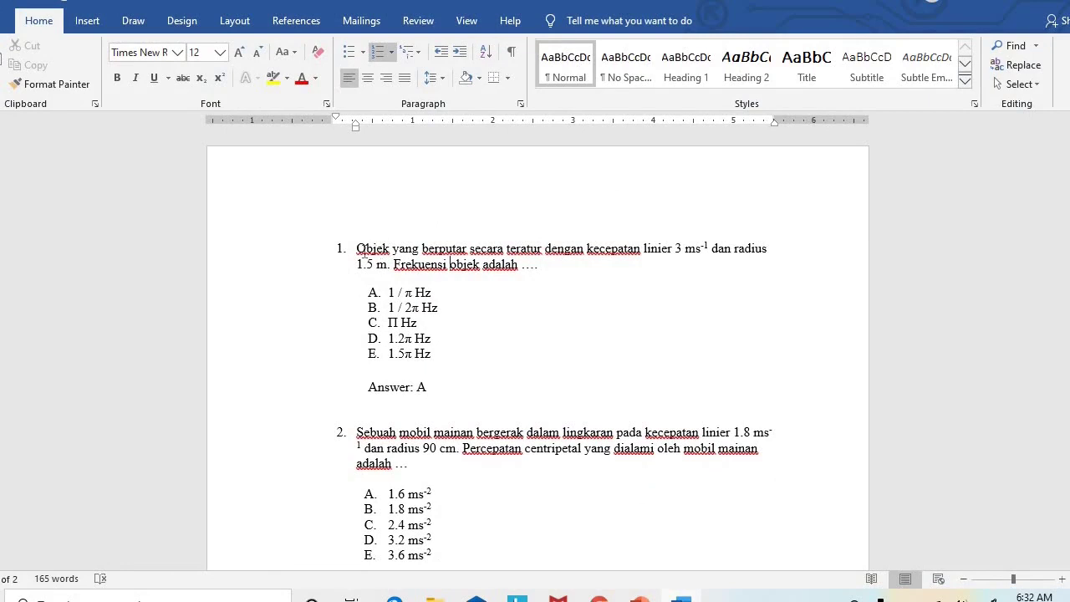
{"action": "left_click_drag", "start_coordinate": [356, 248], "coordinate": [542, 266]}
{"action": "key", "text": "ctrl+c"}
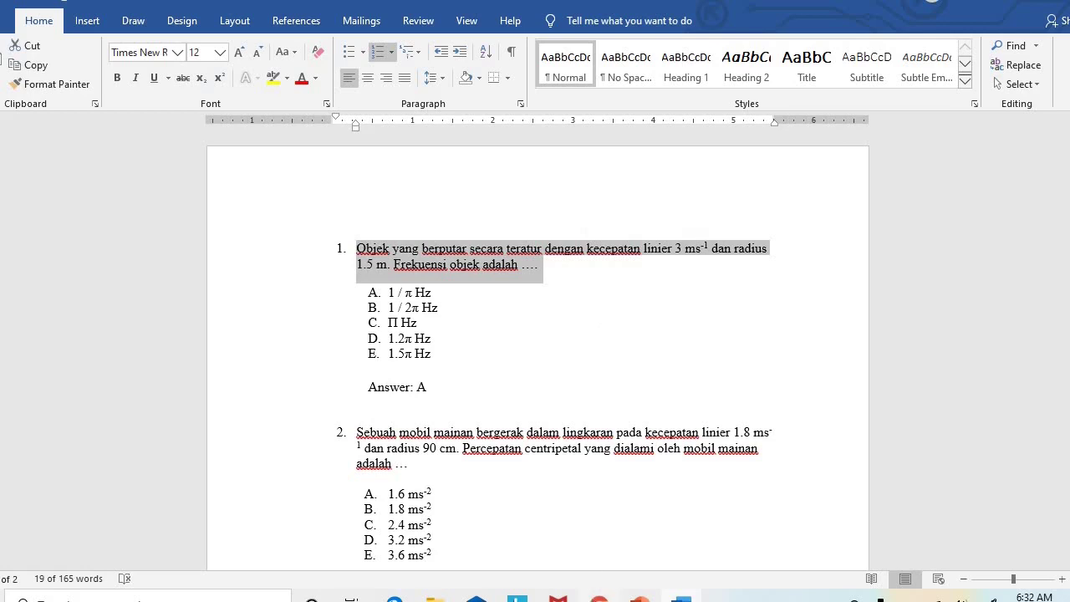
{"action": "left_click", "coordinate": [597, 598]}
{"action": "key", "text": "ctrl+v"}
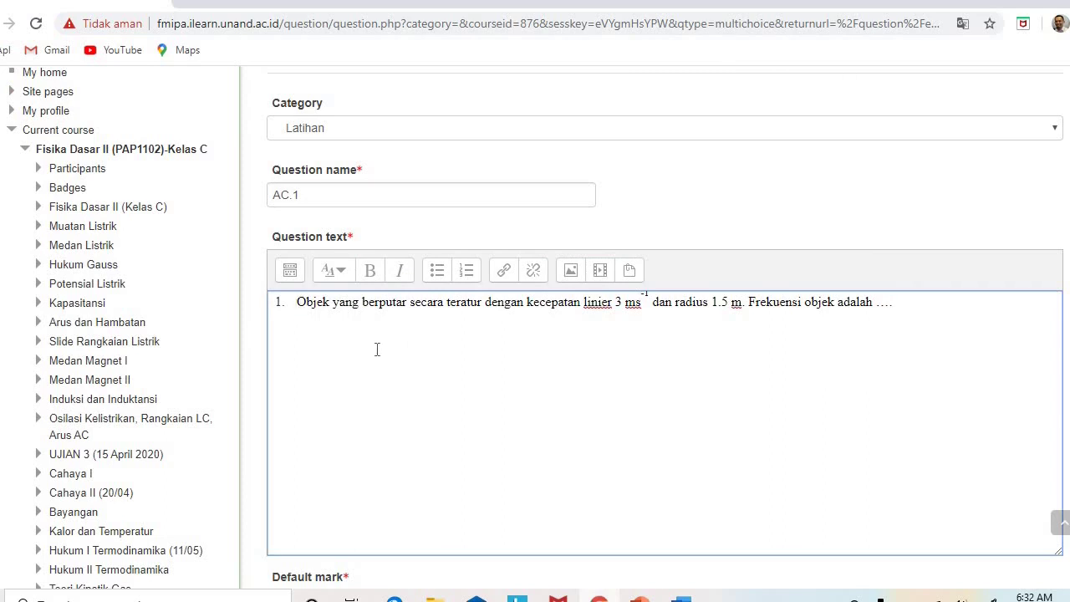
Remove the leading number and extra spacing from the pasted question text so it starts with "Objek"
{"action": "key", "text": "BackSpace"}
{"action": "key", "text": "BackSpace"}
{"action": "key", "text": "BackSpace"}
{"action": "key", "text": "BackSpace"}
{"action": "key", "text": "BackSpace"}
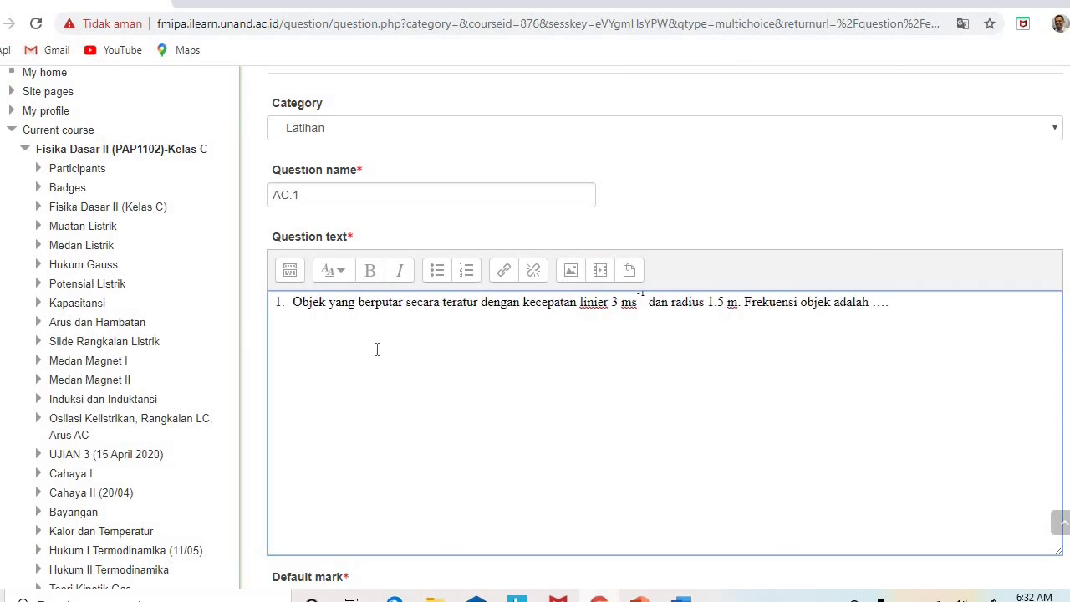
{"action": "key", "text": "BackSpace"}
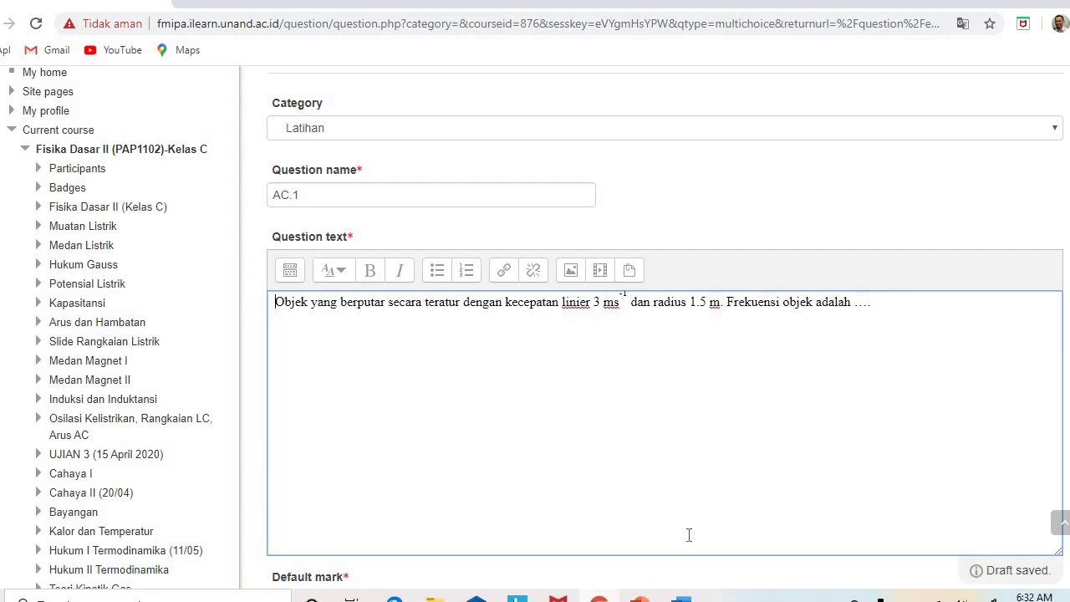
Check the list numbering of question 1 in the Word document against the pasted question text in iLearn
{"action": "left_click", "coordinate": [682, 600]}
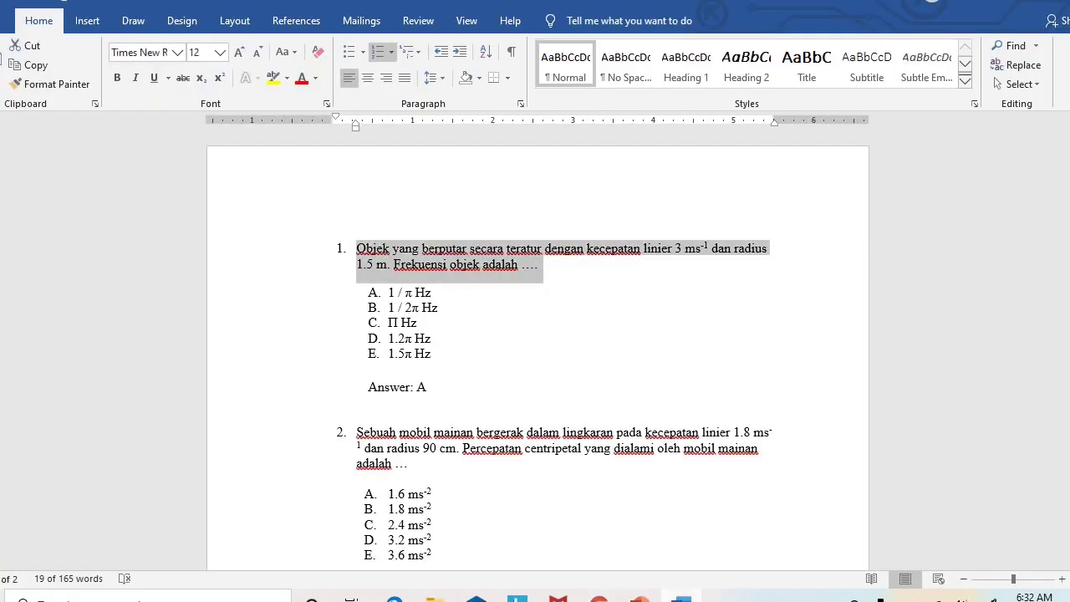
{"action": "left_click", "coordinate": [342, 248]}
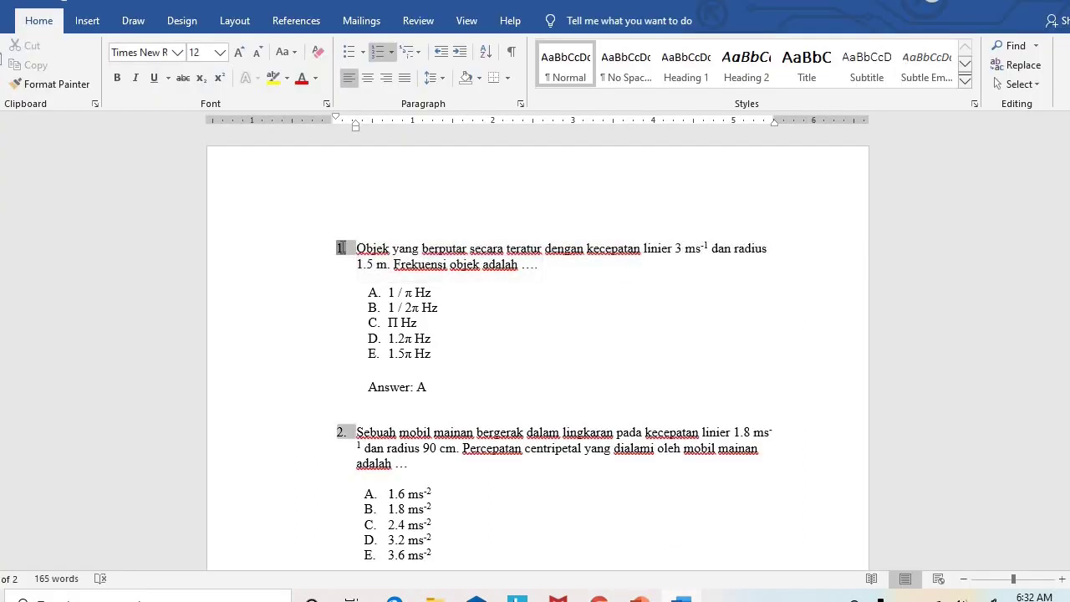
{"action": "left_click", "coordinate": [417, 254]}
{"action": "left_click", "coordinate": [599, 599]}
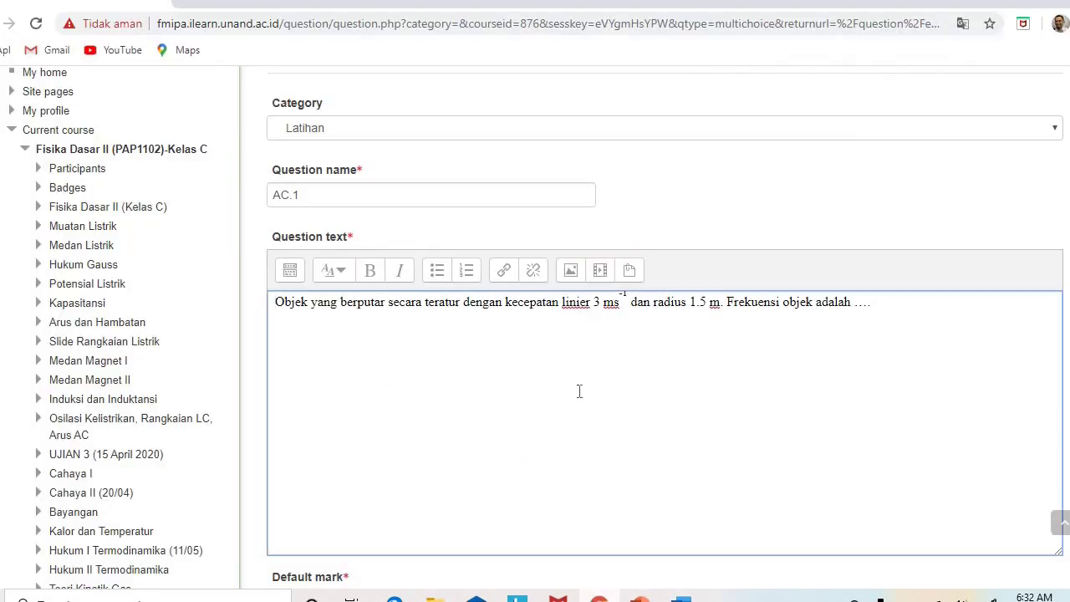
{"action": "left_click", "coordinate": [520, 304]}
{"action": "left_click", "coordinate": [682, 598]}
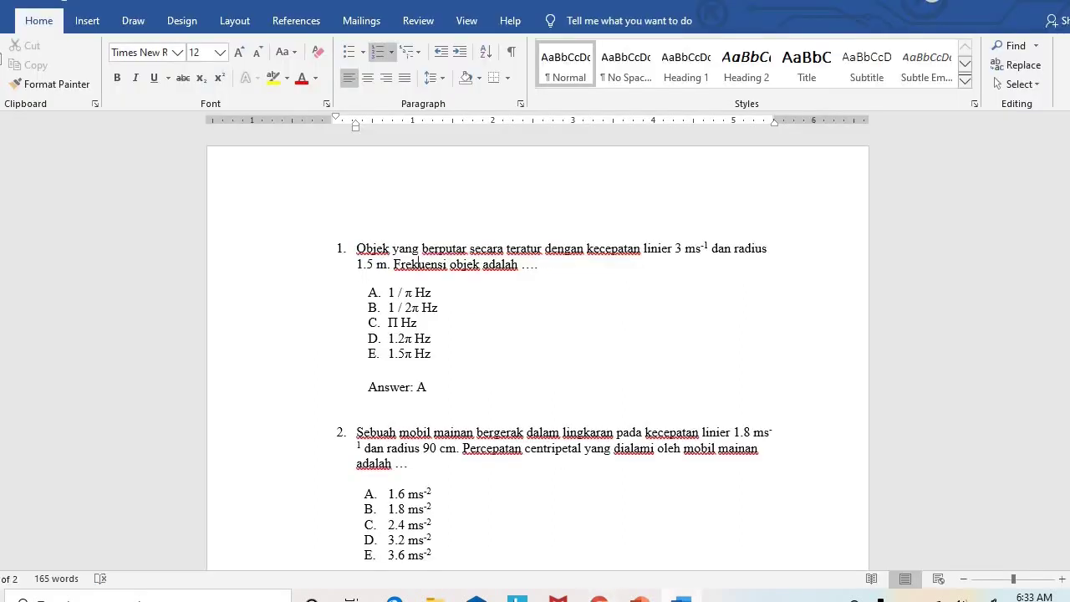
{"action": "left_click", "coordinate": [599, 598]}
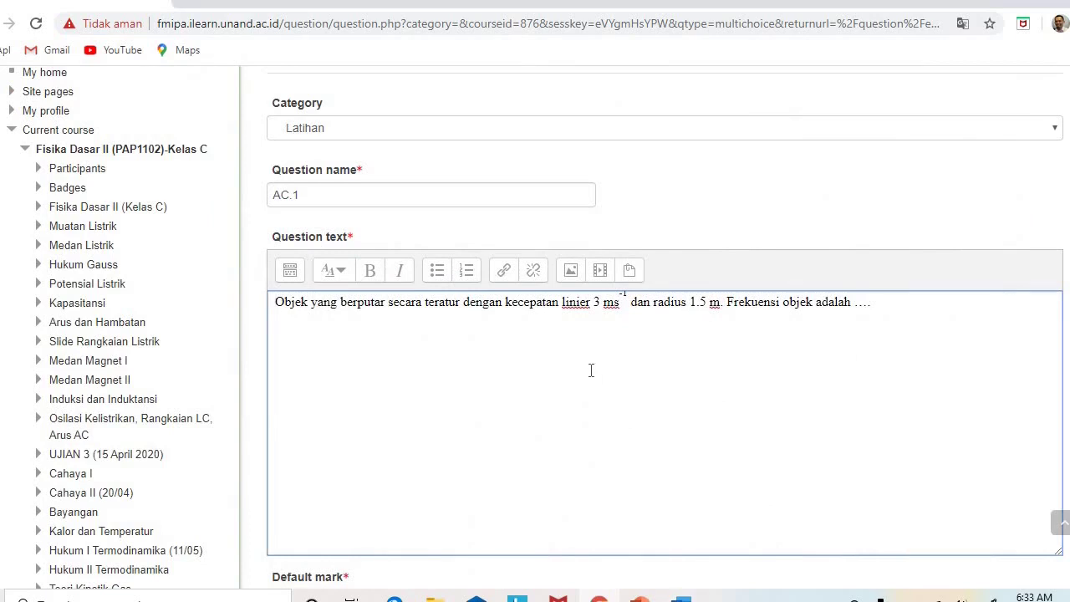
Open Notepad and paste the copied text of question 1 into it as plain text
{"action": "left_click", "coordinate": [121, 599]}
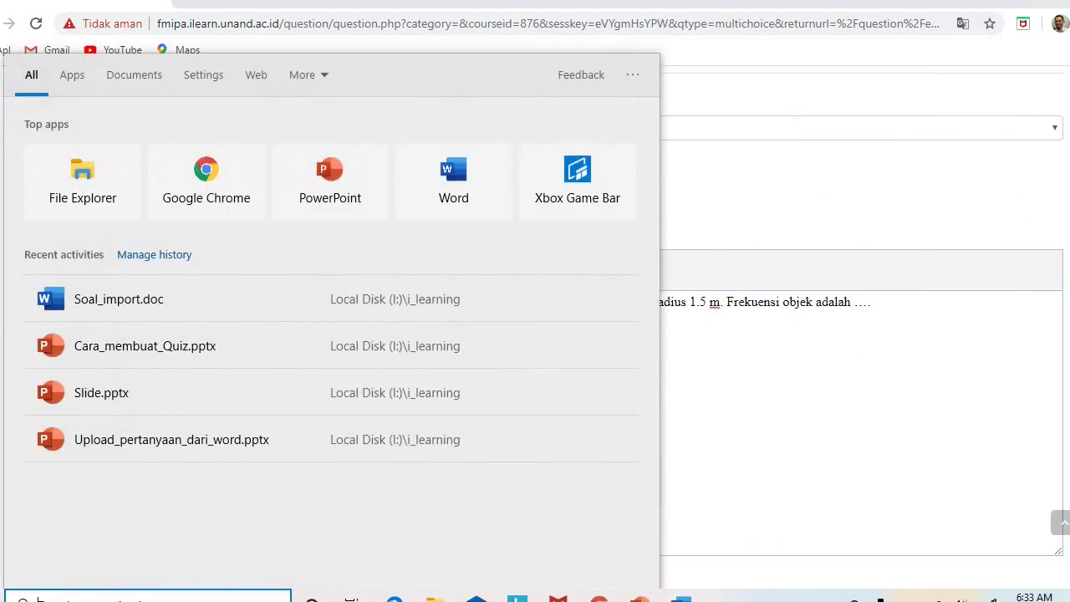
{"action": "type", "text": "note"}
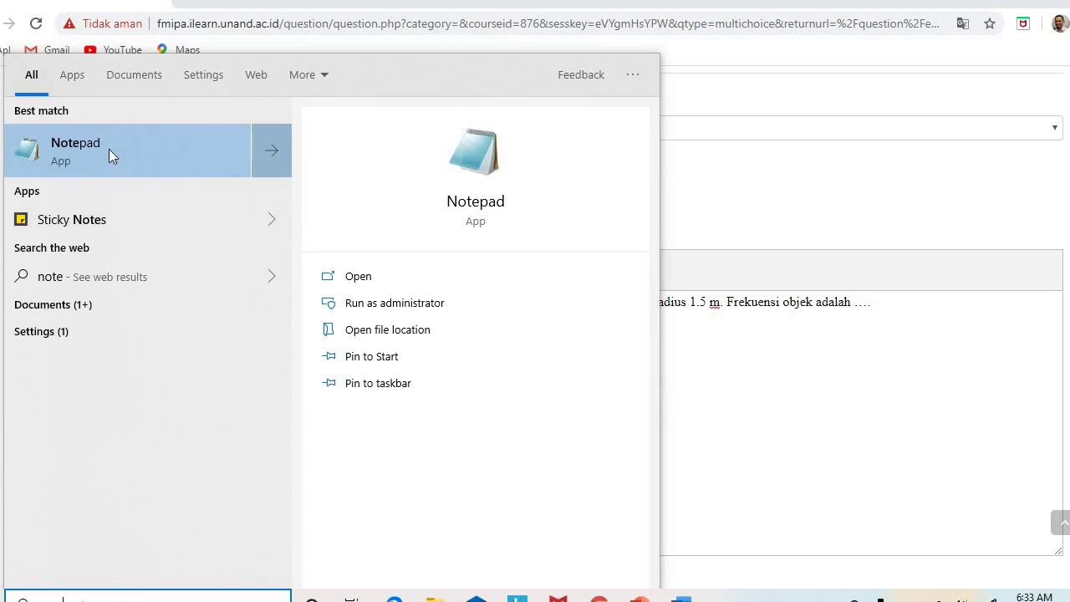
{"action": "left_click", "coordinate": [109, 148]}
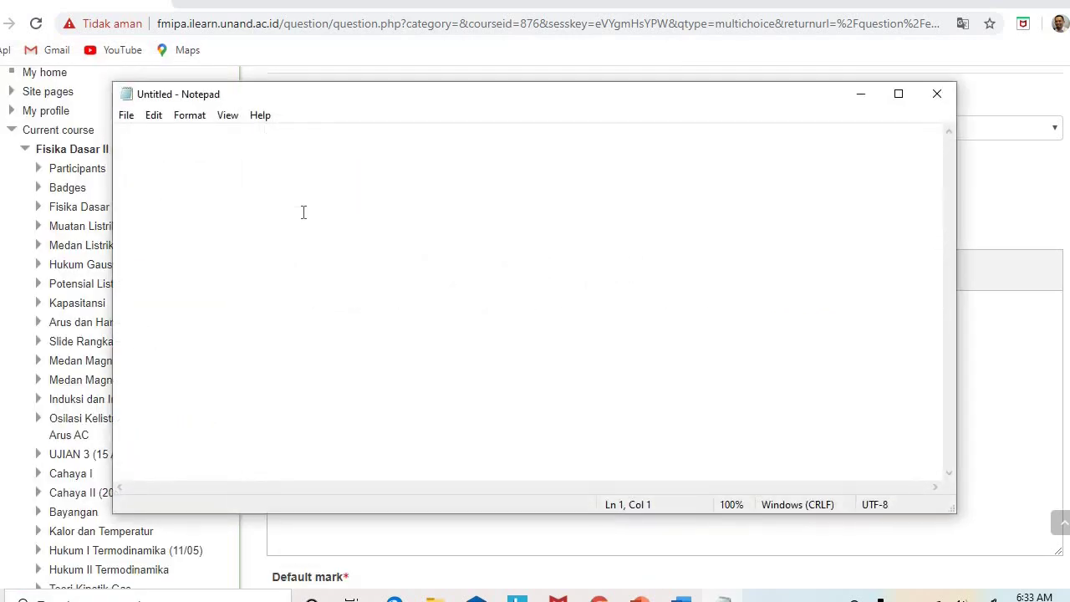
{"action": "type", "text": "1.\tObjek yang berputar secara teratur dengan kecepatan linier 3 ms-1 dan radius 1.5 m. Frekuensi objek adalah …"}
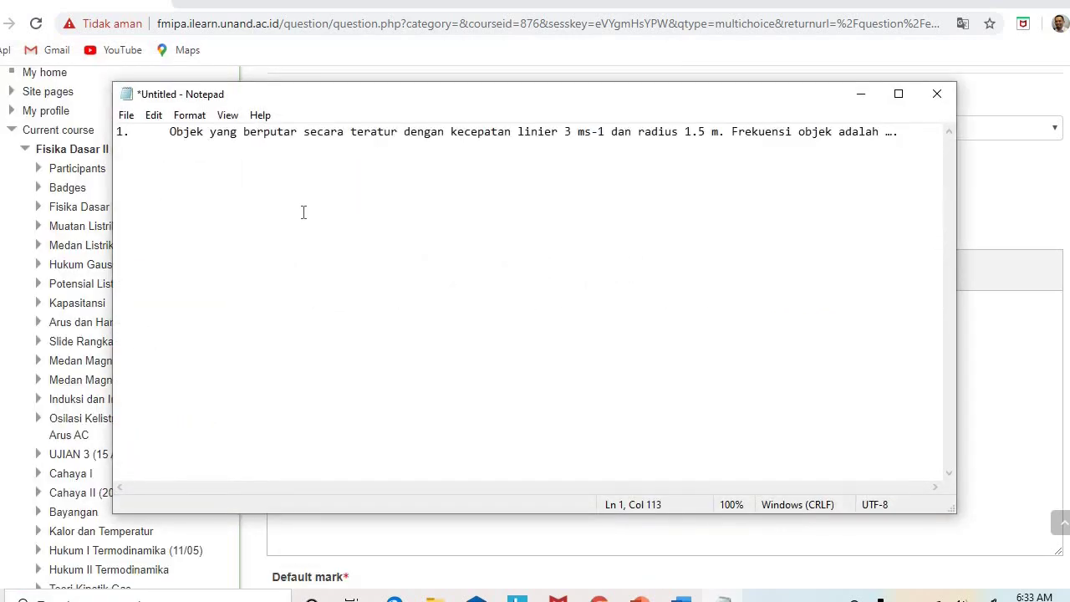
Remove the leading number from the question text in Notepad and copy the whole remaining text
{"action": "left_click", "coordinate": [171, 133]}
{"action": "key", "text": "BackSpace"}
{"action": "key", "text": "BackSpace"}
{"action": "key", "text": "BackSpace"}
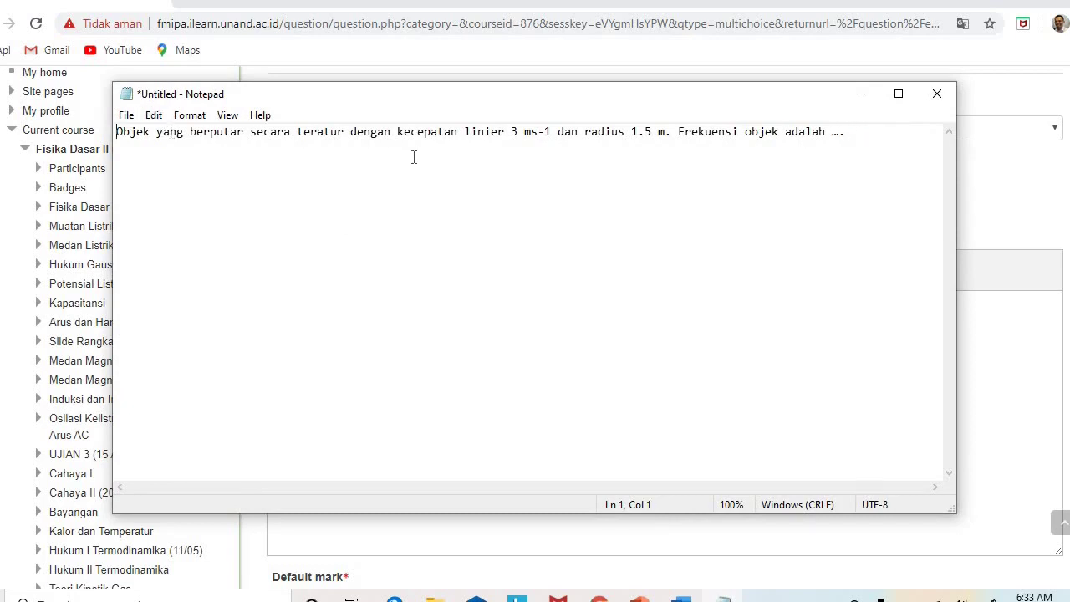
{"action": "key", "text": "ctrl+a"}
{"action": "key", "text": "ctrl+c"}
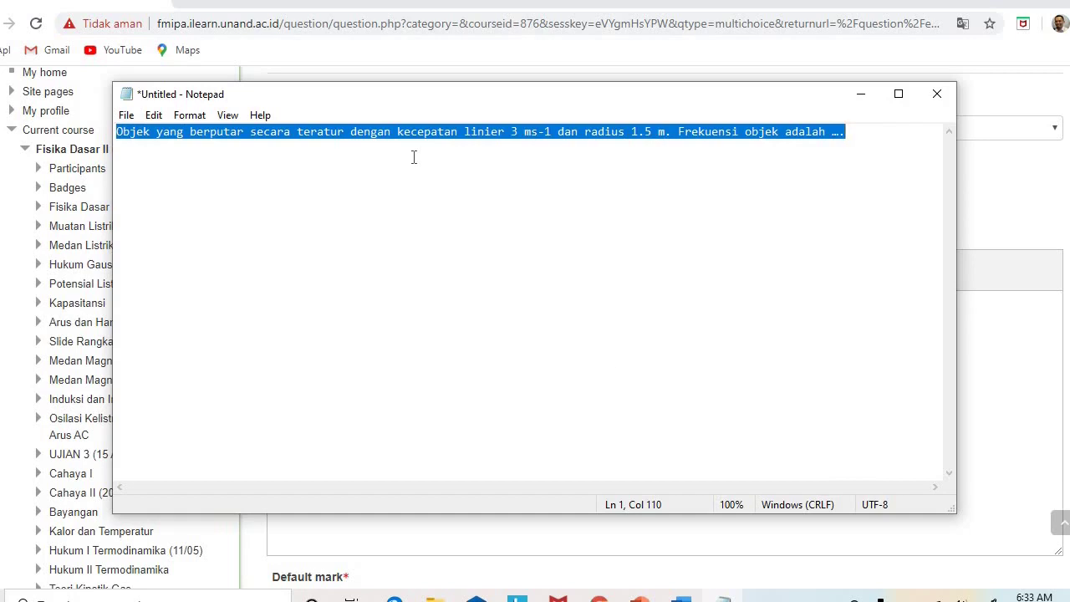
Replace the question text of AC.1 in iLearn with the plain text copied from Notepad
{"action": "left_click", "coordinate": [600, 600]}
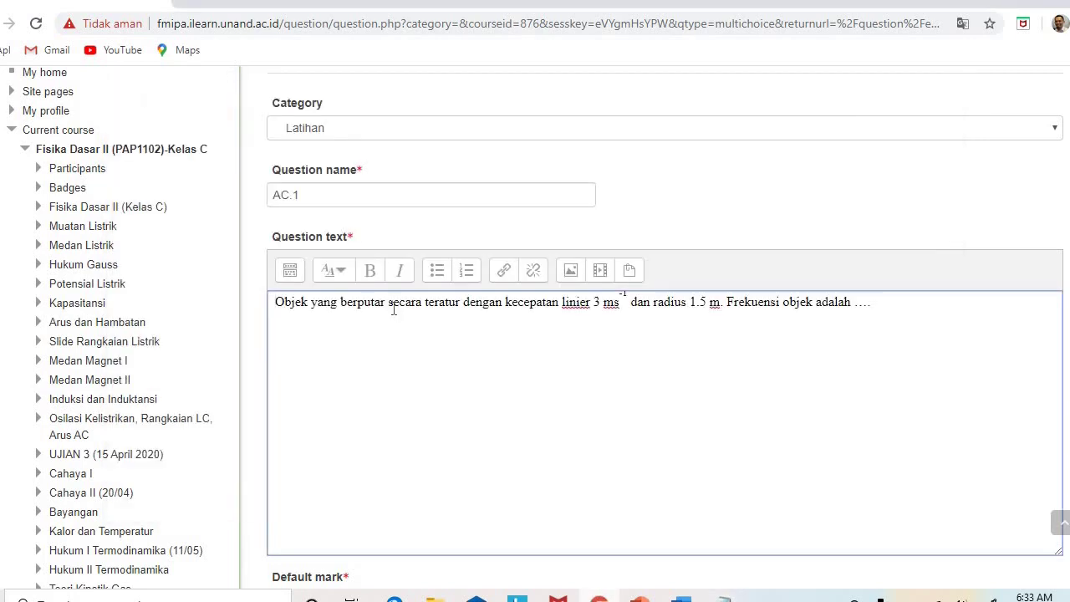
{"action": "key", "text": "ctrl+a"}
{"action": "key", "text": "Delete"}
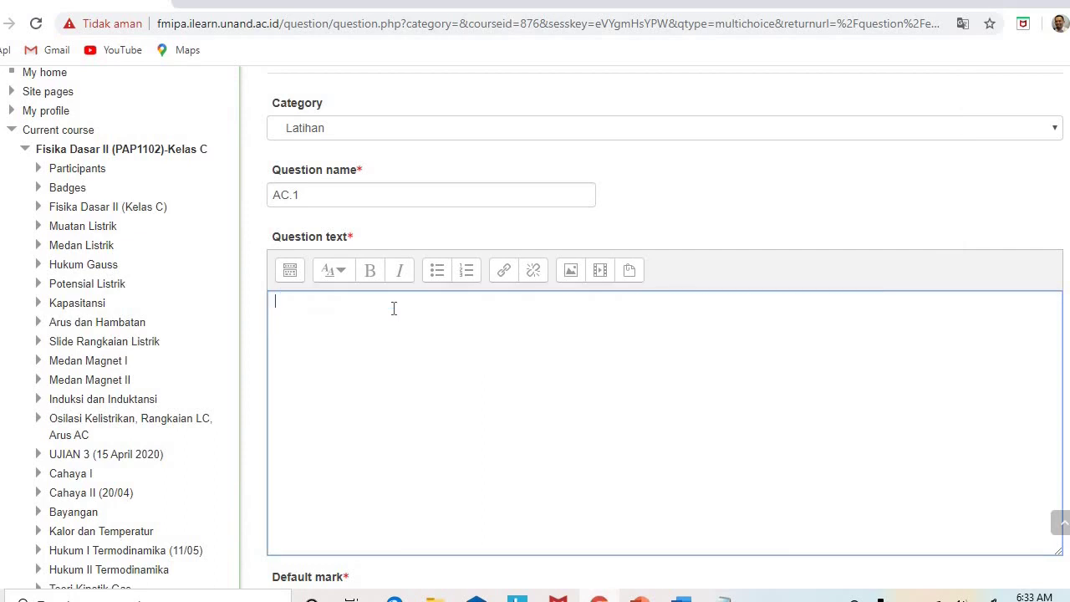
{"action": "key", "text": "ctrl+v"}
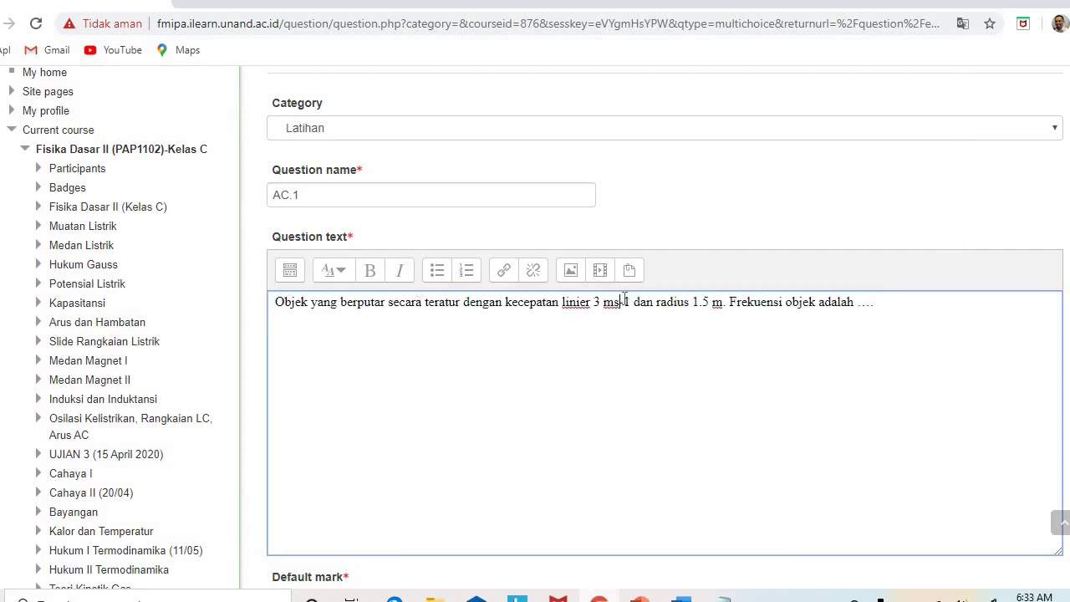
Format the "-1" after "ms" in the question text as superscript
{"action": "left_click_drag", "start_coordinate": [624, 299], "coordinate": [631, 298]}
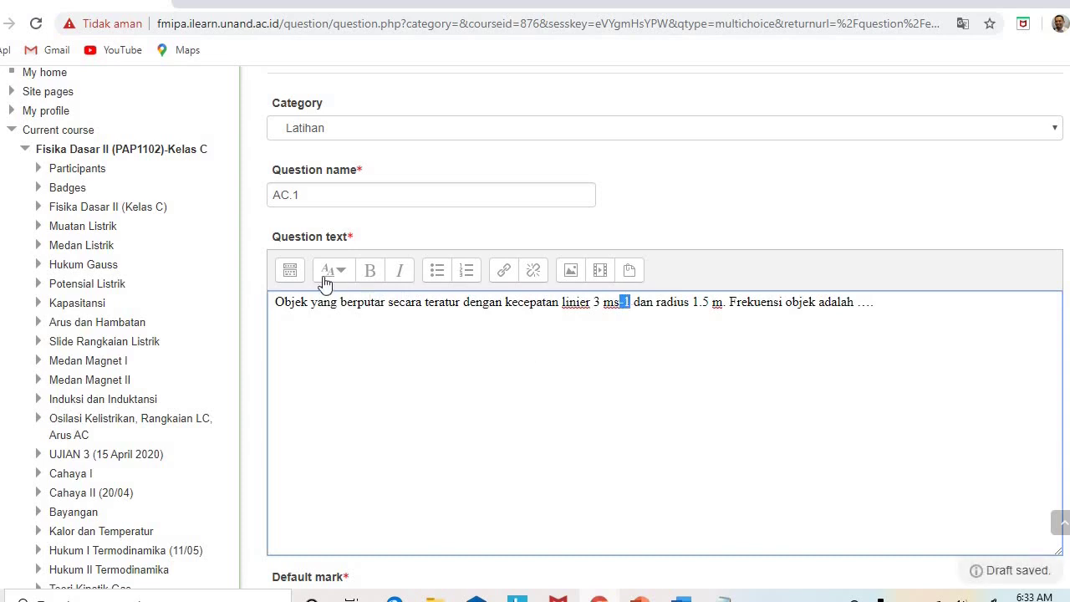
{"action": "left_click", "coordinate": [292, 273]}
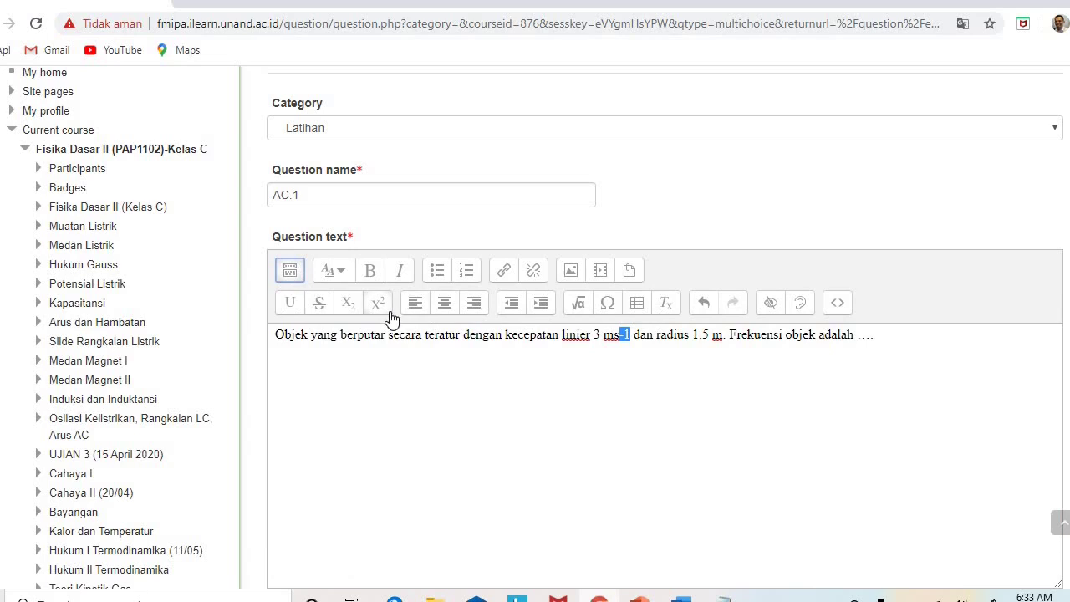
{"action": "left_click", "coordinate": [380, 308]}
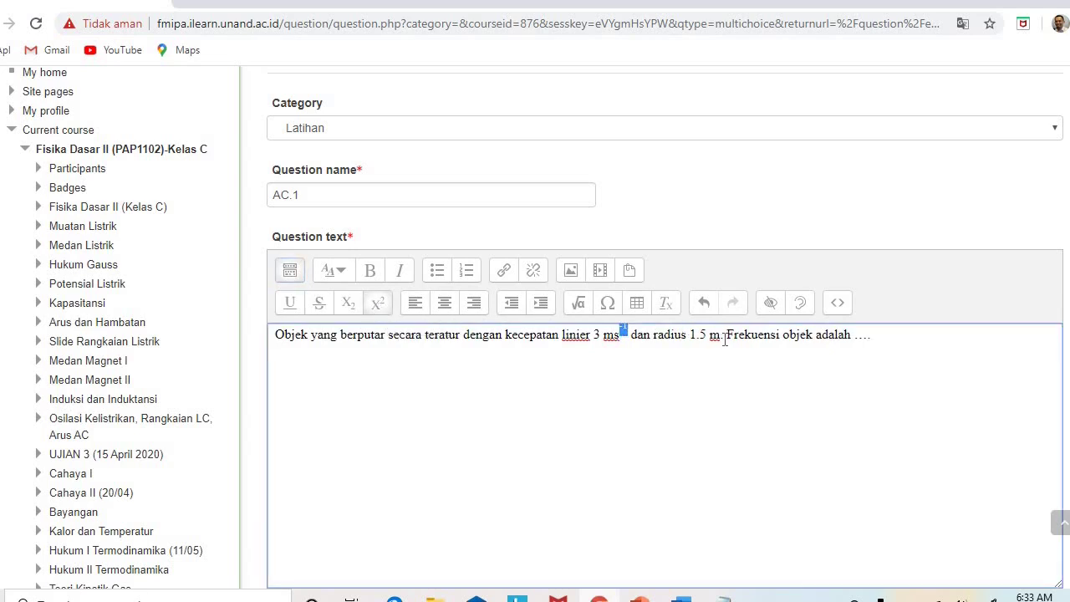
{"action": "left_click", "coordinate": [867, 337]}
Review the default mark, general feedback, choice settings and answer fields of the multiple choice question form
{"action": "scroll", "coordinate": [665, 335], "scroll_direction": "down", "scroll_amount": 7}
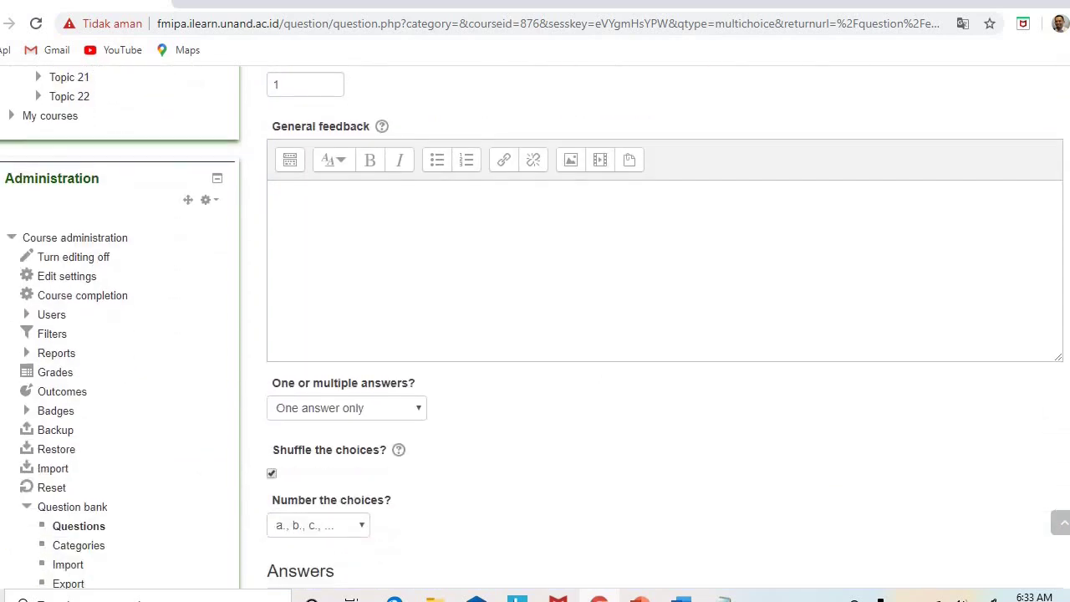
{"action": "left_click", "coordinate": [440, 215]}
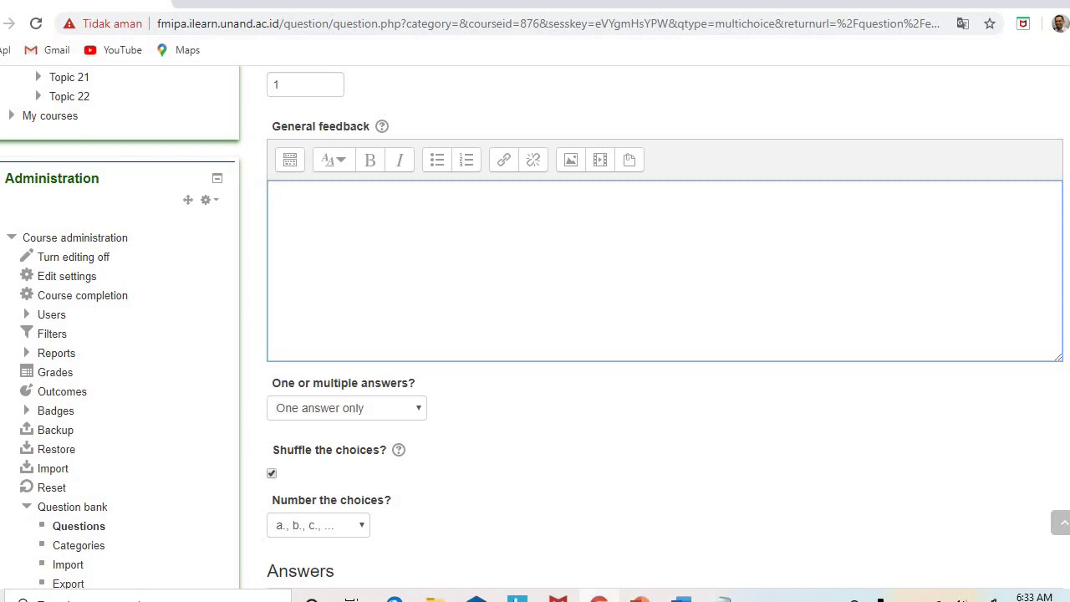
{"action": "scroll", "coordinate": [536, 326], "scroll_direction": "up", "scroll_amount": 2}
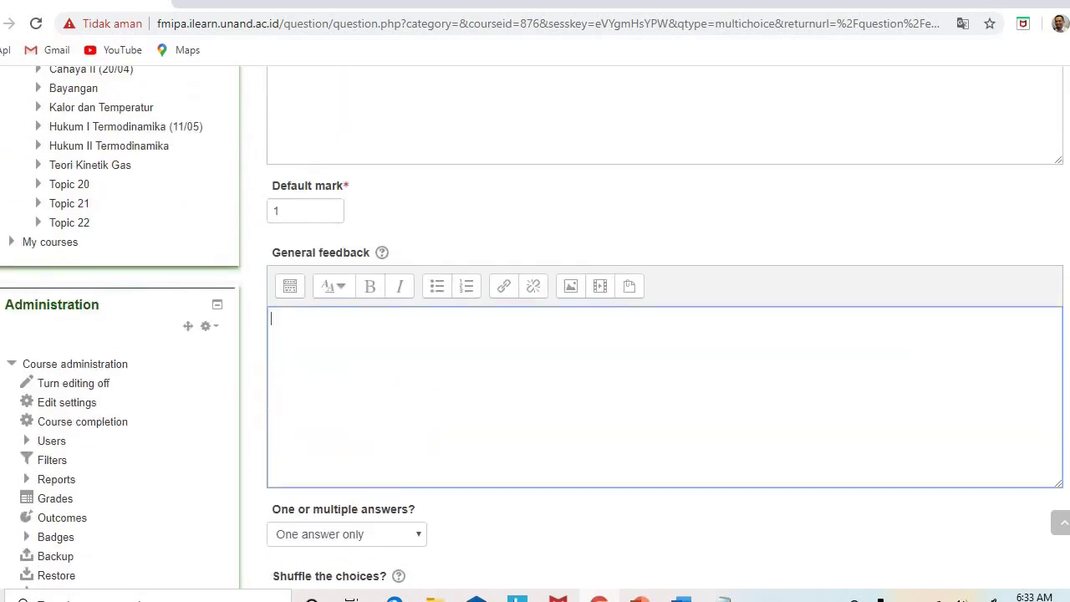
{"action": "scroll", "coordinate": [535, 327], "scroll_direction": "down", "scroll_amount": 6}
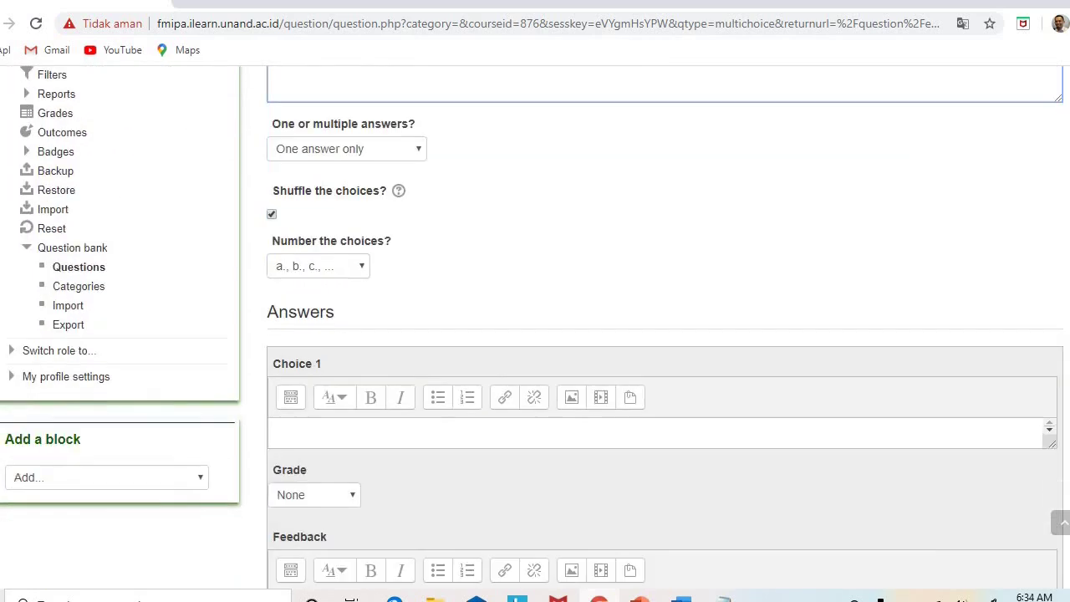
{"action": "scroll", "coordinate": [535, 326], "scroll_direction": "down", "scroll_amount": 1}
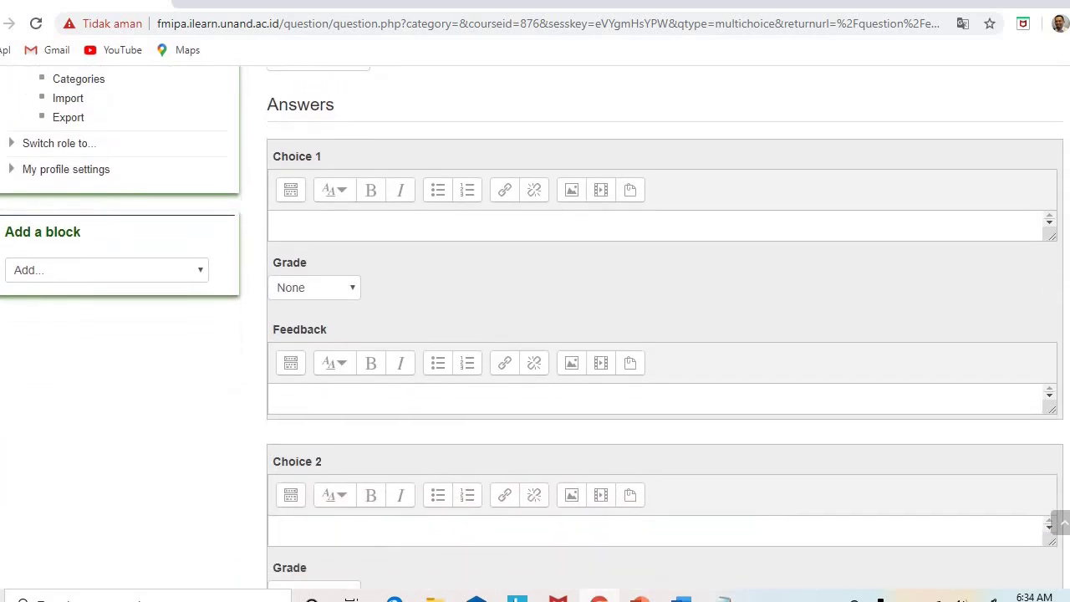
{"action": "scroll", "coordinate": [535, 326], "scroll_direction": "up", "scroll_amount": 7}
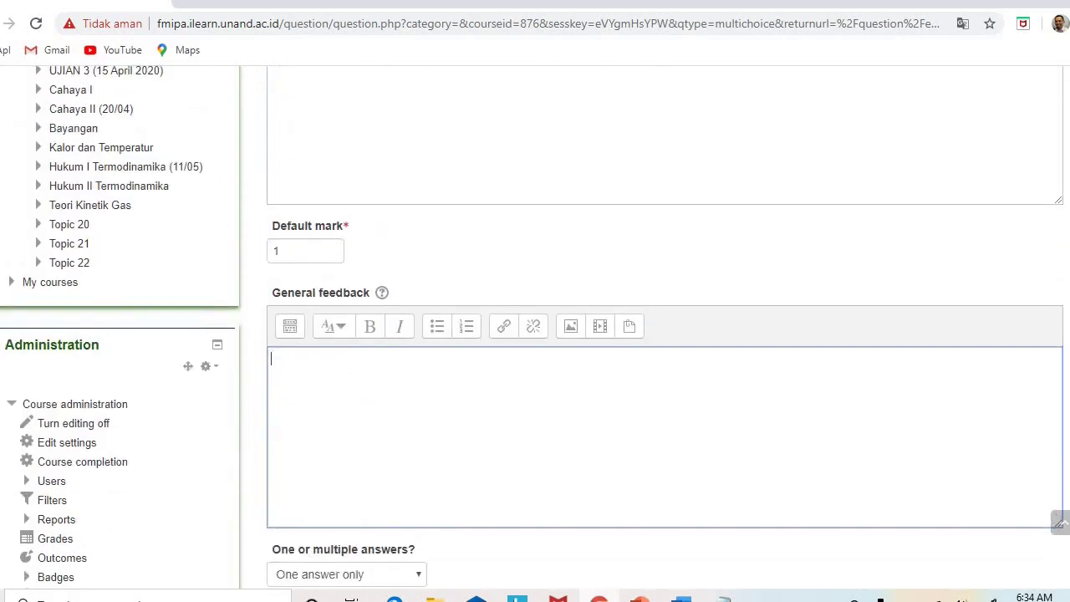
{"action": "scroll", "coordinate": [535, 351], "scroll_direction": "down", "scroll_amount": 1}
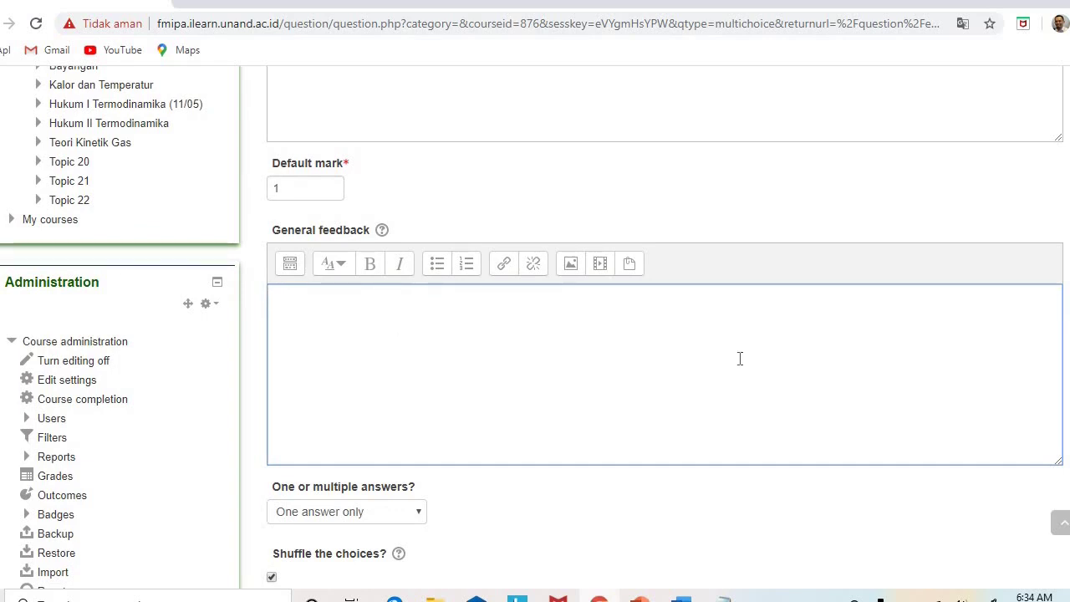
{"action": "left_click", "coordinate": [312, 188]}
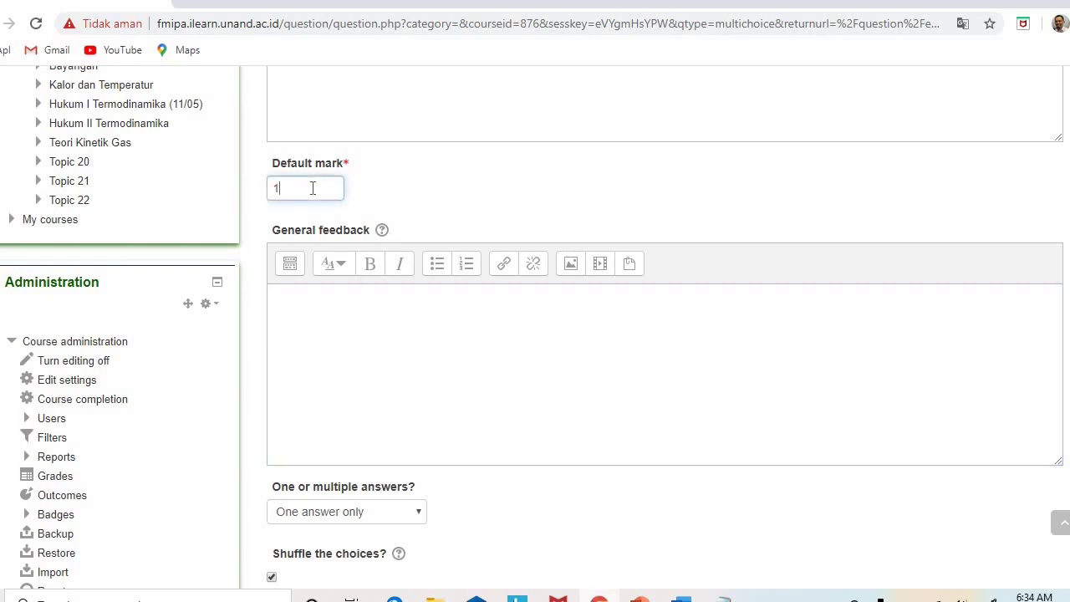
{"action": "left_click", "coordinate": [306, 322]}
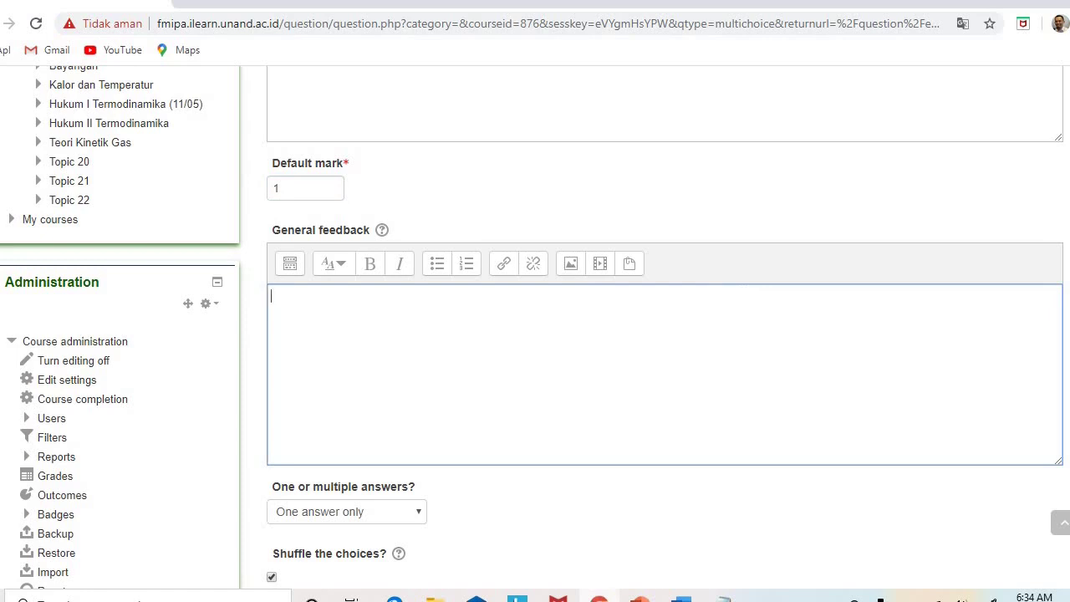
{"action": "scroll", "coordinate": [535, 326], "scroll_direction": "up", "scroll_amount": 3}
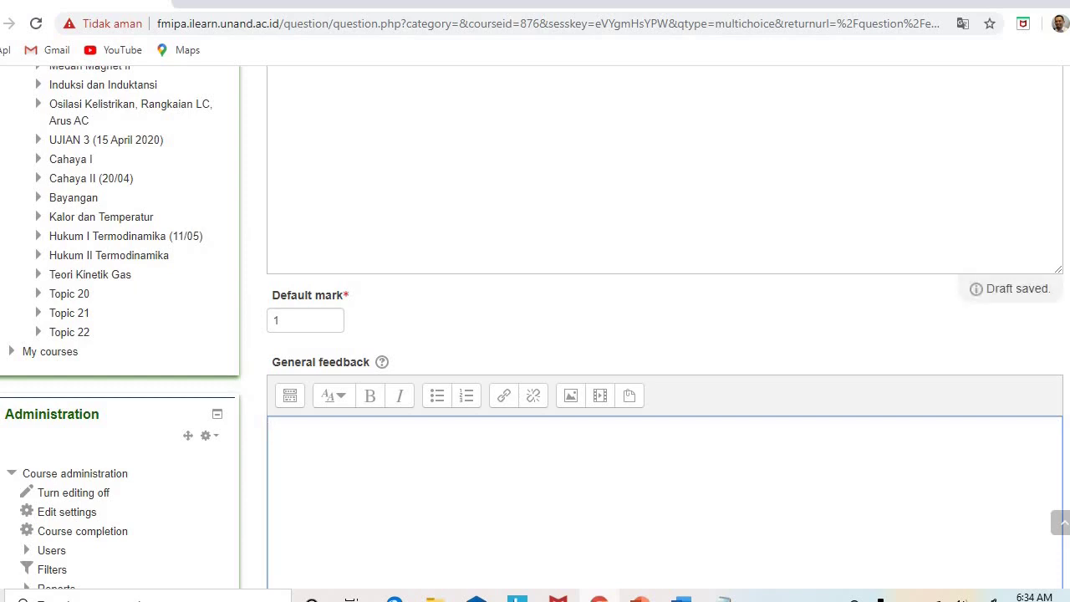
{"action": "scroll", "coordinate": [535, 335], "scroll_direction": "down", "scroll_amount": 3}
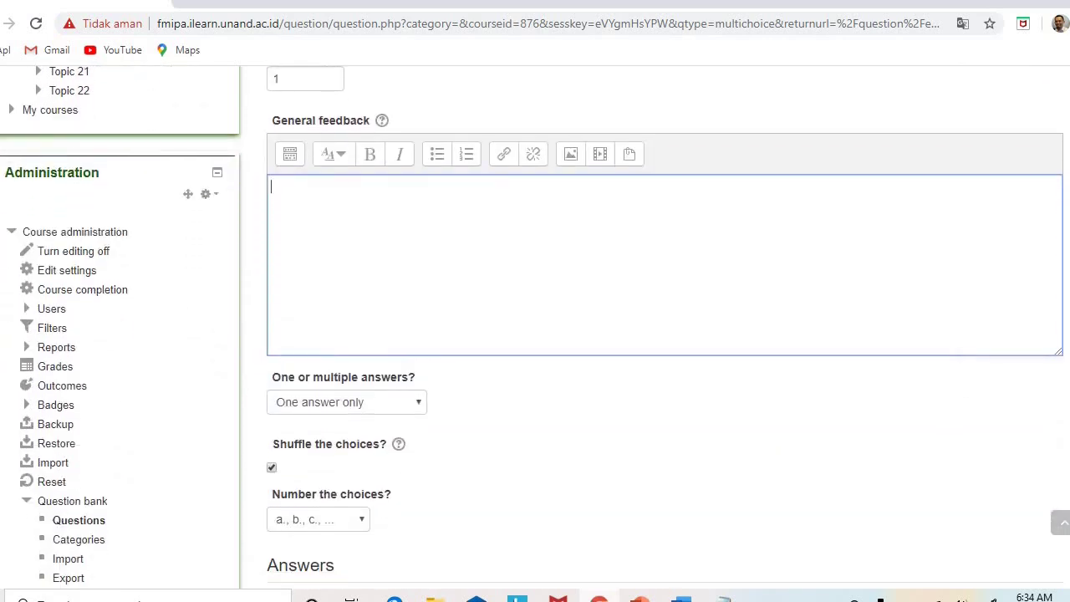
{"action": "scroll", "coordinate": [681, 235], "scroll_direction": "down", "scroll_amount": 1}
{"action": "scroll", "coordinate": [681, 235], "scroll_direction": "up", "scroll_amount": 1}
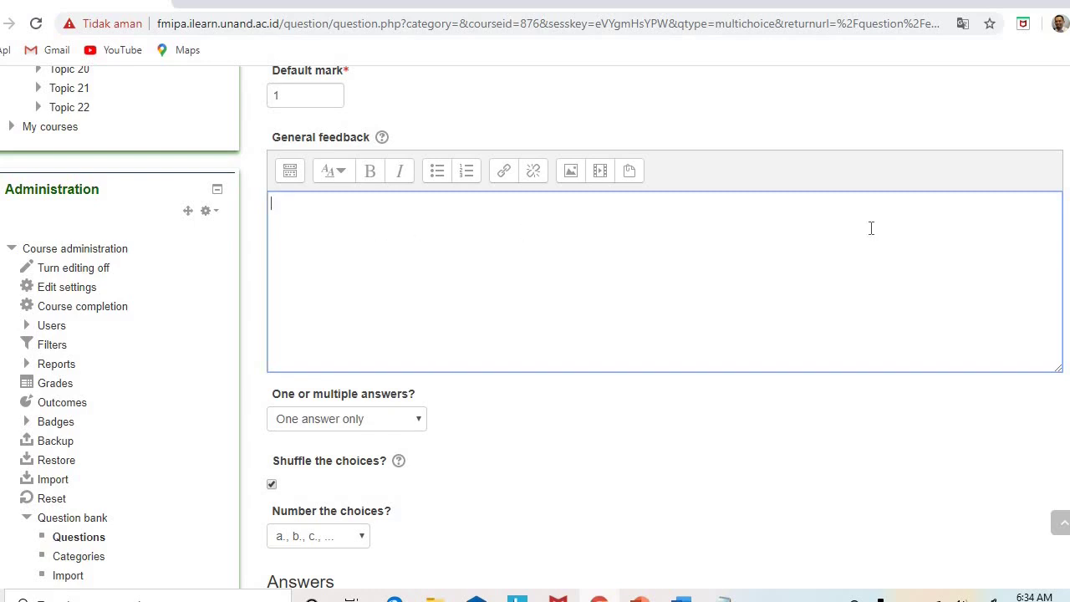
{"action": "scroll", "coordinate": [665, 335], "scroll_direction": "down", "scroll_amount": 2}
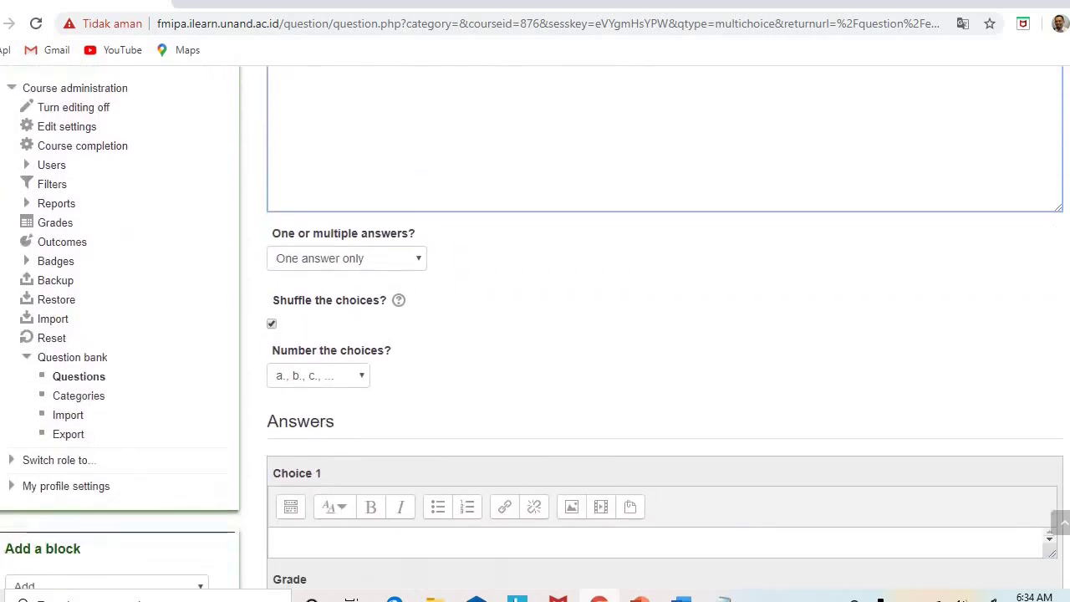
{"action": "scroll", "coordinate": [665, 334], "scroll_direction": "up", "scroll_amount": 1}
{"action": "scroll", "coordinate": [665, 335], "scroll_direction": "down", "scroll_amount": 2}
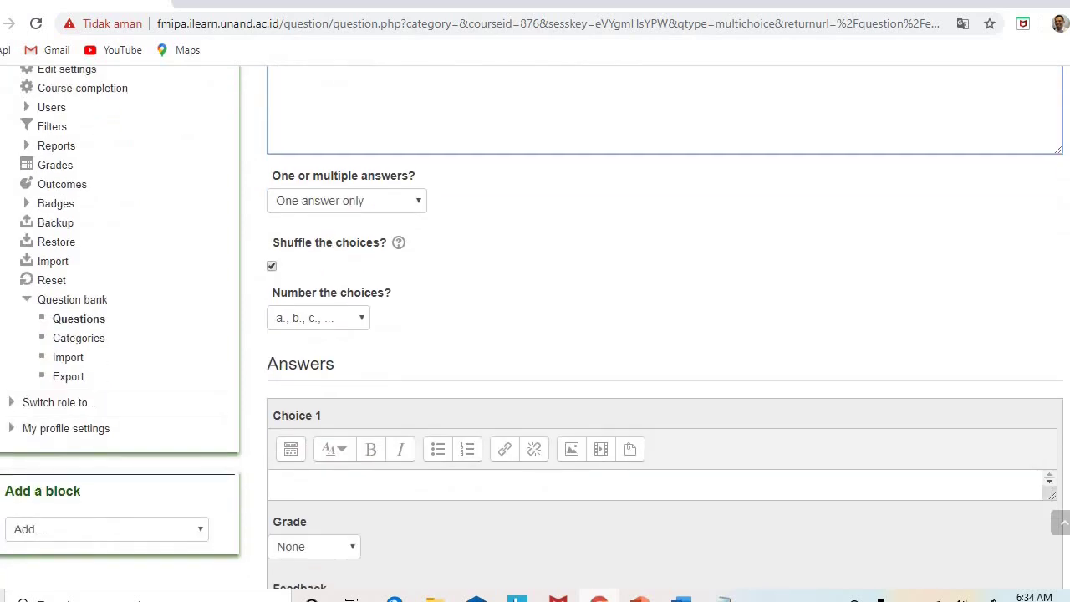
Examine the options for one or multiple answers and for numbering the choices, keeping "One answer only" and "a., b., c., ..."
{"action": "left_click", "coordinate": [421, 203]}
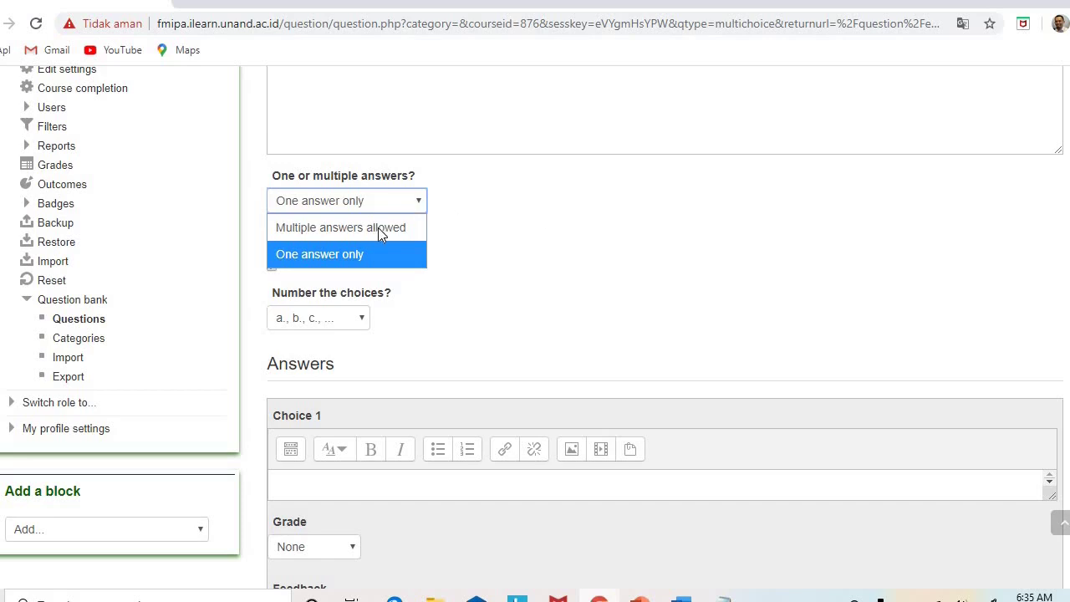
{"action": "left_click", "coordinate": [516, 232]}
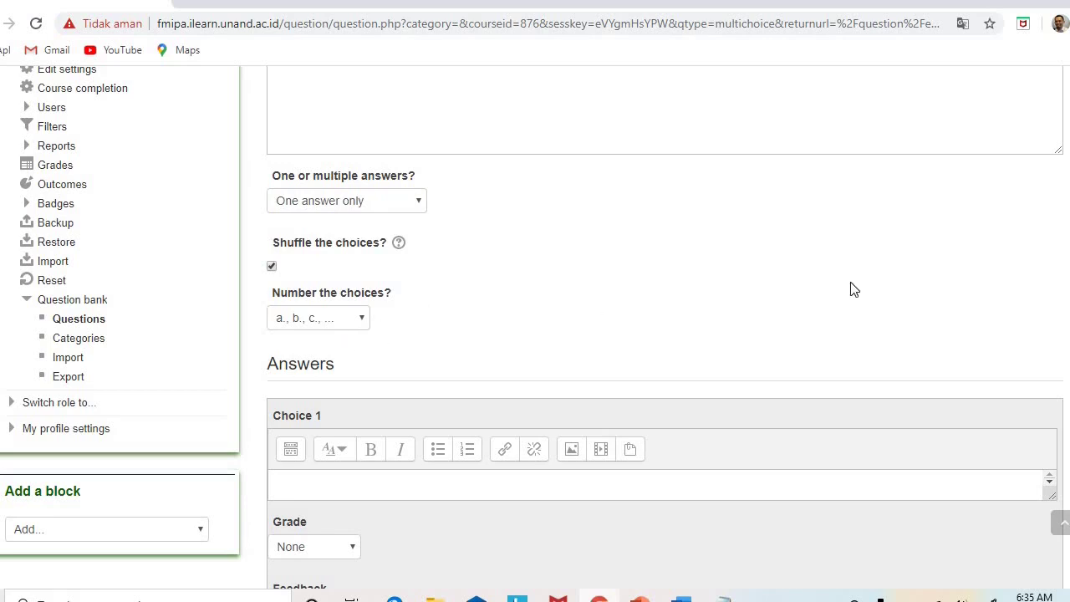
{"action": "left_click", "coordinate": [361, 322]}
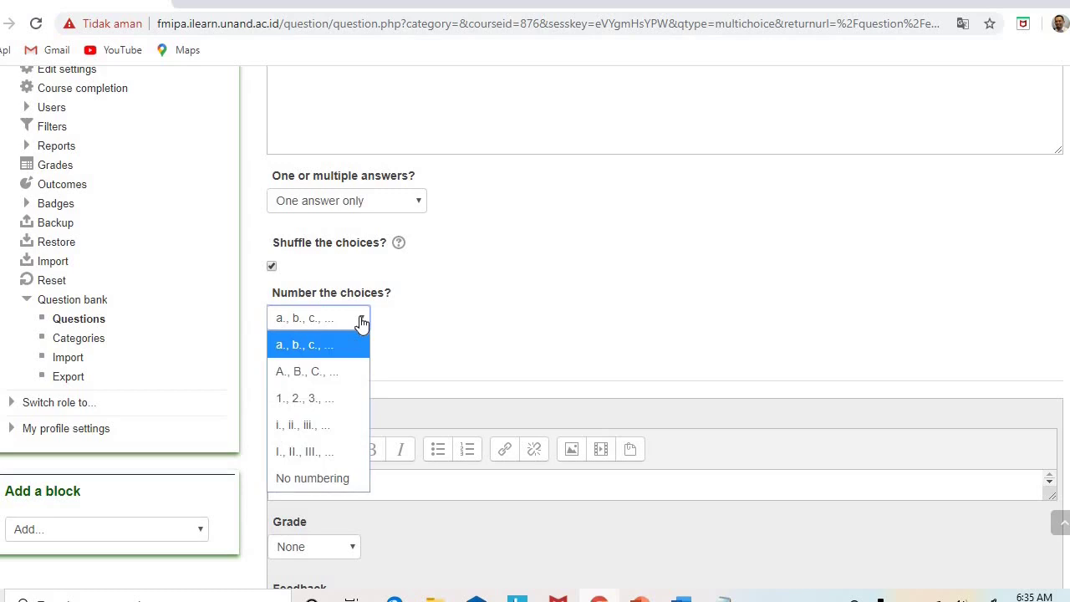
{"action": "left_click", "coordinate": [361, 321]}
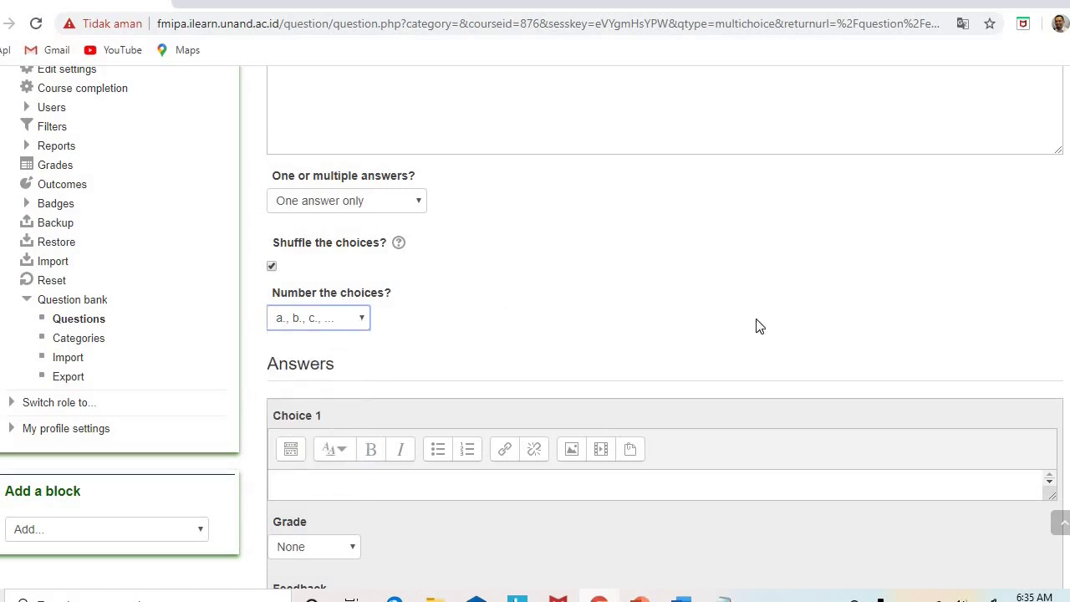
Copy answer option A, "1 / π Hz", of question 1 from the Word document
{"action": "scroll", "coordinate": [726, 474], "scroll_direction": "down", "scroll_amount": 3}
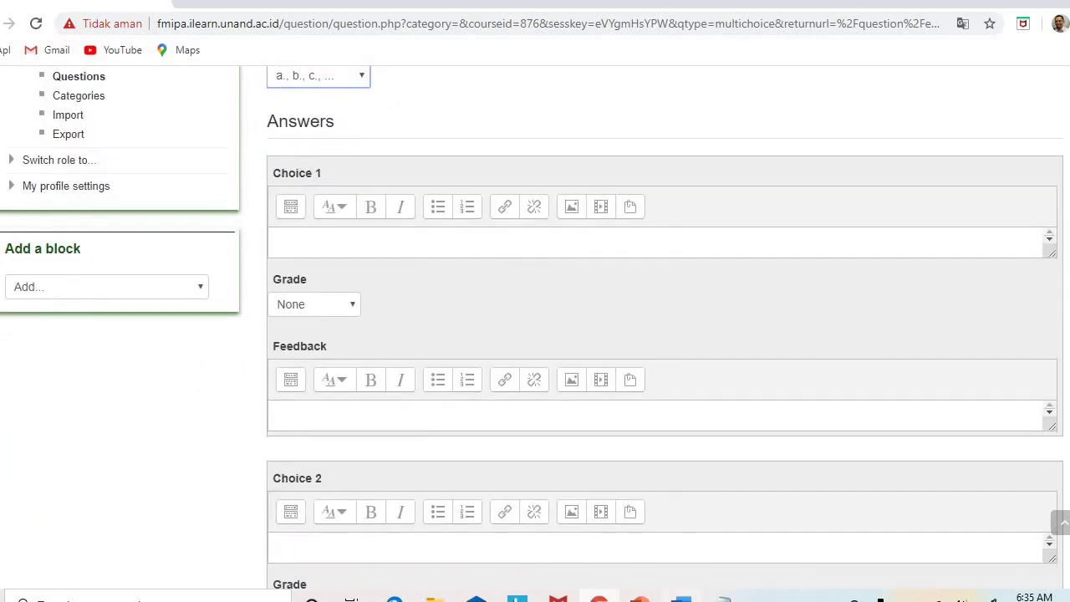
{"action": "left_click", "coordinate": [684, 598]}
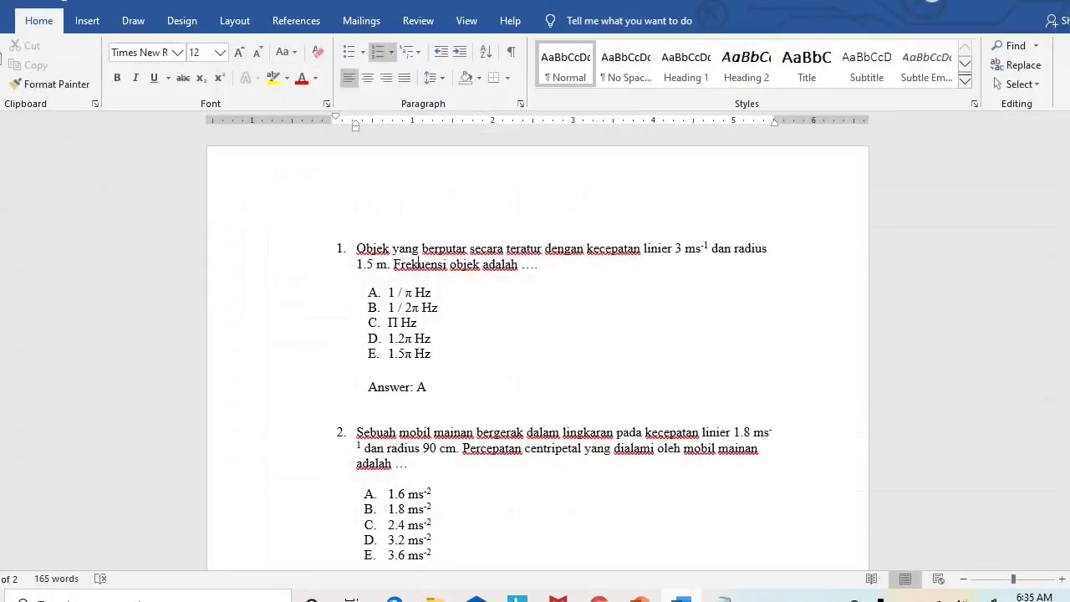
{"action": "left_click", "coordinate": [375, 293]}
{"action": "left_click", "coordinate": [436, 293]}
{"action": "left_click_drag", "start_coordinate": [436, 293], "coordinate": [387, 293]}
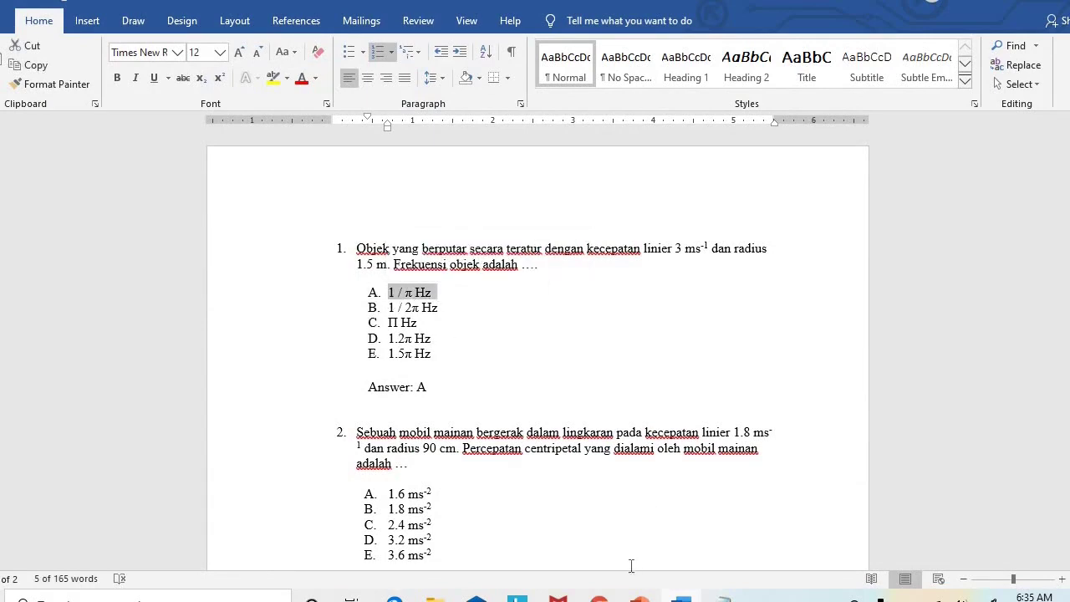
Try pasting option A directly into Choice 1 in iLearn and removing its leading letter "A."
{"action": "left_click", "coordinate": [599, 598]}
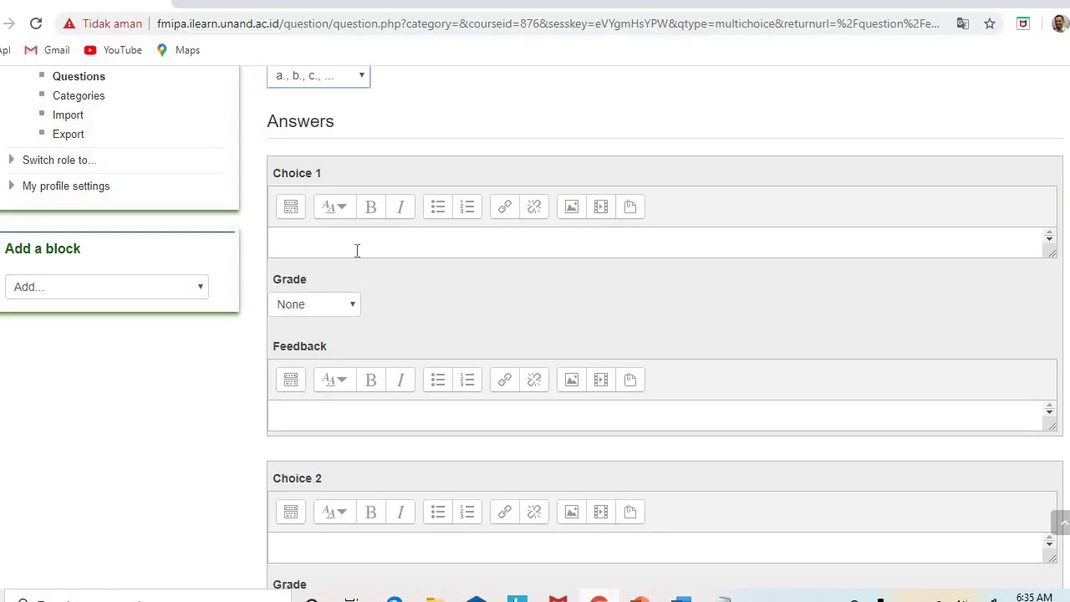
{"action": "left_click", "coordinate": [344, 241]}
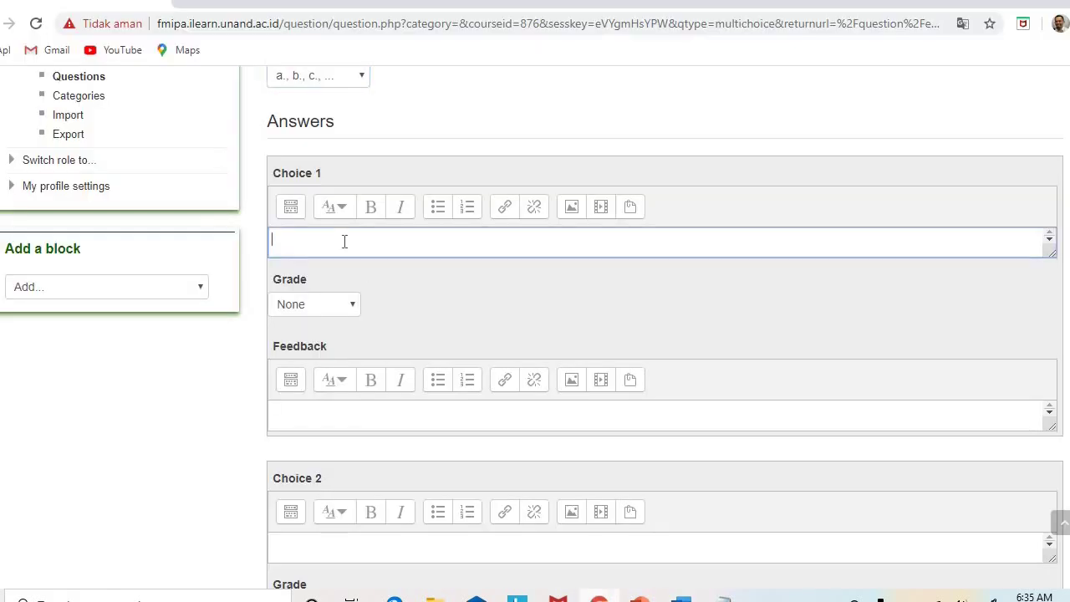
{"action": "type", "text": "A. 1 / π Hz"}
{"action": "key", "text": "BackSpace"}
{"action": "key", "text": "BackSpace"}
{"action": "key", "text": "BackSpace"}
{"action": "key", "text": "BackSpace"}
{"action": "key", "text": "BackSpace"}
Replace the text in Notepad with the copied option, strip the leading "A." and spacing, and select the remaining "1 / π Hz"
{"action": "left_click", "coordinate": [725, 599]}
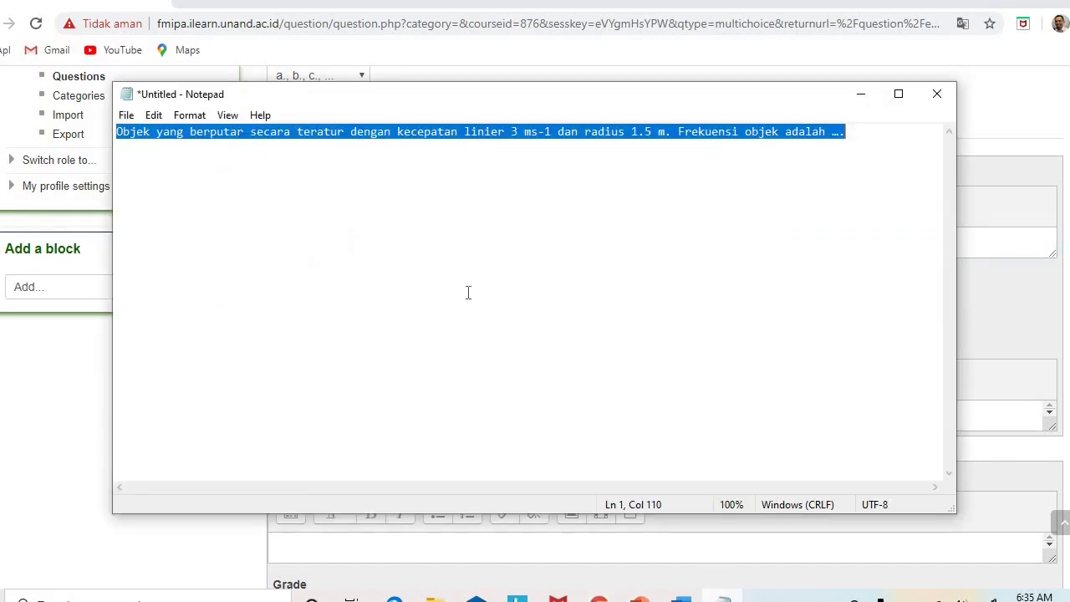
{"action": "type", "text": "A.\t1 / π Hz"}
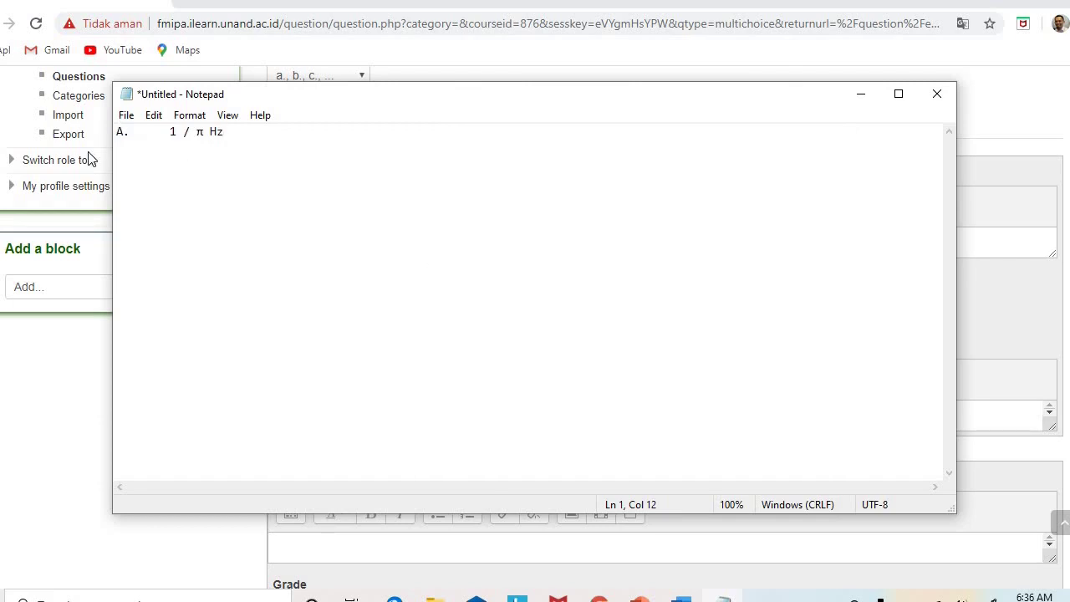
{"action": "left_click", "coordinate": [172, 134]}
{"action": "key", "text": "BackSpace"}
{"action": "key", "text": "BackSpace"}
{"action": "key", "text": "BackSpace"}
{"action": "key", "text": "ctrl+a"}
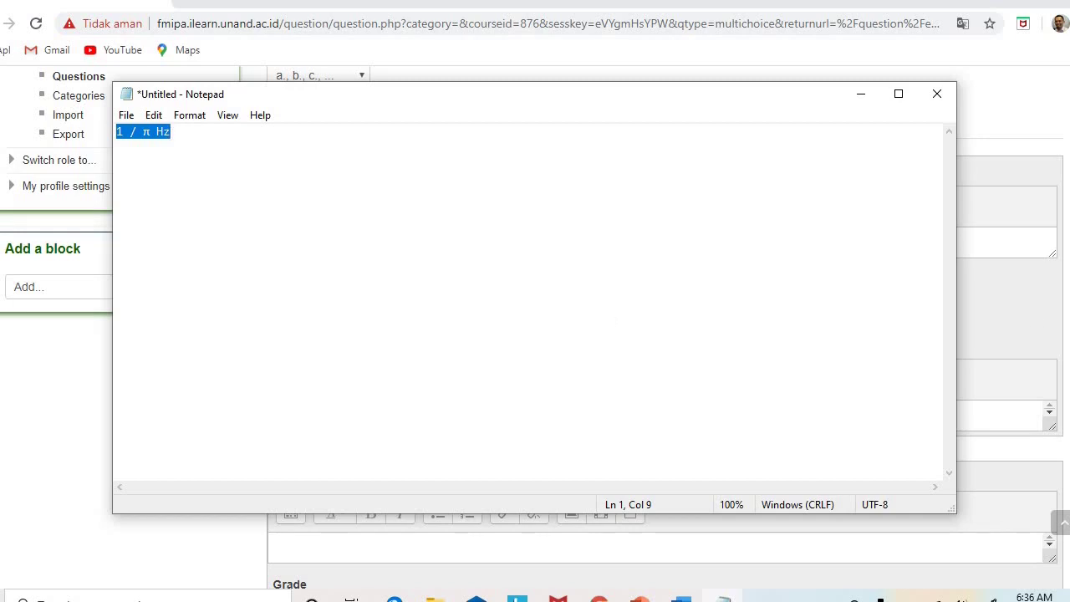
Replace the indented text of Choice 1 in iLearn with the plain text "1 / π Hz"
{"action": "left_click", "coordinate": [603, 596]}
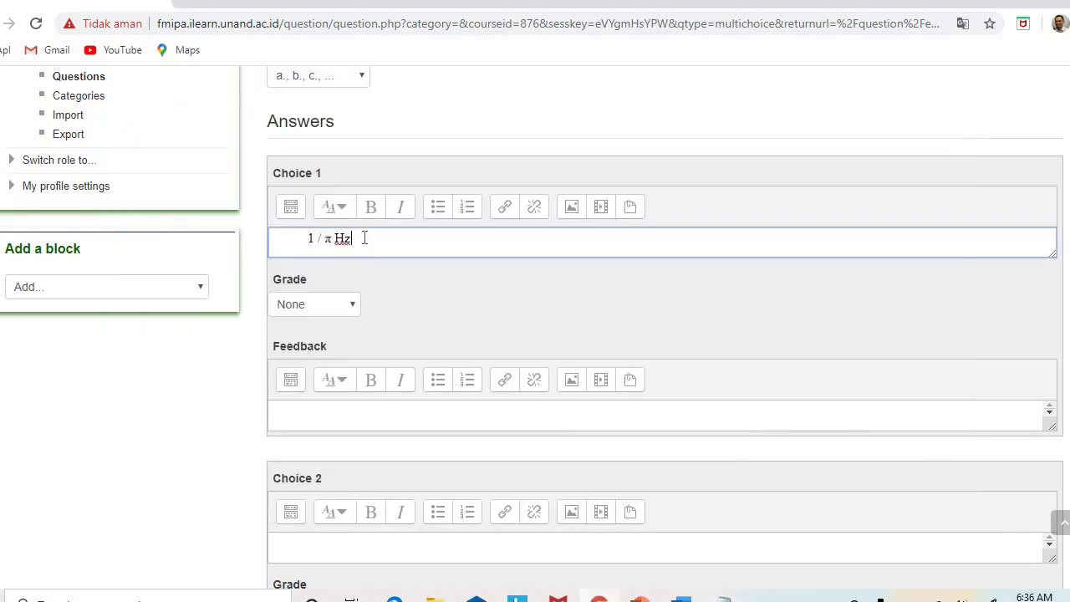
{"action": "left_click_drag", "start_coordinate": [365, 238], "coordinate": [302, 238]}
{"action": "key", "text": "ctrl+c"}
{"action": "key", "text": "BackSpace"}
{"action": "key", "text": "ctrl+v"}
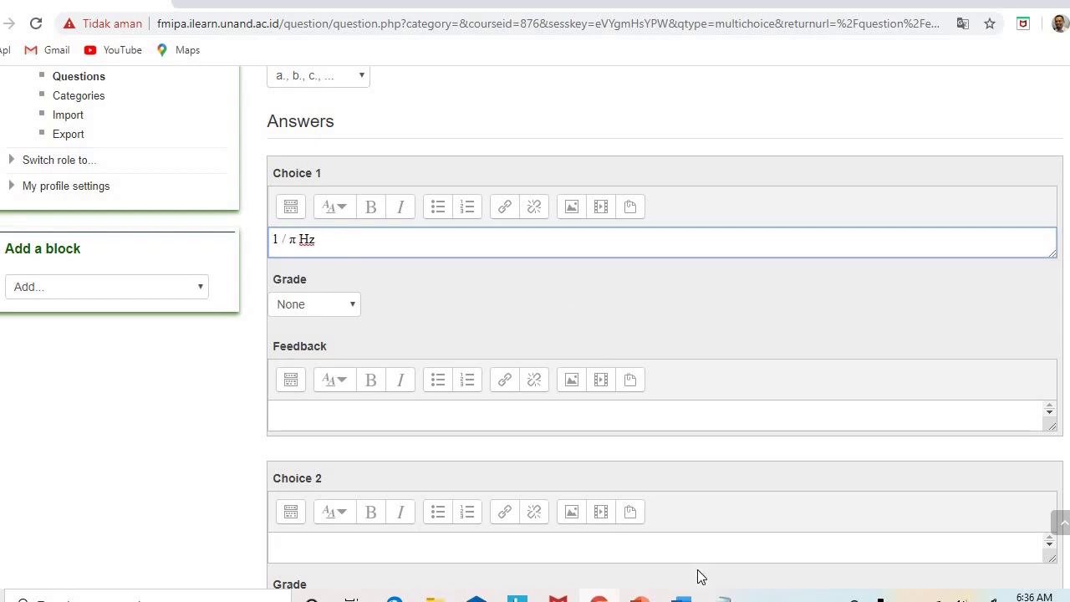
Check the answer key of question 1 in Word and set the grade of Choice 1 in iLearn to 100%
{"action": "left_click", "coordinate": [681, 599]}
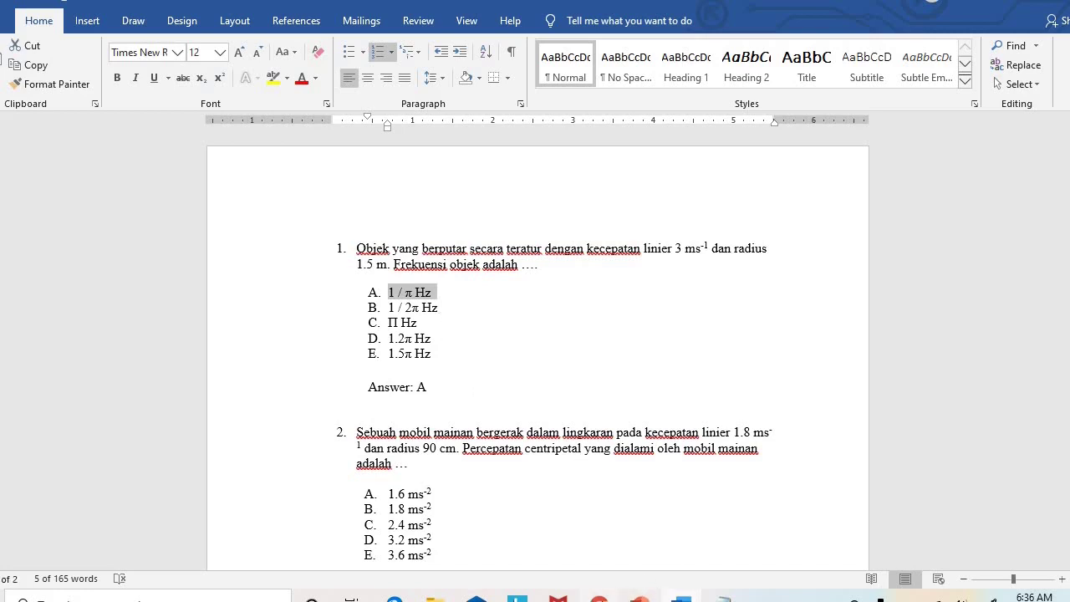
{"action": "left_click", "coordinate": [599, 599]}
{"action": "left_click", "coordinate": [341, 307]}
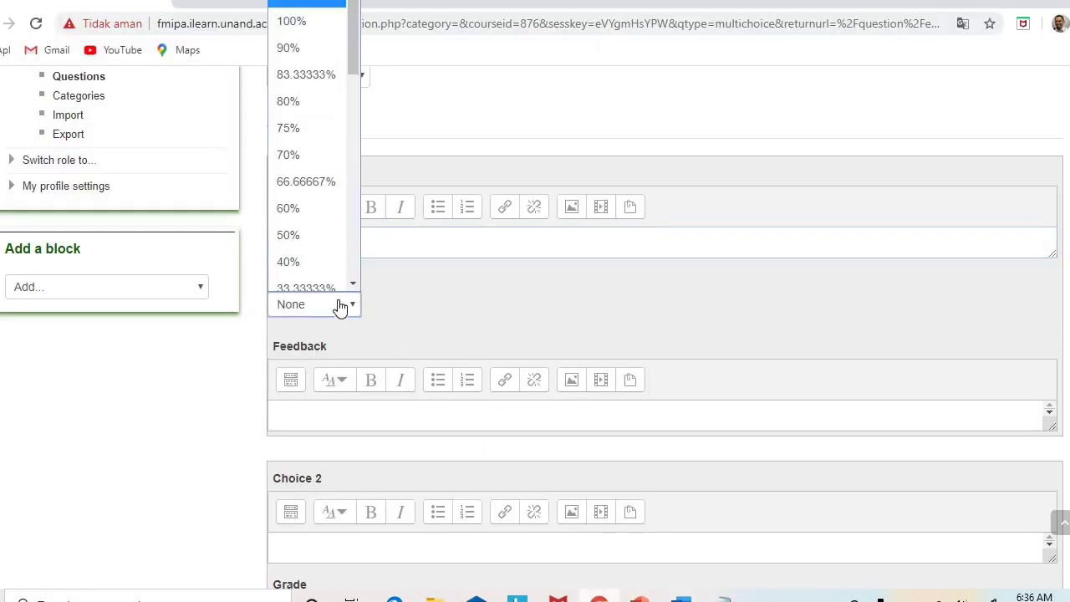
{"action": "left_click", "coordinate": [311, 15]}
{"action": "left_click", "coordinate": [677, 311]}
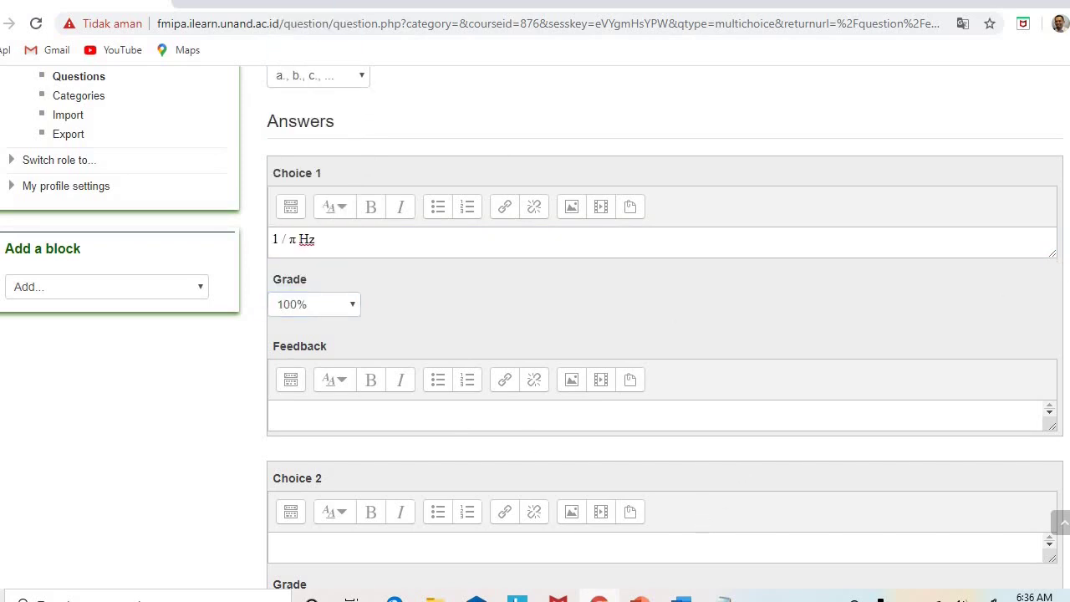
Fill Choice 2 with "1 / 2π Hz" by adapting the copied option A text, leaving its grade at None
{"action": "scroll", "coordinate": [843, 497], "scroll_direction": "down", "scroll_amount": 4}
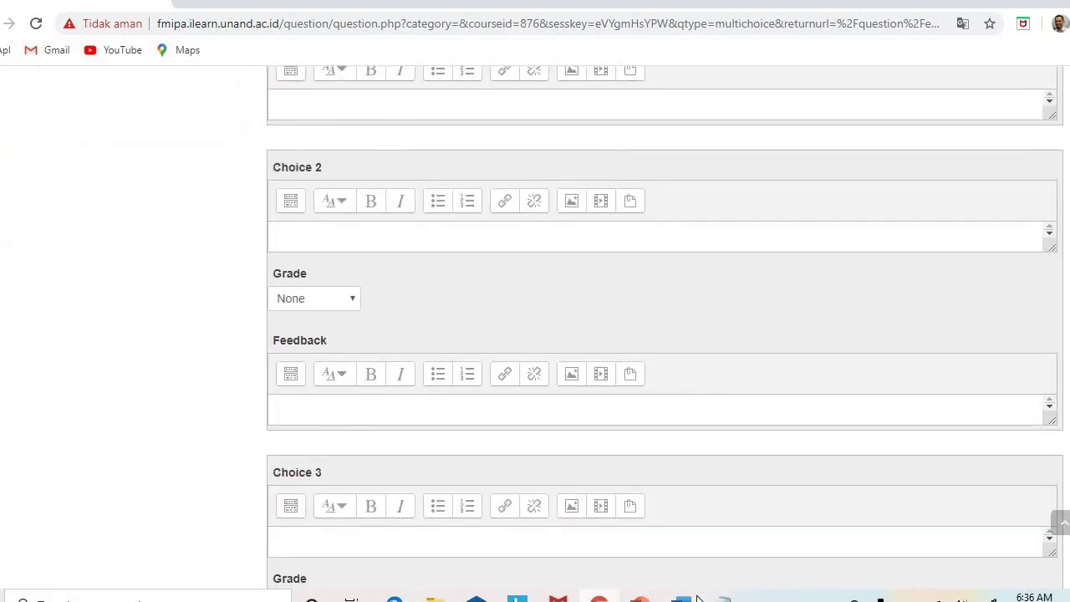
{"action": "key", "text": "alt+Tab"}
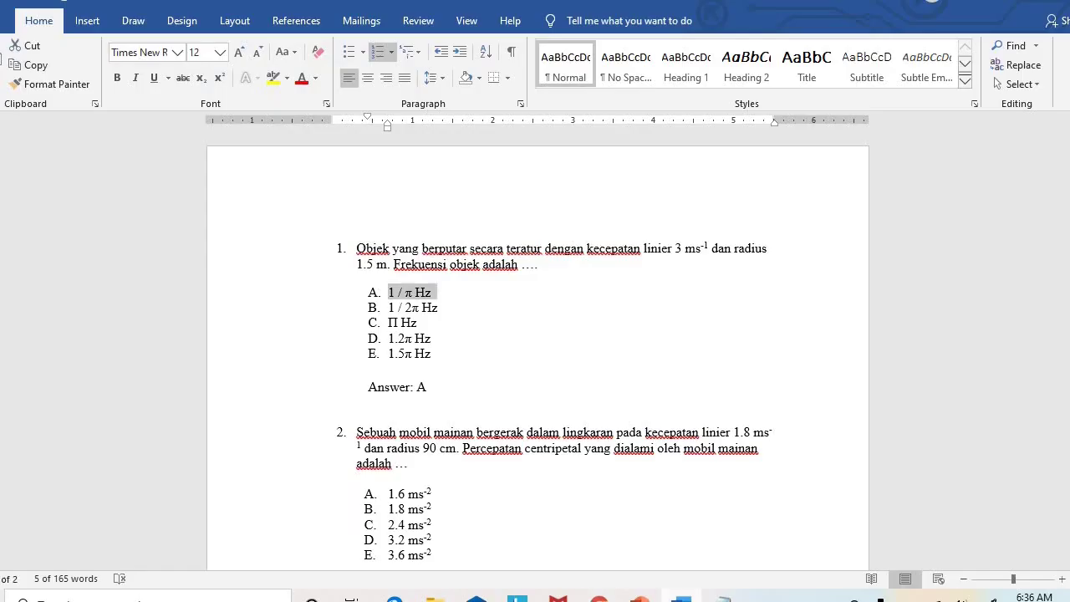
{"action": "key", "text": "alt+Tab"}
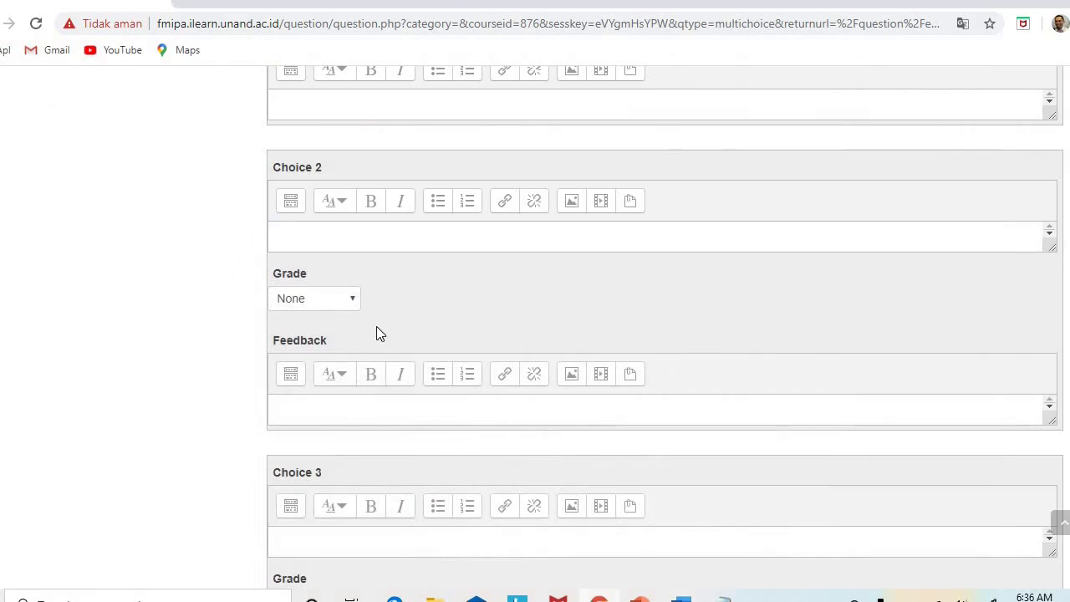
{"action": "left_click", "coordinate": [322, 227]}
{"action": "key", "text": "ctrl+v"}
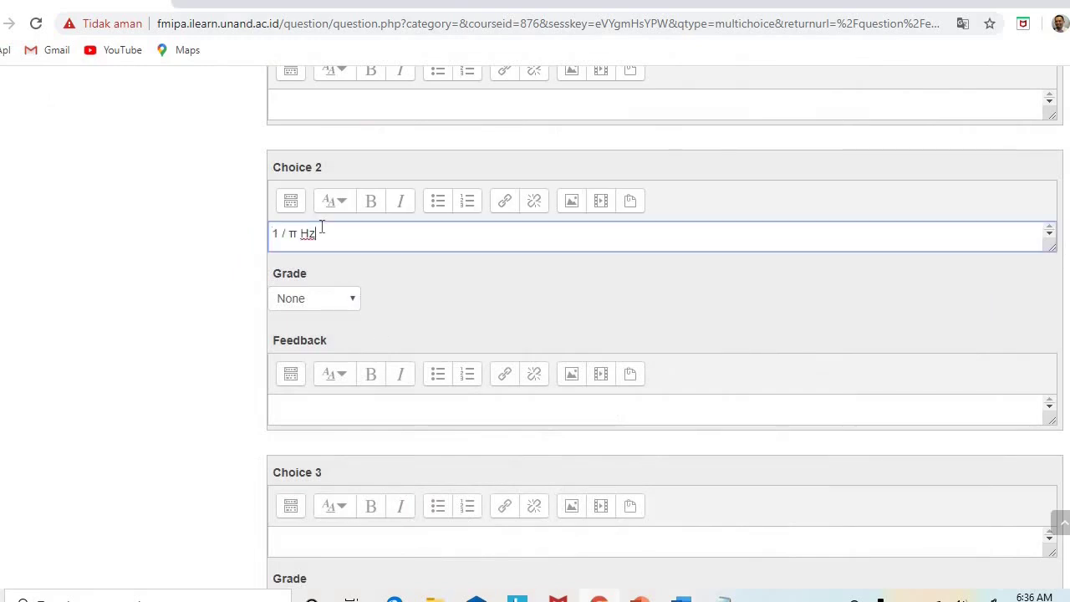
{"action": "left_click", "coordinate": [291, 233]}
{"action": "type", "text": "2"}
{"action": "left_click", "coordinate": [345, 305]}
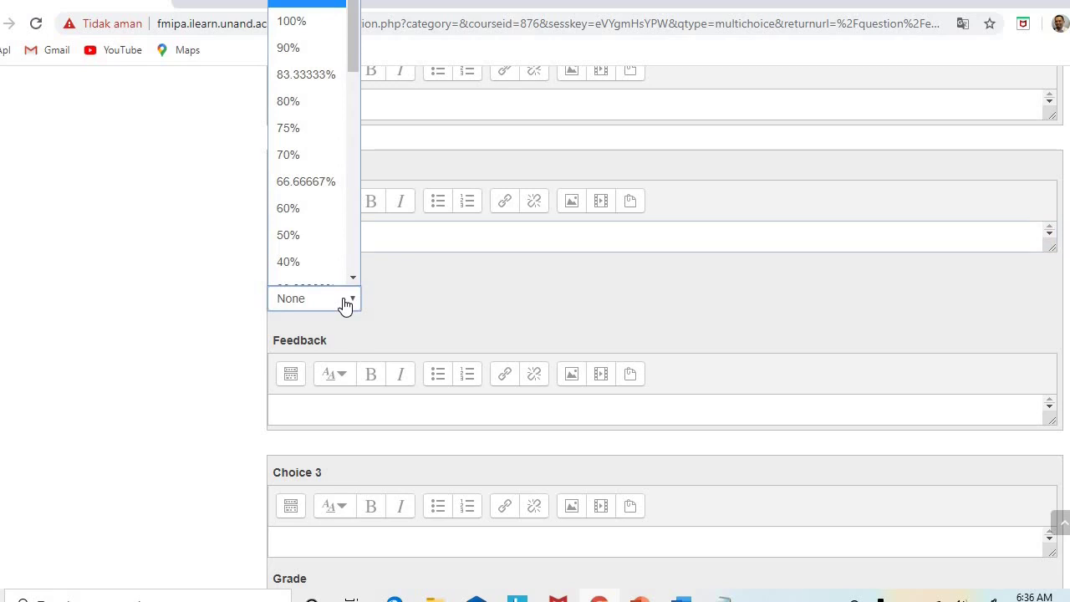
{"action": "left_click", "coordinate": [345, 305]}
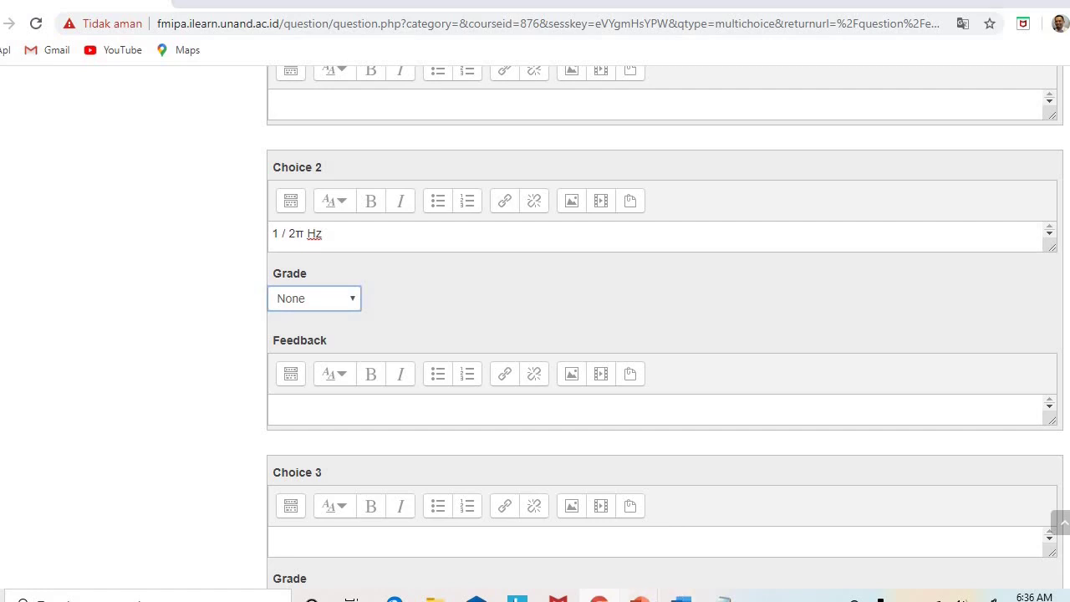
Consult option C in Word and fill Choice 3 in iLearn with "π Hz", adapted from the copied option A text
{"action": "left_click", "coordinate": [625, 597]}
{"action": "left_click", "coordinate": [682, 597]}
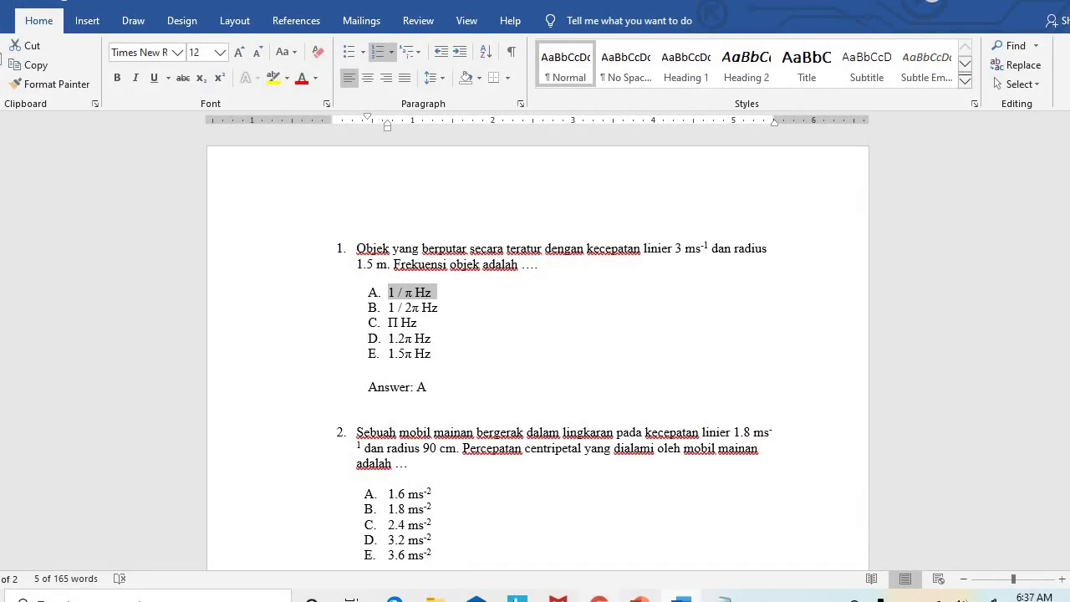
{"action": "key", "text": "alt+Tab"}
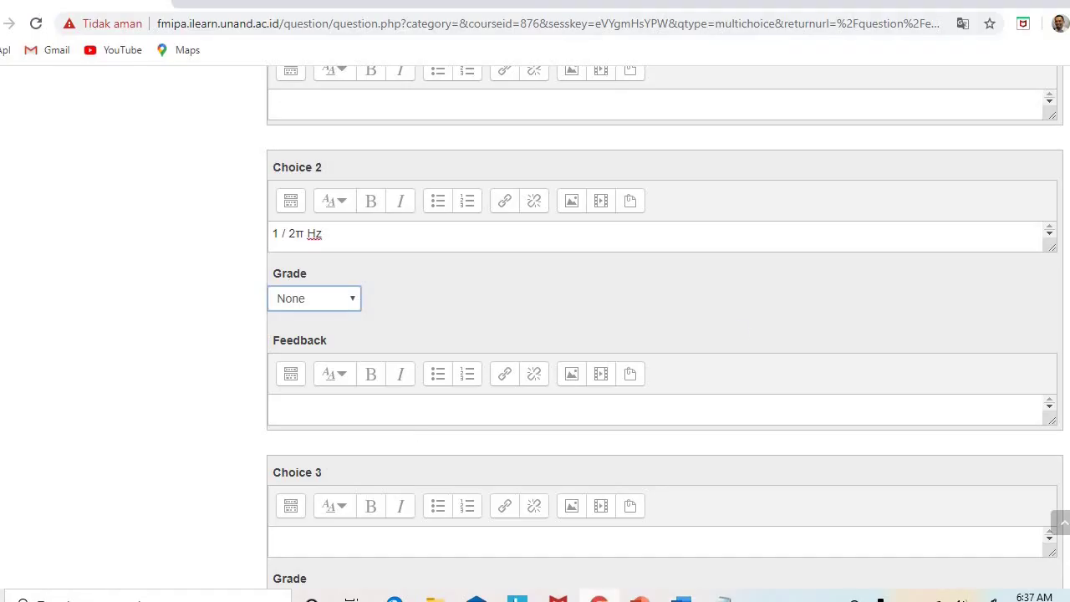
{"action": "scroll", "coordinate": [726, 351], "scroll_direction": "down", "scroll_amount": 3}
{"action": "left_click", "coordinate": [671, 320]}
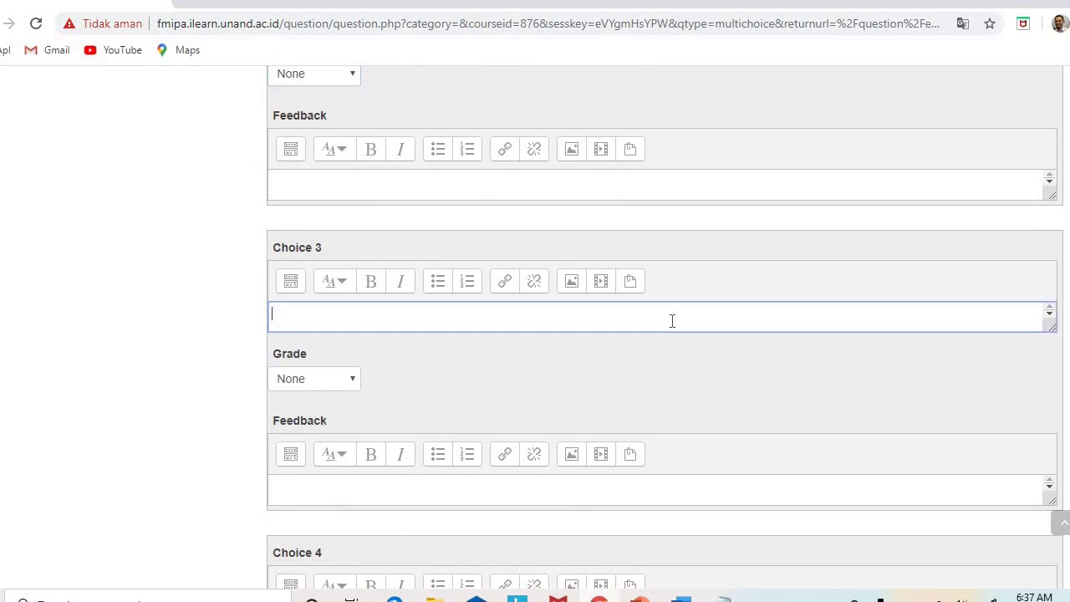
{"action": "type", "text": "1 / π Hz"}
{"action": "left_click", "coordinate": [292, 315]}
{"action": "key", "text": "BackSpace"}
{"action": "key", "text": "BackSpace"}
{"action": "key", "text": "BackSpace"}
{"action": "key", "text": "BackSpace"}
Consult option D in Word and fill Choice 4 in iLearn with "1.2π Hz", adapted from the copied text
{"action": "left_click", "coordinate": [681, 599]}
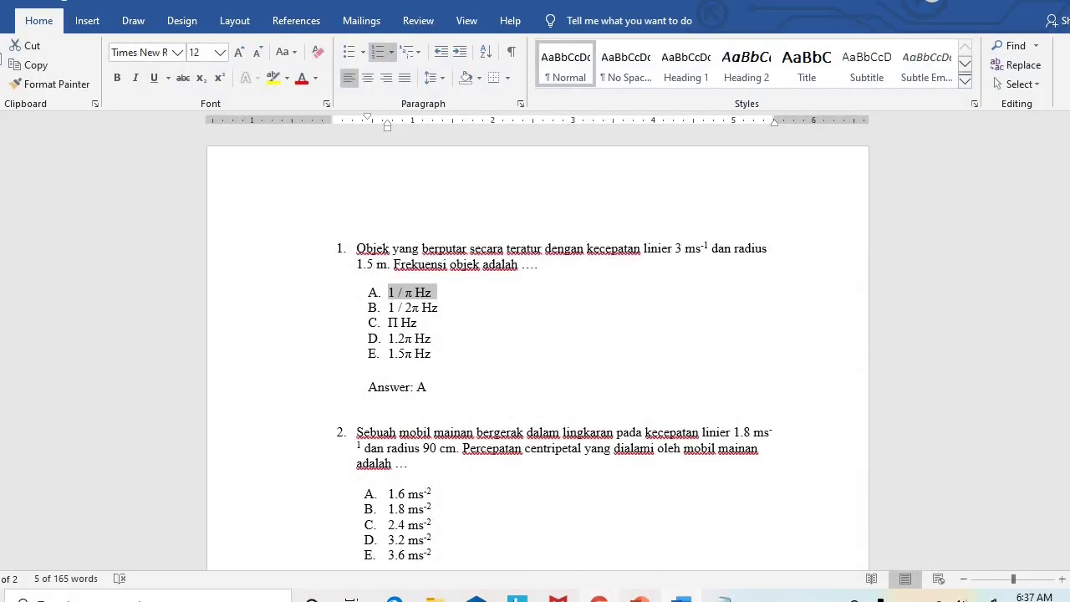
{"action": "left_click", "coordinate": [599, 599]}
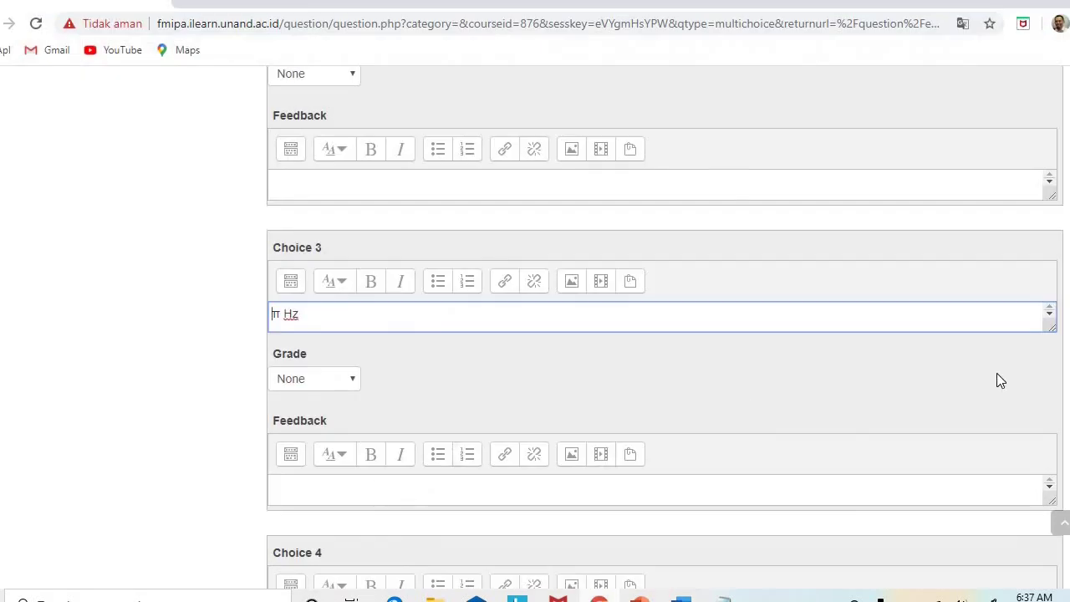
{"action": "scroll", "coordinate": [750, 352], "scroll_direction": "down", "scroll_amount": 4}
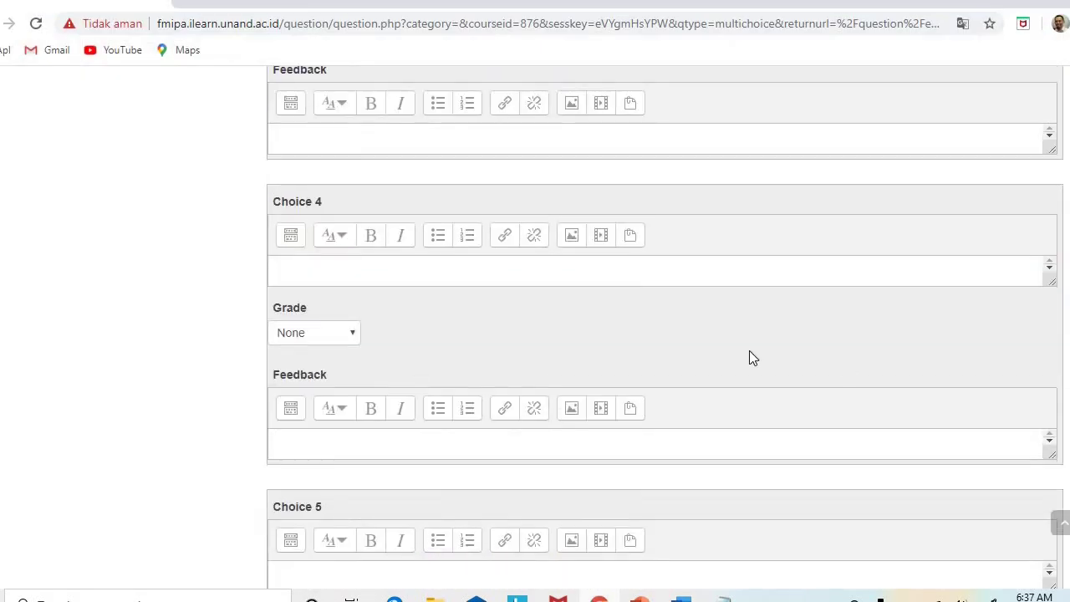
{"action": "left_click", "coordinate": [661, 280]}
{"action": "type", "text": "1 / π Hz"}
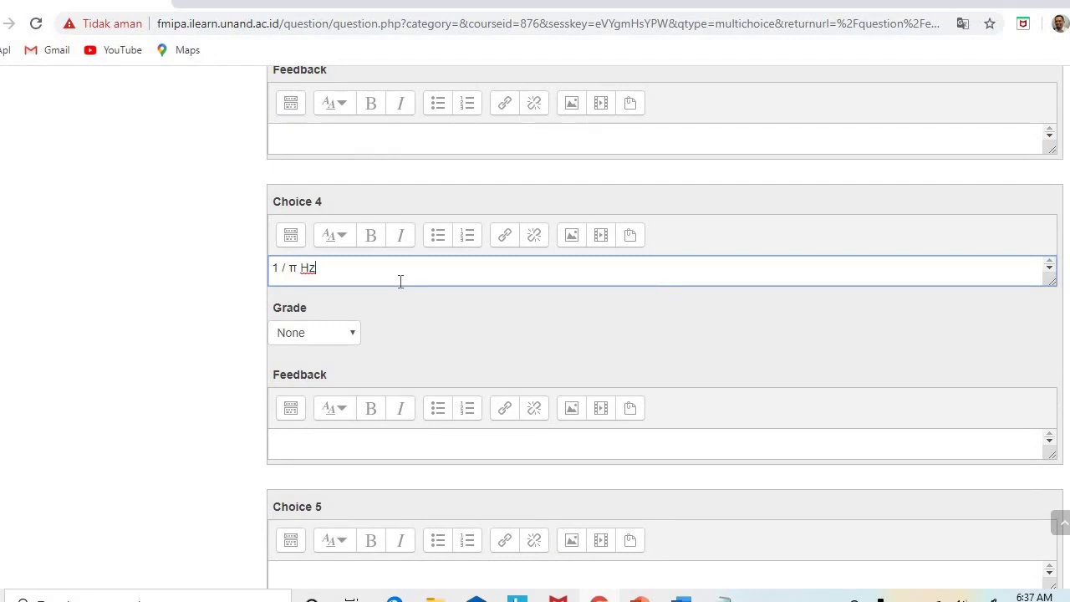
{"action": "left_click", "coordinate": [282, 266]}
{"action": "key", "text": "BackSpace"}
{"action": "key", "text": "BackSpace"}
{"action": "key", "text": "BackSpace"}
{"action": "key", "text": "BackSpace"}
{"action": "type", "text": "1.2"}
Consult option E in Word and fill Choice 5 in iLearn with "1.5 π Hz", adapted from the copied text
{"action": "left_click", "coordinate": [682, 600]}
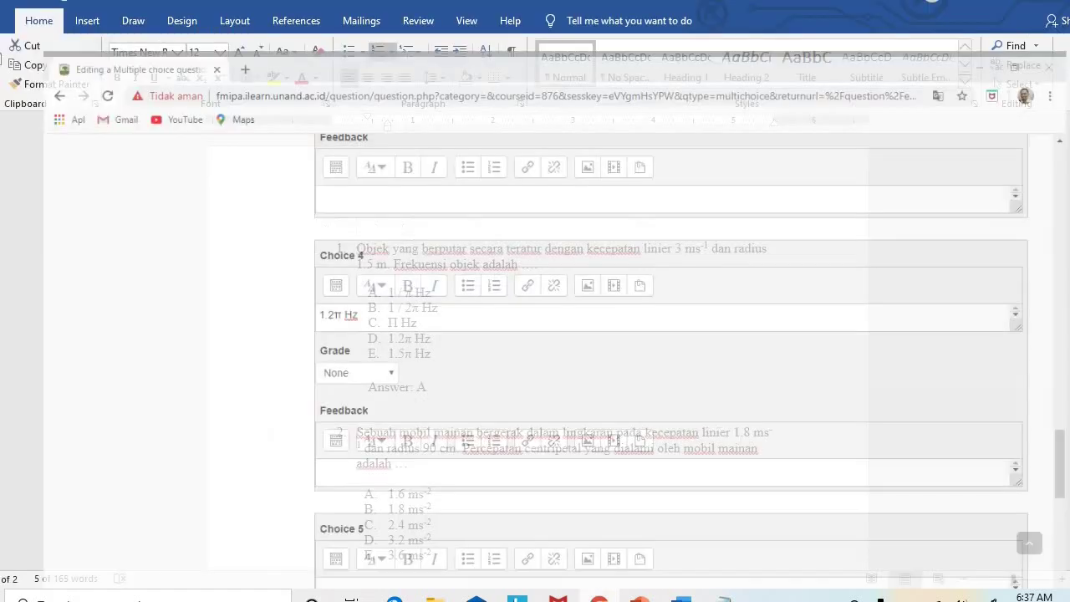
{"action": "key", "text": "alt+Tab"}
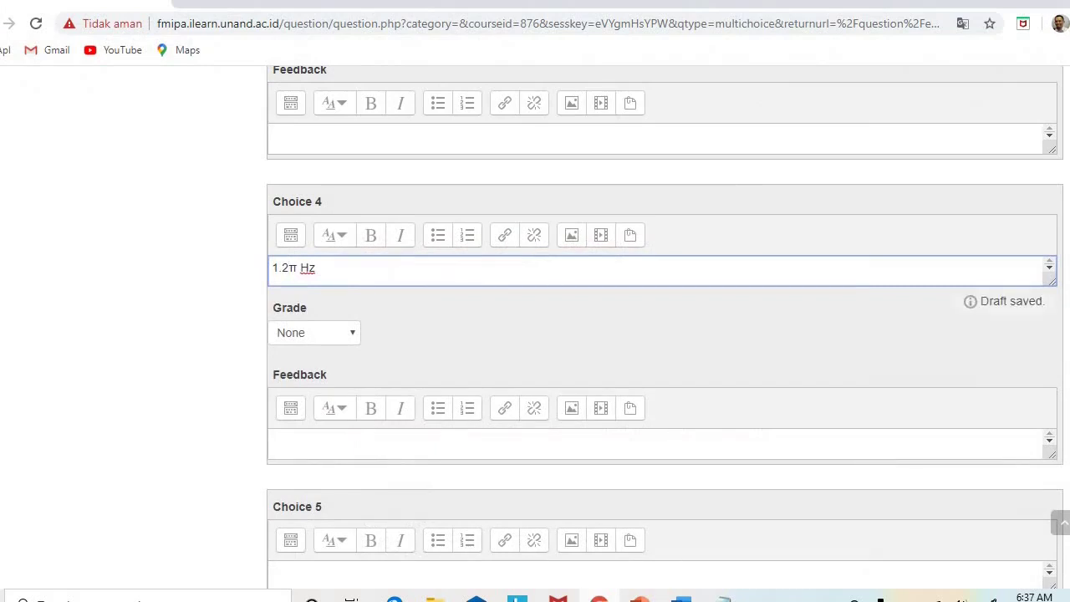
{"action": "scroll", "coordinate": [712, 391], "scroll_direction": "down", "scroll_amount": 3}
{"action": "left_click", "coordinate": [582, 303]}
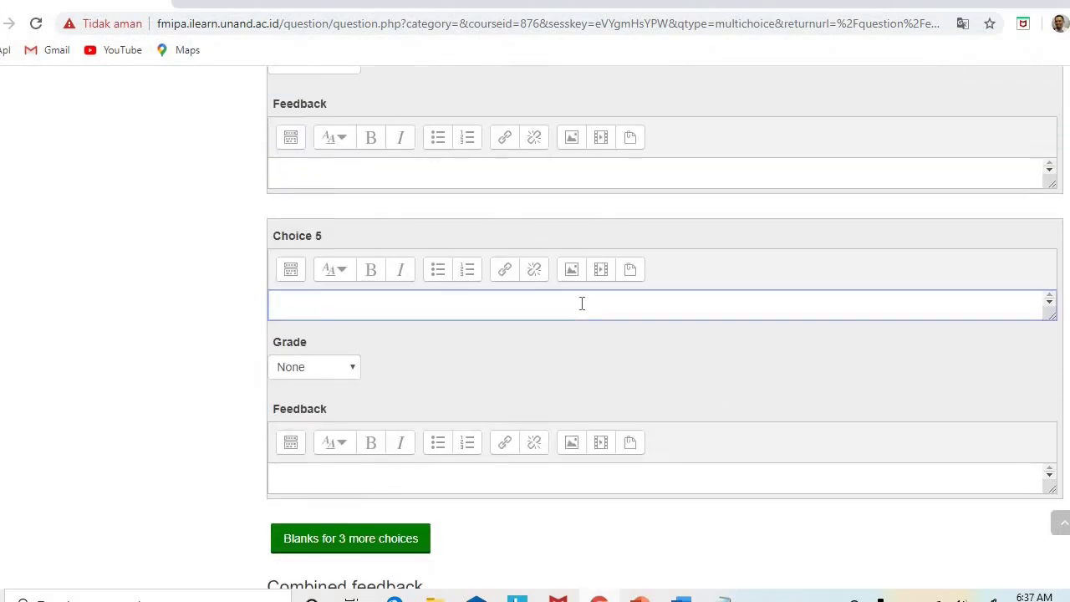
{"action": "type", "text": "1 / π Hz"}
{"action": "left_click", "coordinate": [277, 302]}
{"action": "key", "text": "Delete"}
{"action": "type", "text": "5"}
{"action": "left_click", "coordinate": [278, 302]}
{"action": "type", "text": "."}
Review the five answer choices with their grades and feedback, plus the answer-mode, shuffle and numbering settings of the question
{"action": "scroll", "coordinate": [665, 326], "scroll_direction": "up", "scroll_amount": 3}
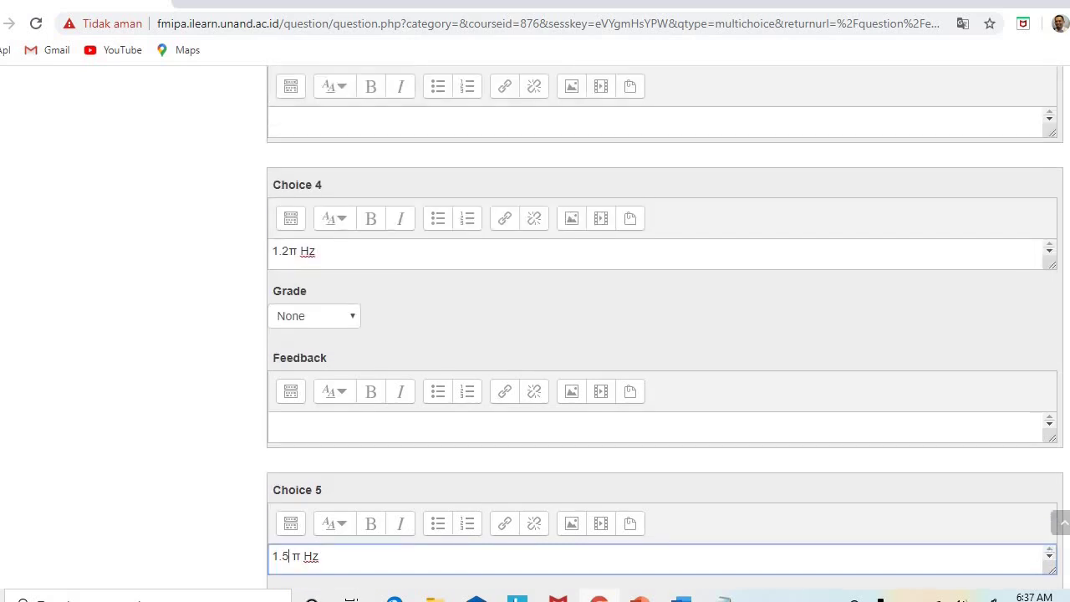
{"action": "scroll", "coordinate": [664, 326], "scroll_direction": "down", "scroll_amount": 4}
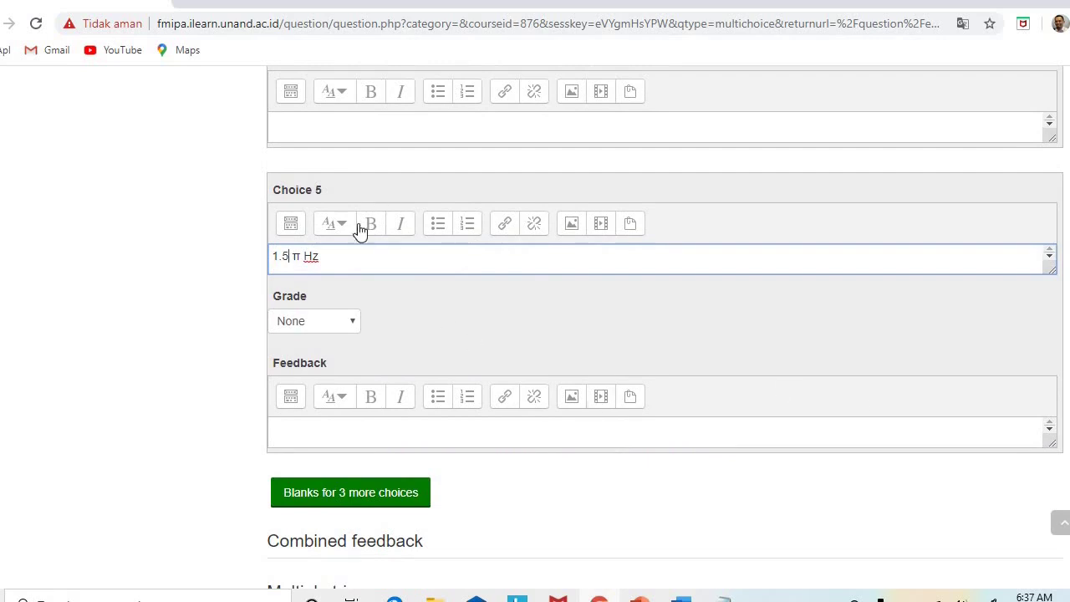
{"action": "left_click", "coordinate": [295, 427]}
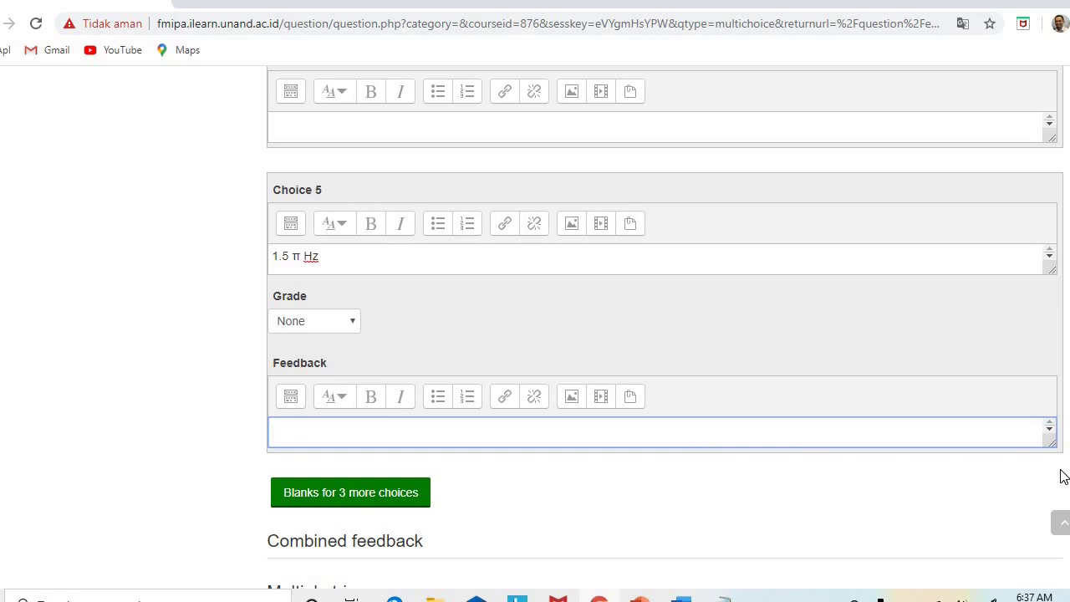
{"action": "scroll", "coordinate": [665, 326], "scroll_direction": "up", "scroll_amount": 4}
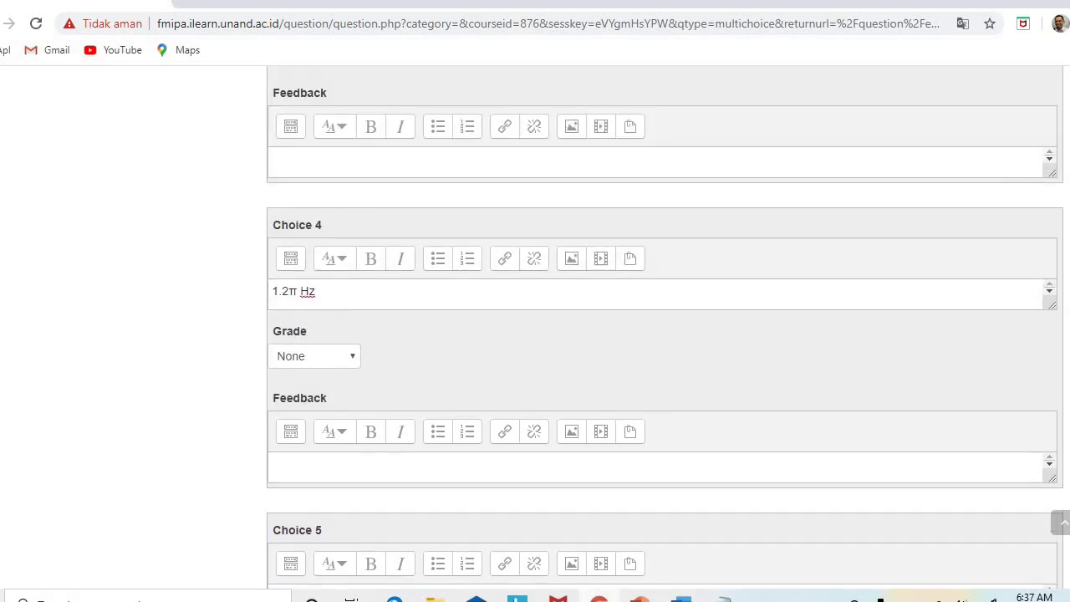
{"action": "scroll", "coordinate": [664, 326], "scroll_direction": "up", "scroll_amount": 1}
{"action": "scroll", "coordinate": [665, 326], "scroll_direction": "up", "scroll_amount": 3}
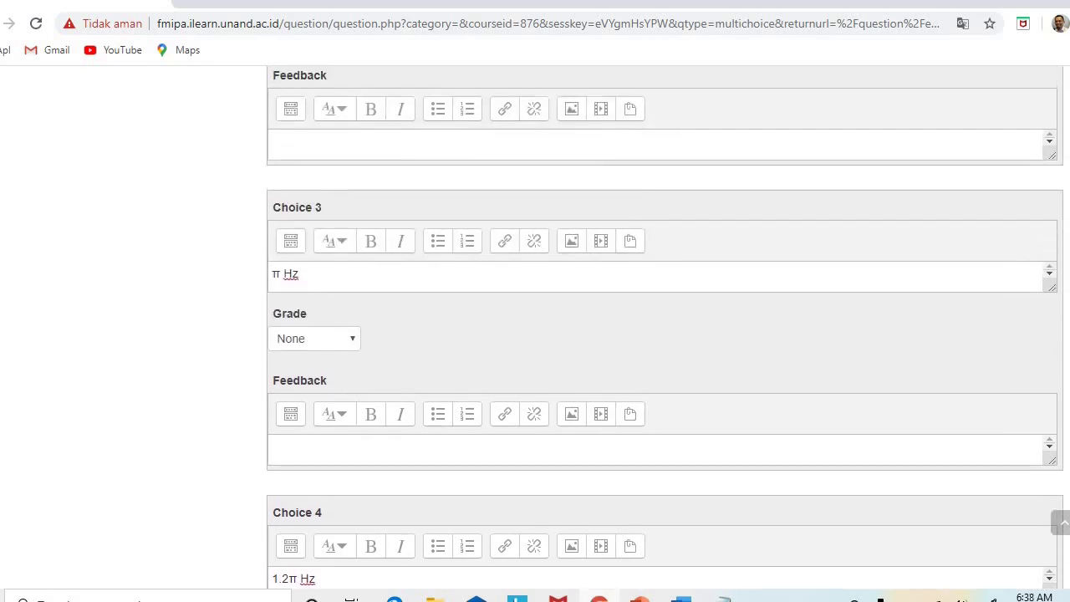
{"action": "scroll", "coordinate": [665, 326], "scroll_direction": "up", "scroll_amount": 5}
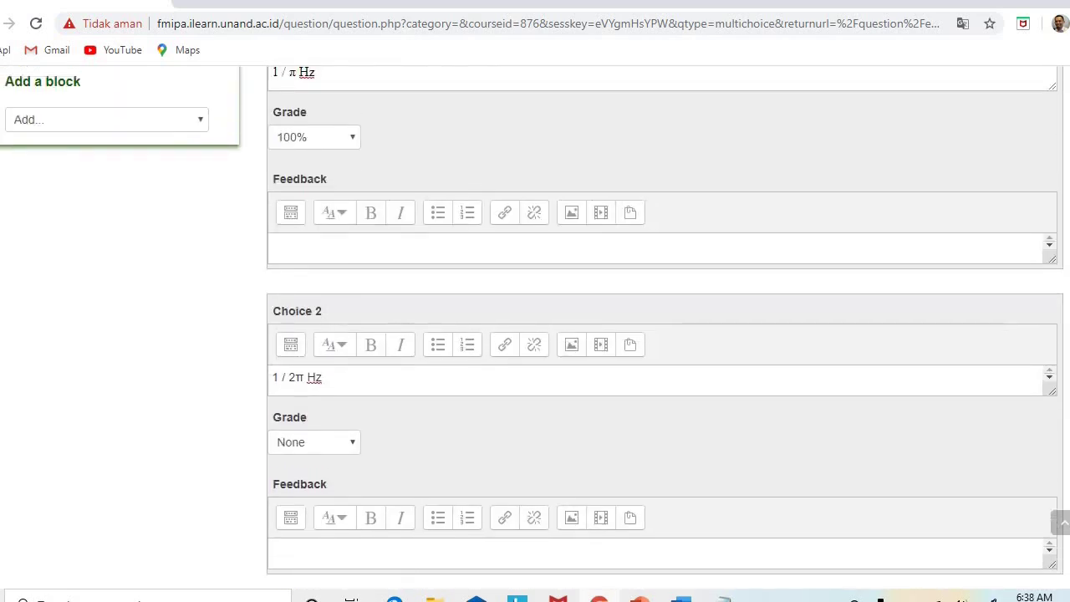
{"action": "scroll", "coordinate": [665, 326], "scroll_direction": "up", "scroll_amount": 5}
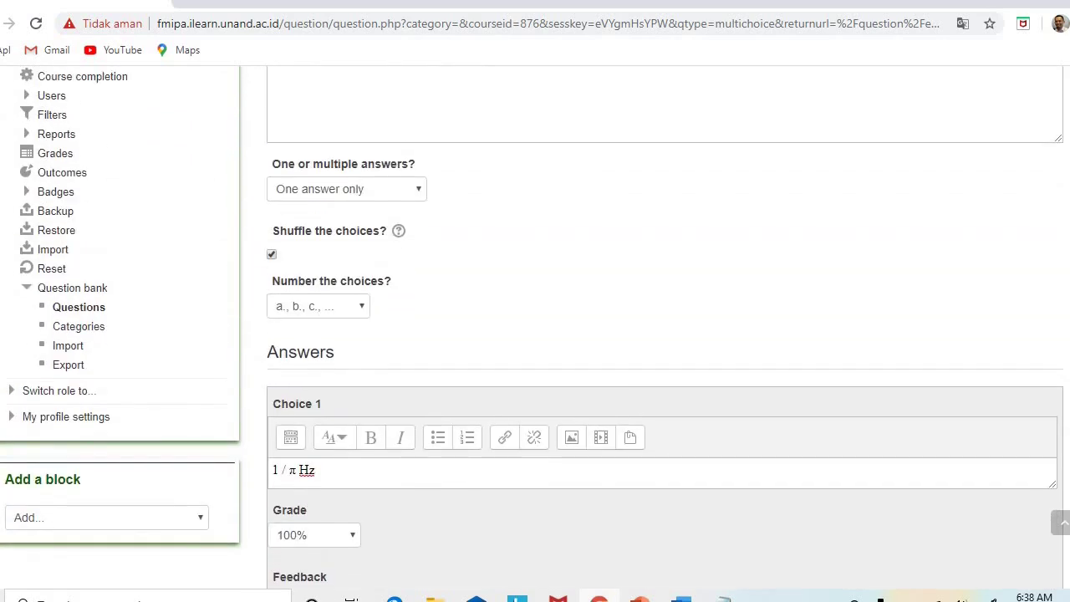
{"action": "scroll", "coordinate": [698, 189], "scroll_direction": "up", "scroll_amount": 2}
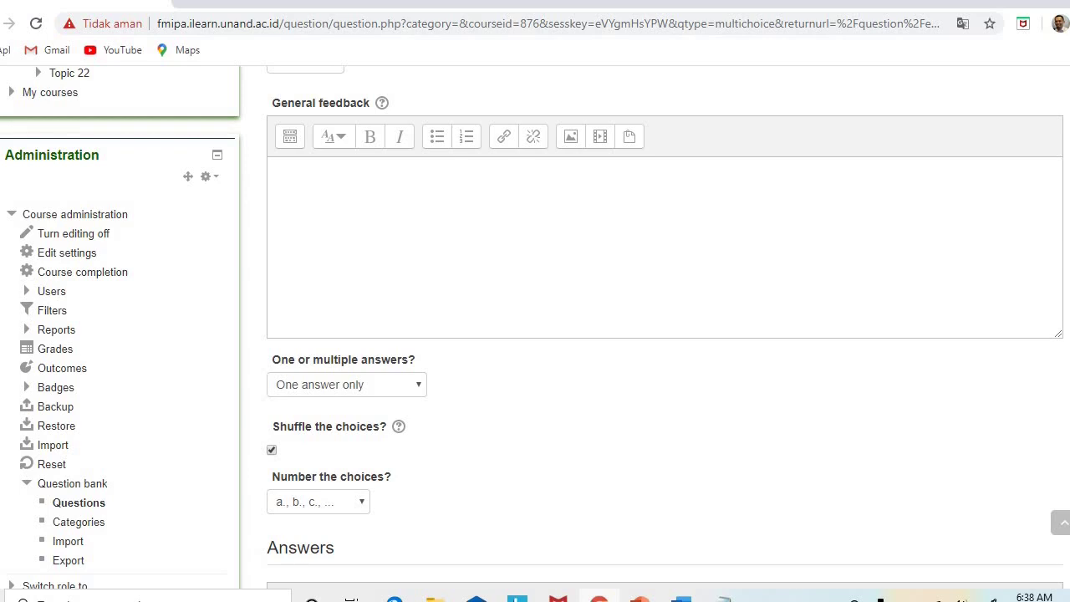
{"action": "scroll", "coordinate": [535, 326], "scroll_direction": "down", "scroll_amount": 1}
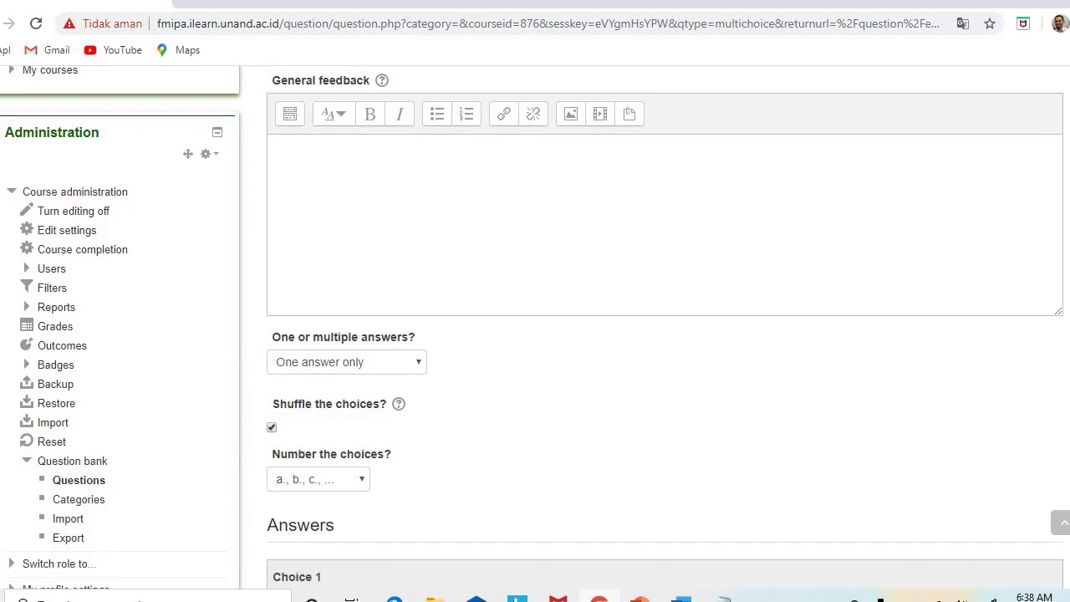
Save the completed multiple choice question and return to the question bank
{"action": "scroll", "coordinate": [665, 326], "scroll_direction": "down", "scroll_amount": 20}
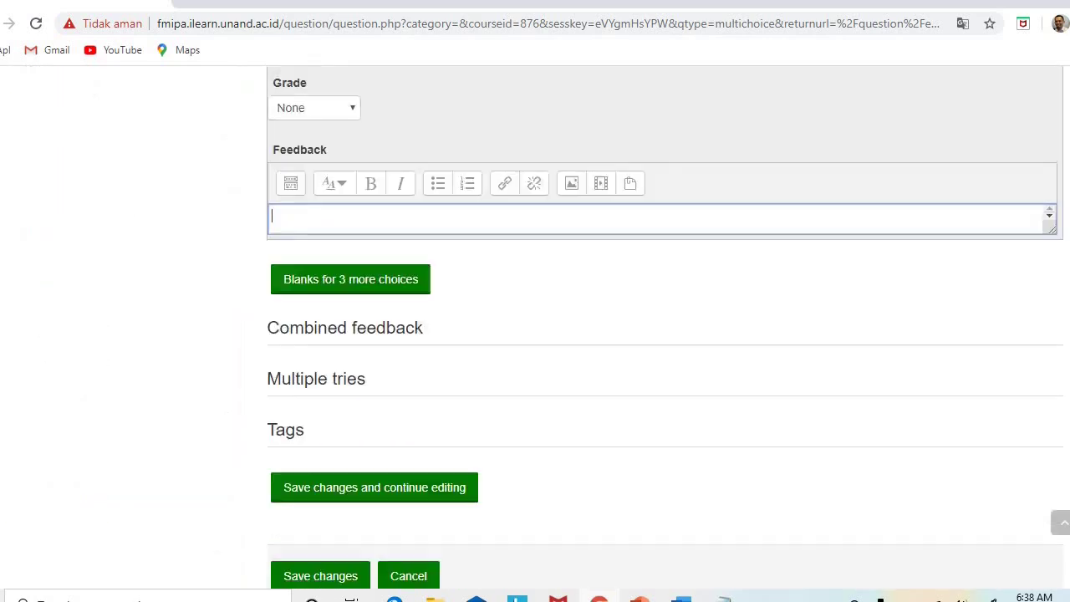
{"action": "scroll", "coordinate": [759, 449], "scroll_direction": "down", "scroll_amount": 2}
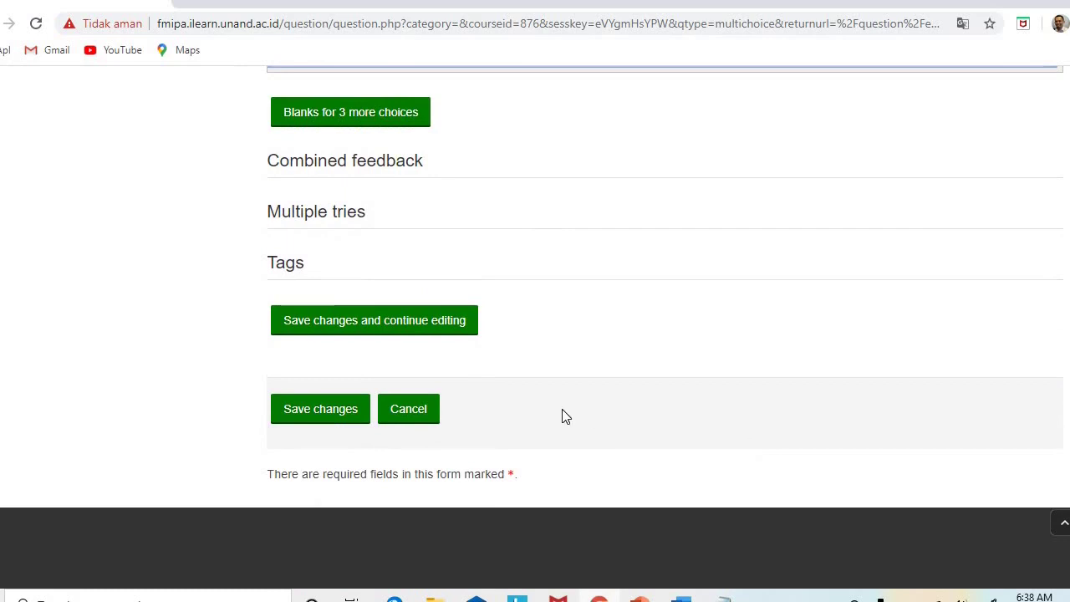
{"action": "left_click", "coordinate": [307, 412]}
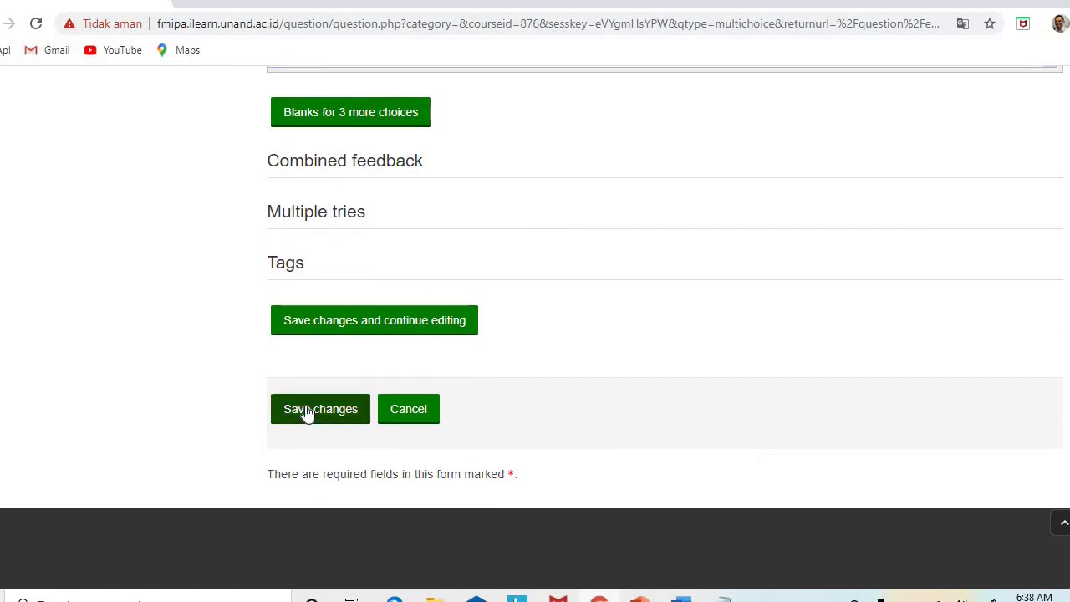
{"action": "left_click", "coordinate": [307, 412]}
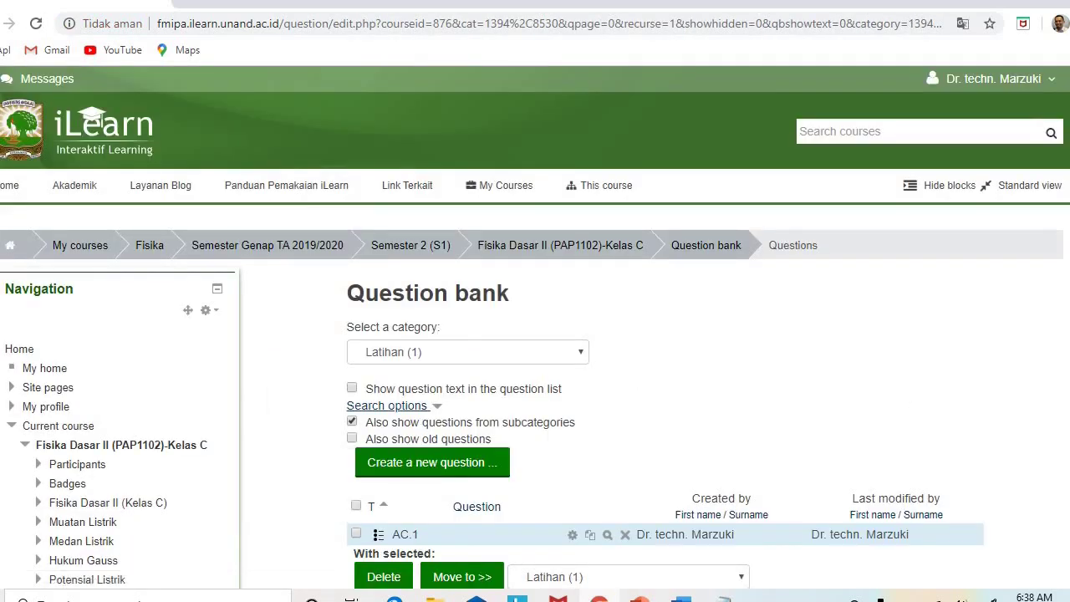
Preview question AC.1 from the question bank list to check its text and answer choices
{"action": "scroll", "coordinate": [611, 402], "scroll_direction": "down", "scroll_amount": 2}
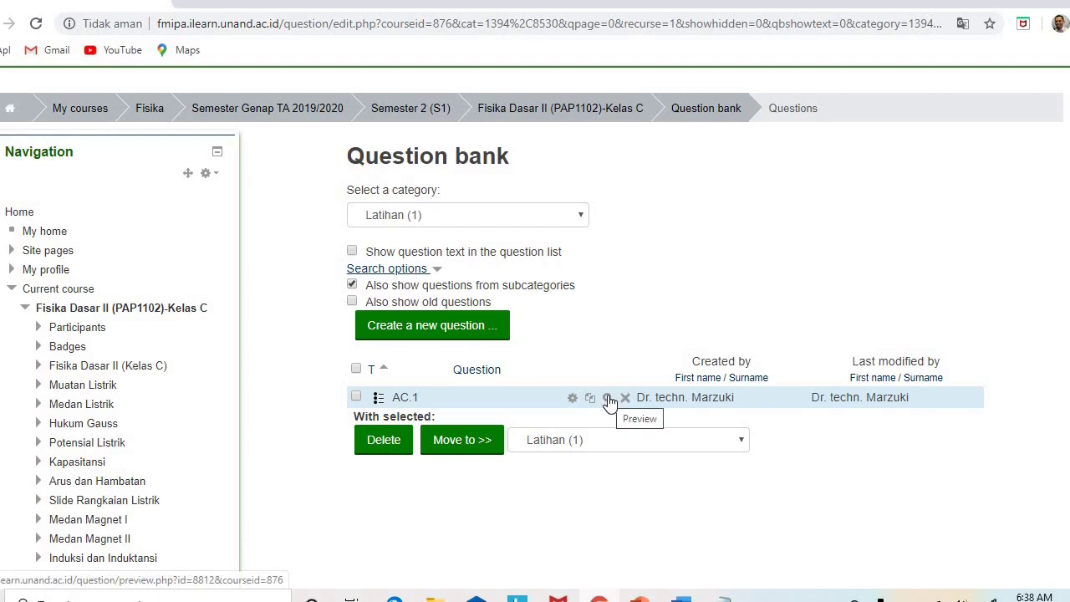
{"action": "left_click", "coordinate": [608, 398]}
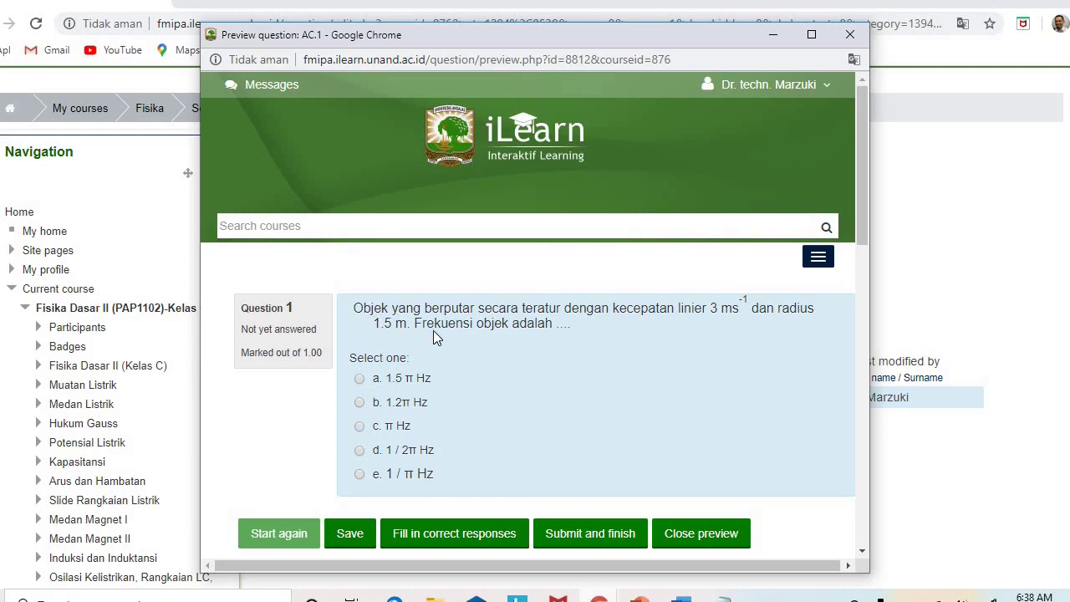
{"action": "left_click", "coordinate": [600, 599]}
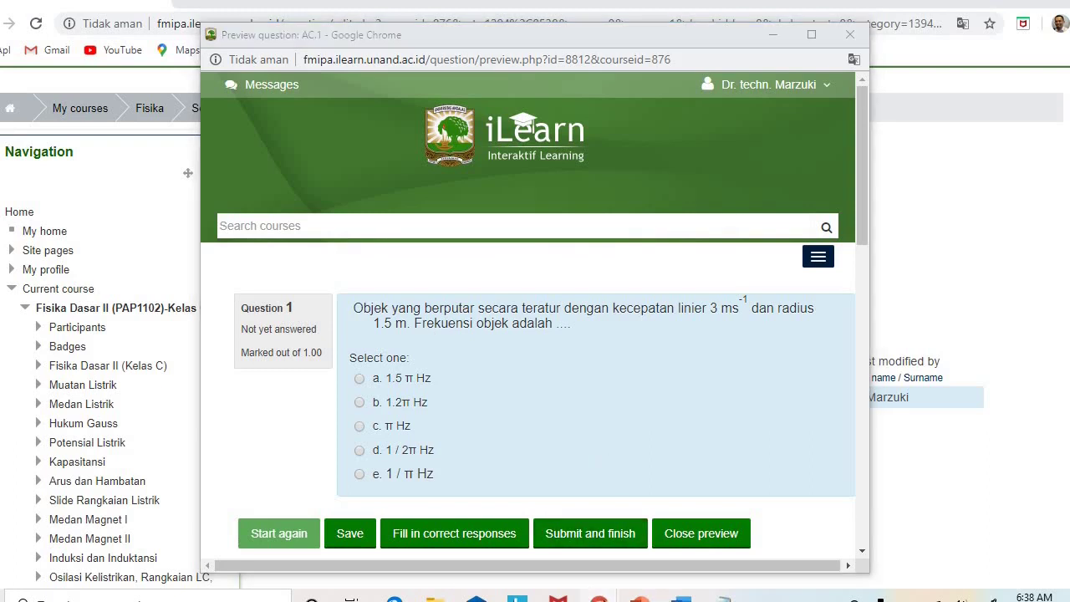
Look over the question text and answer choices in the AC.1 preview and close it
{"action": "left_click", "coordinate": [541, 422]}
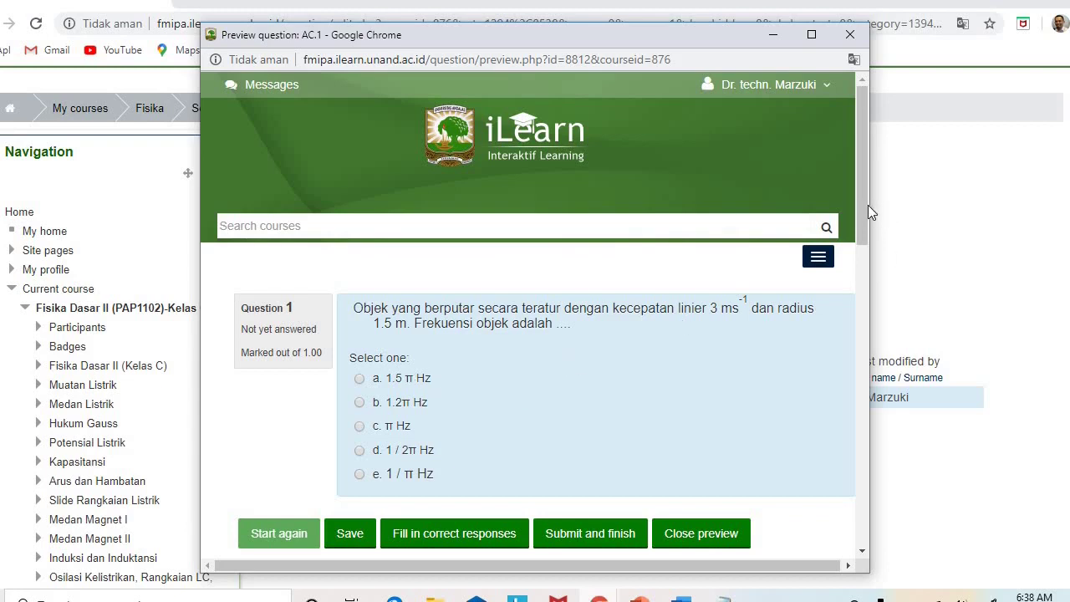
{"action": "left_click_drag", "start_coordinate": [865, 205], "coordinate": [851, 238]}
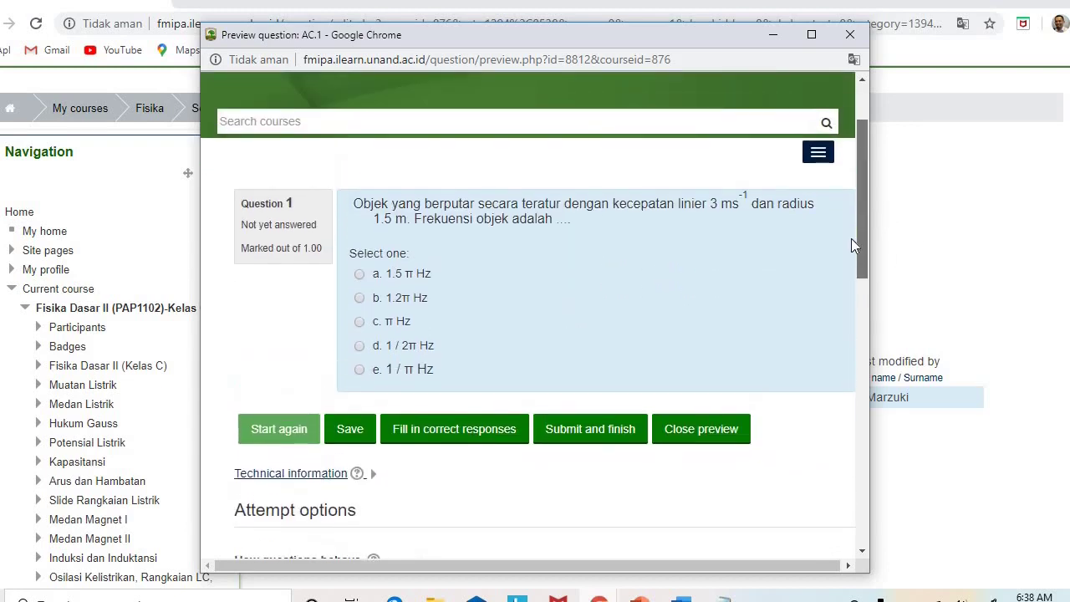
{"action": "left_click", "coordinate": [852, 38]}
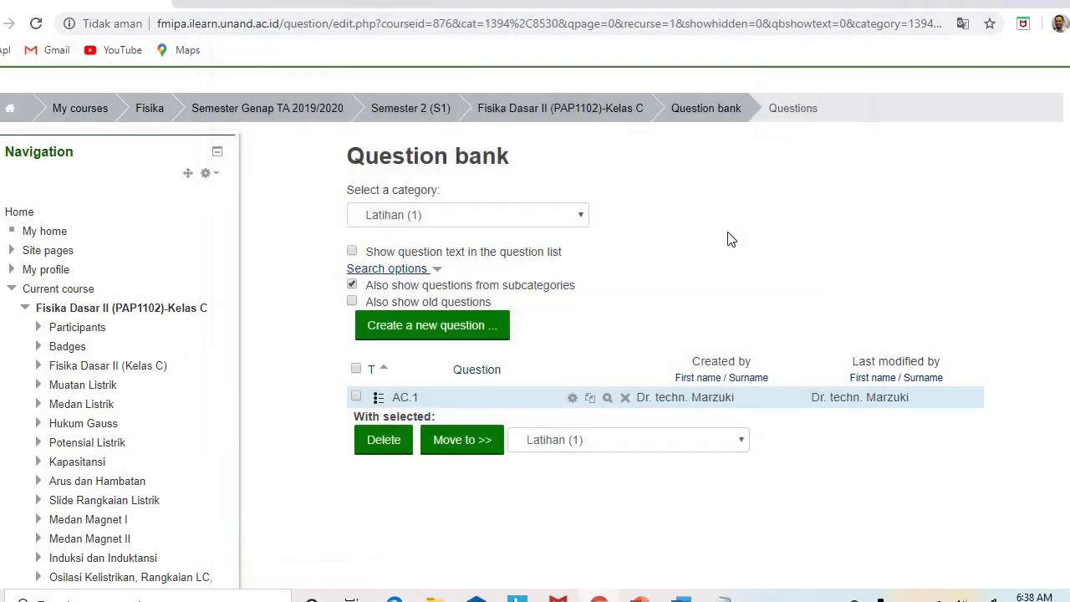
Reopen question AC.1 for editing to check its question text, resave it and preview it again
{"action": "left_click", "coordinate": [572, 398]}
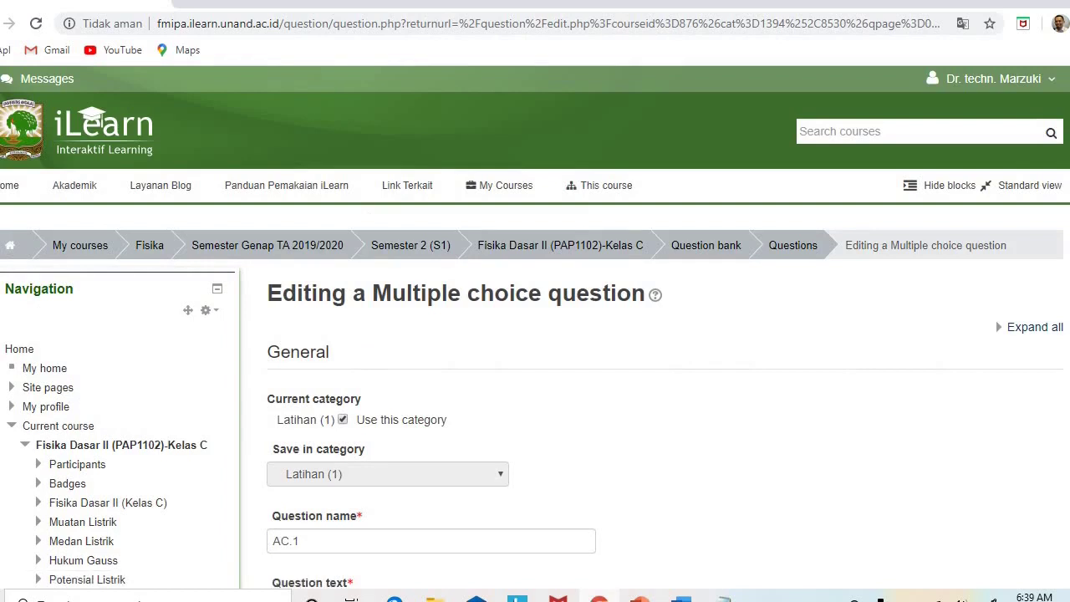
{"action": "scroll", "coordinate": [623, 334], "scroll_direction": "down", "scroll_amount": 4}
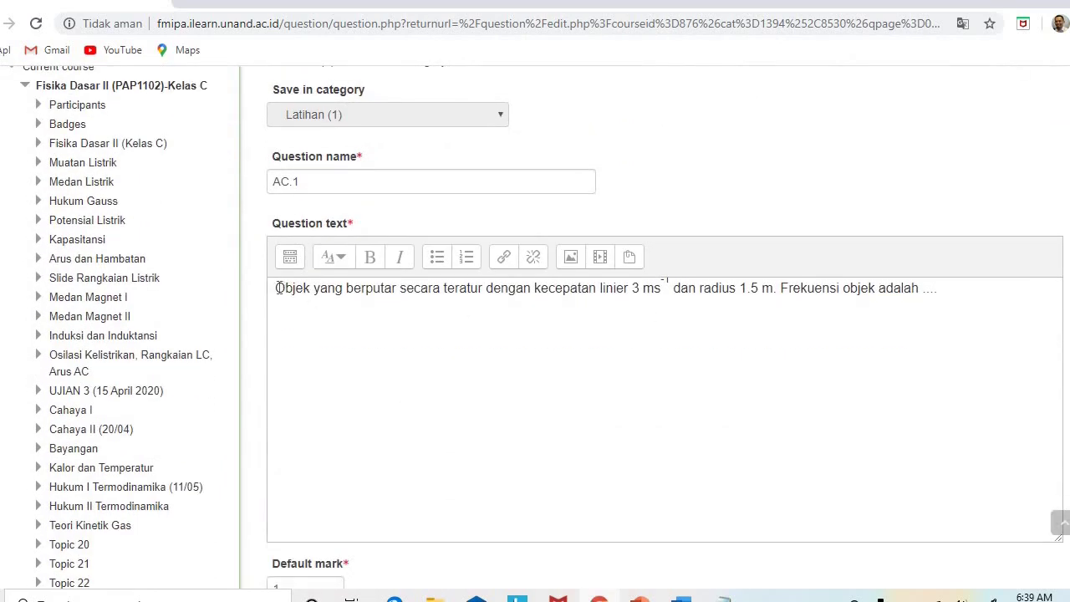
{"action": "left_click", "coordinate": [277, 287]}
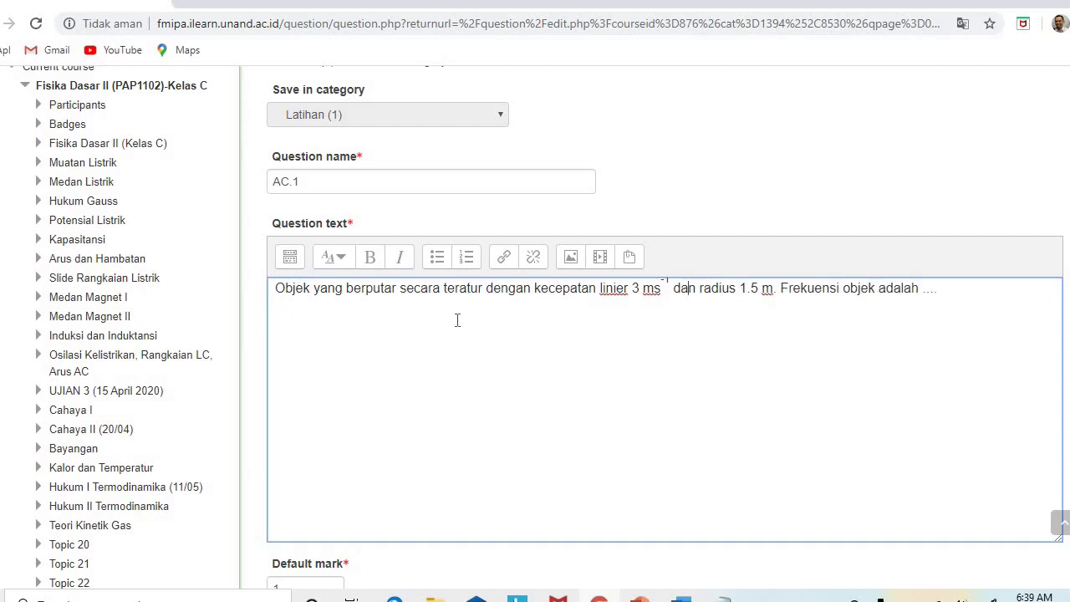
{"action": "scroll", "coordinate": [664, 326], "scroll_direction": "down", "scroll_amount": 9}
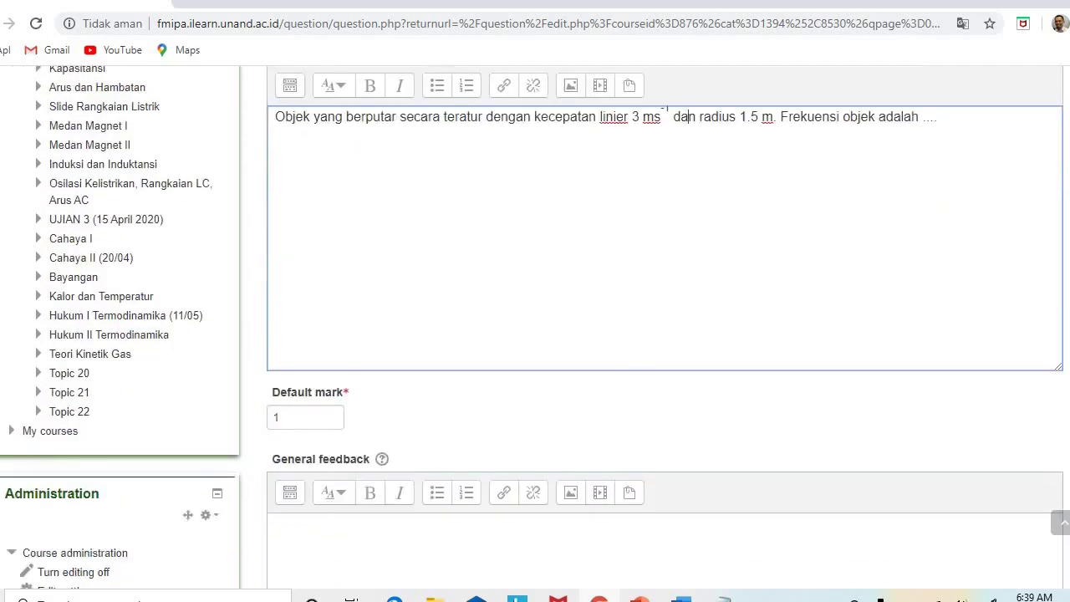
{"action": "scroll", "coordinate": [665, 327], "scroll_direction": "down", "scroll_amount": 20}
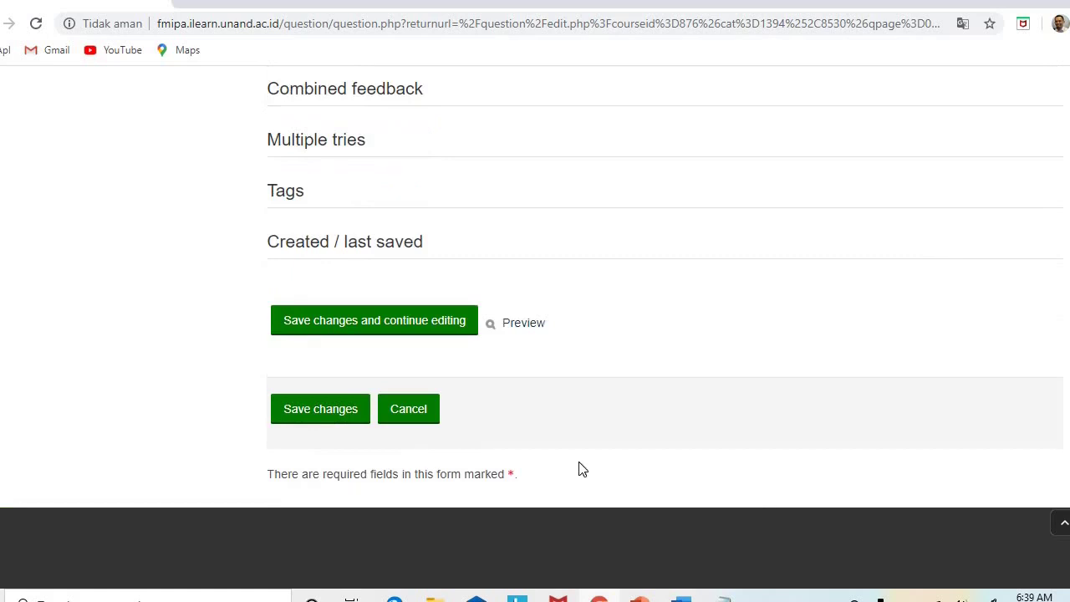
{"action": "left_click", "coordinate": [306, 409]}
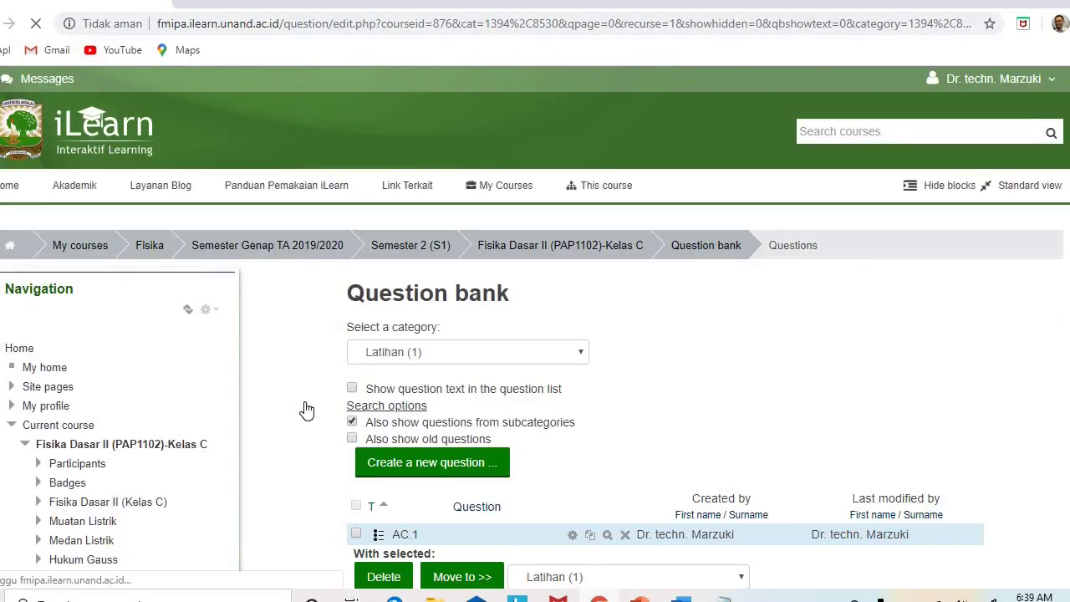
{"action": "left_click", "coordinate": [608, 535]}
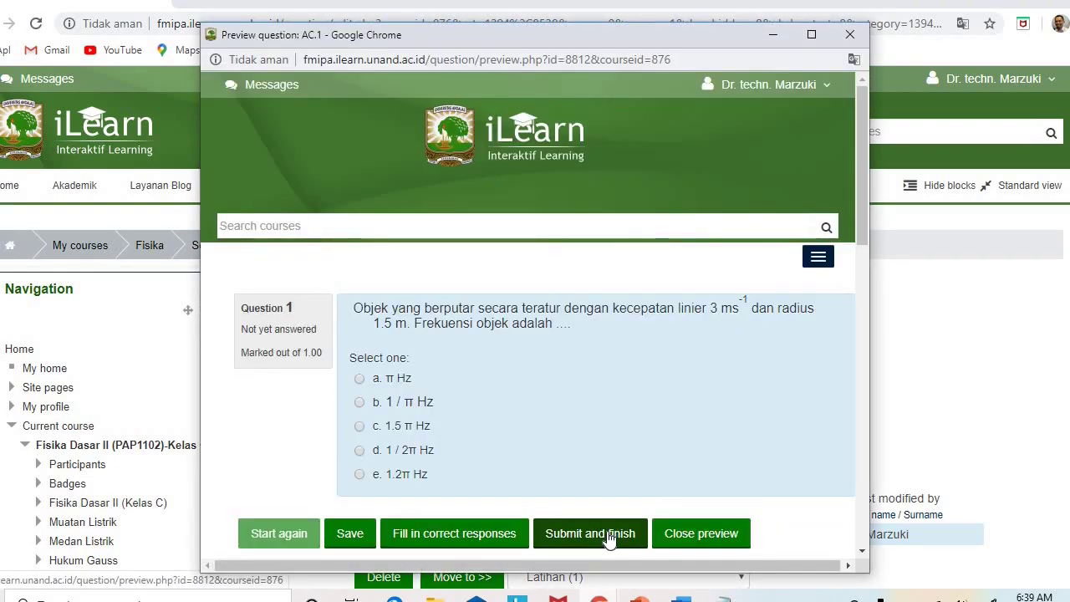
{"action": "left_click", "coordinate": [852, 37]}
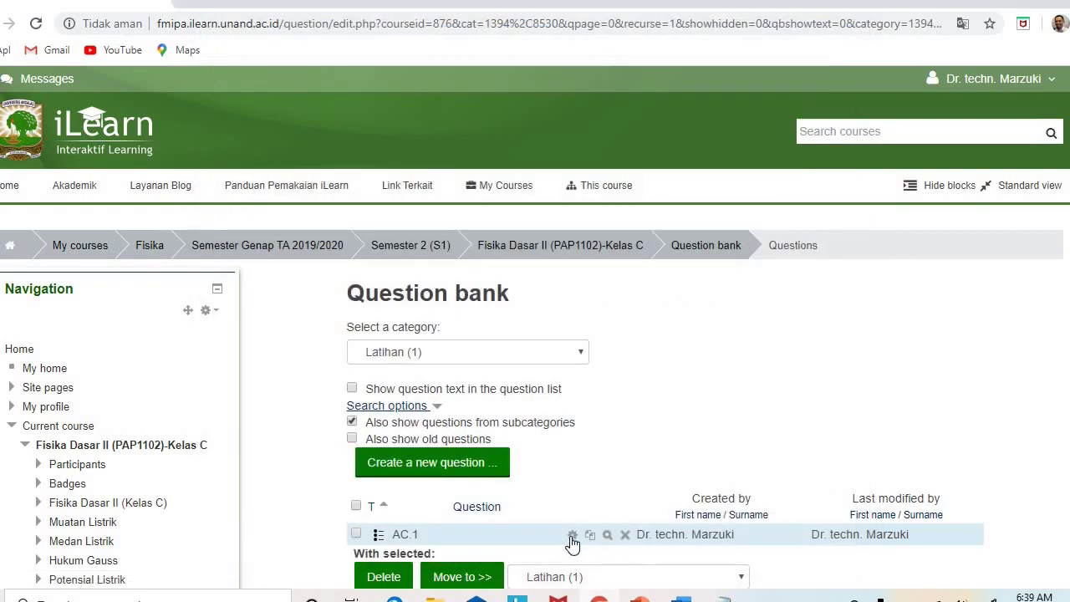
Reopen AC.1 for editing and re-enter the space and "1." of the radius "1.5 m" in the question text
{"action": "left_click", "coordinate": [572, 540]}
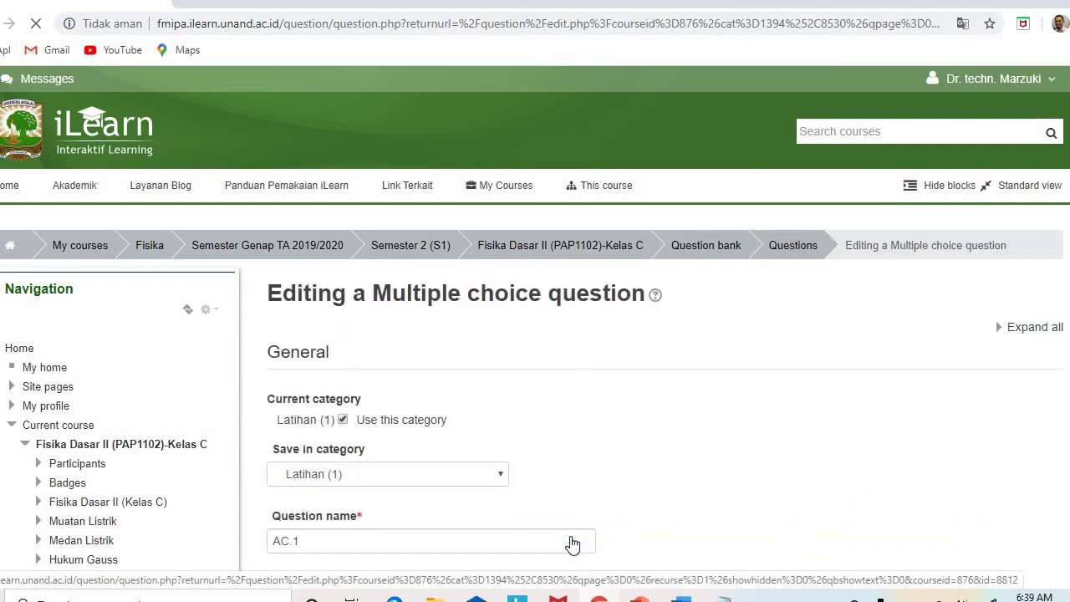
{"action": "scroll", "coordinate": [572, 544], "scroll_direction": "down", "scroll_amount": 4}
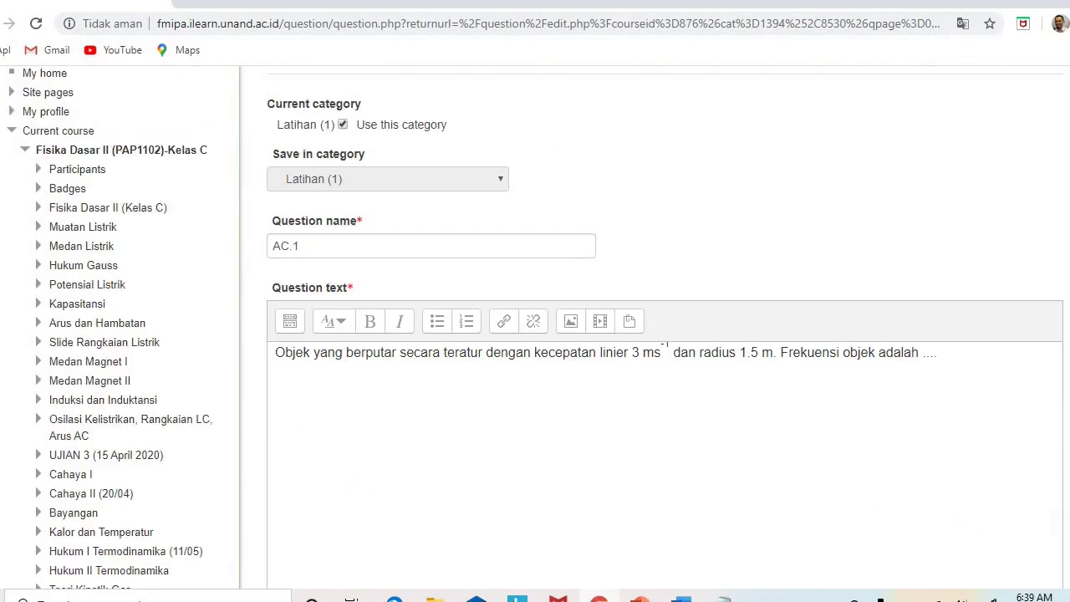
{"action": "scroll", "coordinate": [836, 268], "scroll_direction": "down", "scroll_amount": 1}
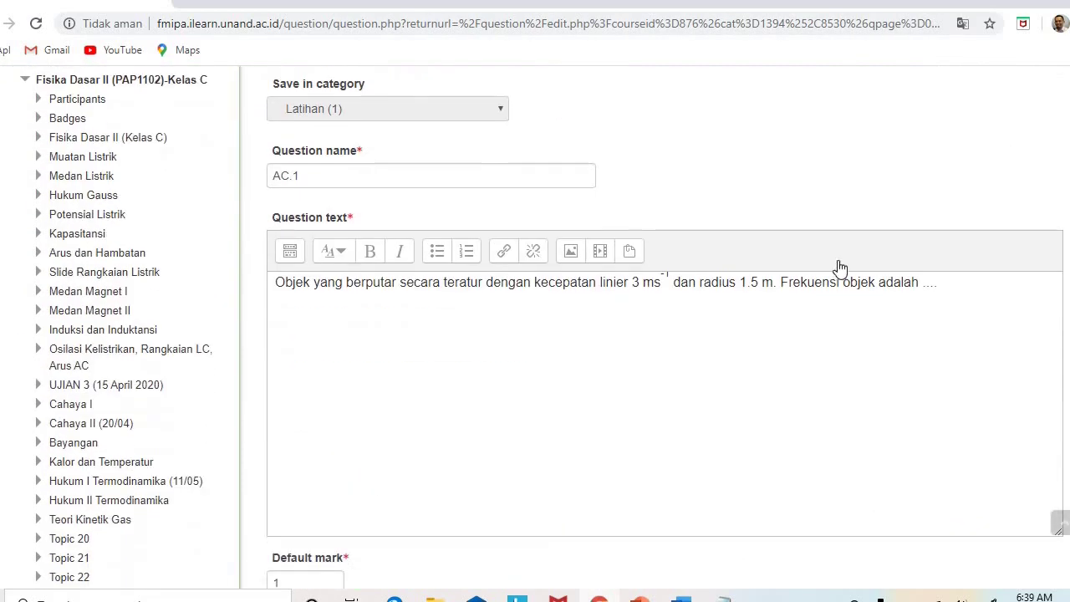
{"action": "left_click", "coordinate": [739, 283]}
{"action": "key", "text": "BackSpace"}
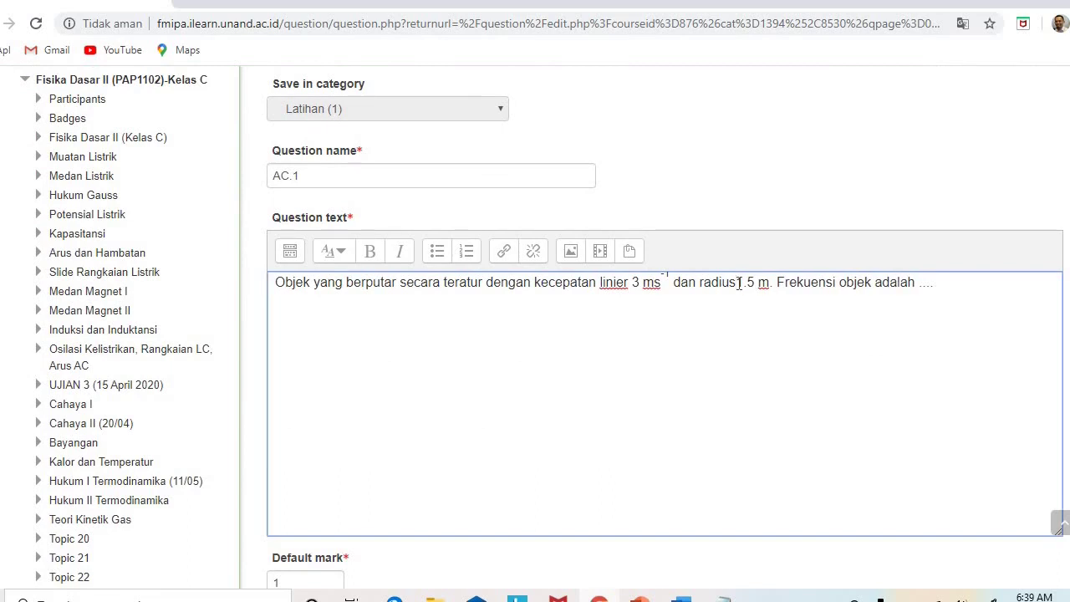
{"action": "key", "text": "Delete"}
{"action": "key", "text": "Delete"}
{"action": "type", "text": "1."}
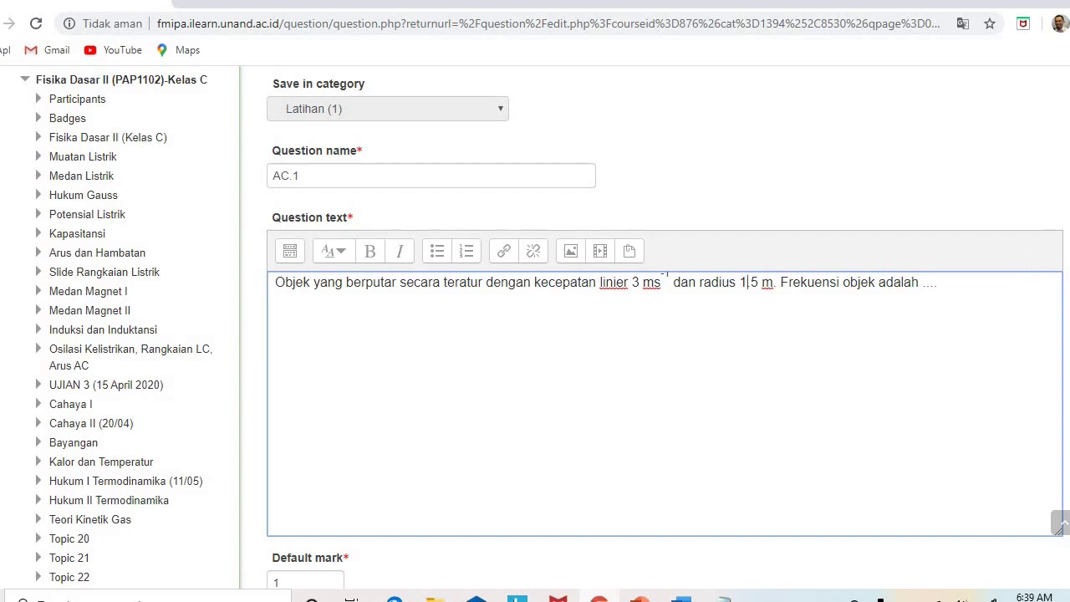
Save question AC.1 with the retyped radius and check its question text in a preview
{"action": "scroll", "coordinate": [665, 327], "scroll_direction": "down", "scroll_amount": 20}
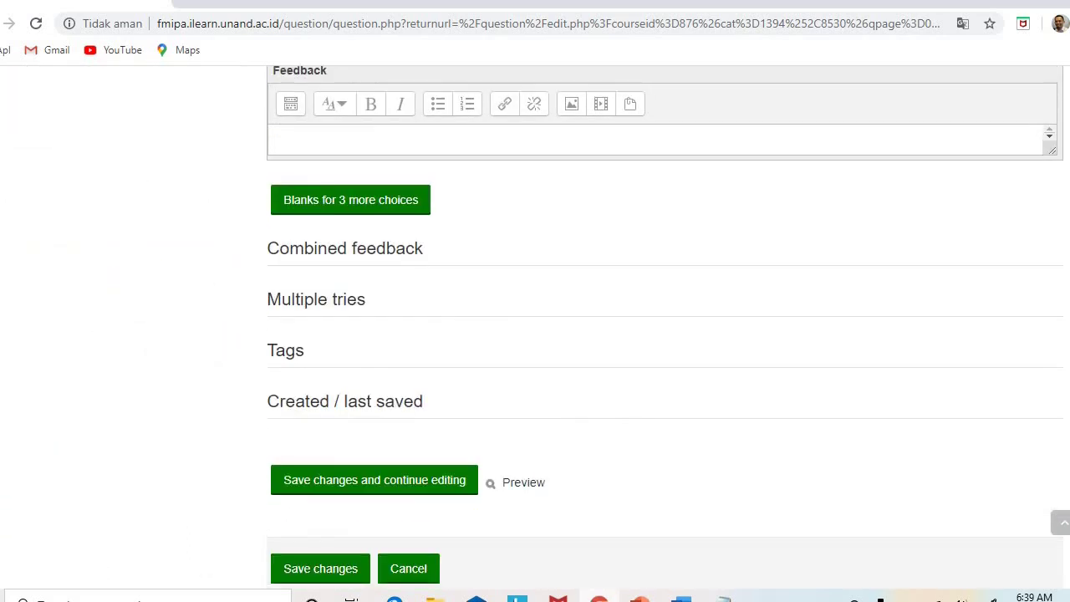
{"action": "scroll", "coordinate": [585, 523], "scroll_direction": "down", "scroll_amount": 2}
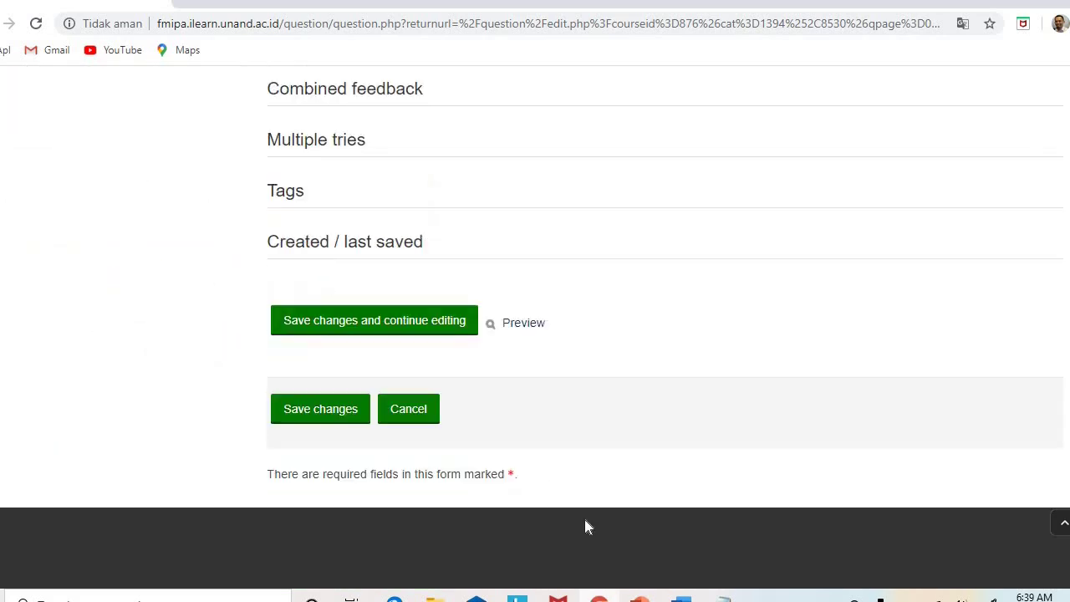
{"action": "left_click", "coordinate": [318, 412]}
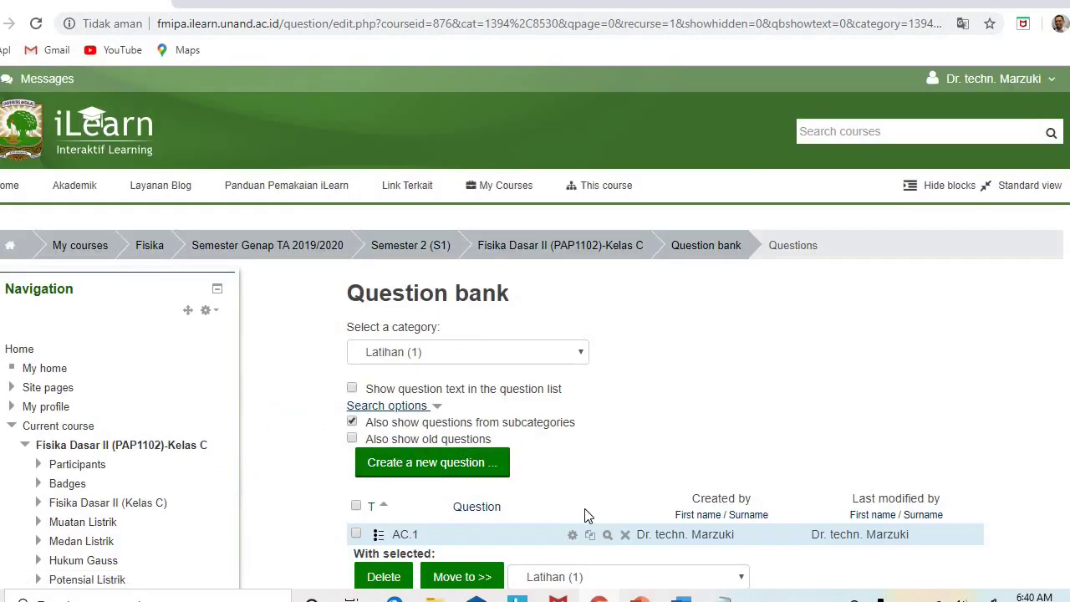
{"action": "left_click", "coordinate": [609, 536]}
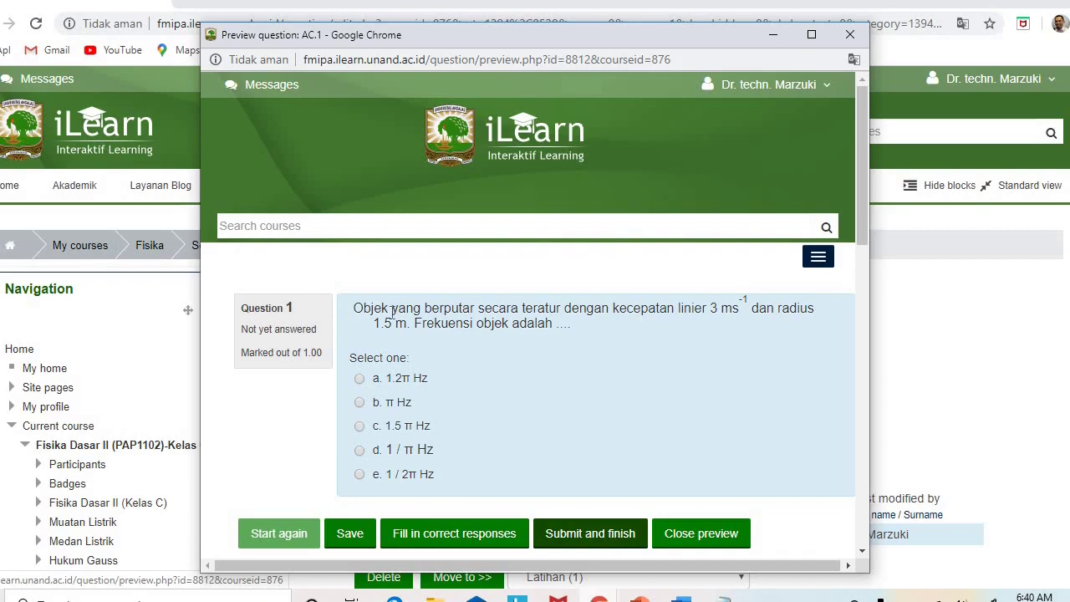
{"action": "left_click", "coordinate": [850, 35]}
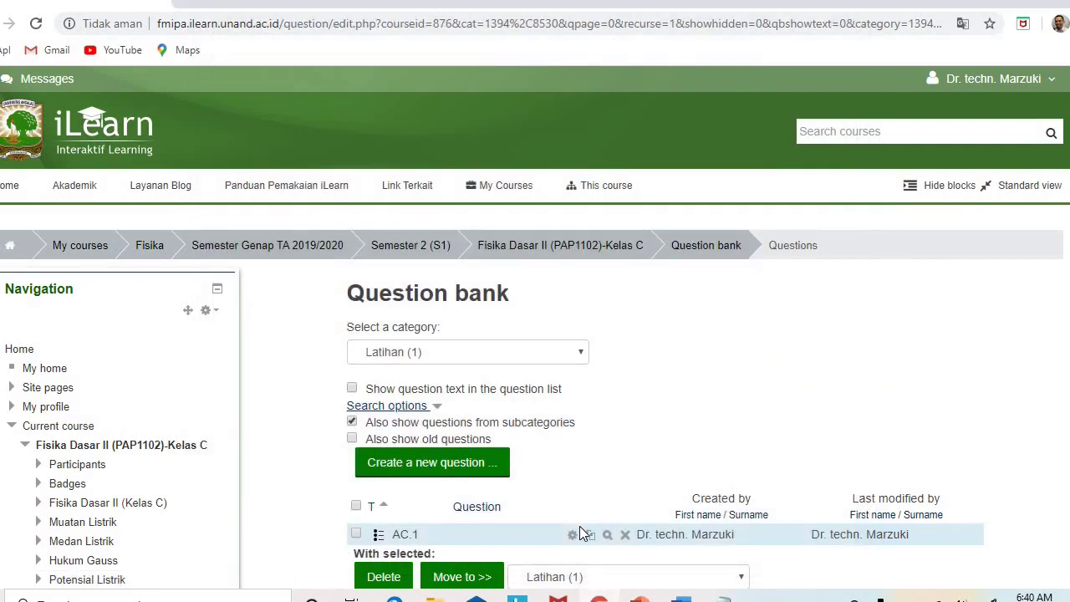
Reopen AC.1 for editing and adjust the spacing just before "dan" in the question text
{"action": "left_click", "coordinate": [573, 536]}
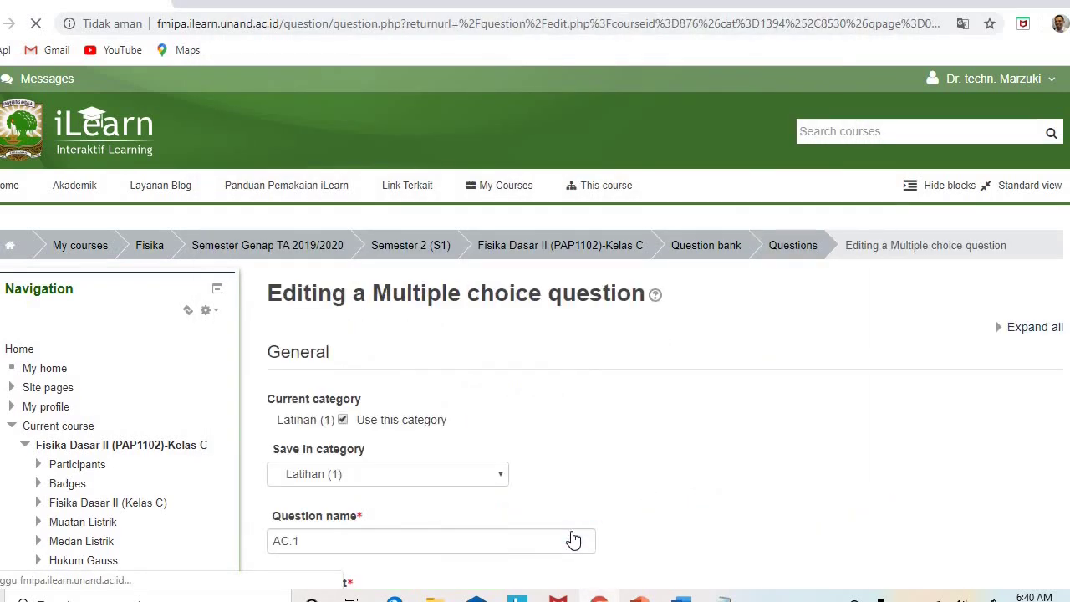
{"action": "scroll", "coordinate": [1053, 175], "scroll_direction": "down", "scroll_amount": 5}
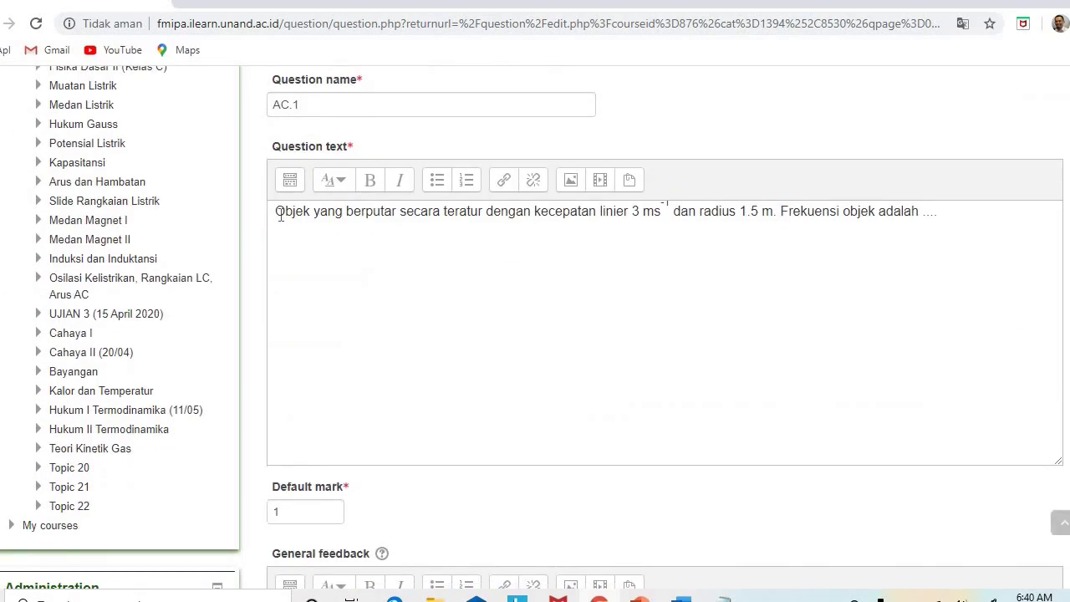
{"action": "left_click", "coordinate": [279, 212]}
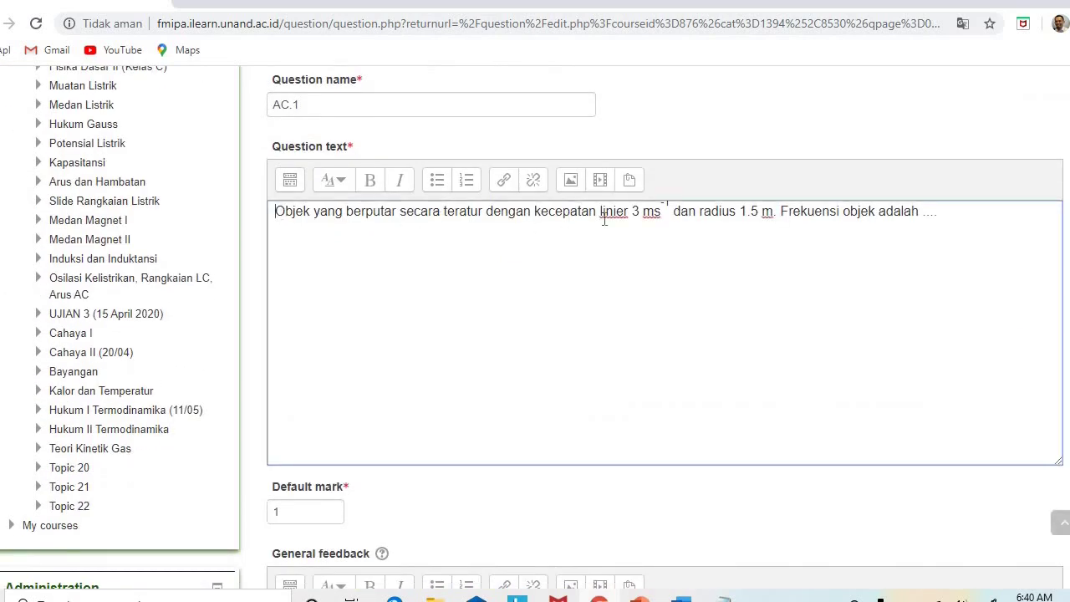
{"action": "left_click", "coordinate": [674, 211]}
{"action": "key", "text": "BackSpace"}
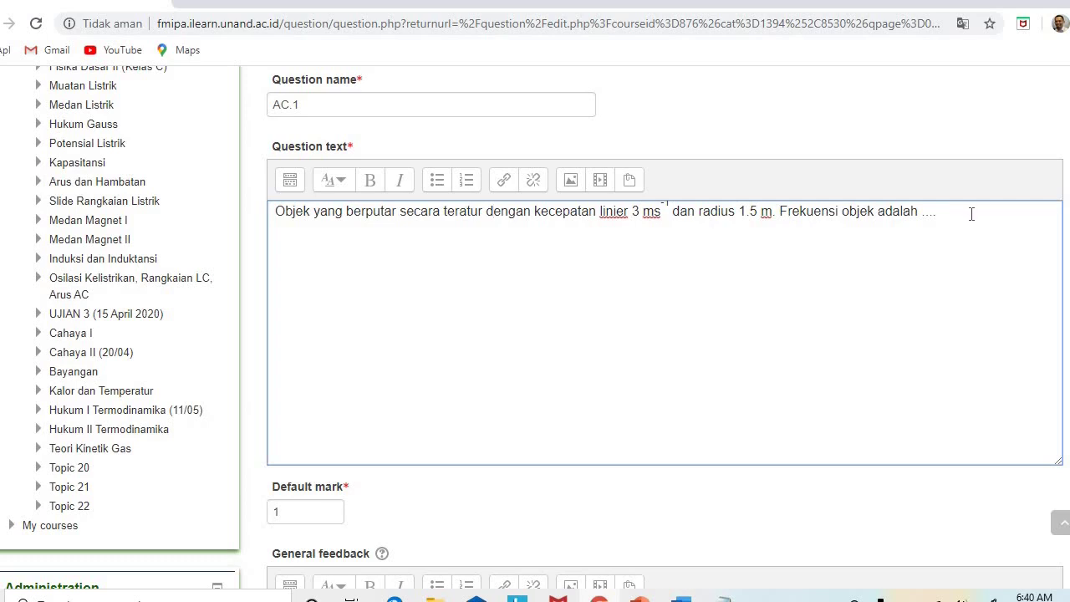
Save the spacing correction to question AC.1 and open its preview from the question bank
{"action": "scroll", "coordinate": [665, 326], "scroll_direction": "up", "scroll_amount": 3}
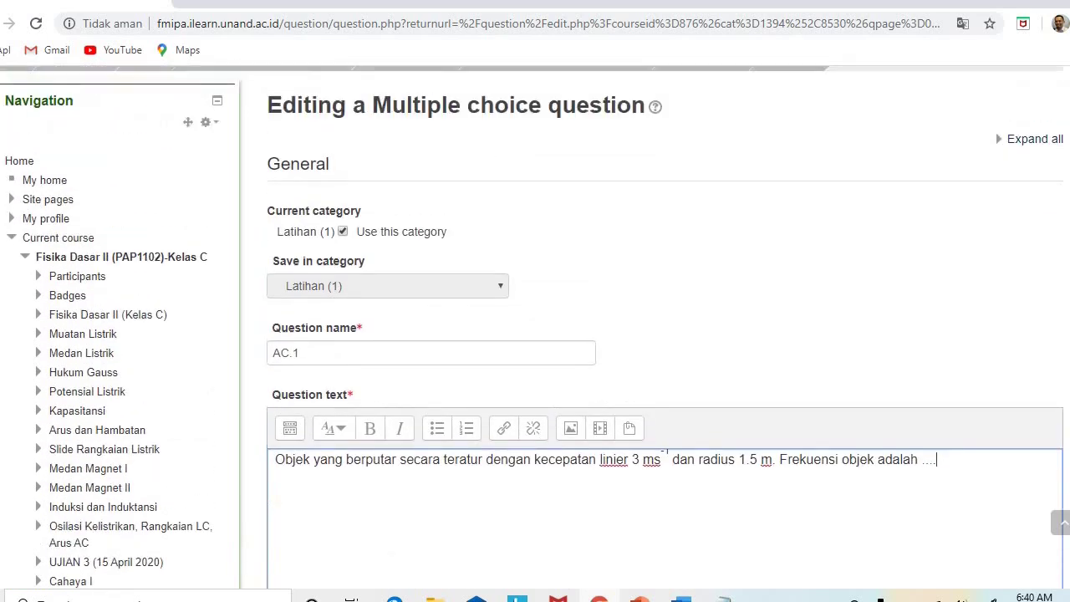
{"action": "scroll", "coordinate": [665, 326], "scroll_direction": "down", "scroll_amount": 15}
{"action": "scroll", "coordinate": [539, 425], "scroll_direction": "down", "scroll_amount": 15}
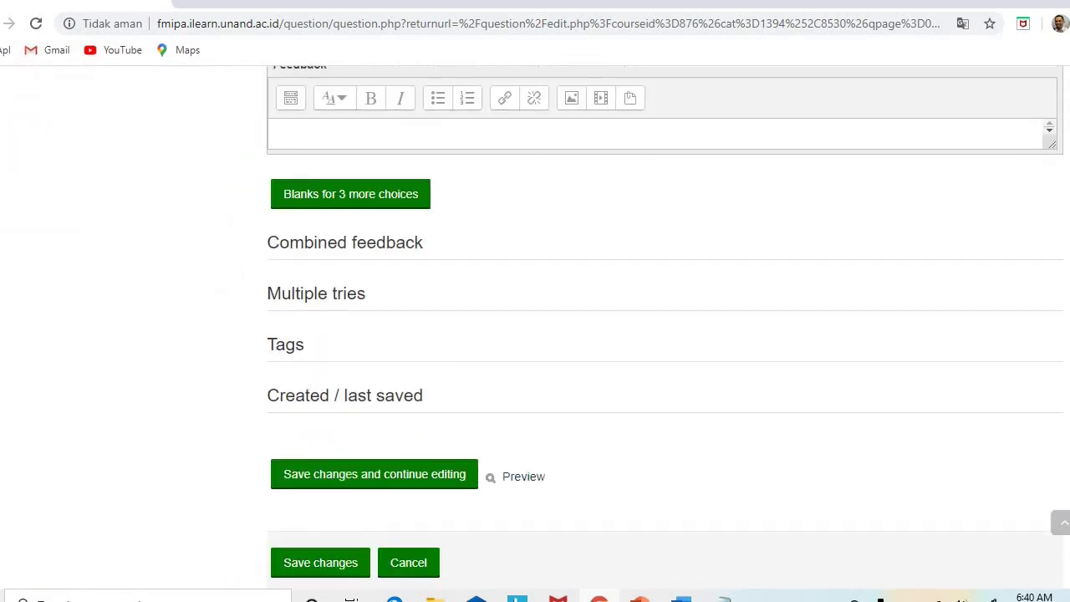
{"action": "left_click", "coordinate": [313, 553]}
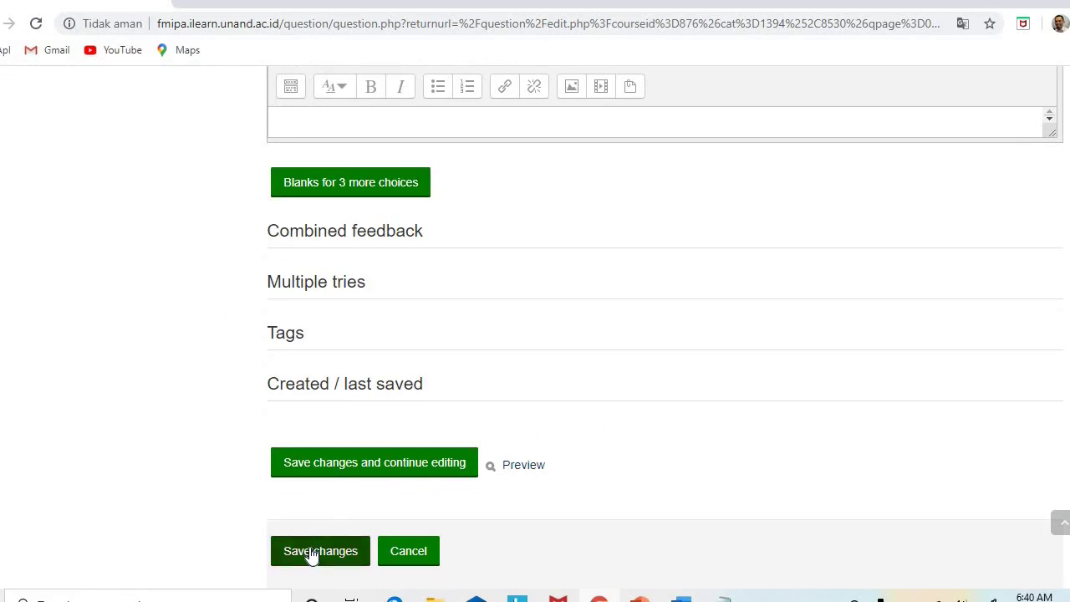
{"action": "left_click", "coordinate": [313, 553]}
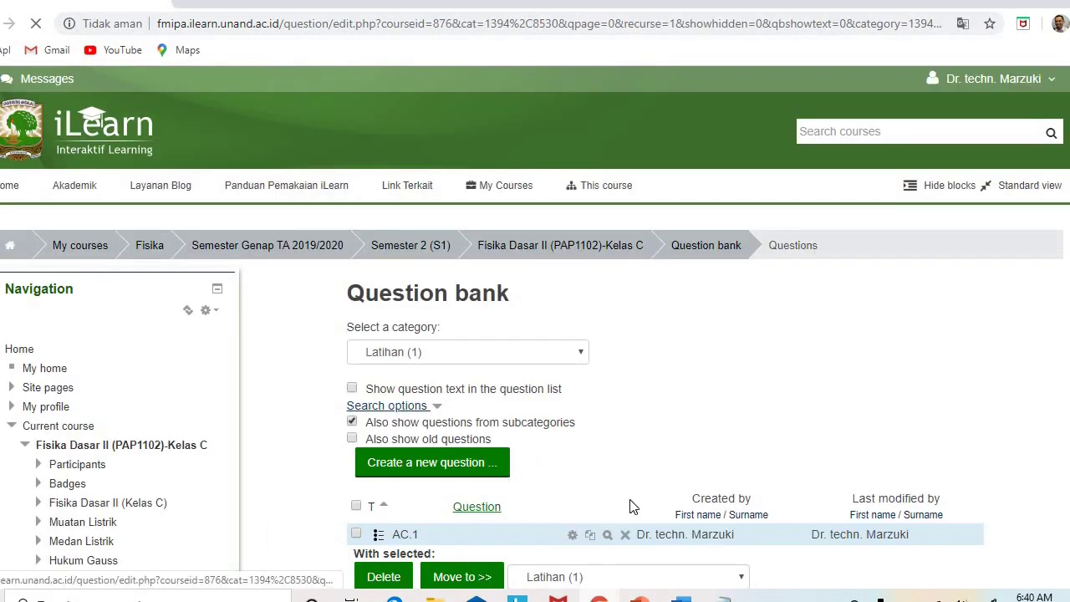
{"action": "left_click", "coordinate": [611, 541]}
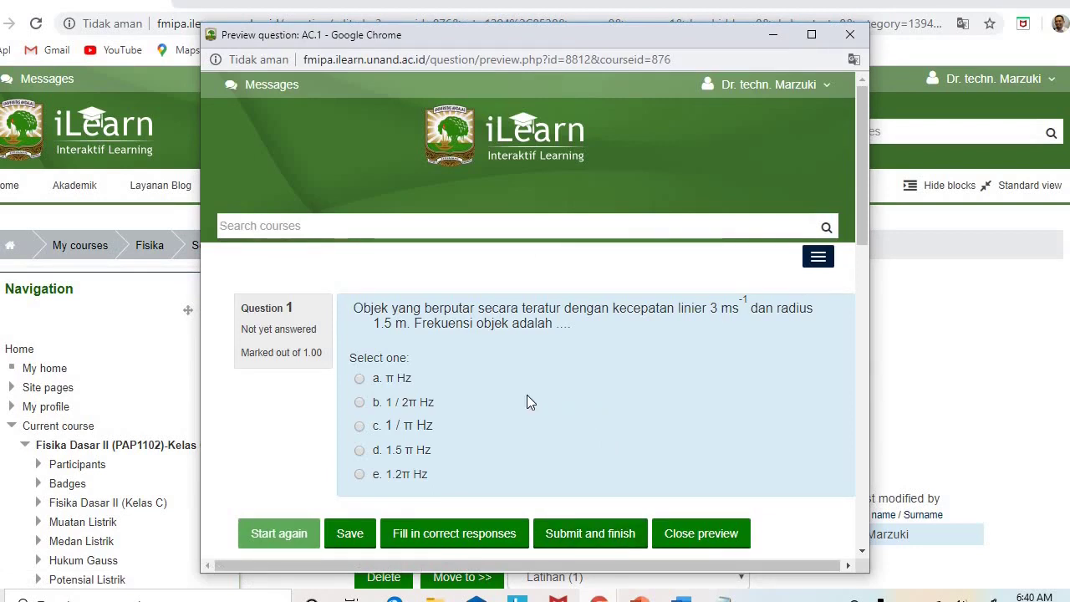
Compare the AC.1 preview in iLearn with question 1 and its answer options in the Word document
{"action": "left_click", "coordinate": [683, 599]}
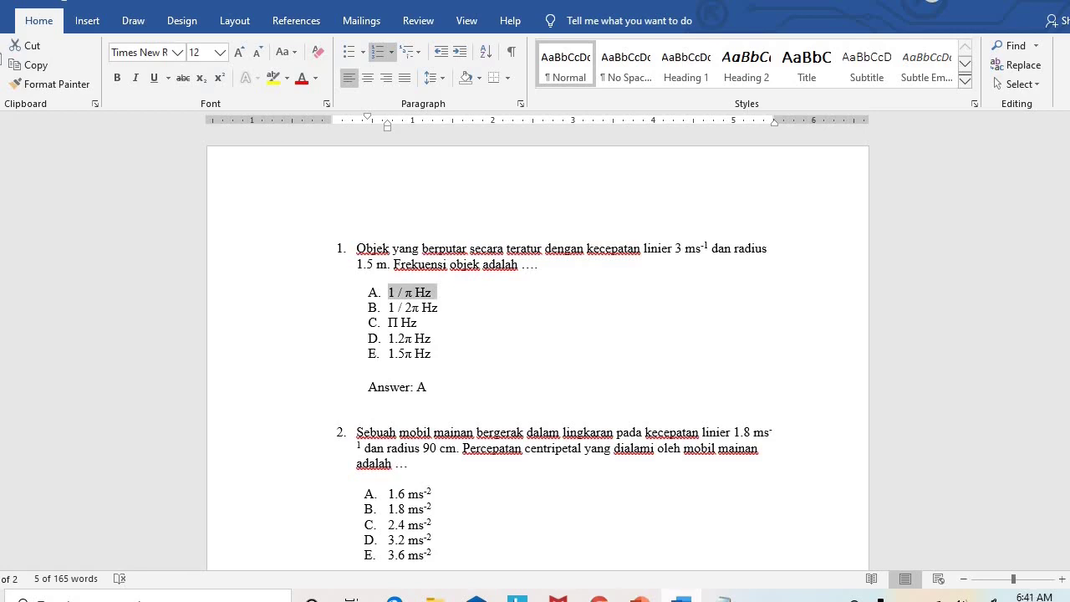
{"action": "left_click", "coordinate": [598, 599]}
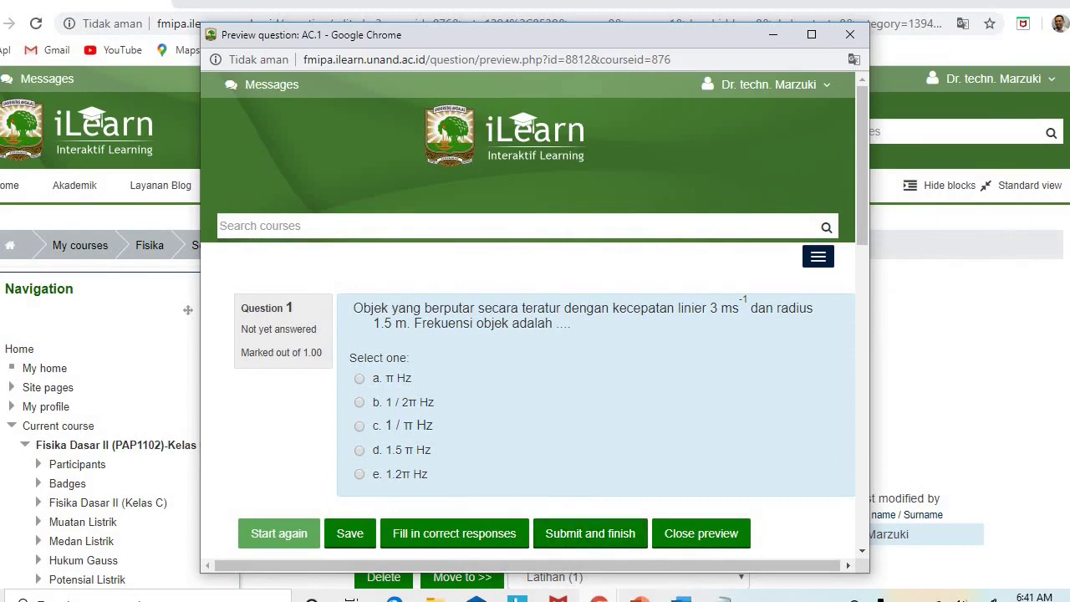
{"action": "left_click", "coordinate": [682, 599]}
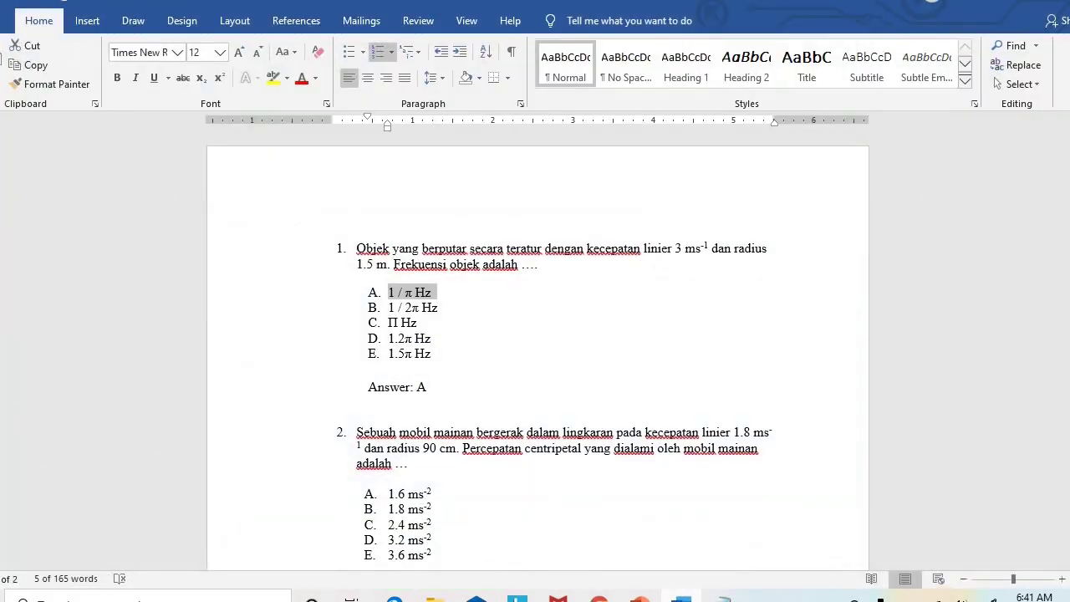
{"action": "left_click", "coordinate": [599, 598]}
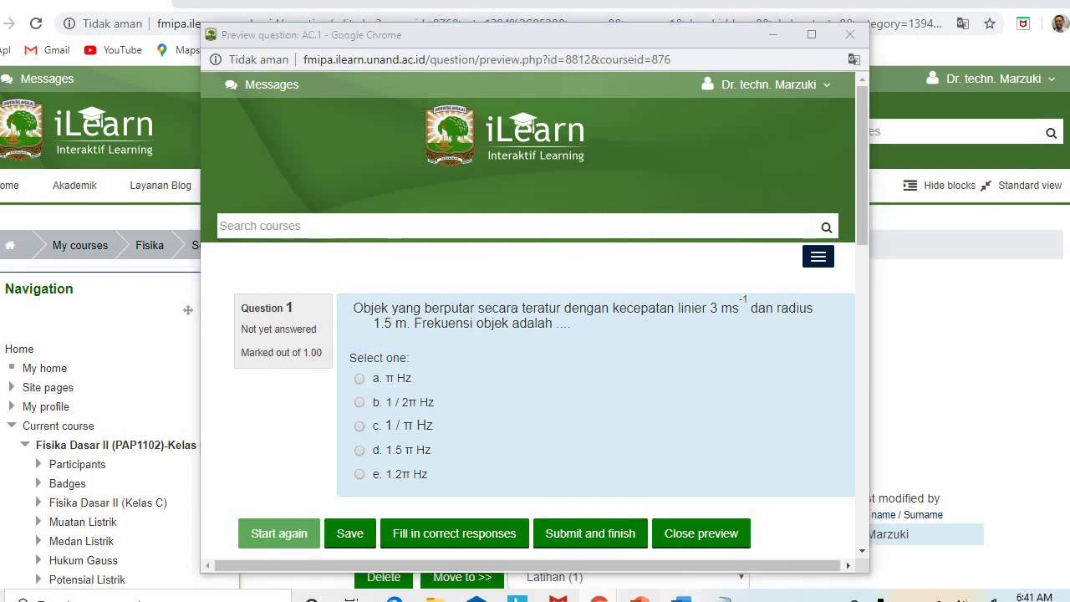
{"action": "left_click", "coordinate": [682, 599]}
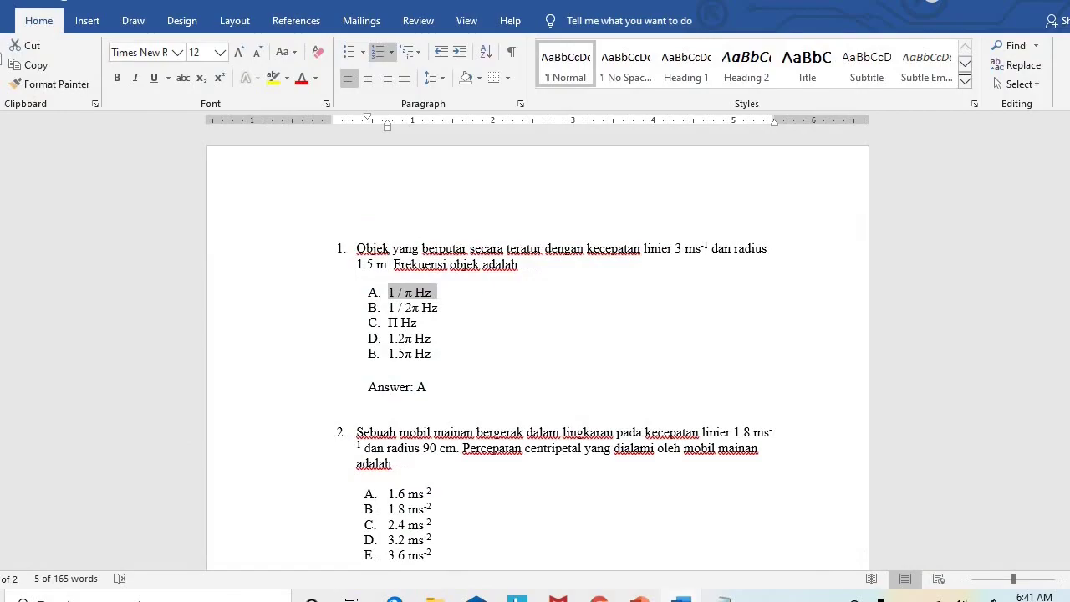
Answer the AC.1 preview with option c, 1 / π Hz, submit it, check the feedback, and return to the question bank
{"action": "key", "text": "alt+Tab"}
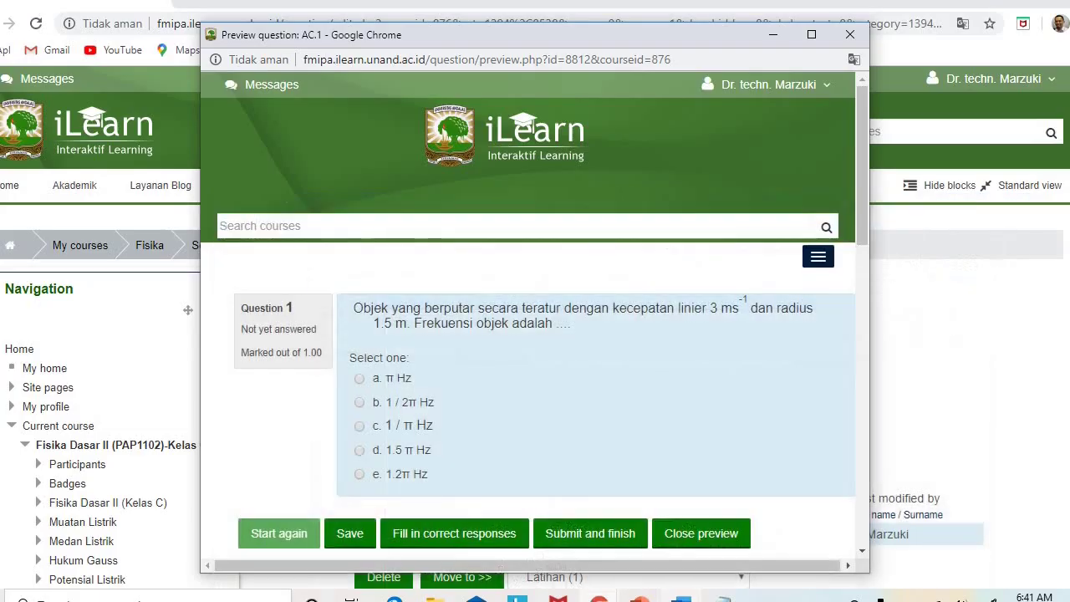
{"action": "left_click", "coordinate": [360, 426]}
{"action": "left_click", "coordinate": [602, 533]}
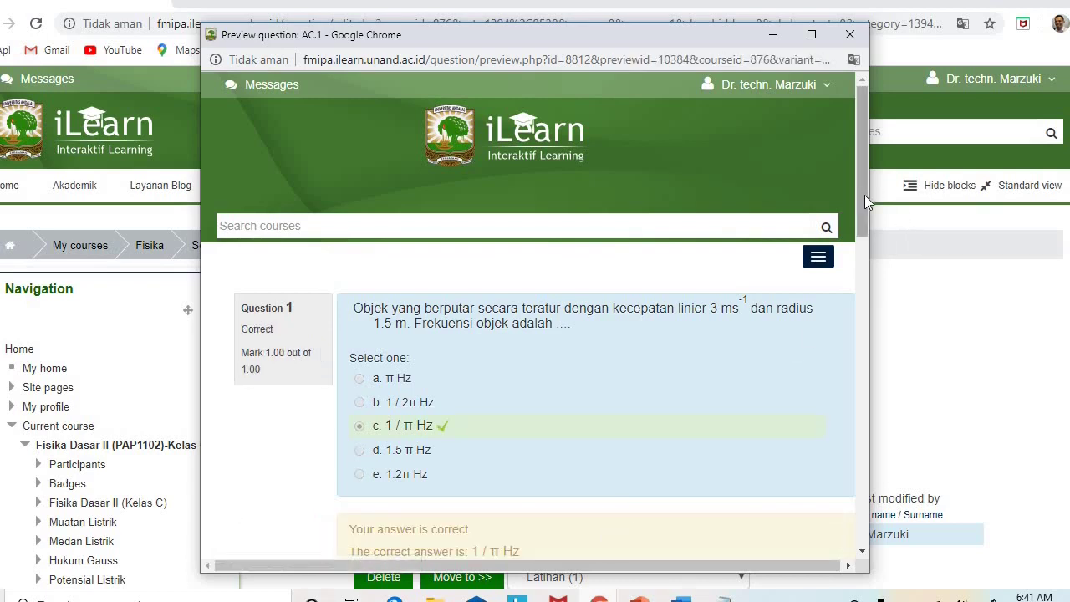
{"action": "left_click_drag", "start_coordinate": [865, 195], "coordinate": [866, 218]}
{"action": "scroll", "coordinate": [865, 217], "scroll_direction": "down", "scroll_amount": 1}
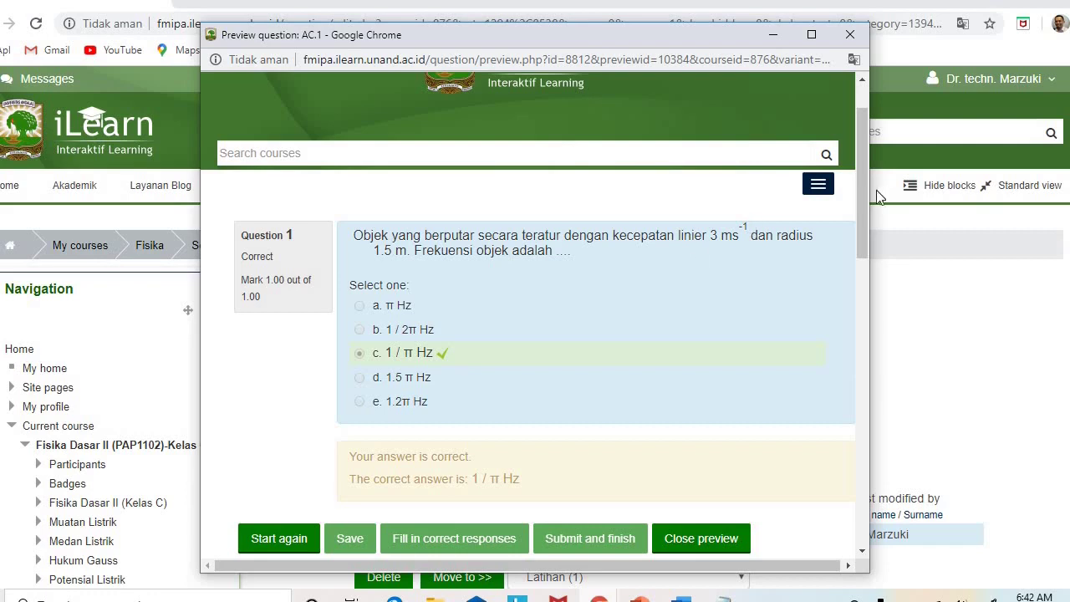
{"action": "scroll", "coordinate": [857, 217], "scroll_direction": "down", "scroll_amount": 2}
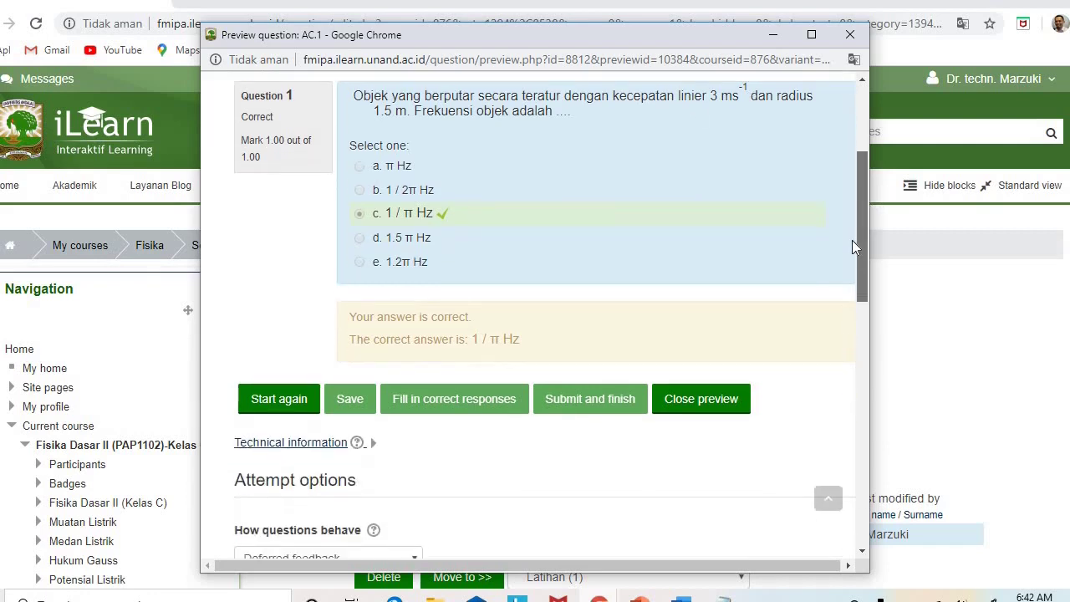
{"action": "left_click", "coordinate": [850, 35]}
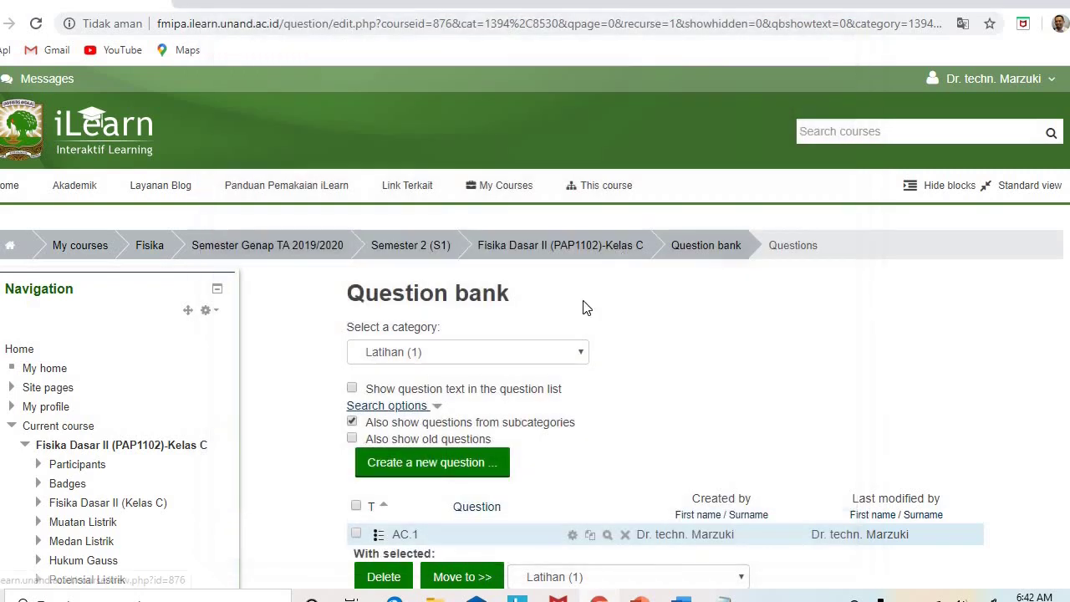
{"action": "left_click", "coordinate": [687, 253]}
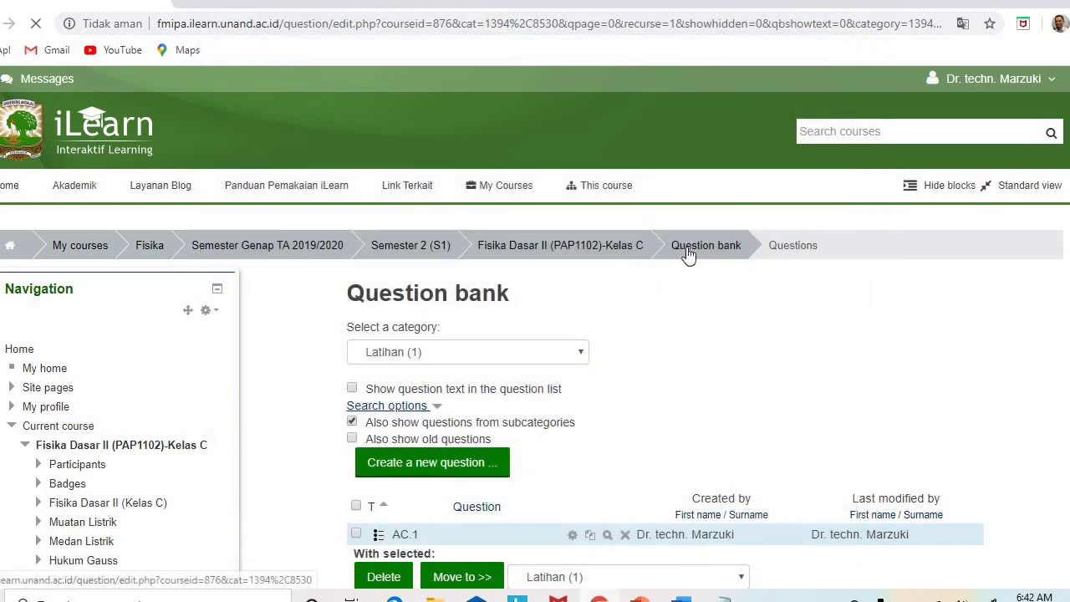
Copy the text of question 2 from the Word document into Notepad as plain text, replacing the old content, and select it all
{"action": "left_click", "coordinate": [685, 598]}
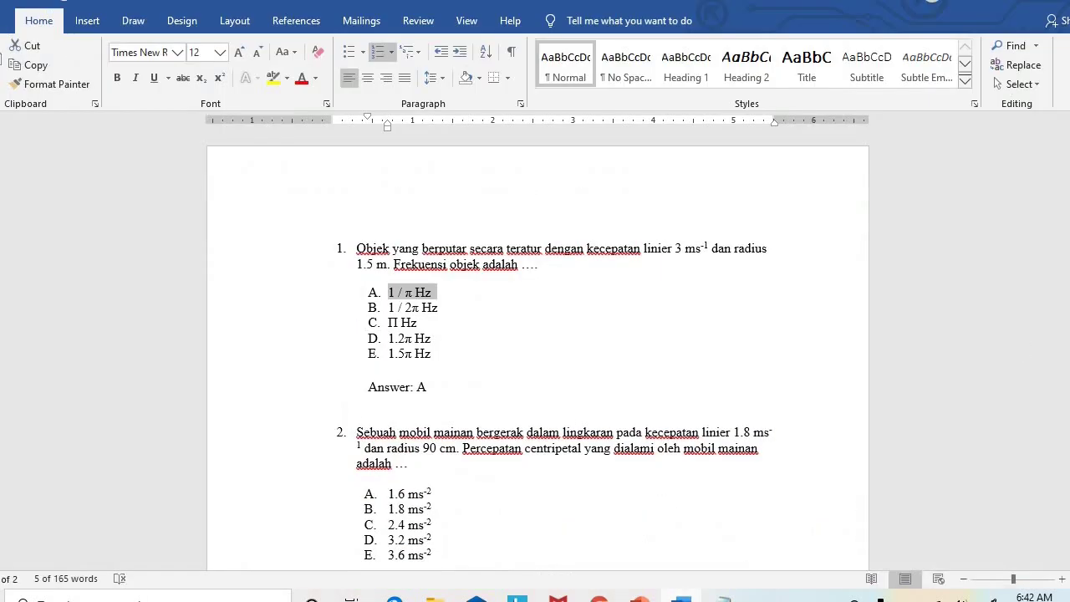
{"action": "scroll", "coordinate": [535, 352], "scroll_direction": "down", "scroll_amount": 3}
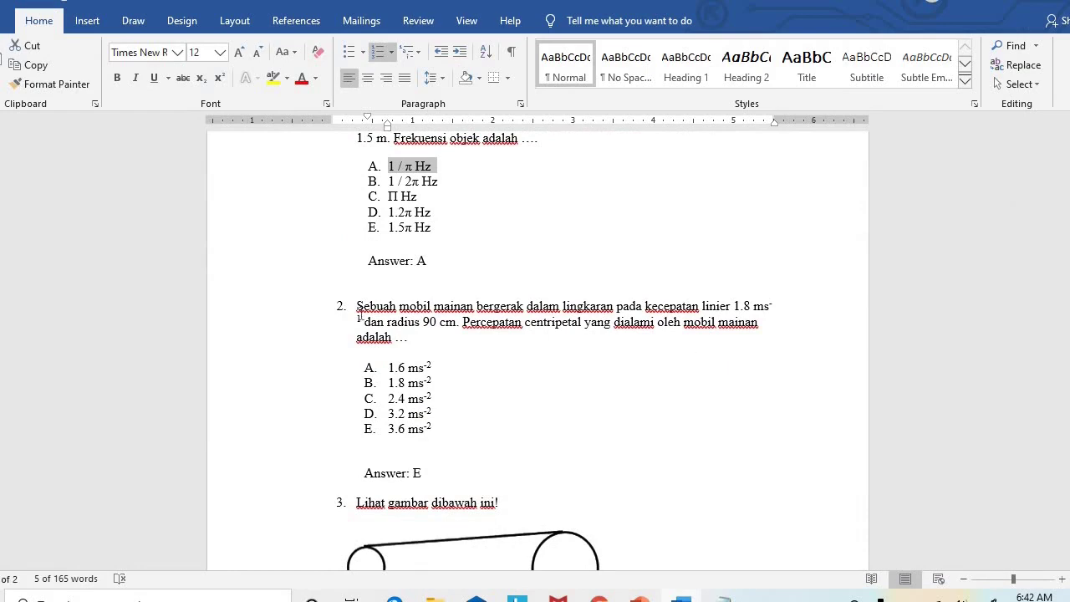
{"action": "left_click", "coordinate": [358, 313]}
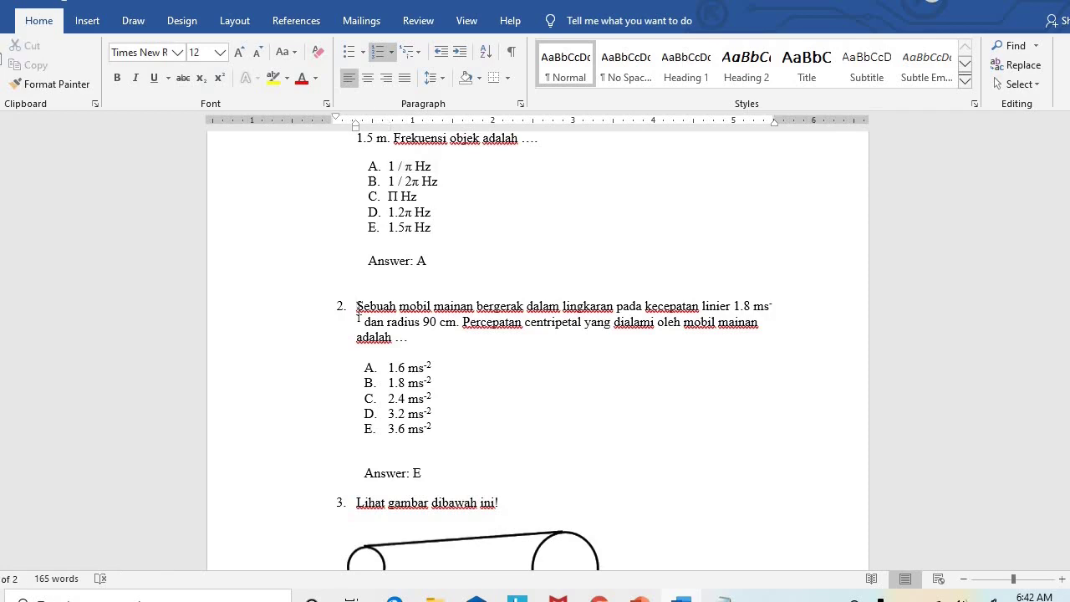
{"action": "left_click_drag", "start_coordinate": [358, 311], "coordinate": [409, 341]}
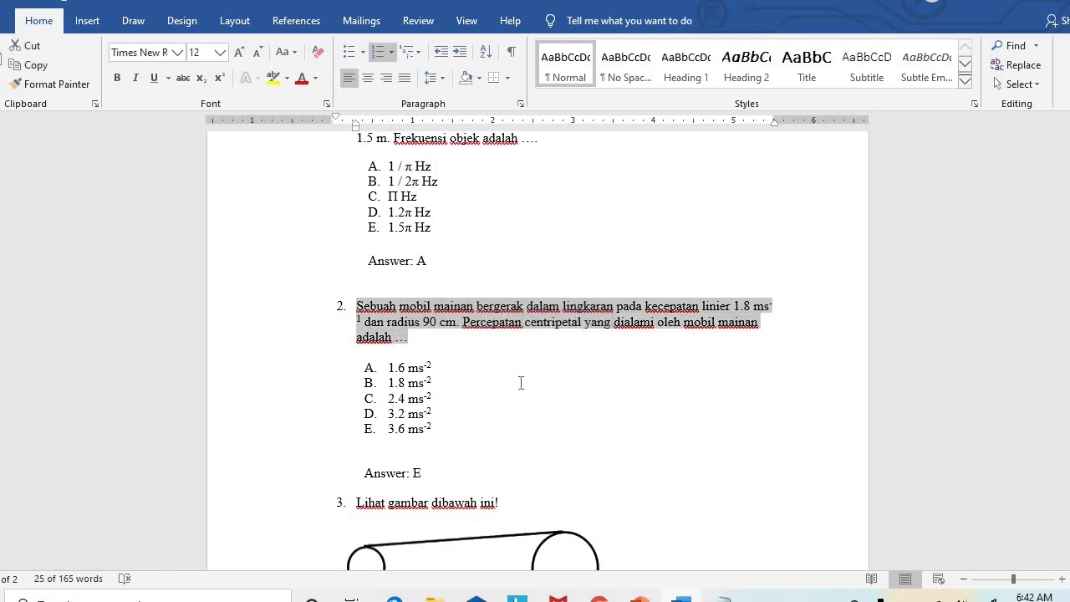
{"action": "left_click", "coordinate": [724, 600]}
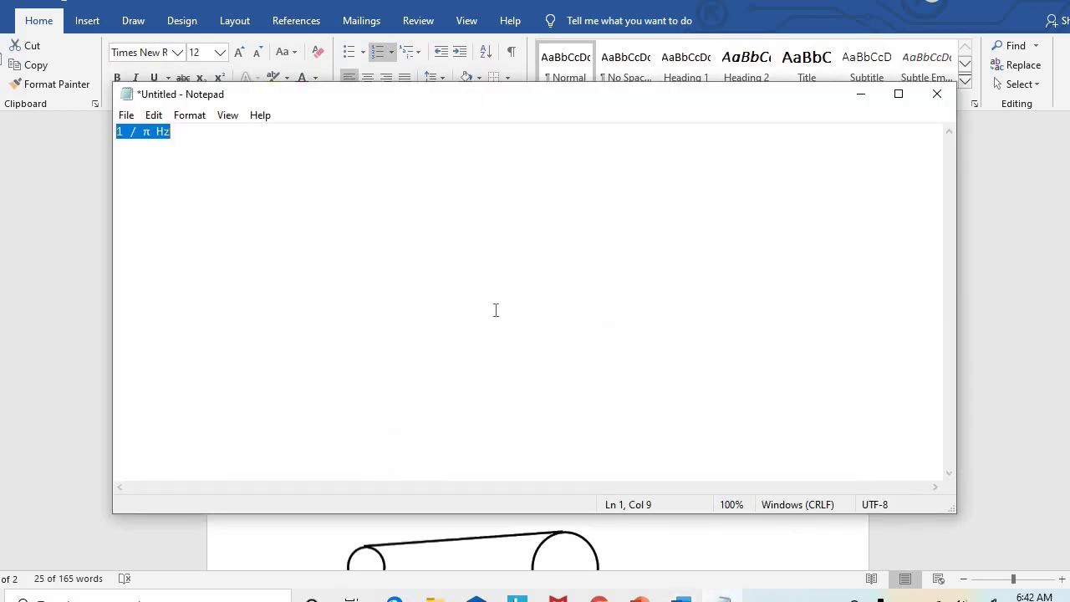
{"action": "key", "text": "ctrl+v"}
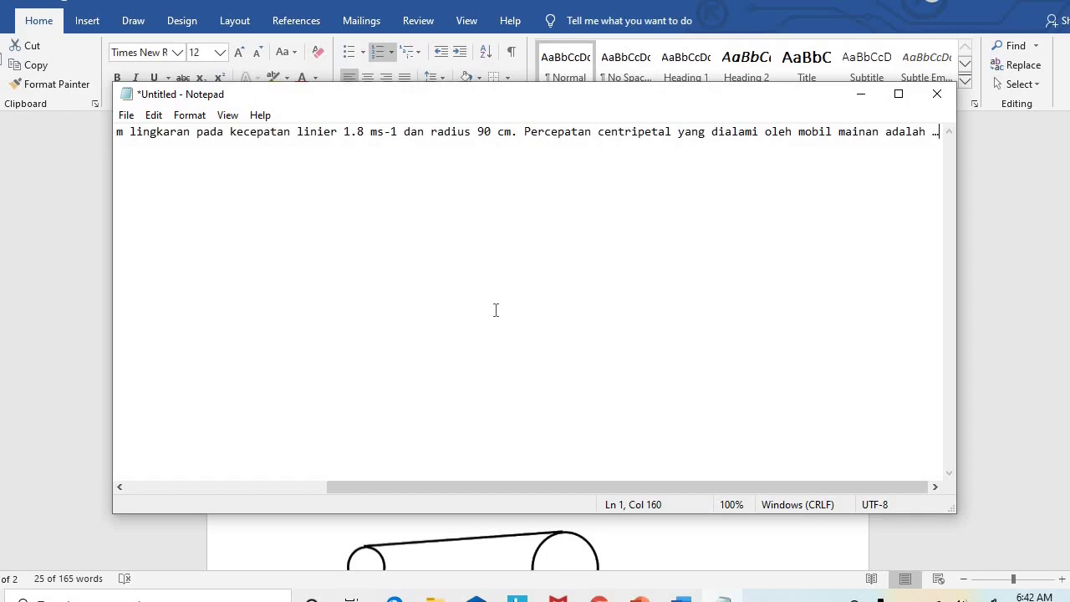
{"action": "key", "text": "ctrl+a"}
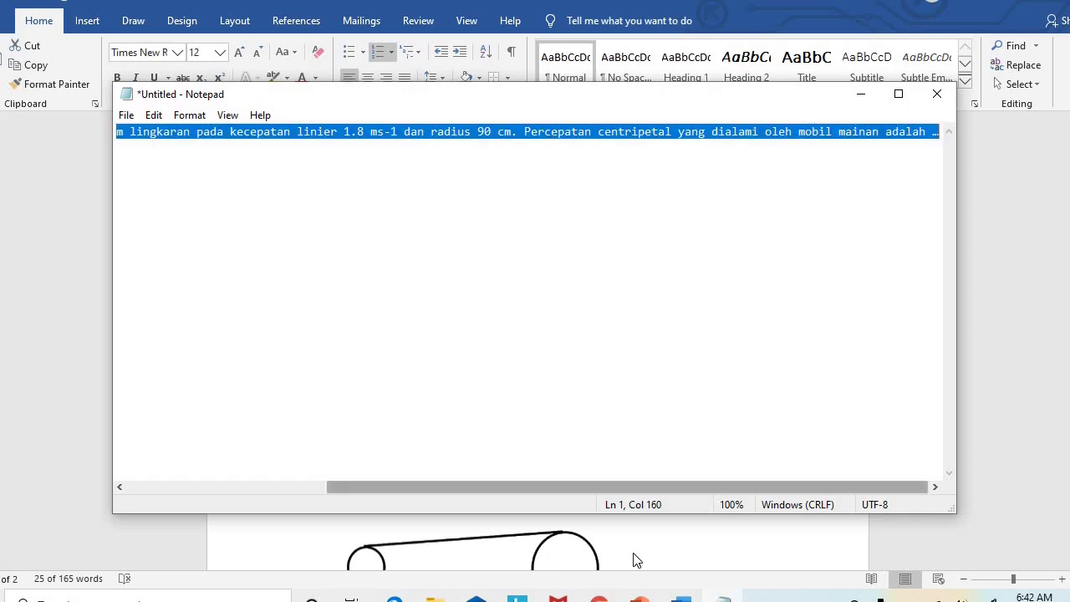
Add a new Numerical question to the Latihan category in the iLearn question bank and name it DC.1
{"action": "left_click", "coordinate": [599, 596]}
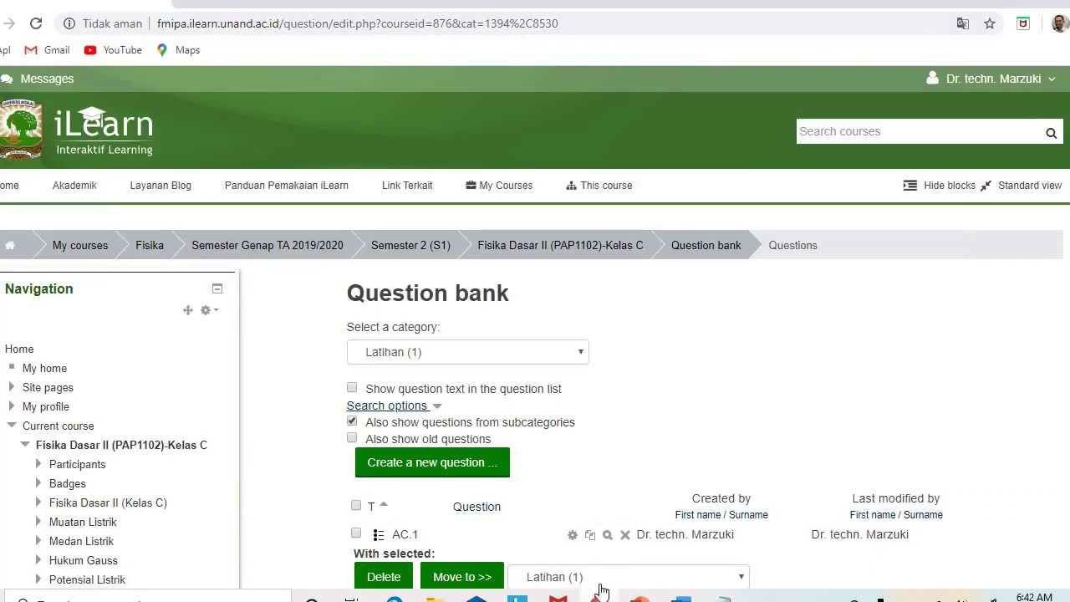
{"action": "left_click", "coordinate": [491, 472]}
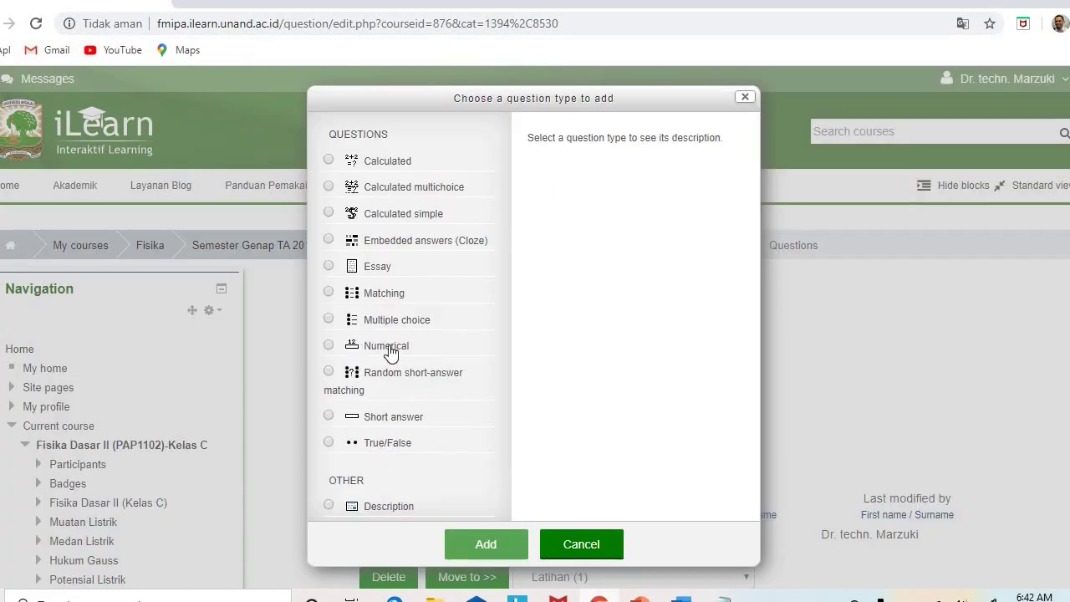
{"action": "left_click", "coordinate": [329, 345]}
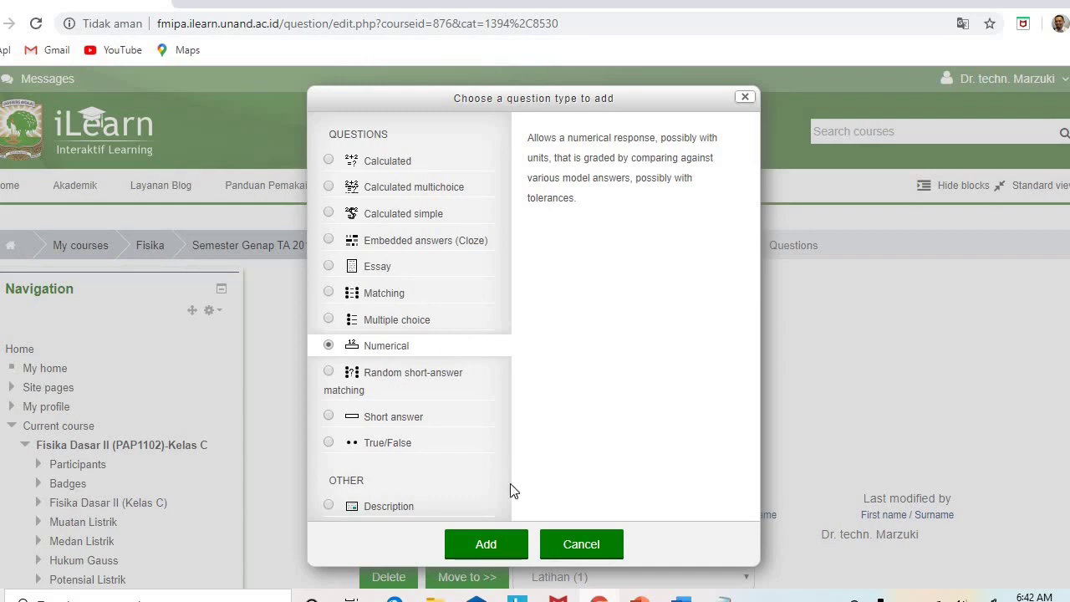
{"action": "left_click", "coordinate": [480, 544]}
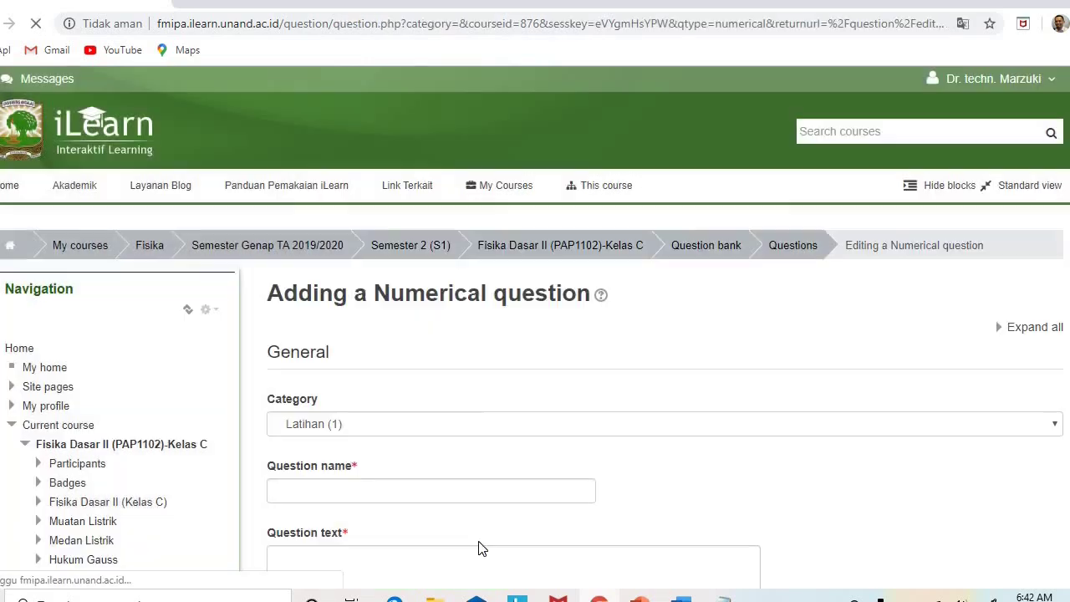
{"action": "left_click", "coordinate": [417, 494]}
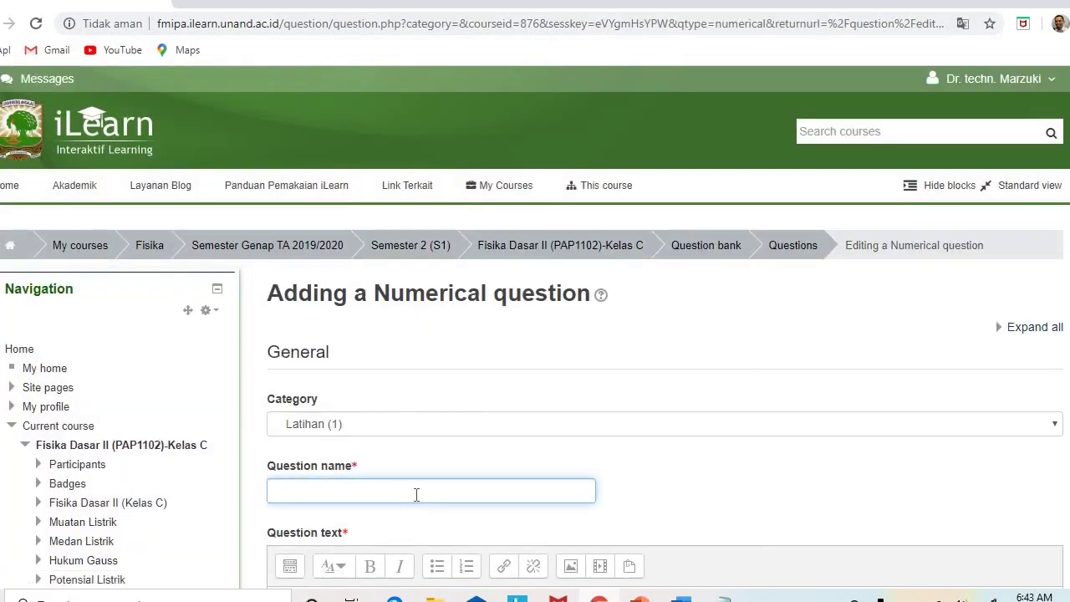
{"action": "type", "text": "A"}
{"action": "key", "text": "BackSpace"}
{"action": "type", "text": "DC.1"}
Paste the toy car question into the question text of DC.1 and remove the leading number "2." with its gap
{"action": "scroll", "coordinate": [705, 296], "scroll_direction": "down", "scroll_amount": 4}
{"action": "left_click", "coordinate": [706, 295]}
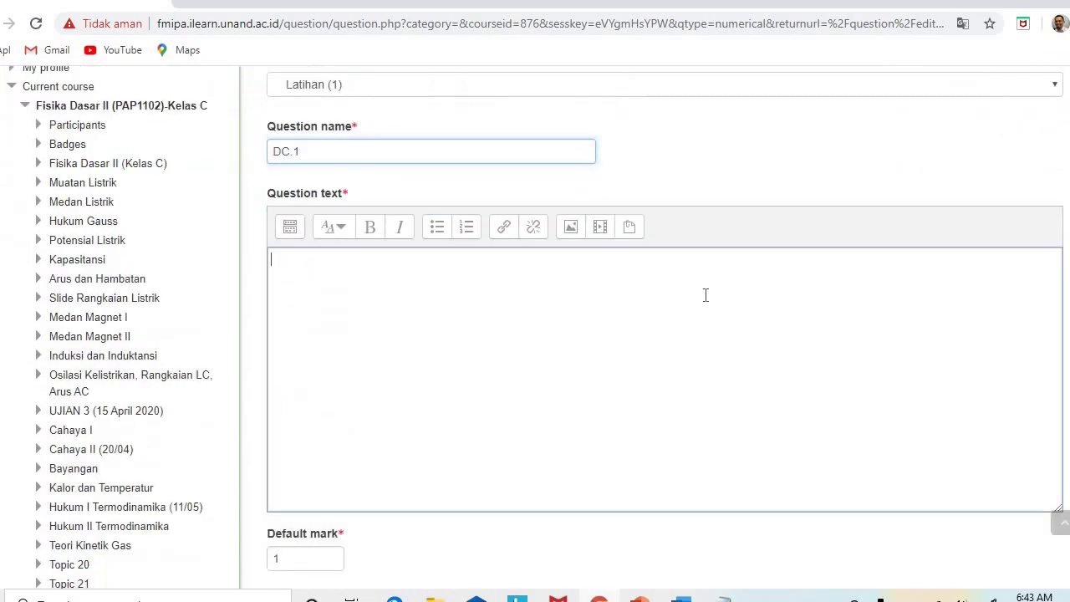
{"action": "type", "text": "2.\tSebuah mobil mainan bergerak dalam lingkaran pada kecepatan linier 1.8 ms-1 dan radius 90 cm. Percepatan centripetal yang dialami oleh mobil mainan adalah …"}
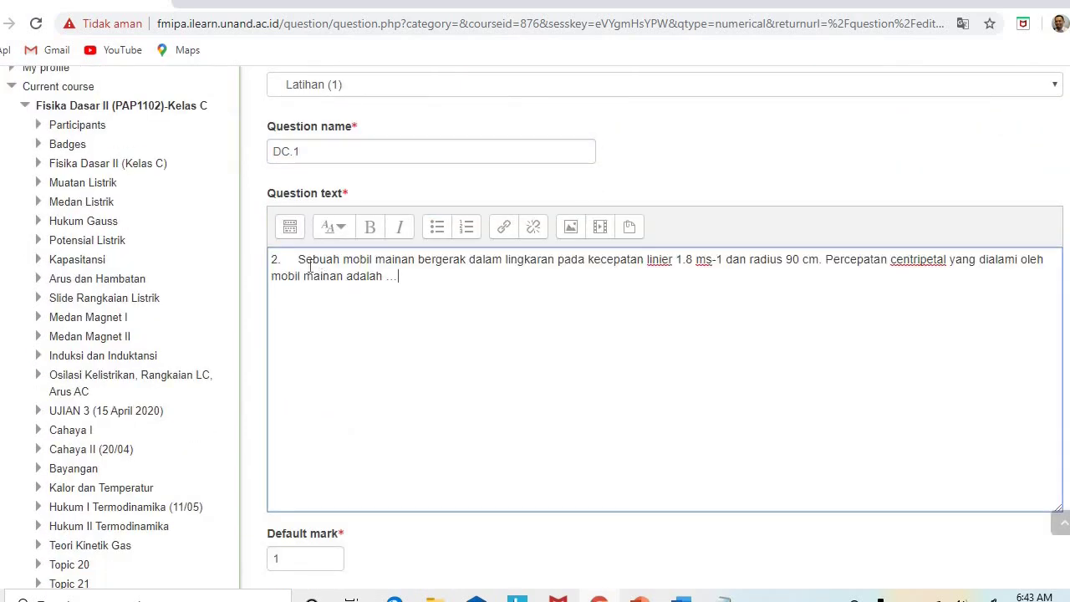
{"action": "left_click", "coordinate": [299, 260]}
{"action": "key", "text": "BackSpace"}
{"action": "key", "text": "BackSpace"}
{"action": "key", "text": "BackSpace"}
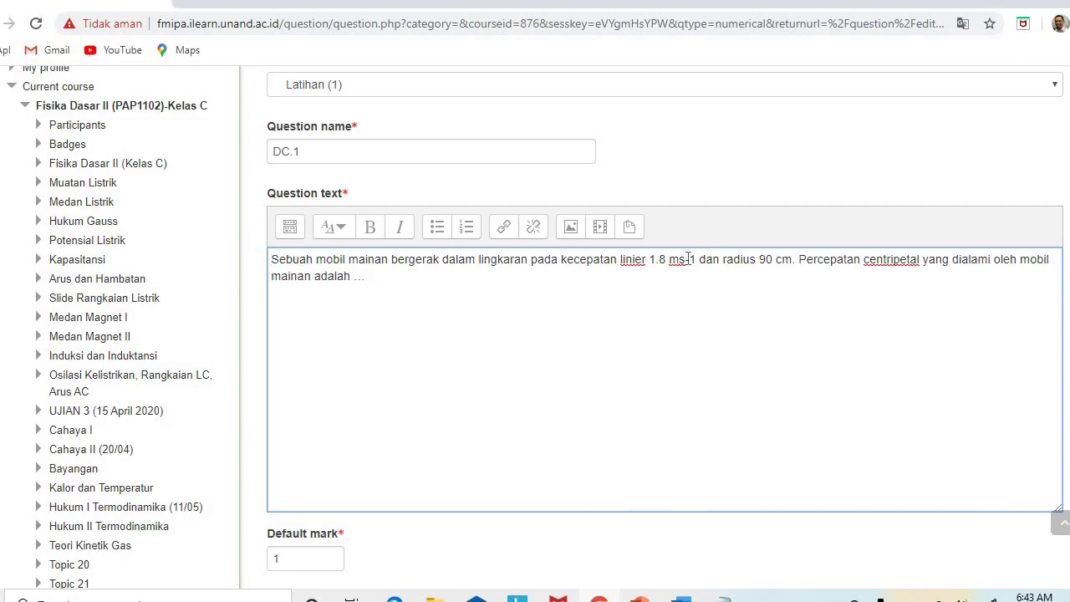
Format the "-1" in "1.8 ms-1" of the question text as superscript
{"action": "left_click_drag", "start_coordinate": [687, 259], "coordinate": [697, 259]}
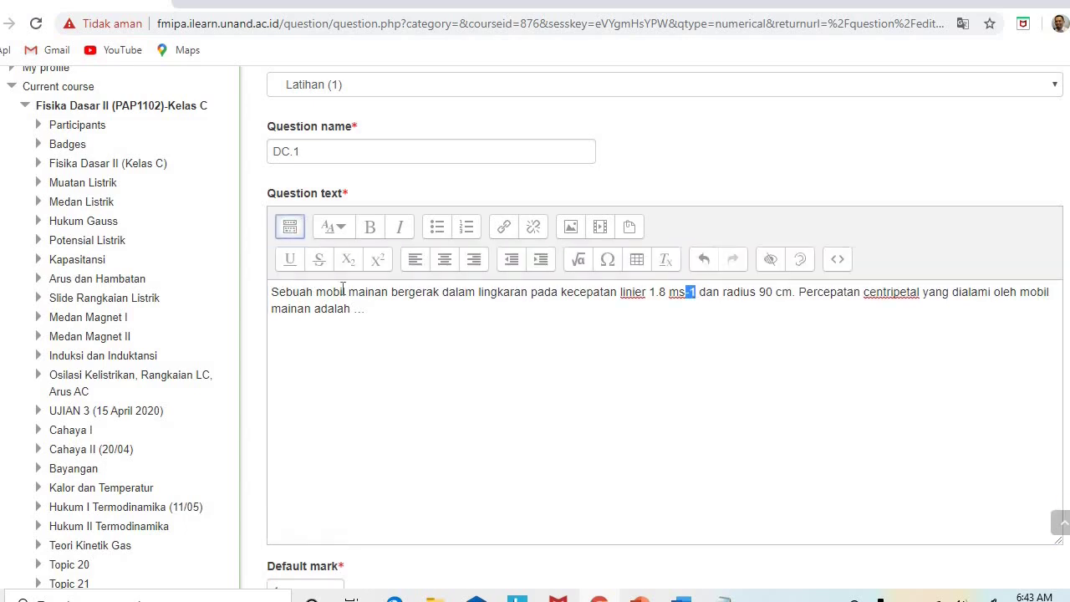
{"action": "left_click", "coordinate": [378, 259]}
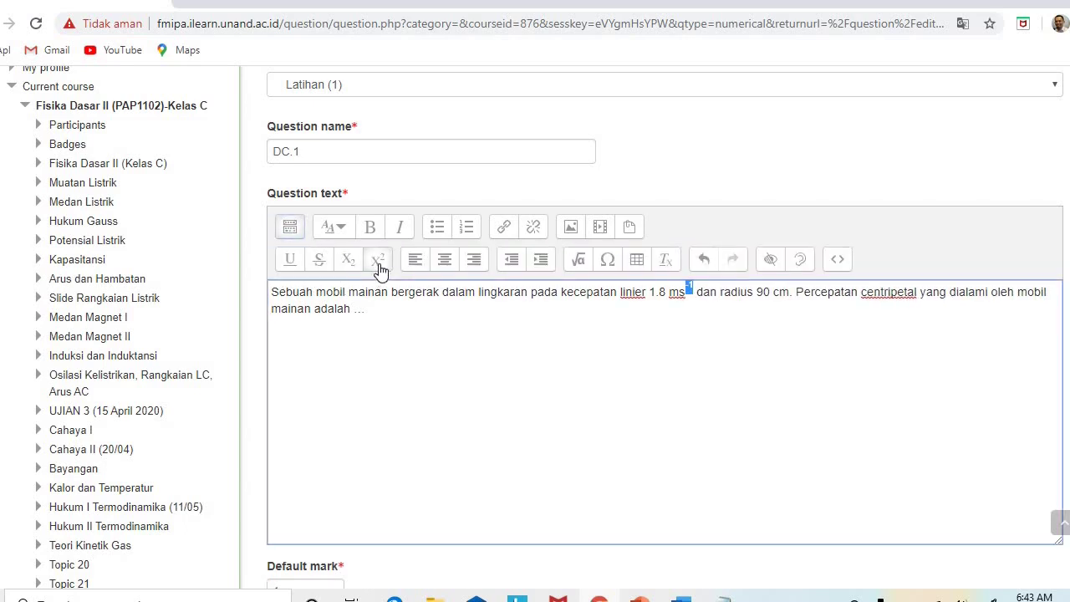
{"action": "left_click", "coordinate": [805, 292]}
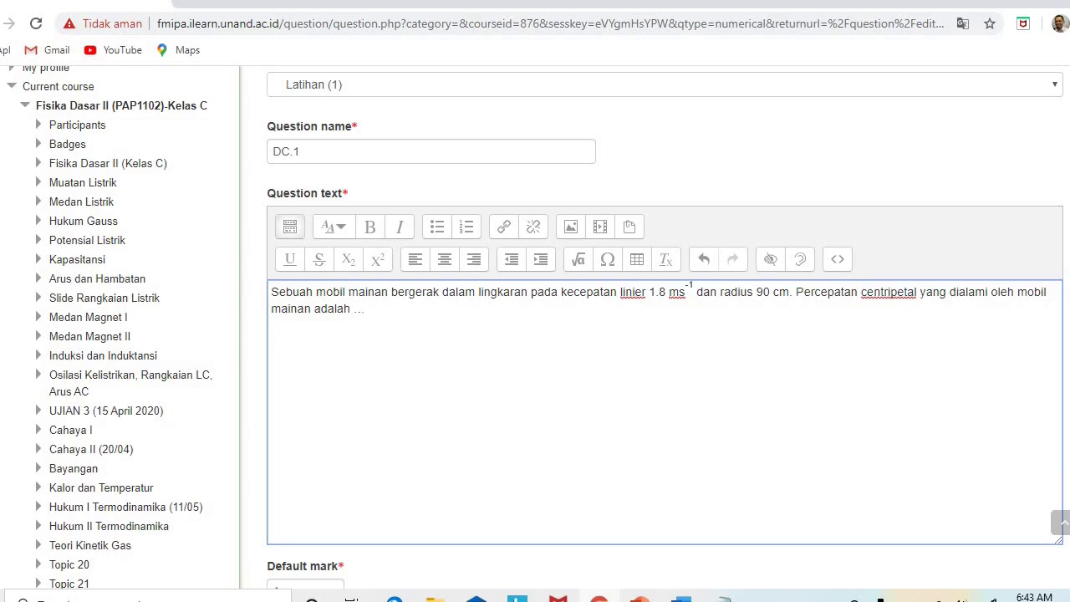
Check question 2's units in Word, then append "(dalam m/s2)" to the DC.1 question text with the 2 as superscript
{"action": "key", "text": "alt+Tab"}
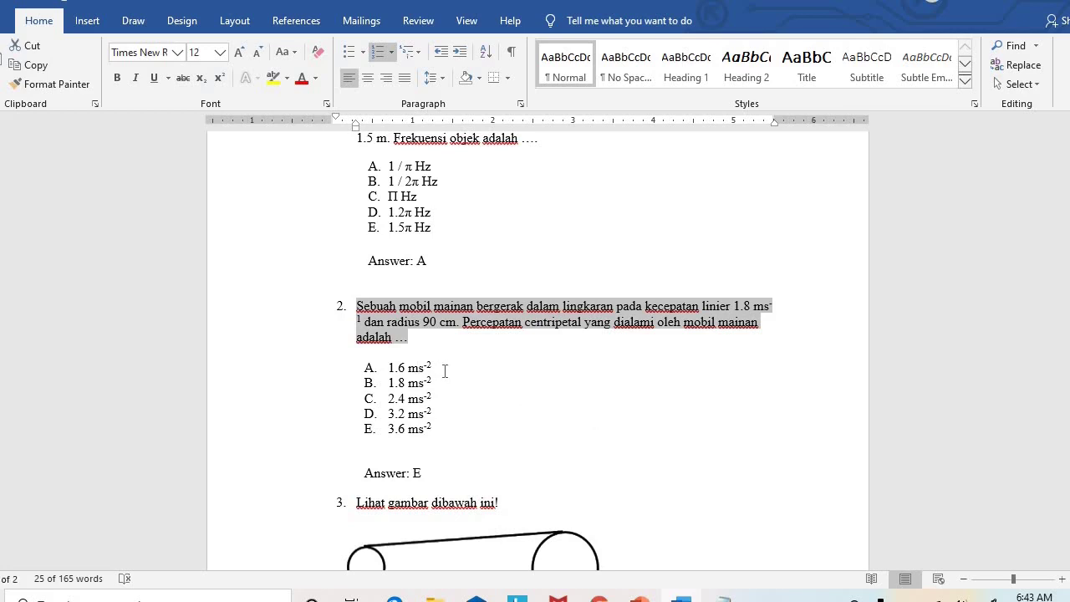
{"action": "left_click", "coordinate": [639, 600]}
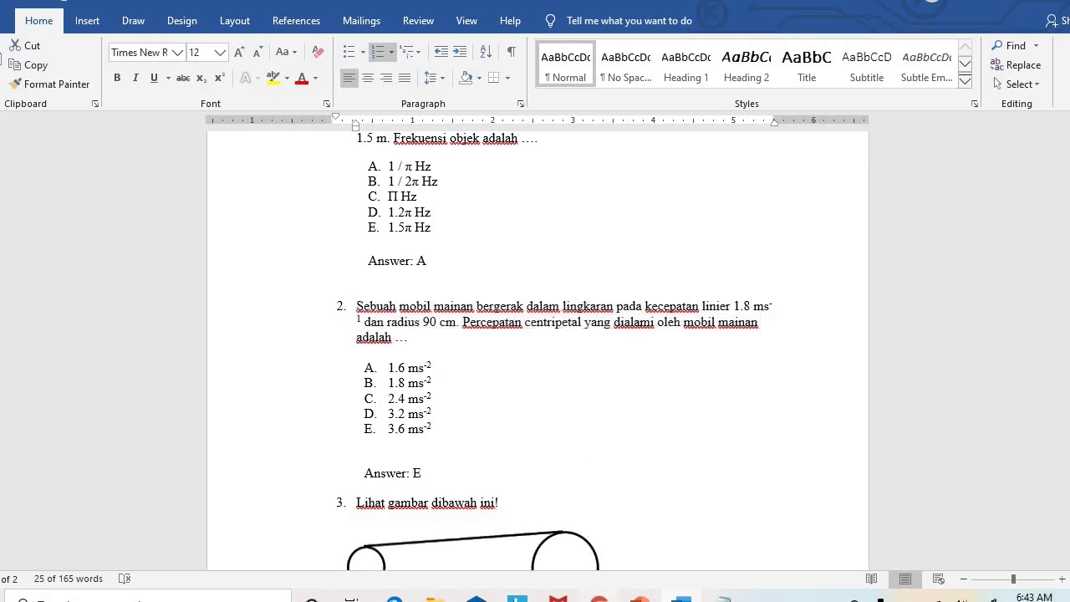
{"action": "type", "text": "("}
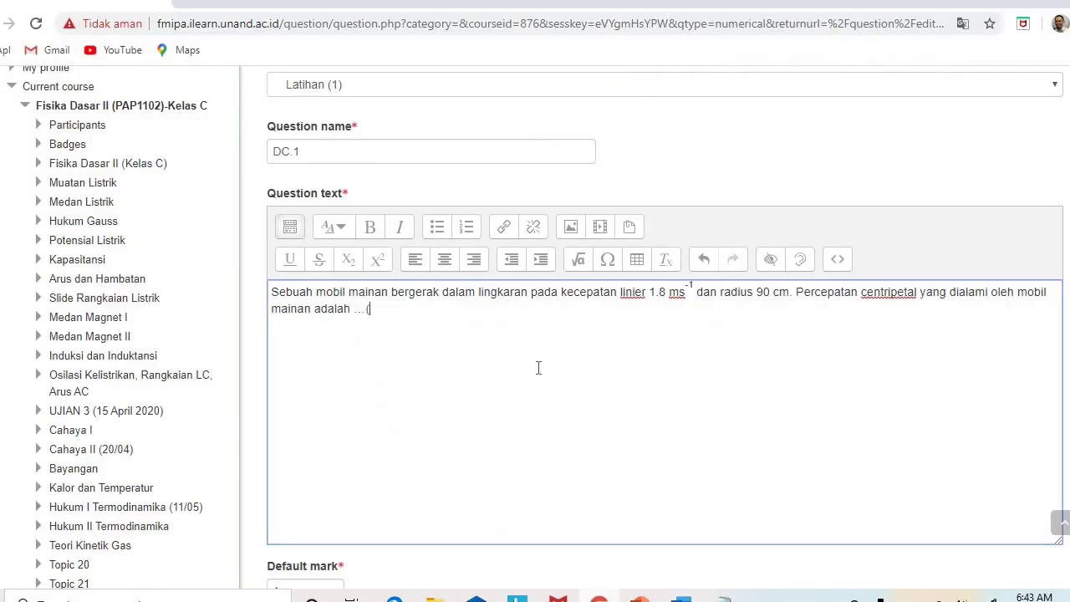
{"action": "type", "text": "dala"}
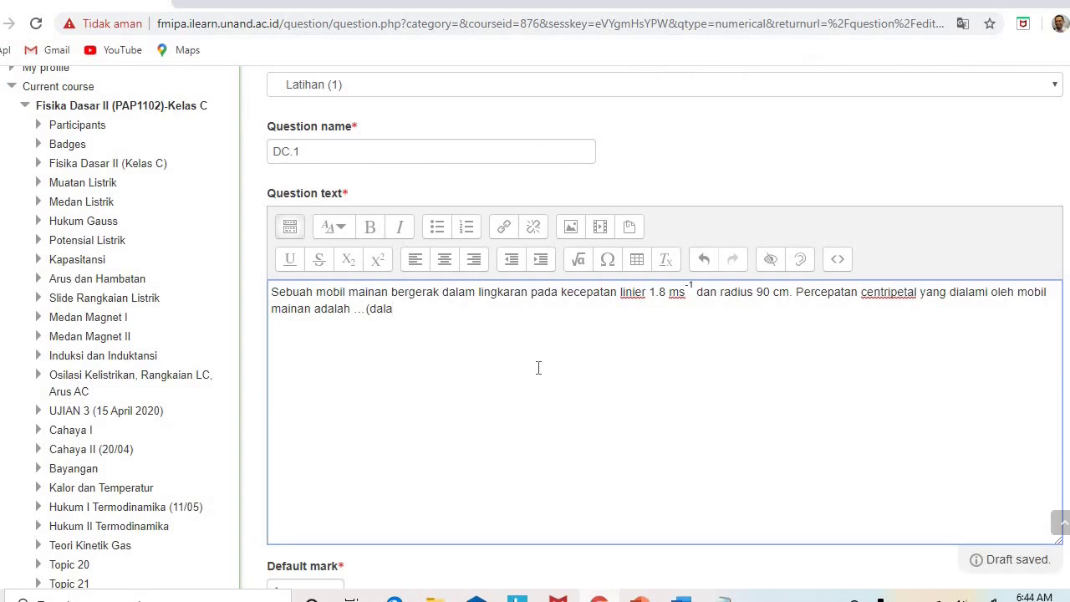
{"action": "type", "text": "m m/s2"}
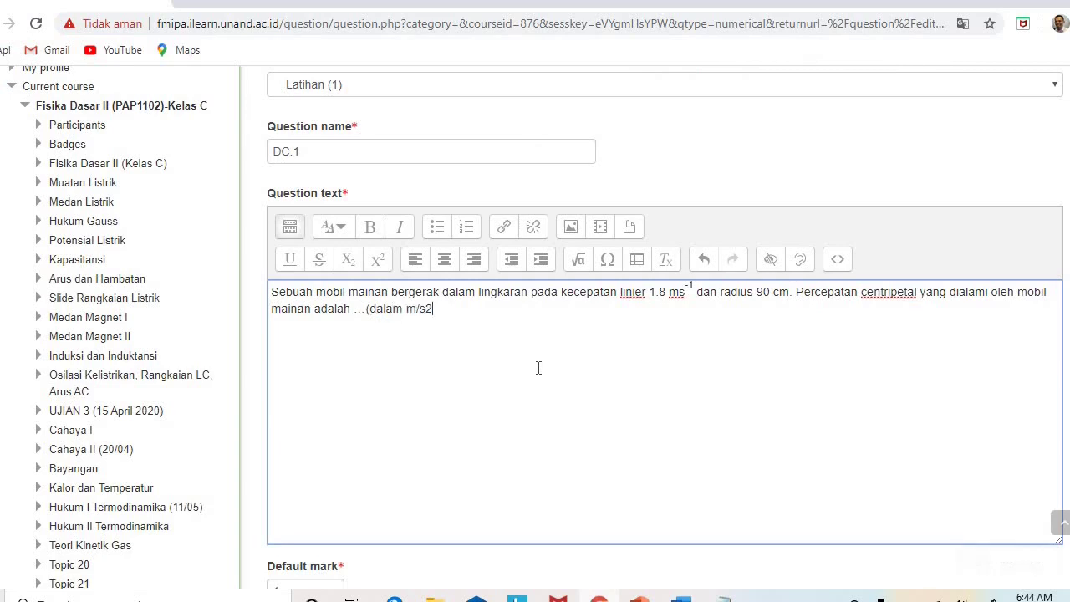
{"action": "type", "text": ")"}
{"action": "left_click_drag", "start_coordinate": [425, 309], "coordinate": [433, 309]}
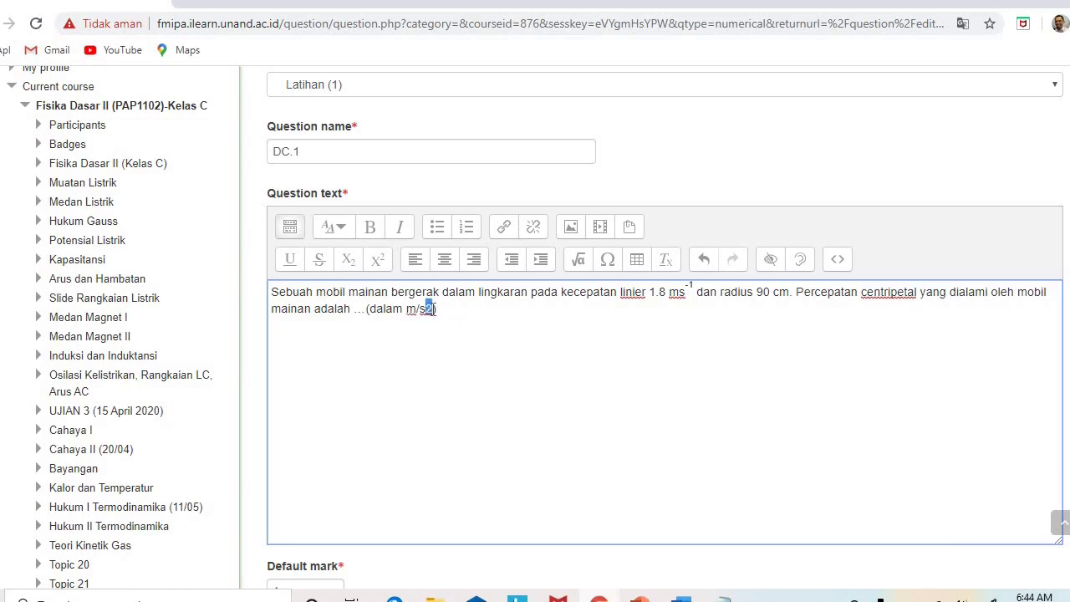
{"action": "left_click", "coordinate": [379, 266]}
{"action": "key", "text": "End"}
Look up the correct answer to question 2 in Word and set Answer 1 of DC.1 to 3.6
{"action": "scroll", "coordinate": [665, 377], "scroll_direction": "down", "scroll_amount": 5}
{"action": "scroll", "coordinate": [665, 334], "scroll_direction": "down", "scroll_amount": 1}
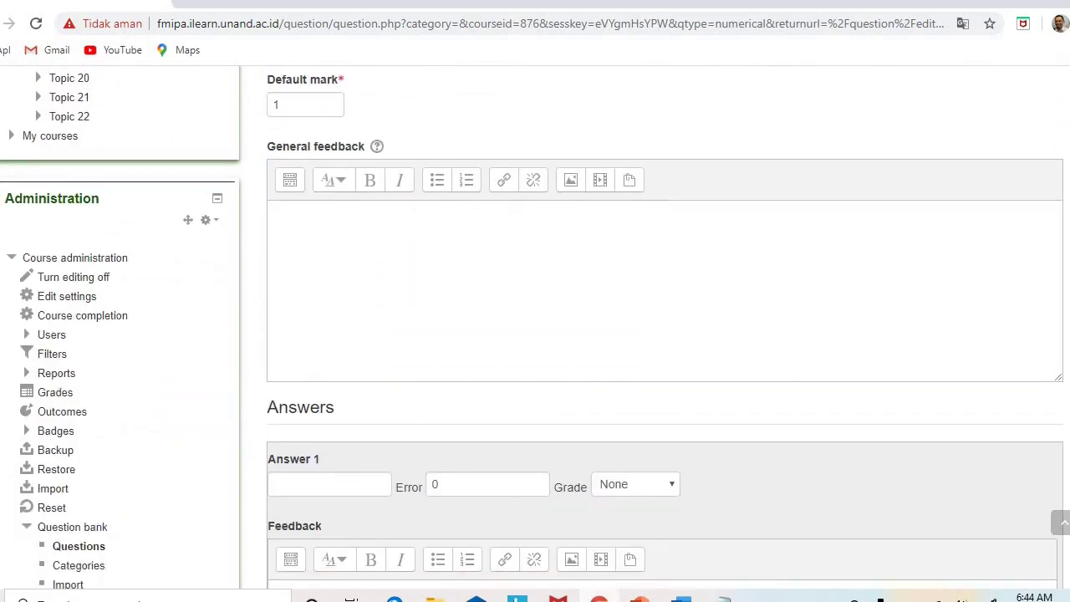
{"action": "scroll", "coordinate": [788, 263], "scroll_direction": "up", "scroll_amount": 1}
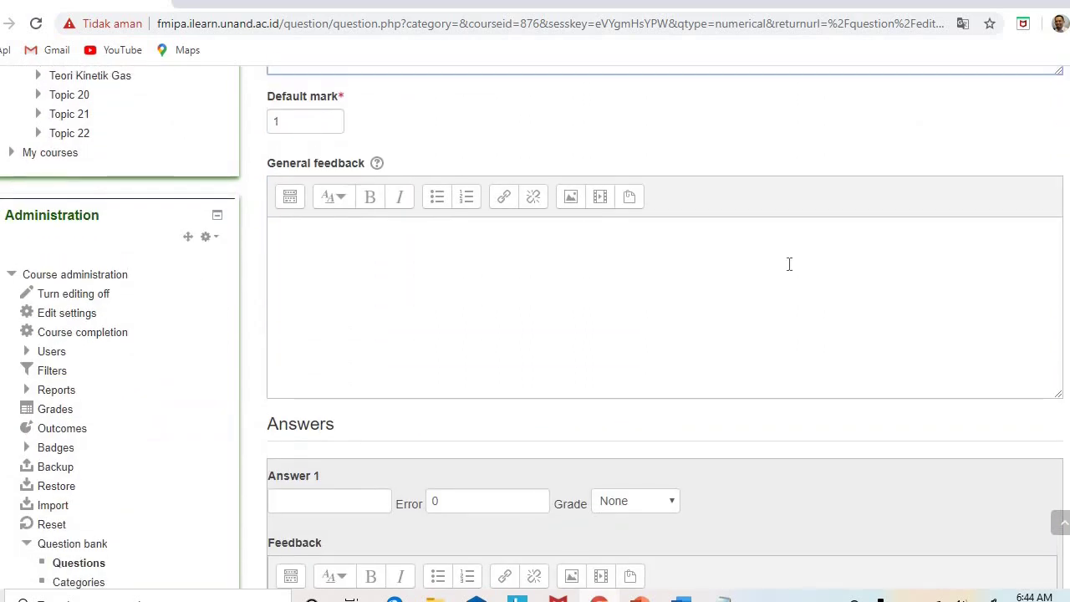
{"action": "left_click", "coordinate": [354, 257]}
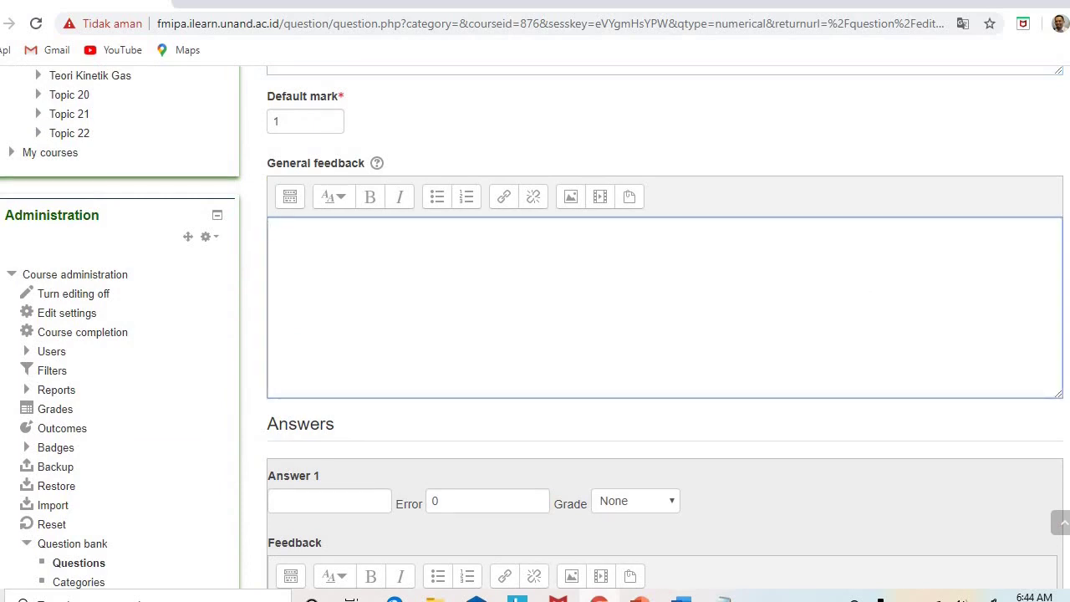
{"action": "scroll", "coordinate": [606, 351], "scroll_direction": "down", "scroll_amount": 2}
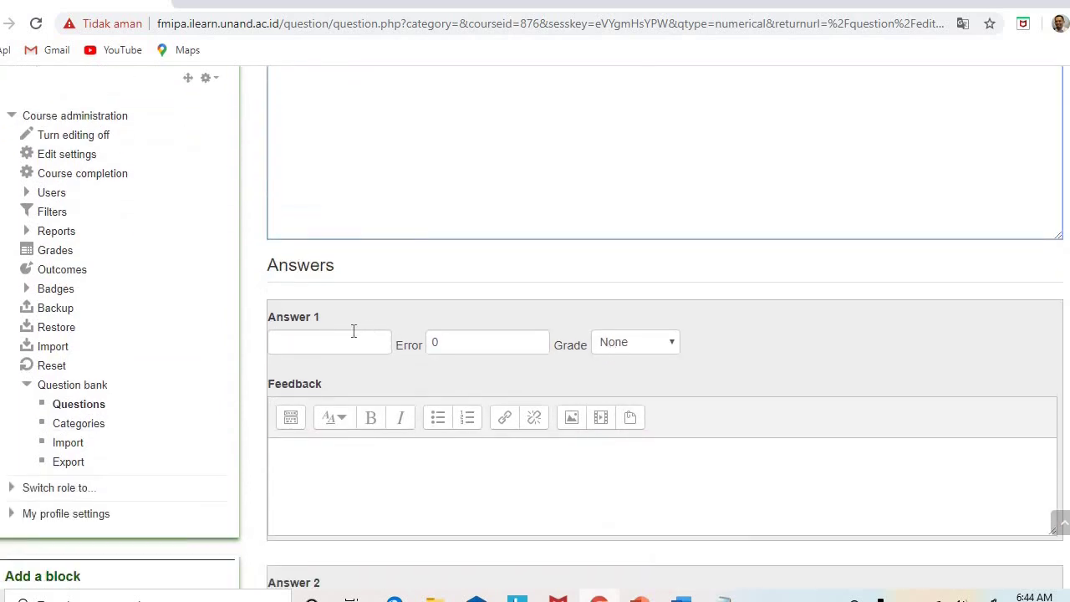
{"action": "left_click", "coordinate": [348, 337]}
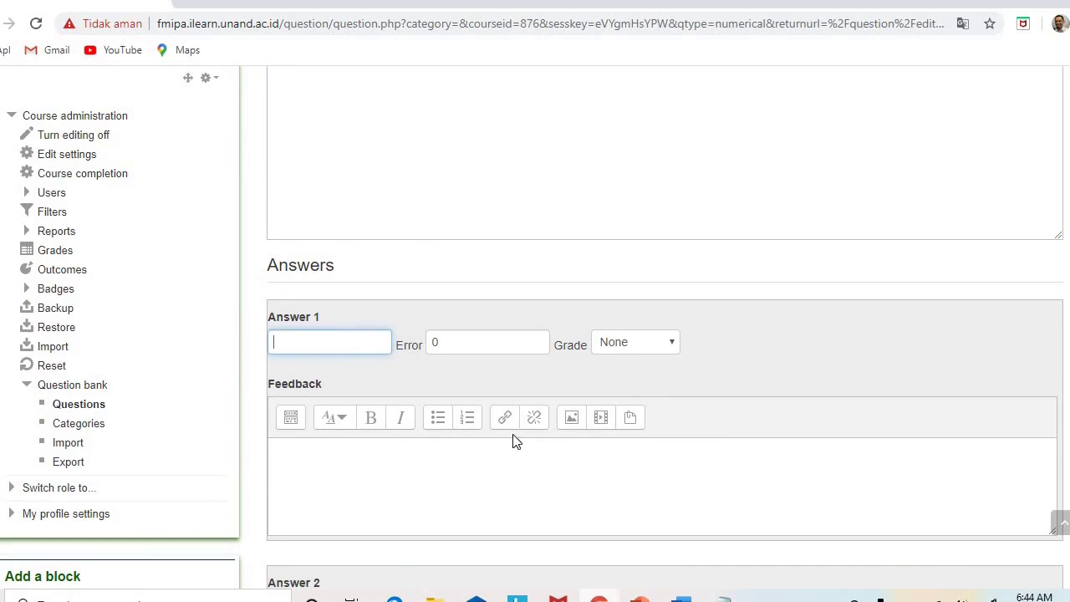
{"action": "left_click", "coordinate": [682, 598]}
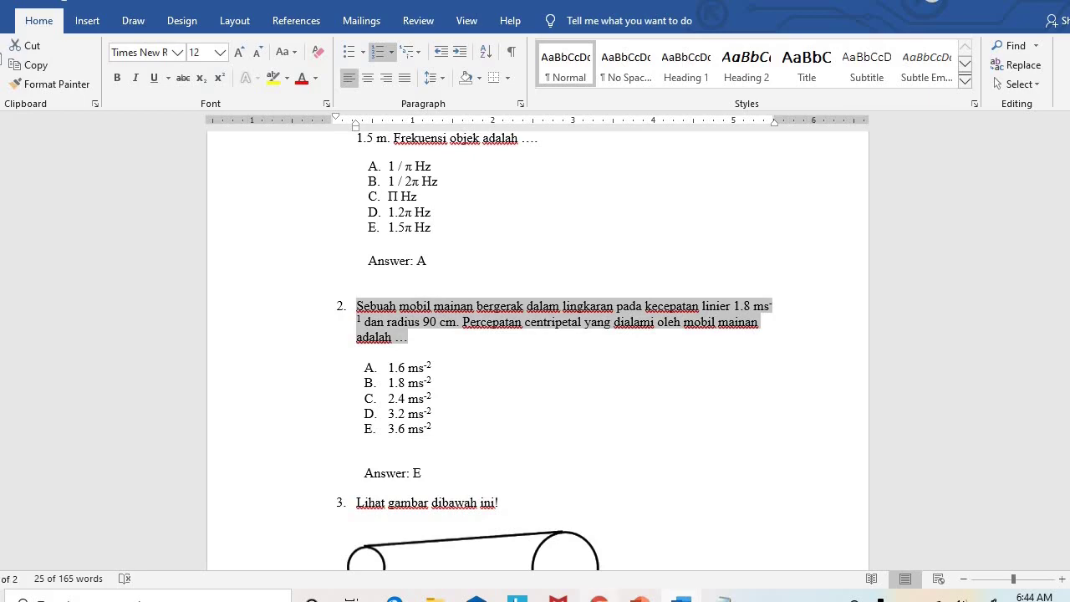
{"action": "left_click", "coordinate": [599, 599]}
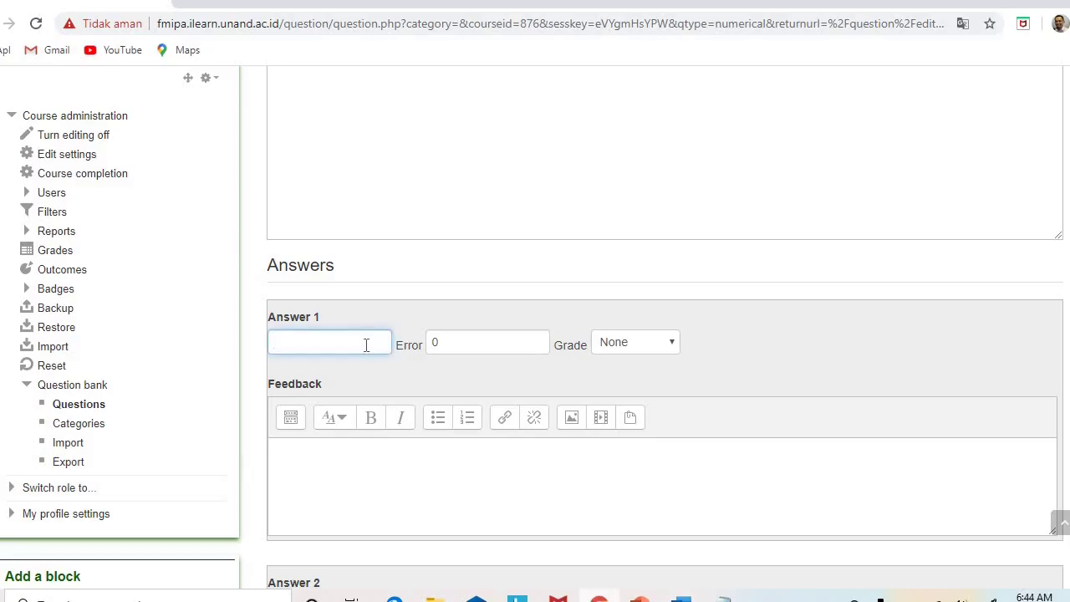
{"action": "type", "text": "3.6"}
Set the accepted error of Answer 1 to 0.1 and its grade to 100%
{"action": "left_click", "coordinate": [457, 344]}
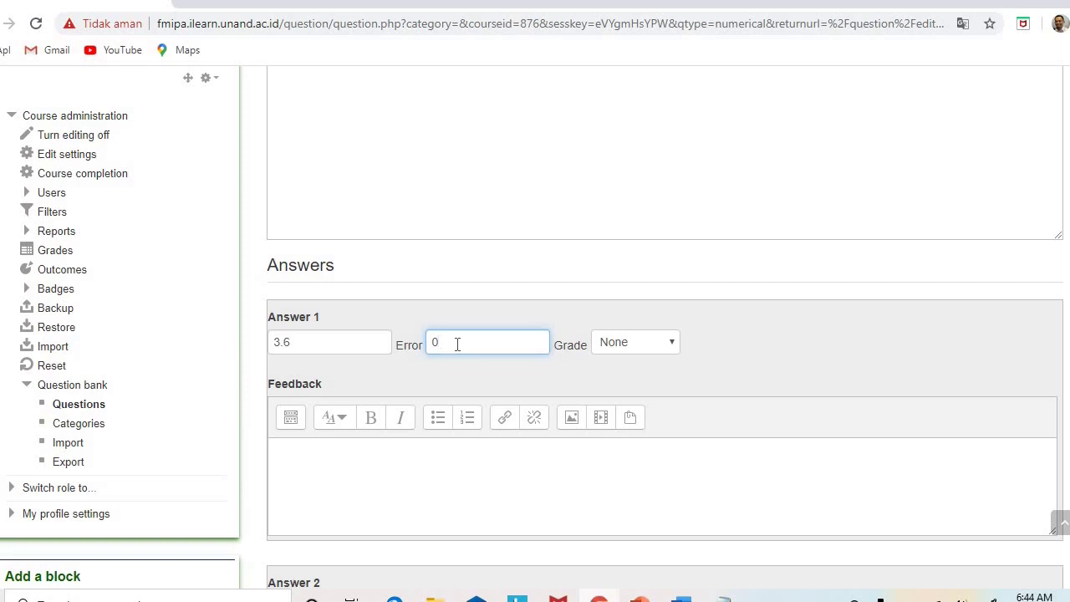
{"action": "type", "text": ".1"}
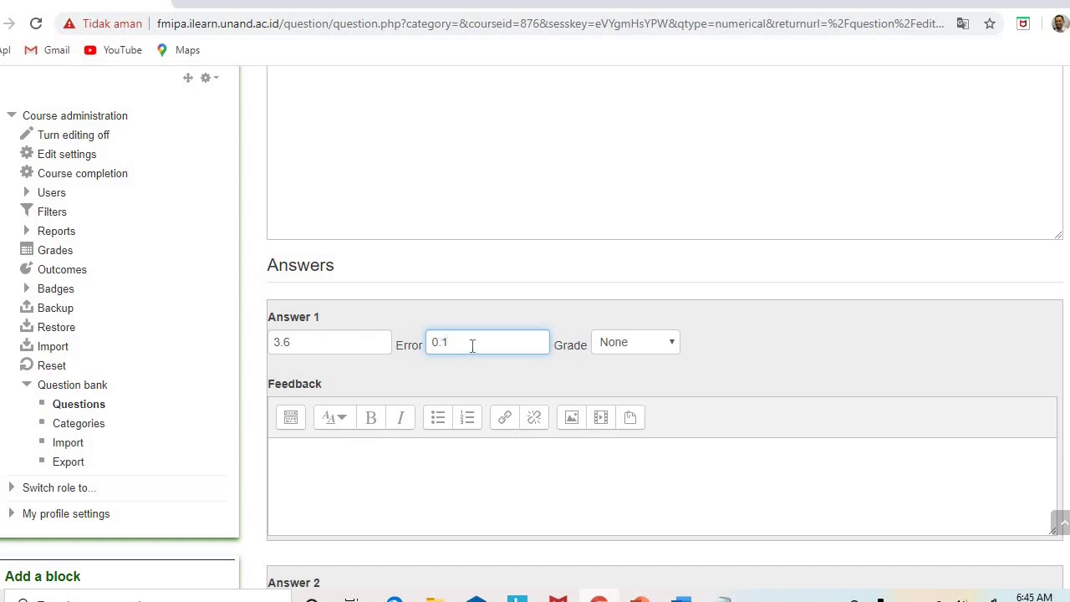
{"action": "left_click", "coordinate": [641, 345]}
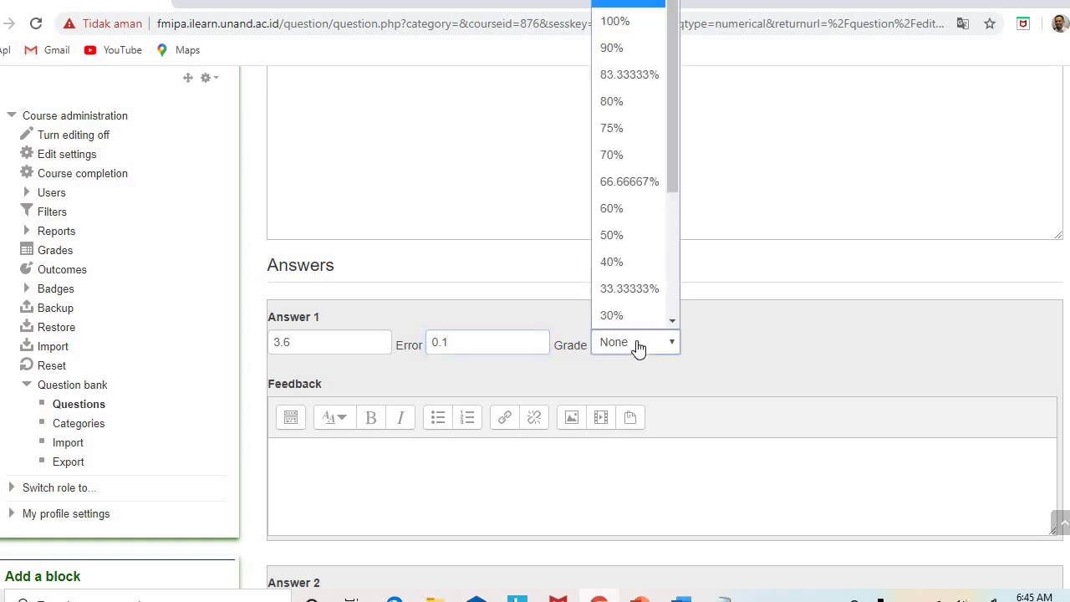
{"action": "left_click", "coordinate": [626, 22]}
{"action": "left_click", "coordinate": [777, 323]}
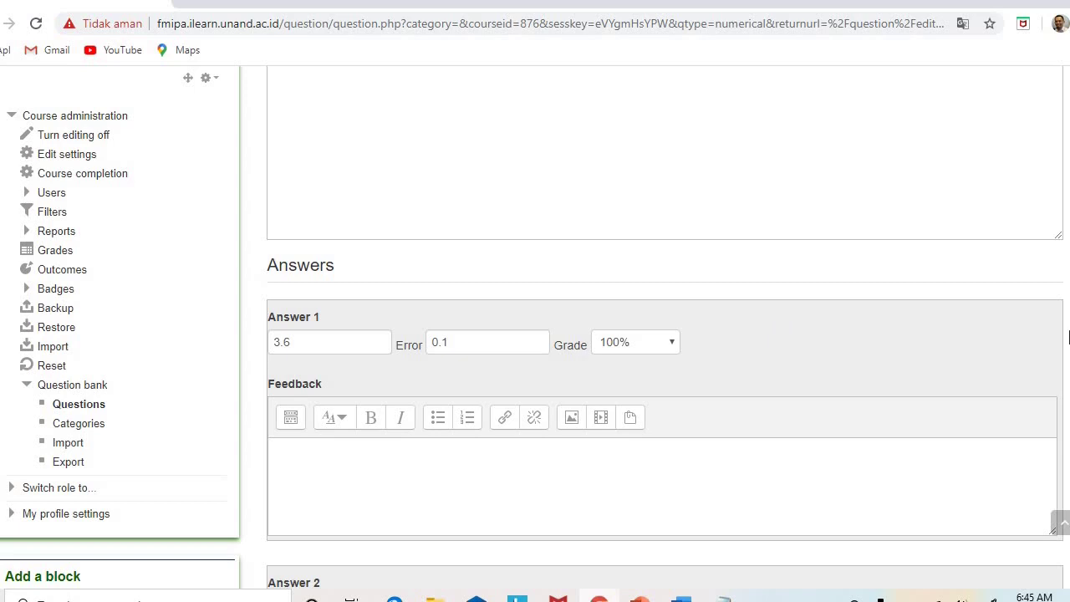
Review the remaining DC.1 settings, leaving Answers 2 and 3 blank, and save the question to the question bank
{"action": "scroll", "coordinate": [665, 334], "scroll_direction": "down", "scroll_amount": 4}
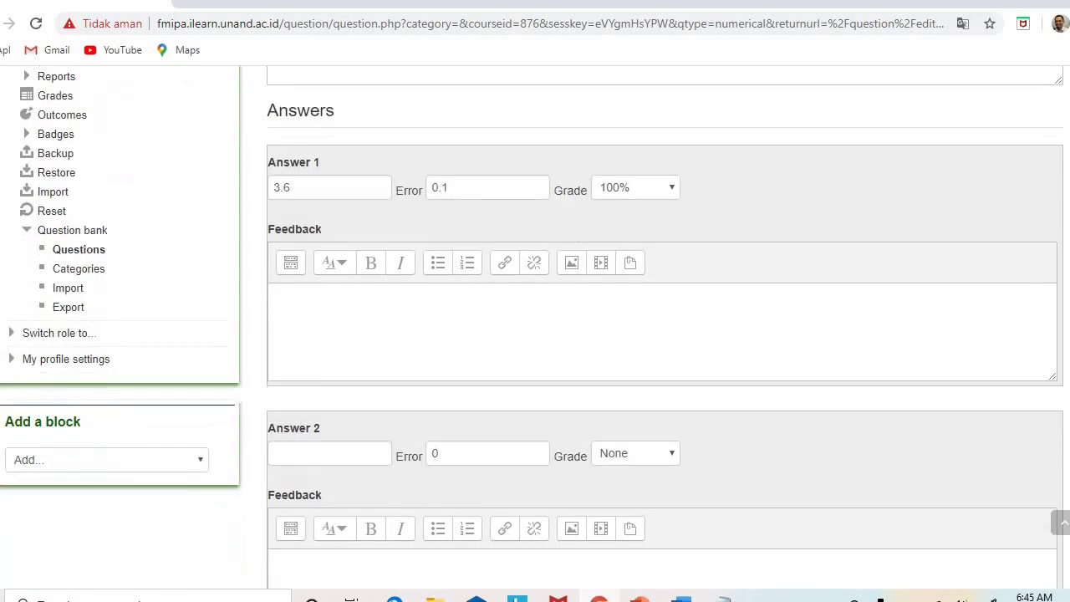
{"action": "scroll", "coordinate": [589, 276], "scroll_direction": "down", "scroll_amount": 1}
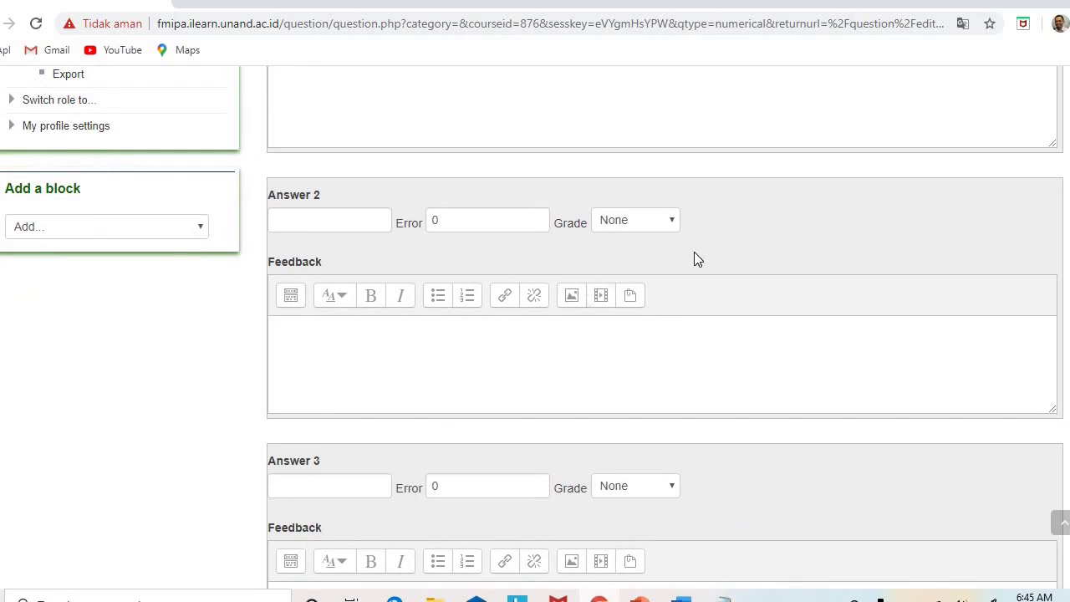
{"action": "scroll", "coordinate": [665, 335], "scroll_direction": "up", "scroll_amount": 6}
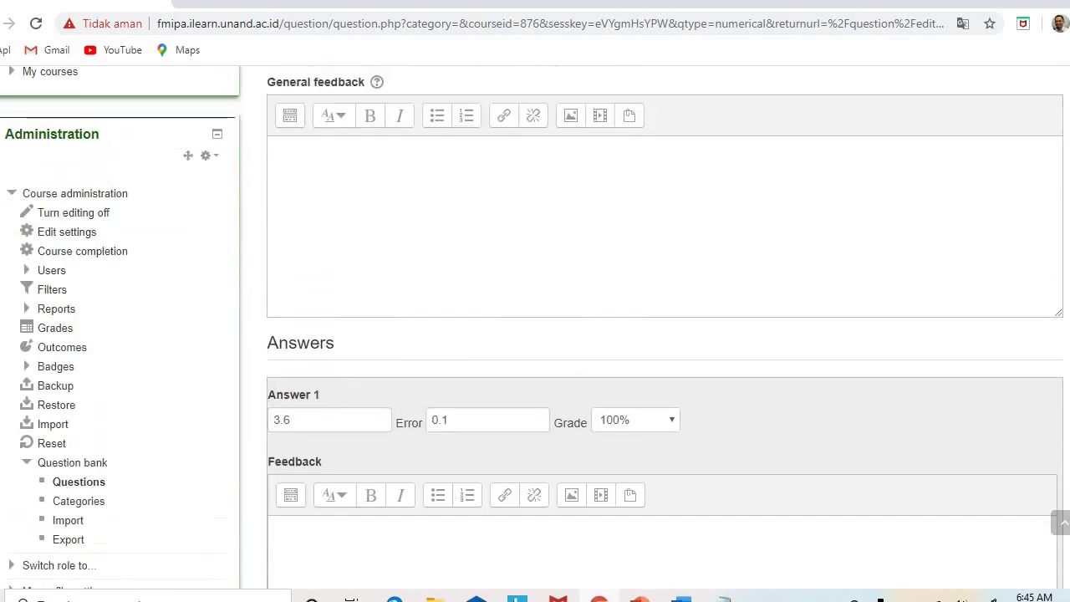
{"action": "scroll", "coordinate": [665, 335], "scroll_direction": "down", "scroll_amount": 2}
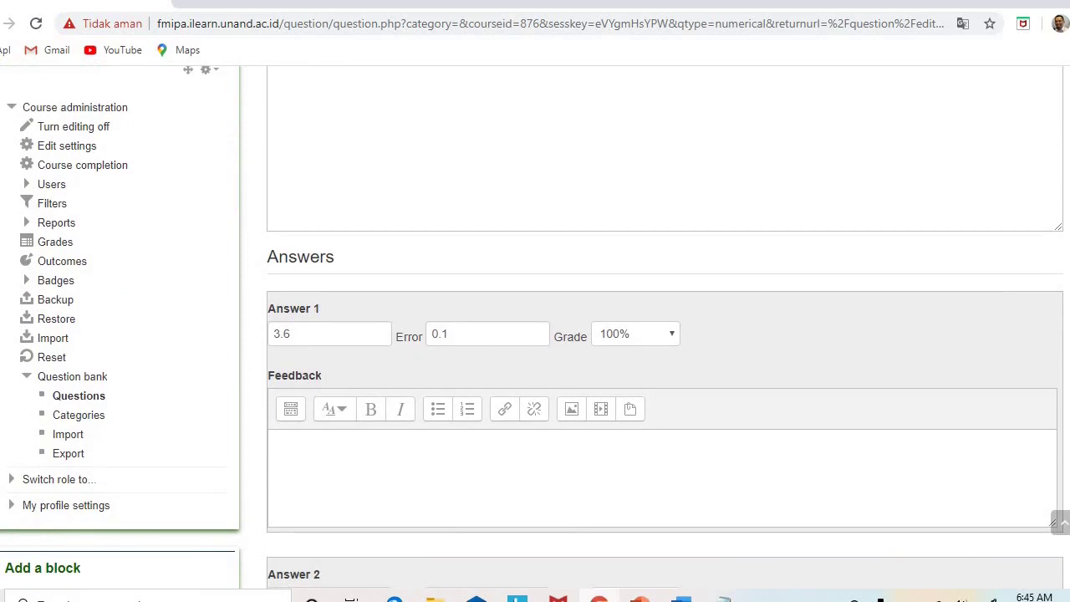
{"action": "scroll", "coordinate": [665, 335], "scroll_direction": "down", "scroll_amount": 8}
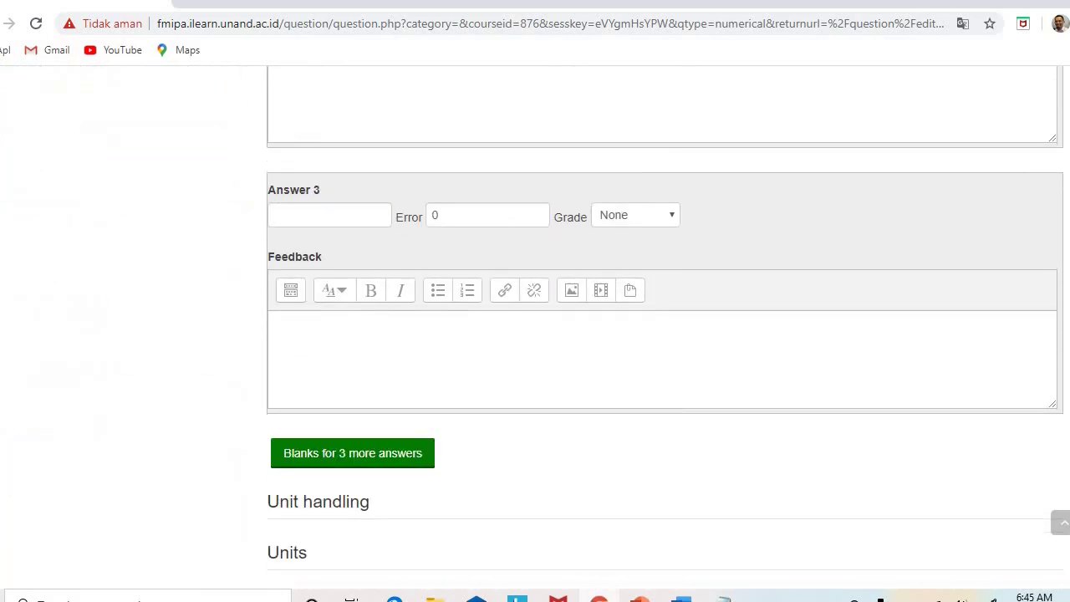
{"action": "scroll", "coordinate": [865, 450], "scroll_direction": "down", "scroll_amount": 4}
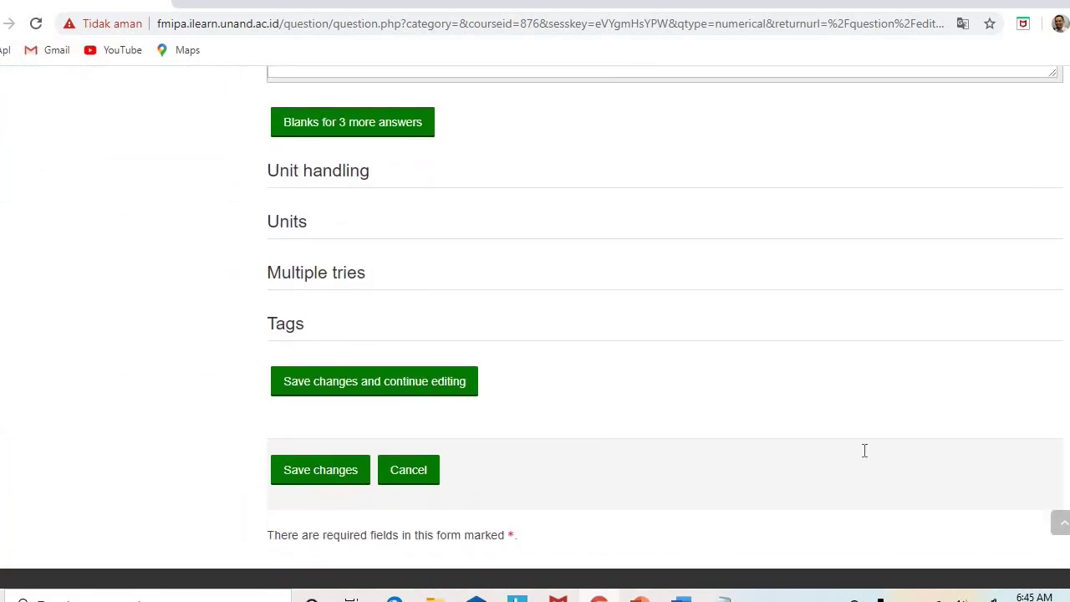
{"action": "left_click", "coordinate": [316, 471]}
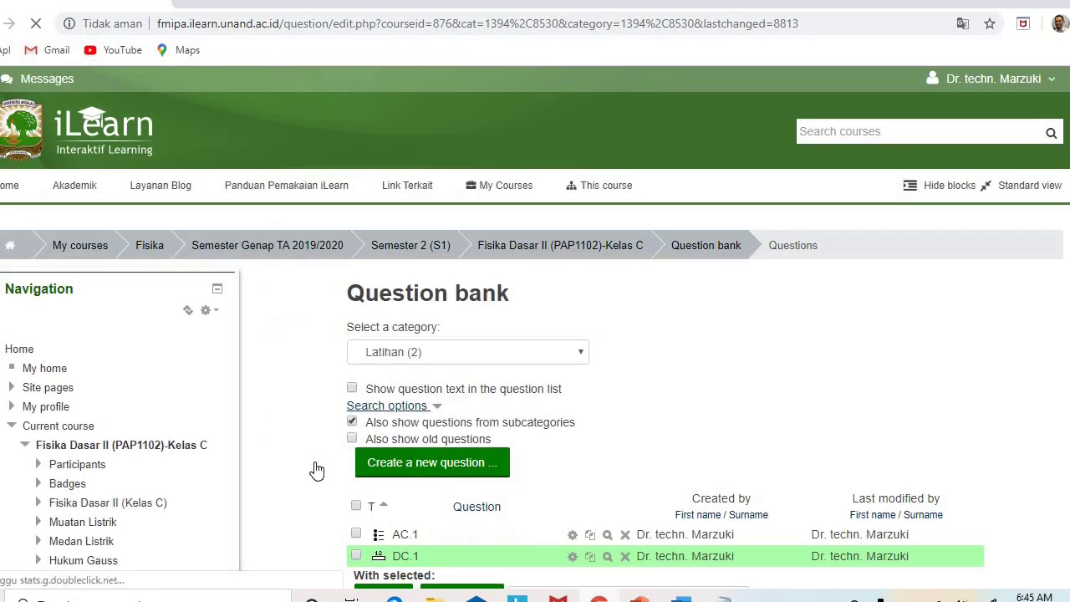
Preview question DC.1 and submit 3.7 as the answer to test the error tolerance
{"action": "scroll", "coordinate": [584, 436], "scroll_direction": "down", "scroll_amount": 2}
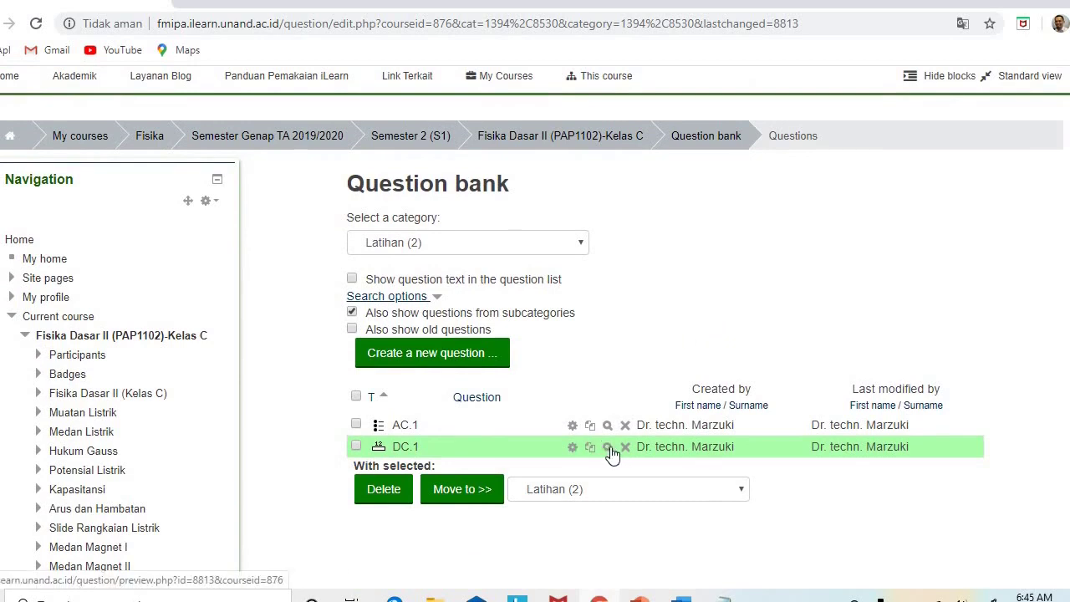
{"action": "left_click", "coordinate": [608, 449]}
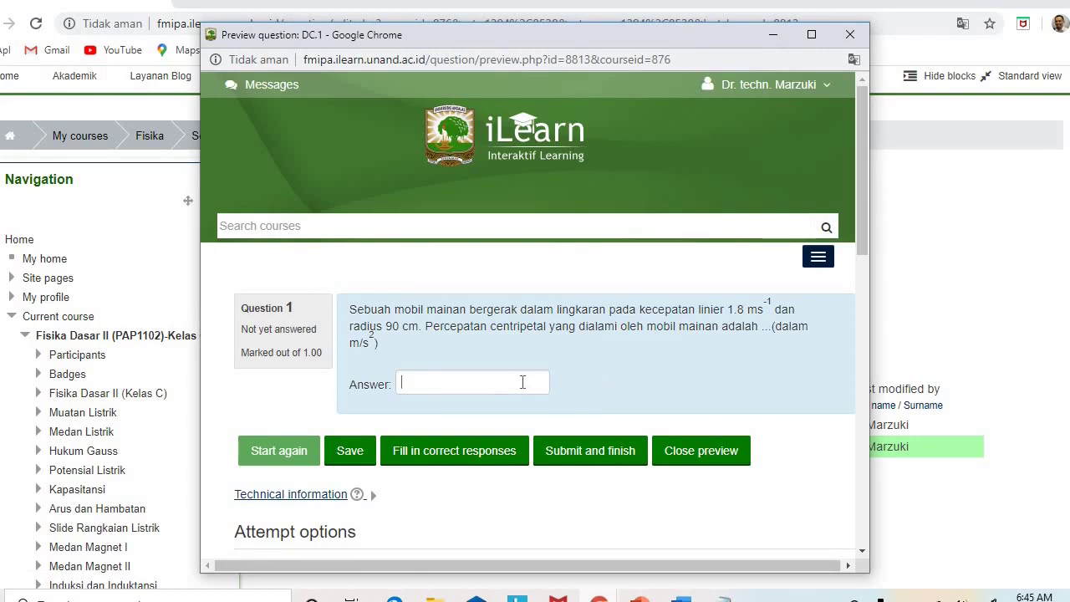
{"action": "type", "text": "3."}
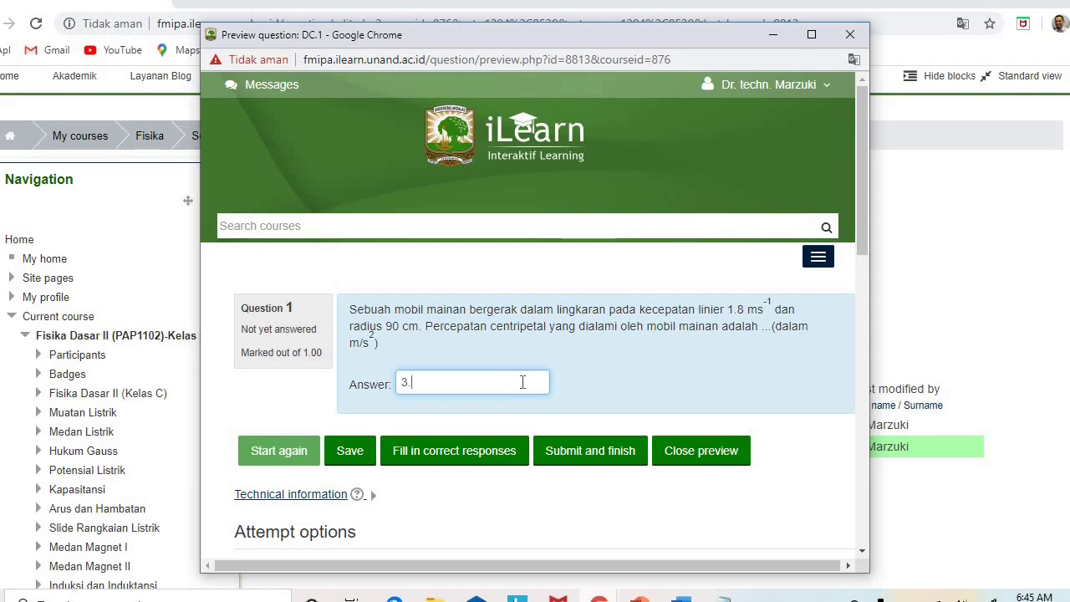
{"action": "type", "text": "7"}
{"action": "left_click", "coordinate": [575, 448]}
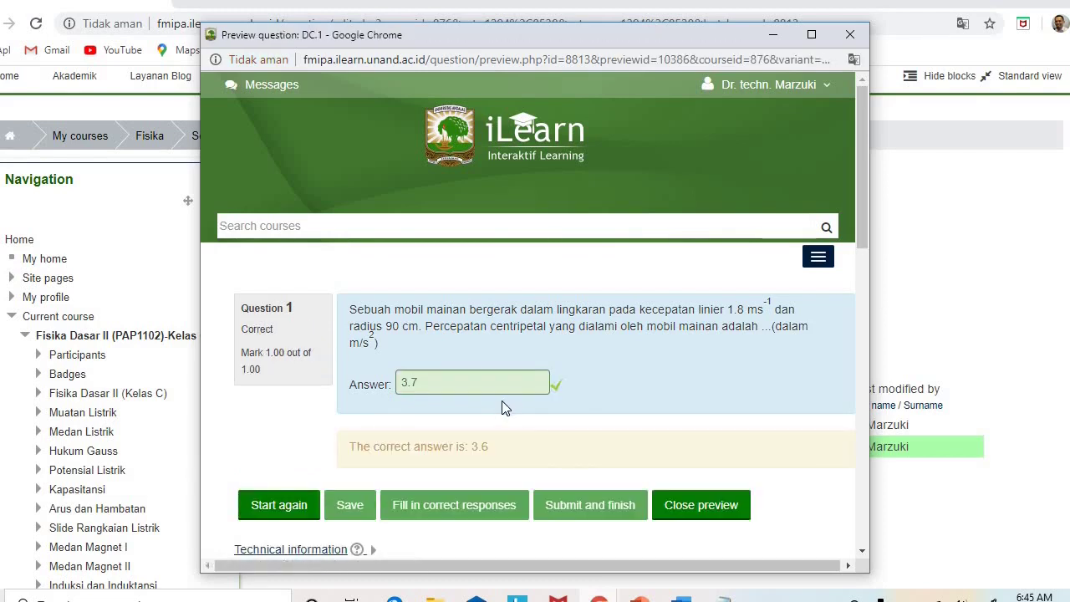
Restart the DC.1 preview, submit 3.8 as an answer outside the tolerance, and close the preview
{"action": "left_click", "coordinate": [292, 511]}
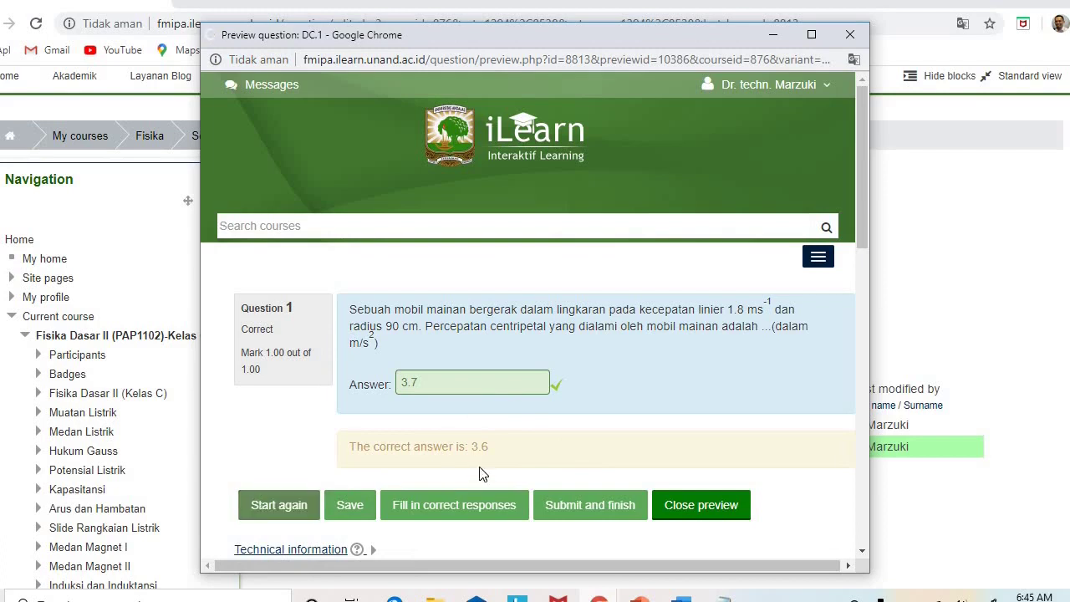
{"action": "left_click", "coordinate": [464, 388]}
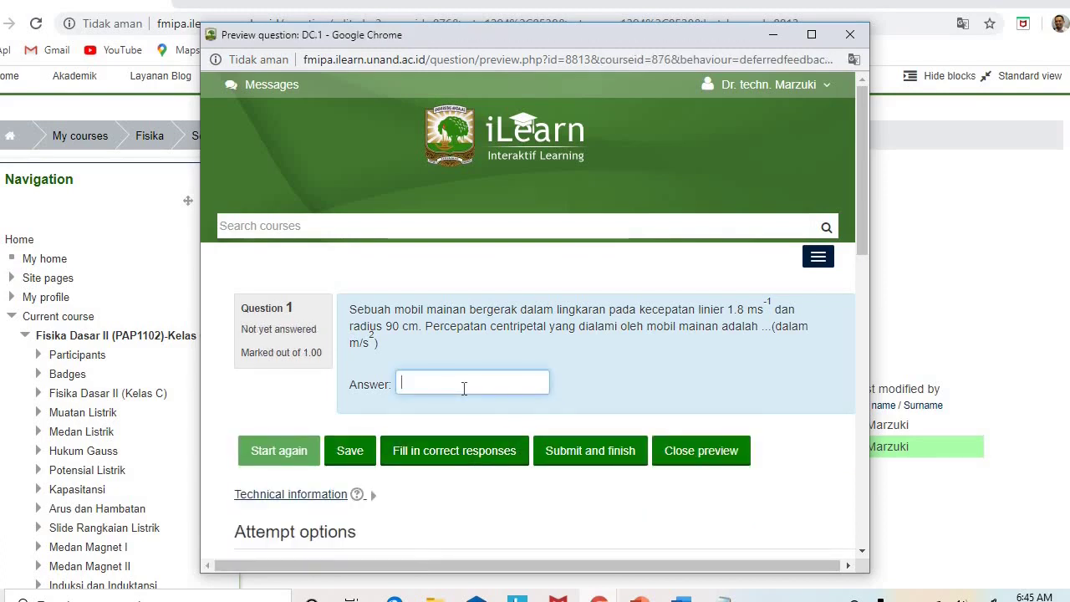
{"action": "type", "text": "3.8"}
{"action": "left_click", "coordinate": [560, 452]}
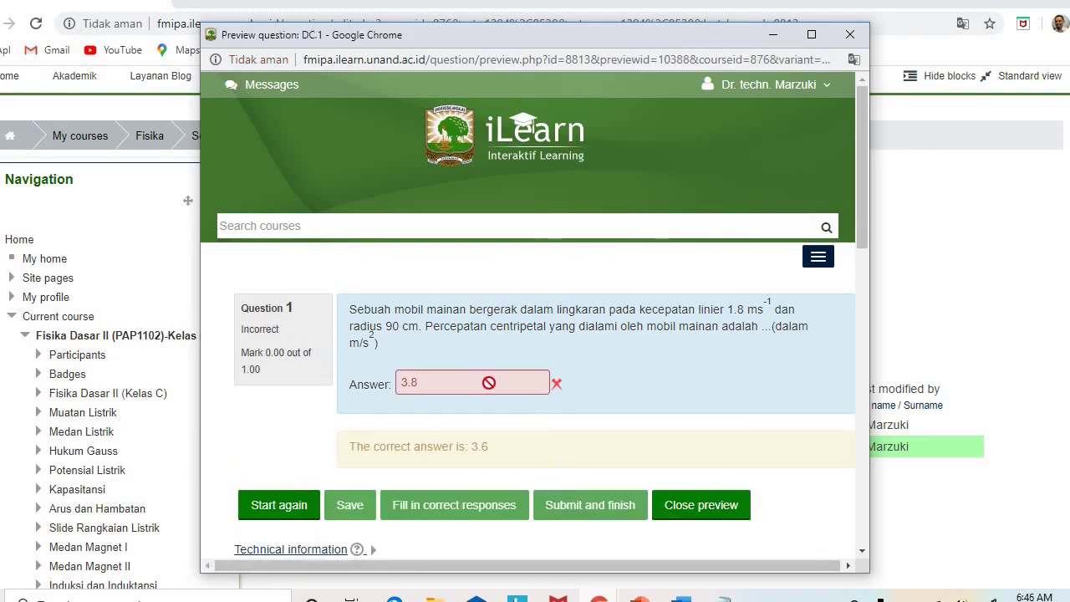
{"action": "left_click", "coordinate": [850, 34]}
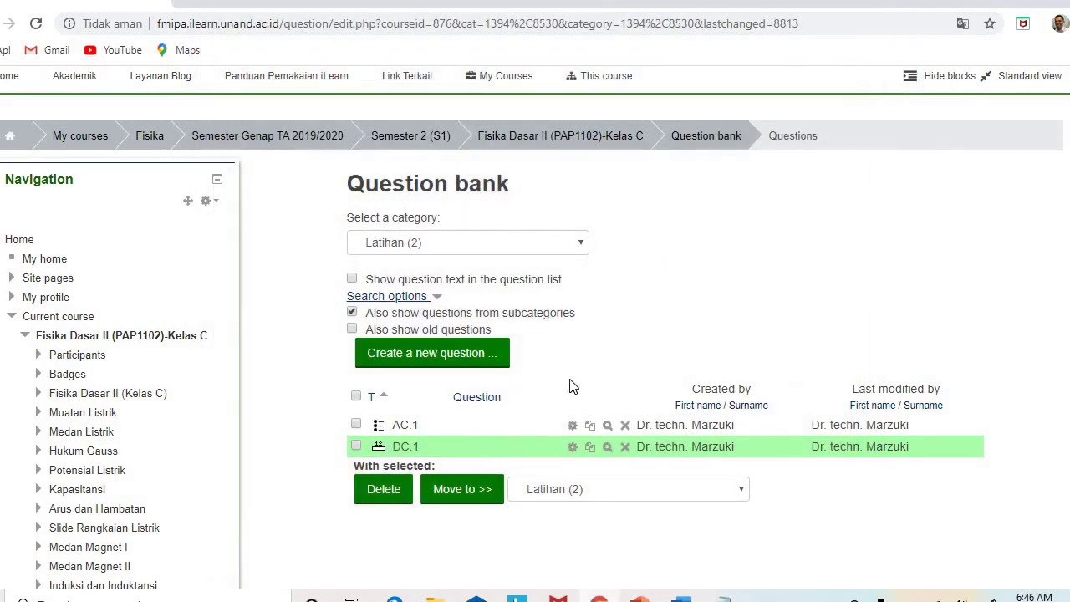
Add a new True/False question to the Latihan category and name it AC.2
{"action": "scroll", "coordinate": [623, 286], "scroll_direction": "down", "scroll_amount": 1}
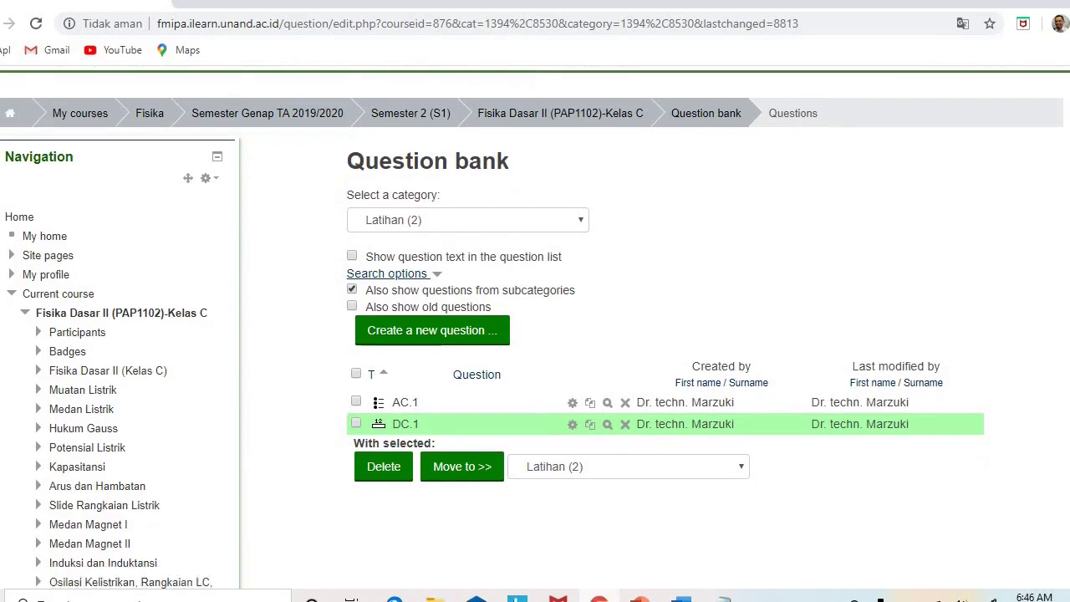
{"action": "left_click", "coordinate": [474, 326]}
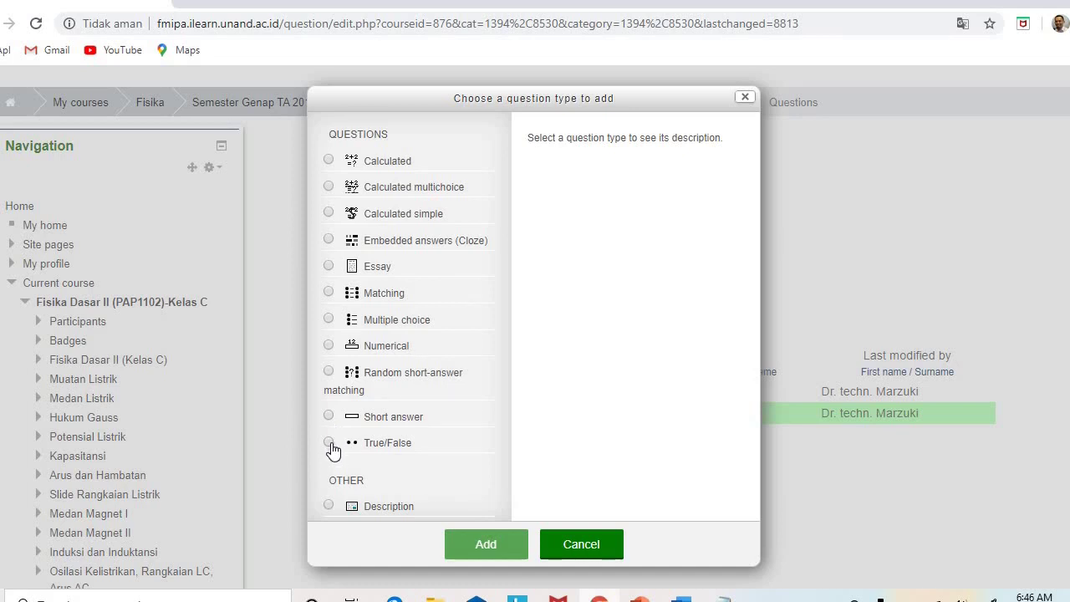
{"action": "left_click", "coordinate": [331, 443]}
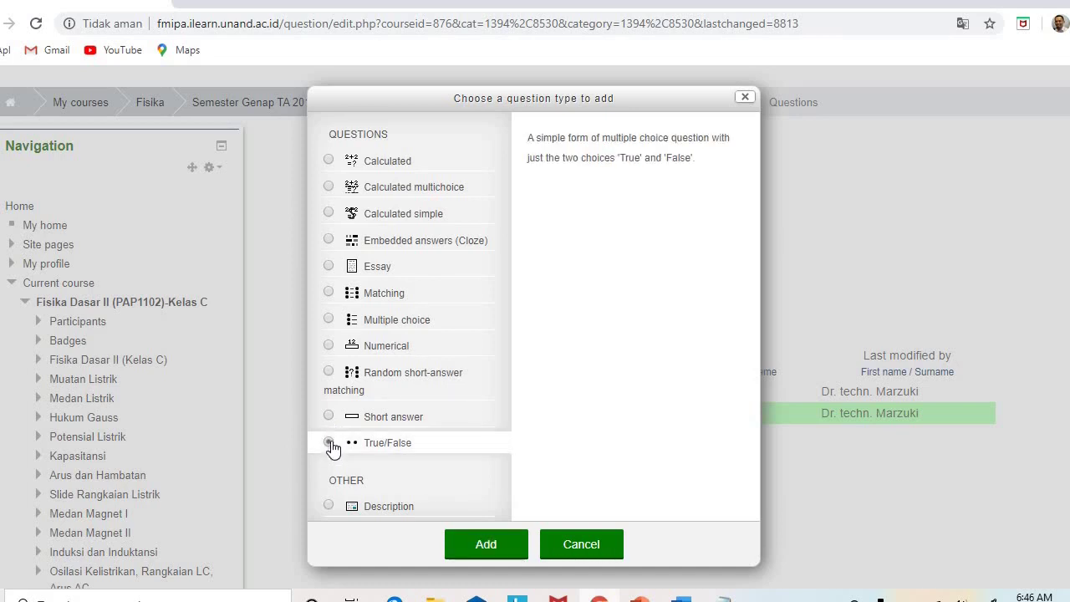
{"action": "left_click", "coordinate": [493, 543]}
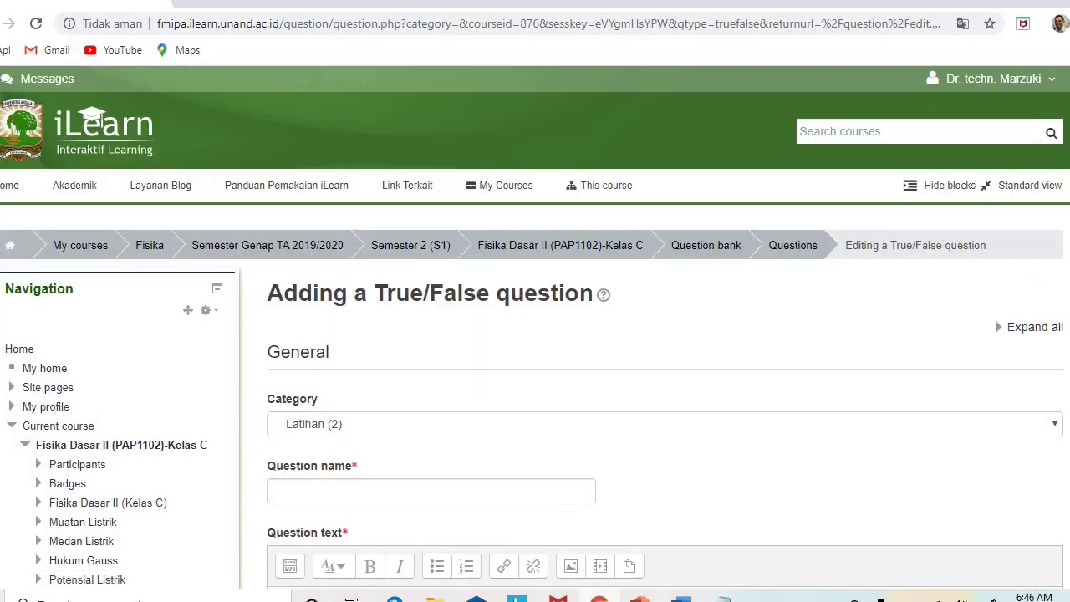
{"action": "scroll", "coordinate": [516, 332], "scroll_direction": "down", "scroll_amount": 2}
{"action": "left_click", "coordinate": [487, 325]}
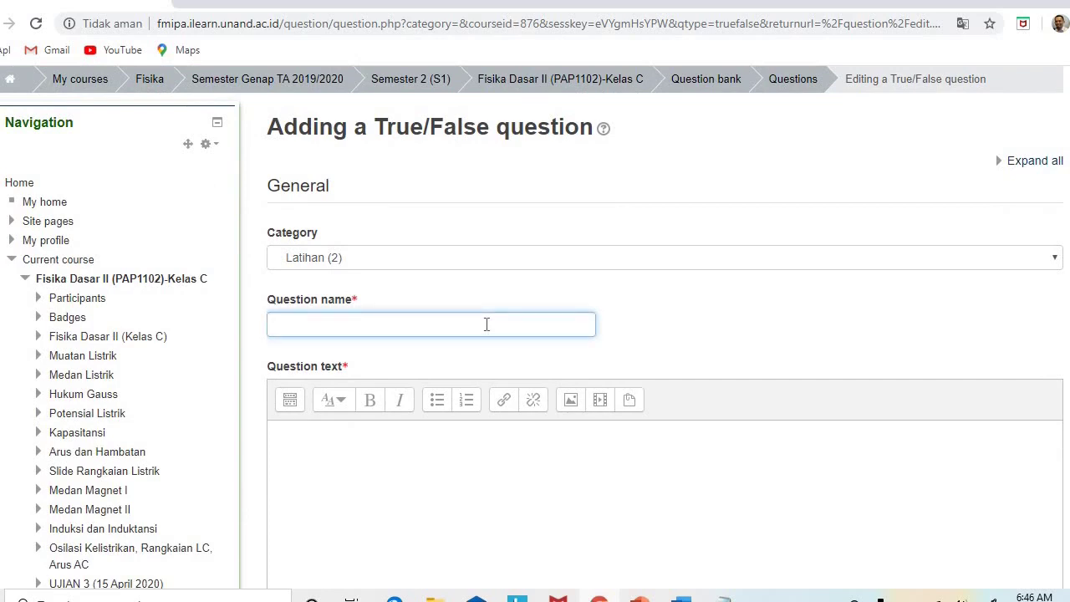
{"action": "type", "text": "AC.3"}
{"action": "key", "text": "BackSpace"}
{"action": "type", "text": "2"}
Try copying question 3 with its picture from Word into the AC.2 question text, and clear the pasted content
{"action": "left_click", "coordinate": [401, 474]}
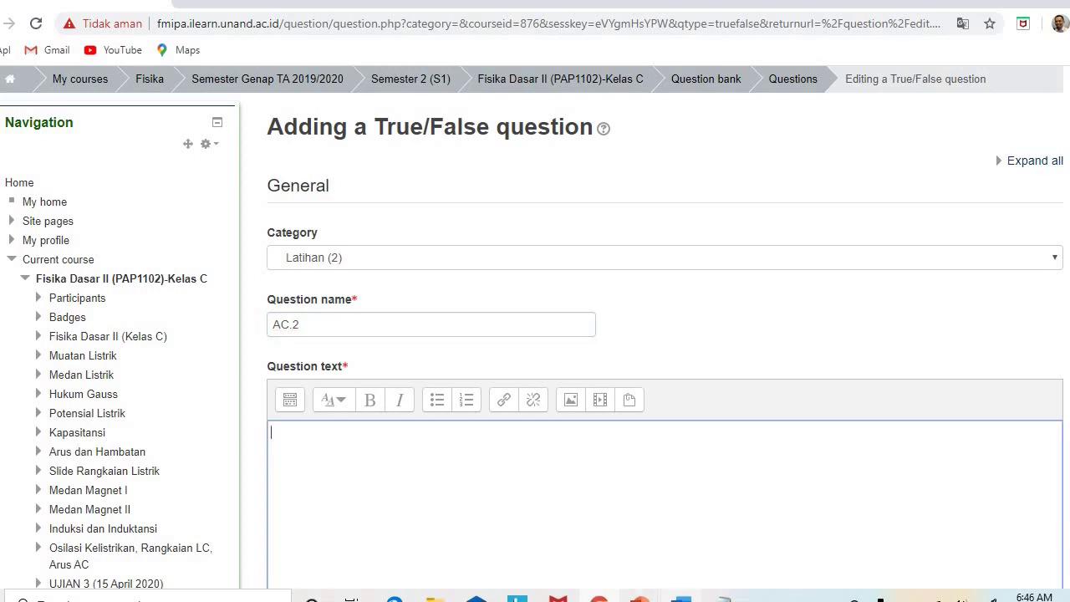
{"action": "left_click", "coordinate": [682, 598]}
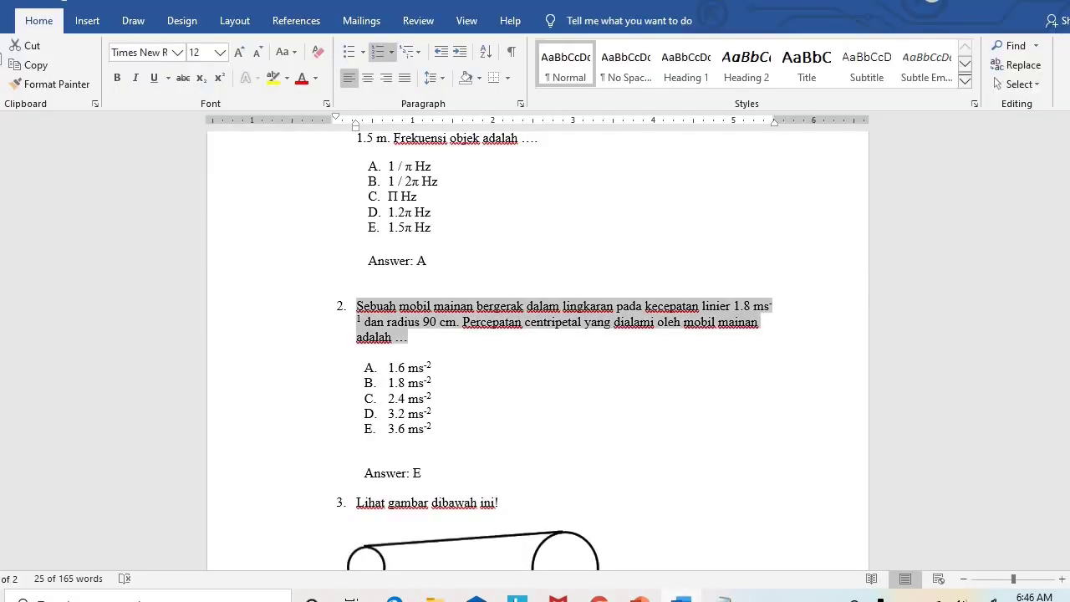
{"action": "scroll", "coordinate": [554, 351], "scroll_direction": "down", "scroll_amount": 5}
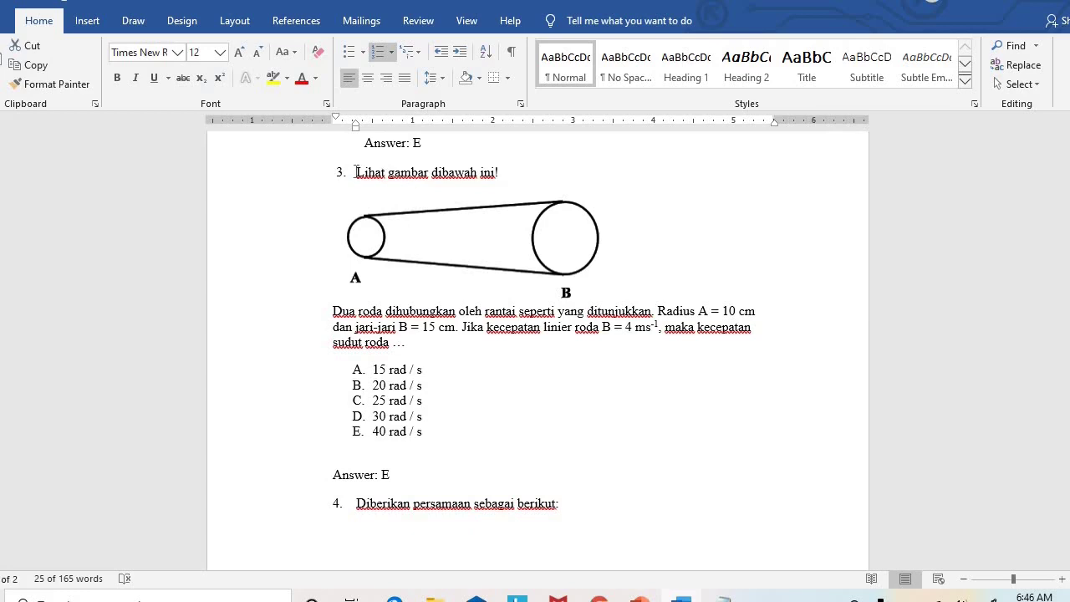
{"action": "left_click_drag", "start_coordinate": [378, 171], "coordinate": [411, 344]}
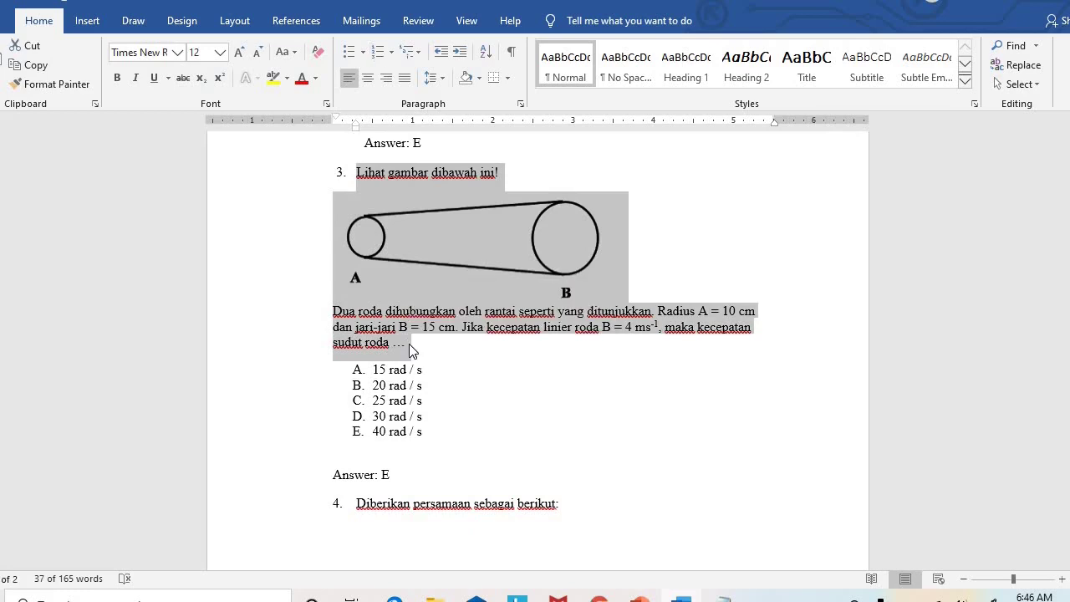
{"action": "left_click", "coordinate": [586, 598]}
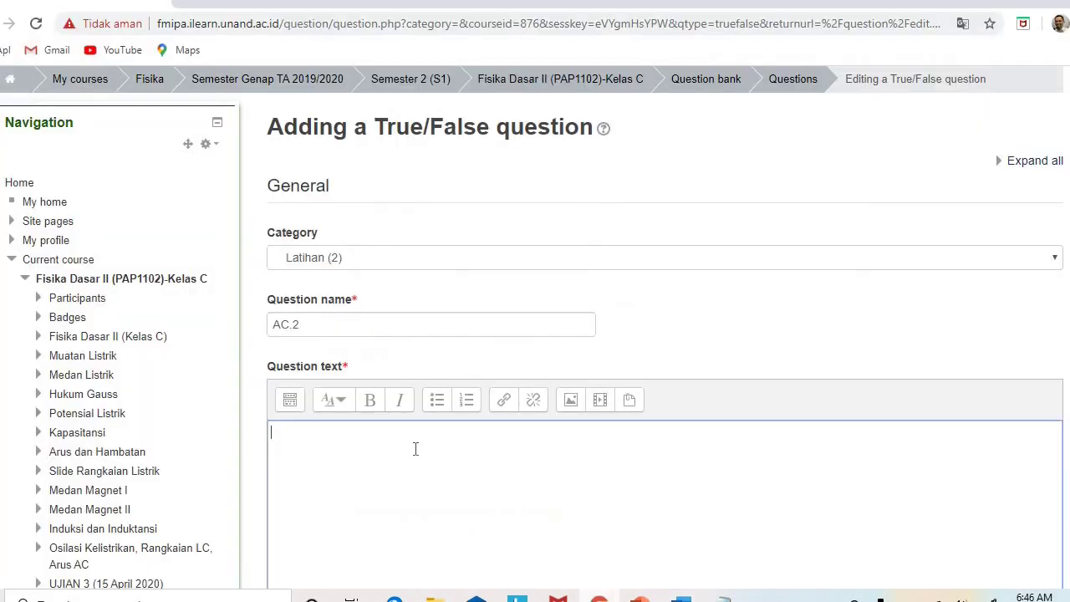
{"action": "type", "text": "Lihat gambar dibawah ini! Soal Fisika Kelas 10 SMA/SMK/MA dan Kunci Jawabannya Dua roda dihubungkan oleh rantai seperti yang ditunjukkan. Radius A = 10 cm dan jari-jari B = 15 cm. Jika kecepatan linier roda B = 4 ms-1, maka kecepatan sudut roda …"}
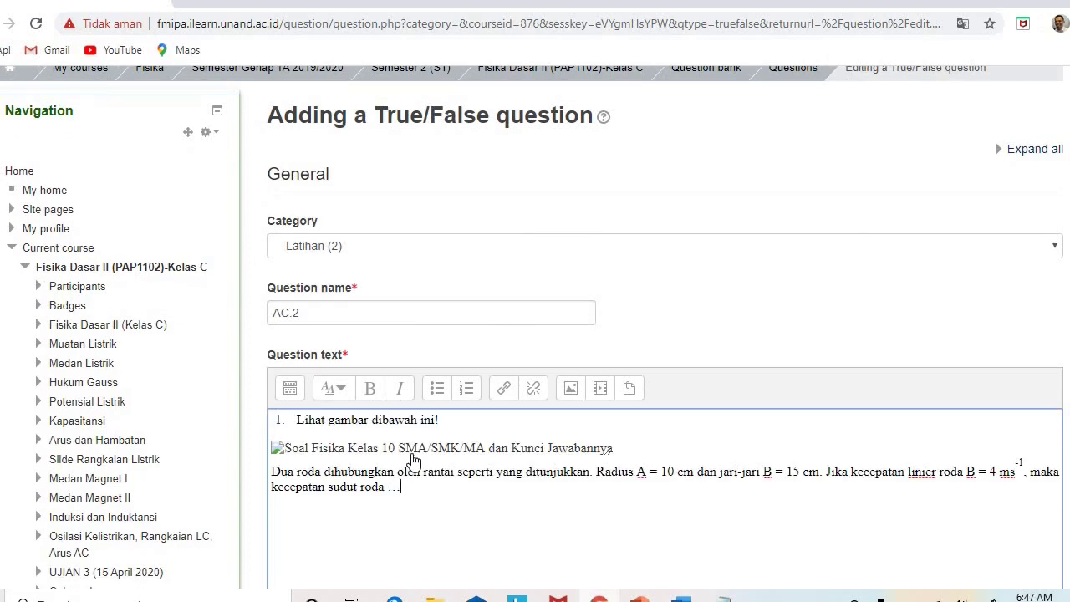
{"action": "left_click_drag", "start_coordinate": [433, 495], "coordinate": [268, 423]}
{"action": "key", "text": "BackSpace"}
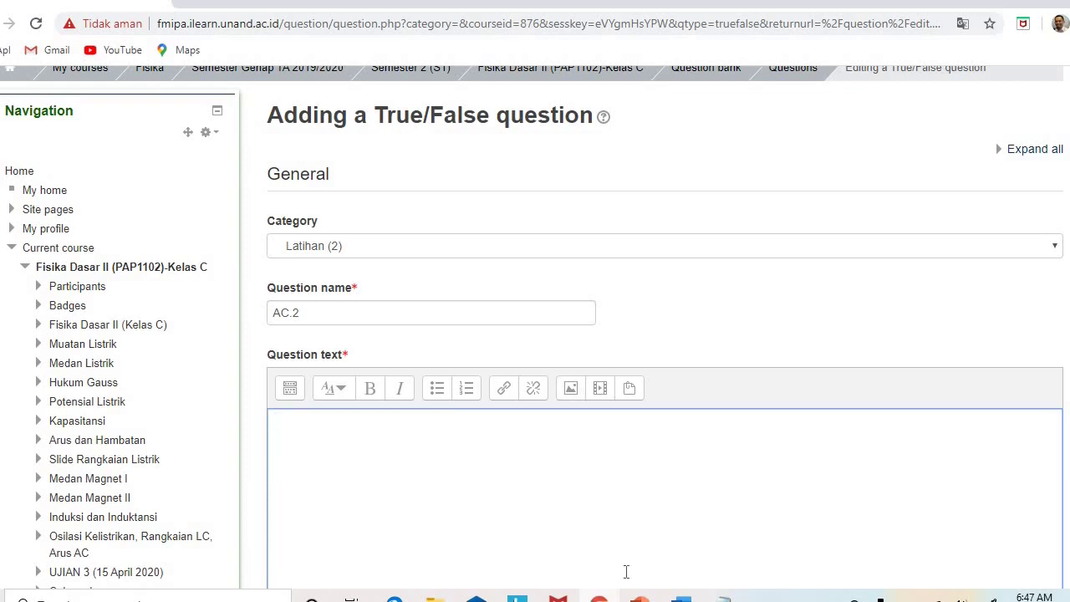
Copy only the sentence "Lihat gambar dibawah ini!" from question 3 in Word into Notepad and remove its list number
{"action": "key", "text": "alt+Tab"}
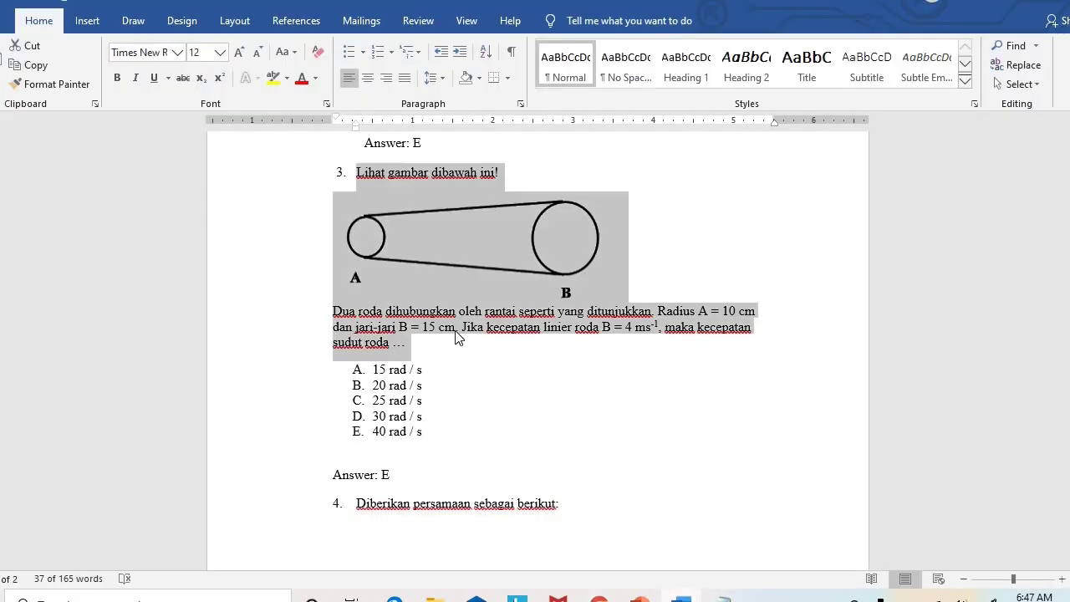
{"action": "left_click", "coordinate": [358, 175]}
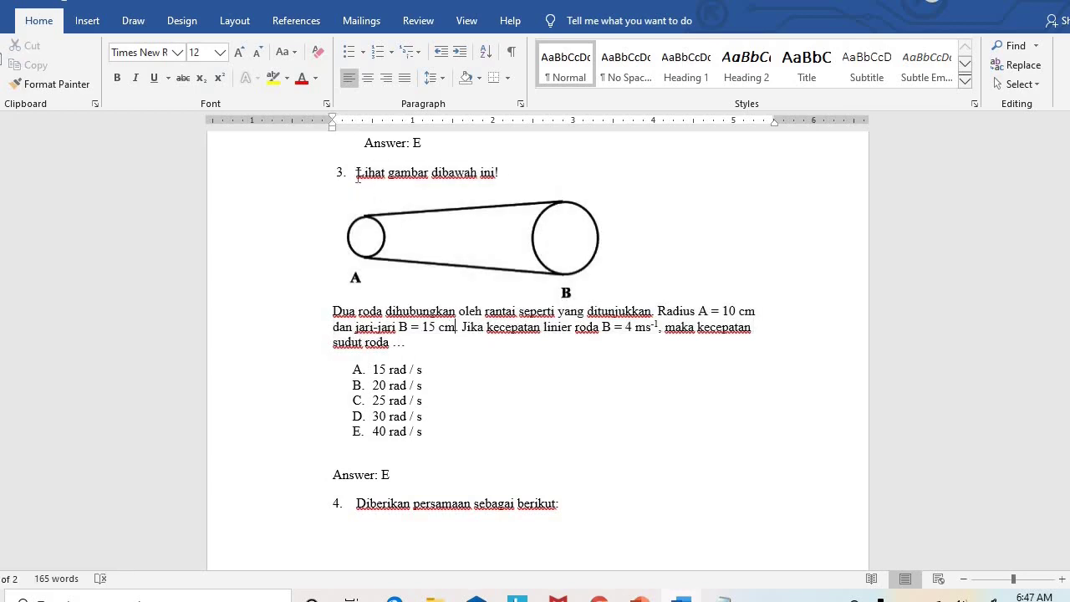
{"action": "left_click_drag", "start_coordinate": [358, 177], "coordinate": [498, 172]}
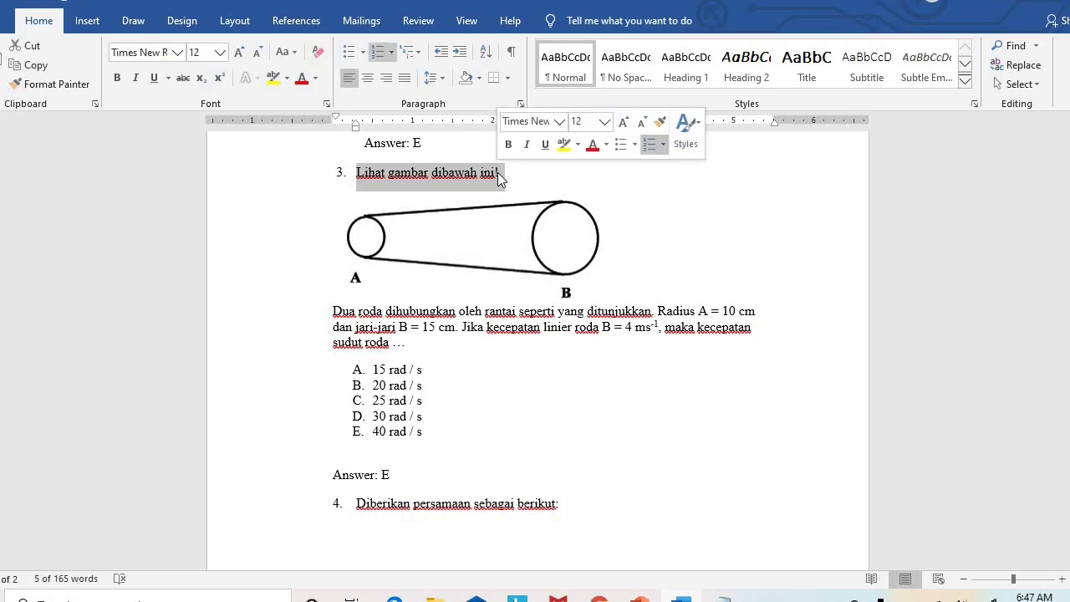
{"action": "left_click", "coordinate": [724, 599]}
{"action": "type", "text": "3.\tLihat gambar dibawah ini!"}
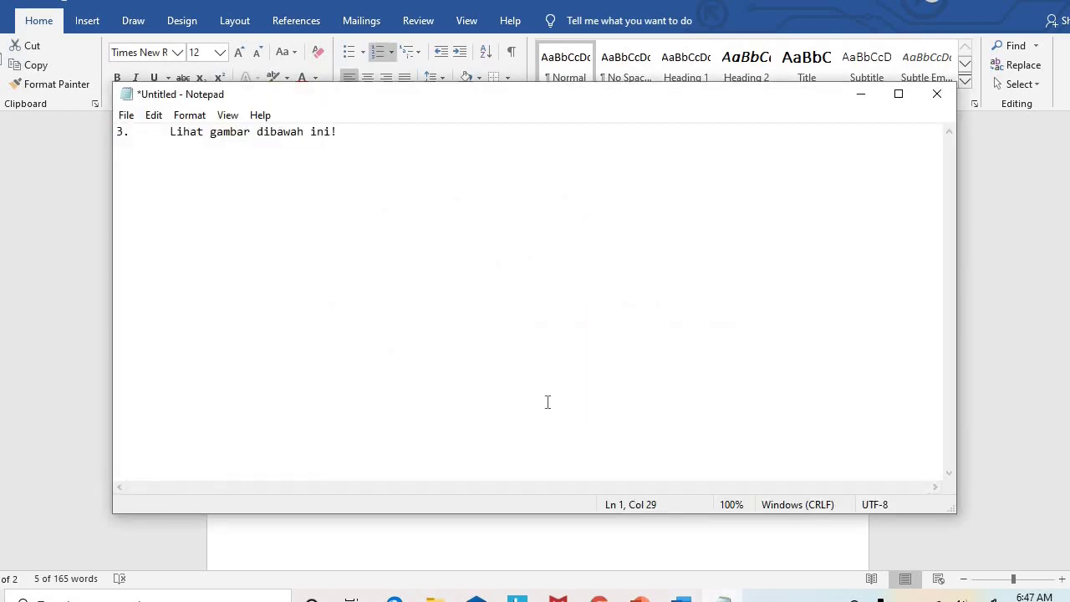
{"action": "left_click", "coordinate": [168, 132]}
{"action": "left_click", "coordinate": [116, 131], "text": "shift"}
{"action": "key", "text": "BackSpace"}
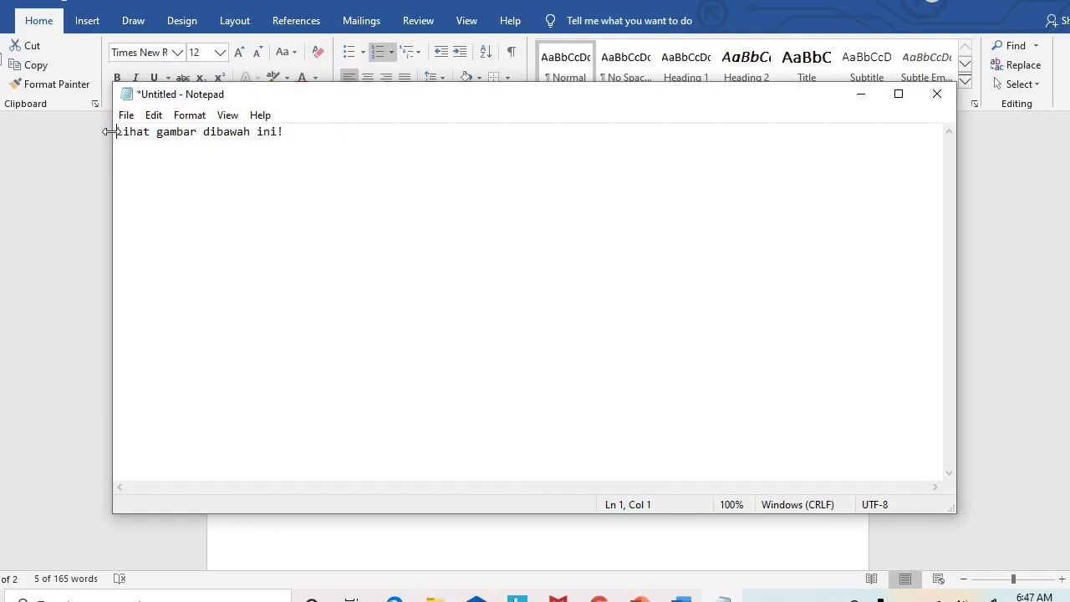
Copy the cleaned sentence from Notepad into the AC.2 question text in the browser
{"action": "key", "text": "shift+End"}
{"action": "key", "text": "ctrl+c"}
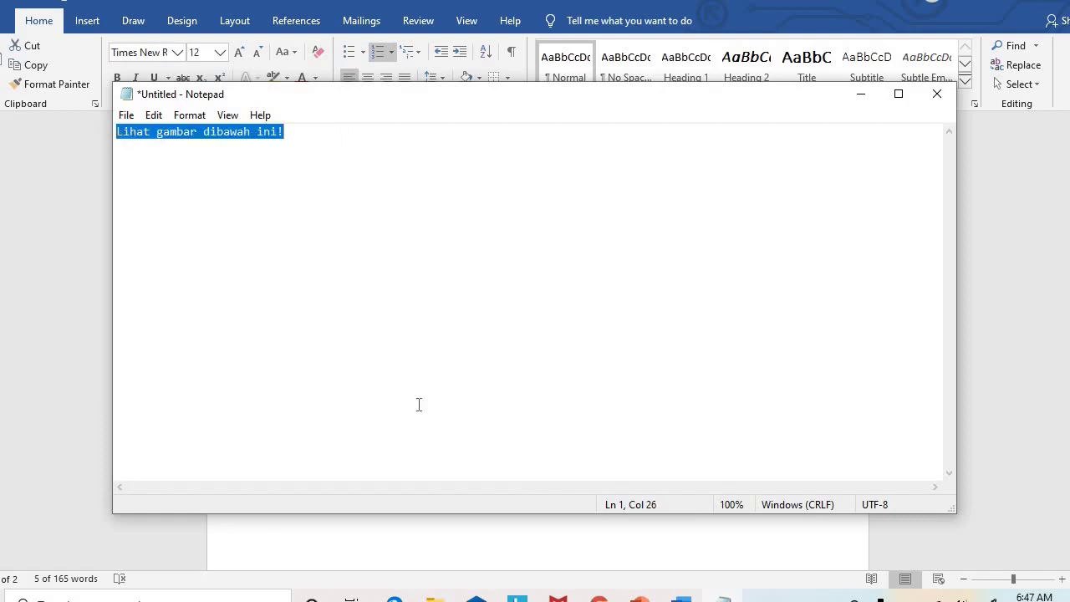
{"action": "left_click", "coordinate": [599, 598]}
{"action": "left_click", "coordinate": [440, 440]}
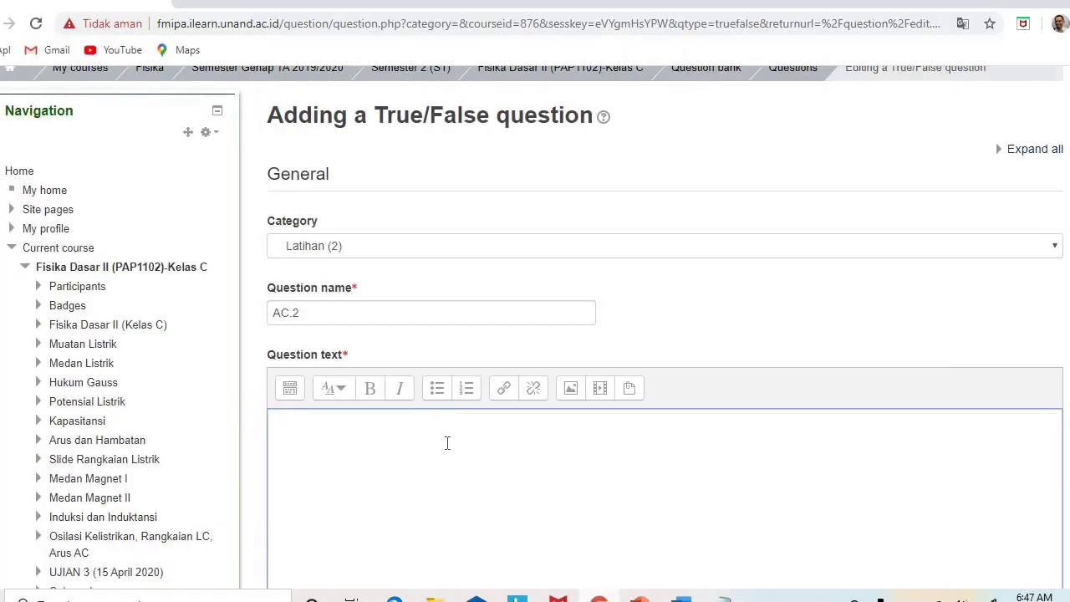
{"action": "key", "text": "ctrl+v"}
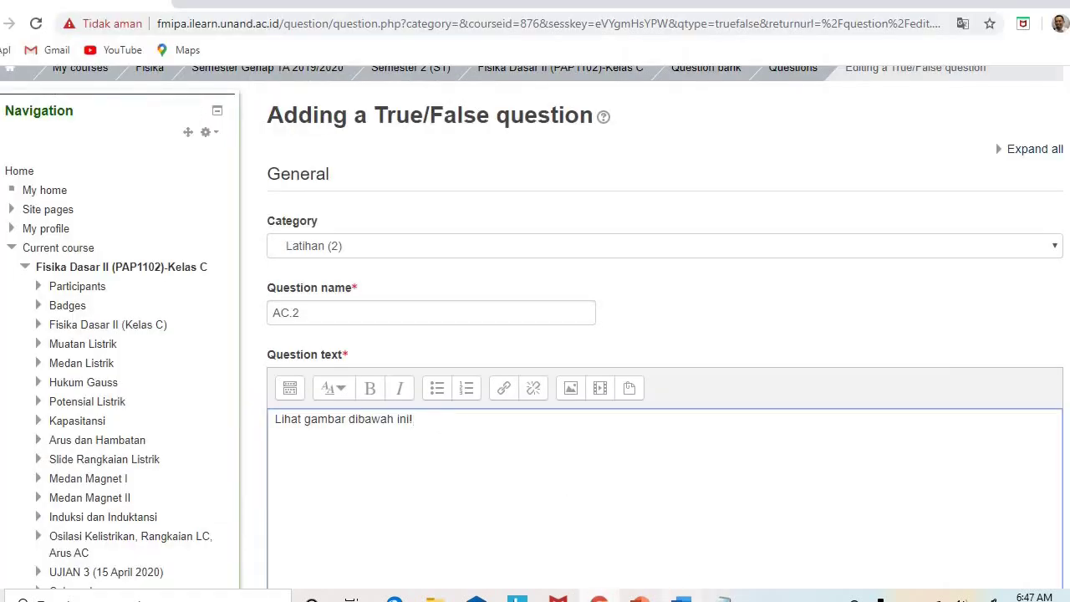
Copy the two-wheel picture of question 3 from Word, open Paint, and paste it onto the canvas
{"action": "key", "text": "alt+Tab"}
{"action": "left_click", "coordinate": [515, 235]}
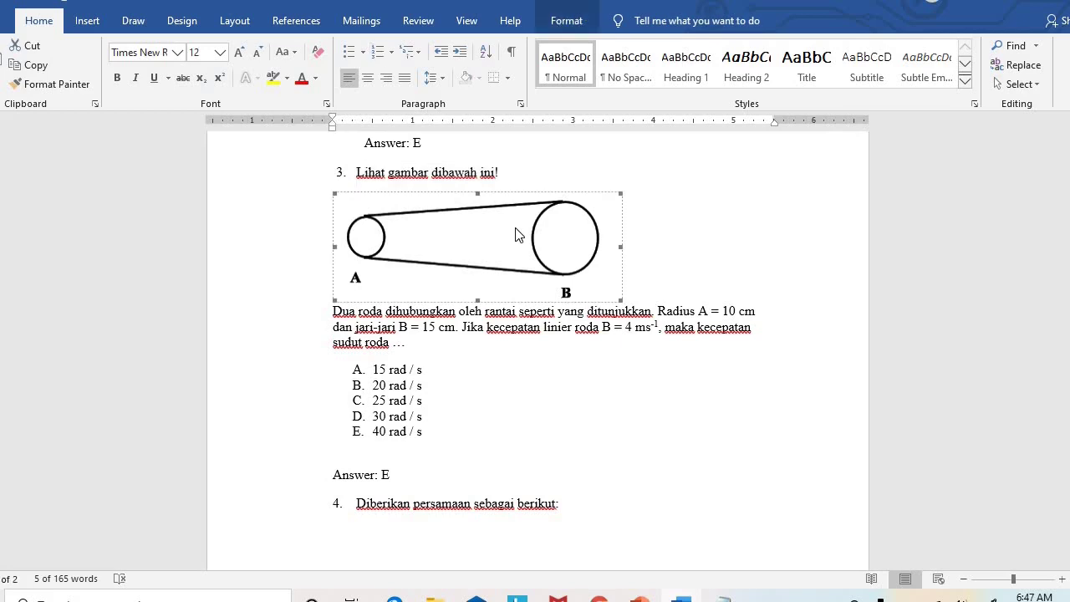
{"action": "left_click", "coordinate": [134, 595]}
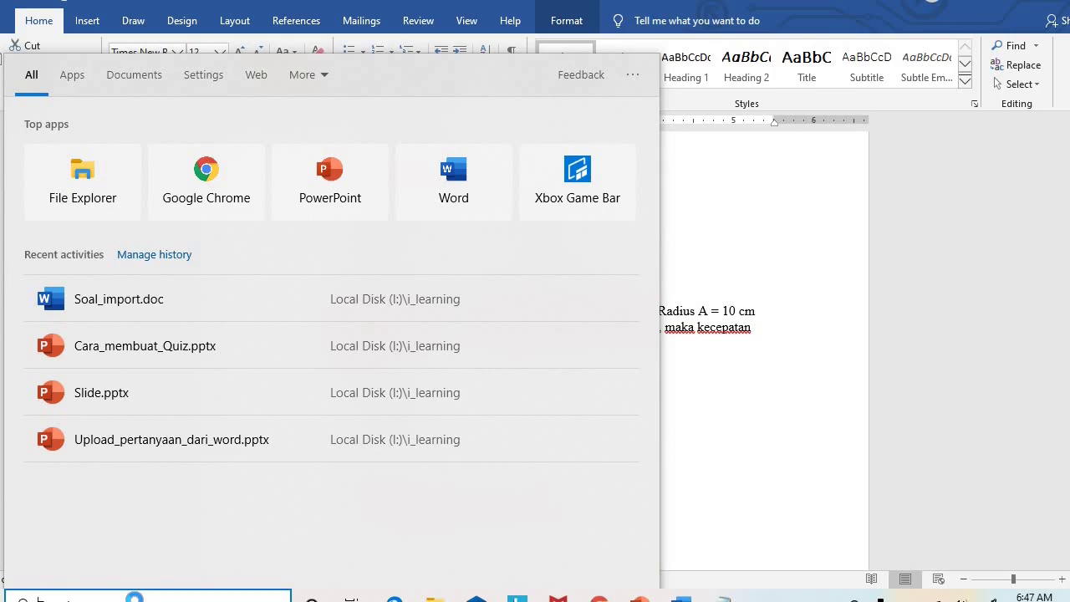
{"action": "type", "text": "pain"}
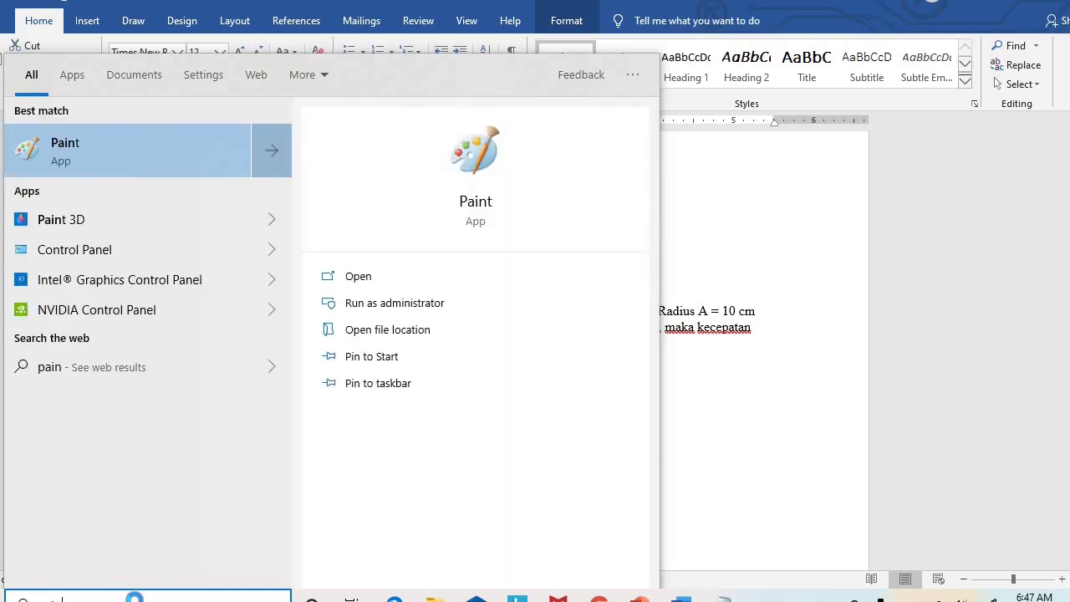
{"action": "left_click", "coordinate": [106, 163]}
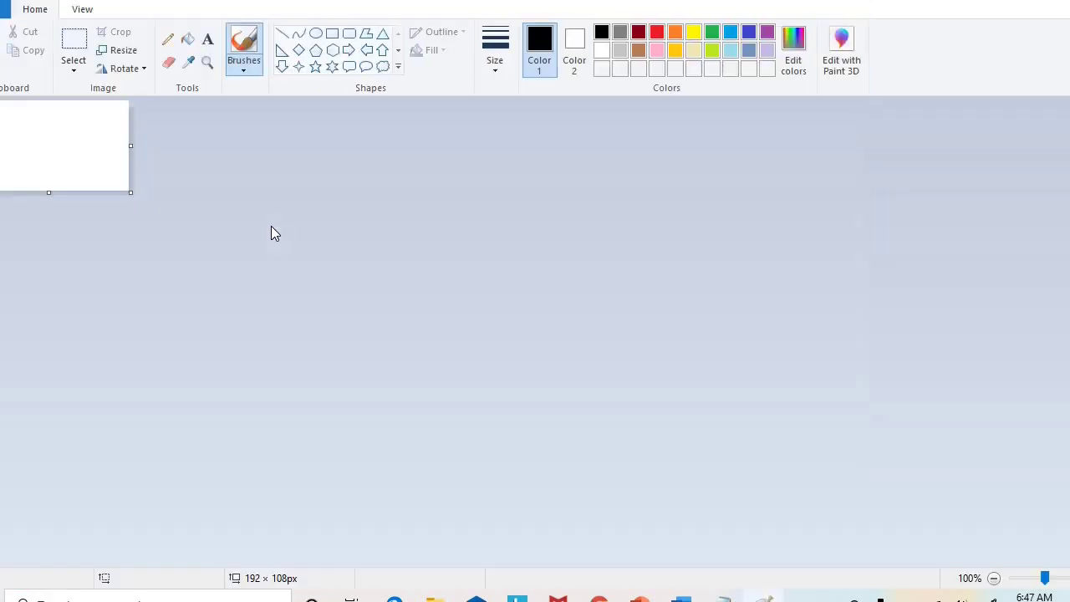
{"action": "key", "text": "ctrl+v"}
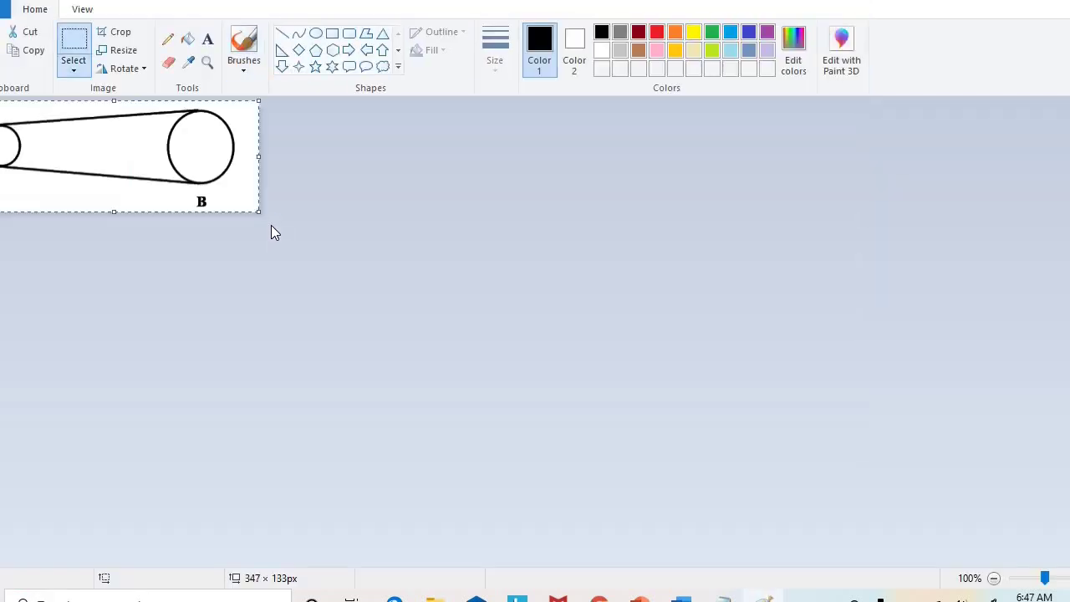
{"action": "left_click", "coordinate": [123, 36]}
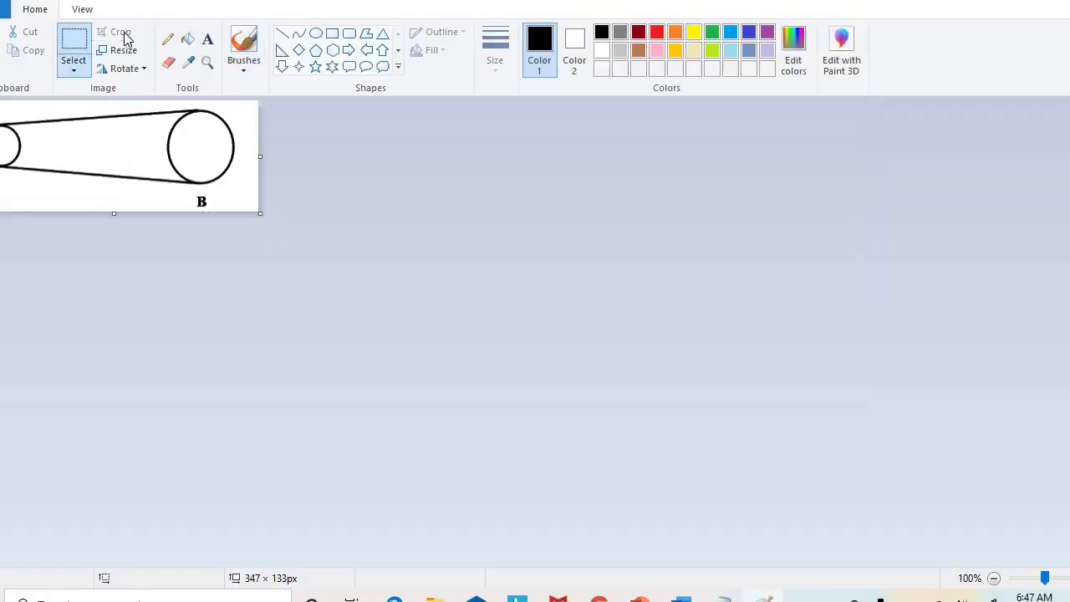
Save the wheel picture as a PNG file named gambar2 in the Downloads folder
{"action": "left_click", "coordinate": [5, 9]}
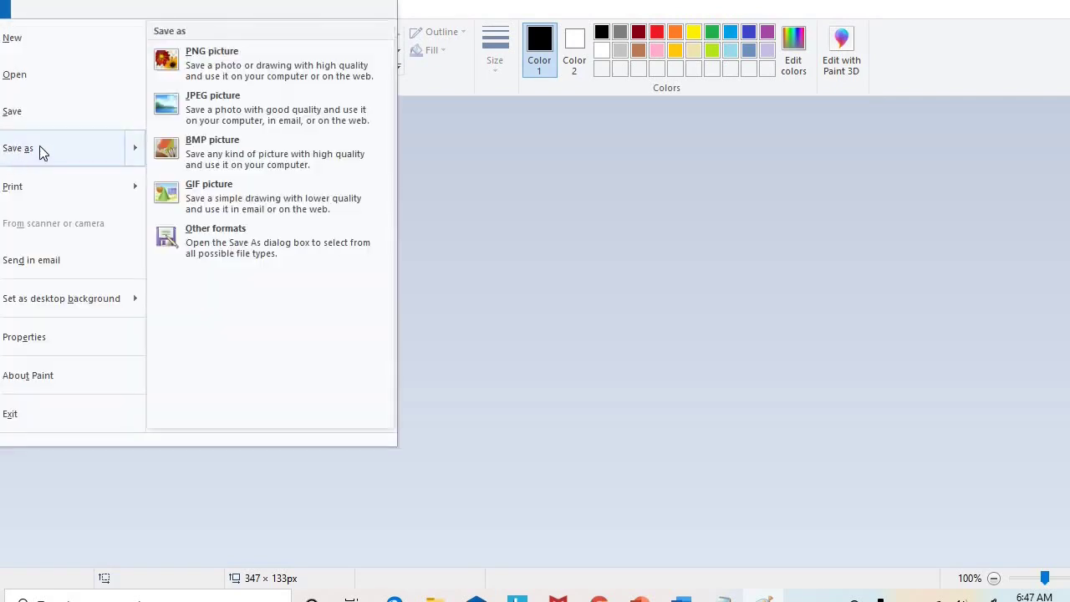
{"action": "left_click", "coordinate": [39, 149]}
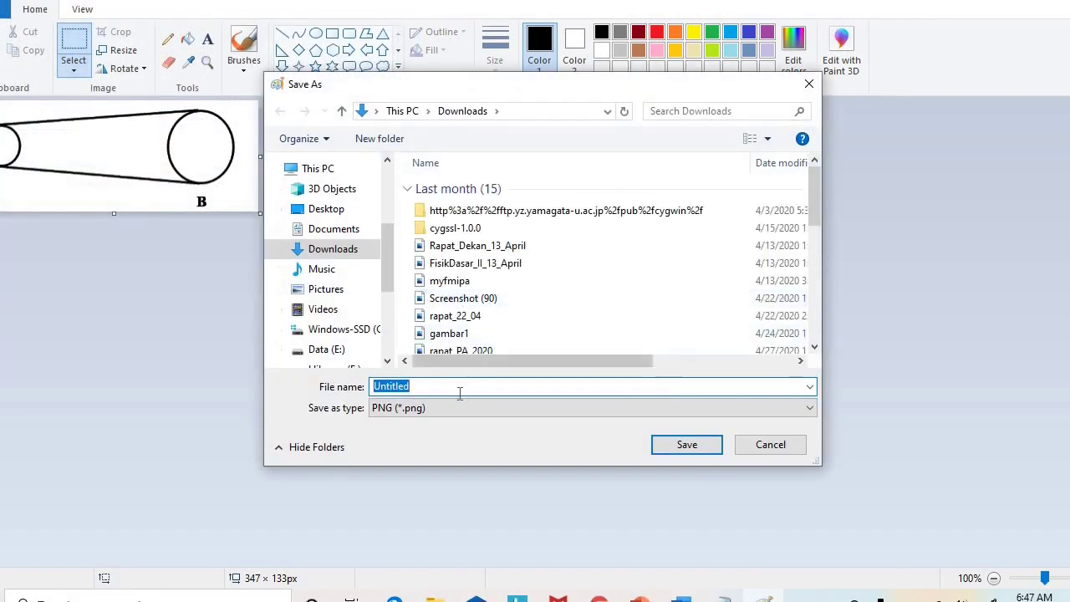
{"action": "type", "text": "gabar"}
{"action": "key", "text": "BackSpace"}
{"action": "key", "text": "BackSpace"}
{"action": "key", "text": "BackSpace"}
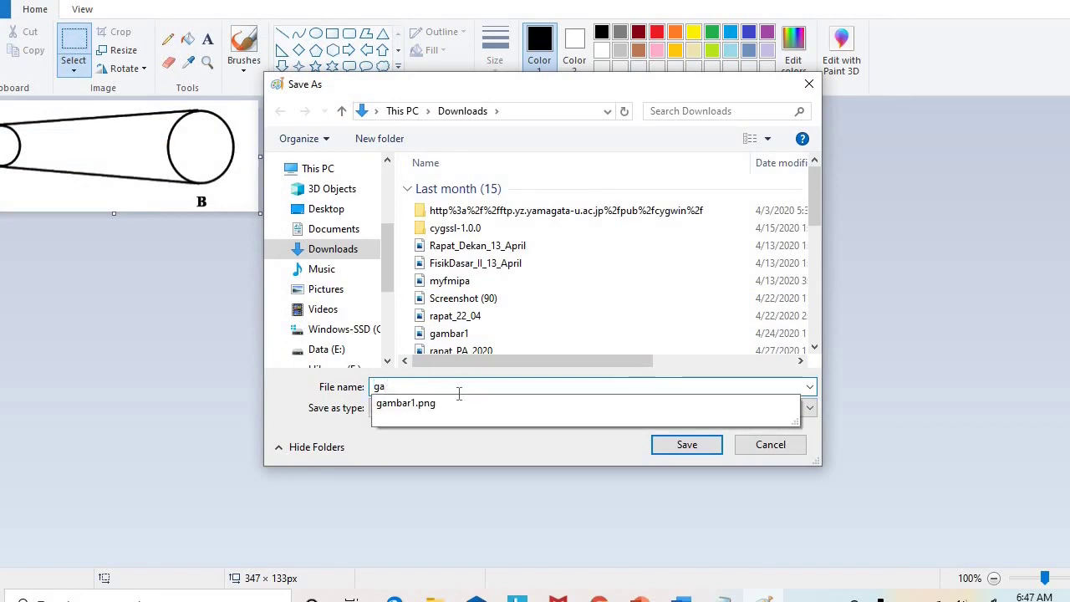
{"action": "type", "text": "mbar2"}
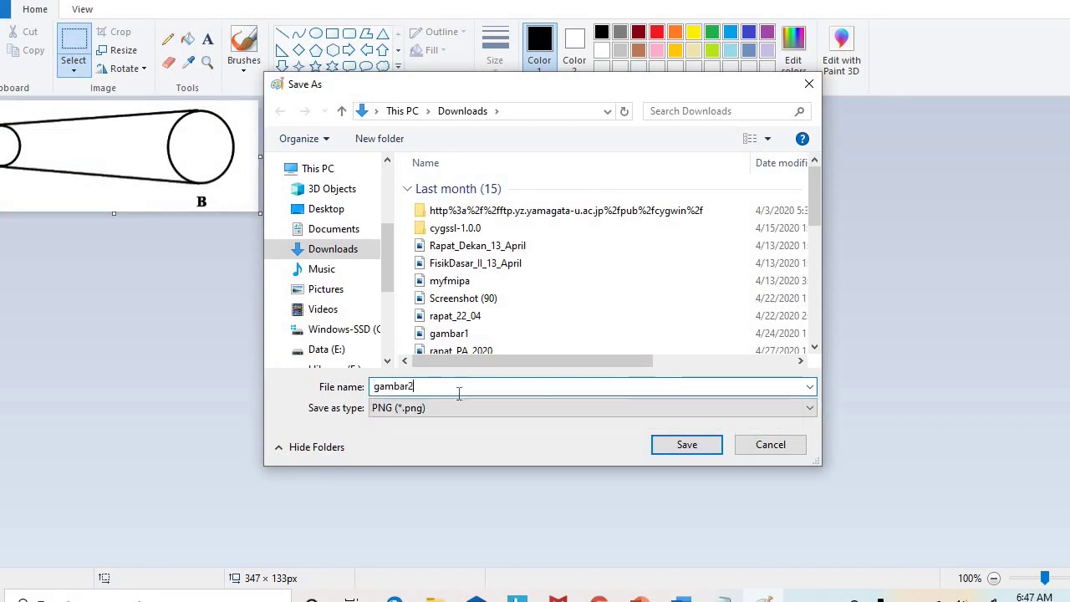
{"action": "left_click", "coordinate": [681, 445]}
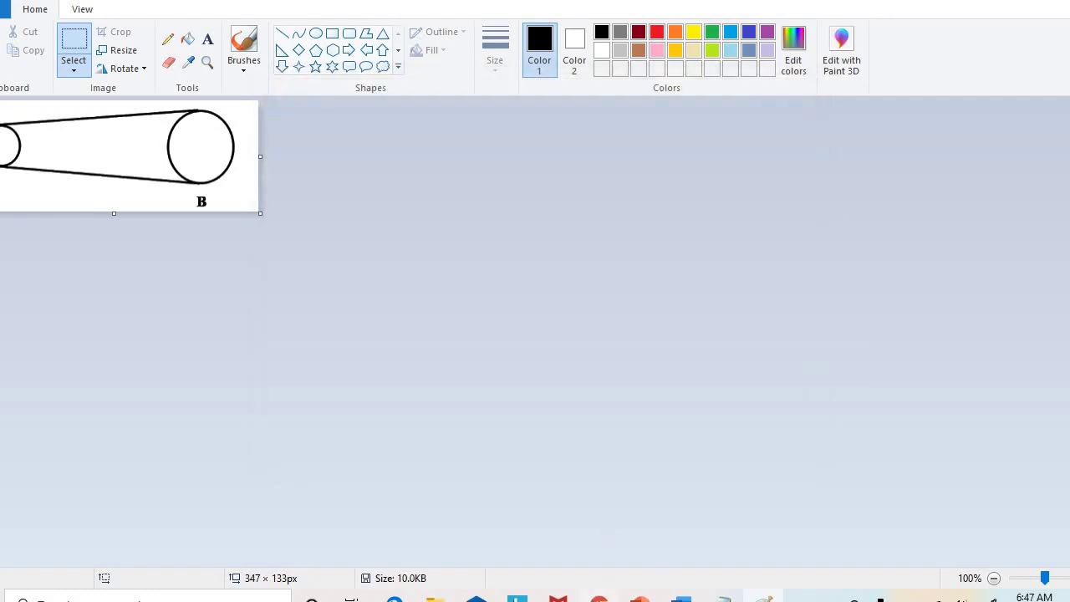
Return to the AC.2 form in the browser and upload gambar2.png from Downloads as an image for a new line below the sentence
{"action": "left_click", "coordinate": [599, 597]}
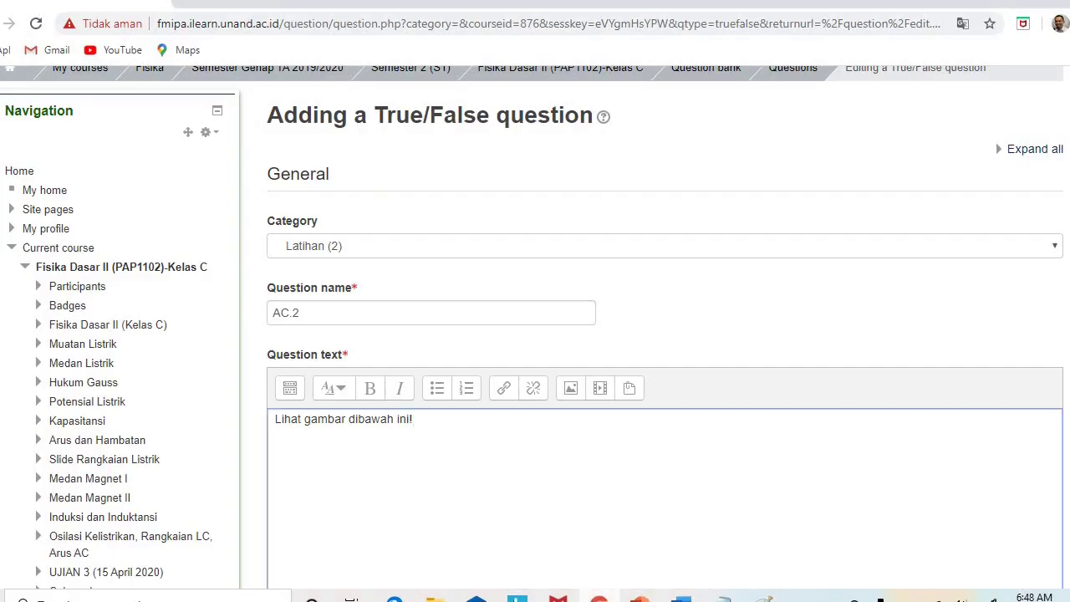
{"action": "scroll", "coordinate": [535, 334], "scroll_direction": "down", "scroll_amount": 1}
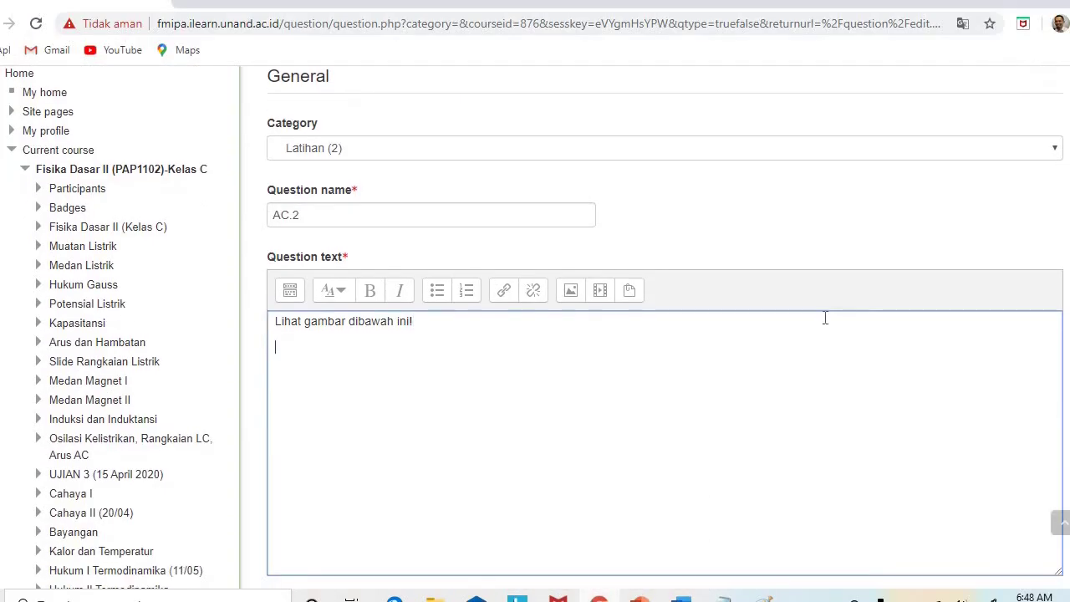
{"action": "left_click", "coordinate": [572, 290]}
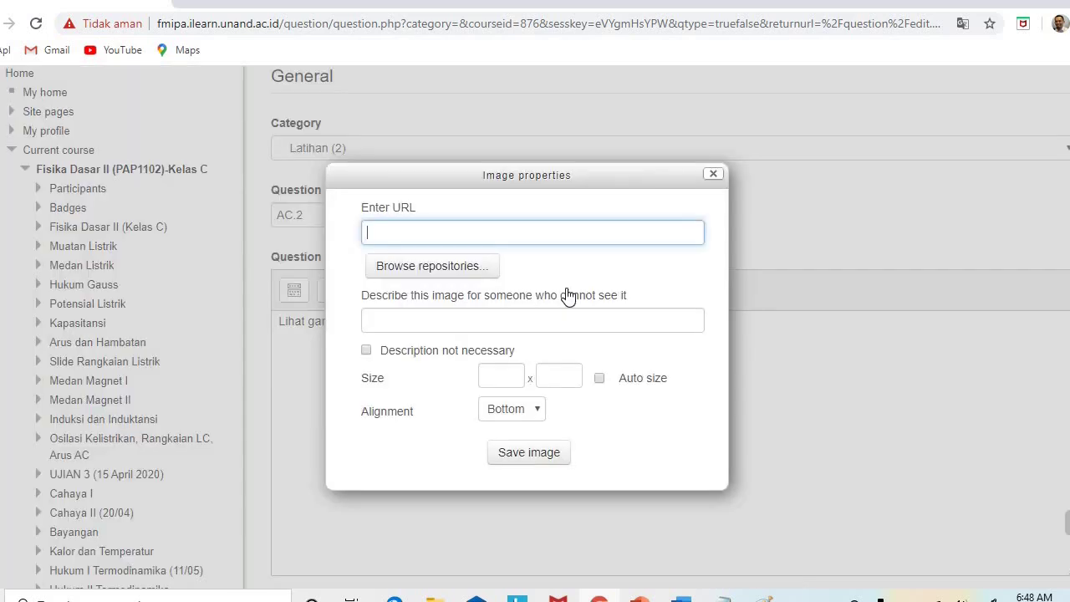
{"action": "left_click", "coordinate": [440, 269]}
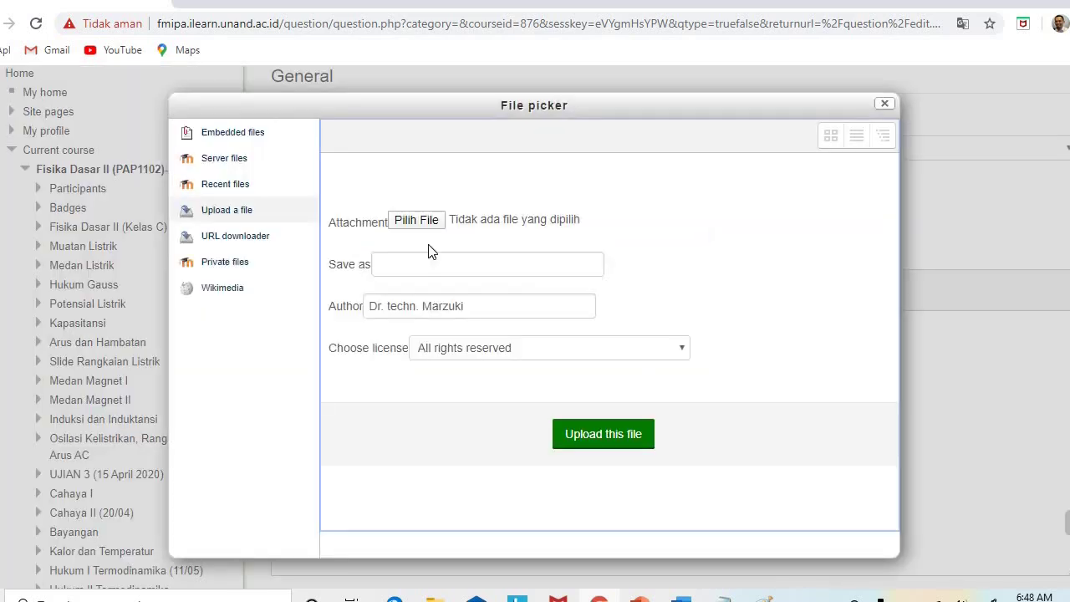
{"action": "left_click", "coordinate": [422, 220]}
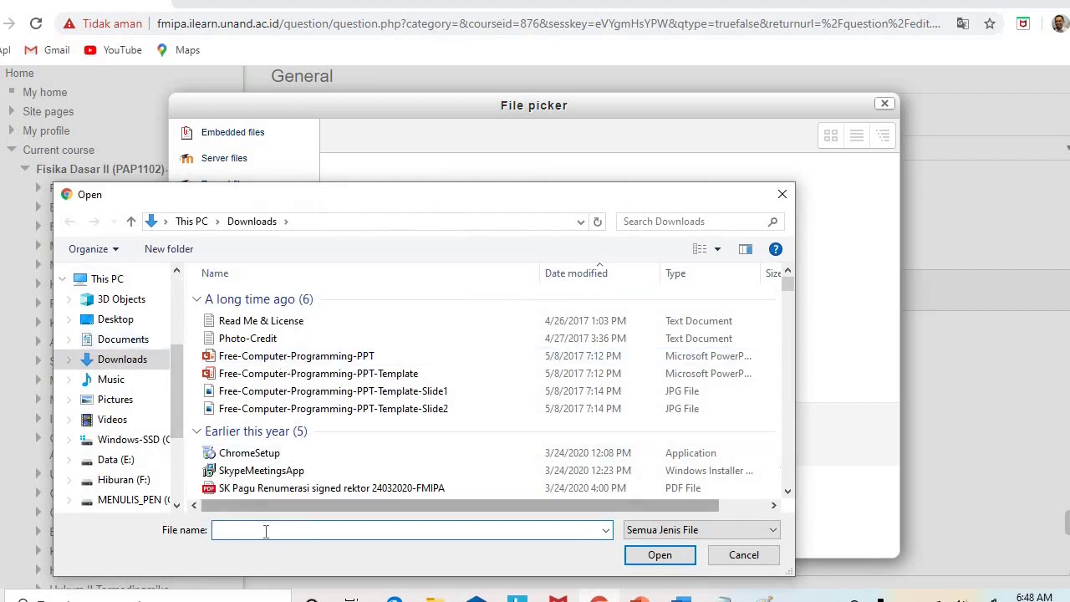
{"action": "type", "text": "gamb"}
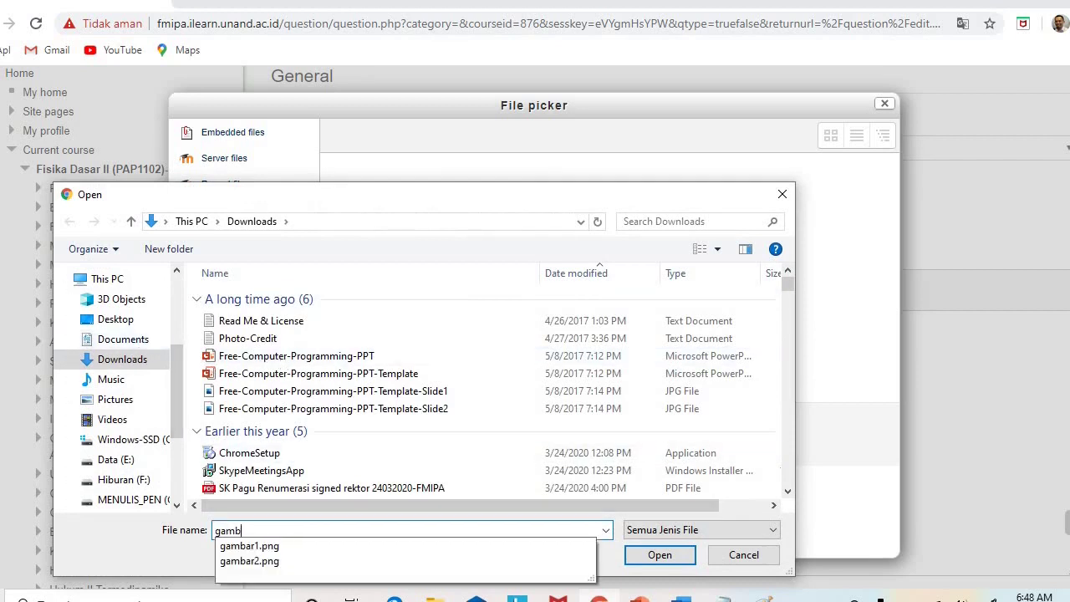
{"action": "left_click", "coordinate": [275, 562]}
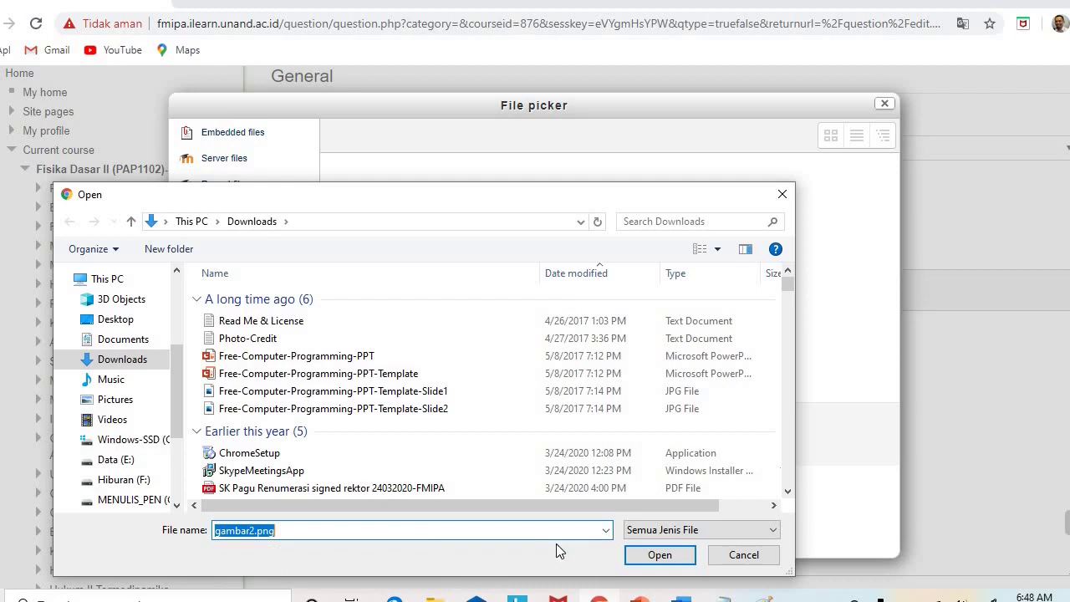
{"action": "left_click", "coordinate": [658, 557]}
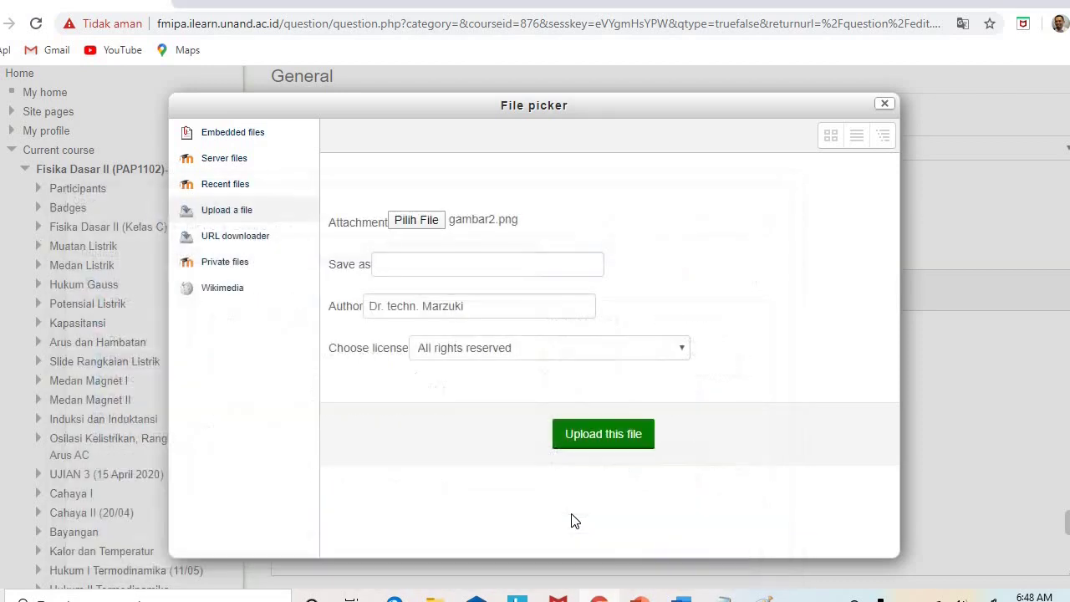
{"action": "left_click", "coordinate": [587, 436]}
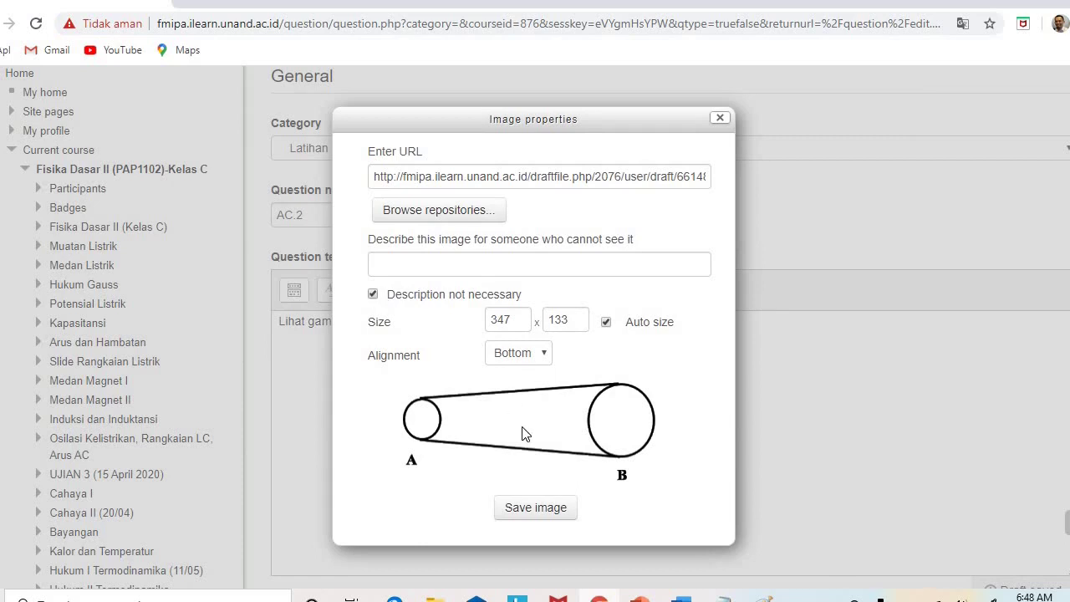
Insert the uploaded wheel picture into the AC.2 question text and start a new line below it
{"action": "left_click", "coordinate": [529, 507]}
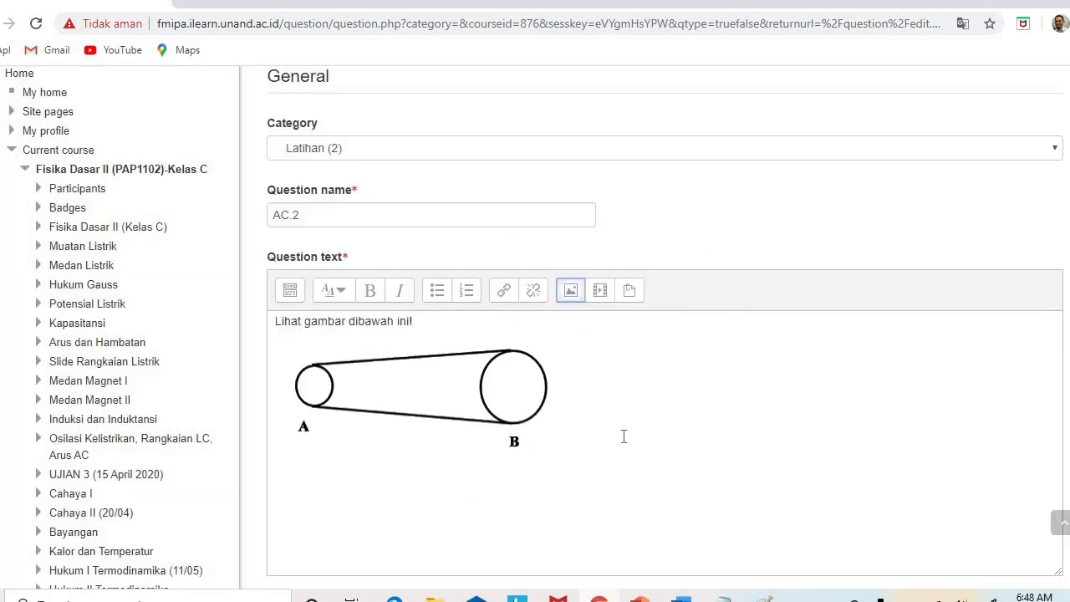
{"action": "left_click", "coordinate": [594, 438]}
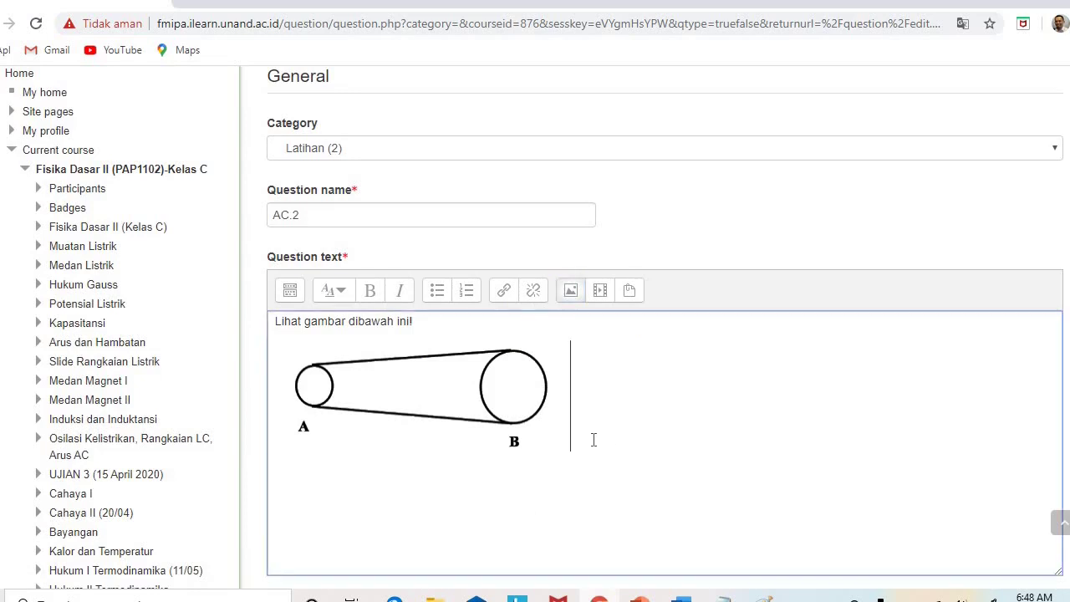
{"action": "key", "text": "Return"}
Switch to Word, copy the question 3 paragraph below the wheel picture, and replace the text in Notepad with it
{"action": "left_click", "coordinate": [682, 597]}
{"action": "left_click", "coordinate": [377, 313]}
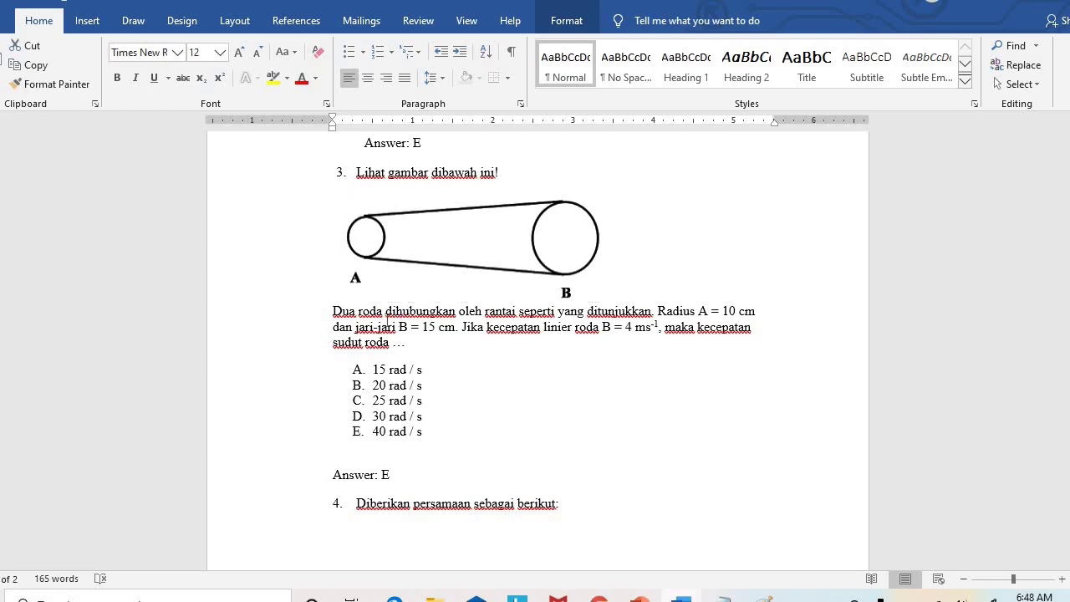
{"action": "left_click_drag", "start_coordinate": [336, 310], "coordinate": [408, 344]}
{"action": "key", "text": "ctrl+c"}
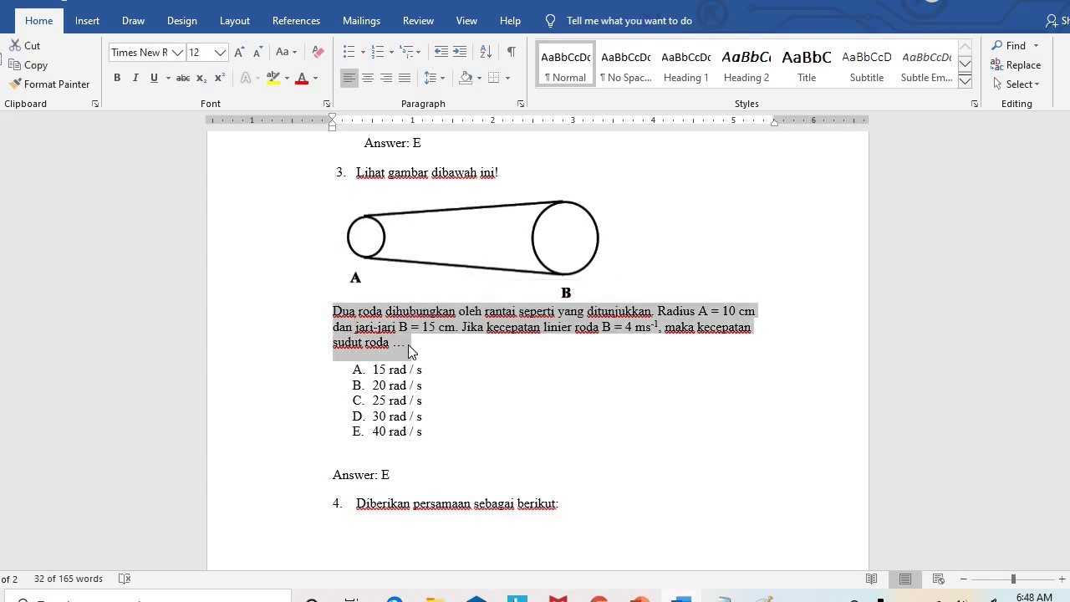
{"action": "left_click", "coordinate": [599, 598]}
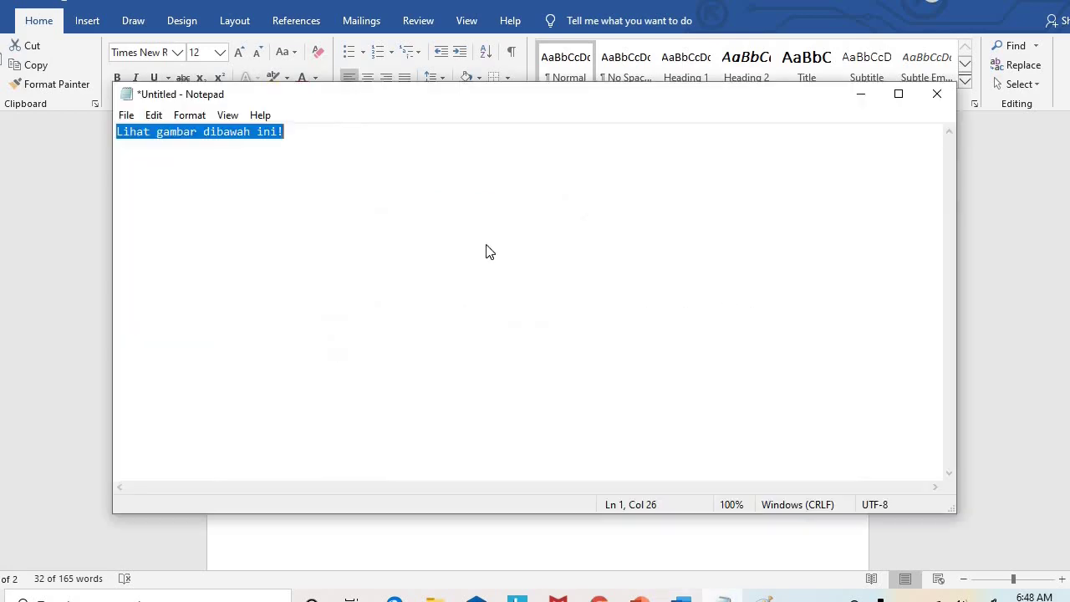
{"action": "key", "text": "ctrl+v"}
{"action": "key", "text": "ctrl+a"}
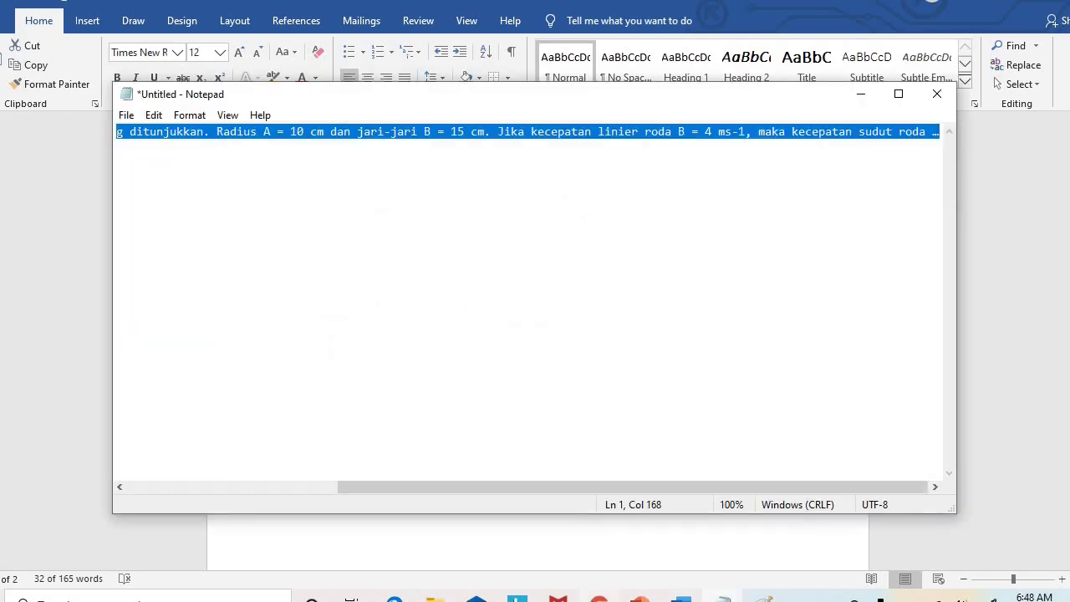
Return to the browser and paste the cleaned paragraph from Notepad below the wheel picture in the question text
{"action": "left_click", "coordinate": [599, 599]}
{"action": "key", "text": "ctrl+v"}
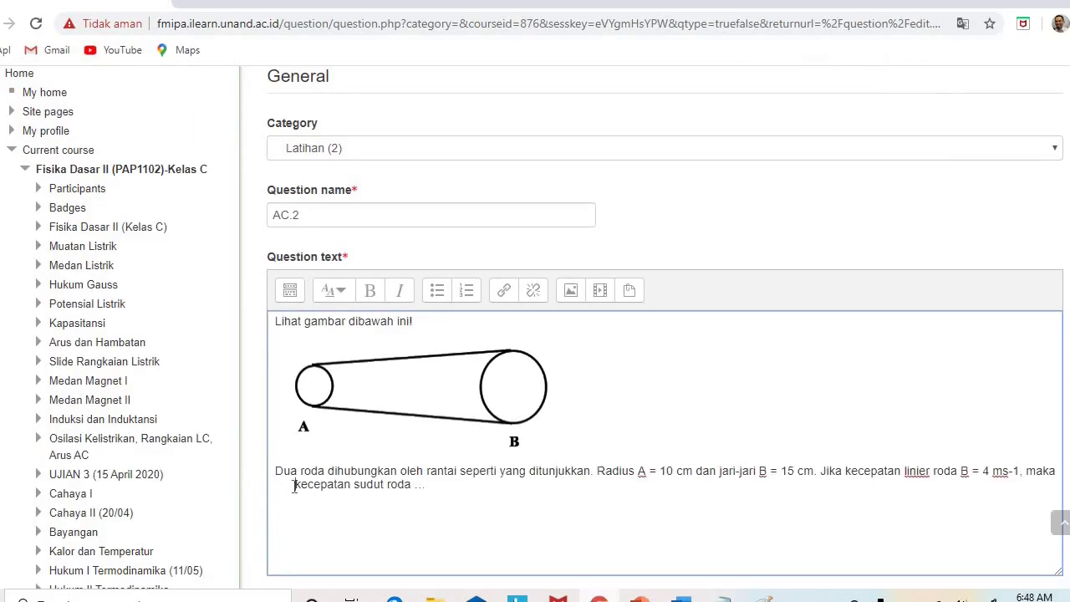
{"action": "key", "text": "BackSpace"}
Show the editor's extra formatting options and make the -1 in "ms-1" superscript
{"action": "scroll", "coordinate": [661, 376], "scroll_direction": "down", "scroll_amount": 3}
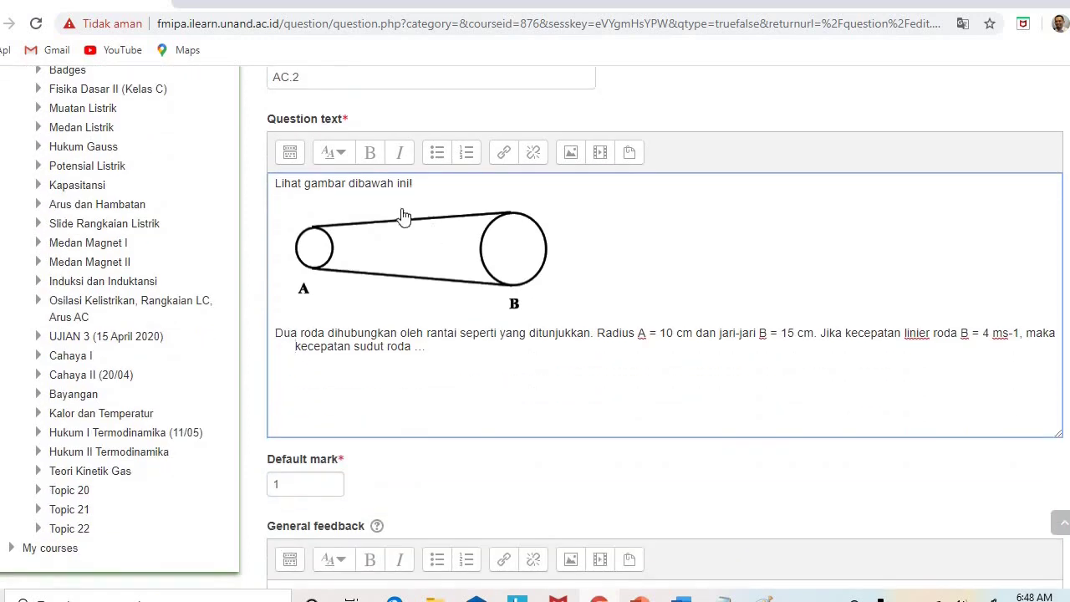
{"action": "left_click", "coordinate": [293, 156]}
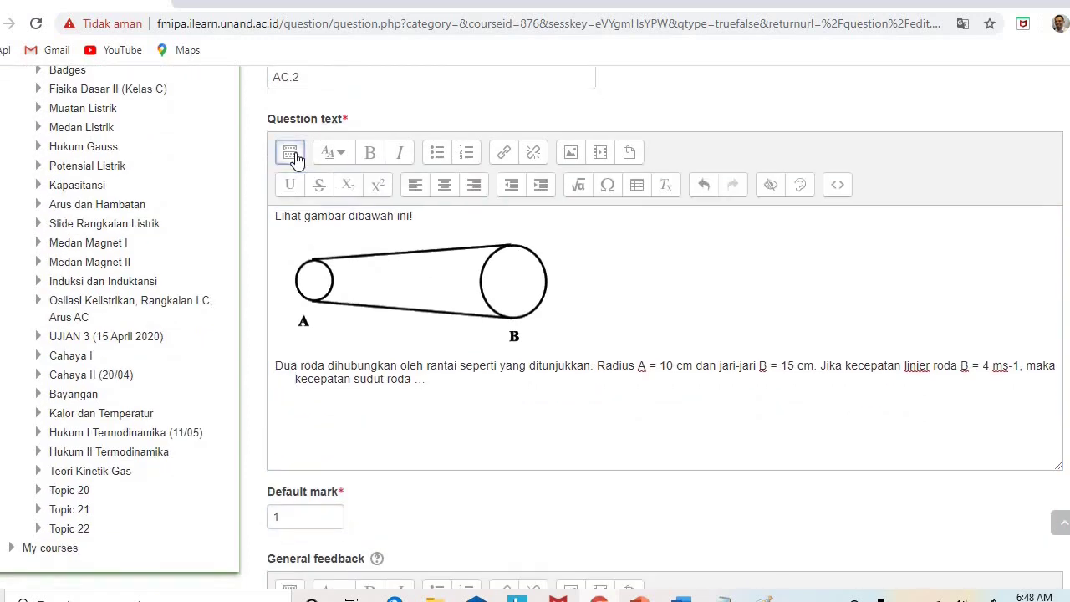
{"action": "left_click", "coordinate": [329, 364]}
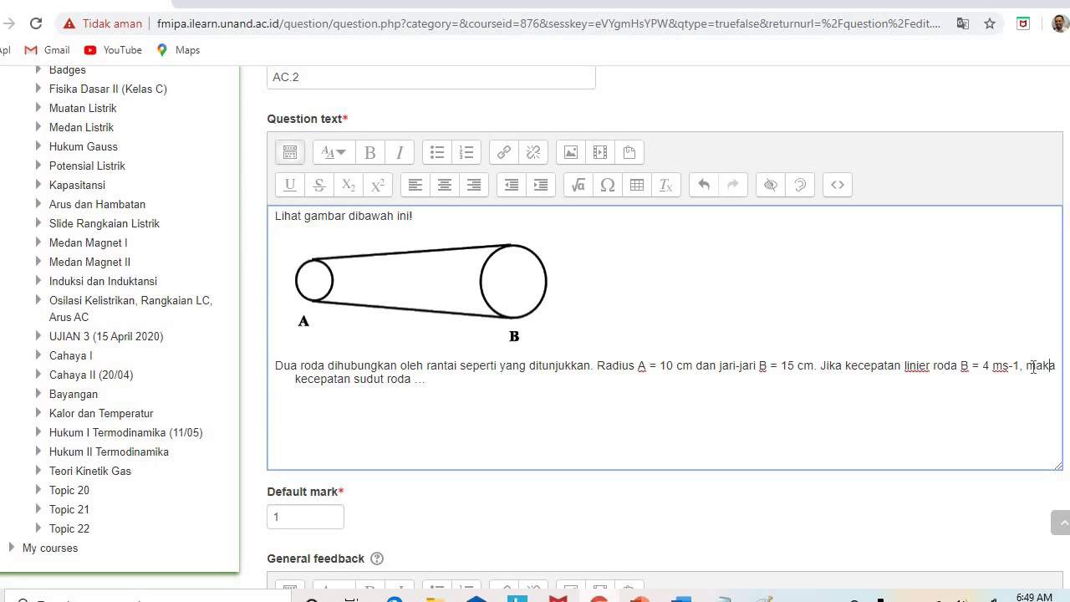
{"action": "key", "text": "End"}
{"action": "key", "text": "Delete"}
{"action": "left_click_drag", "start_coordinate": [1009, 366], "coordinate": [1019, 366]}
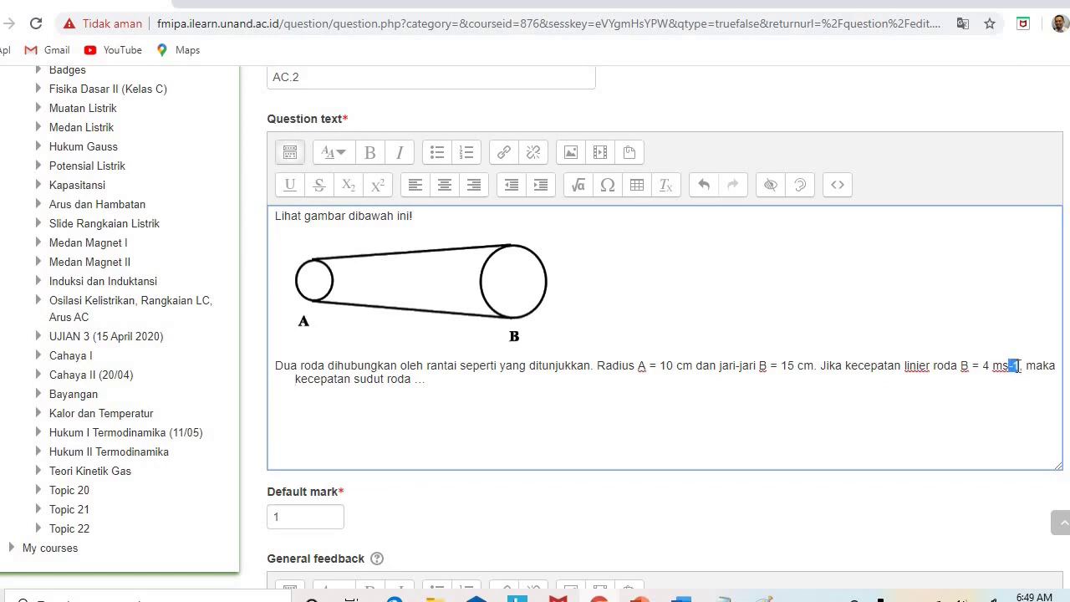
{"action": "left_click", "coordinate": [378, 185]}
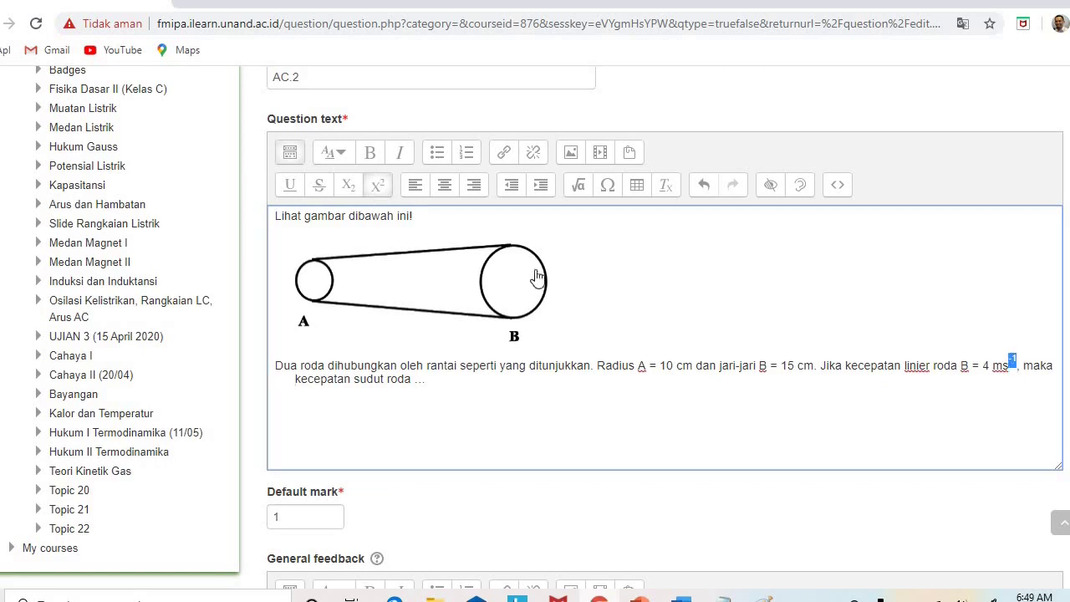
{"action": "left_click", "coordinate": [550, 366]}
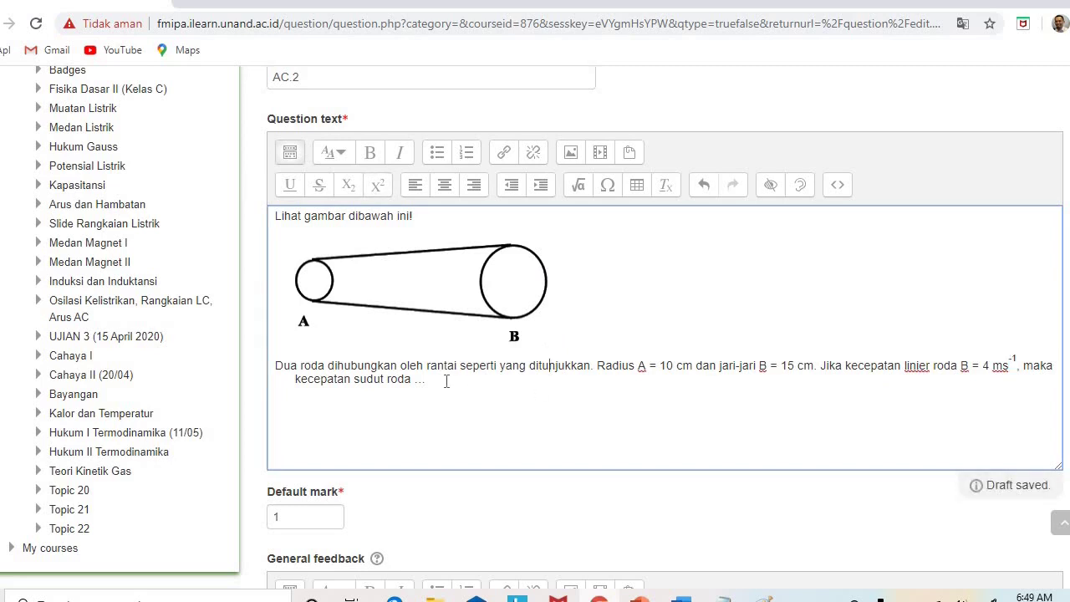
Complete the question sentence with "adalah 15 rad/s." in place of the ellipsis, checking the answer options in Word
{"action": "type", "text": "ad"}
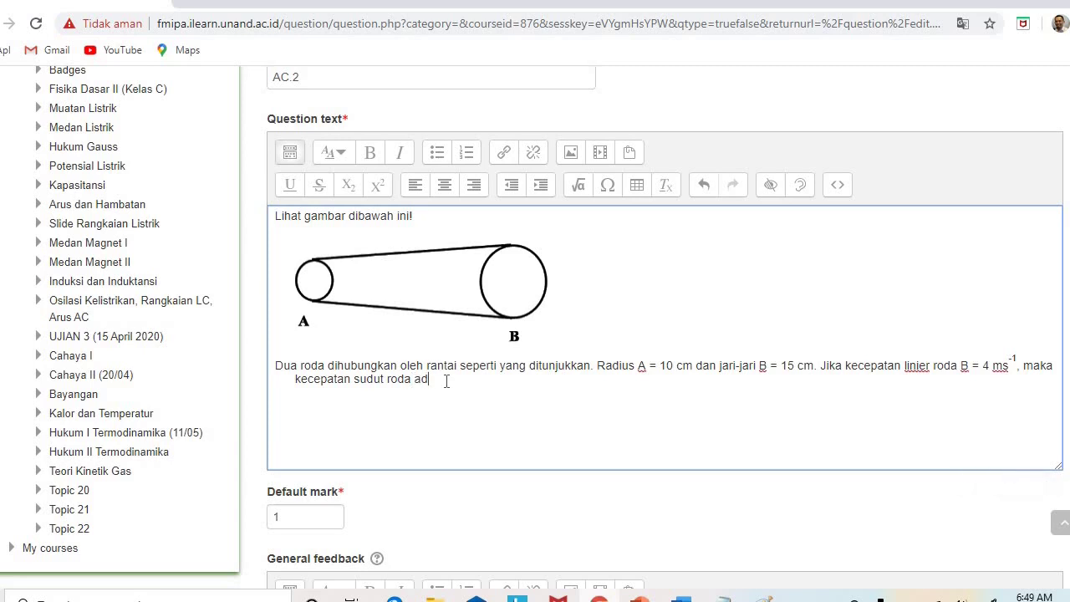
{"action": "type", "text": "alah"}
{"action": "key", "text": "alt+Tab"}
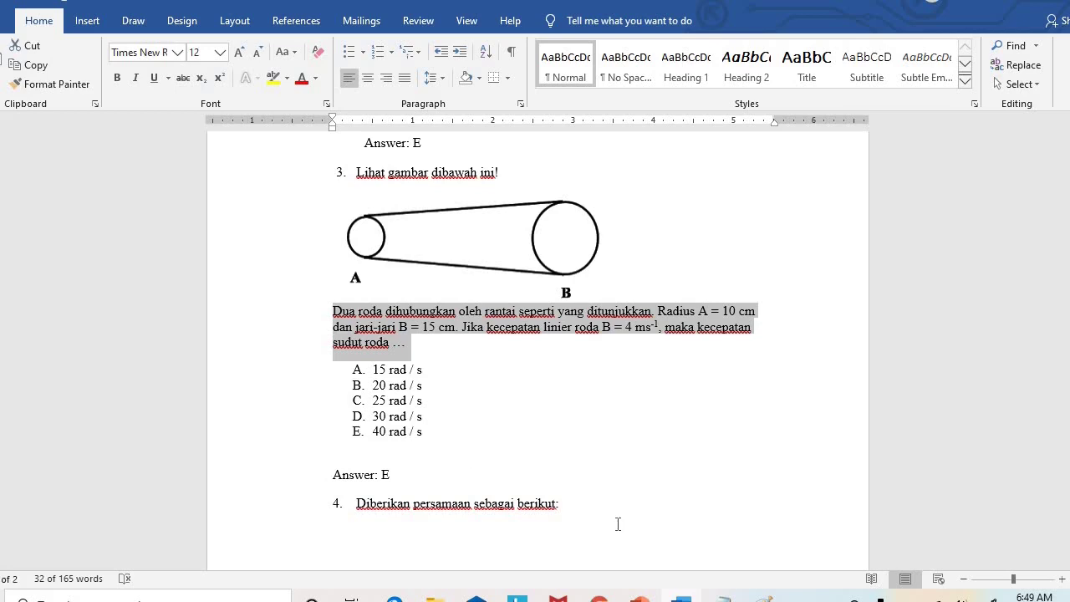
{"action": "key", "text": "alt+Tab"}
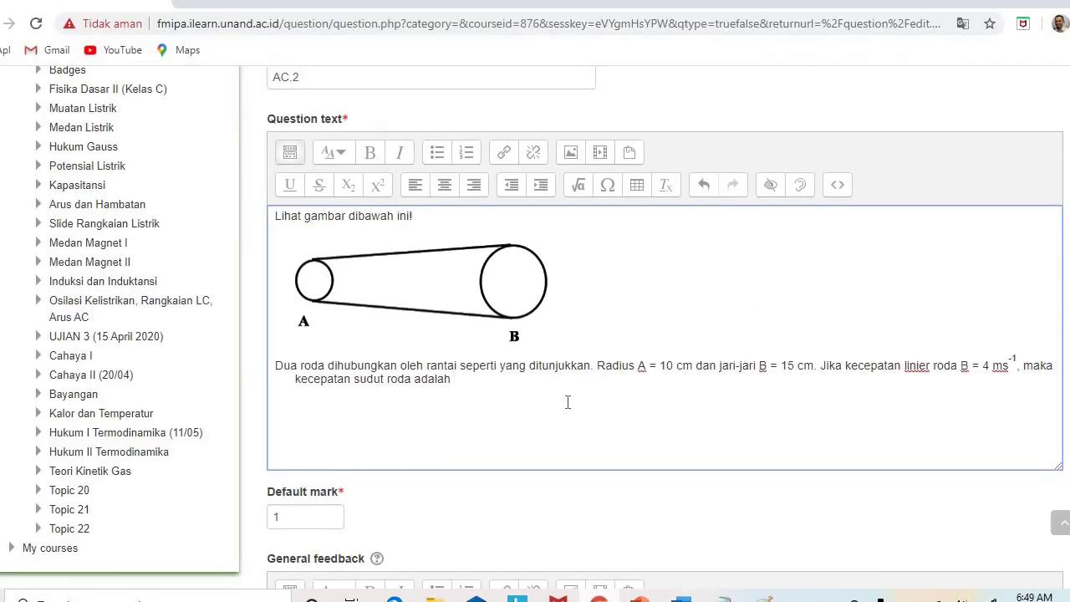
{"action": "type", "text": "15 rad/s."}
Review the finished question text and the form's correct answer setting against the answer key of question 3 in Word
{"action": "scroll", "coordinate": [665, 326], "scroll_direction": "down", "scroll_amount": 4}
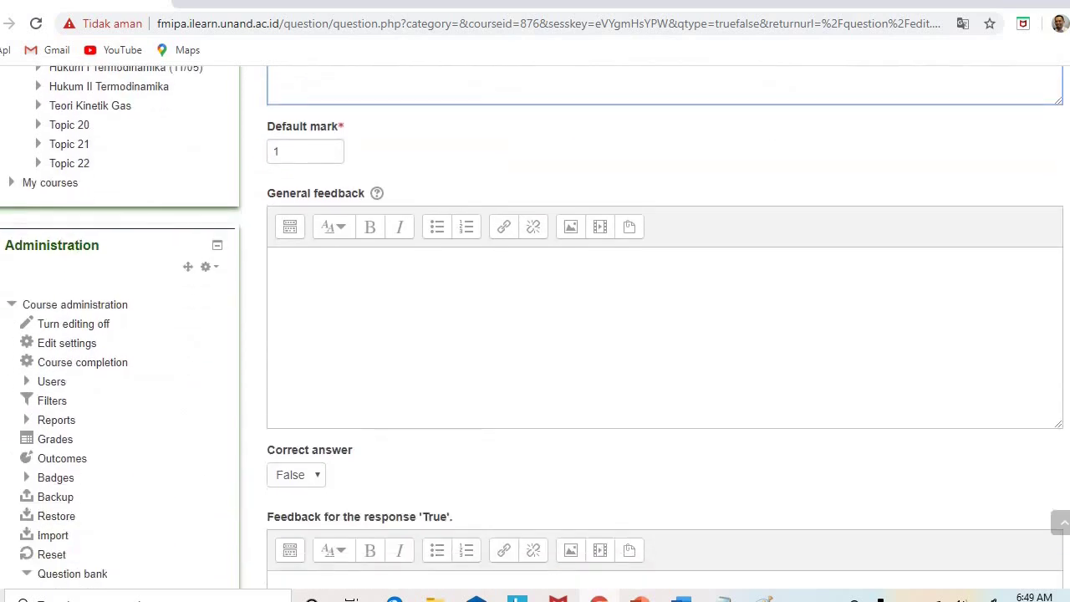
{"action": "scroll", "coordinate": [665, 327], "scroll_direction": "down", "scroll_amount": 1}
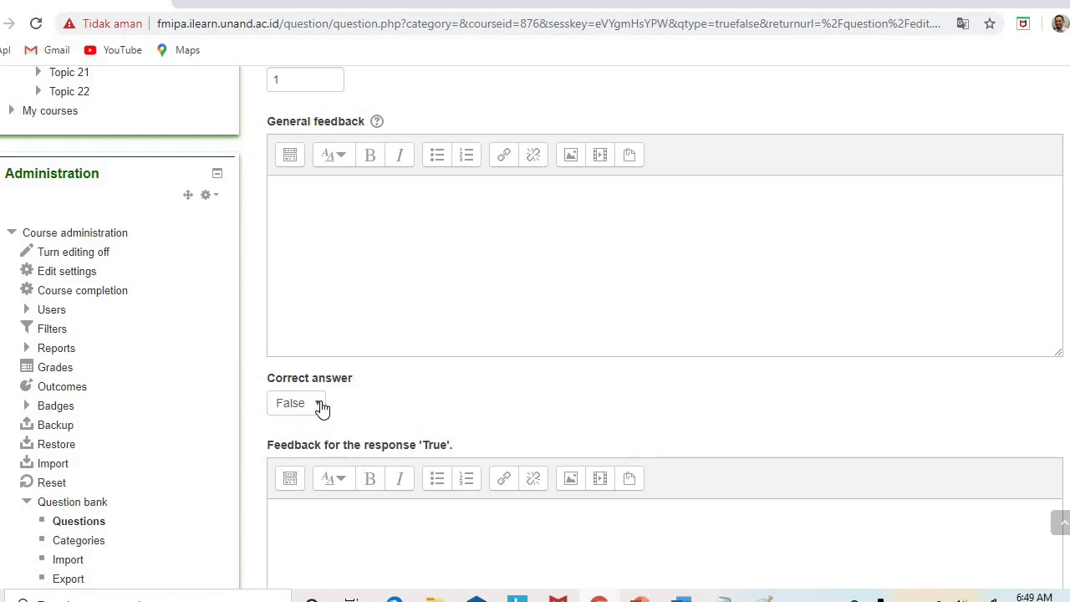
{"action": "scroll", "coordinate": [747, 351], "scroll_direction": "down", "scroll_amount": 1}
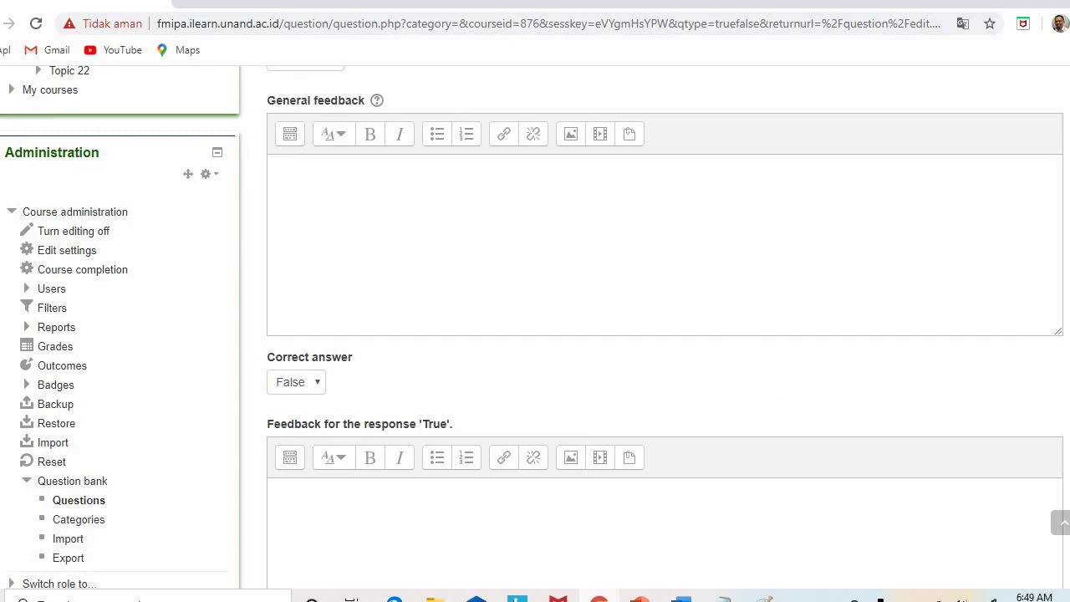
{"action": "scroll", "coordinate": [747, 351], "scroll_direction": "up", "scroll_amount": 3}
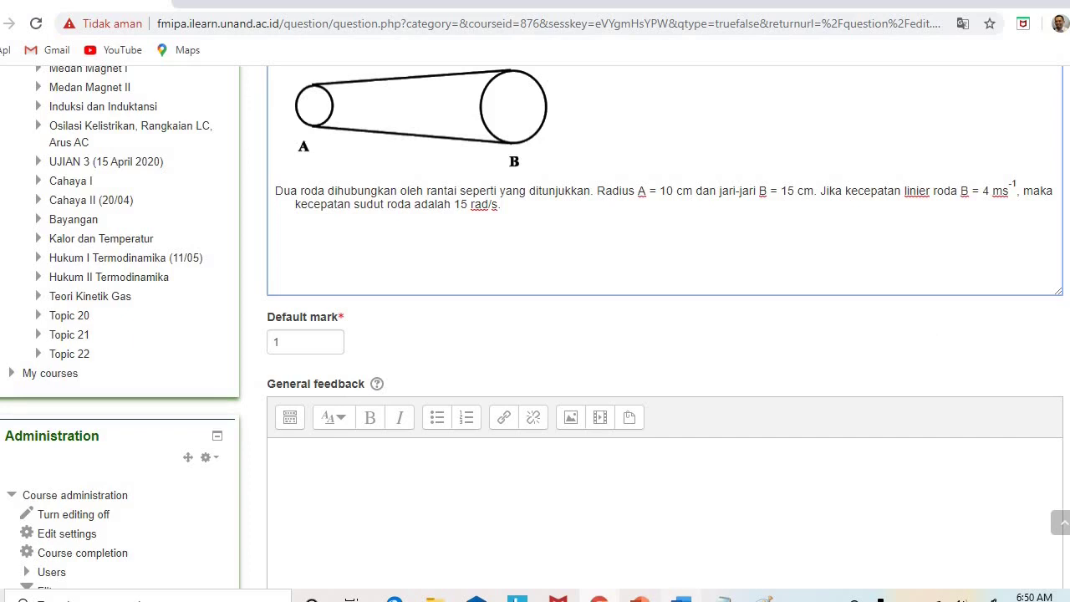
{"action": "left_click", "coordinate": [683, 599]}
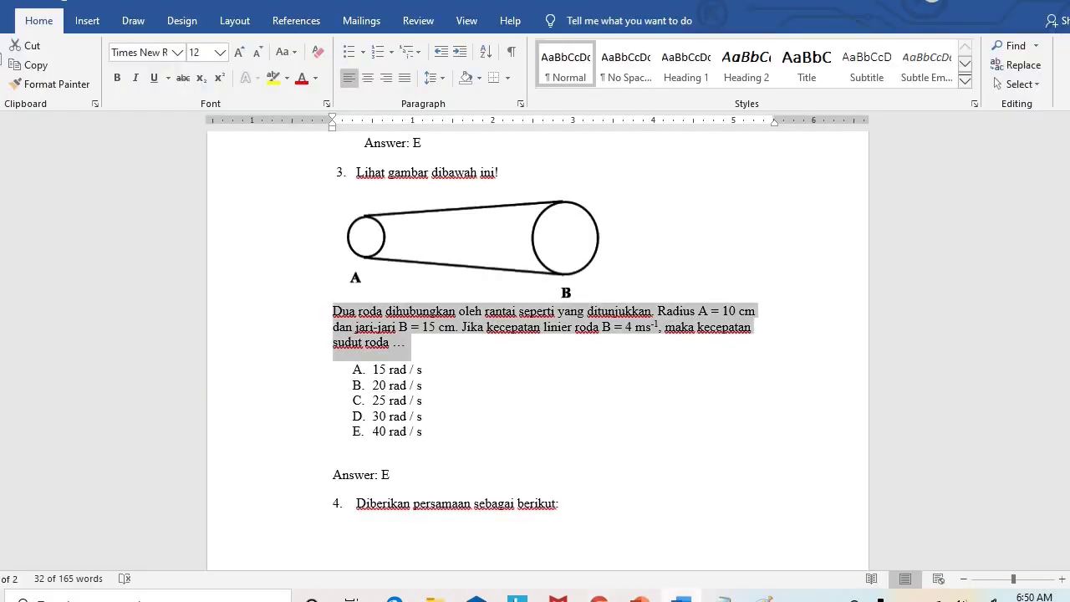
{"action": "left_click", "coordinate": [599, 598]}
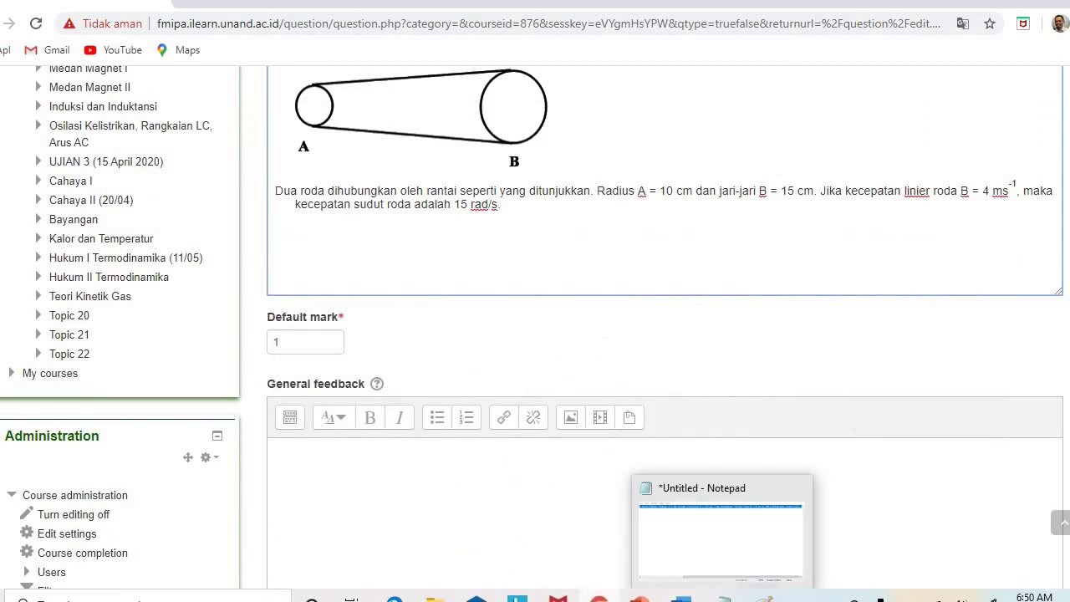
{"action": "scroll", "coordinate": [665, 334], "scroll_direction": "down", "scroll_amount": 5}
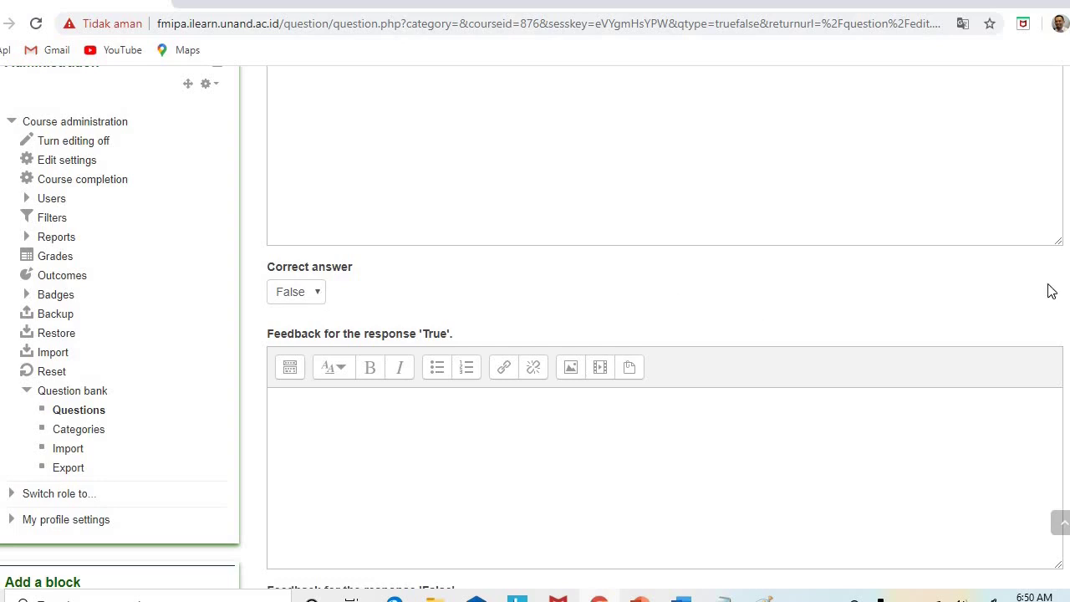
{"action": "scroll", "coordinate": [665, 327], "scroll_direction": "up", "scroll_amount": 1}
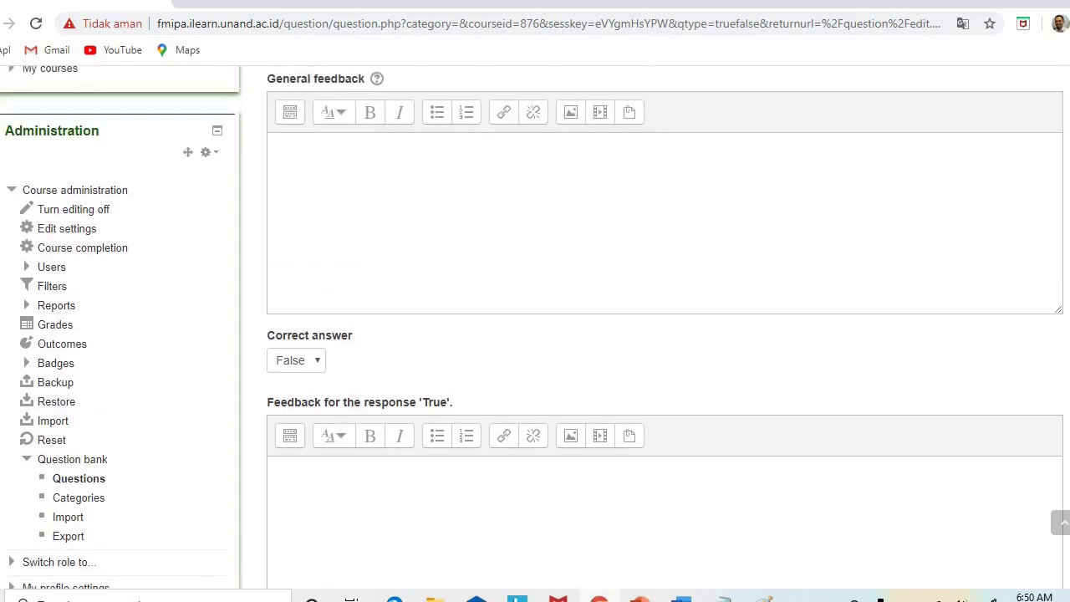
{"action": "scroll", "coordinate": [665, 327], "scroll_direction": "down", "scroll_amount": 2}
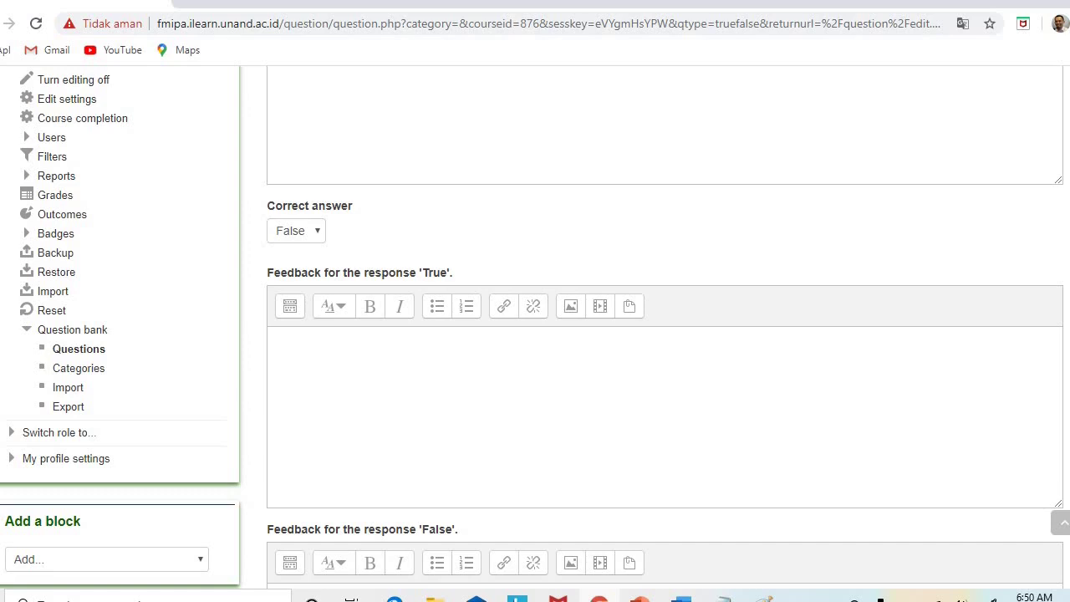
Review the remaining settings of the True/False question and save it to the question bank
{"action": "scroll", "coordinate": [665, 326], "scroll_direction": "up", "scroll_amount": 3}
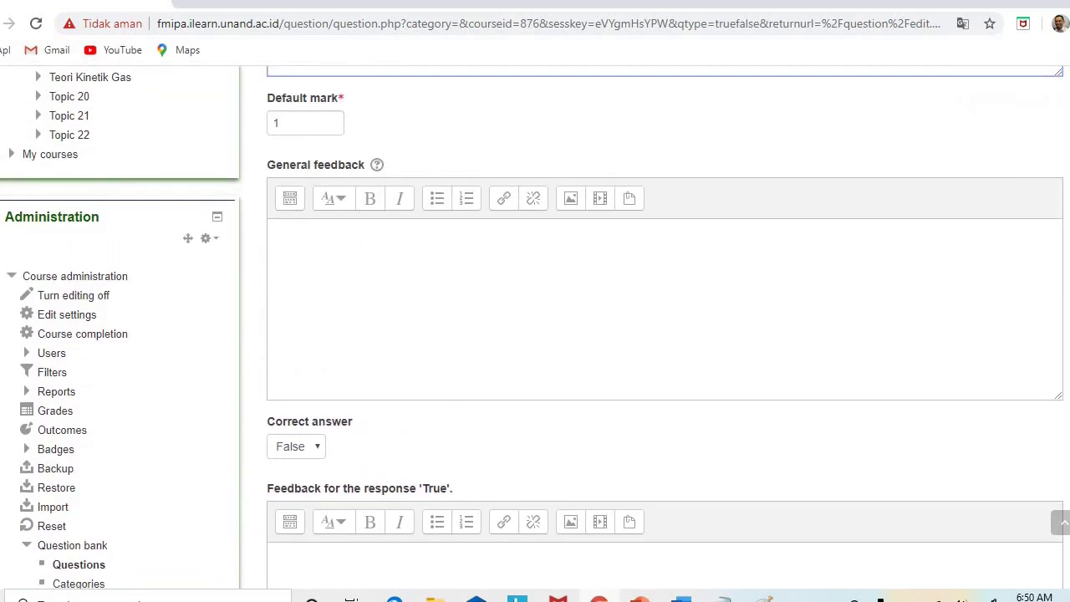
{"action": "scroll", "coordinate": [665, 326], "scroll_direction": "down", "scroll_amount": 4}
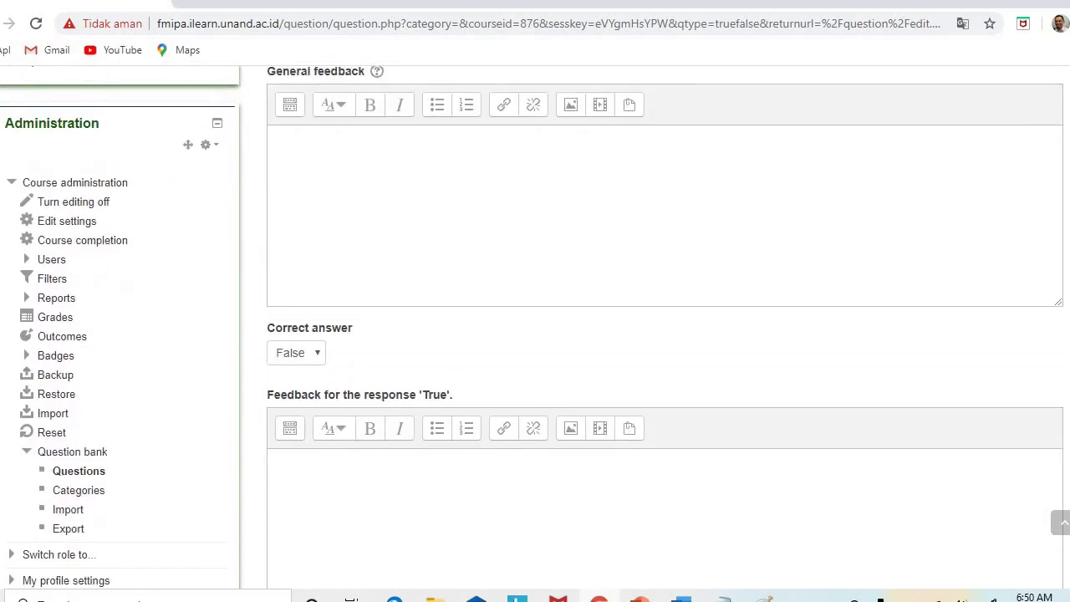
{"action": "scroll", "coordinate": [665, 326], "scroll_direction": "down", "scroll_amount": 6}
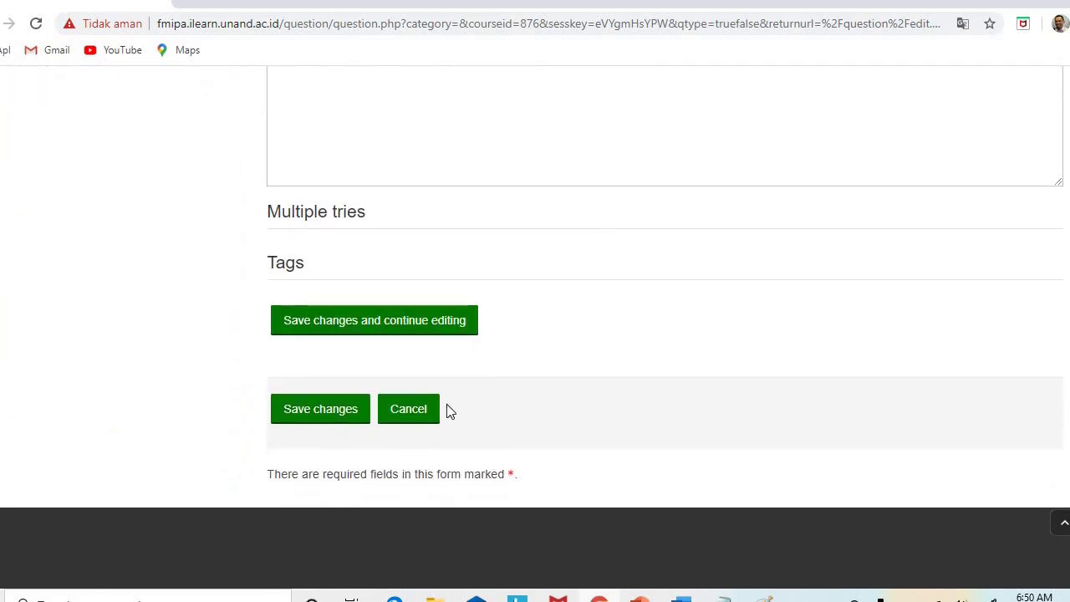
{"action": "left_click", "coordinate": [339, 415]}
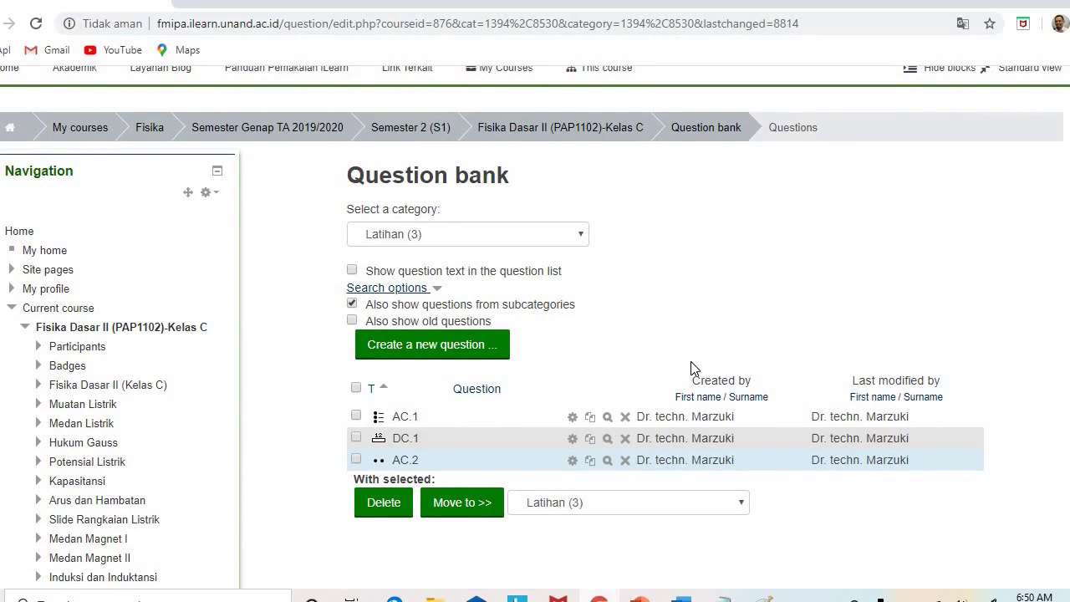
Preview question AC.2, answer it with False, submit and finish the attempt, and close the preview
{"action": "left_click", "coordinate": [607, 460]}
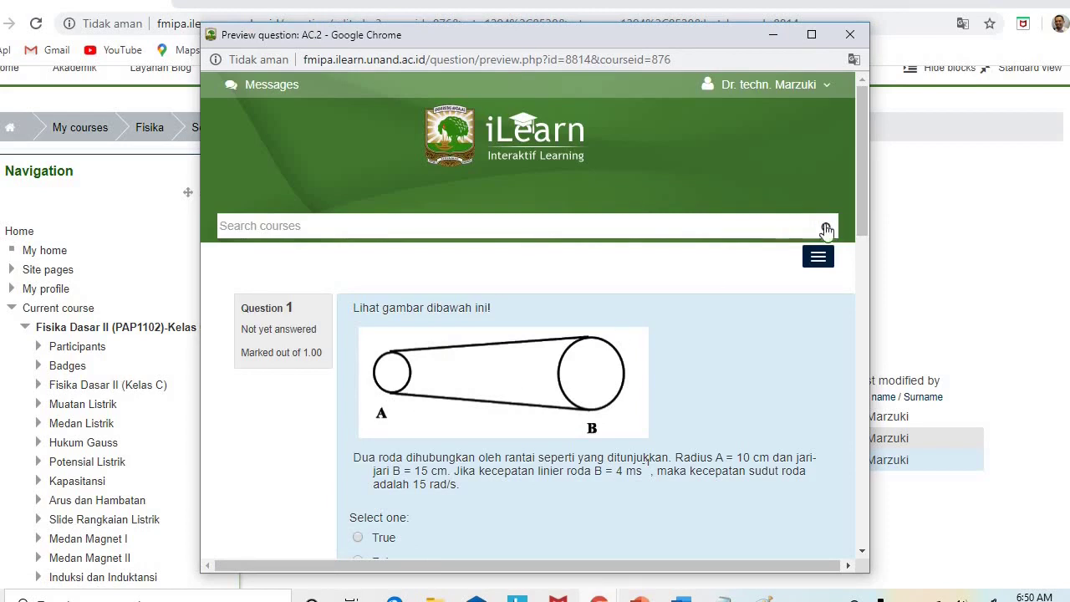
{"action": "left_click_drag", "start_coordinate": [865, 213], "coordinate": [865, 246]}
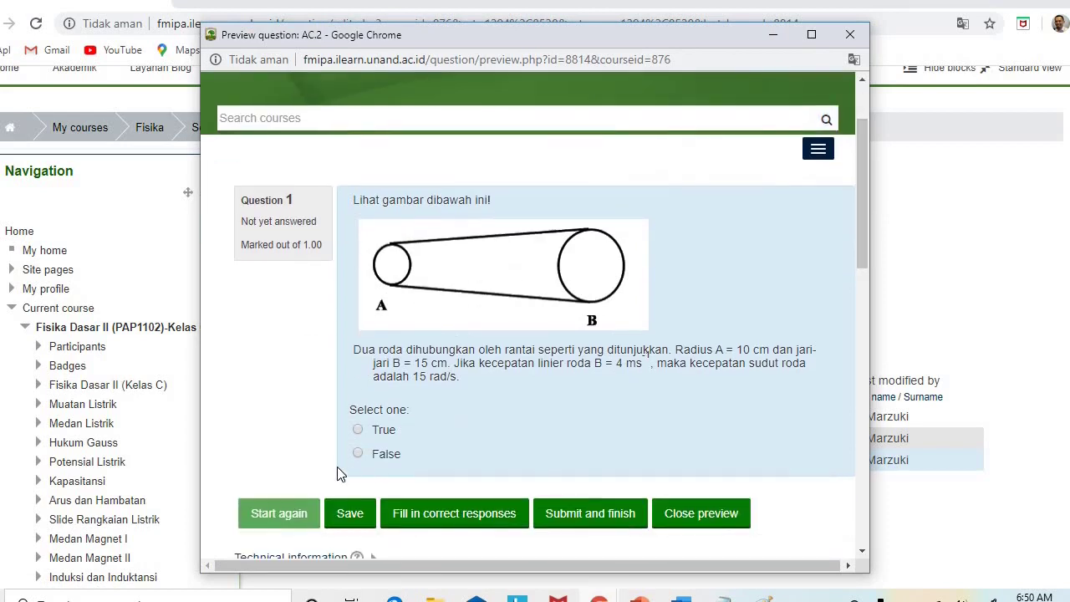
{"action": "left_click", "coordinate": [363, 455]}
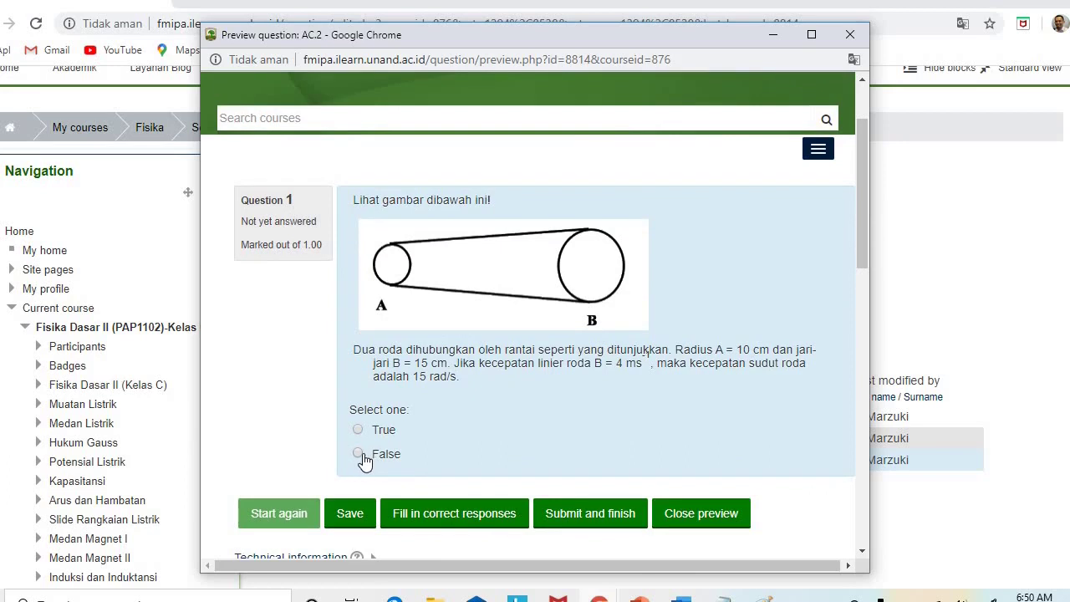
{"action": "left_click", "coordinate": [580, 512]}
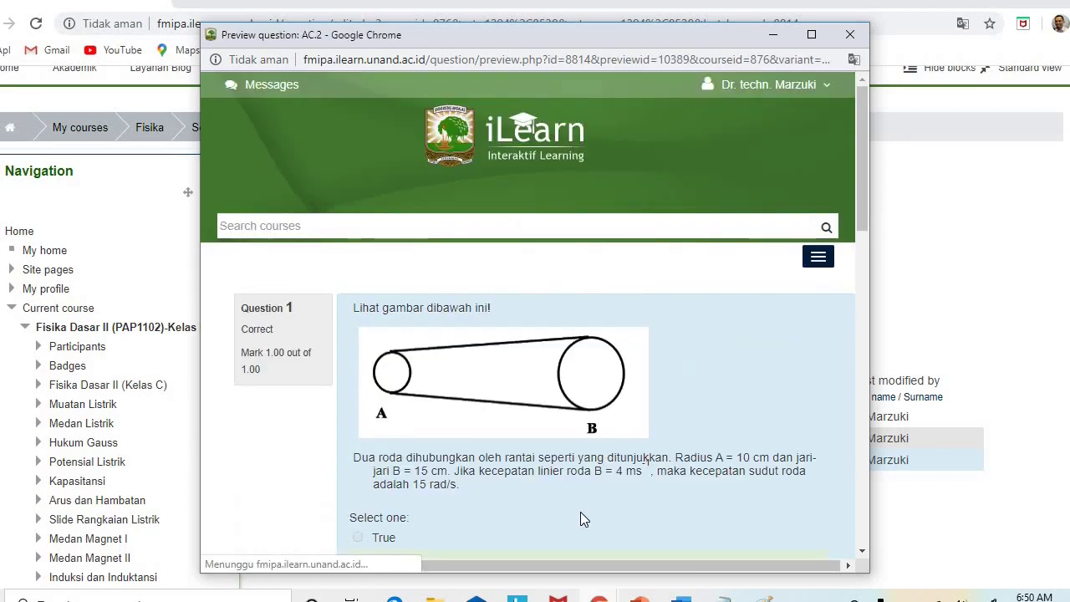
{"action": "left_click_drag", "start_coordinate": [863, 223], "coordinate": [863, 252]}
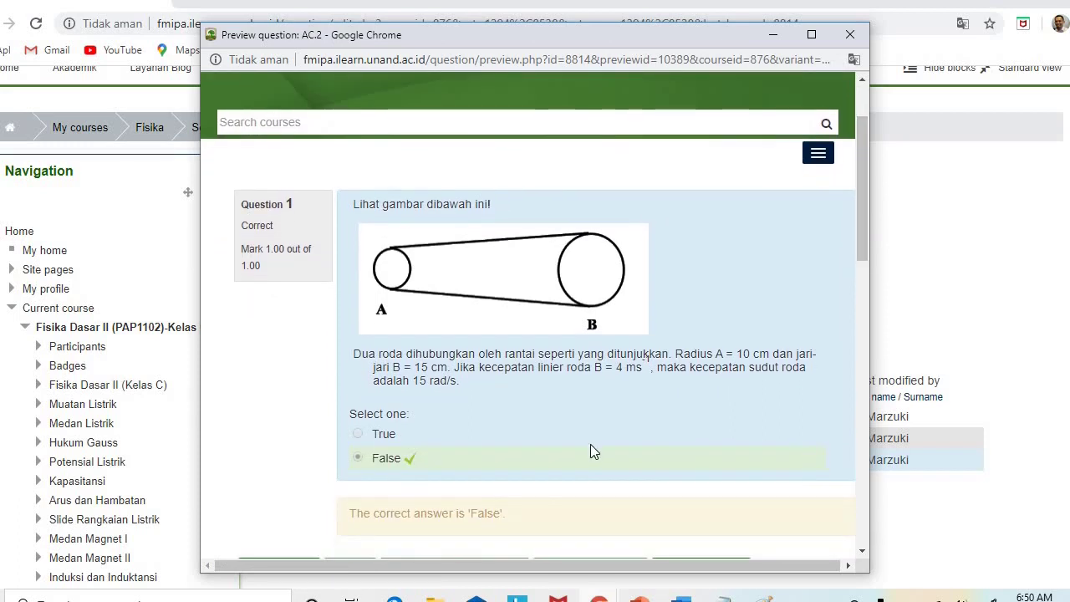
{"action": "left_click", "coordinate": [850, 34]}
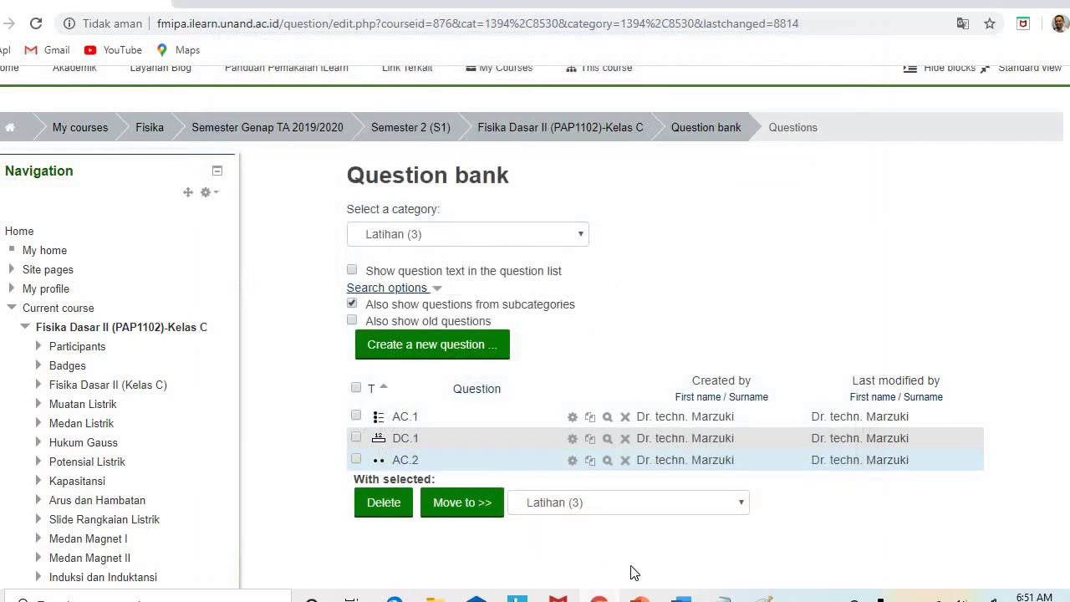
Switch to the Word document and change the answer of question 4 to C
{"action": "left_click", "coordinate": [682, 599]}
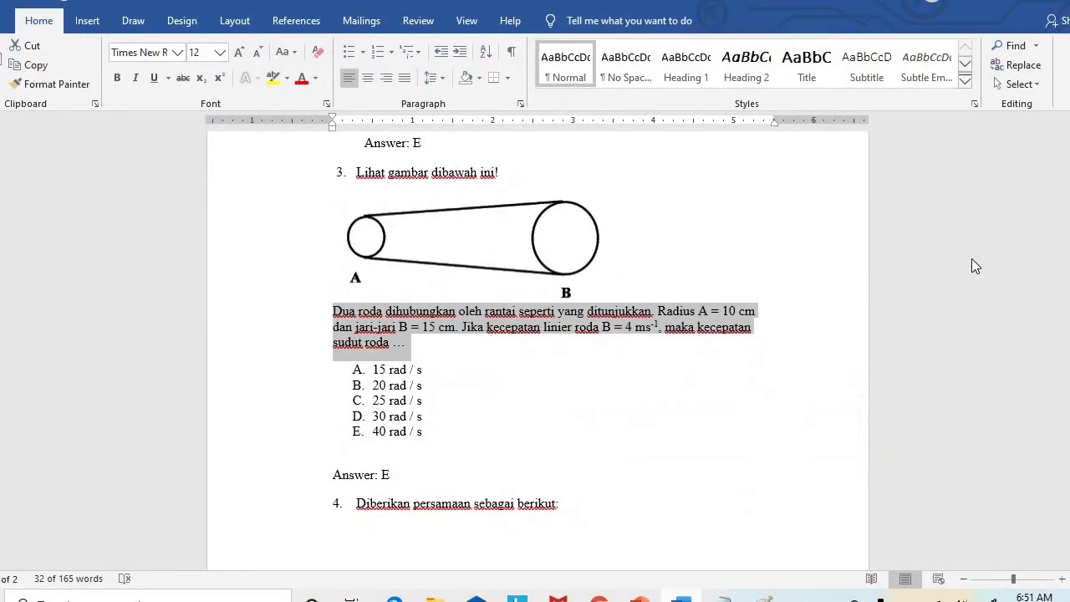
{"action": "scroll", "coordinate": [538, 334], "scroll_direction": "down", "scroll_amount": 10}
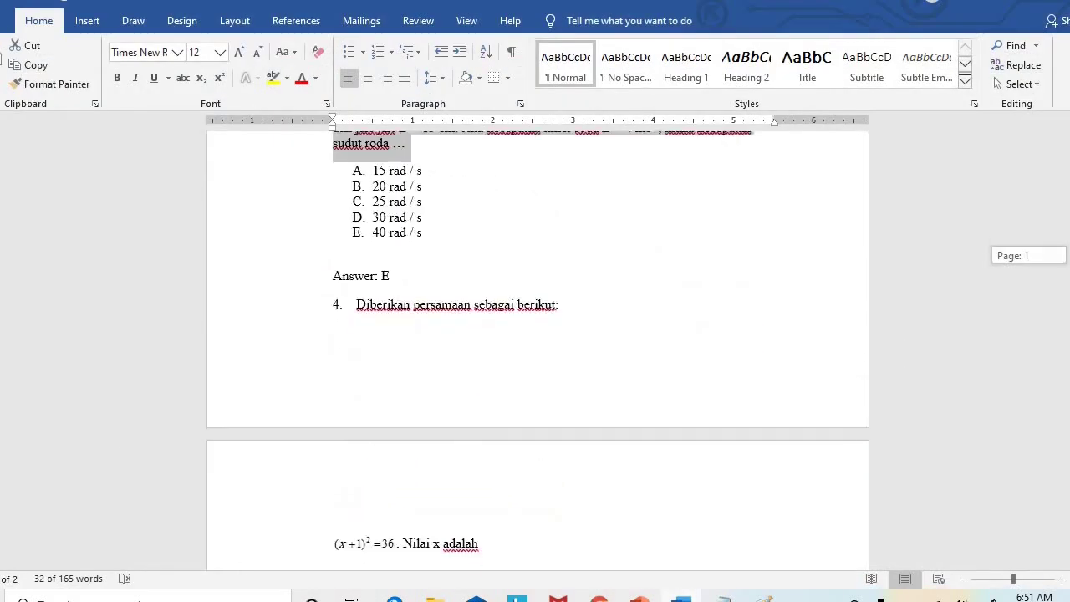
{"action": "scroll", "coordinate": [619, 427], "scroll_direction": "up", "scroll_amount": 5}
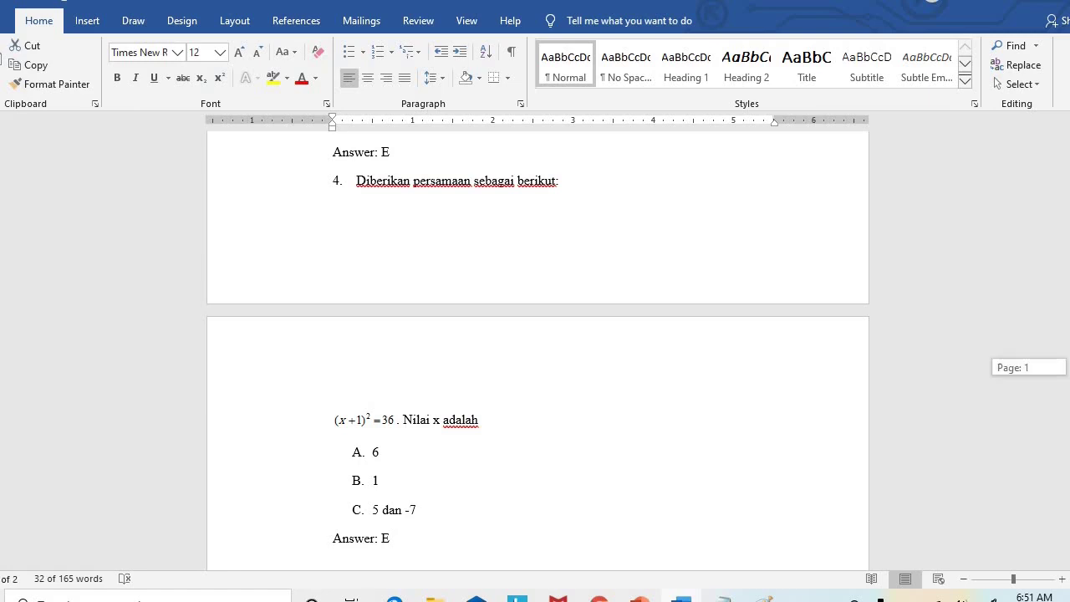
{"action": "scroll", "coordinate": [537, 344], "scroll_direction": "down", "scroll_amount": 3}
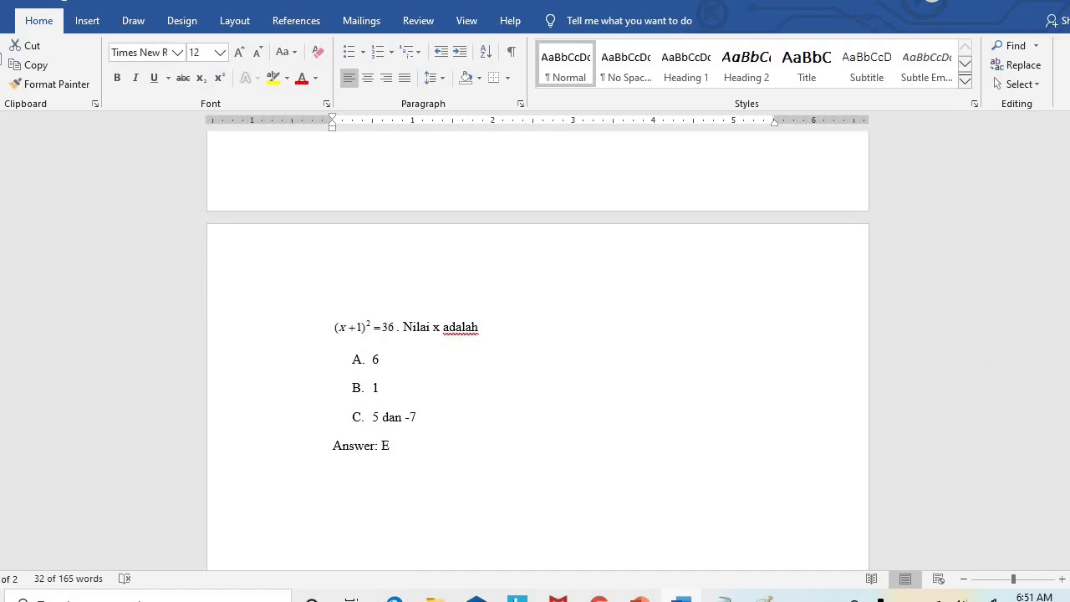
{"action": "left_click", "coordinate": [400, 447]}
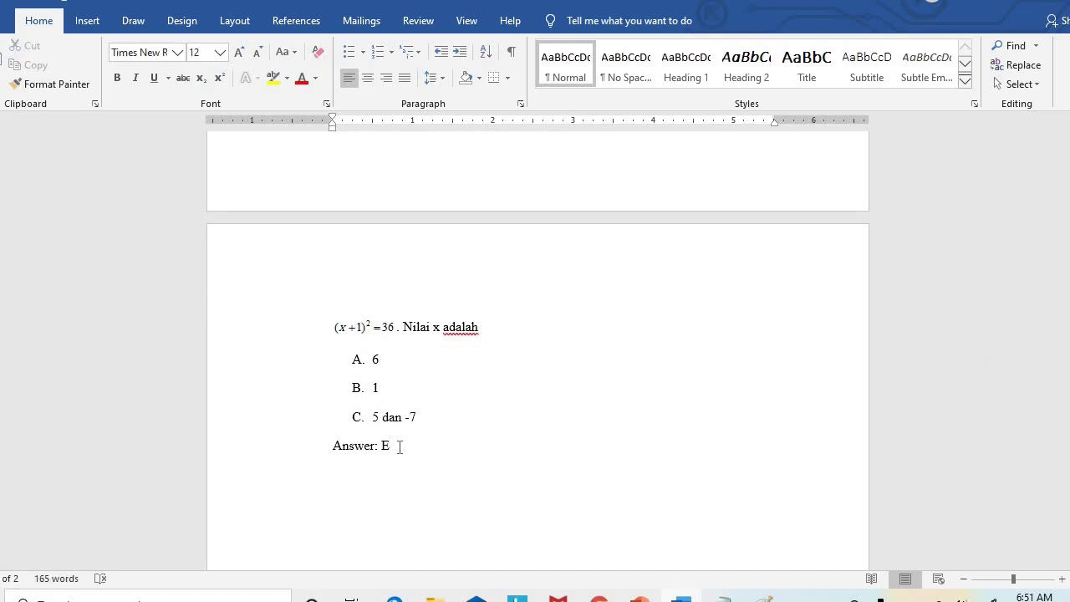
{"action": "key", "text": "BackSpace"}
{"action": "type", "text": "C"}
Copy question 4's opening line into Notepad, remove its number and indent, and copy the cleaned text
{"action": "left_click_drag", "start_coordinate": [1066, 395], "coordinate": [1065, 378]}
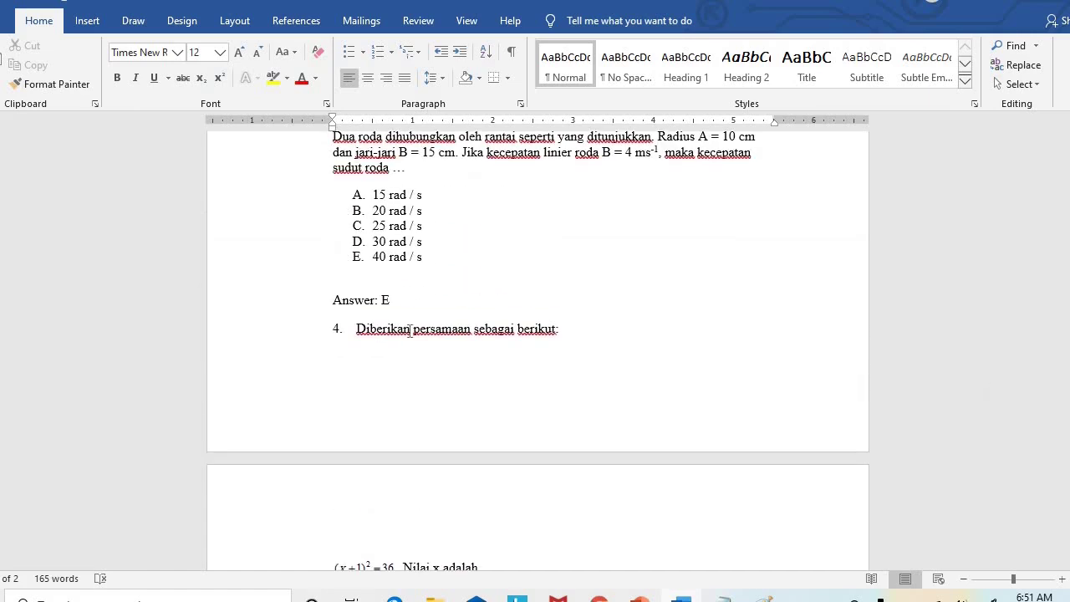
{"action": "left_click_drag", "start_coordinate": [360, 328], "coordinate": [580, 335]}
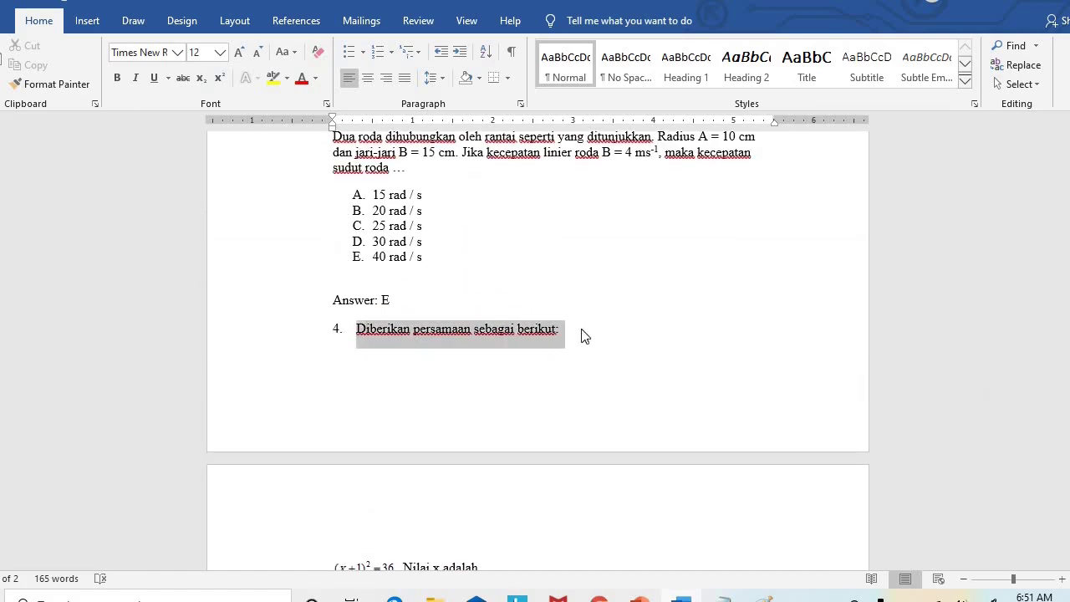
{"action": "left_click", "coordinate": [724, 597]}
{"action": "type", "text": "4.\tDiberikan persamaan sebagai berikut:"}
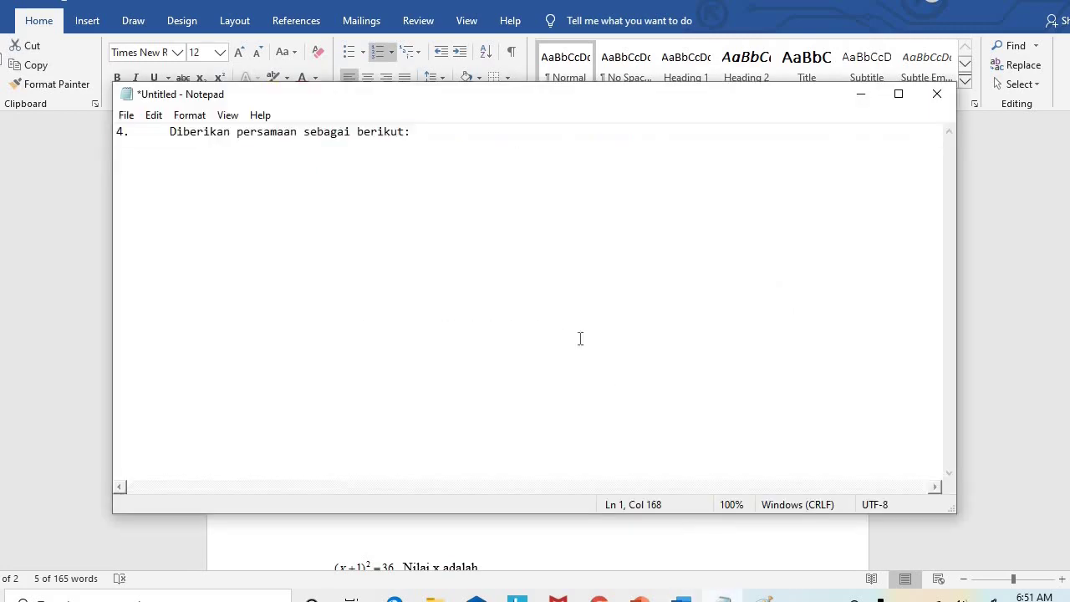
{"action": "left_click", "coordinate": [172, 132]}
{"action": "key", "text": "BackSpace"}
{"action": "key", "text": "BackSpace"}
{"action": "key", "text": "BackSpace"}
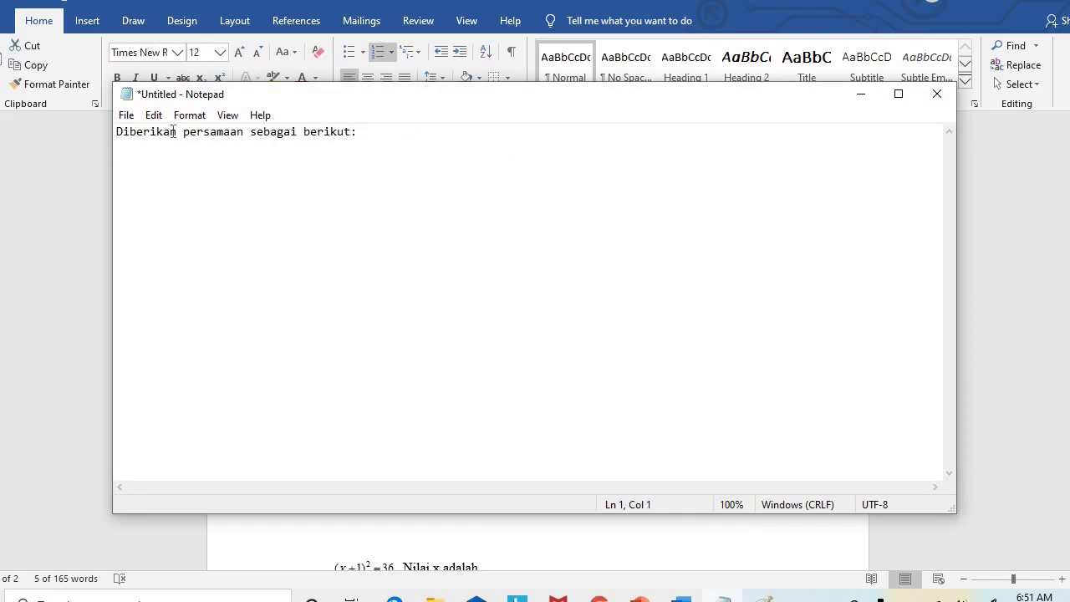
{"action": "key", "text": "ctrl+a"}
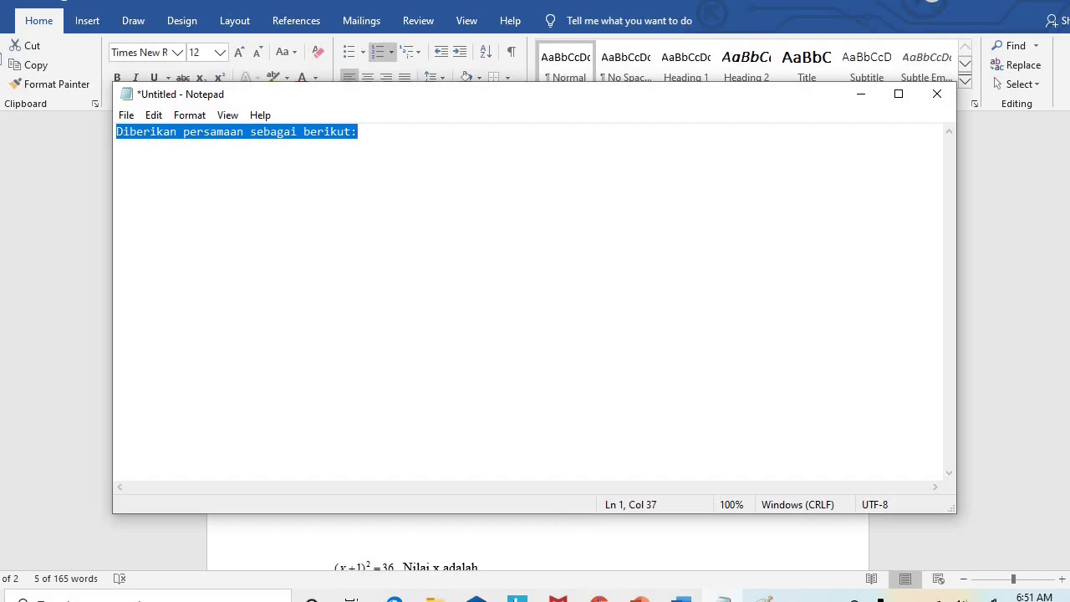
Switch to Chrome and start adding a Multiple choice question in the Latihan category of the question bank
{"action": "left_click", "coordinate": [599, 599]}
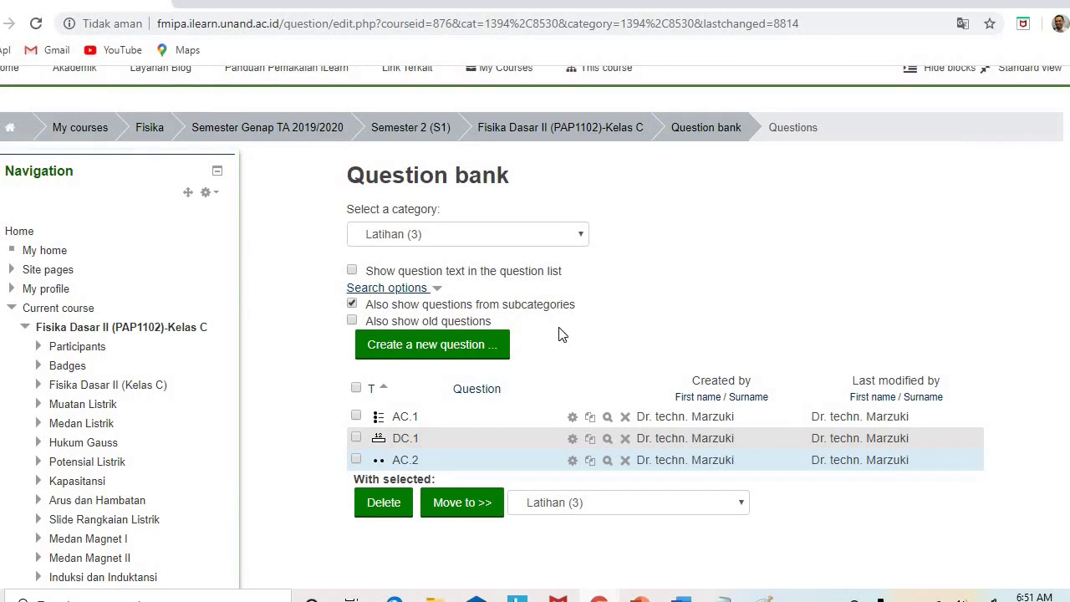
{"action": "left_click", "coordinate": [492, 346]}
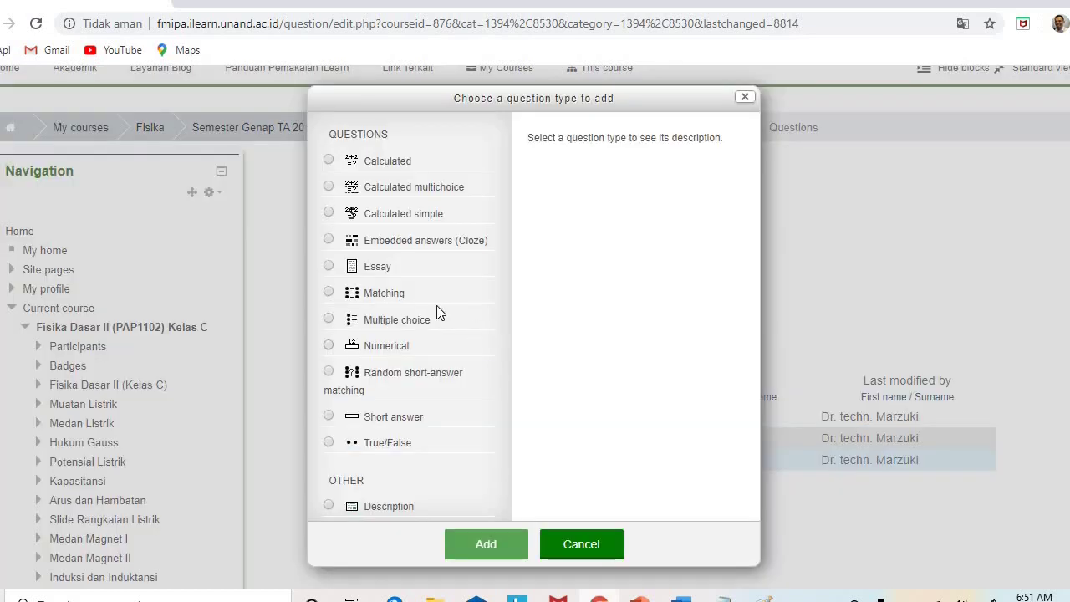
{"action": "left_click", "coordinate": [331, 322]}
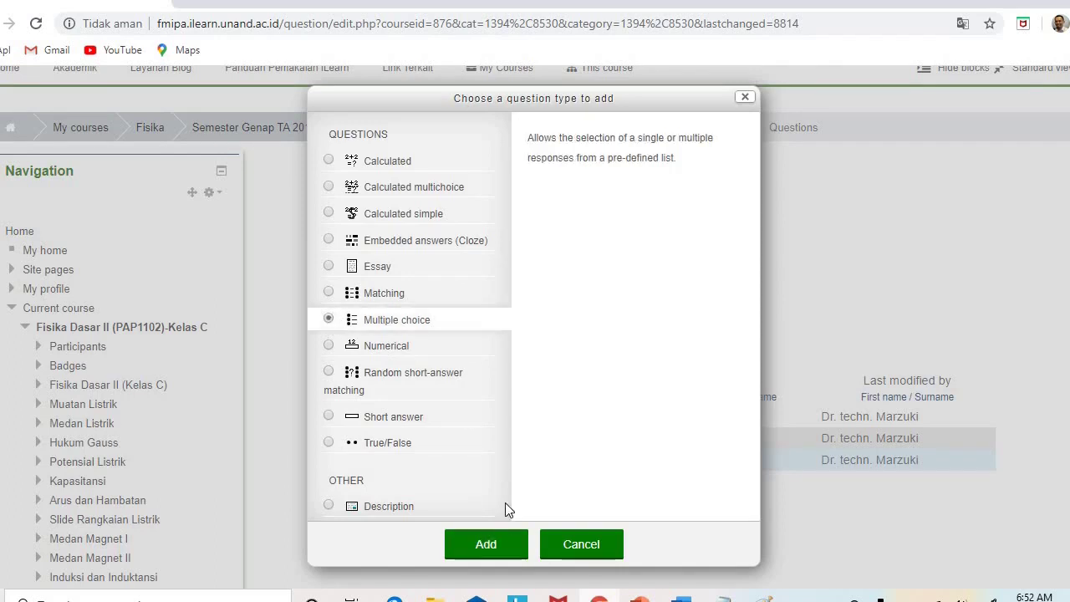
{"action": "left_click", "coordinate": [493, 542]}
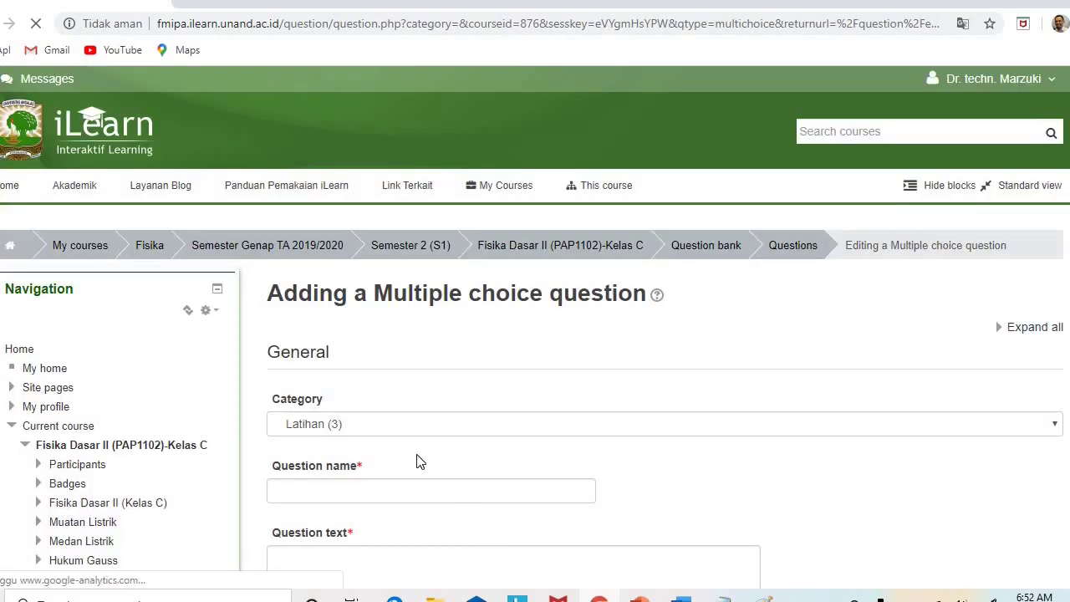
Name the question AC.3 and enter "Diberikan persamaan sebagai berikut:" as the question text
{"action": "left_click", "coordinate": [471, 492]}
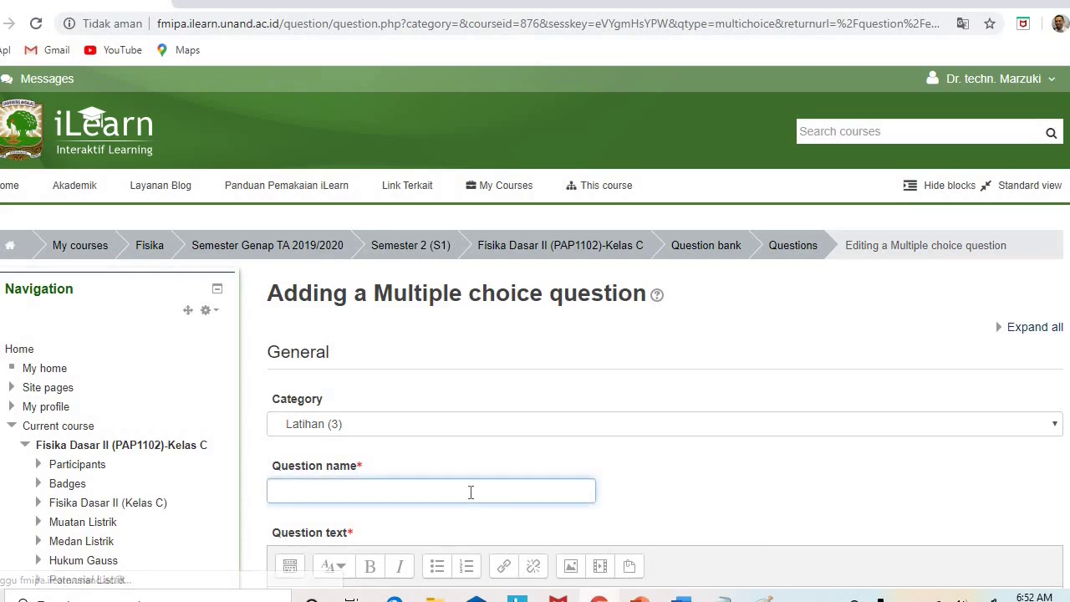
{"action": "type", "text": "AC.3"}
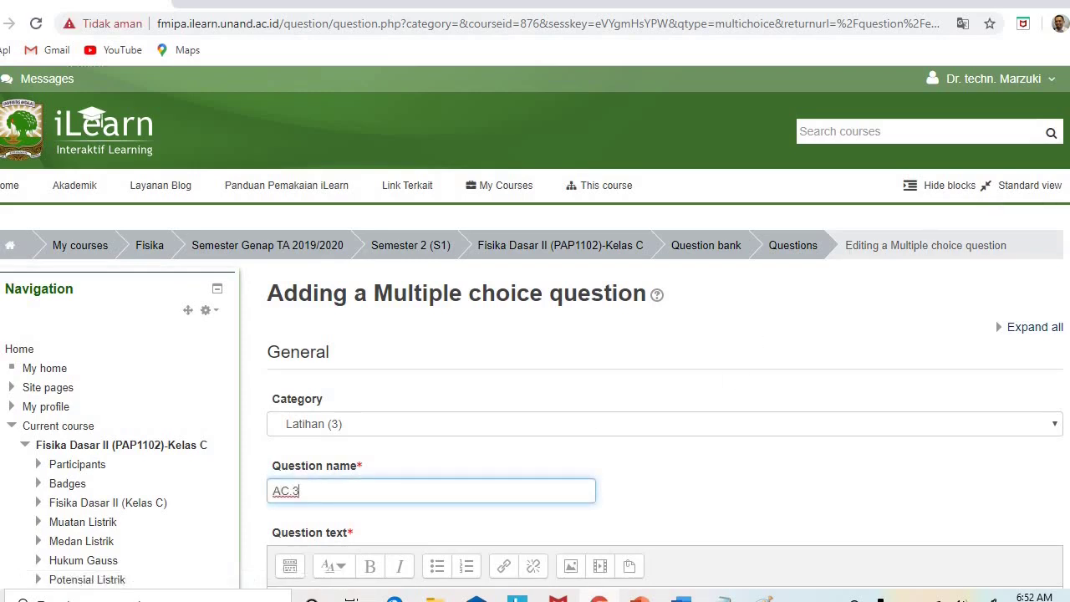
{"action": "scroll", "coordinate": [850, 249], "scroll_direction": "down", "scroll_amount": 4}
{"action": "left_click", "coordinate": [647, 277]}
{"action": "type", "text": "Diberikan persamaan sebagai berikut:"}
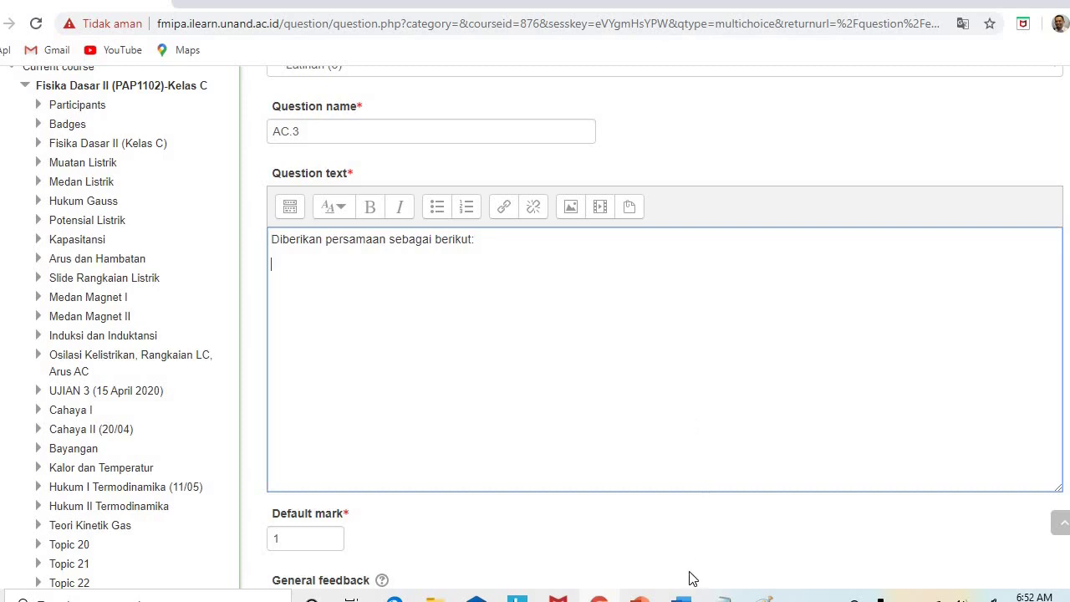
Add the equation from question 4 of the Word document below the question text as "(x+1)2=36."
{"action": "left_click", "coordinate": [683, 598]}
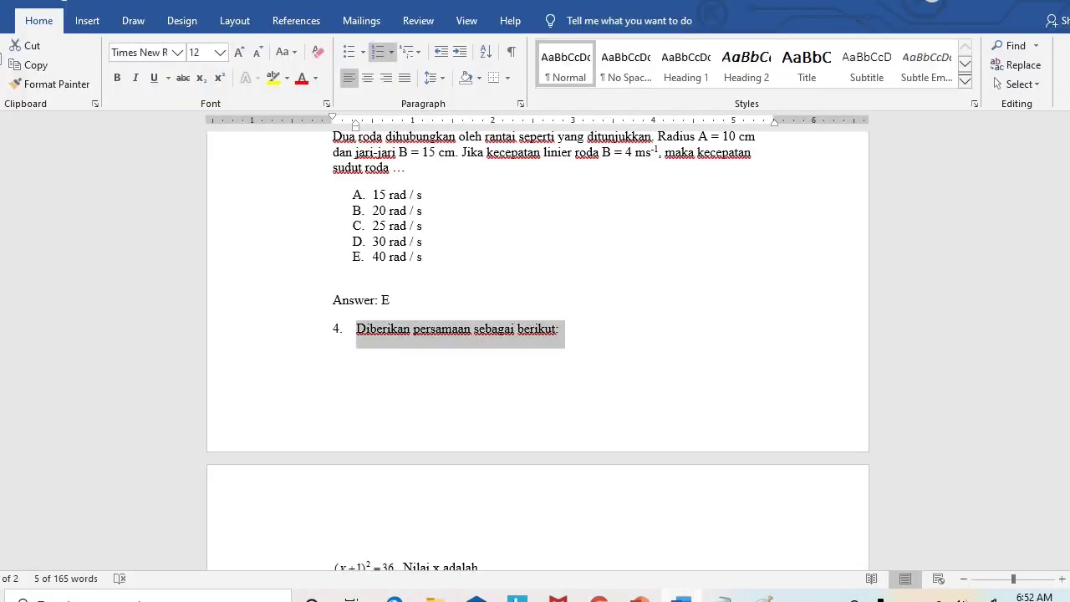
{"action": "scroll", "coordinate": [862, 439], "scroll_direction": "down", "scroll_amount": 4}
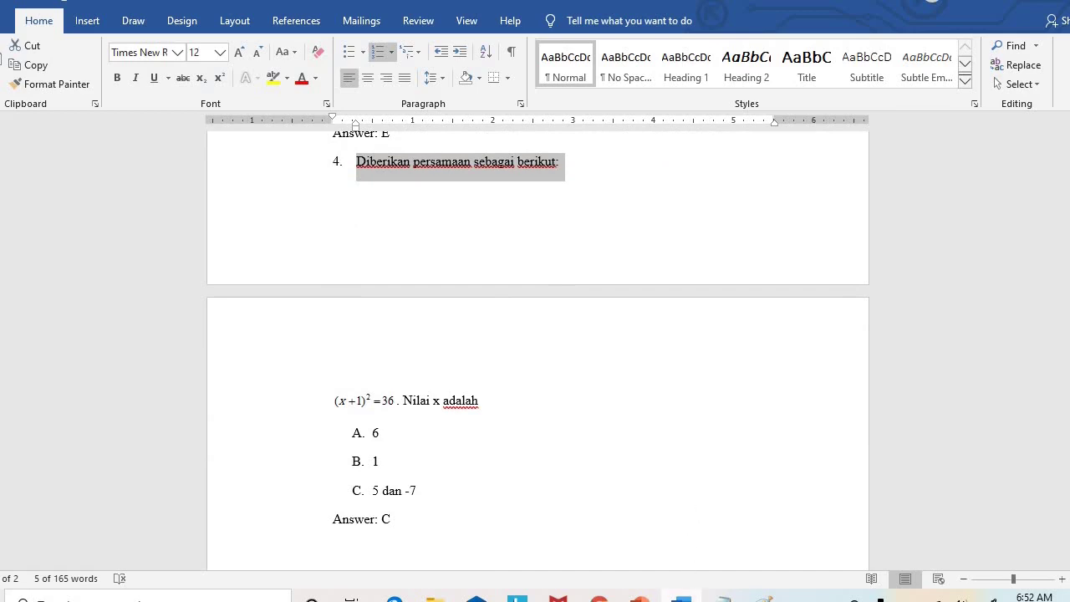
{"action": "left_click", "coordinate": [599, 601]}
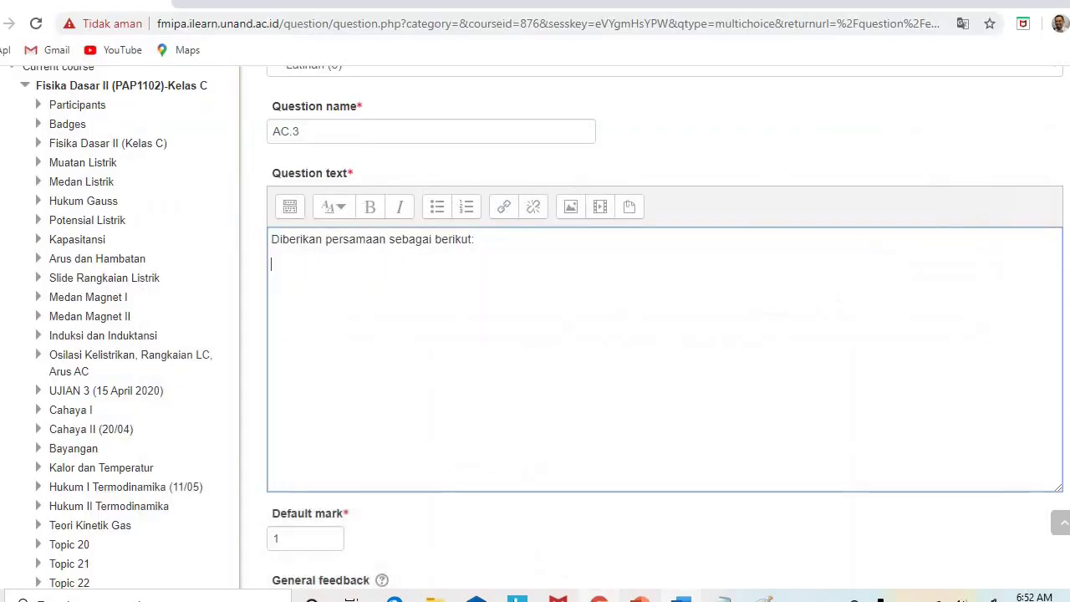
{"action": "type", "text": "(x+1)"}
{"action": "left_click", "coordinate": [682, 599]}
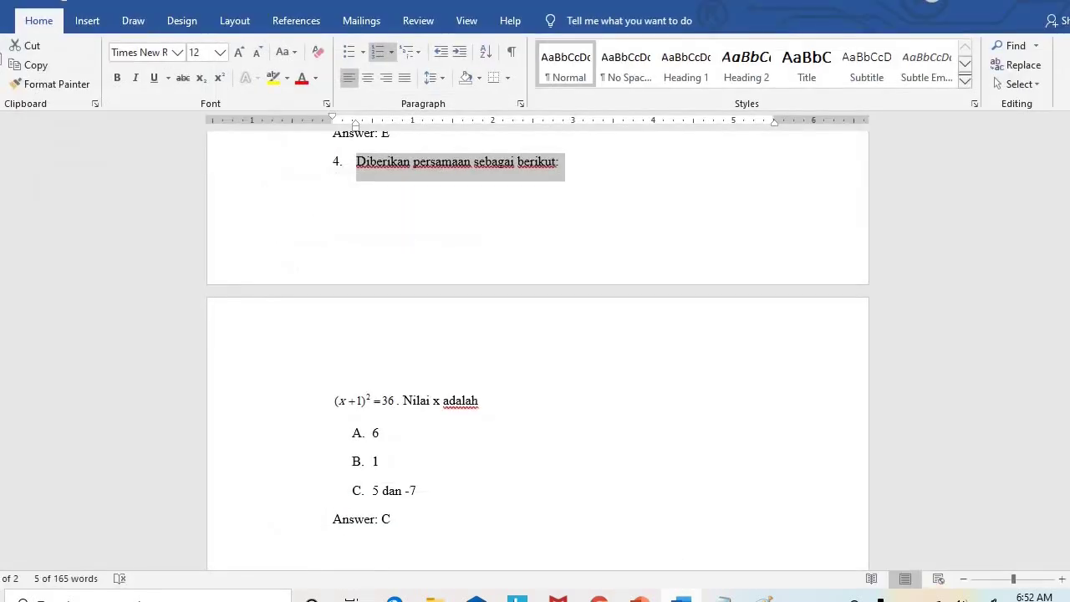
{"action": "key", "text": "alt+Tab"}
{"action": "type", "text": "2=36"}
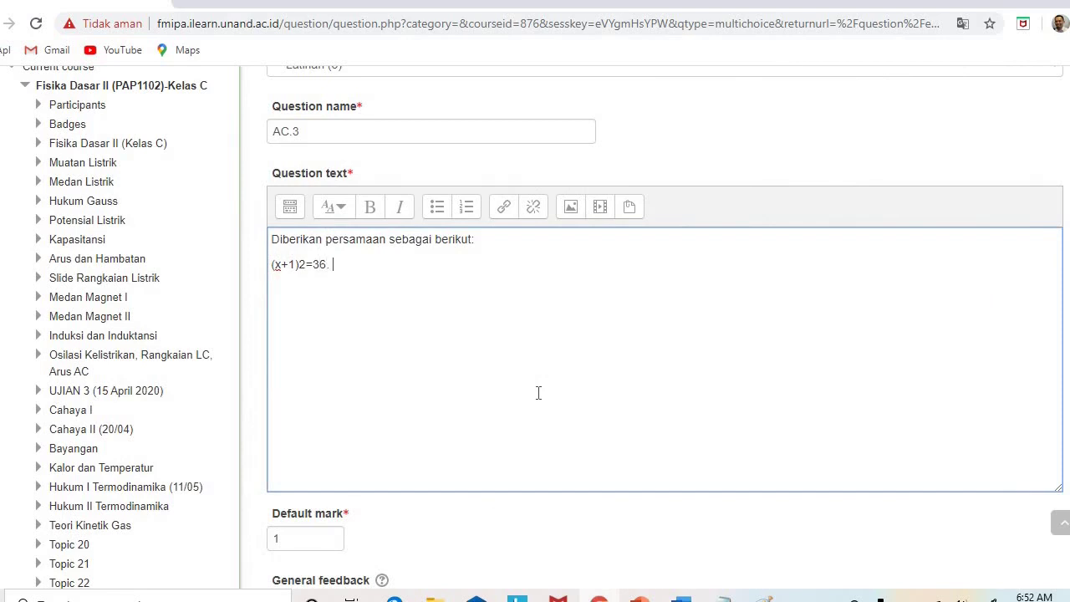
Format the 2 after (x+1) in the question text as superscript
{"action": "left_click_drag", "start_coordinate": [307, 265], "coordinate": [298, 264]}
{"action": "left_click", "coordinate": [288, 208]}
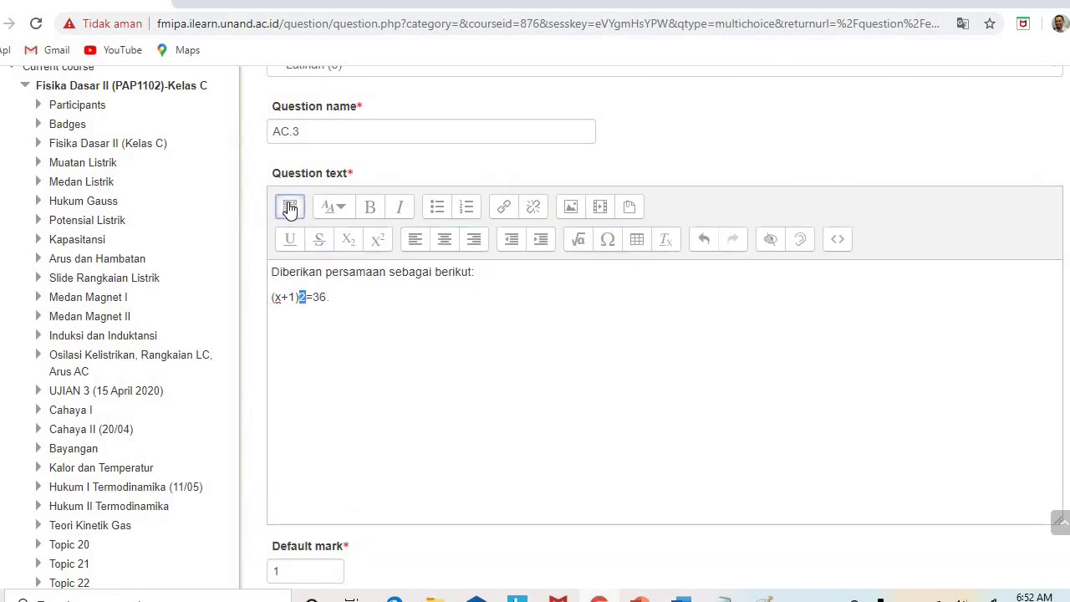
{"action": "left_click", "coordinate": [378, 244]}
{"action": "left_click", "coordinate": [349, 301]}
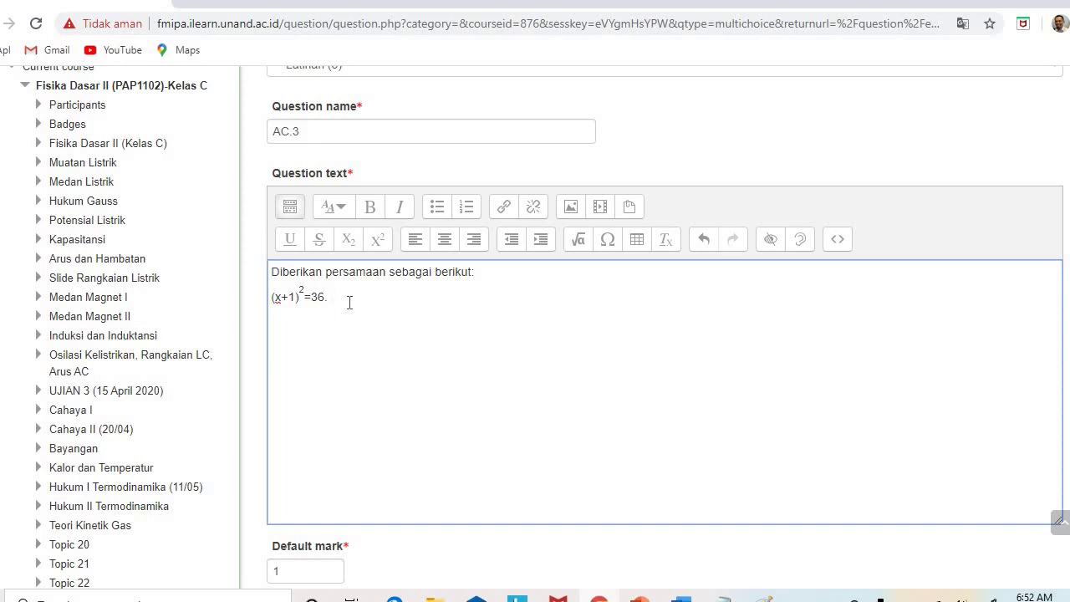
Write (x+1)^2 = 36 as a TeX equation in the equation editor for the question text
{"action": "left_click", "coordinate": [581, 242]}
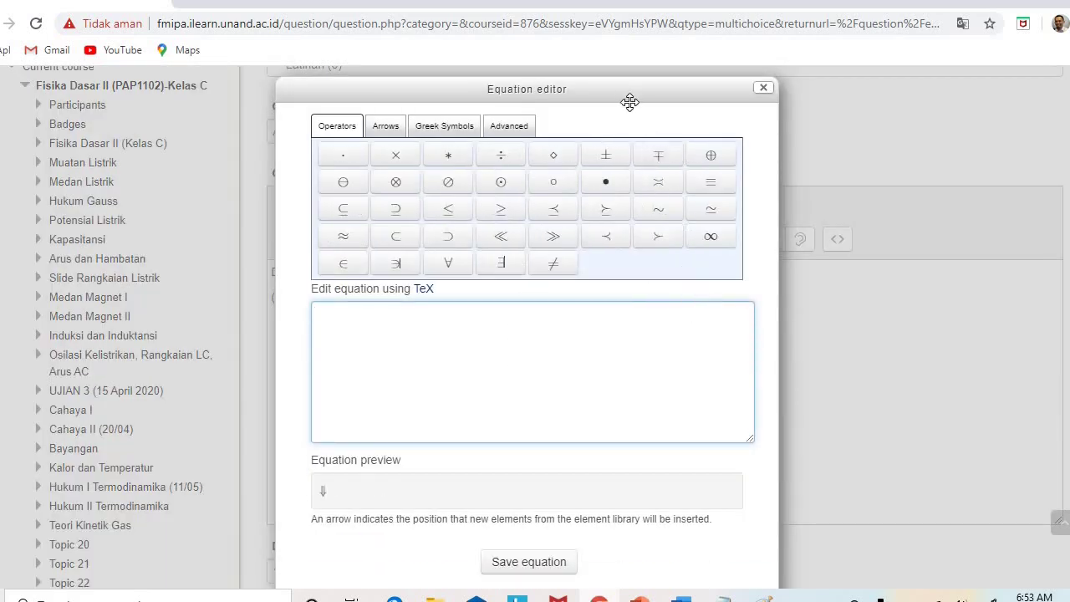
{"action": "type", "text": "("}
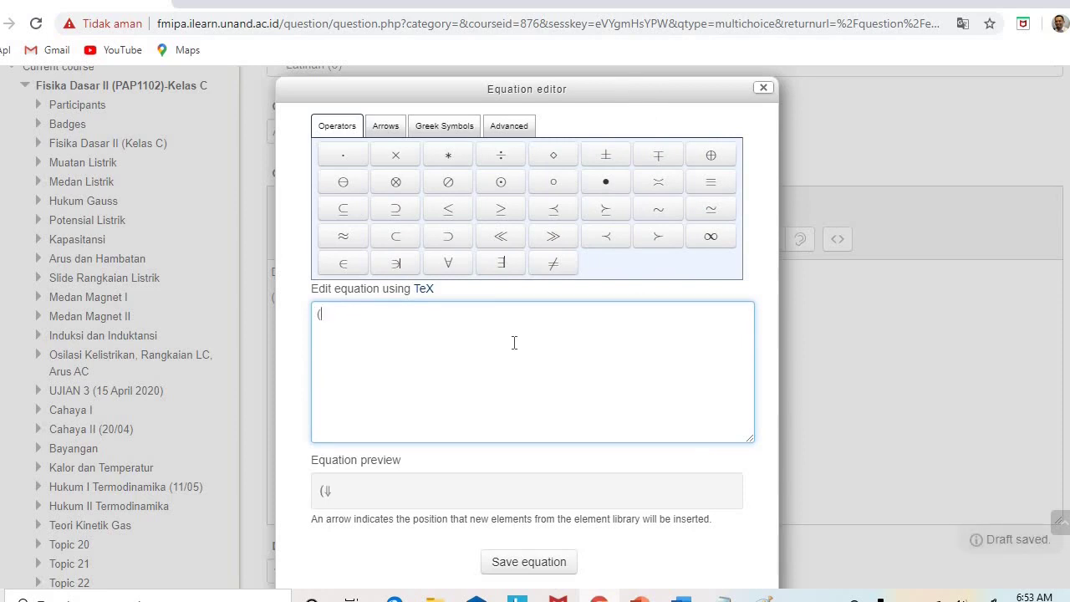
{"action": "type", "text": "x+1)"}
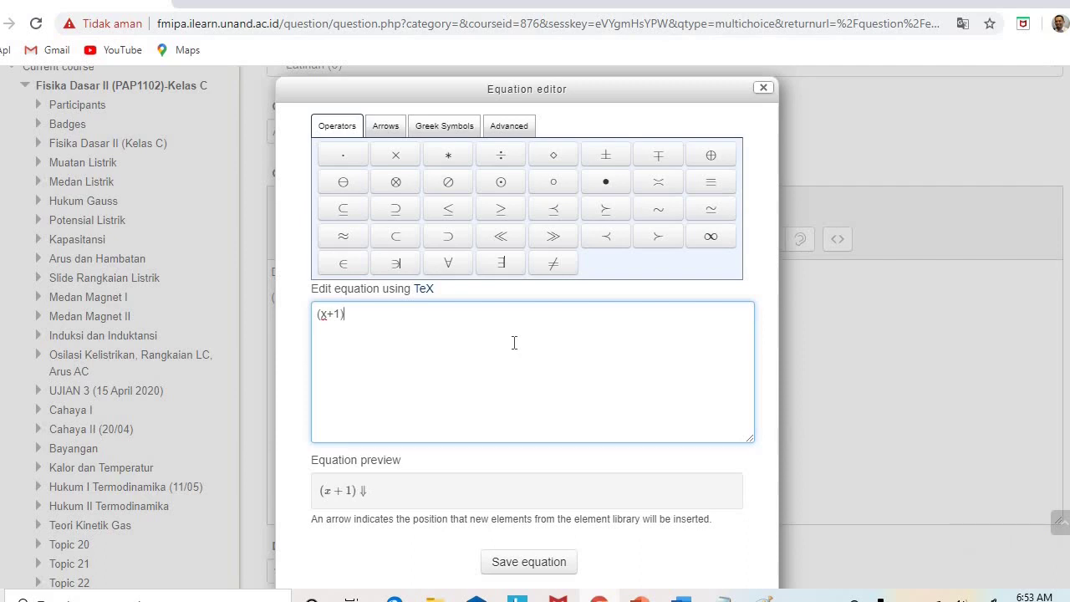
{"action": "type", "text": "^2 = 36"}
Examine the arrow, Greek, advanced and operator symbol sets available in the equation editor
{"action": "left_click", "coordinate": [392, 132]}
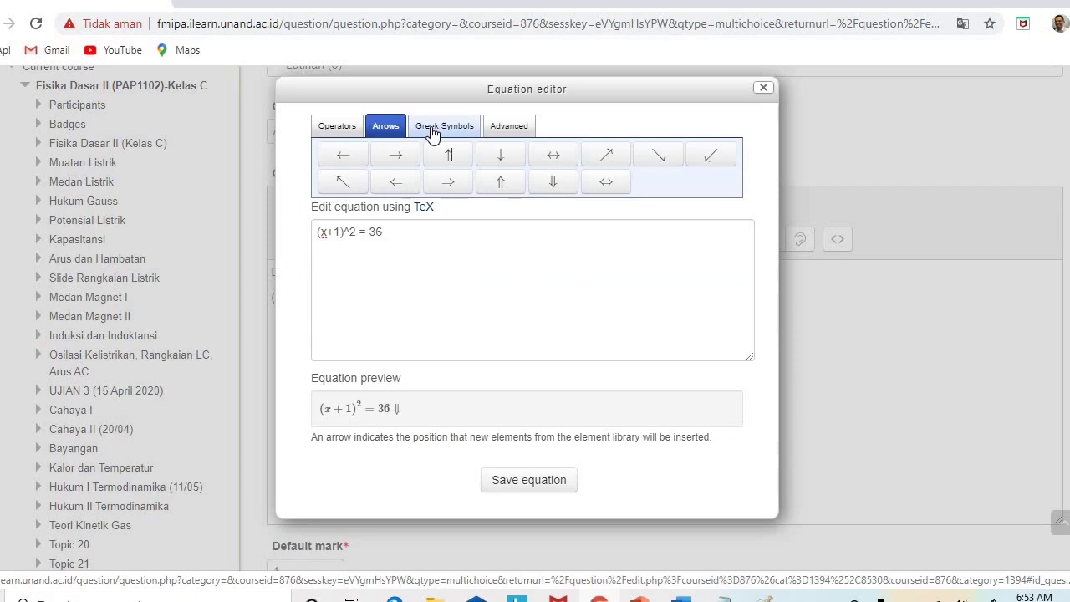
{"action": "left_click", "coordinate": [432, 132]}
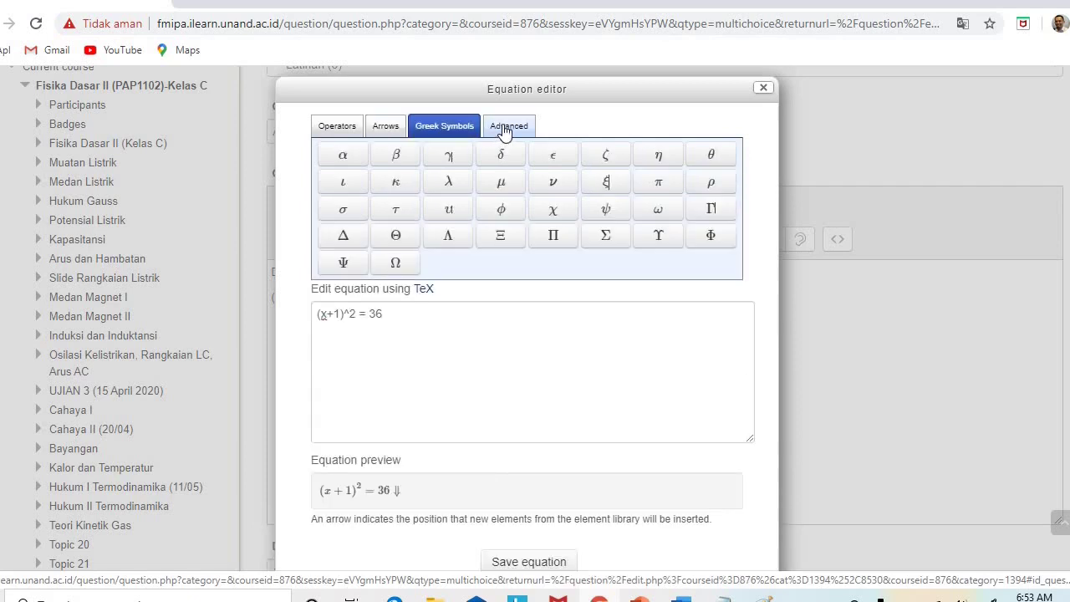
{"action": "left_click", "coordinate": [504, 130]}
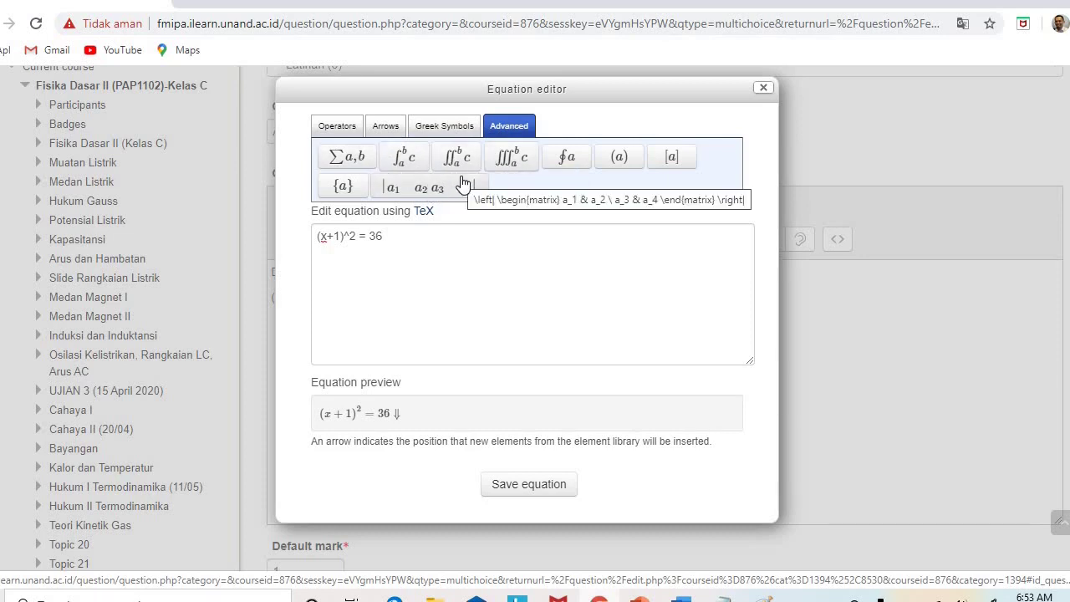
{"action": "left_click", "coordinate": [338, 126]}
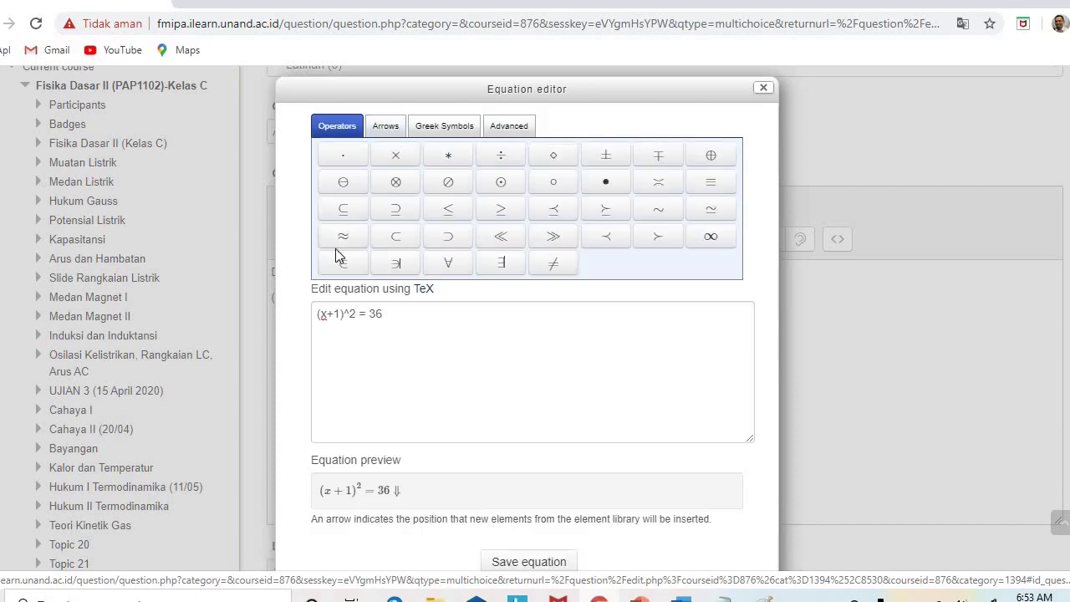
{"action": "left_click", "coordinate": [419, 315]}
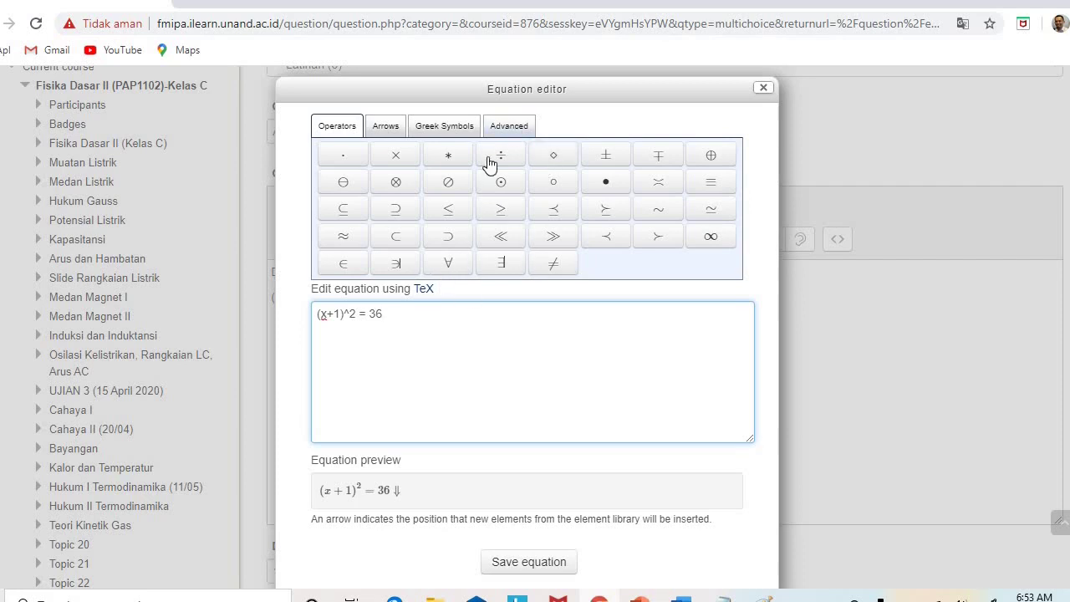
{"action": "left_click", "coordinate": [501, 134]}
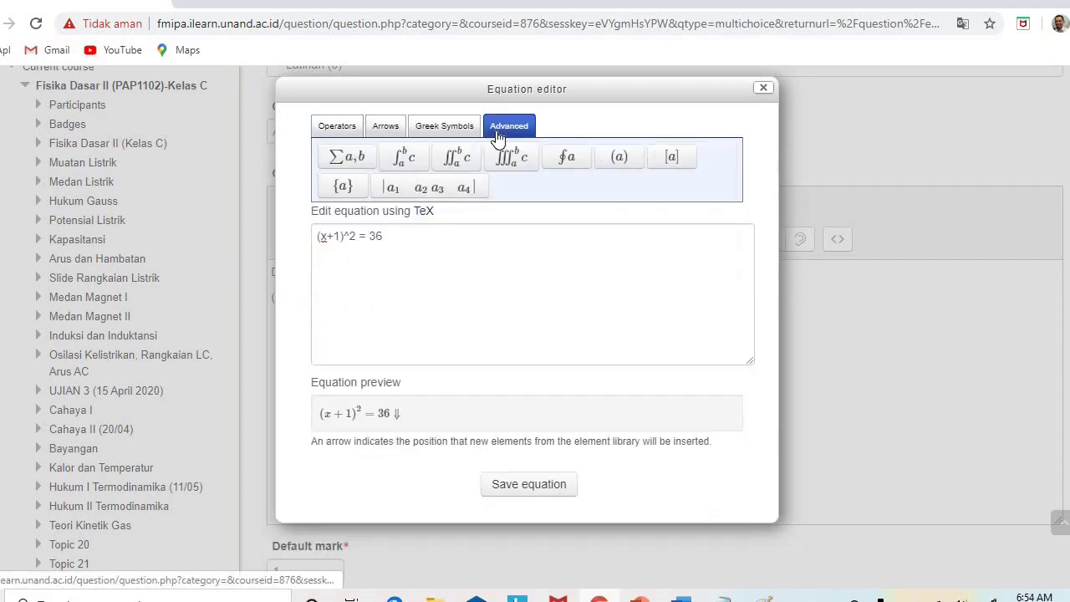
{"action": "left_click", "coordinate": [350, 129]}
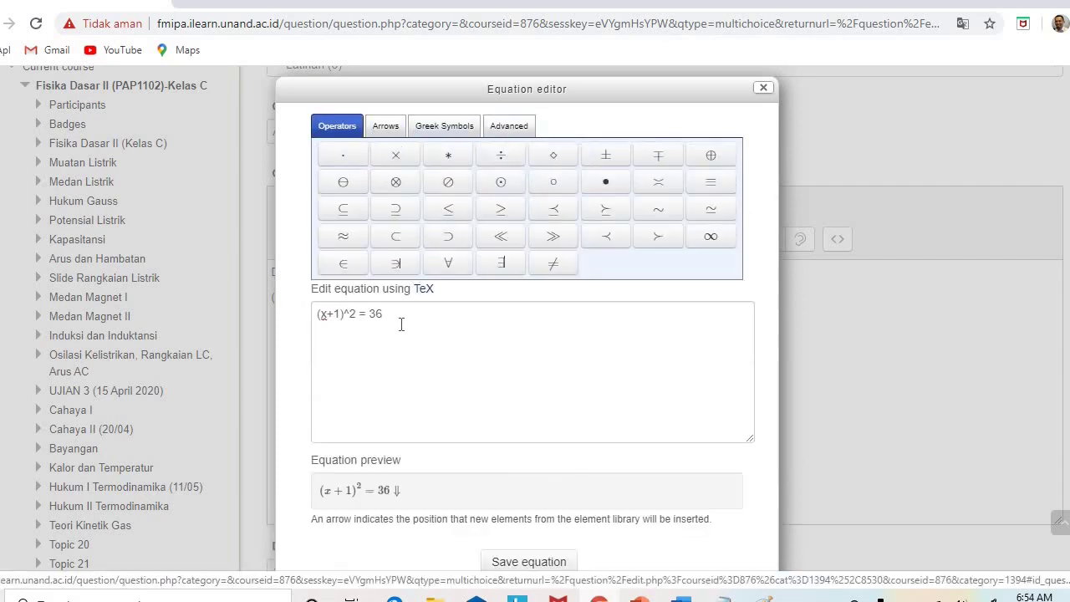
Insert the TeX equation into the question text and delete the plain-text version of the equation in front of it
{"action": "left_click", "coordinate": [511, 565]}
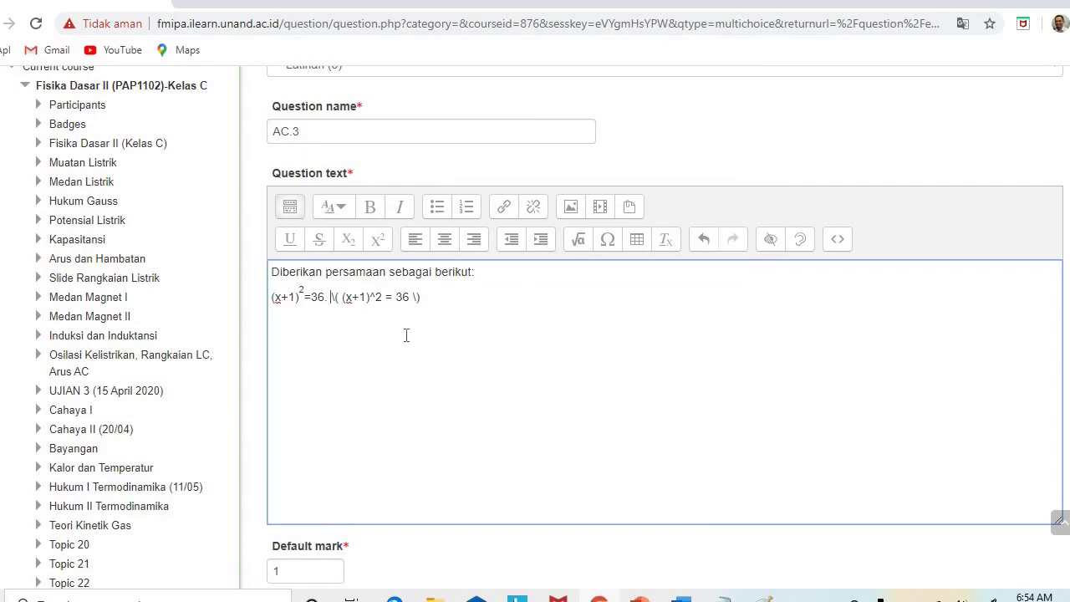
{"action": "key", "text": "BackSpace"}
{"action": "key", "text": "BackSpace"}
{"action": "key", "text": "BackSpace"}
{"action": "key", "text": "BackSpace"}
{"action": "key", "text": "BackSpace"}
{"action": "key", "text": "BackSpace"}
{"action": "key", "text": "BackSpace"}
{"action": "key", "text": "BackSpace"}
{"action": "key", "text": "BackSpace"}
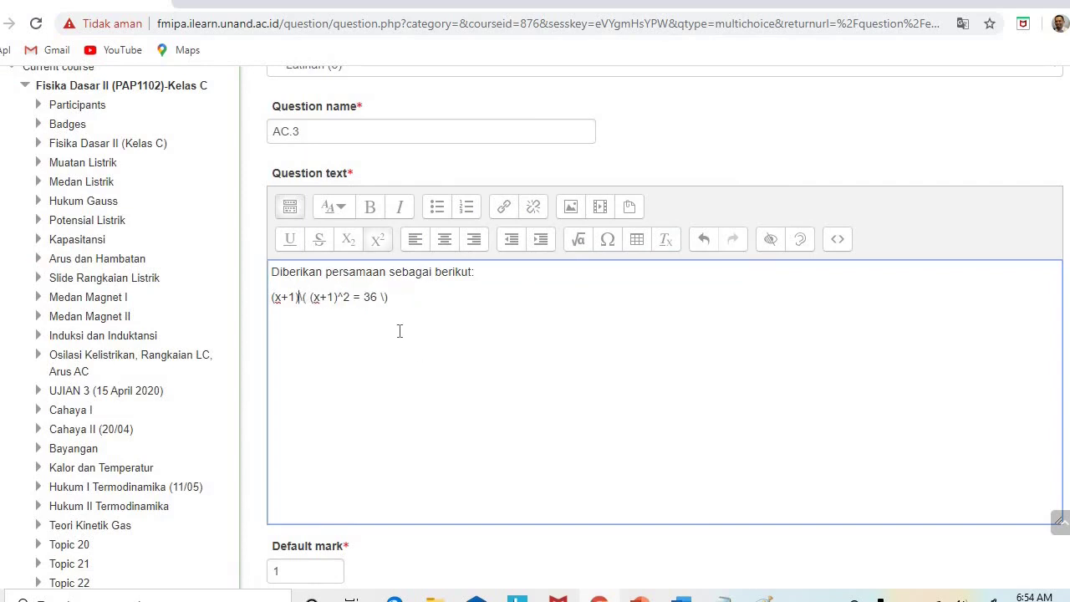
{"action": "key", "text": "BackSpace"}
{"action": "key", "text": "BackSpace"}
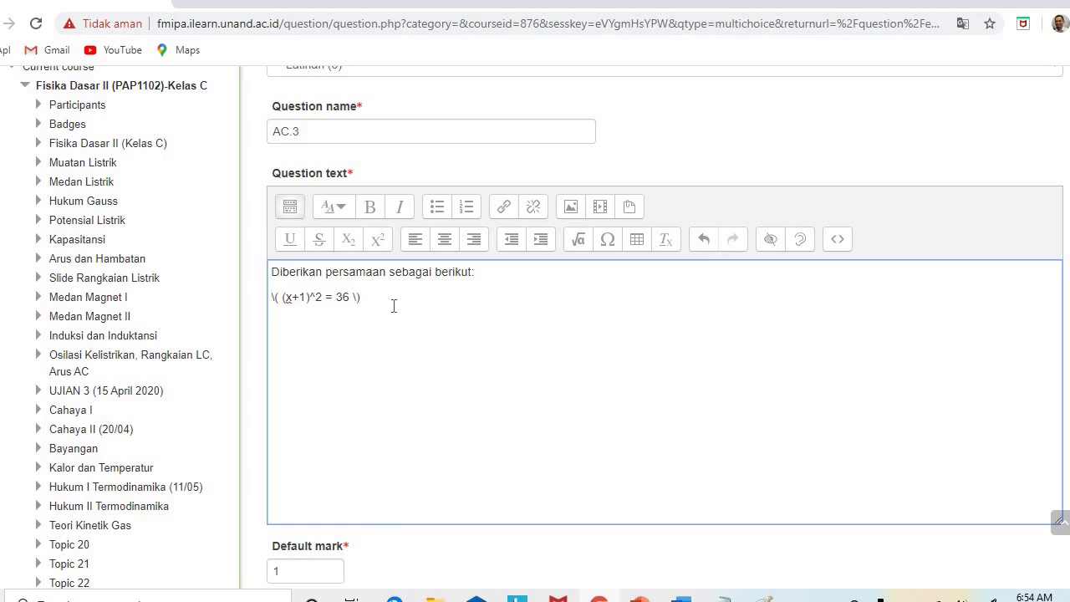
Complete the question text after the equation with ". Nilai x adalah", following question 4 in the Word document
{"action": "left_click", "coordinate": [684, 597]}
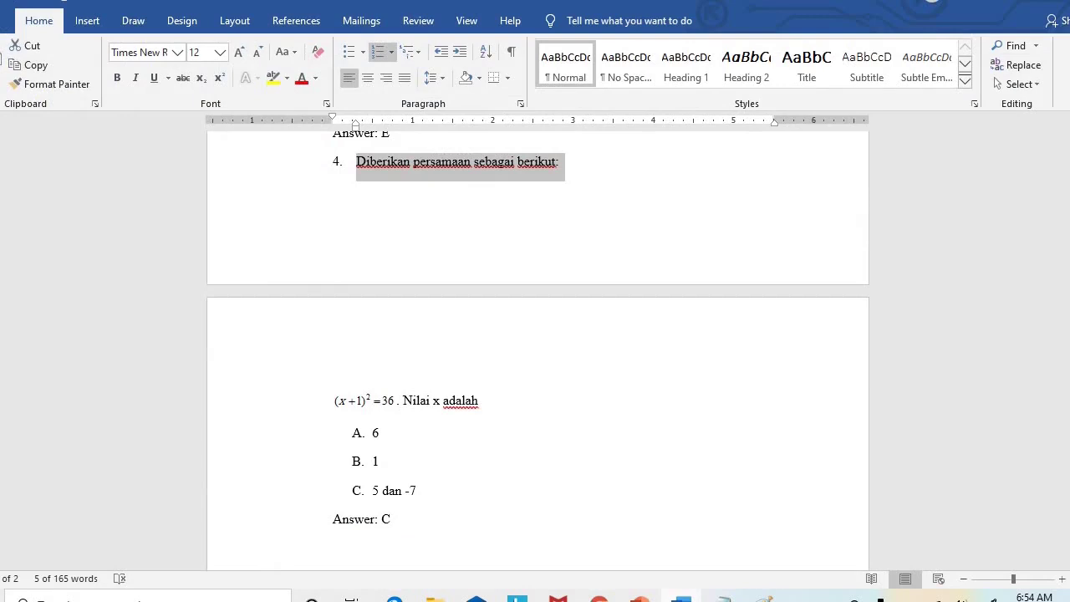
{"action": "key", "text": "alt+Tab"}
{"action": "type", "text": ". "}
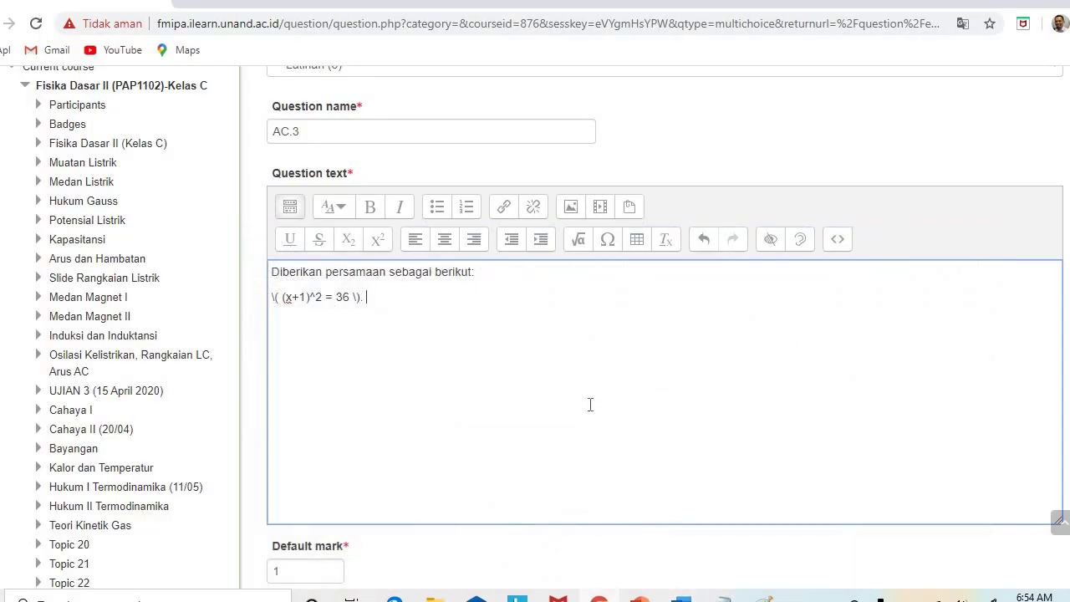
{"action": "type", "text": "Nilai x adalah"}
Fill in the answers from question 4 of the Word document: choice 1 "6", choice 2 "1" and choice 3 "5 dan -7"
{"action": "scroll", "coordinate": [864, 485], "scroll_direction": "down", "scroll_amount": 15}
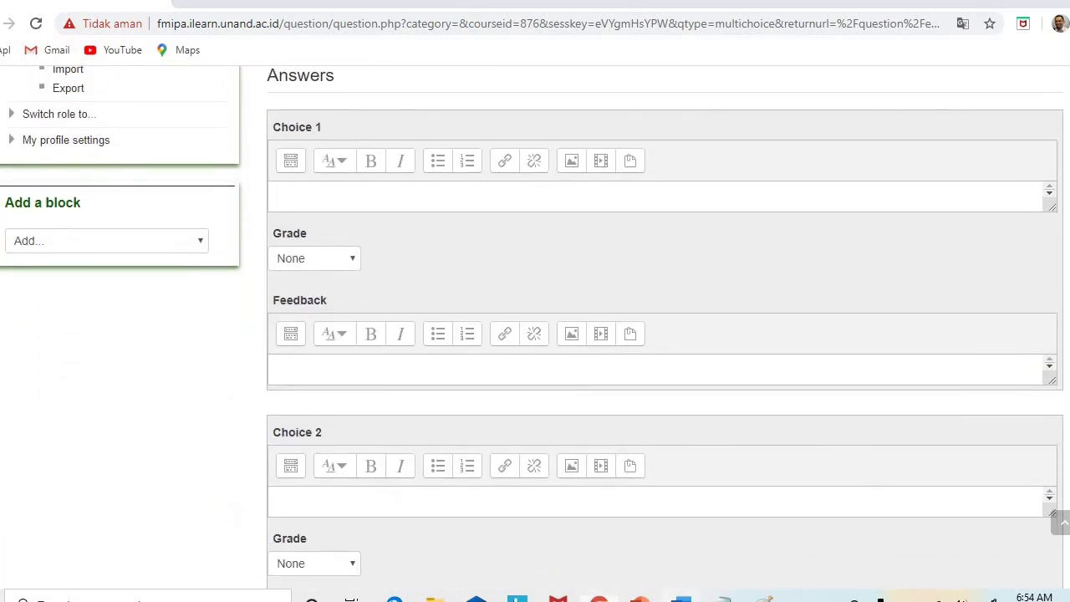
{"action": "left_click", "coordinate": [688, 599]}
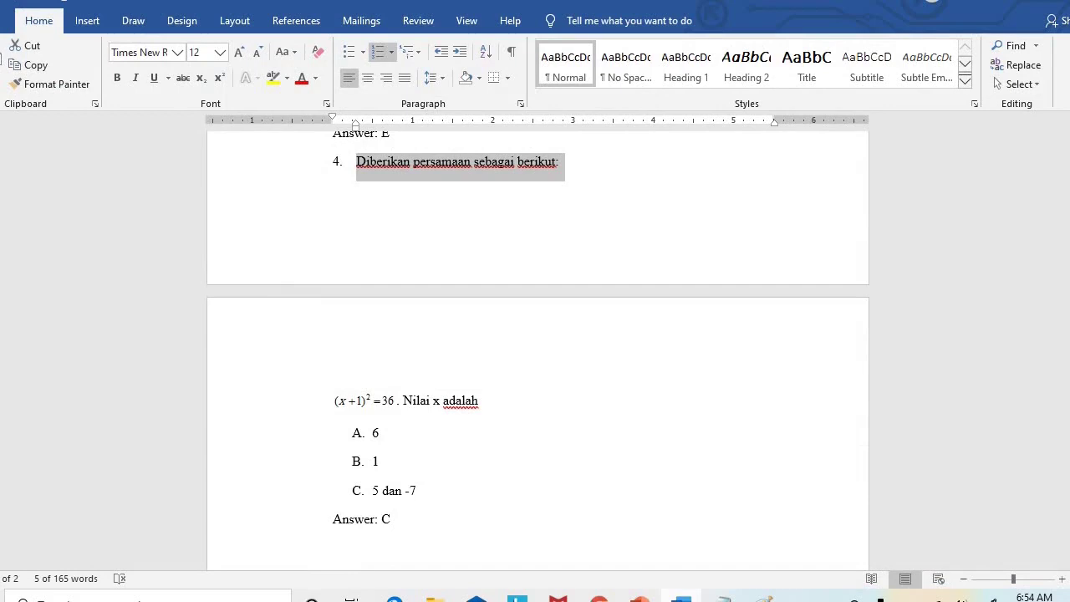
{"action": "key", "text": "alt+Tab"}
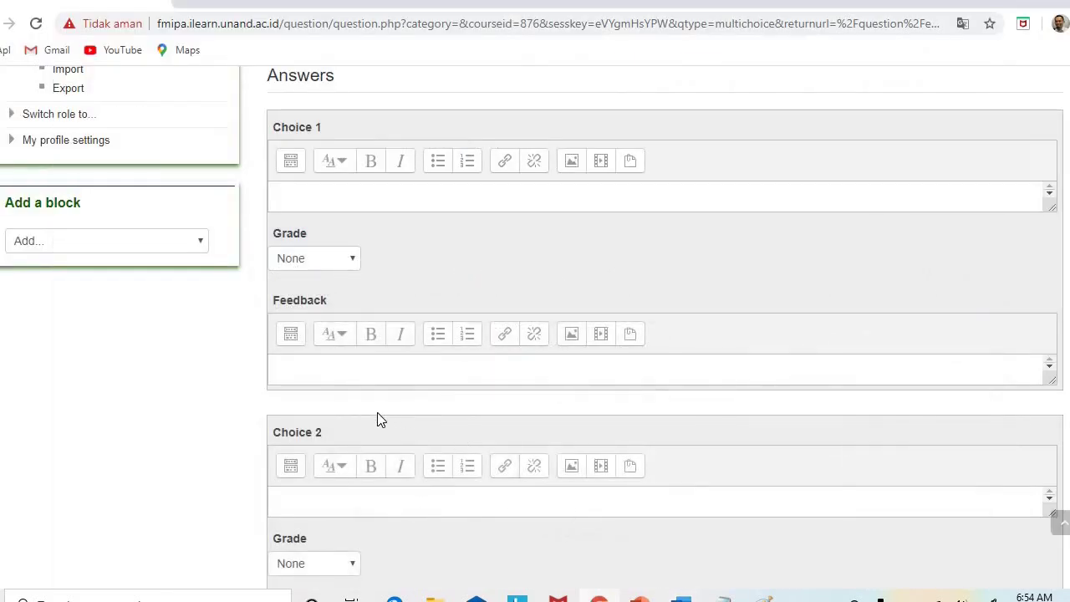
{"action": "left_click", "coordinate": [355, 198]}
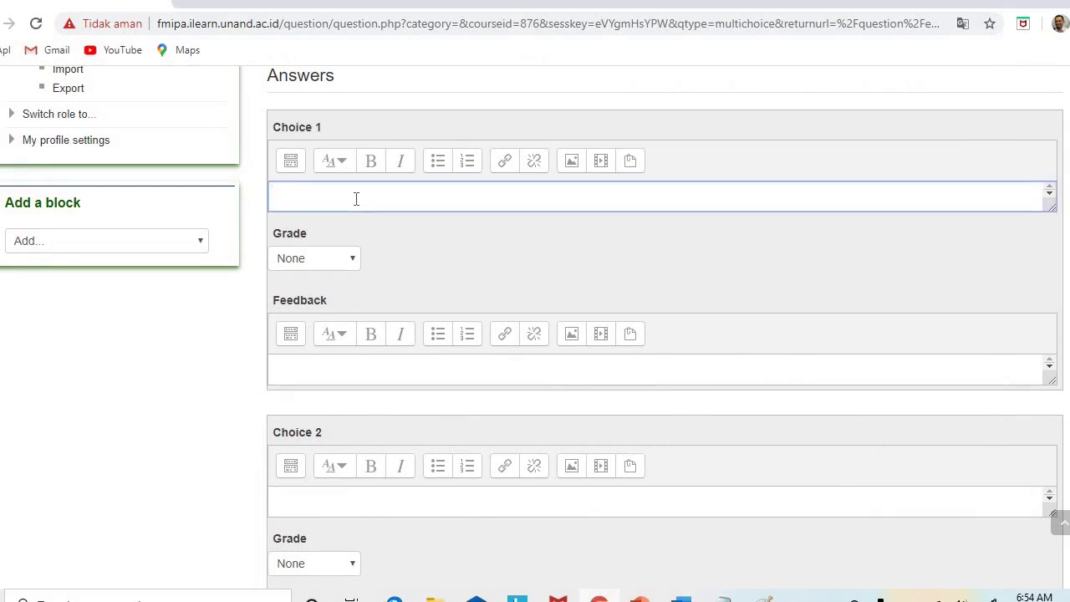
{"action": "type", "text": "6"}
{"action": "left_click", "coordinate": [307, 507]}
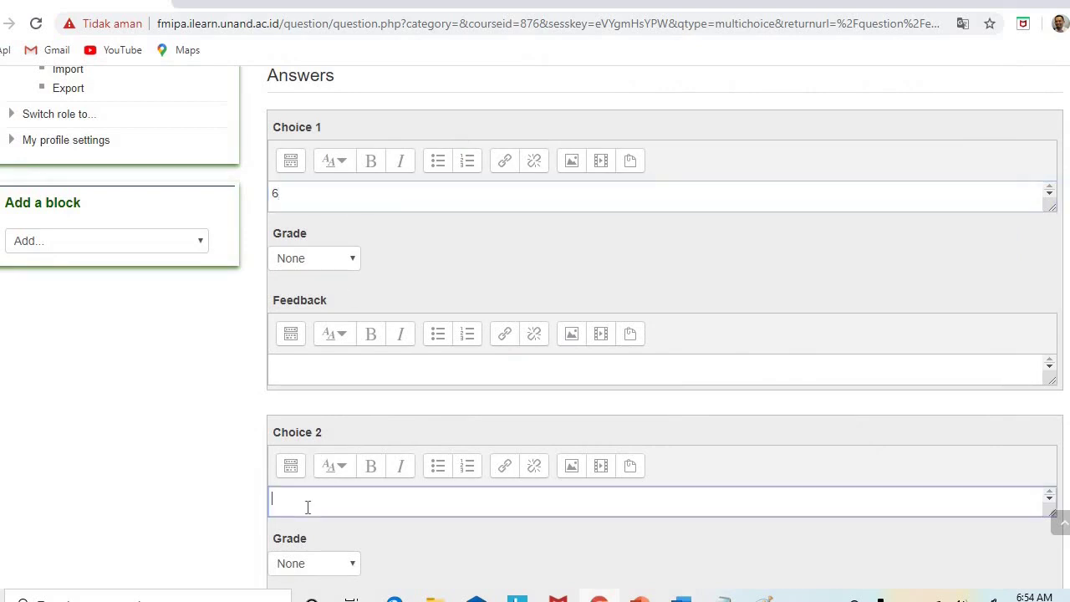
{"action": "type", "text": "1"}
{"action": "scroll", "coordinate": [648, 345], "scroll_direction": "down", "scroll_amount": 6}
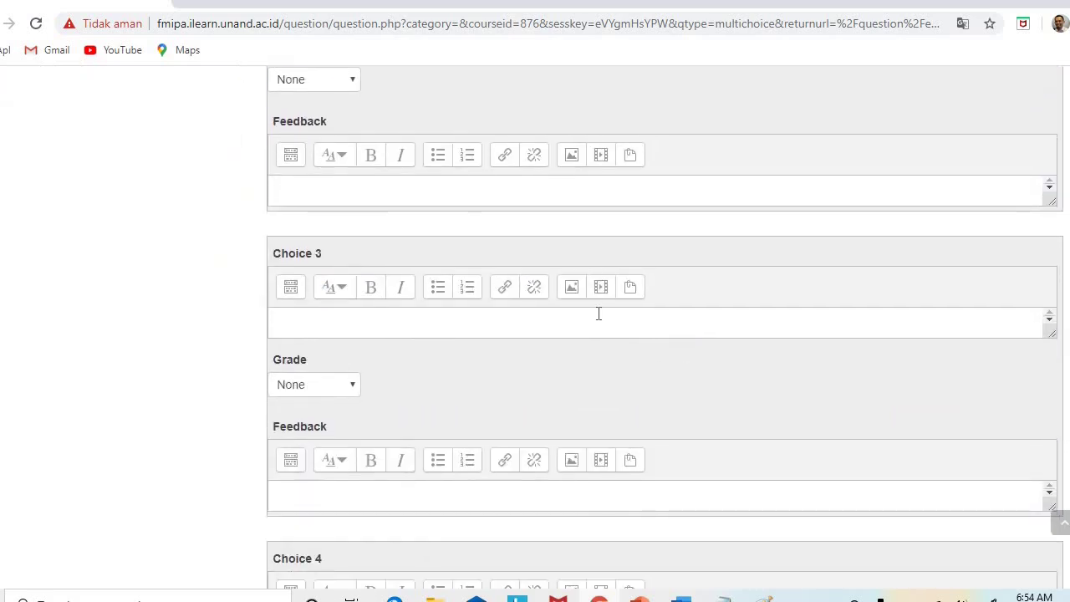
{"action": "left_click", "coordinate": [593, 327]}
{"action": "type", "text": "5"}
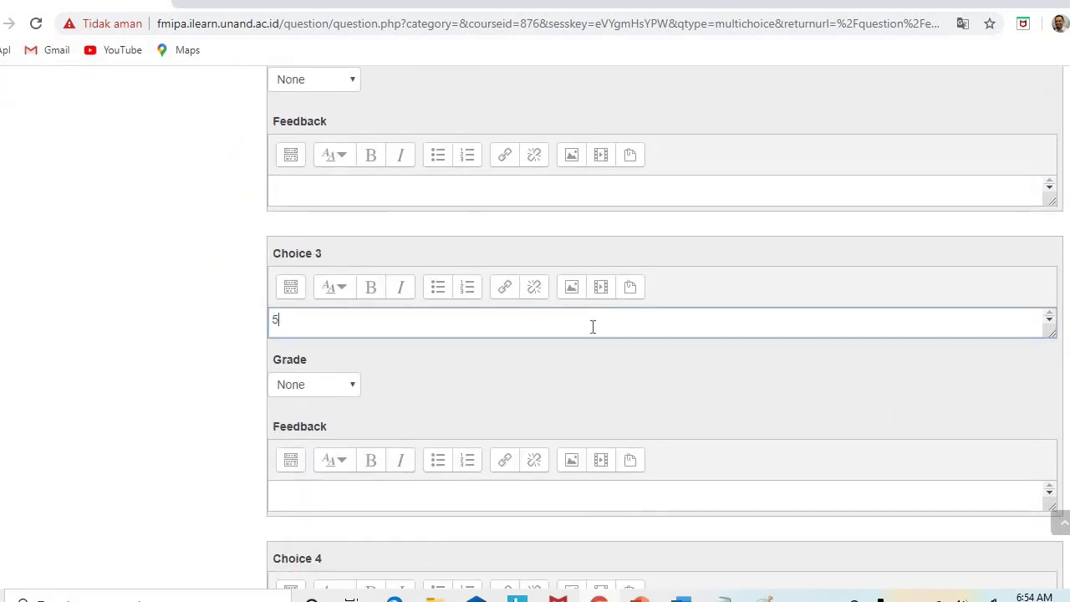
{"action": "type", "text": " dan -7"}
Set the grade of choice 3 to 100% and save question AC.3
{"action": "left_click", "coordinate": [341, 393]}
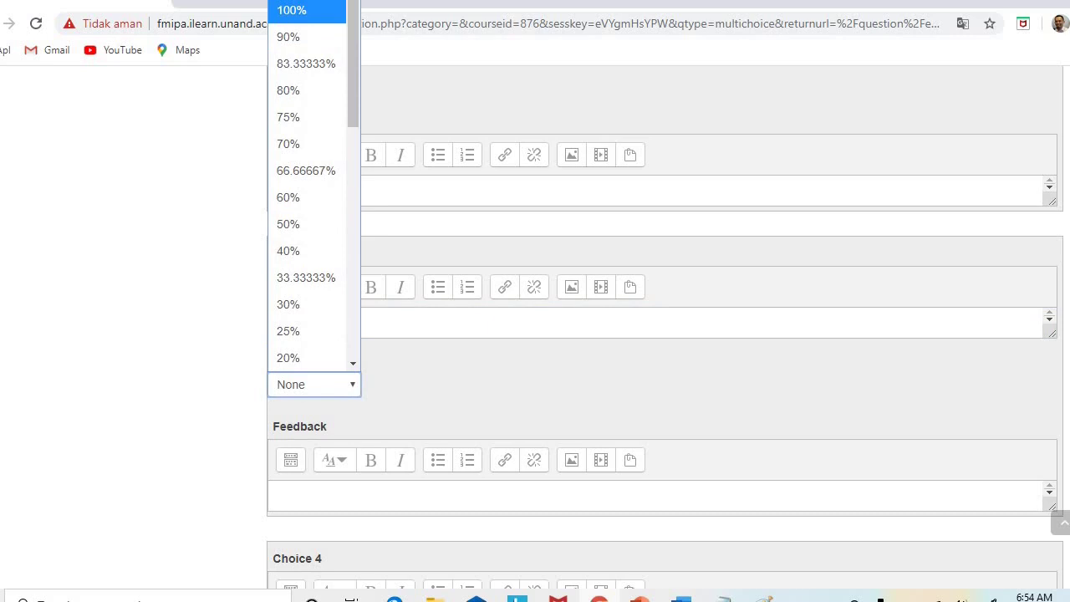
{"action": "left_click", "coordinate": [306, 11]}
{"action": "scroll", "coordinate": [536, 410], "scroll_direction": "down", "scroll_amount": 15}
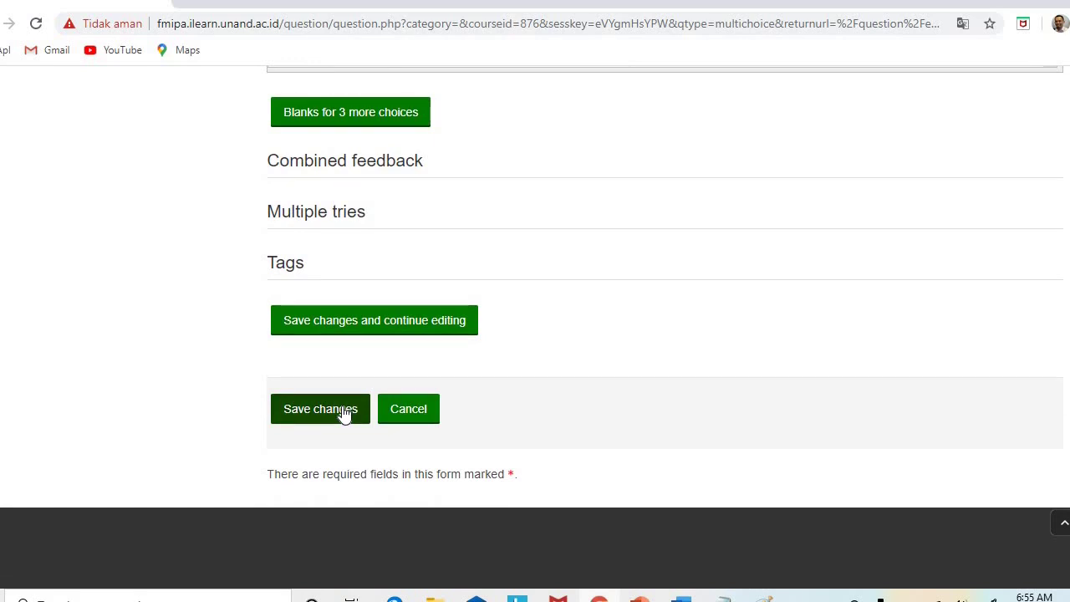
{"action": "left_click", "coordinate": [343, 413]}
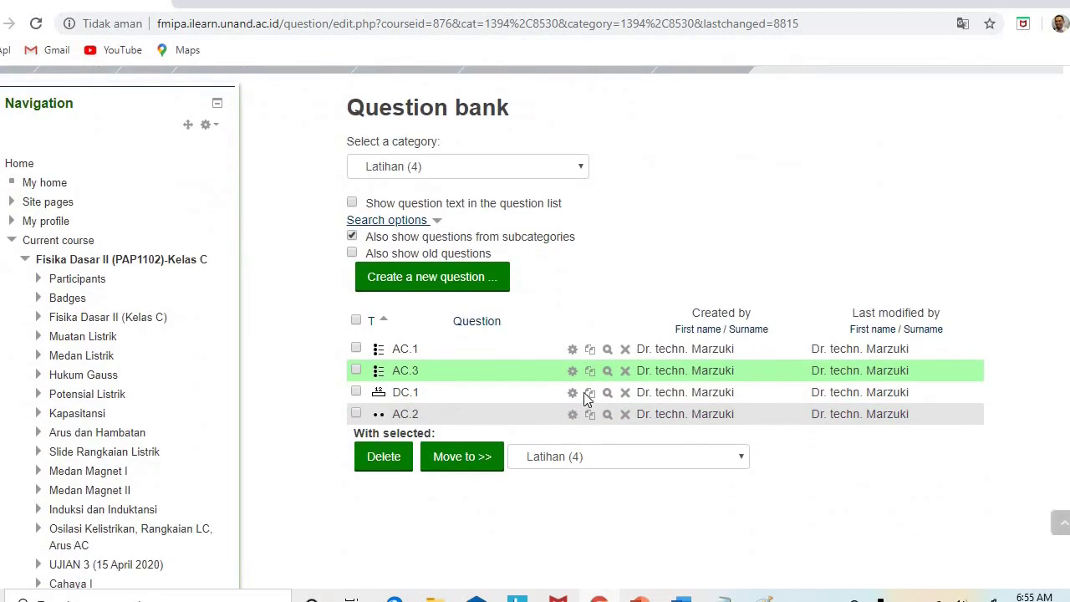
Preview question AC.3, submit "5 dan -7" as the answer to check its marking, and close the preview
{"action": "left_click", "coordinate": [607, 373]}
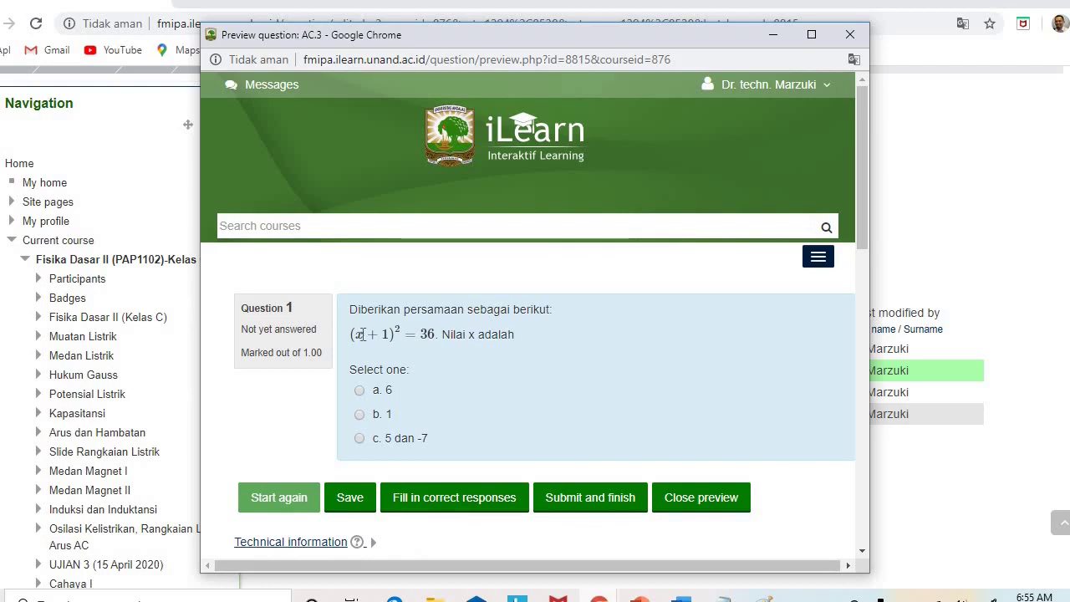
{"action": "left_click", "coordinate": [360, 439]}
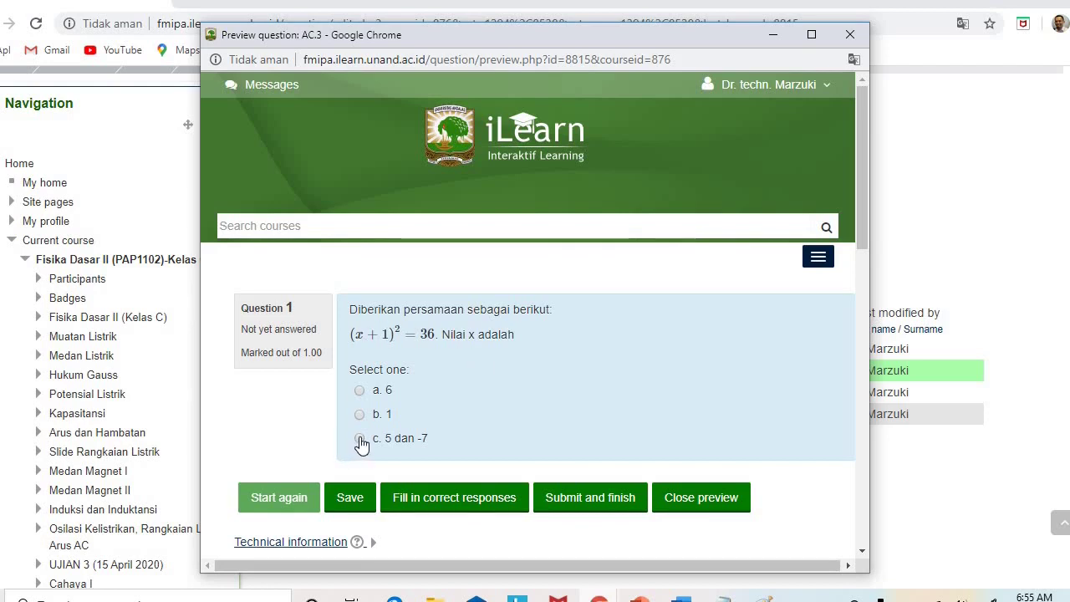
{"action": "left_click", "coordinate": [577, 498]}
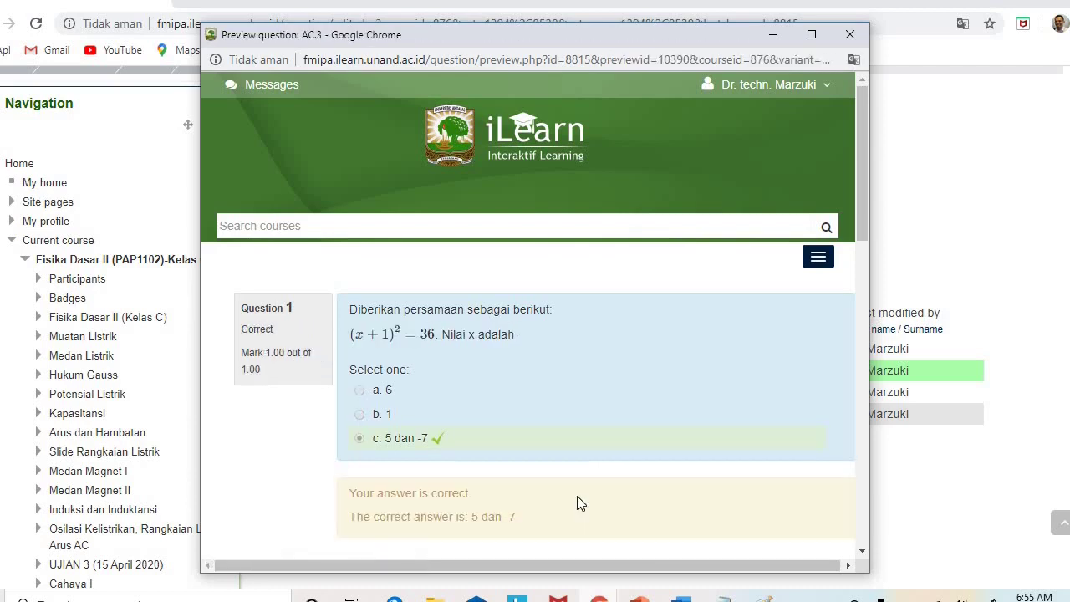
{"action": "left_click", "coordinate": [851, 35]}
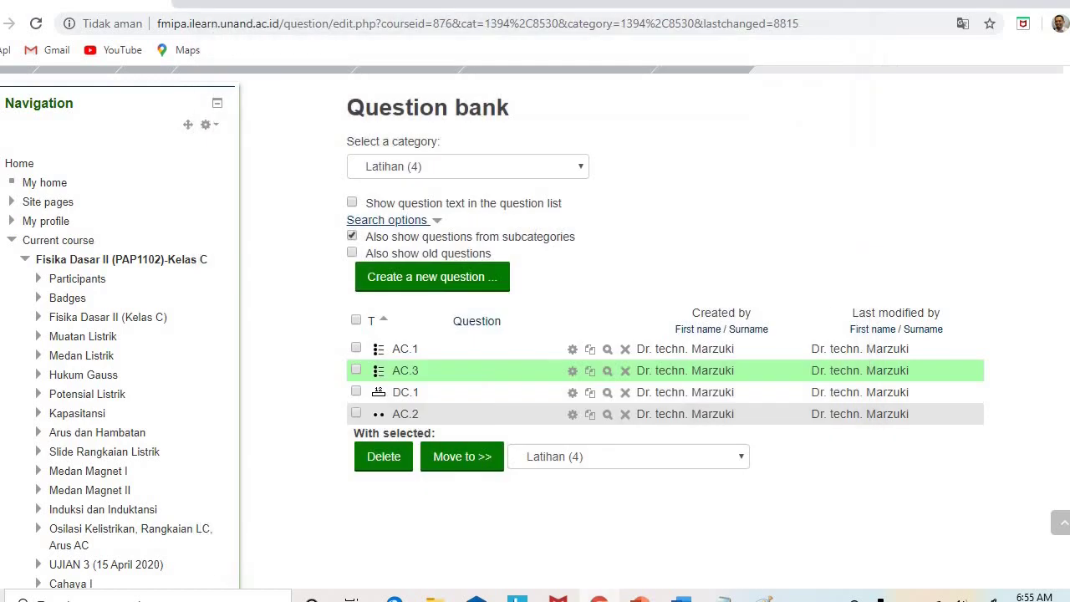
Return to the course page of Fisika Dasar II (PAP1102)-Kelas C and open the Topic 20 section for editing
{"action": "scroll", "coordinate": [535, 334], "scroll_direction": "up", "scroll_amount": 2}
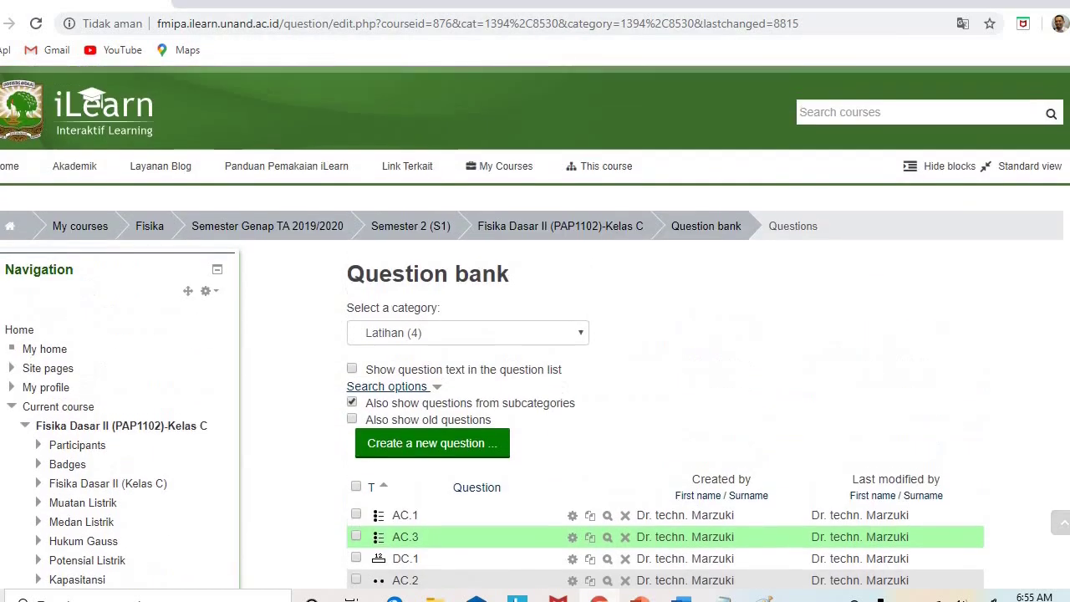
{"action": "left_click", "coordinate": [612, 233]}
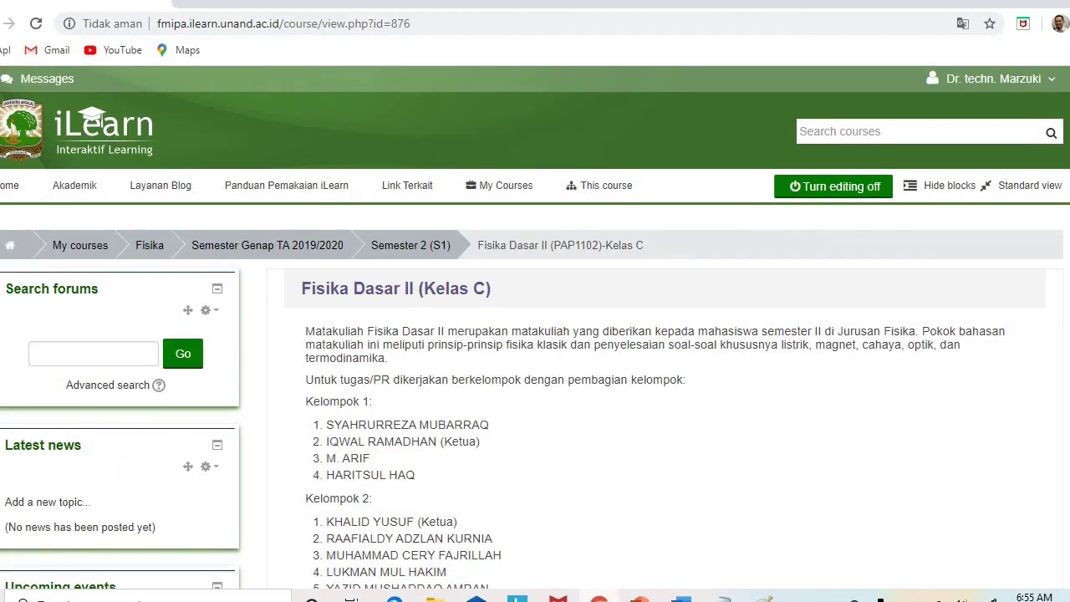
{"action": "scroll", "coordinate": [535, 334], "scroll_direction": "down", "scroll_amount": 20}
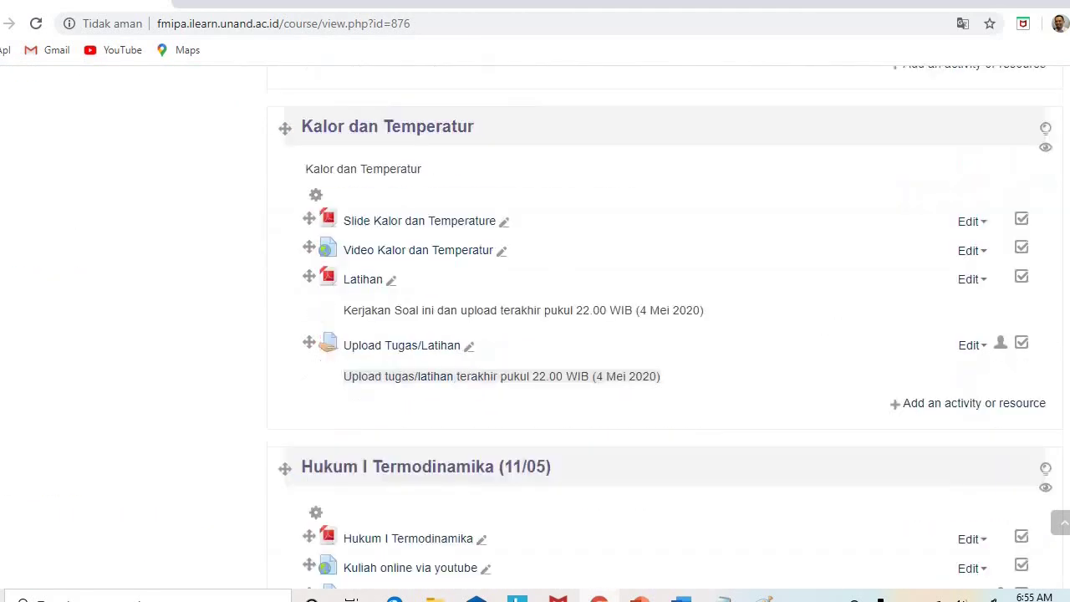
{"action": "scroll", "coordinate": [535, 334], "scroll_direction": "down", "scroll_amount": 15}
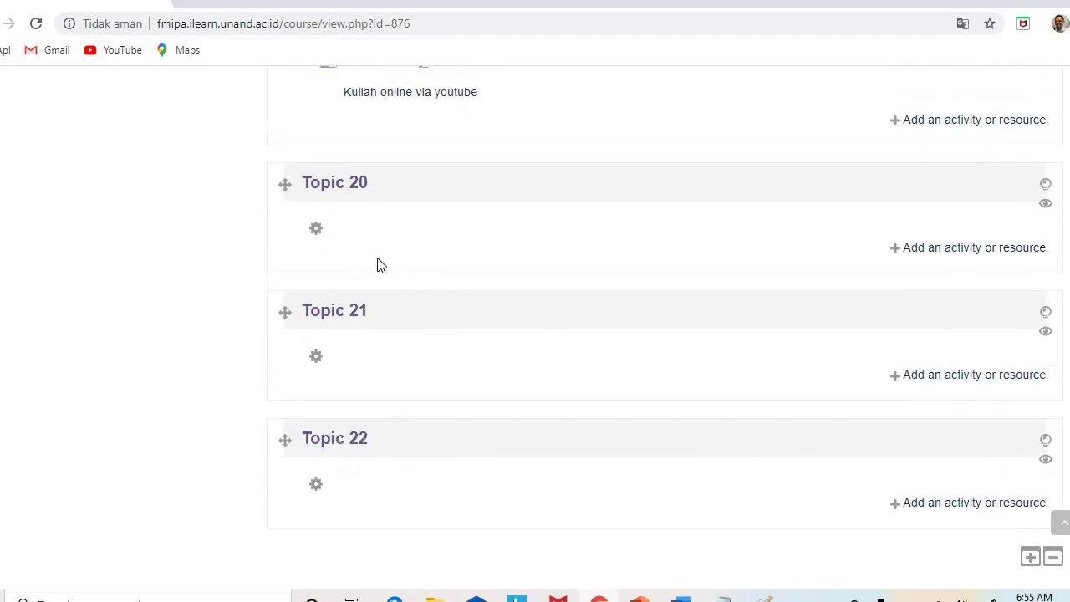
{"action": "left_click", "coordinate": [317, 231]}
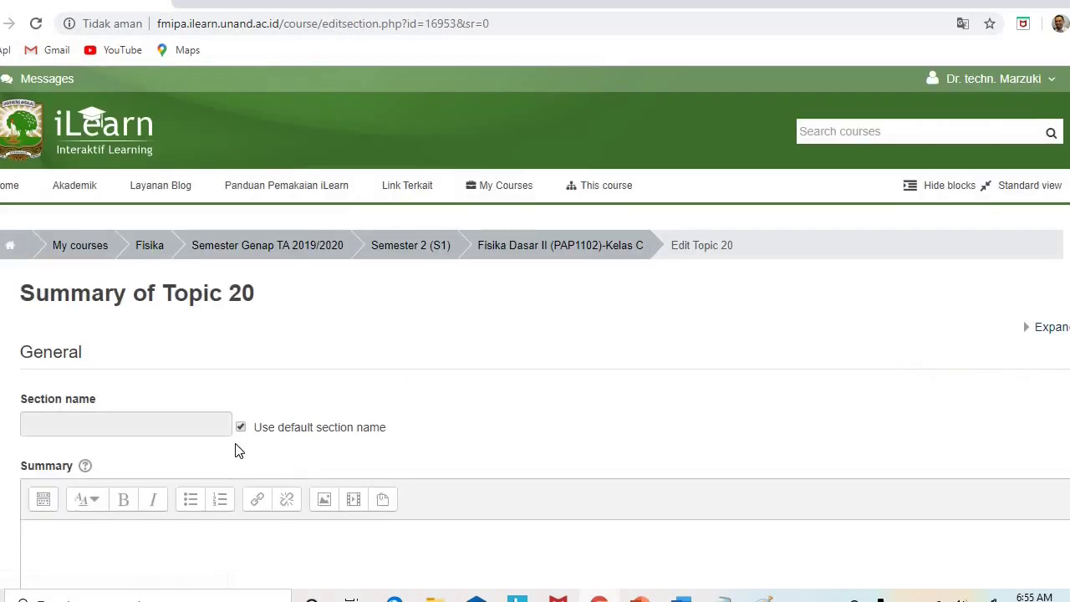
Replace the default section name with "Ujian (Latihan)" and place the cursor in the section summary
{"action": "left_click", "coordinate": [241, 428]}
{"action": "left_click", "coordinate": [206, 423]}
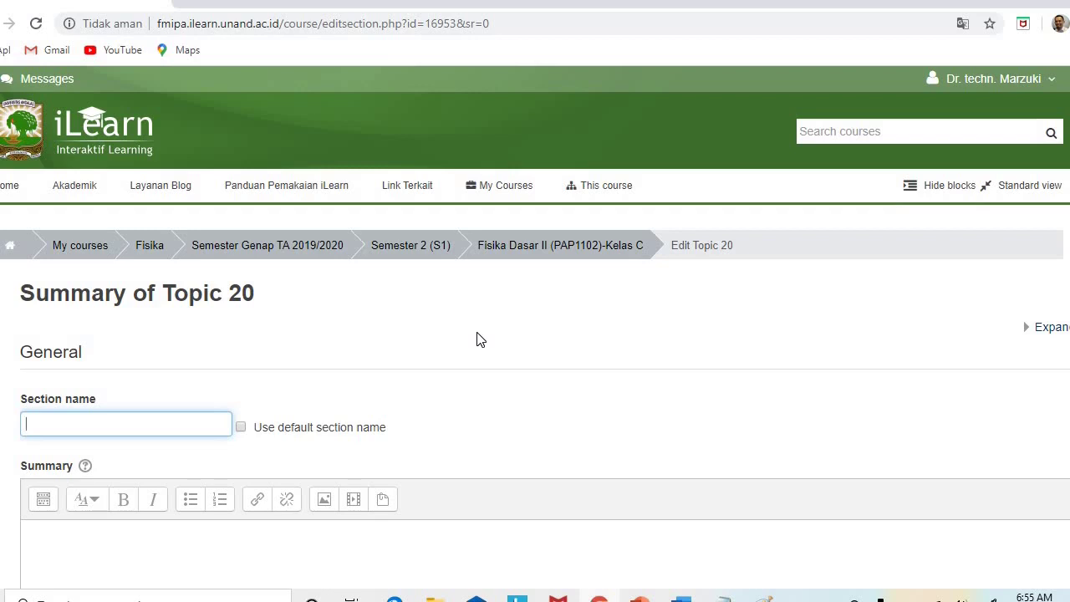
{"action": "type", "text": "Ujian (Latihan)"}
{"action": "scroll", "coordinate": [256, 303], "scroll_direction": "down", "scroll_amount": 3}
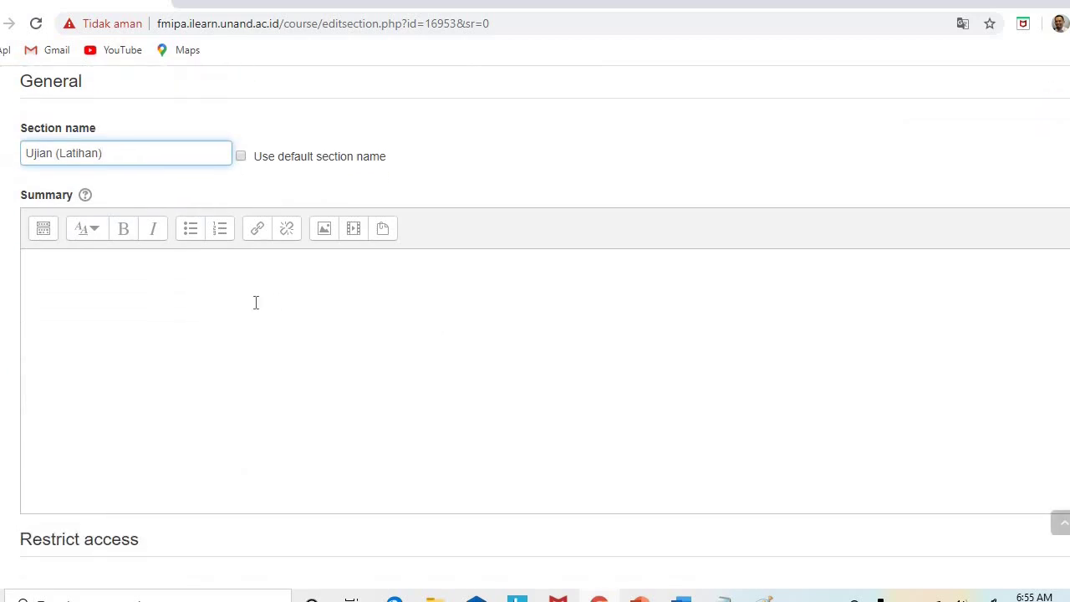
{"action": "left_click", "coordinate": [253, 303]}
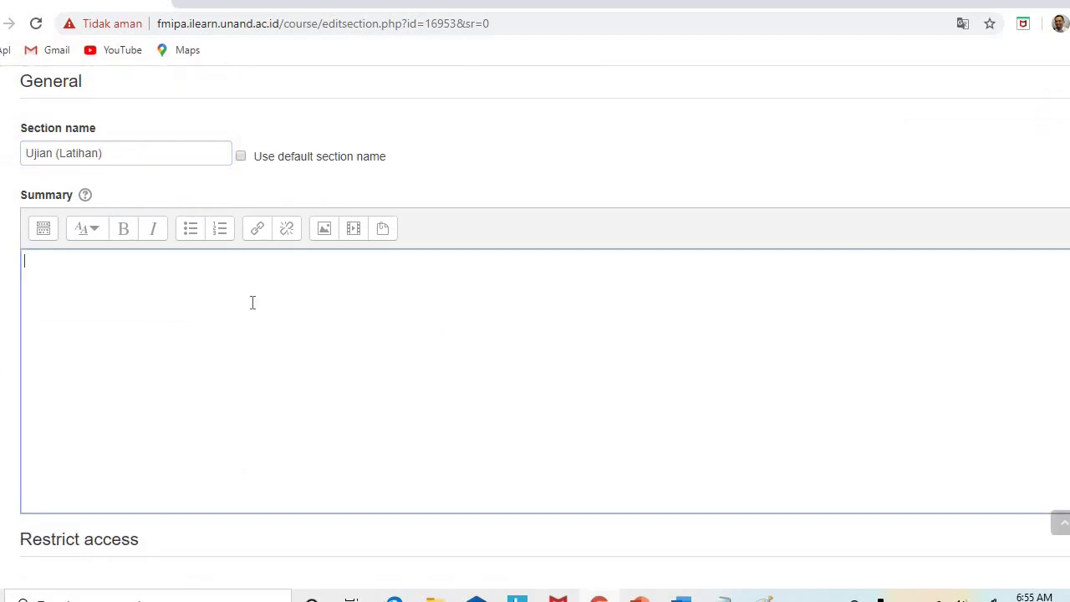
{"action": "type", "text": "Peraturan ujian"}
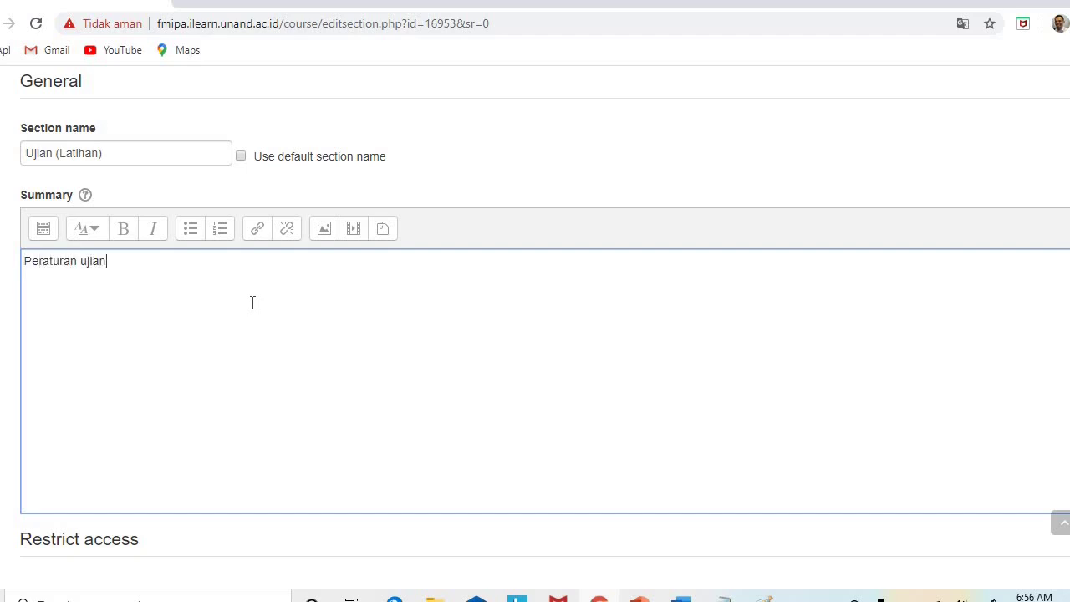
{"action": "key", "text": "BackSpace"}
{"action": "key", "text": "BackSpace"}
{"action": "key", "text": "BackSpace"}
{"action": "key", "text": "BackSpace"}
{"action": "key", "text": "BackSpace"}
{"action": "key", "text": "BackSpace"}
{"action": "key", "text": "BackSpace"}
{"action": "key", "text": "BackSpace"}
{"action": "key", "text": "BackSpace"}
{"action": "key", "text": "BackSpace"}
{"action": "key", "text": "BackSpace"}
{"action": "key", "text": "BackSpace"}
{"action": "key", "text": "BackSpace"}
{"action": "key", "text": "BackSpace"}
{"action": "key", "text": "BackSpace"}
Enter "Ketentuan Ujian:" as the heading line of the section summary
{"action": "type", "text": "Ketentuan Ujian/Q"}
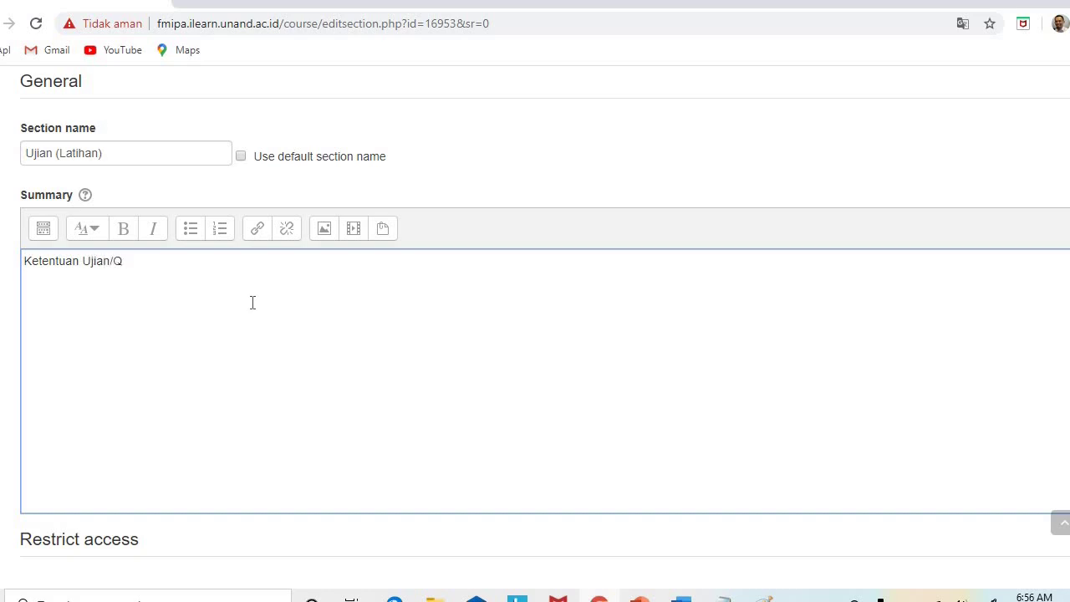
{"action": "key", "text": "shift+Left"}
{"action": "key", "text": "BackSpace"}
{"action": "key", "text": "BackSpace"}
Start a numbered list in the summary with the rules "Tidak boleh bekerjasama." and "Boleh buka buku dan sumber lain."
{"action": "left_click", "coordinate": [221, 230]}
{"action": "type", "text": "t"}
{"action": "key", "text": "BackSpace"}
{"action": "type", "text": "Tidak boleh beker"}
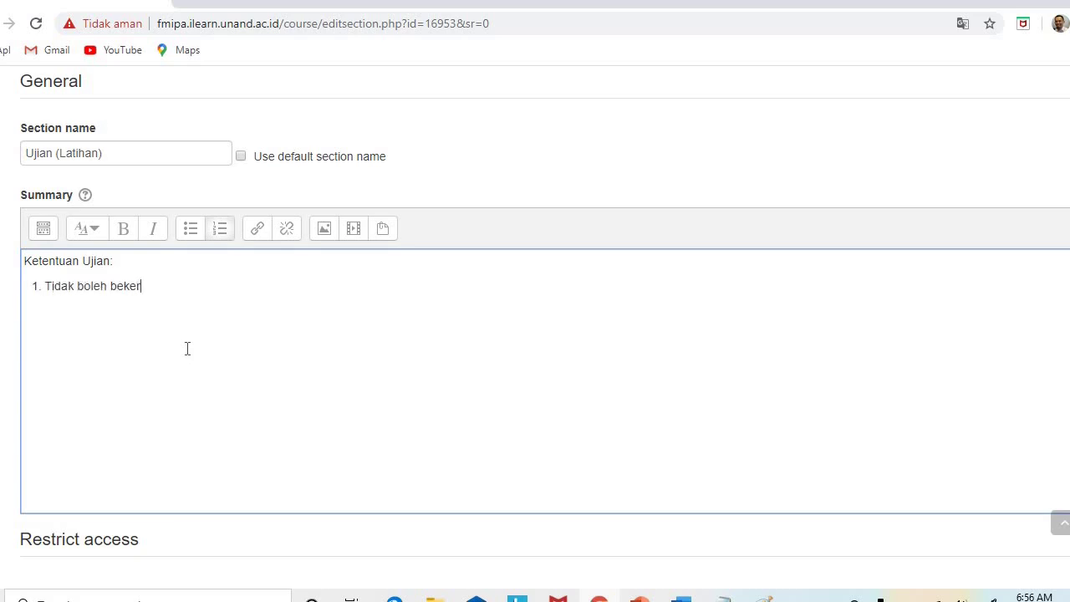
{"action": "type", "text": "jasama."}
{"action": "key", "text": "Return"}
{"action": "type", "text": "Boleh buka buku"}
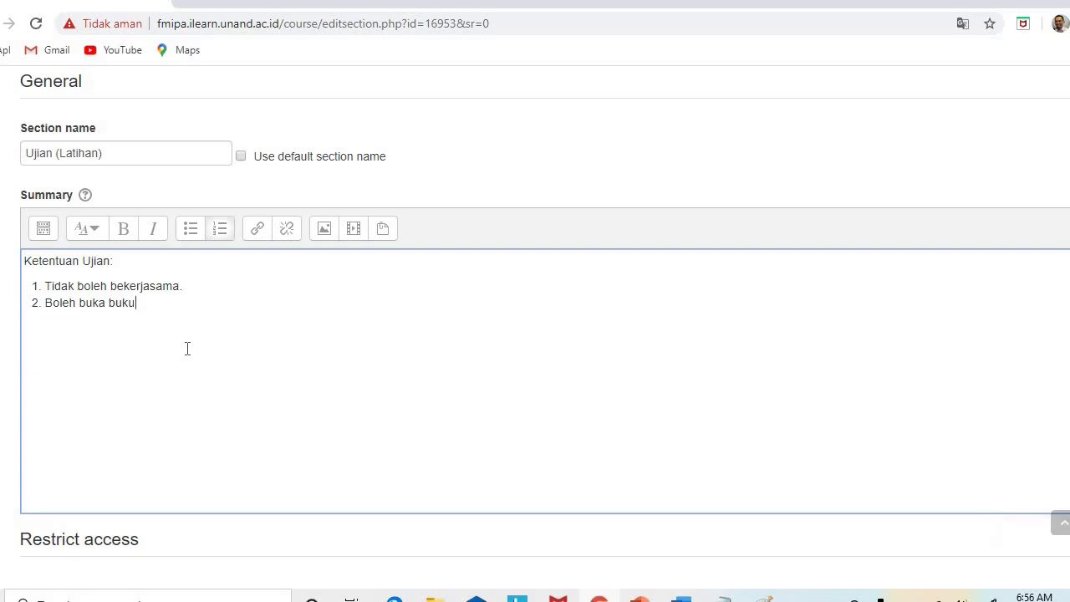
{"action": "type", "text": "dan sumber lain"}
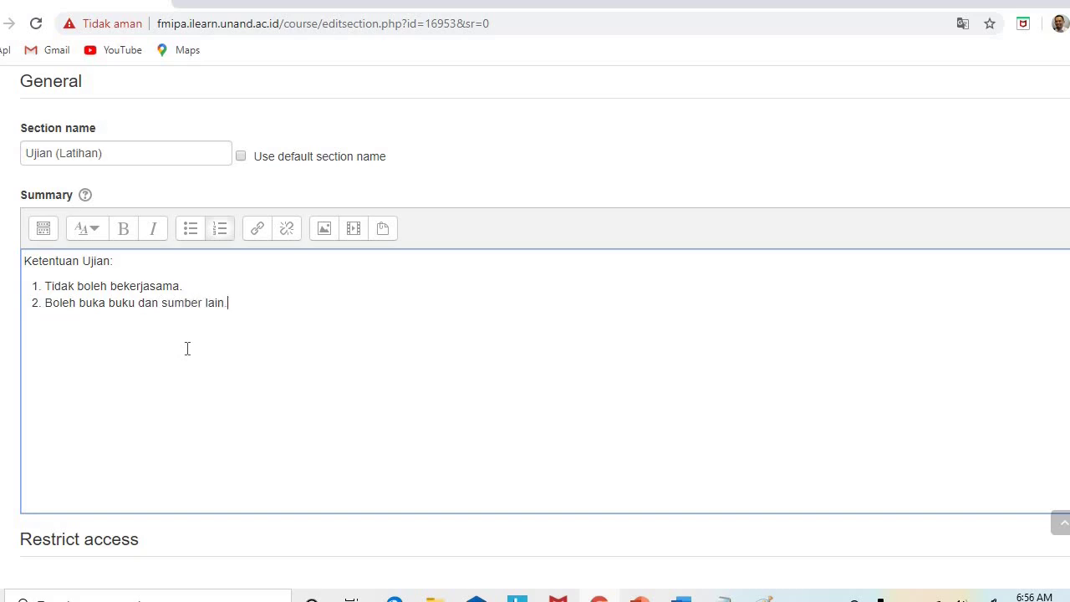
{"action": "type", "text": "."}
Add the third rule "Ketika Anda mengikuti ujian, berarti Anda sudah berjanji untuk berlaku jujur."
{"action": "key", "text": "Return"}
{"action": "type", "text": "Ketika Anda e"}
{"action": "key", "text": "BackSpace"}
{"action": "type", "text": "meng"}
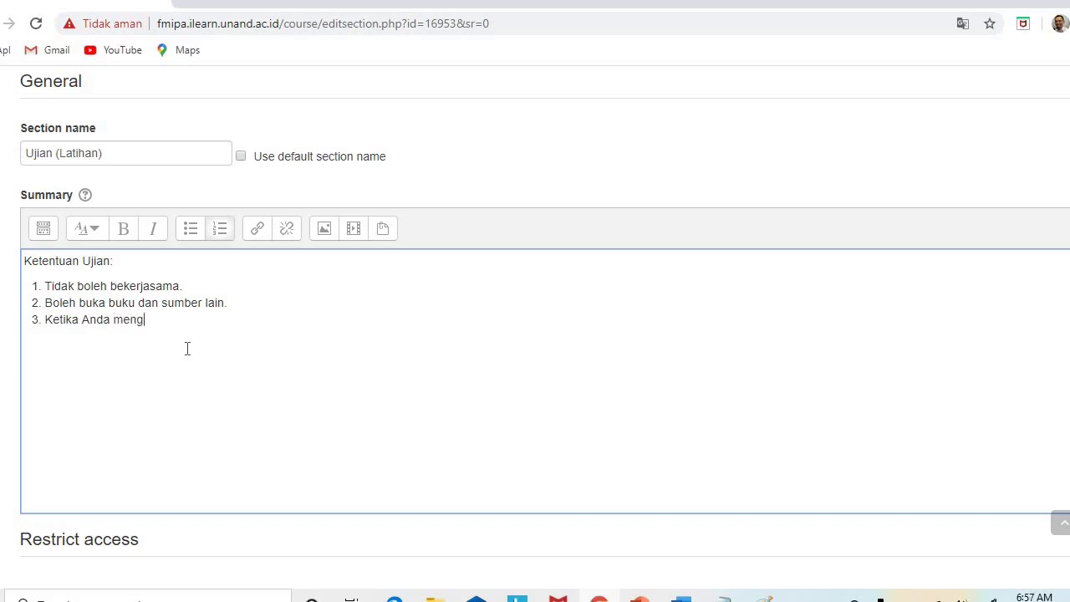
{"action": "type", "text": "ikuti ujian, berarti Anda s"}
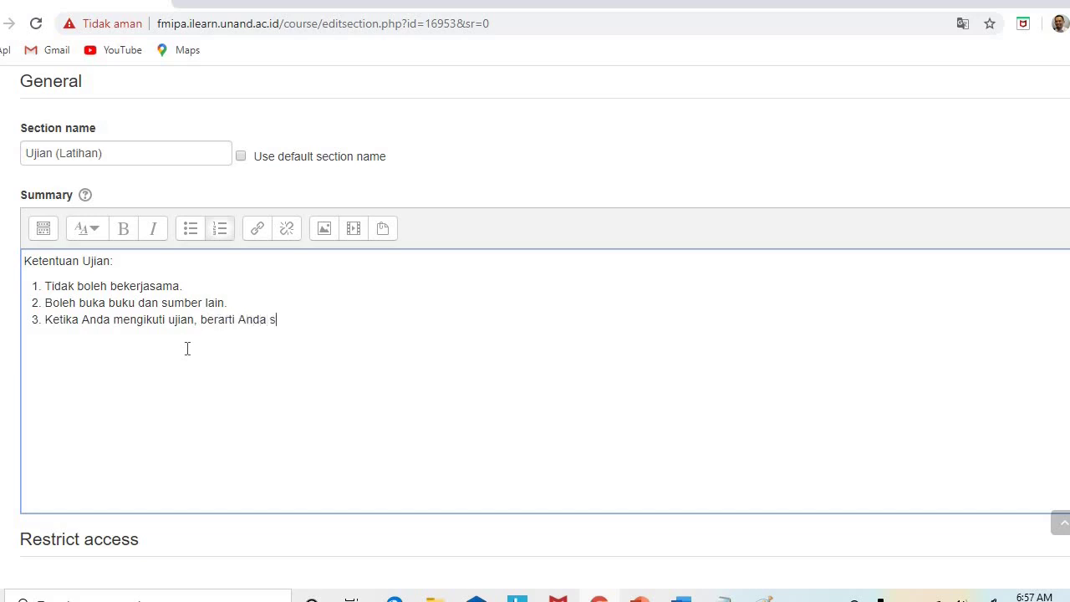
{"action": "type", "text": "udah berjanji untuk"}
{"action": "type", "text": " ber"}
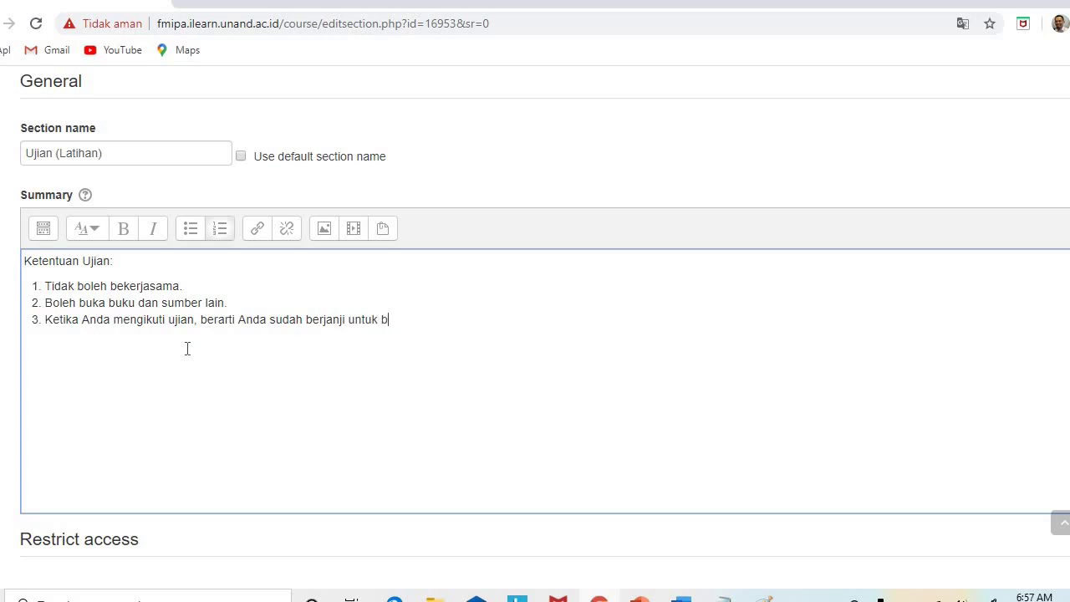
{"action": "type", "text": "laku jujur."}
Add the fourth rule "Ujian dilaksanakan dari jam 09.20-11.00" and save the section changes
{"action": "key", "text": "Return"}
{"action": "type", "text": "Ujian dil"}
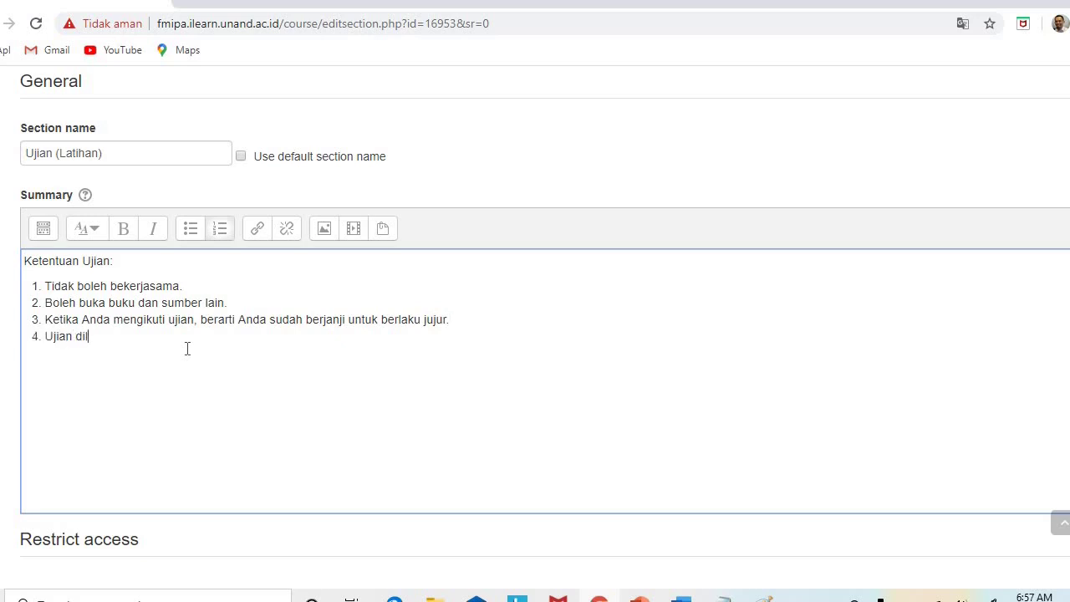
{"action": "type", "text": "aksanakan dari jam 09.20-11.00"}
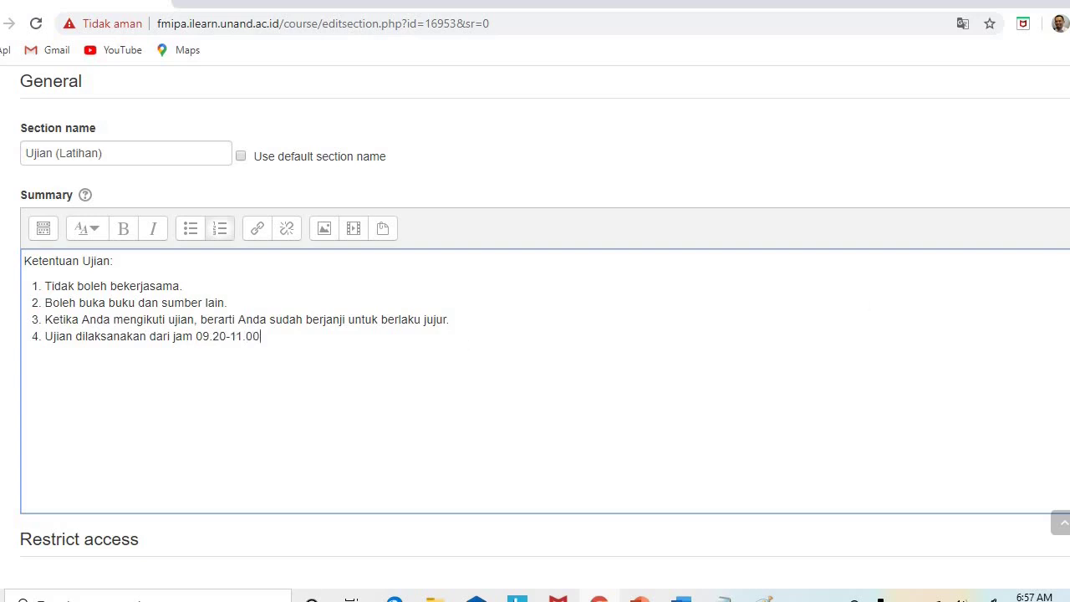
{"action": "scroll", "coordinate": [544, 377], "scroll_direction": "down", "scroll_amount": 3}
{"action": "scroll", "coordinate": [543, 376], "scroll_direction": "up", "scroll_amount": 4}
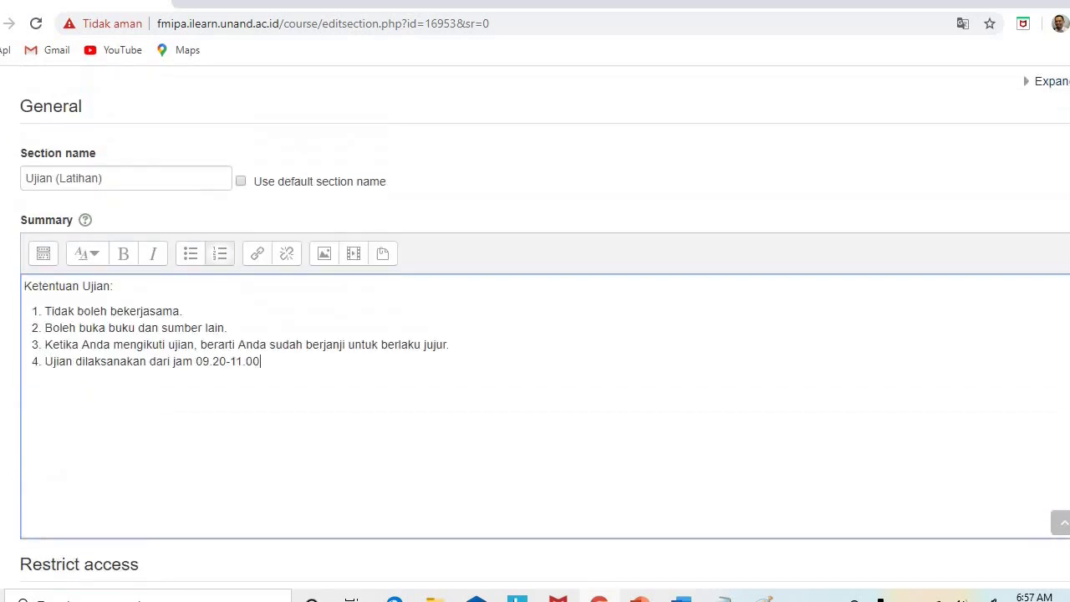
{"action": "scroll", "coordinate": [392, 494], "scroll_direction": "down", "scroll_amount": 2}
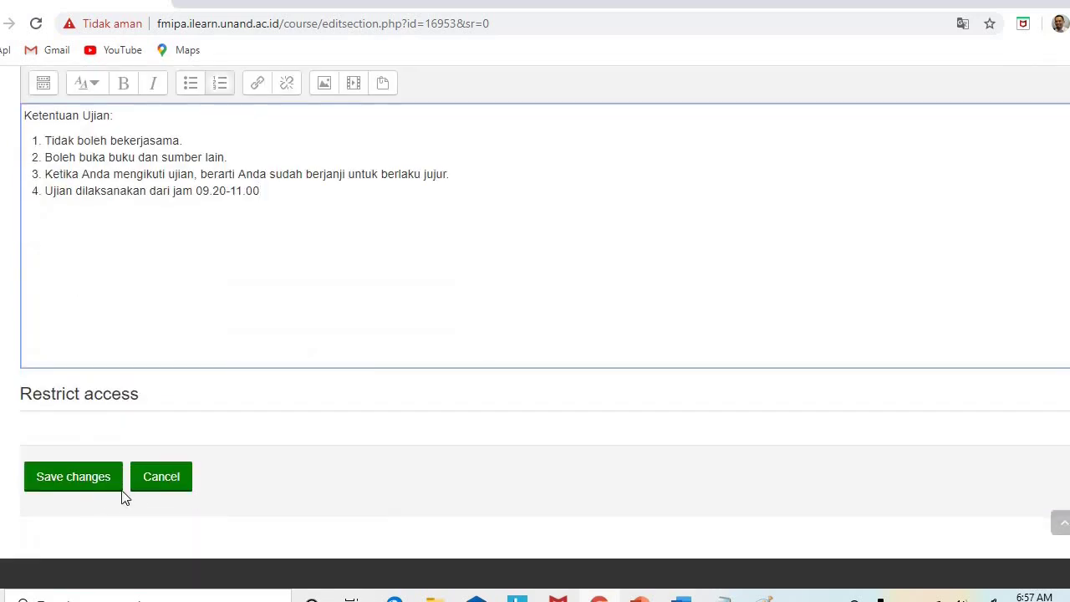
{"action": "left_click", "coordinate": [110, 483]}
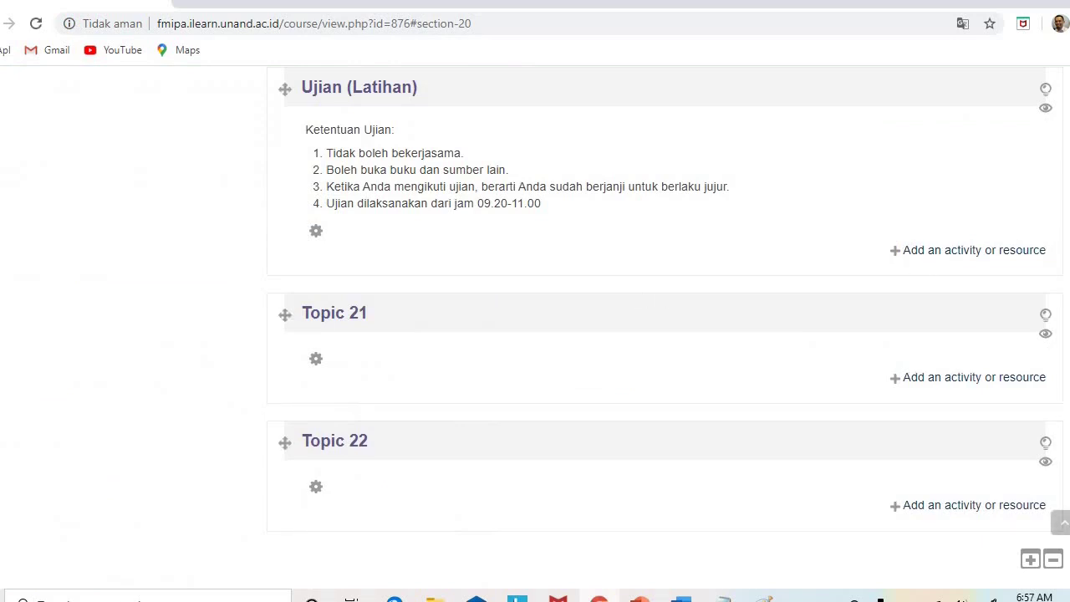
Add a new Quiz activity to the Ujian (Latihan) section
{"action": "scroll", "coordinate": [394, 355], "scroll_direction": "up", "scroll_amount": 3}
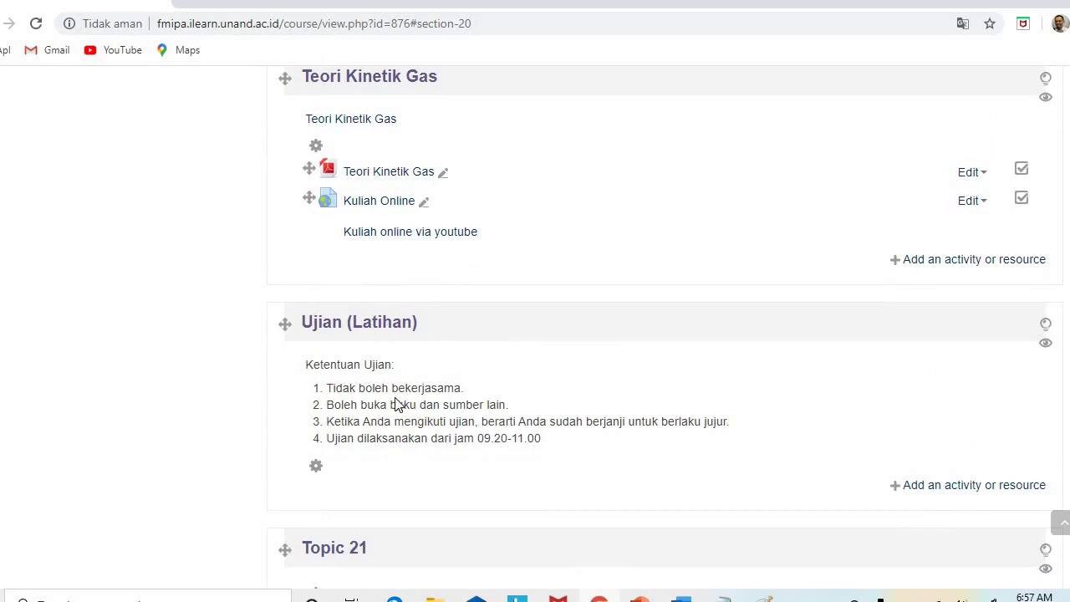
{"action": "left_click", "coordinate": [931, 487]}
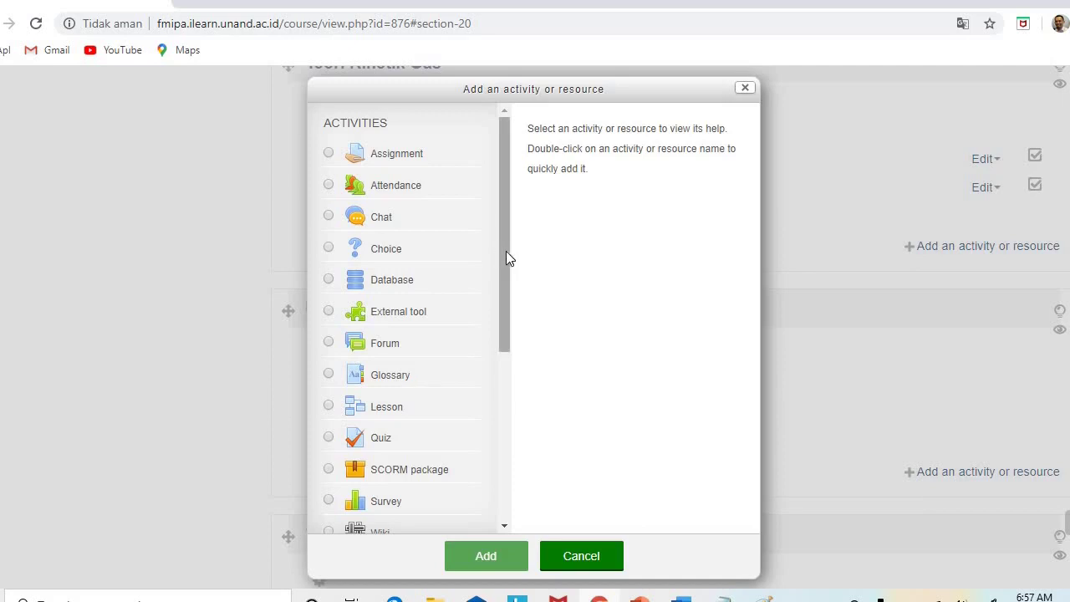
{"action": "left_click_drag", "start_coordinate": [506, 251], "coordinate": [508, 303]}
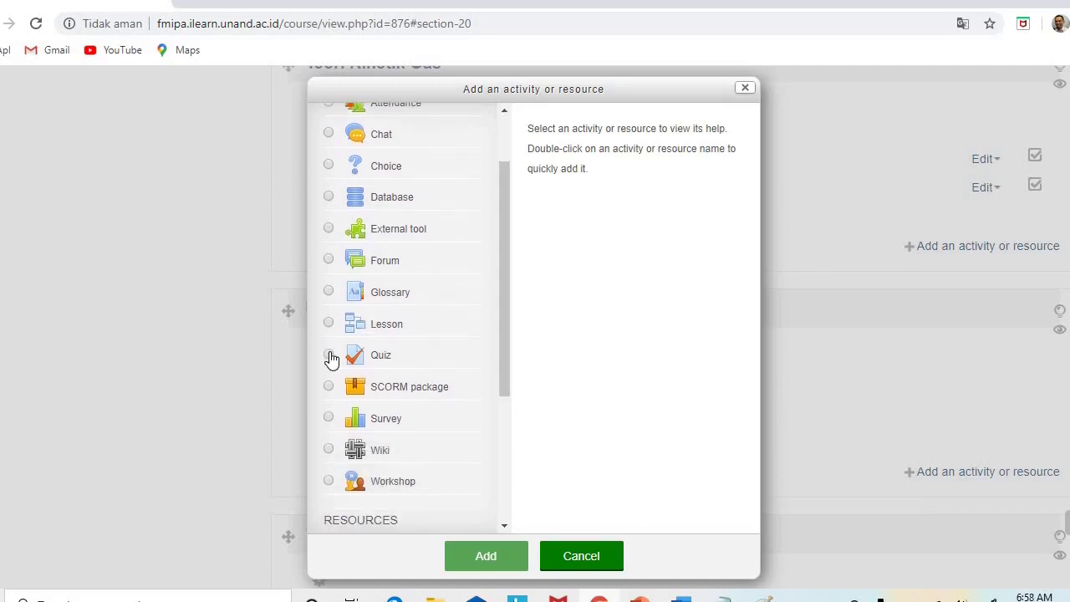
{"action": "left_click", "coordinate": [329, 355]}
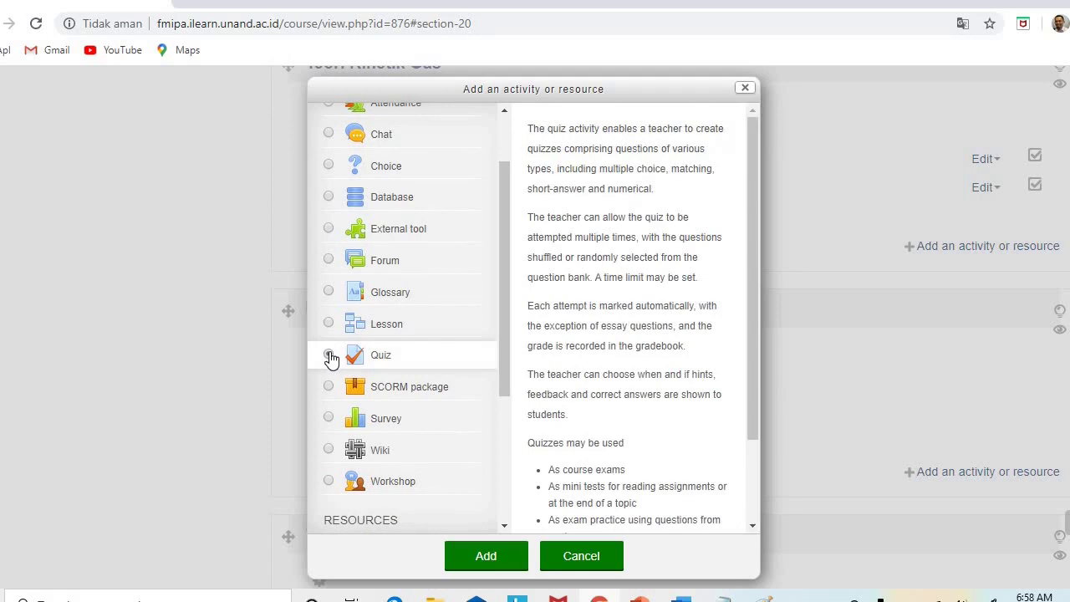
{"action": "left_click", "coordinate": [468, 559]}
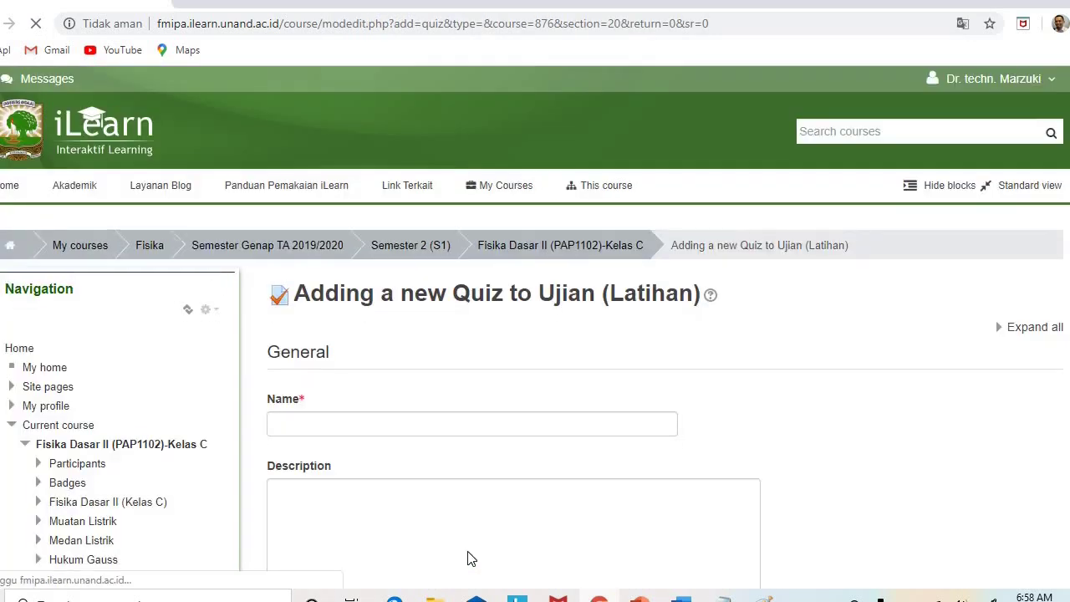
Name the new quiz "Ujian Akhir Semester"
{"action": "left_click", "coordinate": [547, 426]}
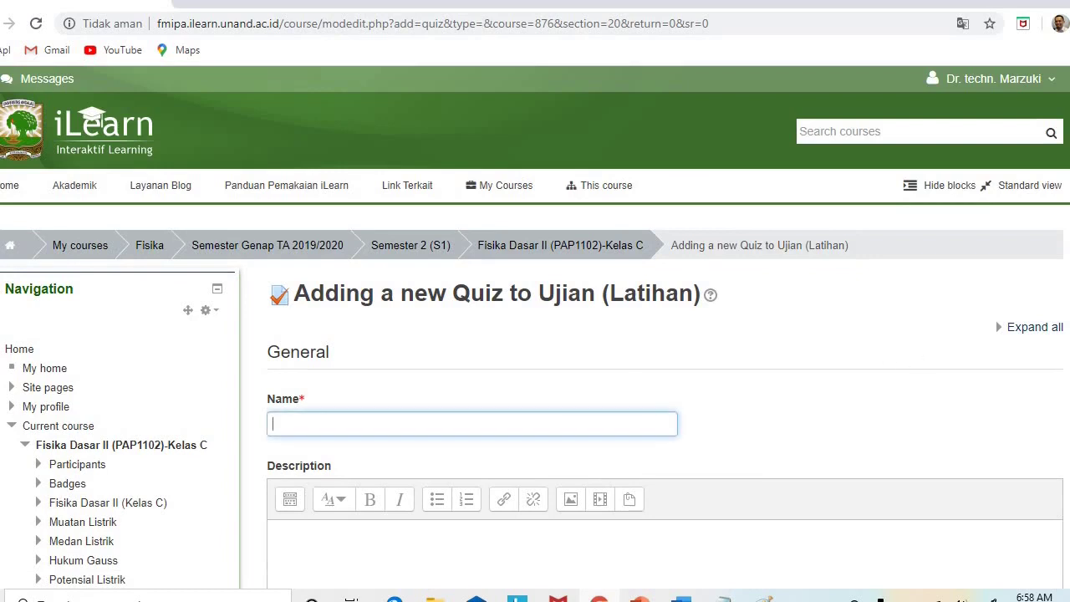
{"action": "scroll", "coordinate": [812, 251], "scroll_direction": "down", "scroll_amount": 3}
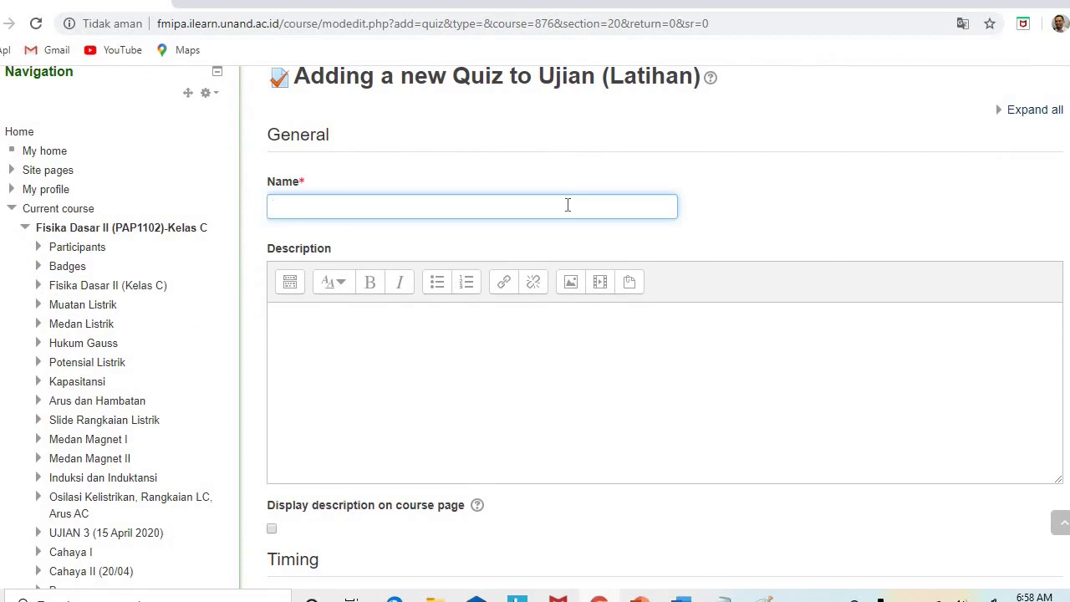
{"action": "type", "text": "Q"}
{"action": "key", "text": "BackSpace"}
{"action": "type", "text": "Ujian Akhir Semster"}
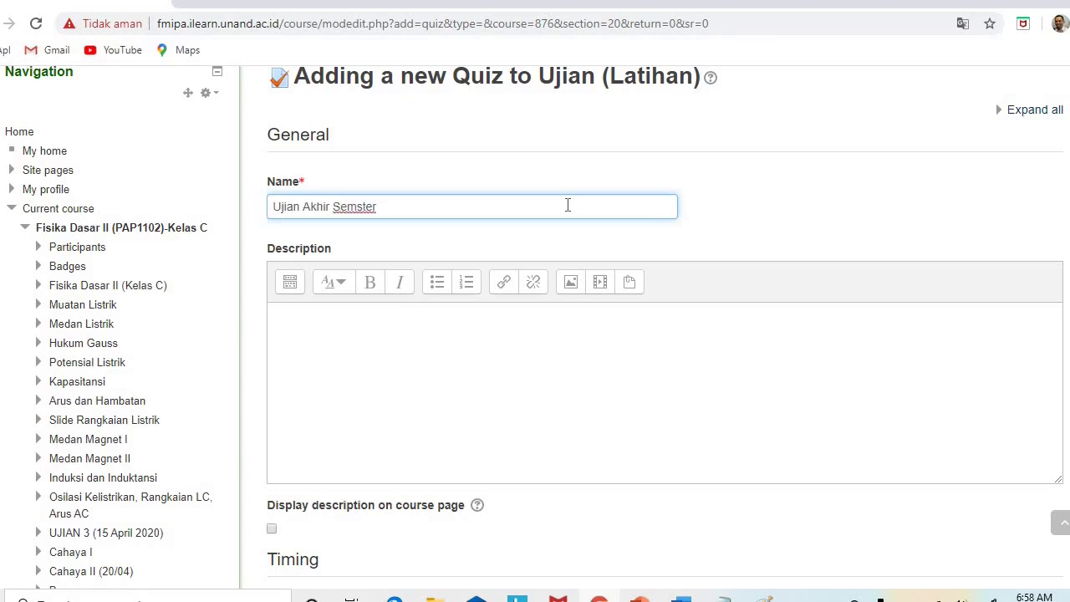
{"action": "key", "text": "BackSpace"}
{"action": "key", "text": "BackSpace"}
{"action": "key", "text": "BackSpace"}
{"action": "key", "text": "BackSpace"}
{"action": "type", "text": "ester"}
{"action": "scroll", "coordinate": [535, 335], "scroll_direction": "down", "scroll_amount": 2}
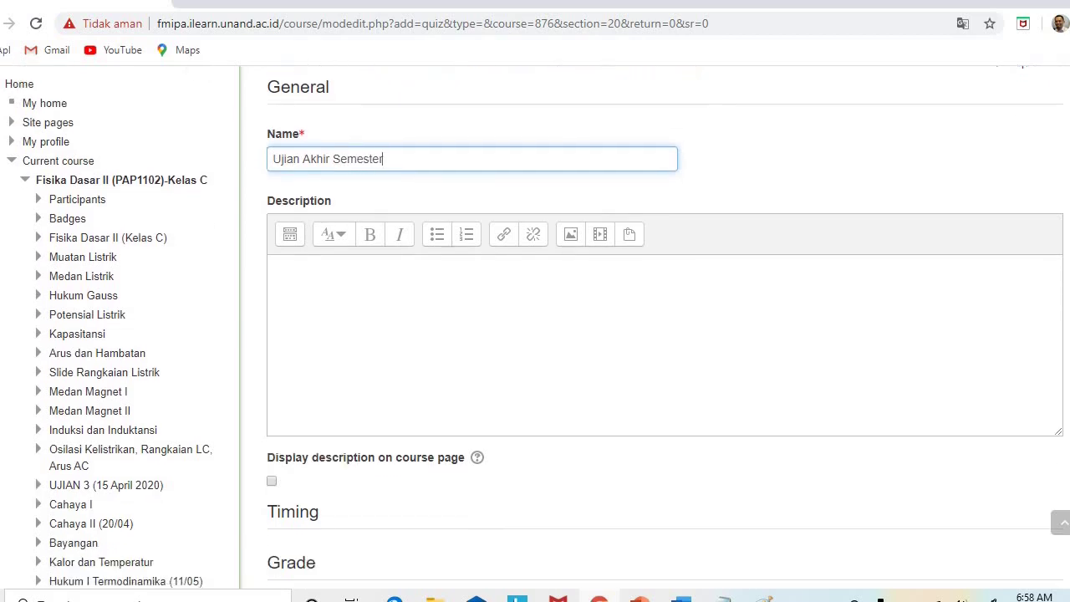
{"action": "left_click", "coordinate": [514, 232]}
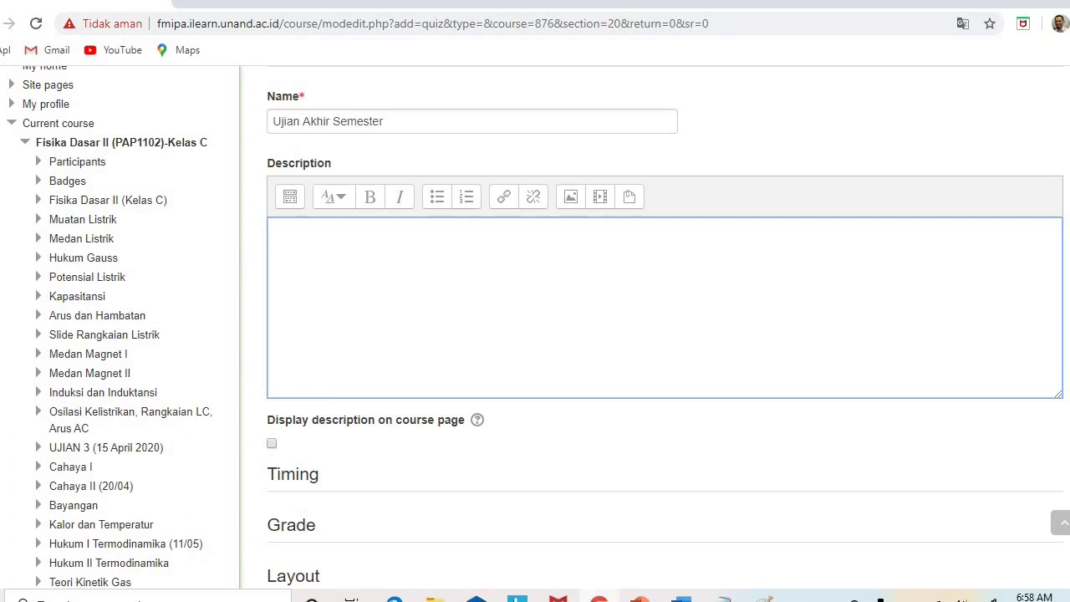
Enable the quiz opening date in the timing settings and set its day to 13 May 2020
{"action": "scroll", "coordinate": [593, 329], "scroll_direction": "down", "scroll_amount": 3}
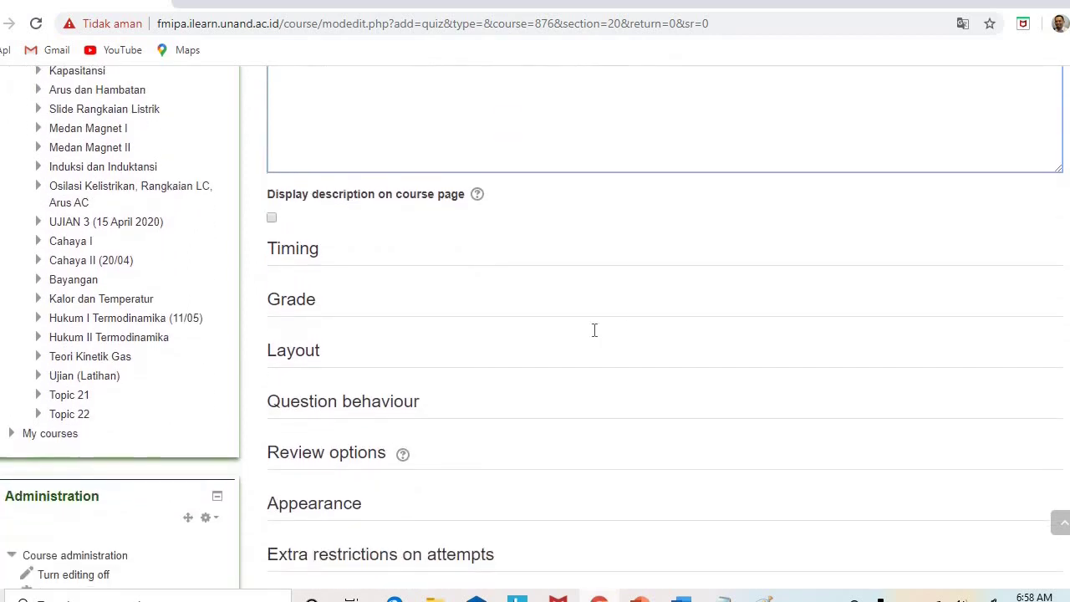
{"action": "left_click", "coordinate": [308, 250]}
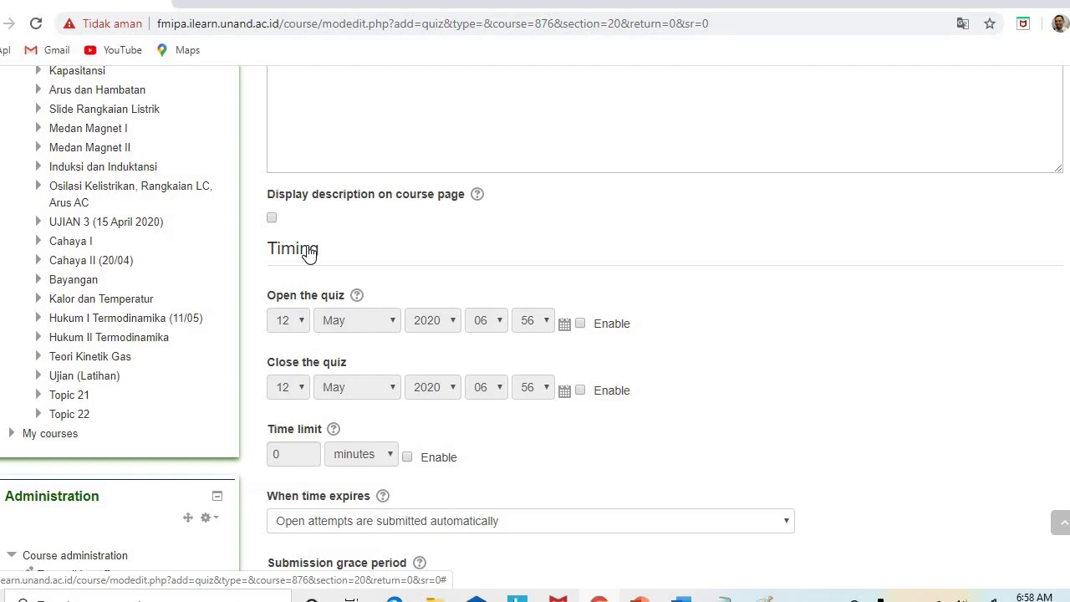
{"action": "left_click", "coordinate": [582, 325]}
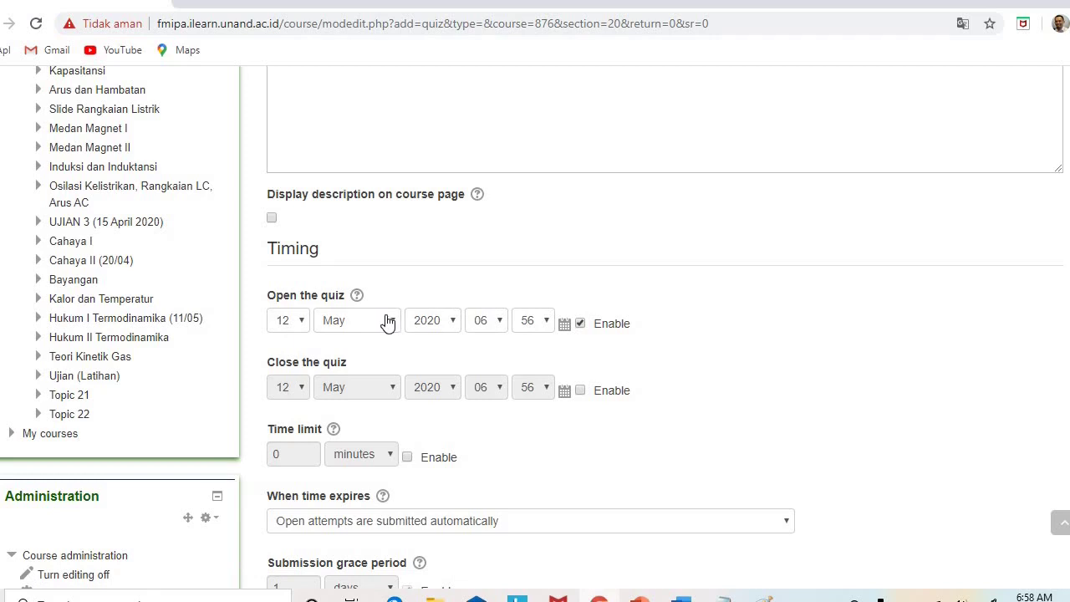
{"action": "left_click", "coordinate": [296, 324]}
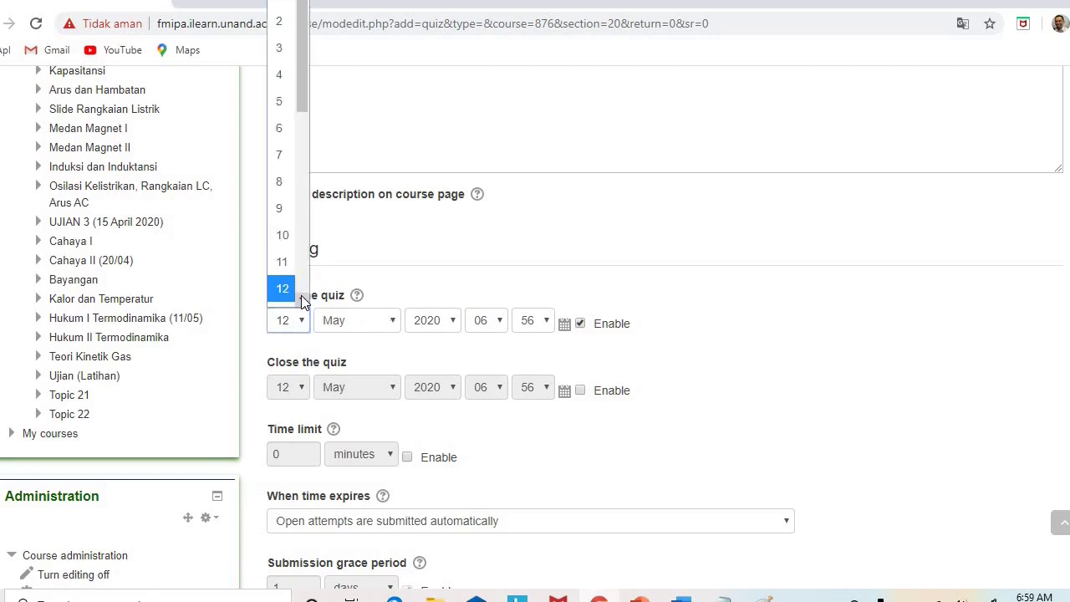
{"action": "scroll", "coordinate": [293, 284], "scroll_direction": "down", "scroll_amount": 1}
{"action": "left_click", "coordinate": [283, 284]}
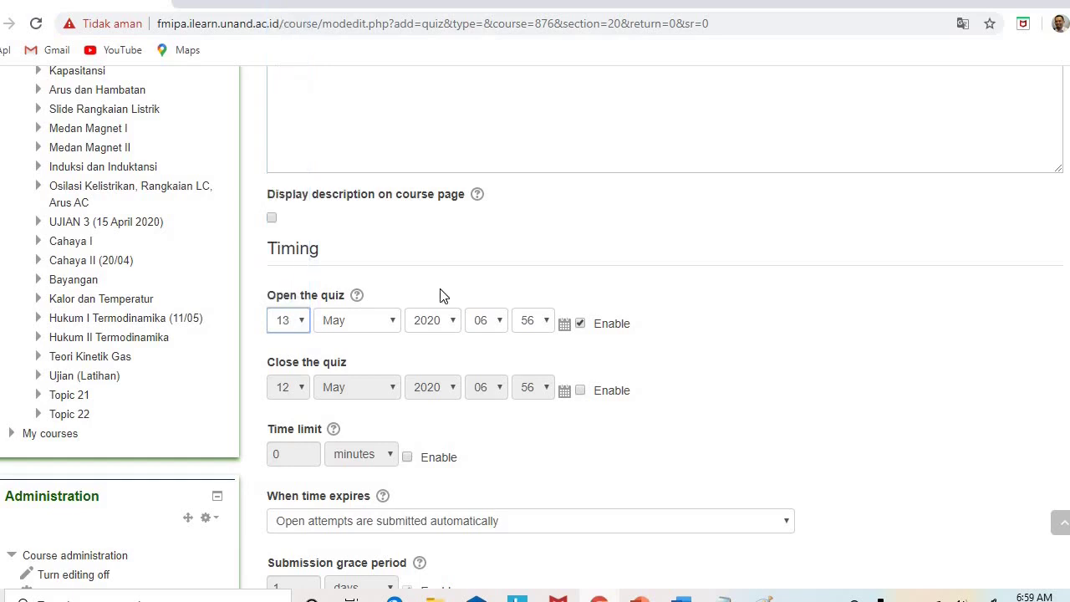
Set the quiz opening time to 09:20
{"action": "left_click", "coordinate": [499, 326]}
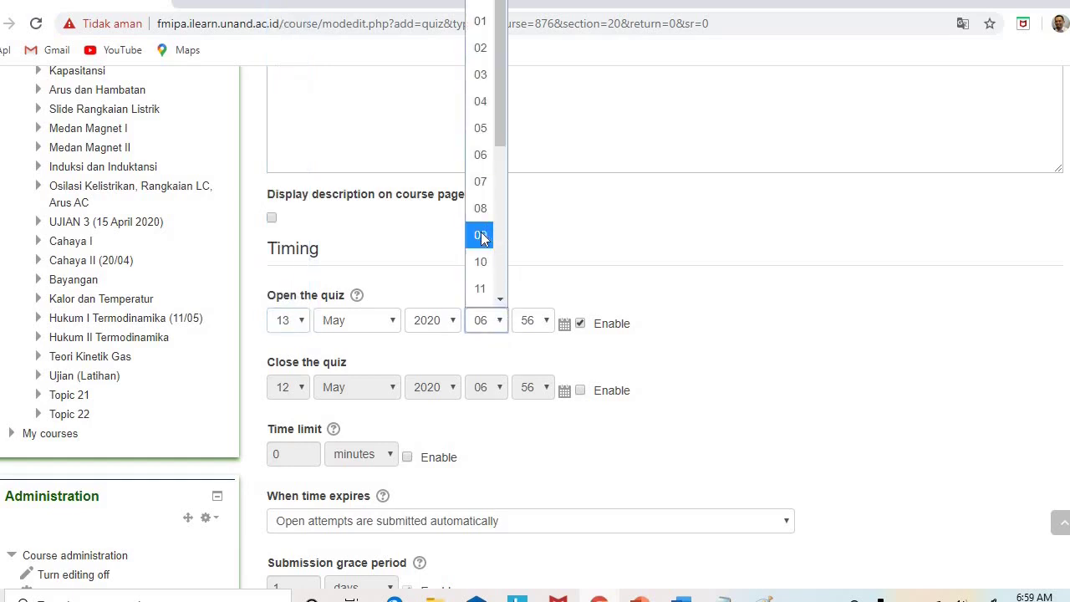
{"action": "left_click", "coordinate": [492, 236]}
{"action": "left_click", "coordinate": [530, 325]}
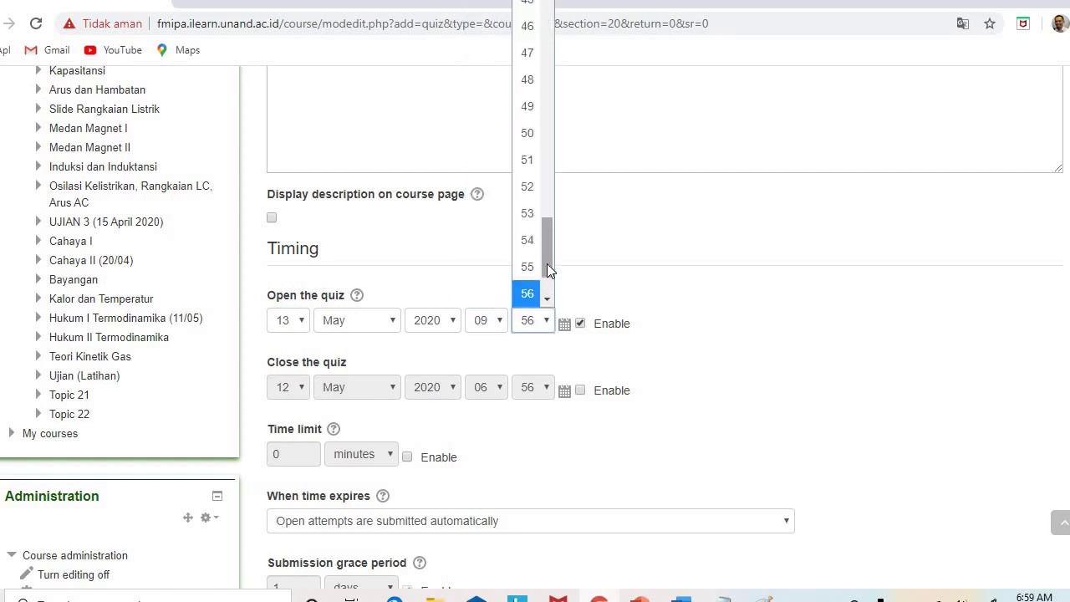
{"action": "left_click_drag", "start_coordinate": [549, 241], "coordinate": [561, 142]}
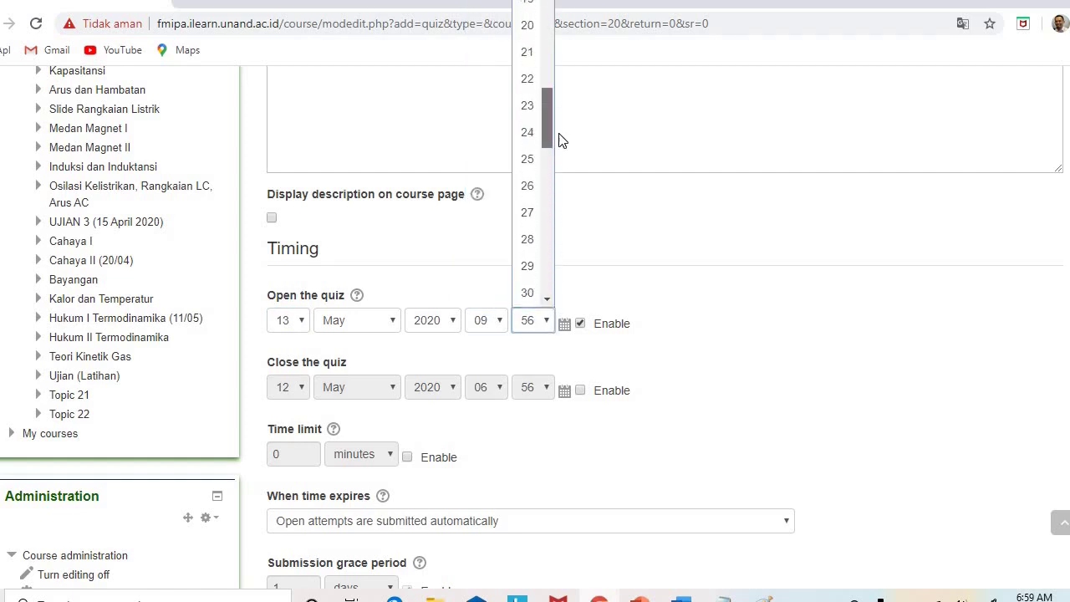
{"action": "scroll", "coordinate": [559, 138], "scroll_direction": "up", "scroll_amount": 2}
{"action": "left_click", "coordinate": [530, 189]}
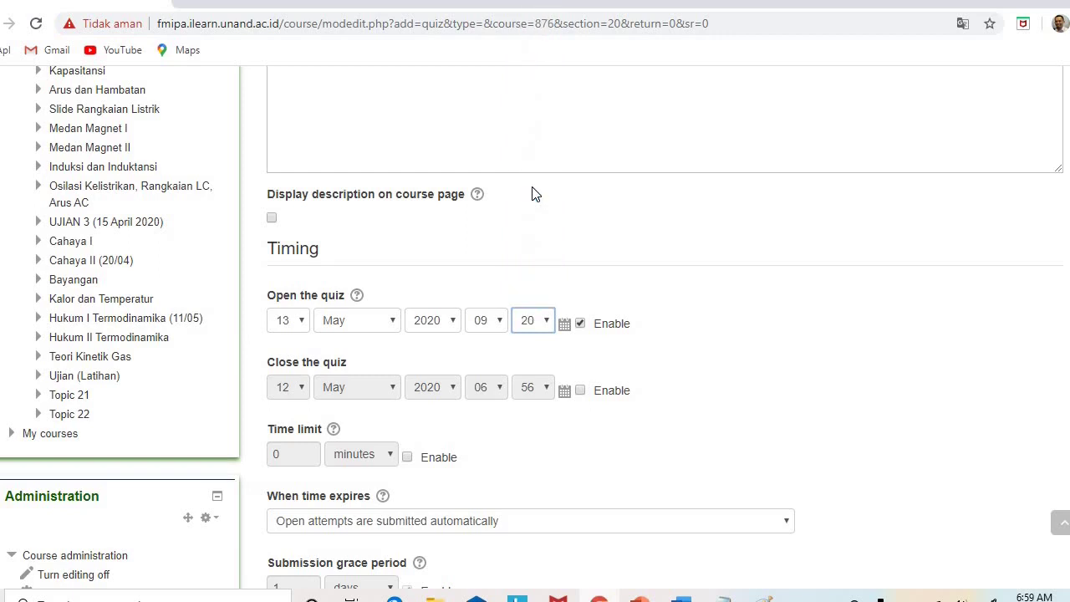
Enable the quiz closing date and set it to 13 May 2020 at 11:00
{"action": "left_click", "coordinate": [581, 393]}
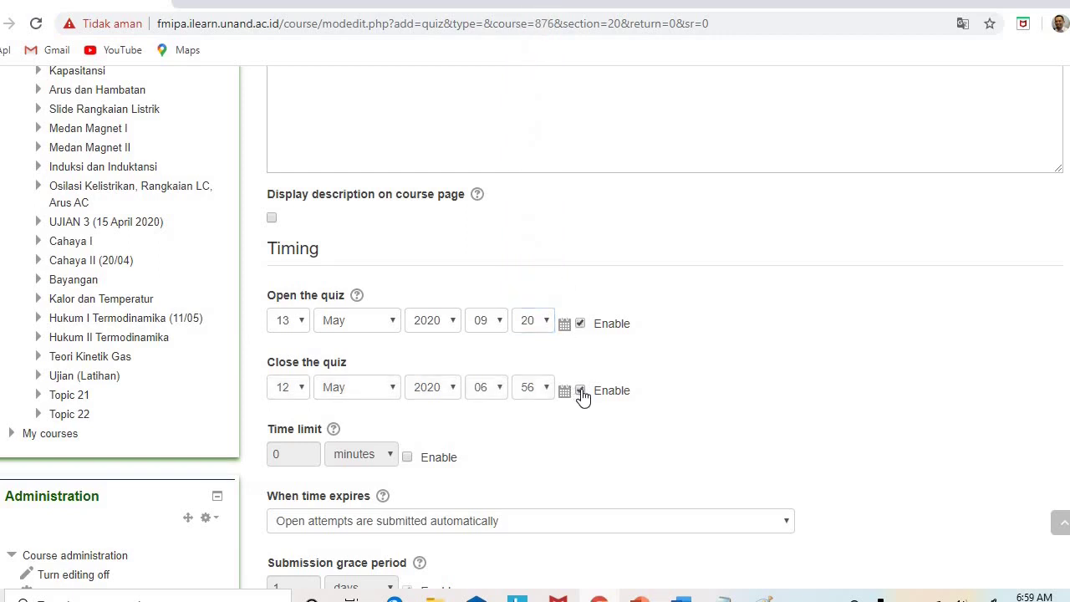
{"action": "left_click", "coordinate": [302, 388]}
{"action": "left_click", "coordinate": [283, 315]}
{"action": "left_click", "coordinate": [502, 391]}
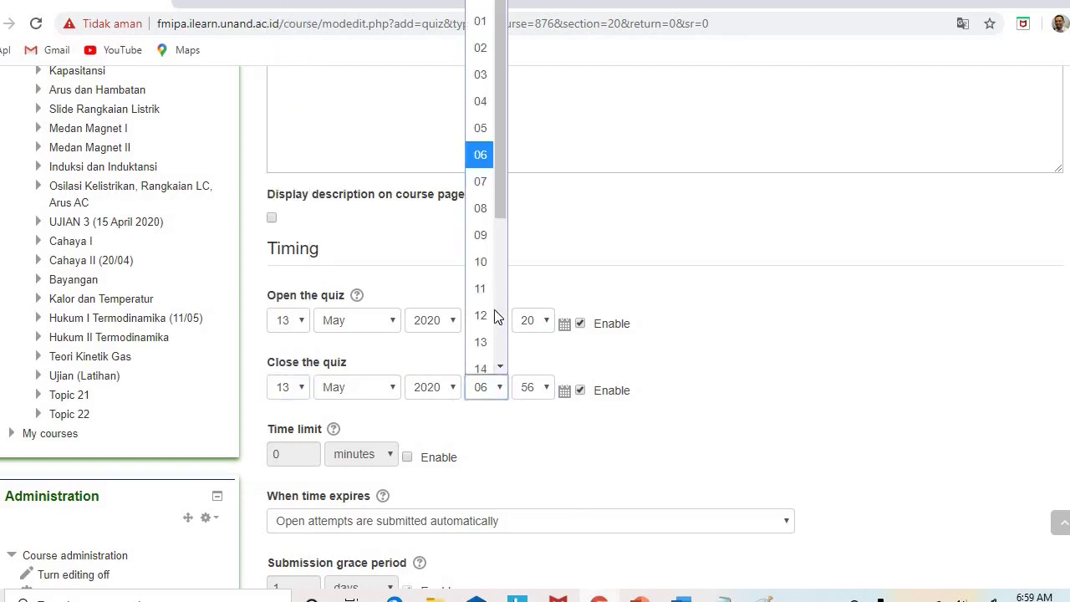
{"action": "left_click", "coordinate": [482, 288]}
{"action": "left_click", "coordinate": [544, 395]}
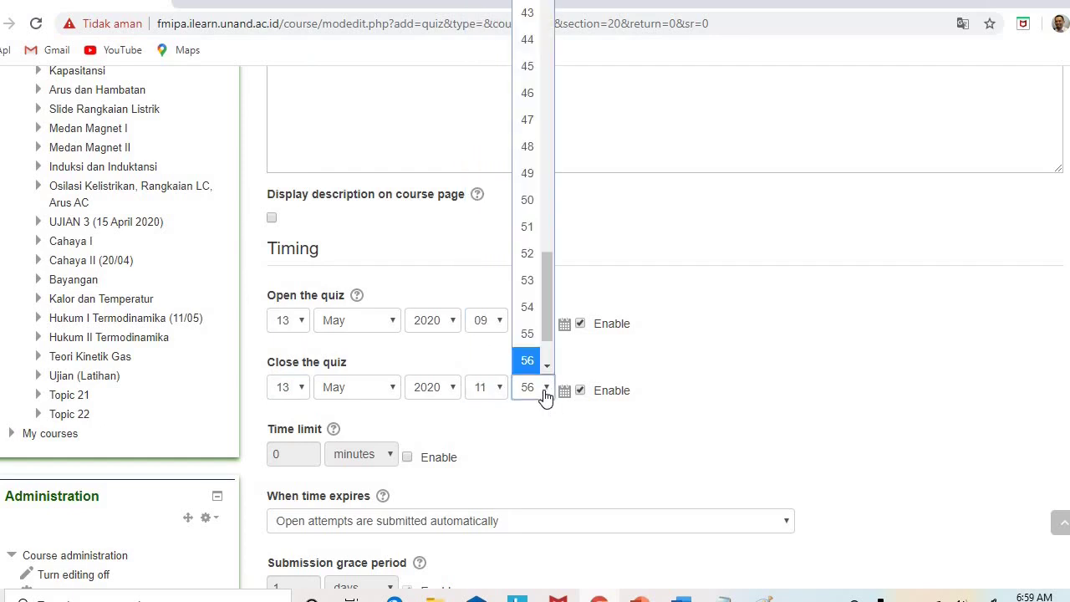
{"action": "left_click_drag", "start_coordinate": [550, 322], "coordinate": [535, 2]}
{"action": "left_click", "coordinate": [527, 4]}
{"action": "left_click", "coordinate": [724, 342]}
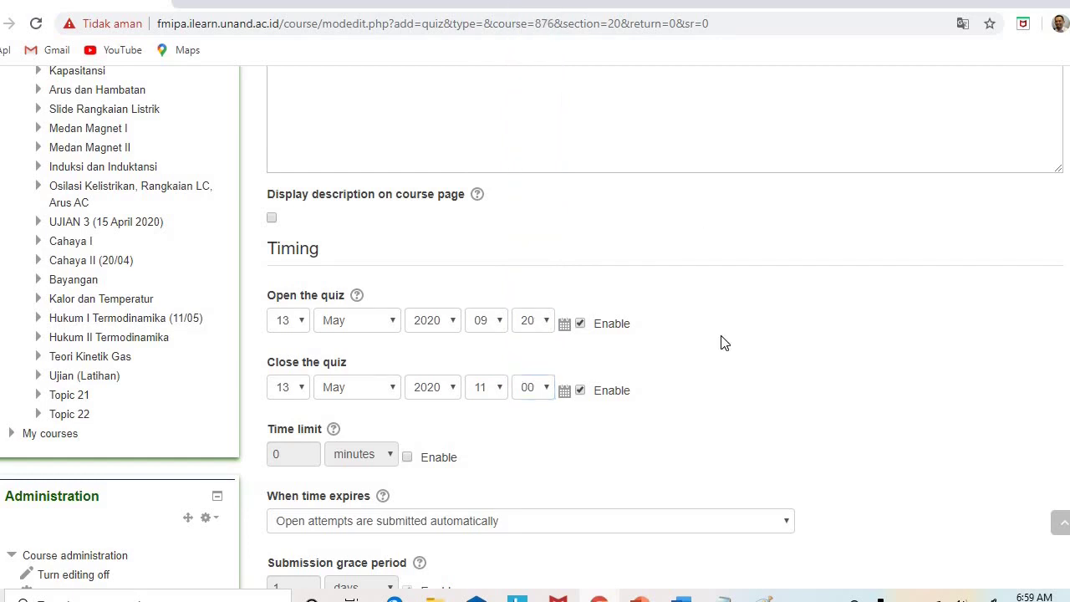
Enable the quiz time limit and set it to 90 minutes
{"action": "left_click", "coordinate": [407, 460]}
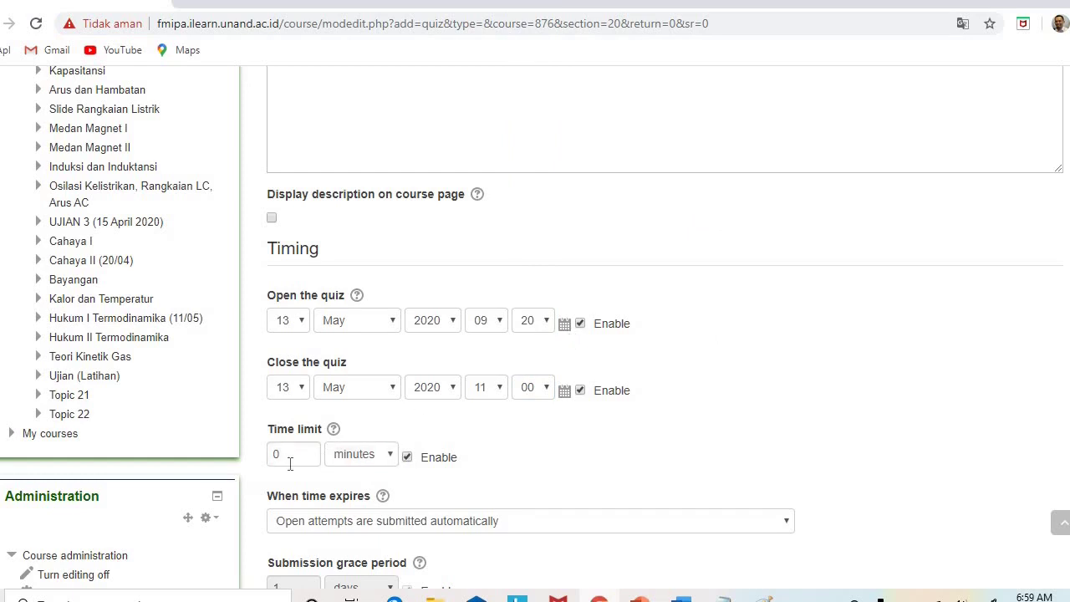
{"action": "left_click", "coordinate": [289, 454]}
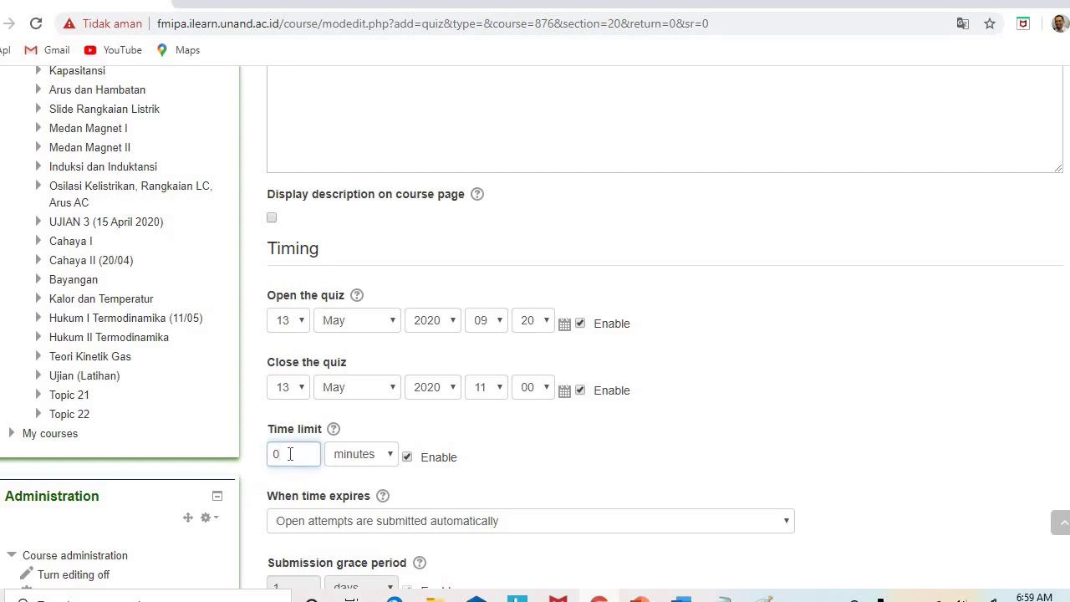
{"action": "key", "text": "BackSpace"}
{"action": "type", "text": "90"}
{"action": "left_click", "coordinate": [984, 313]}
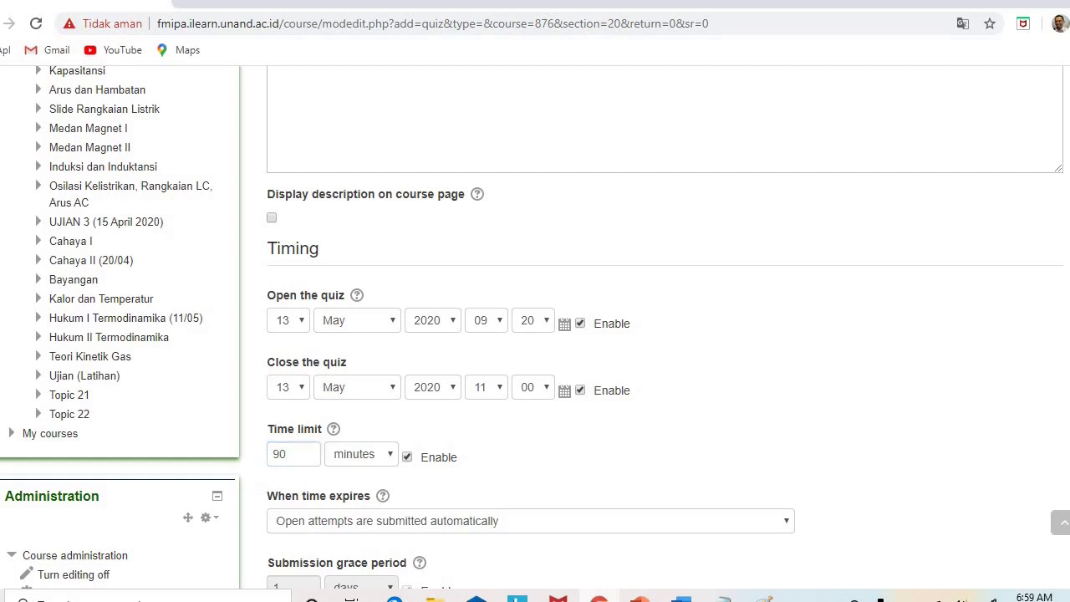
Set the time-expiry behaviour to "Attempts must be submitted before time expires, or they are not counted"
{"action": "scroll", "coordinate": [820, 276], "scroll_direction": "down", "scroll_amount": 3}
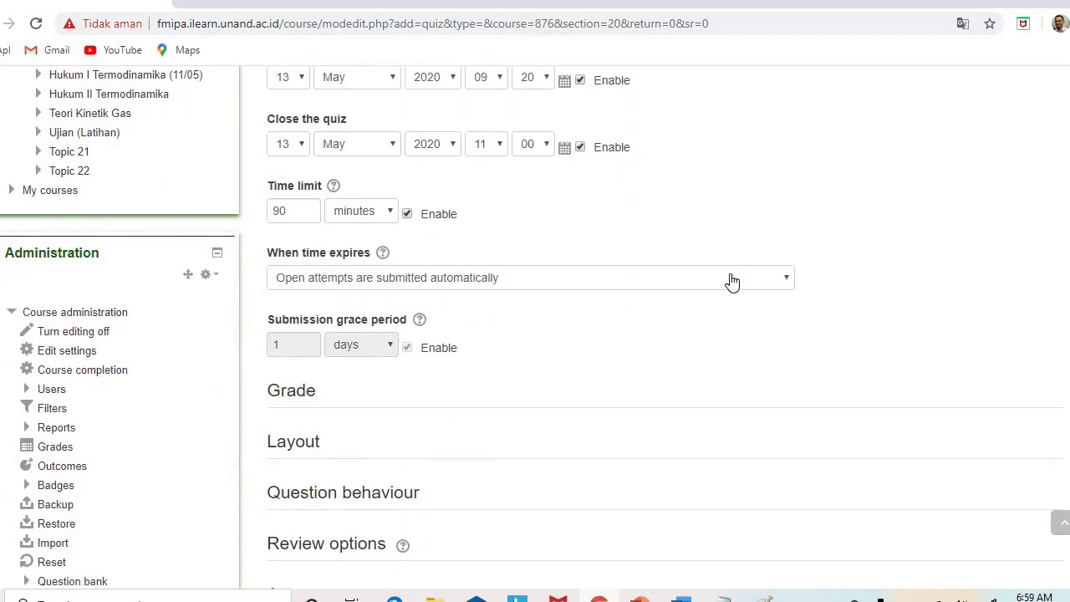
{"action": "left_click", "coordinate": [732, 281]}
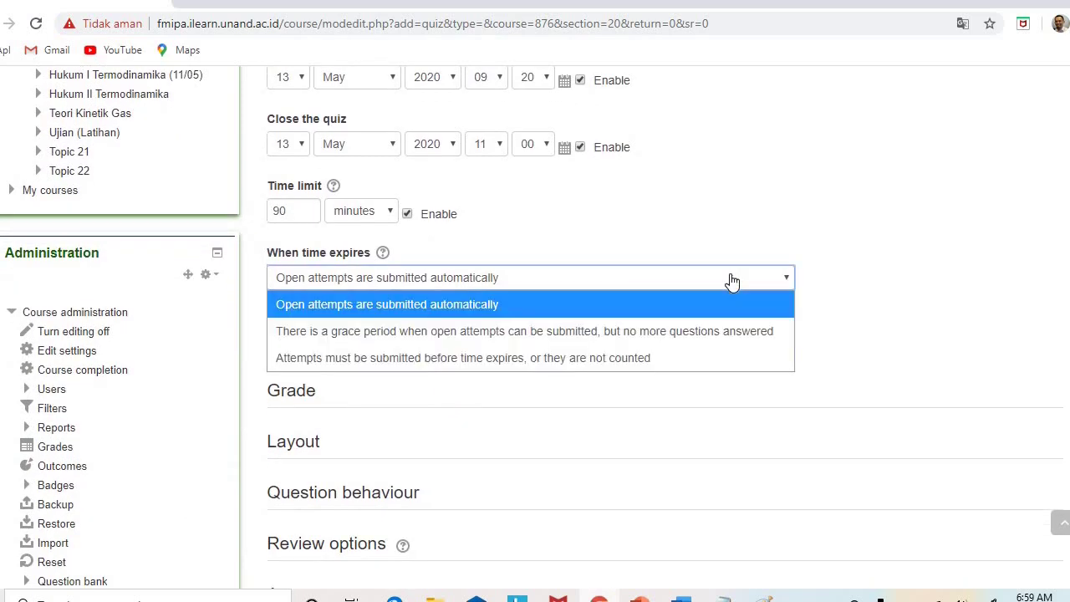
{"action": "left_click", "coordinate": [600, 360]}
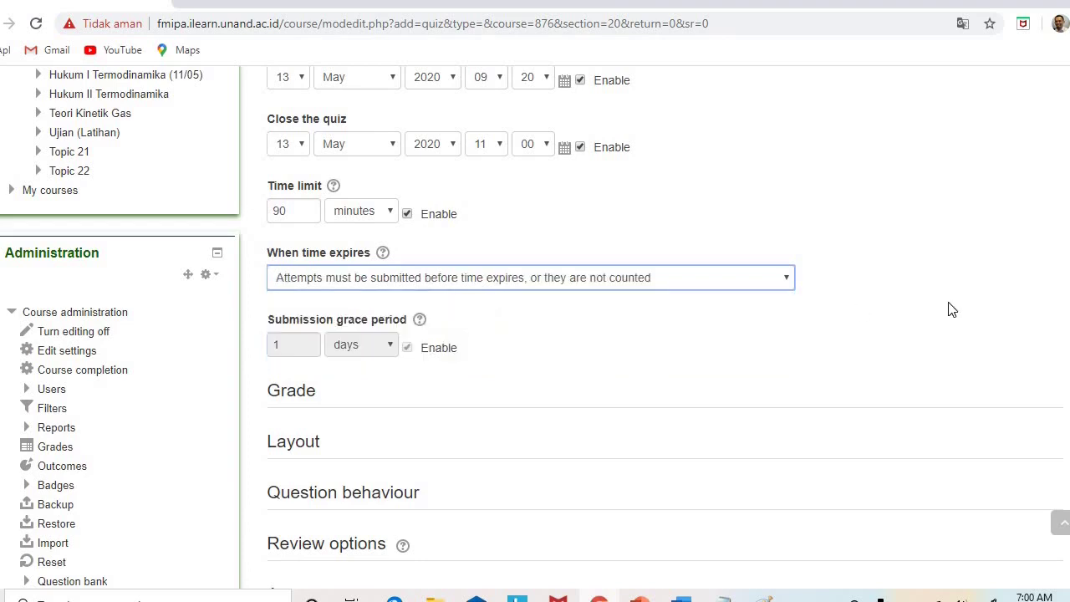
Set the layout's question order to "Shuffled randomly" and keep a new page for every question
{"action": "scroll", "coordinate": [740, 308], "scroll_direction": "down", "scroll_amount": 2}
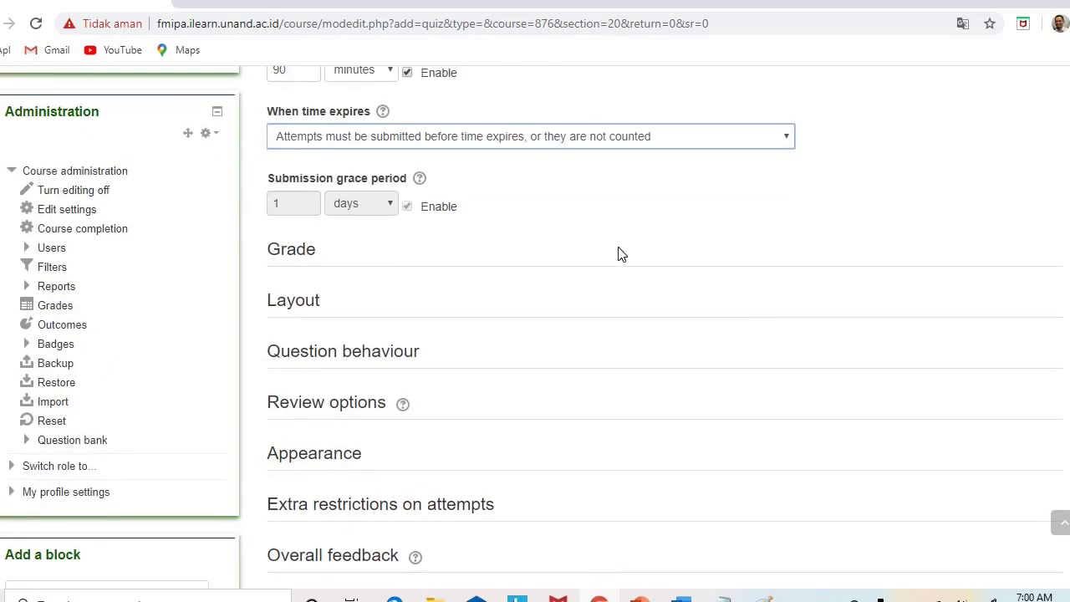
{"action": "left_click", "coordinate": [314, 308]}
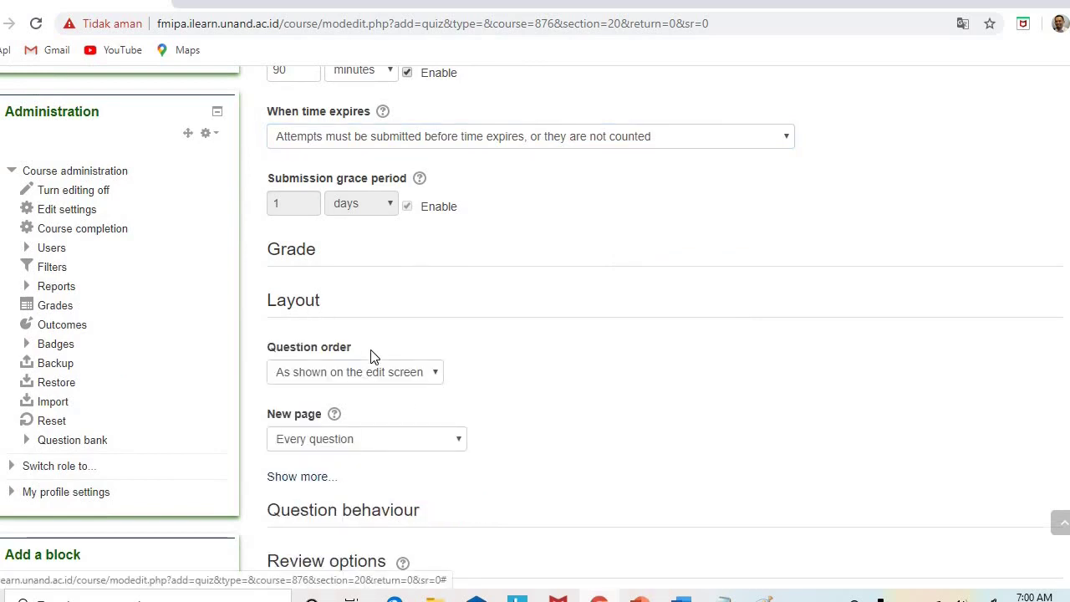
{"action": "left_click", "coordinate": [373, 377]}
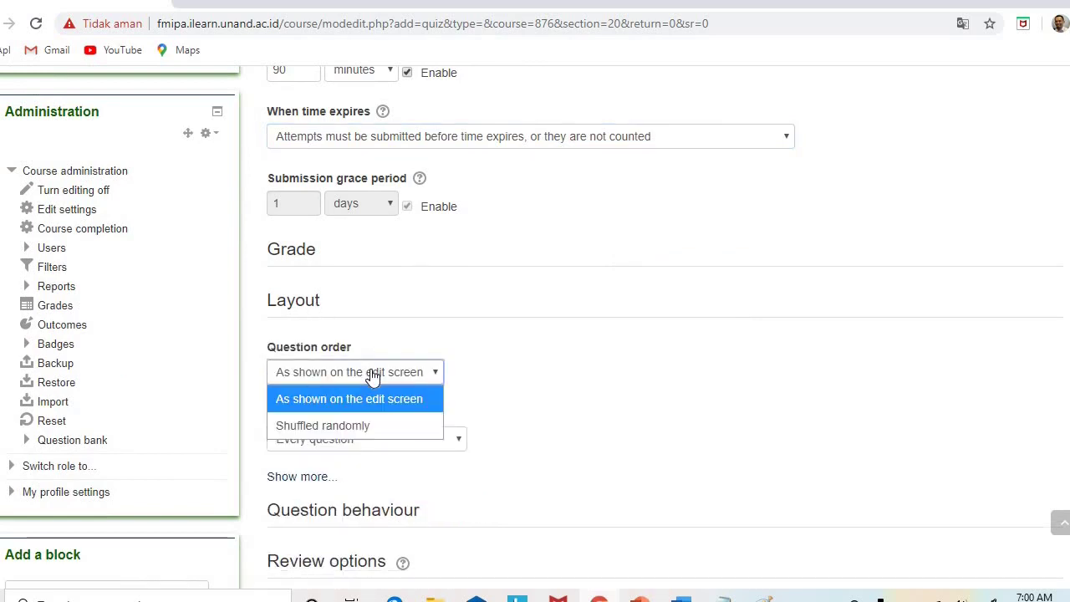
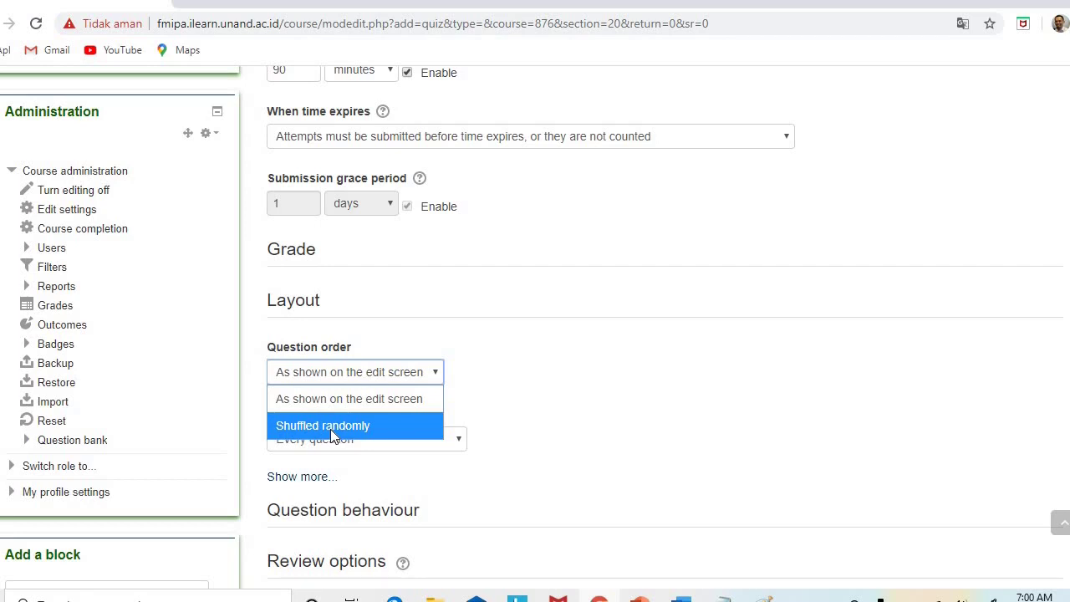
{"action": "left_click", "coordinate": [330, 428]}
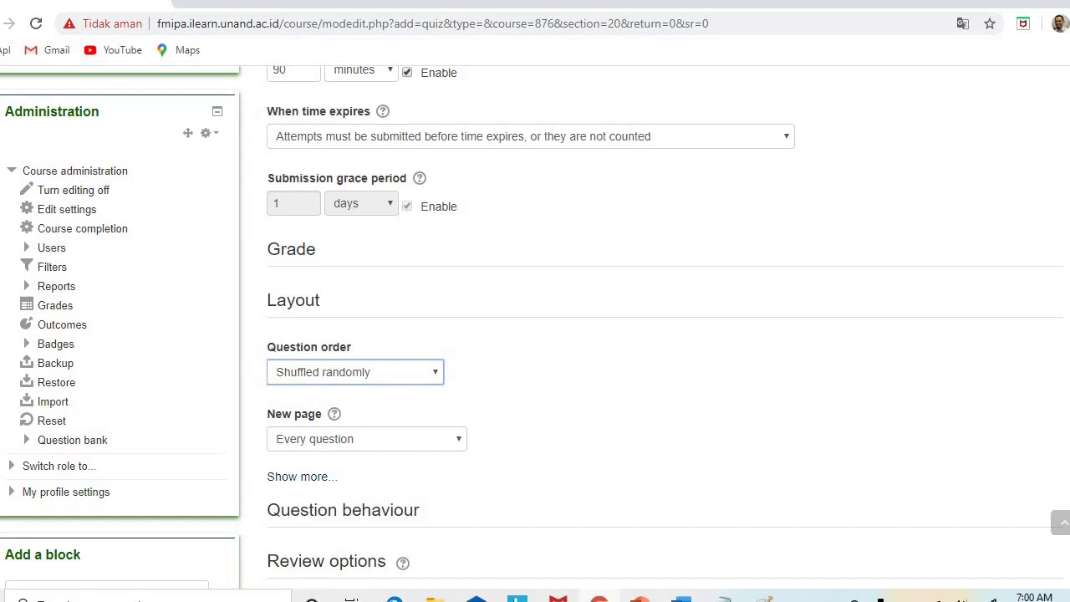
{"action": "scroll", "coordinate": [664, 335], "scroll_direction": "down", "scroll_amount": 2}
{"action": "left_click", "coordinate": [387, 297]}
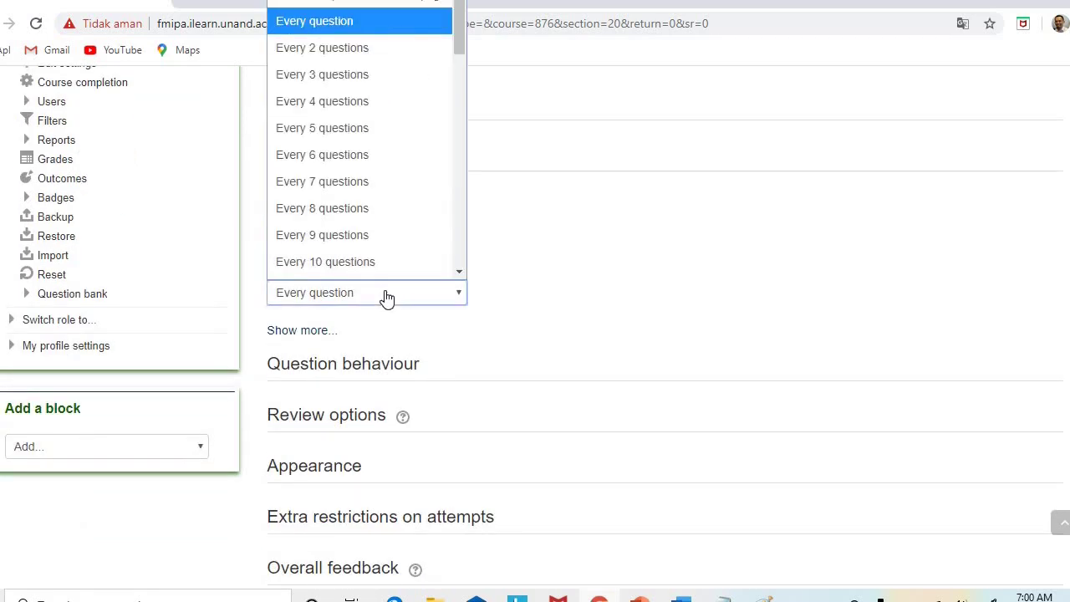
{"action": "left_click", "coordinate": [552, 273]}
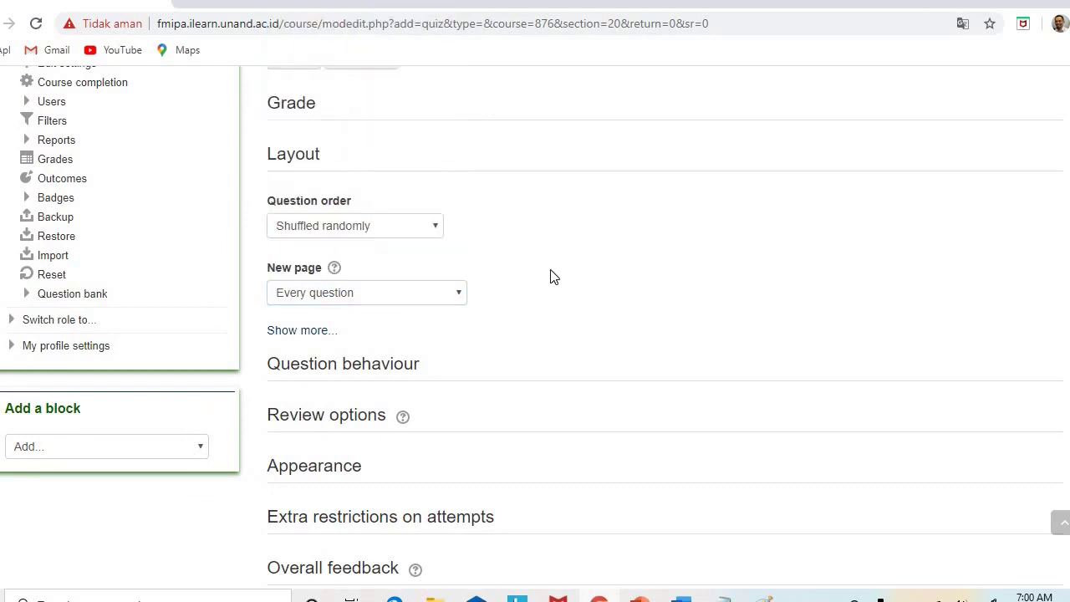
In the review options, disable the attempt and overall feedback both immediately after the attempt and while the quiz is still open
{"action": "left_click", "coordinate": [390, 365]}
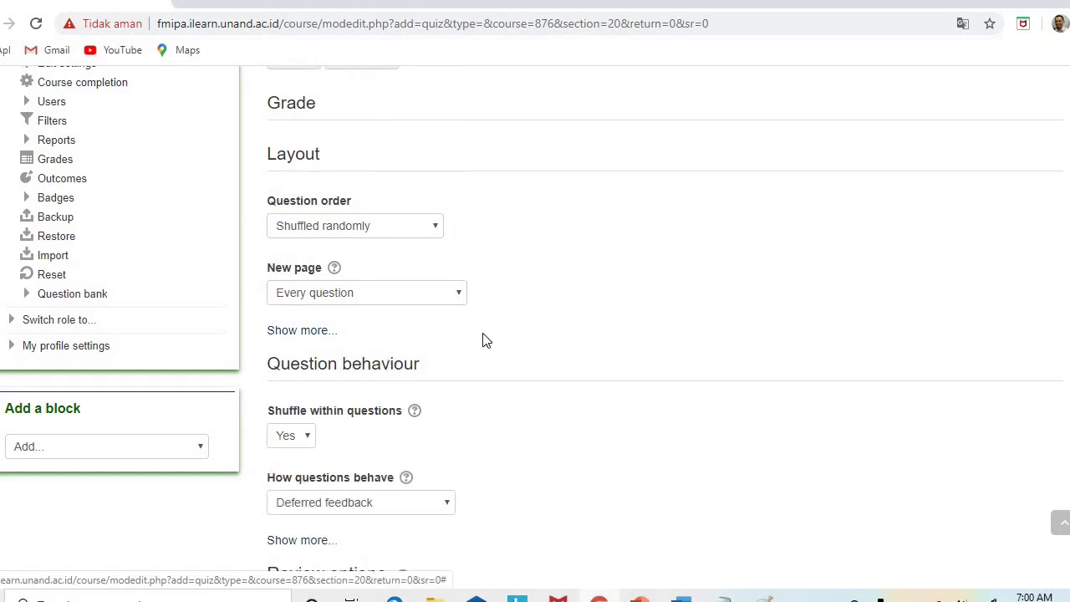
{"action": "scroll", "coordinate": [628, 303], "scroll_direction": "down", "scroll_amount": 2}
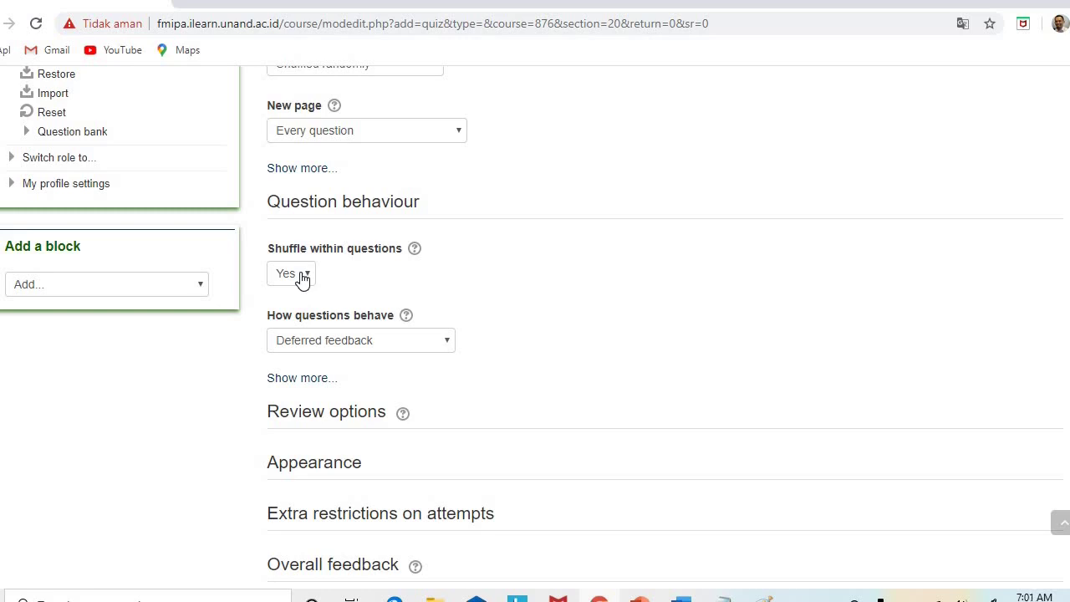
{"action": "left_click", "coordinate": [367, 414]}
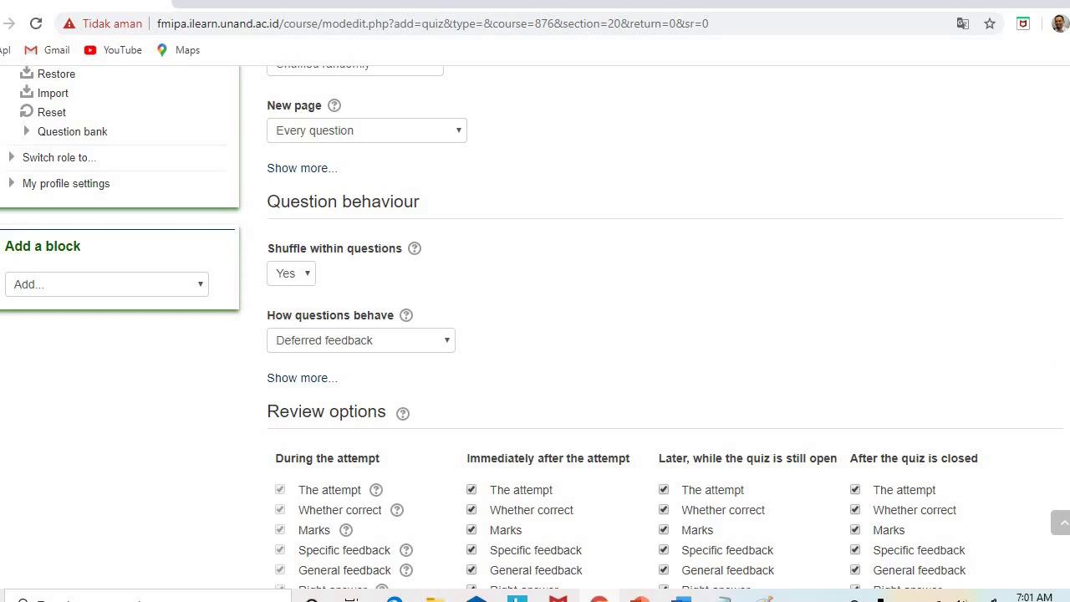
{"action": "scroll", "coordinate": [535, 326], "scroll_direction": "down", "scroll_amount": 2}
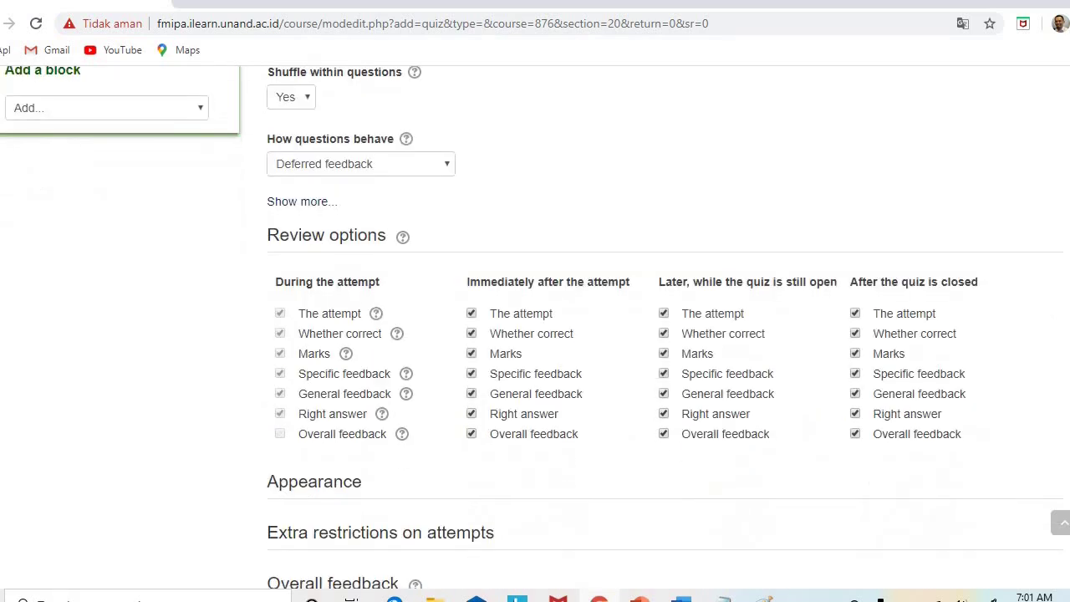
{"action": "left_click", "coordinate": [472, 314]}
{"action": "left_click", "coordinate": [472, 435]}
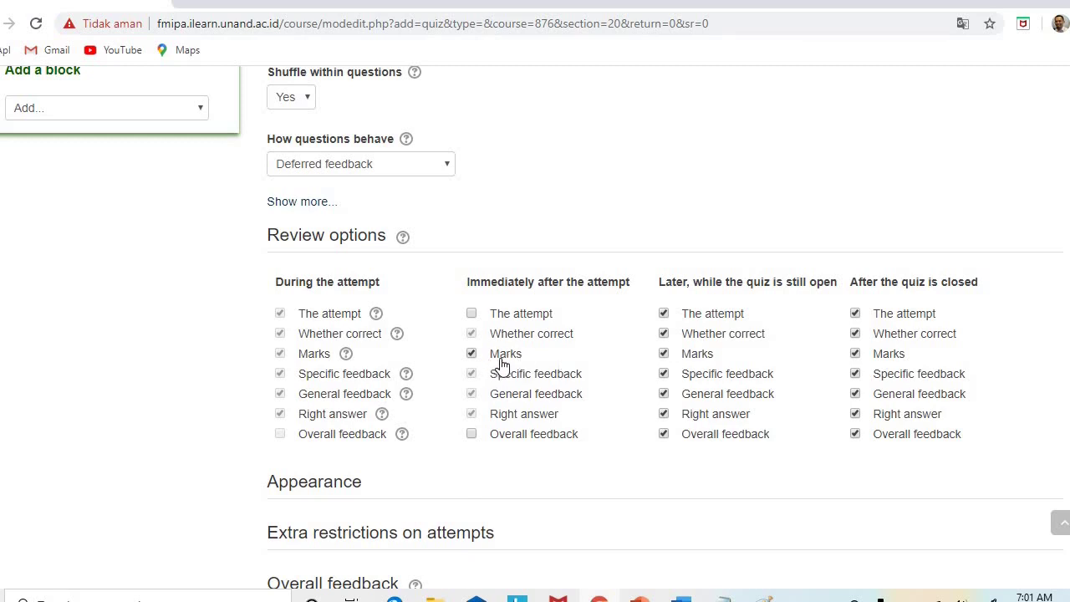
{"action": "left_click", "coordinate": [666, 315]}
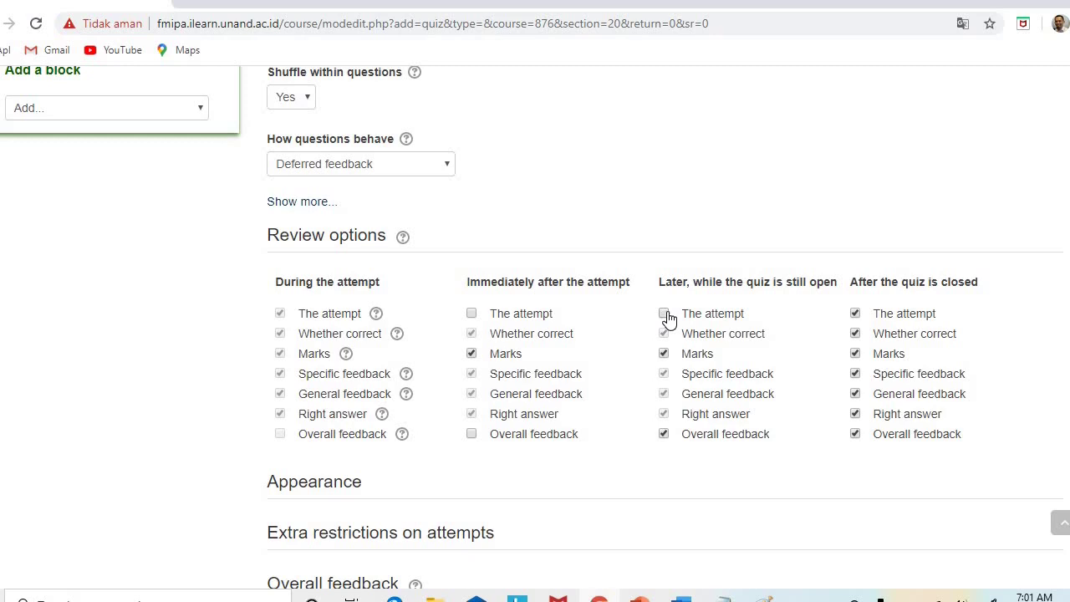
{"action": "left_click", "coordinate": [665, 435]}
{"action": "left_click", "coordinate": [855, 314]}
{"action": "left_click", "coordinate": [857, 315]}
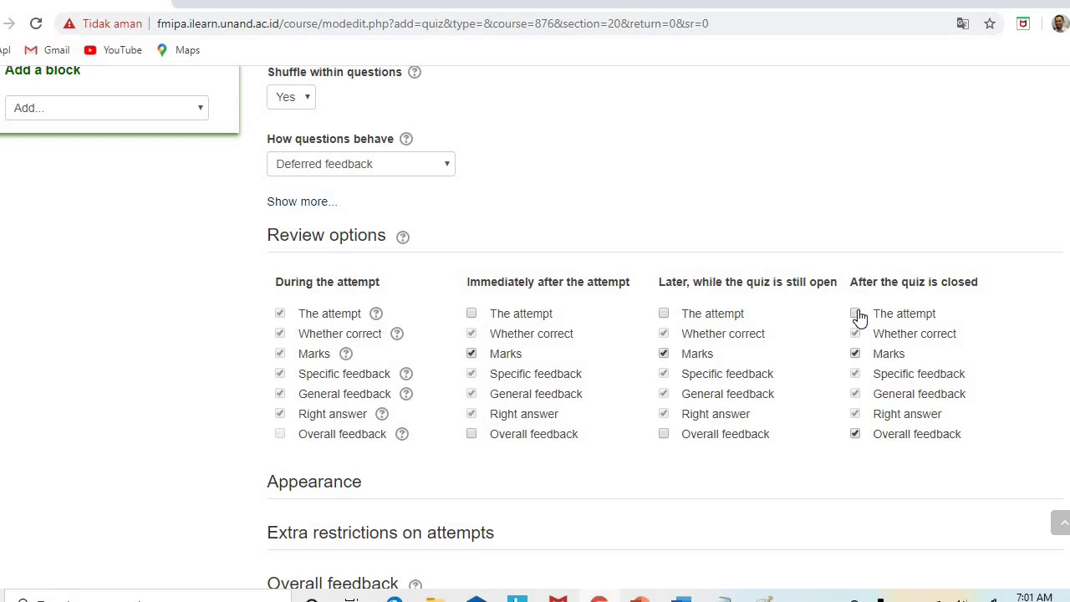
{"action": "left_click", "coordinate": [855, 435]}
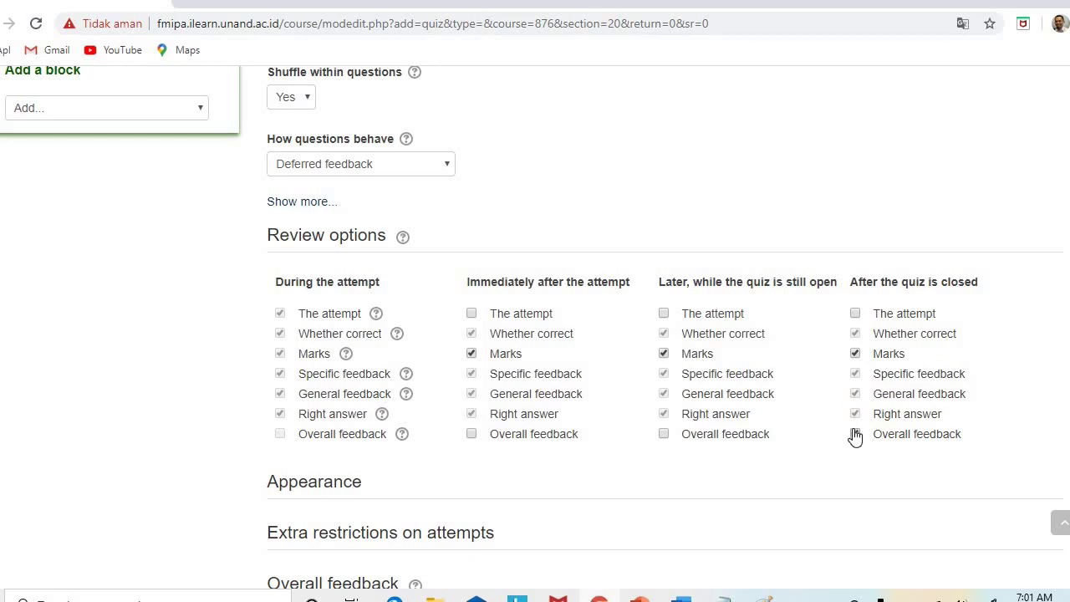
{"action": "left_click", "coordinate": [856, 317]}
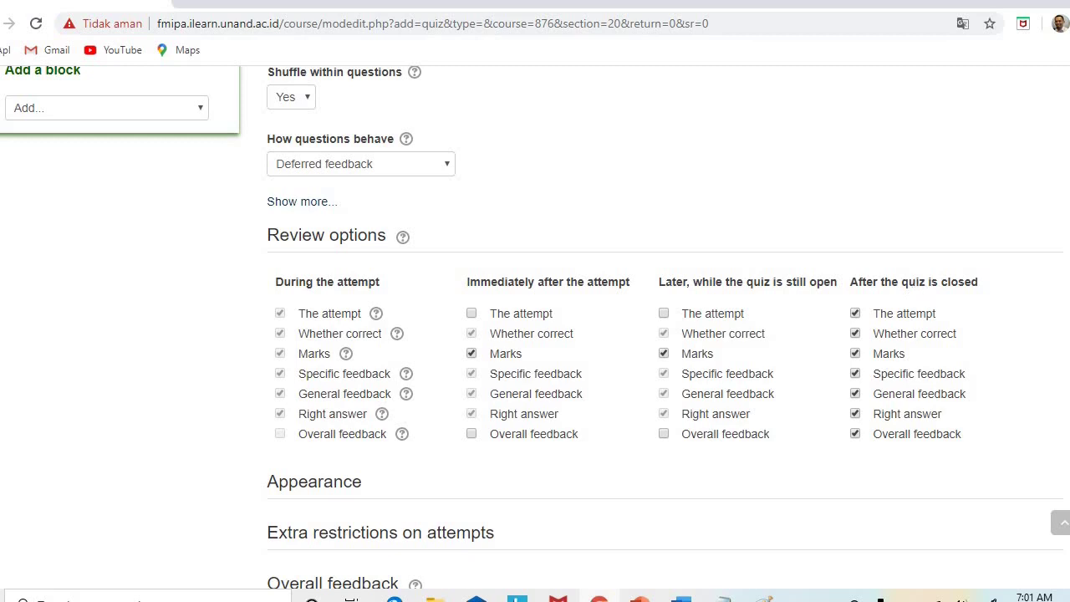
Examine the quiz's appearance settings and the remaining sections at the end of the settings form
{"action": "scroll", "coordinate": [665, 335], "scroll_direction": "down", "scroll_amount": 3}
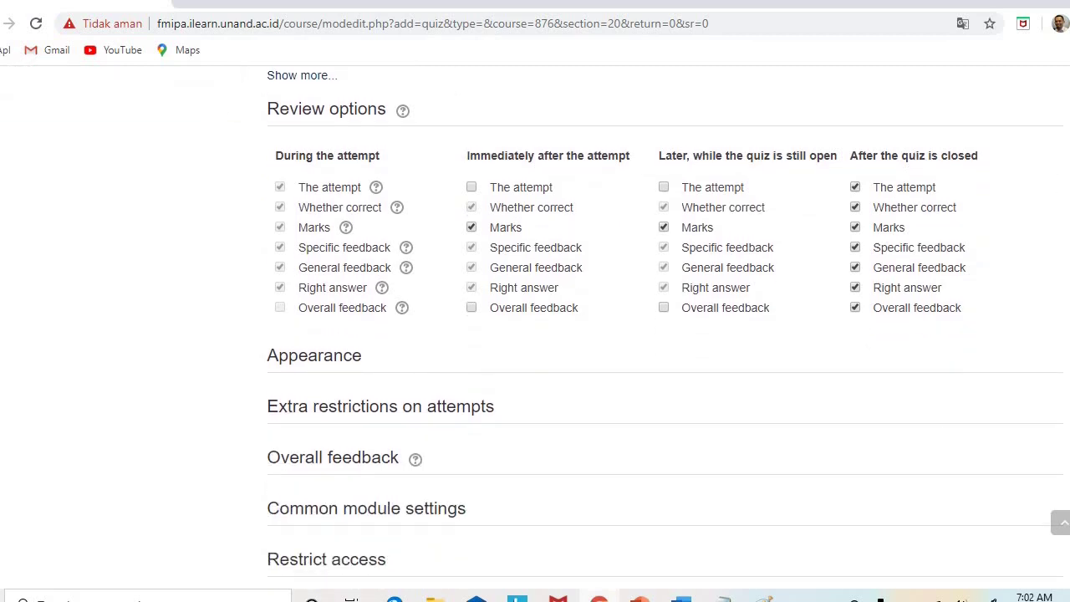
{"action": "scroll", "coordinate": [652, 340], "scroll_direction": "down", "scroll_amount": 2}
{"action": "left_click", "coordinate": [333, 293]}
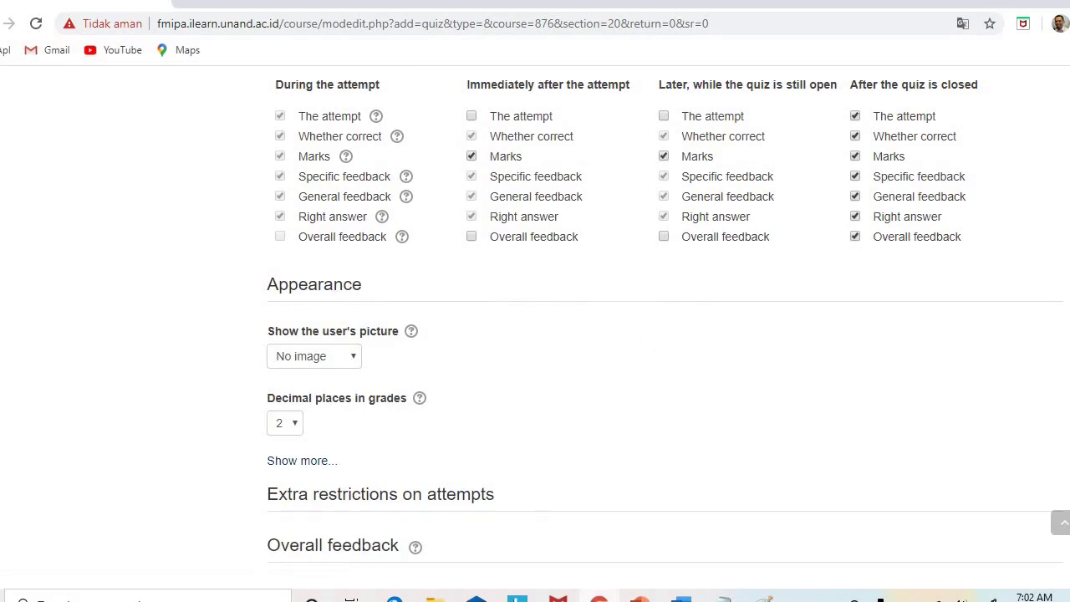
{"action": "scroll", "coordinate": [480, 293], "scroll_direction": "down", "scroll_amount": 5}
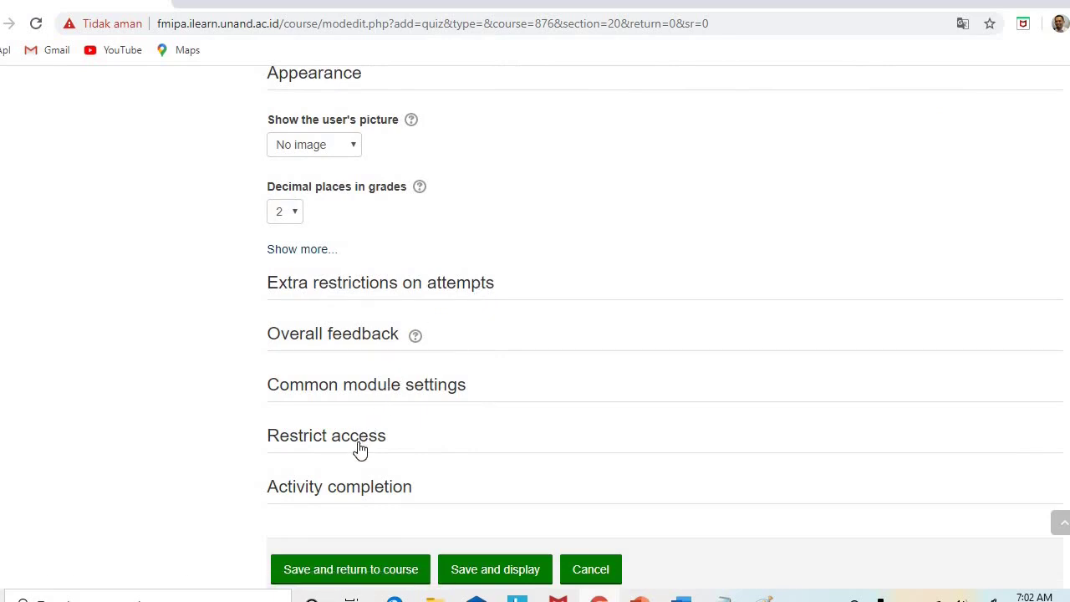
{"action": "scroll", "coordinate": [526, 340], "scroll_direction": "down", "scroll_amount": 4}
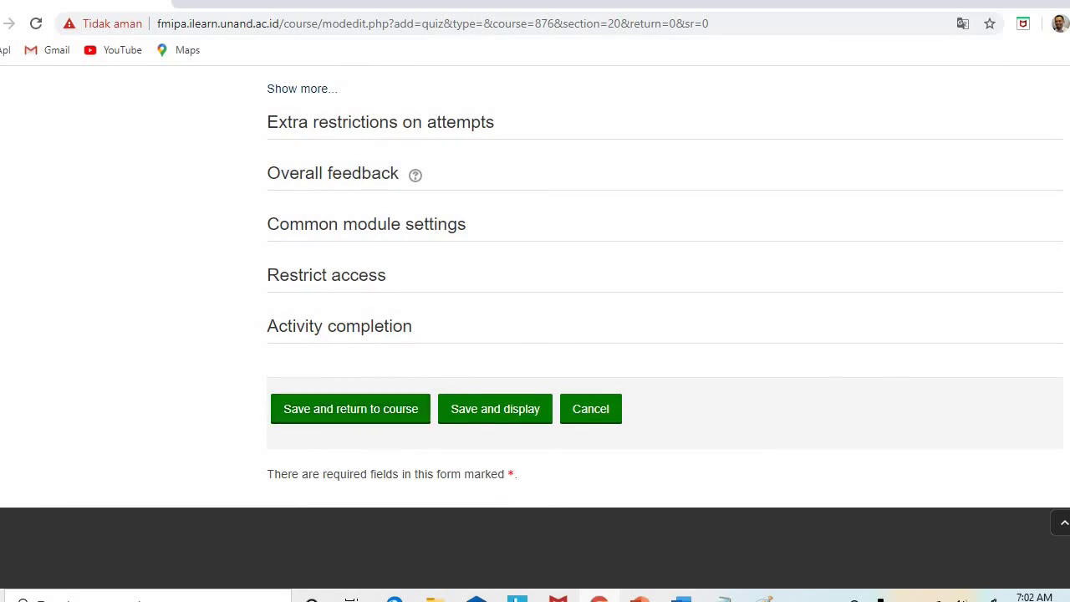
Disable and re-enable the quiz's opening date in the timing settings
{"action": "scroll", "coordinate": [536, 326], "scroll_direction": "up", "scroll_amount": 15}
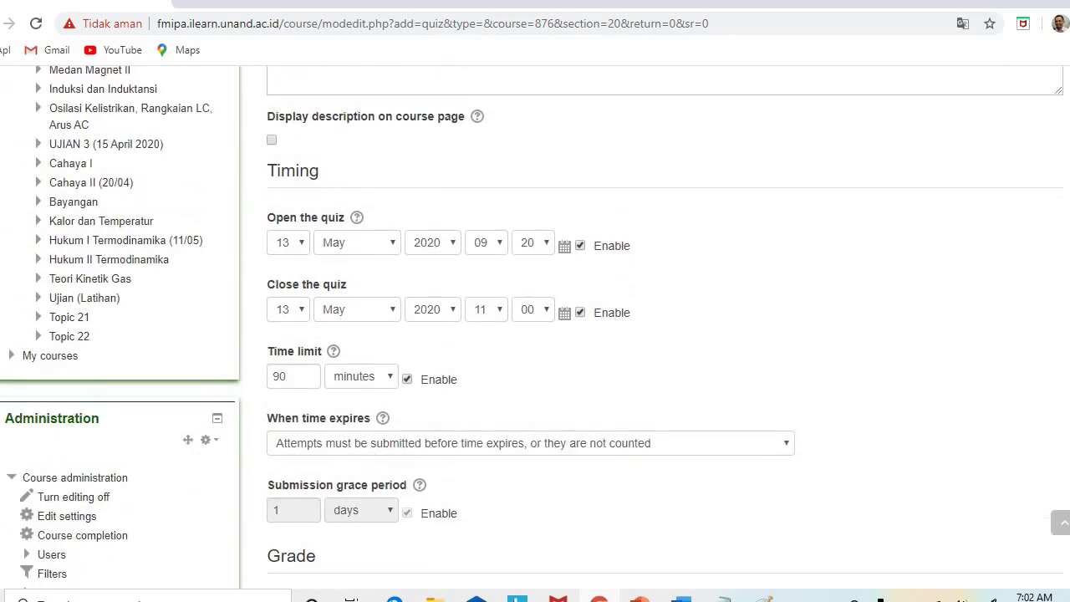
{"action": "scroll", "coordinate": [535, 326], "scroll_direction": "up", "scroll_amount": 1}
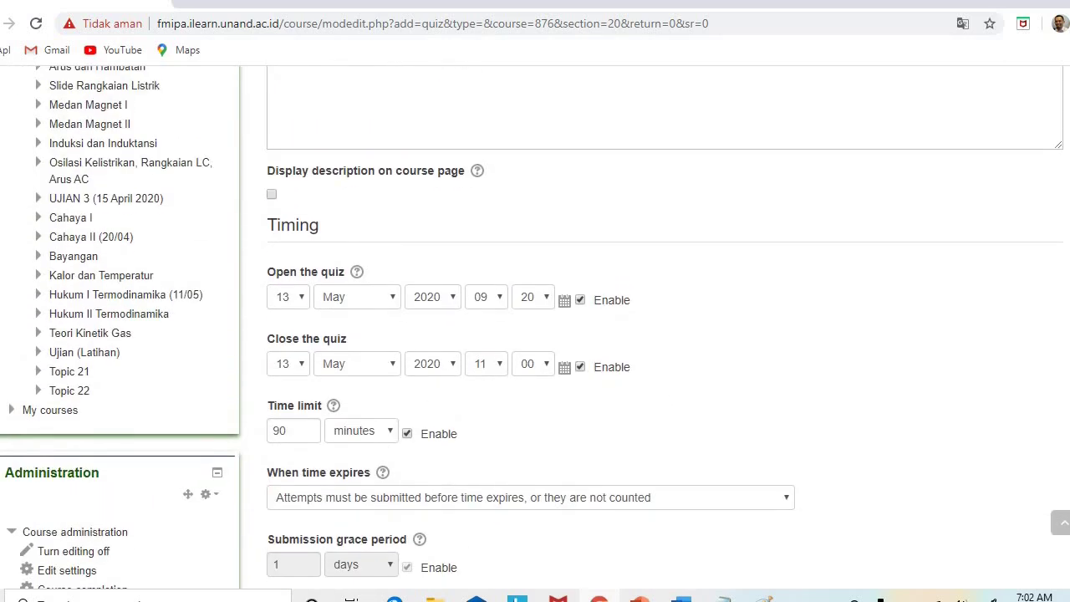
{"action": "scroll", "coordinate": [535, 326], "scroll_direction": "up", "scroll_amount": 1}
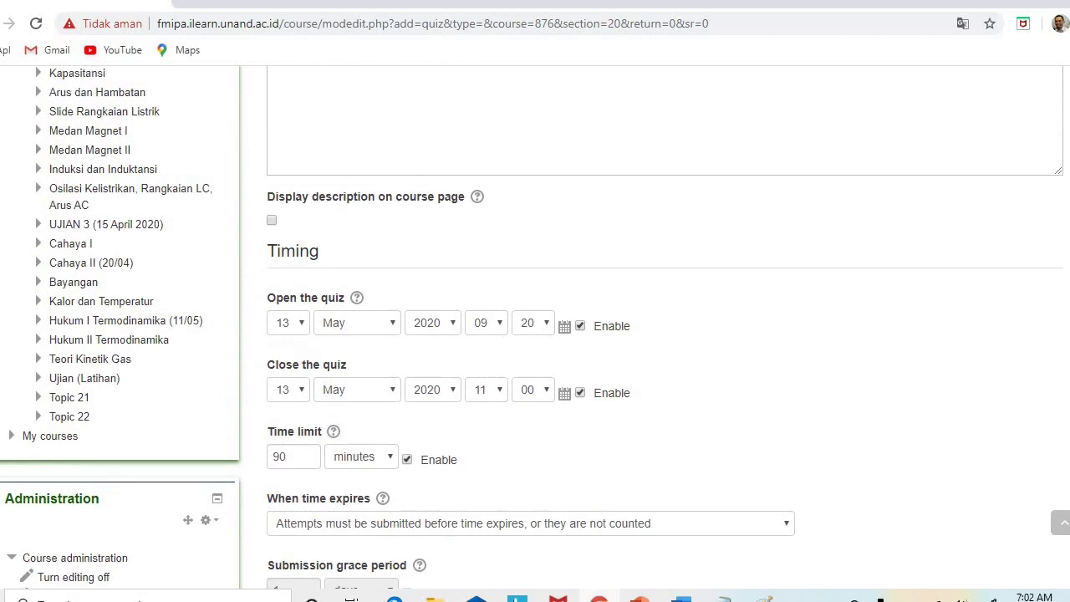
{"action": "left_click", "coordinate": [582, 326]}
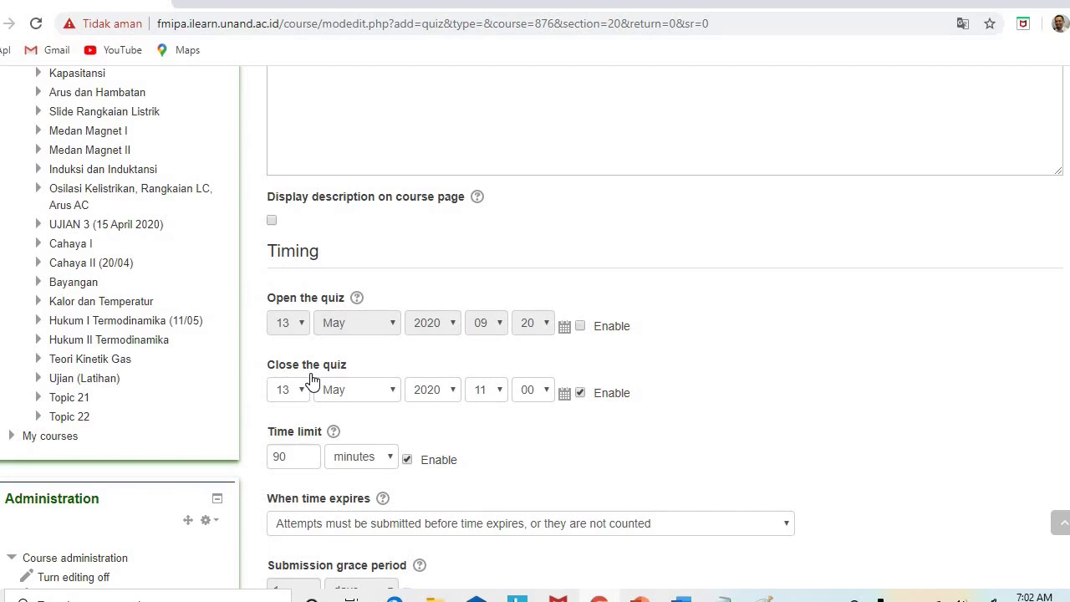
{"action": "left_click", "coordinate": [580, 326]}
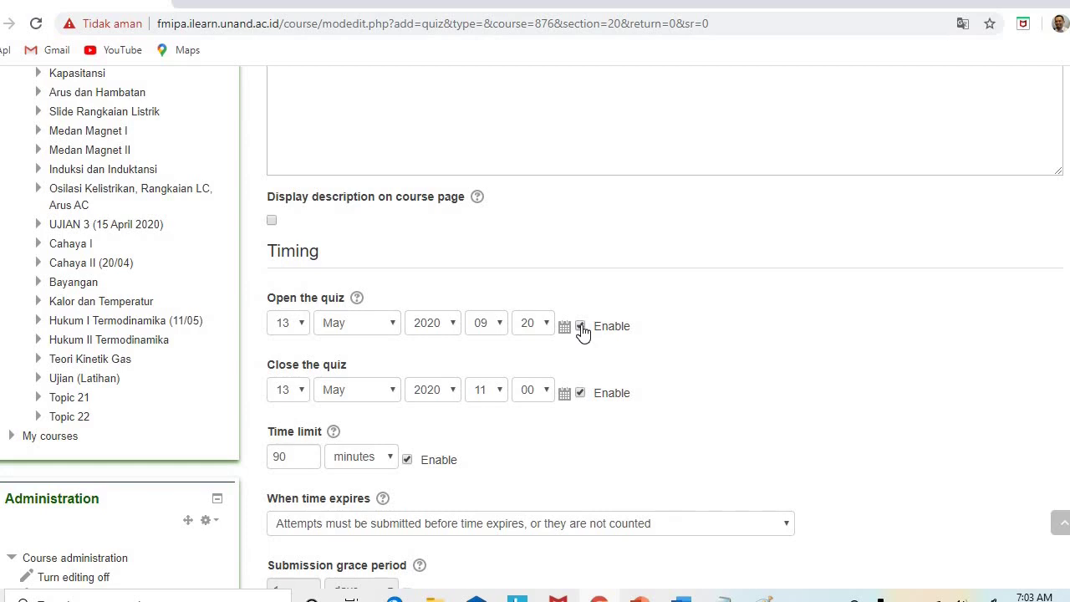
{"action": "left_click", "coordinate": [580, 327]}
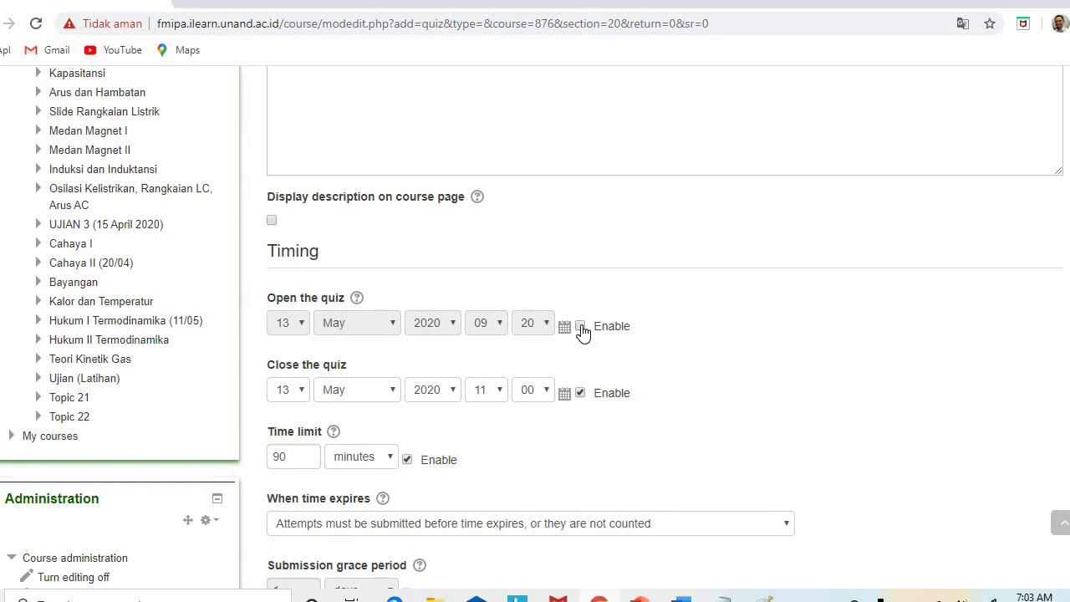
{"action": "left_click", "coordinate": [582, 327]}
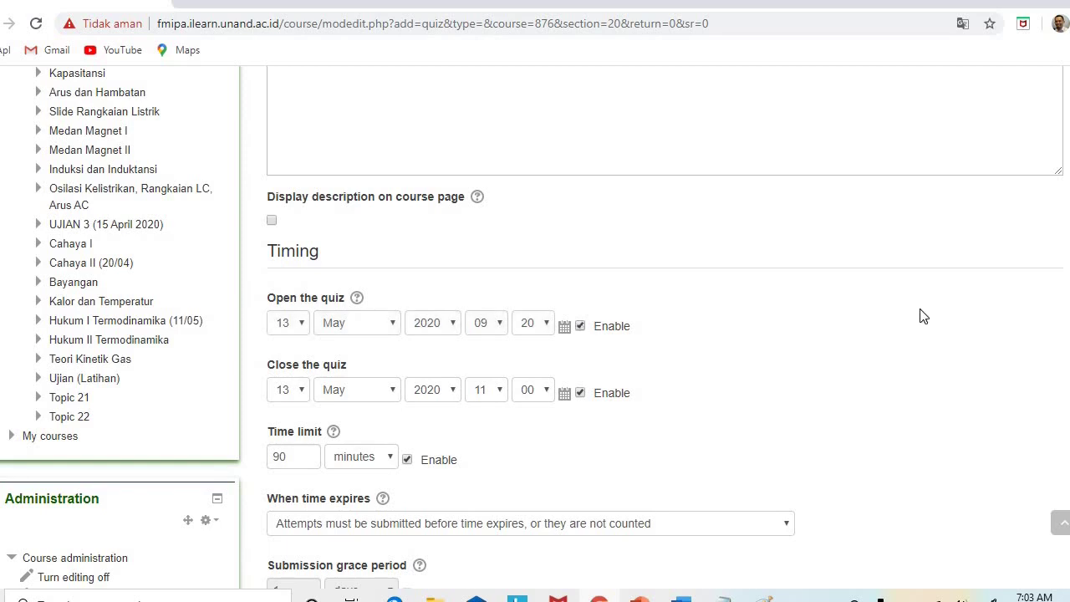
Save the quiz to the course and open Ujian Akhir Semester for editing its questions
{"action": "scroll", "coordinate": [533, 446], "scroll_direction": "down", "scroll_amount": 20}
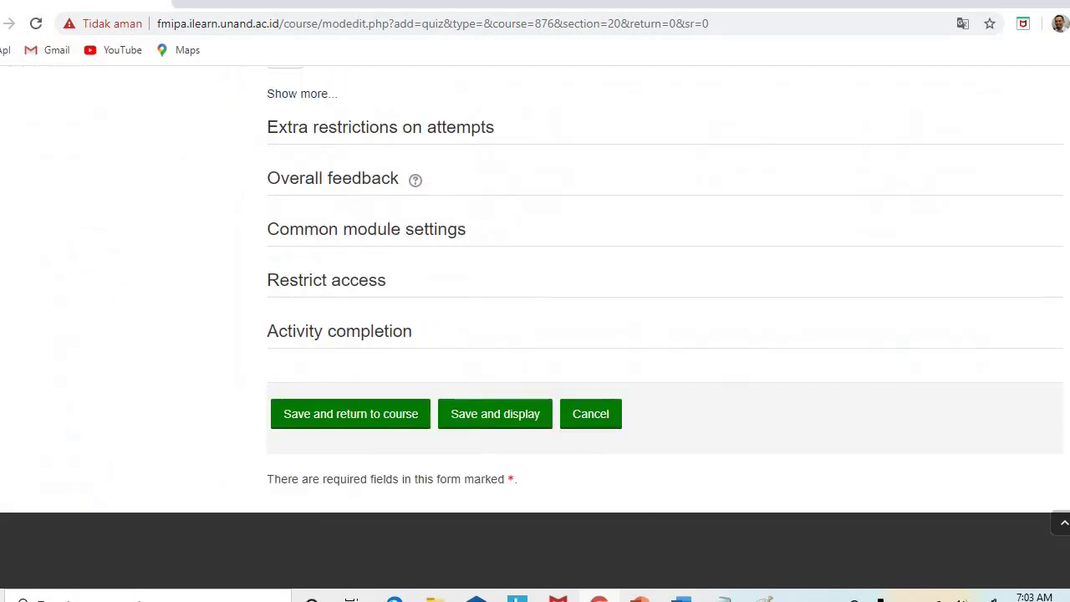
{"action": "left_click", "coordinate": [313, 417]}
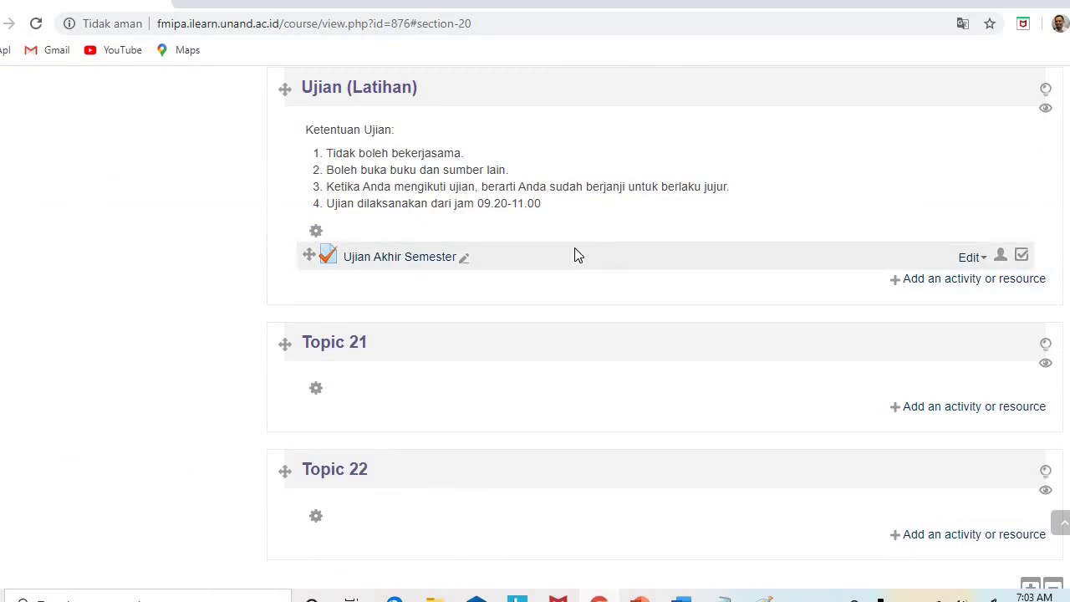
{"action": "left_click", "coordinate": [405, 257]}
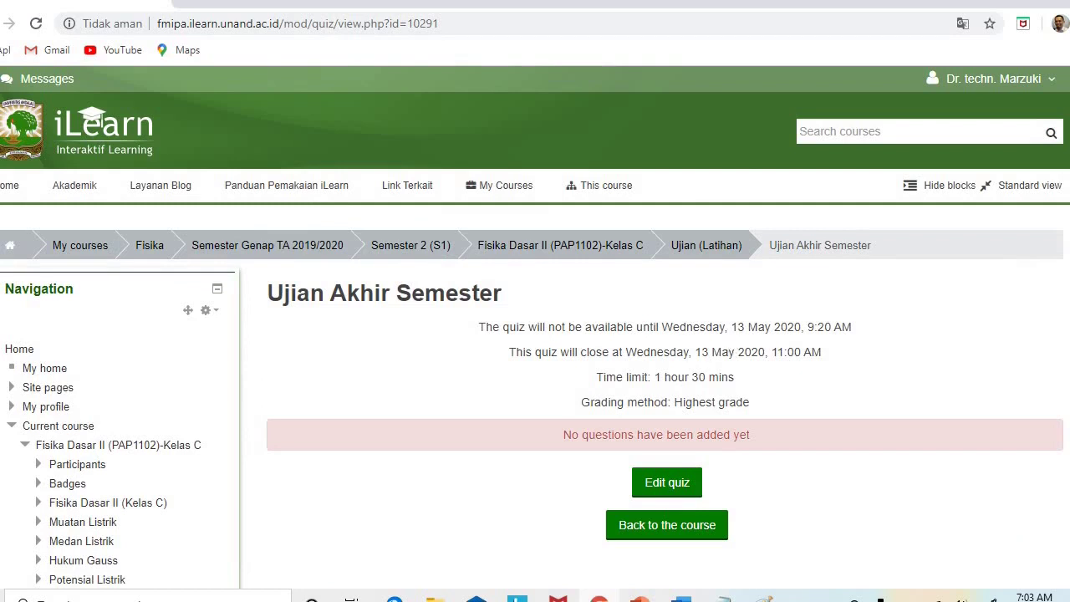
{"action": "scroll", "coordinate": [92, 119], "scroll_direction": "down", "scroll_amount": 1}
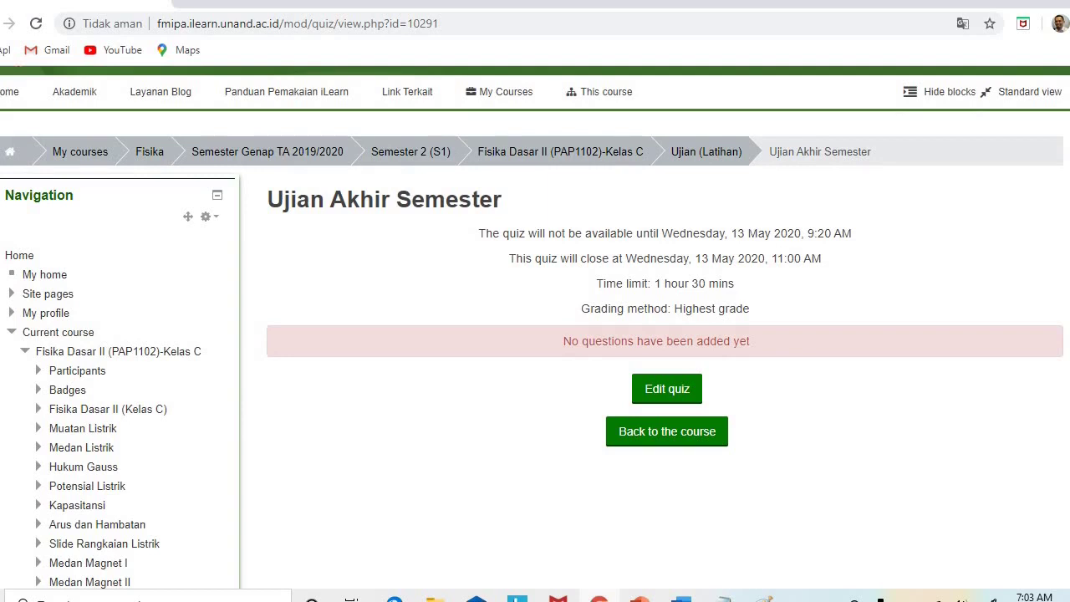
{"action": "left_click", "coordinate": [667, 392]}
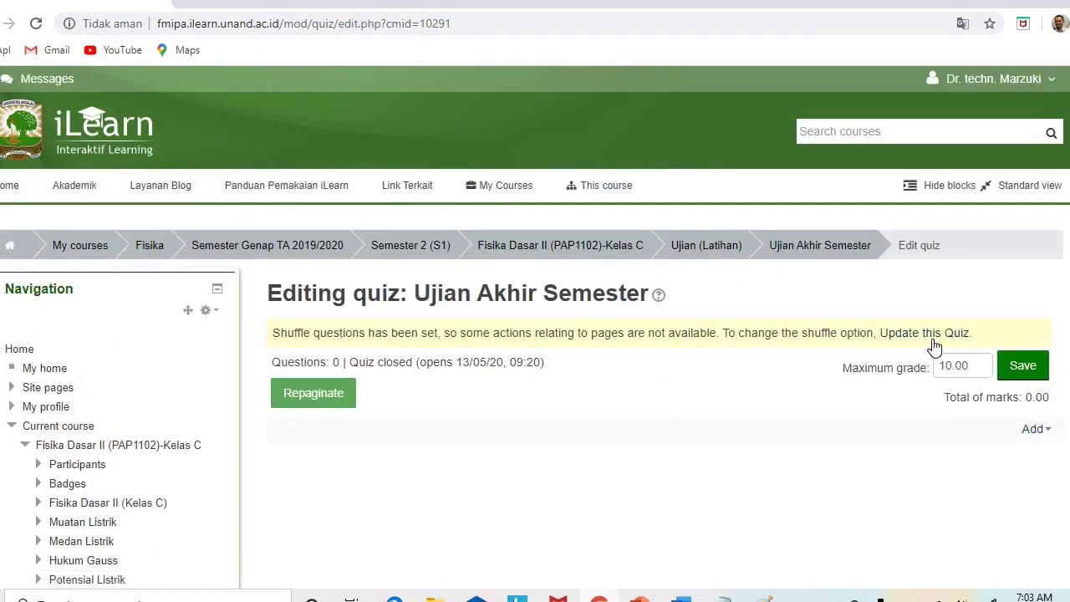
Add all questions from the question bank's Latihan category under Soal 2019_2020 to the quiz
{"action": "left_click", "coordinate": [1046, 431]}
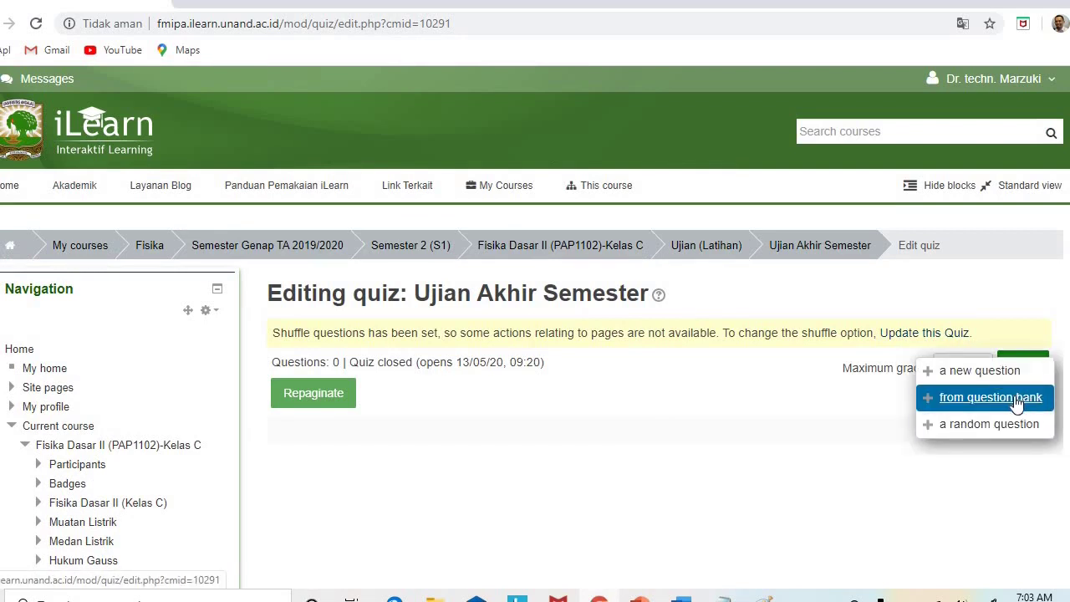
{"action": "left_click", "coordinate": [1018, 405]}
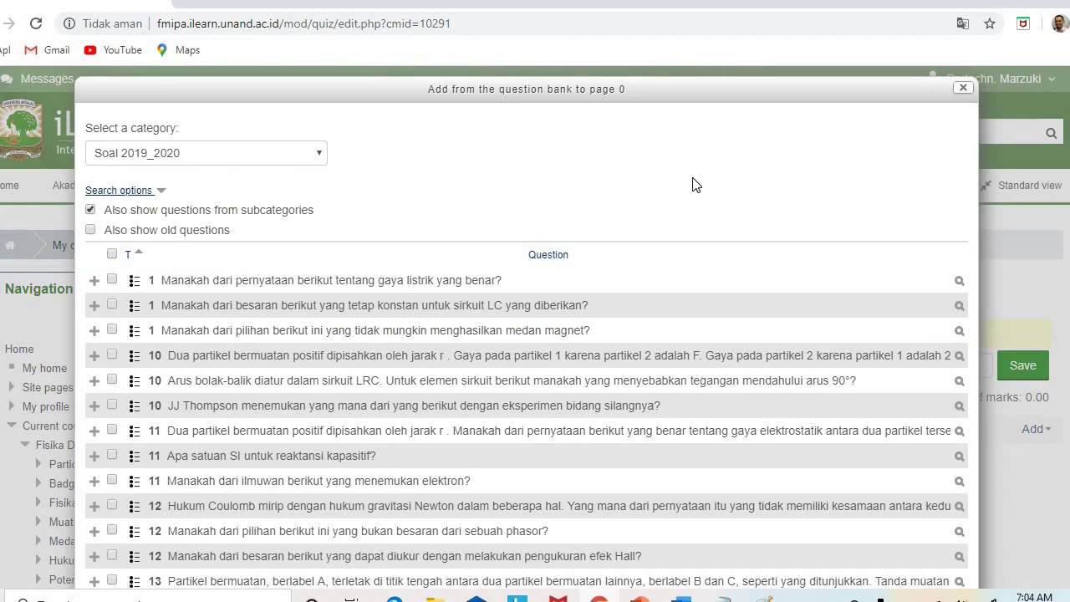
{"action": "scroll", "coordinate": [527, 334], "scroll_direction": "down", "scroll_amount": 20}
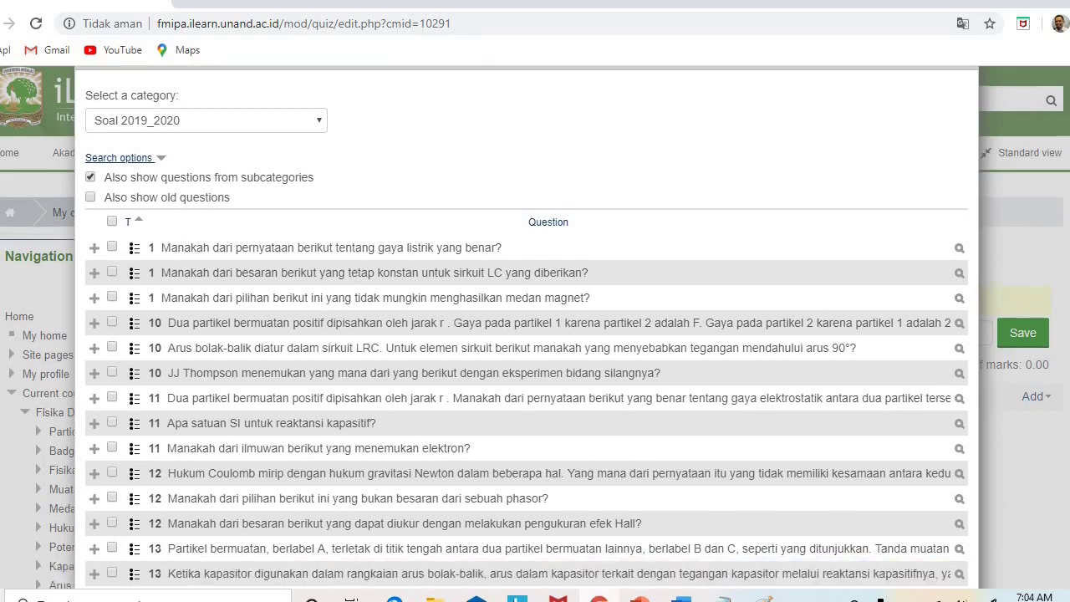
{"action": "scroll", "coordinate": [527, 325], "scroll_direction": "down", "scroll_amount": 4}
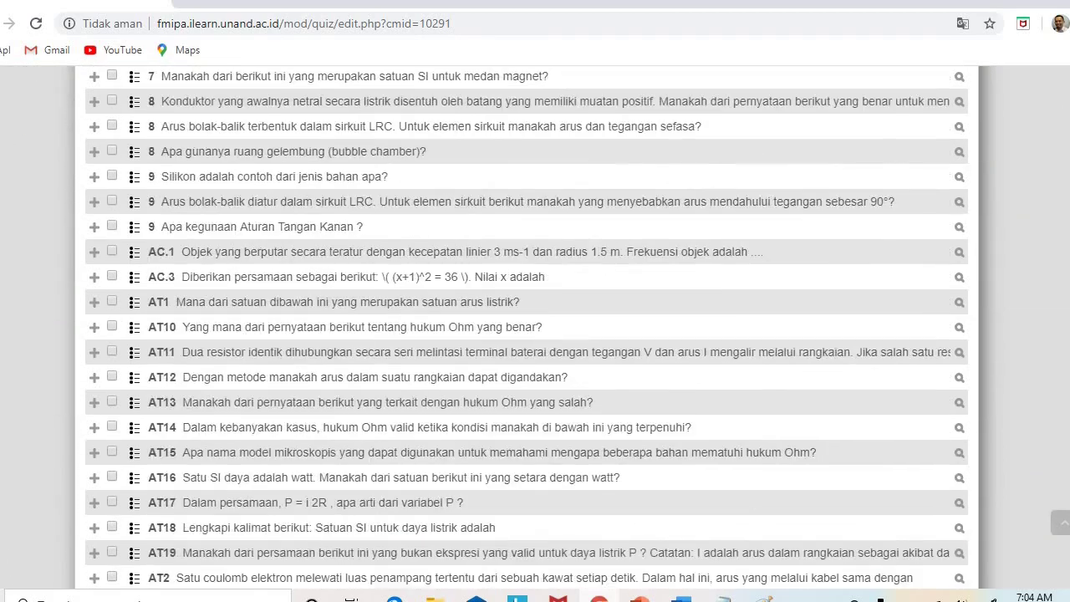
{"action": "scroll", "coordinate": [527, 334], "scroll_direction": "up", "scroll_amount": 20}
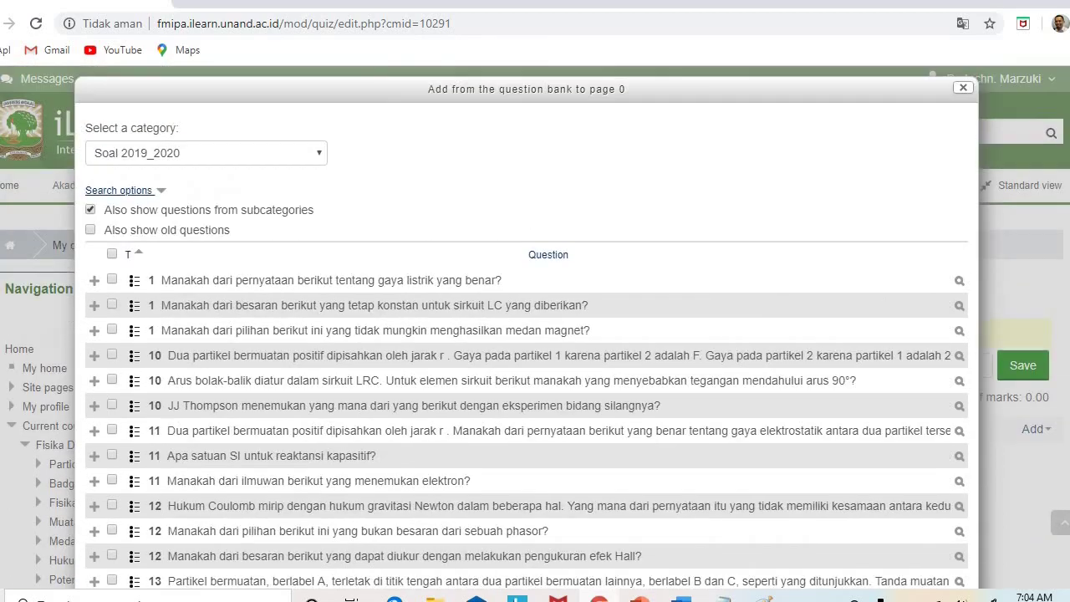
{"action": "left_click", "coordinate": [319, 158]}
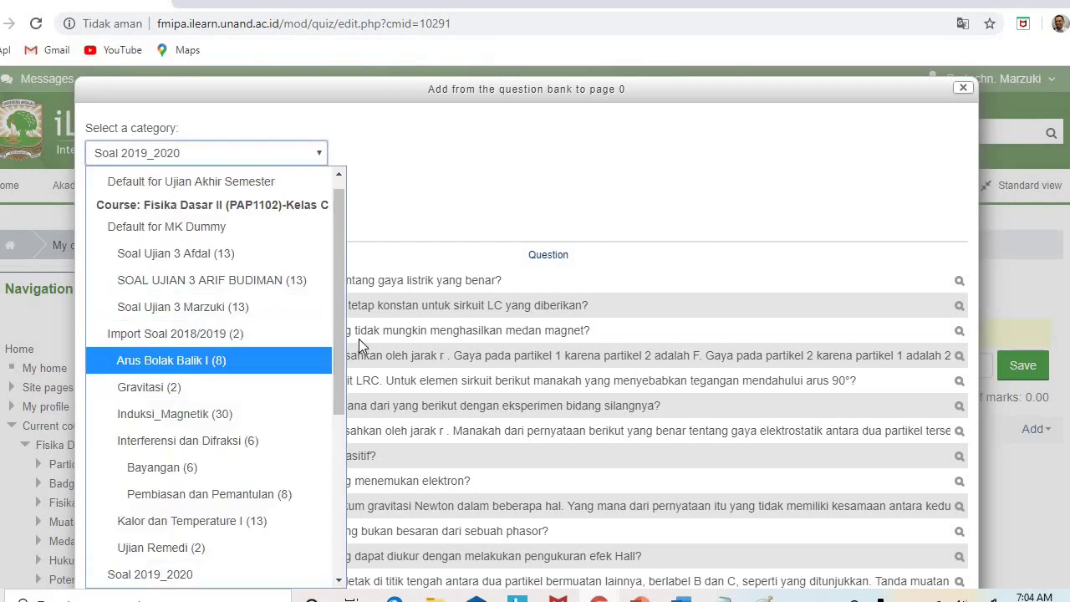
{"action": "left_click_drag", "start_coordinate": [341, 314], "coordinate": [339, 486]}
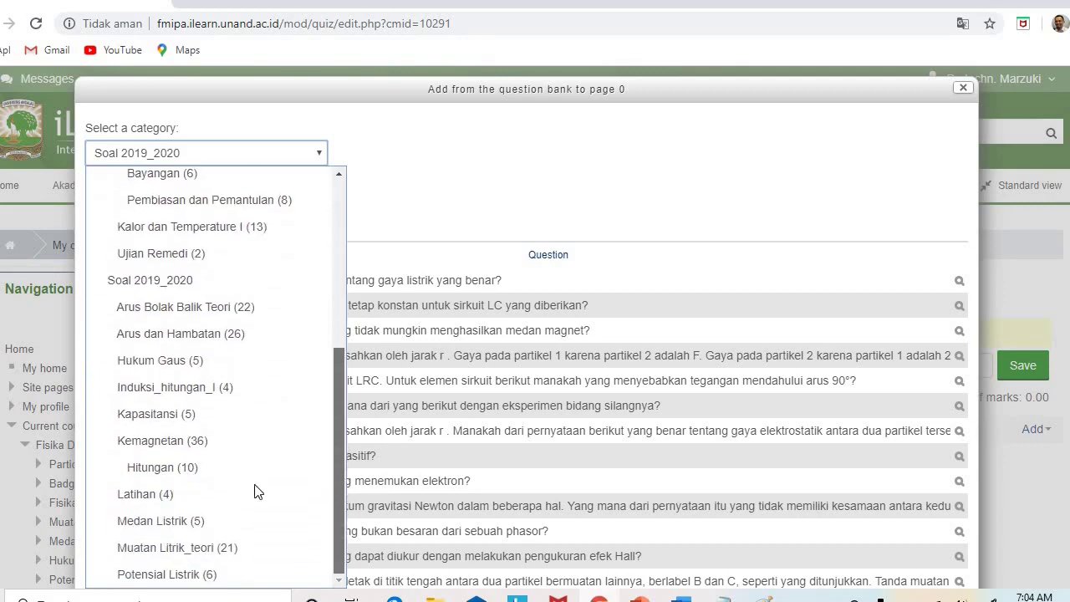
{"action": "left_click", "coordinate": [282, 489]}
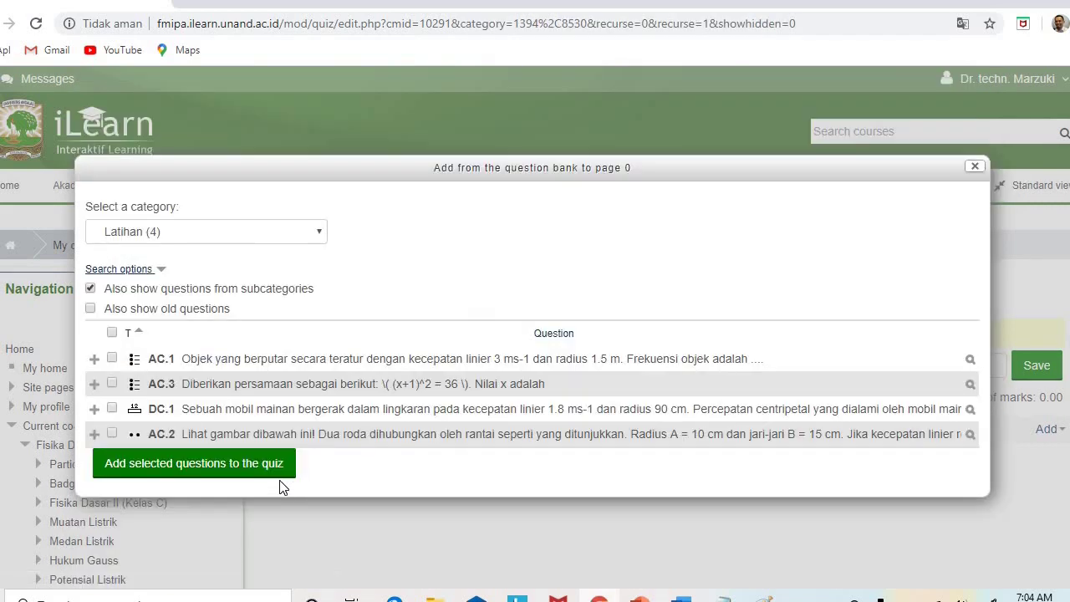
{"action": "left_click", "coordinate": [113, 334]}
{"action": "left_click", "coordinate": [189, 462]}
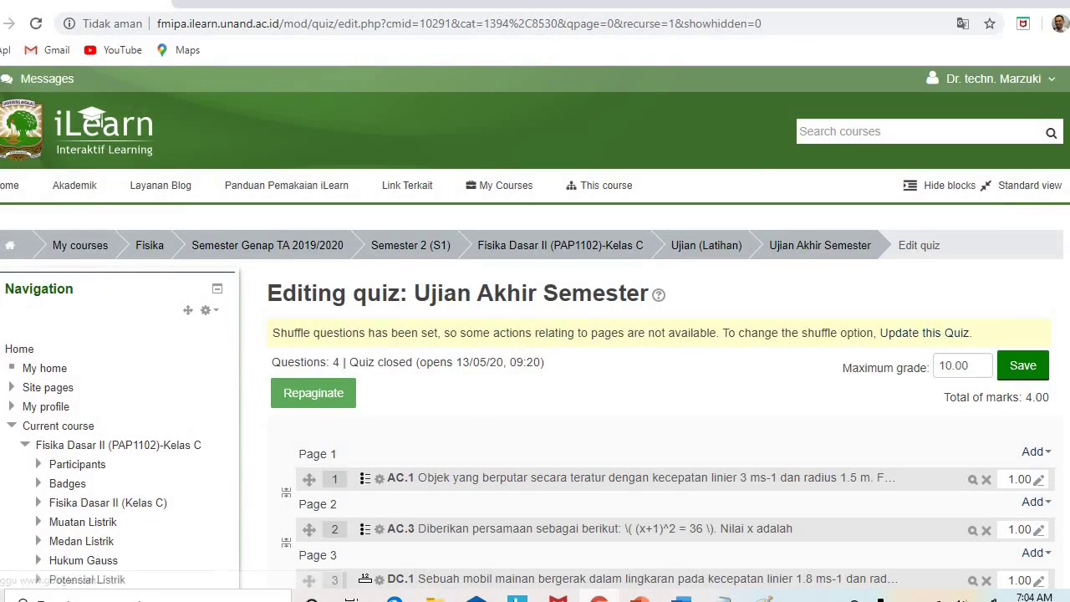
Enter 100 as the quiz's maximum grade
{"action": "scroll", "coordinate": [535, 327], "scroll_direction": "down", "scroll_amount": 2}
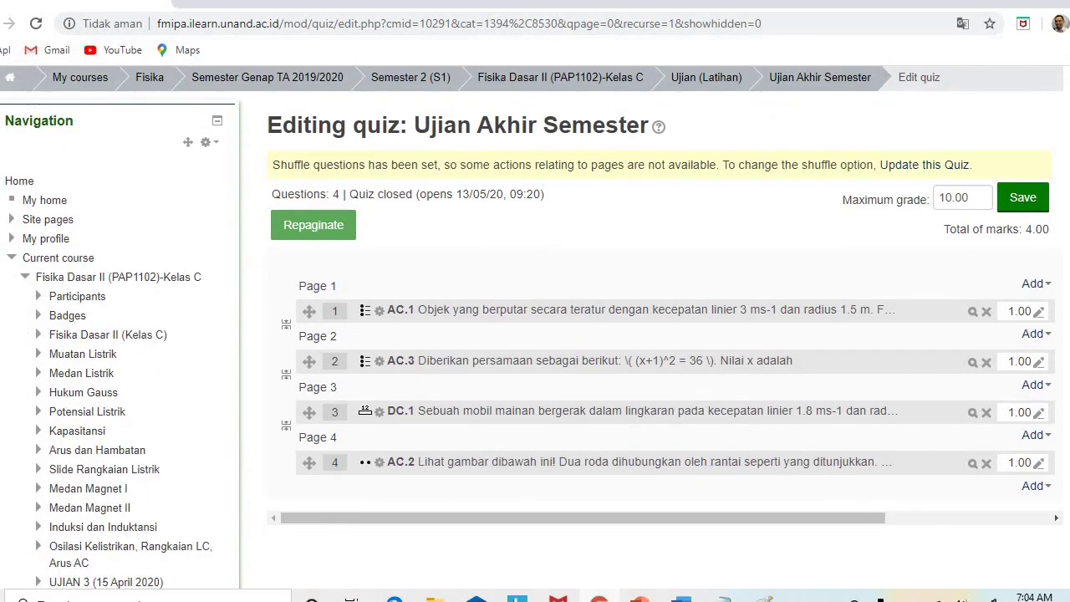
{"action": "left_click", "coordinate": [979, 204]}
{"action": "key", "text": "BackSpace"}
{"action": "key", "text": "BackSpace"}
{"action": "key", "text": "BackSpace"}
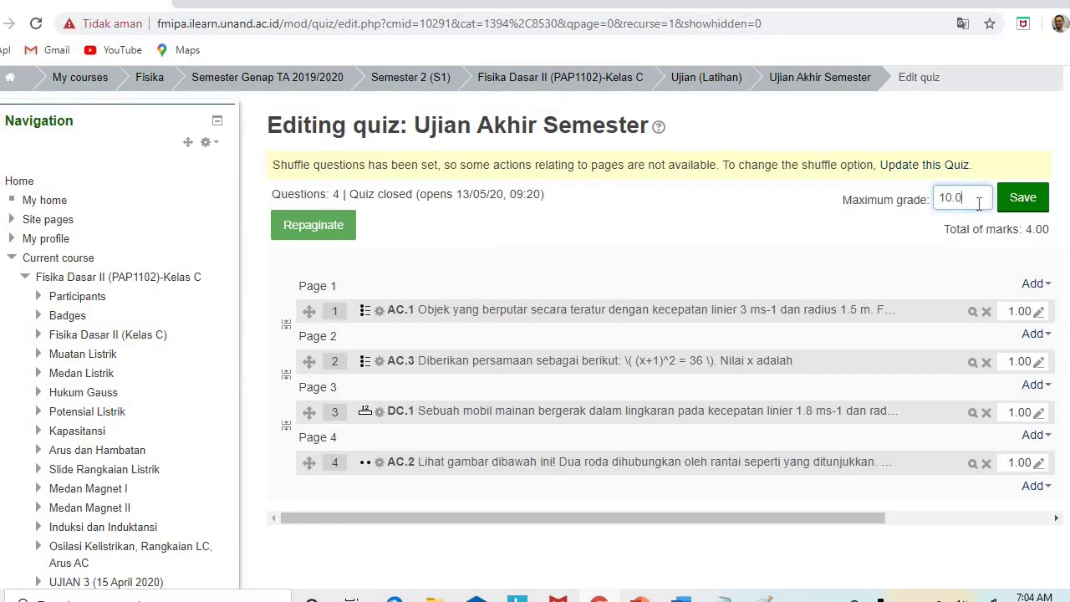
{"action": "type", "text": "0"}
{"action": "left_click", "coordinate": [815, 222]}
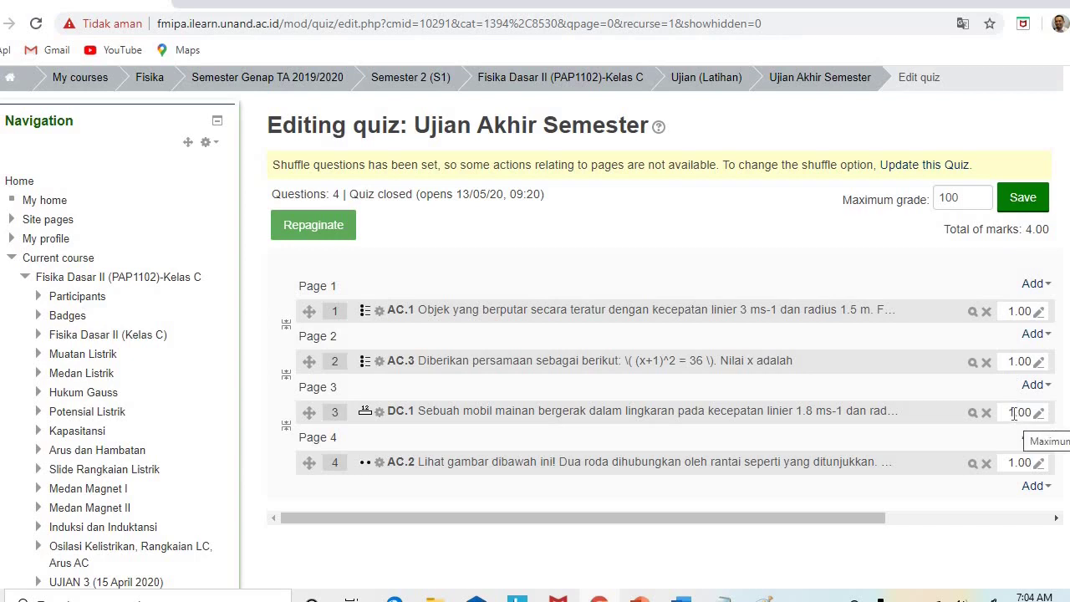
Set the mark of question AC.1 to 2 and save the quiz's maximum grade
{"action": "left_click", "coordinate": [1039, 313]}
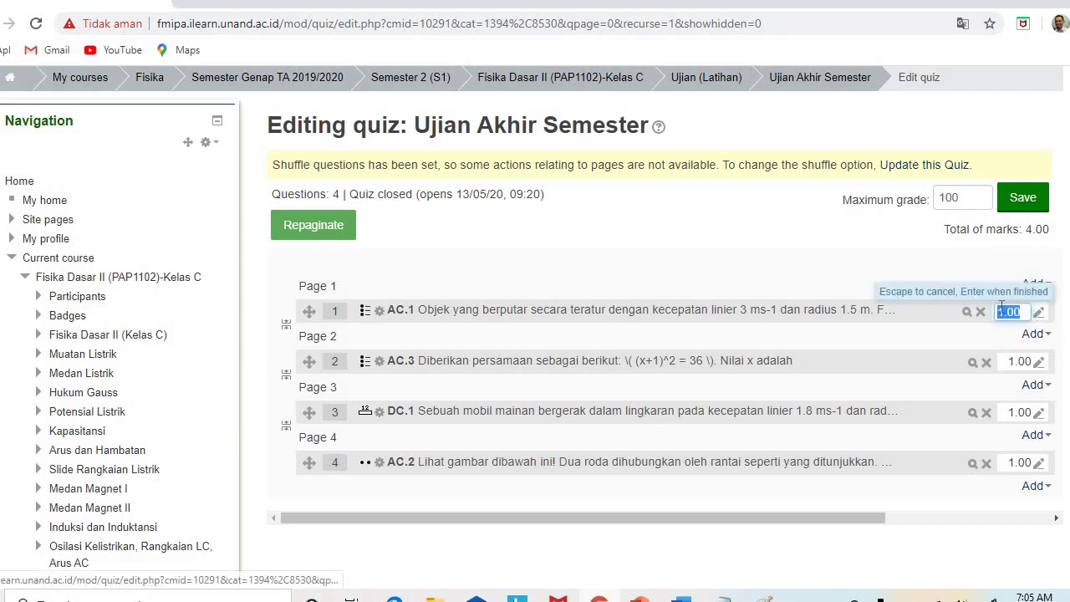
{"action": "left_click", "coordinate": [1004, 310]}
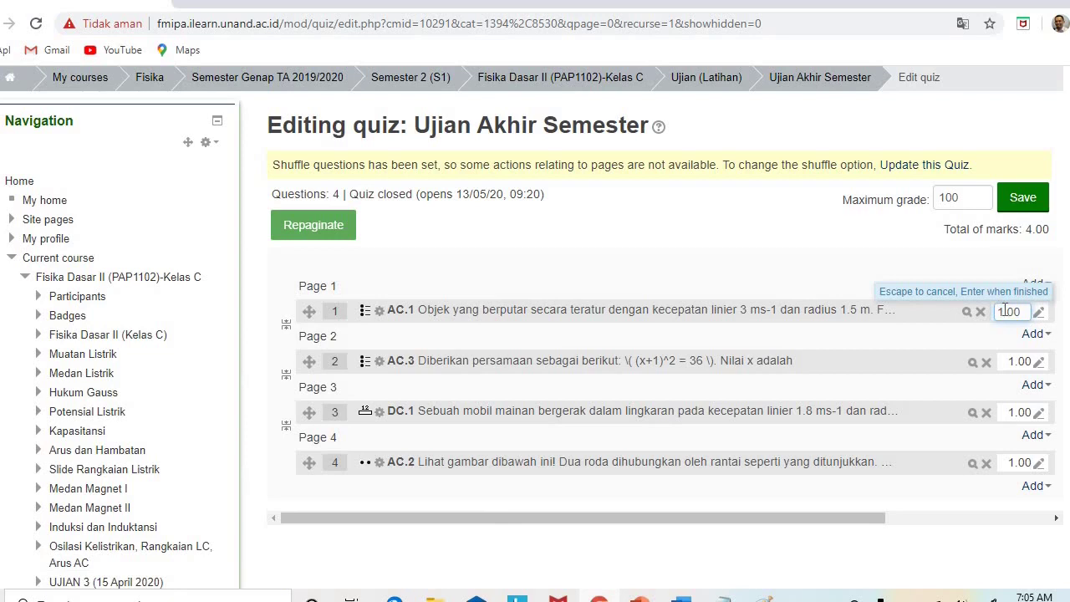
{"action": "key", "text": "BackSpace"}
{"action": "type", "text": "2"}
{"action": "key", "text": "Return"}
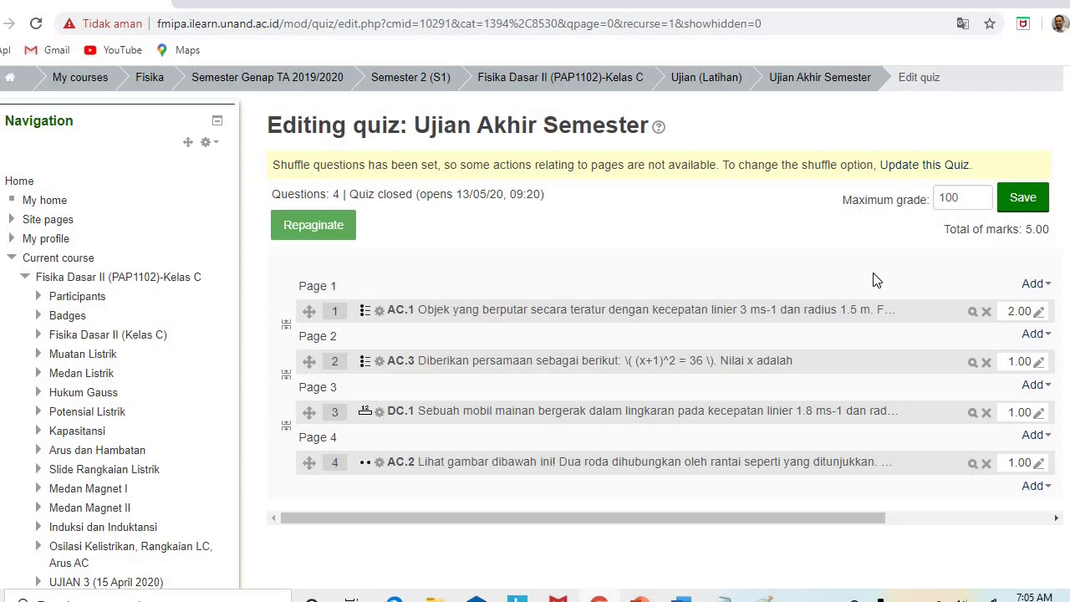
{"action": "left_click", "coordinate": [1021, 201]}
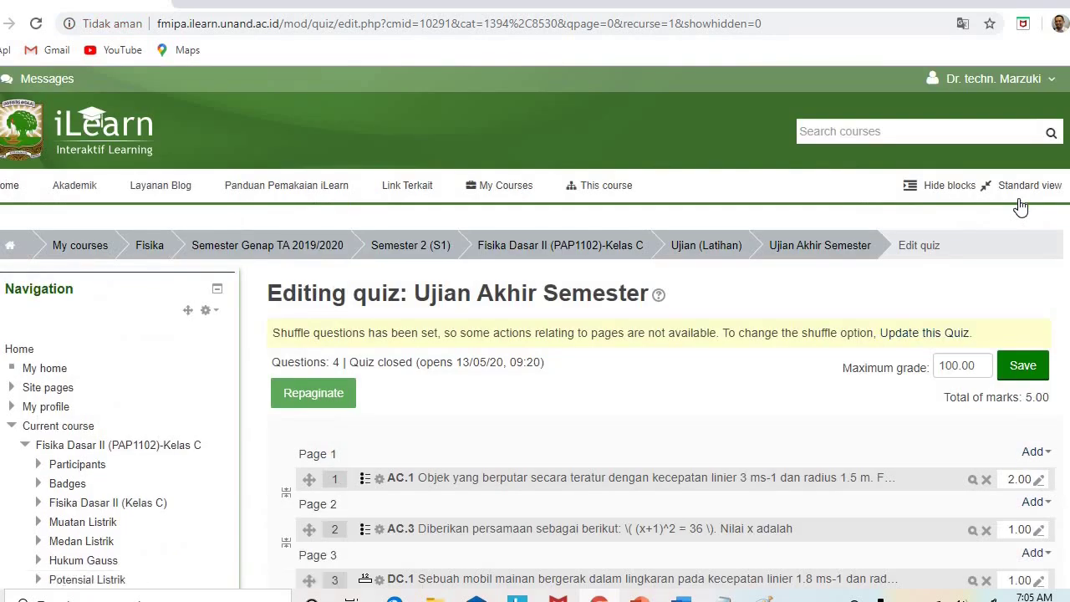
Return to the Ujian Akhir Semester overview and start a timed preview attempt of the quiz
{"action": "left_click", "coordinate": [798, 245]}
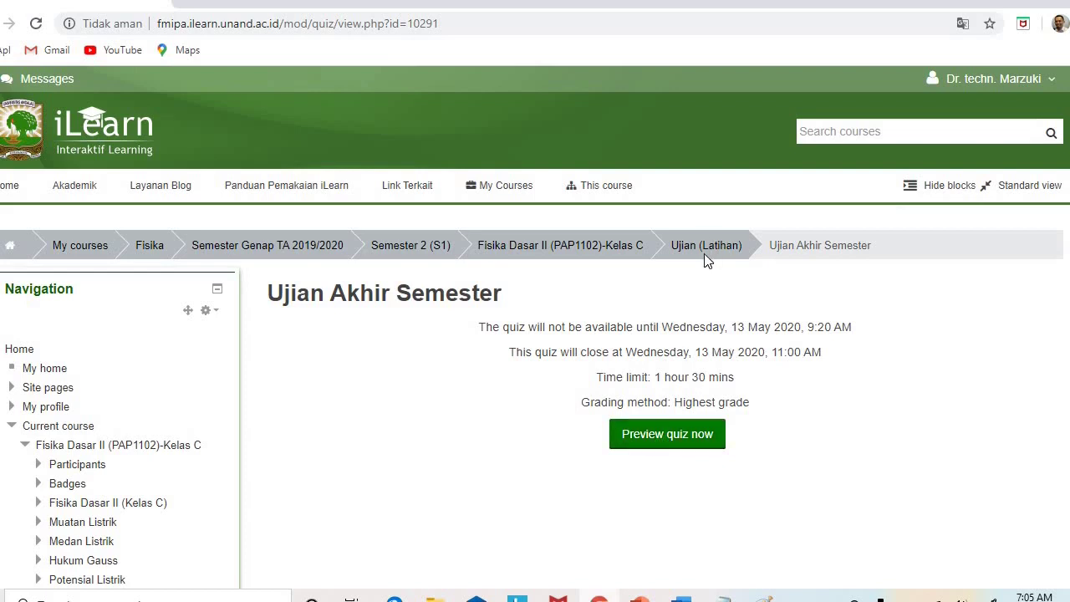
{"action": "left_click", "coordinate": [644, 441]}
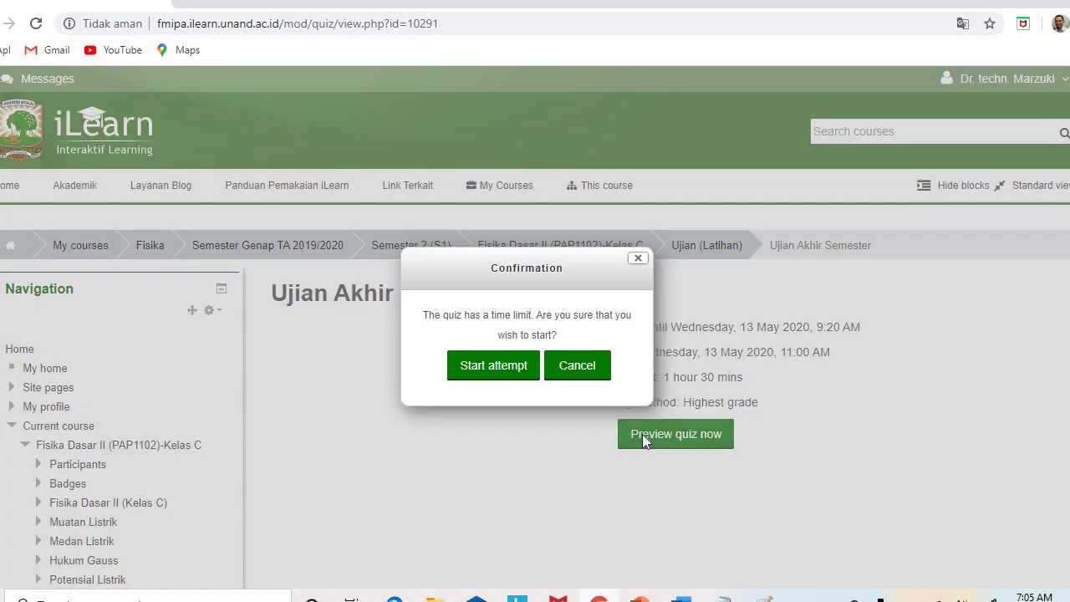
{"action": "left_click", "coordinate": [500, 370]}
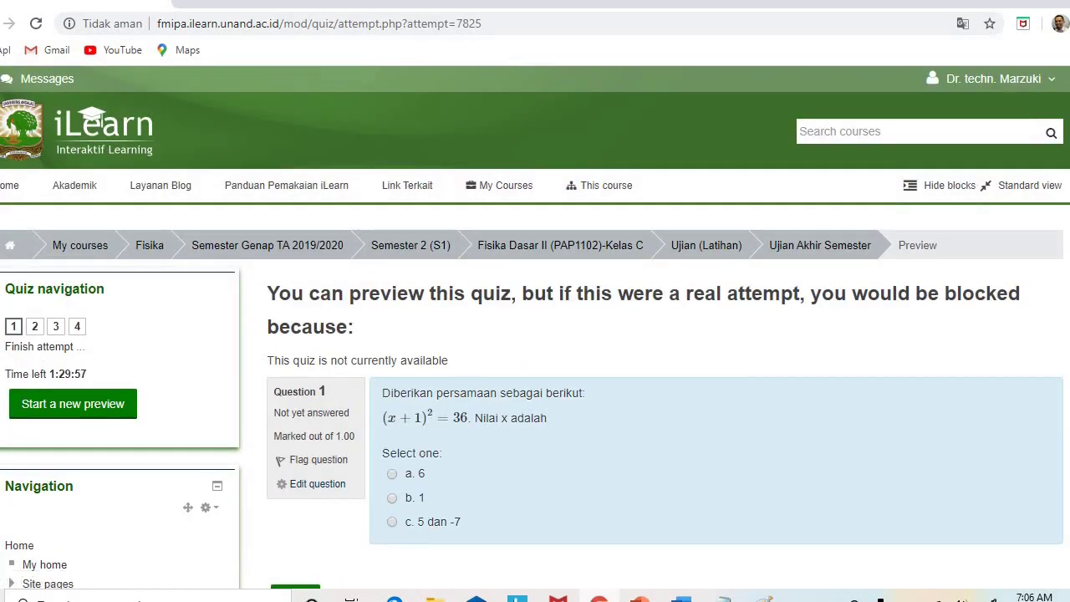
Answer preview question 1 with "5 dan -7" and question 2 with 3.6, continuing to question 3
{"action": "scroll", "coordinate": [535, 326], "scroll_direction": "down", "scroll_amount": 1}
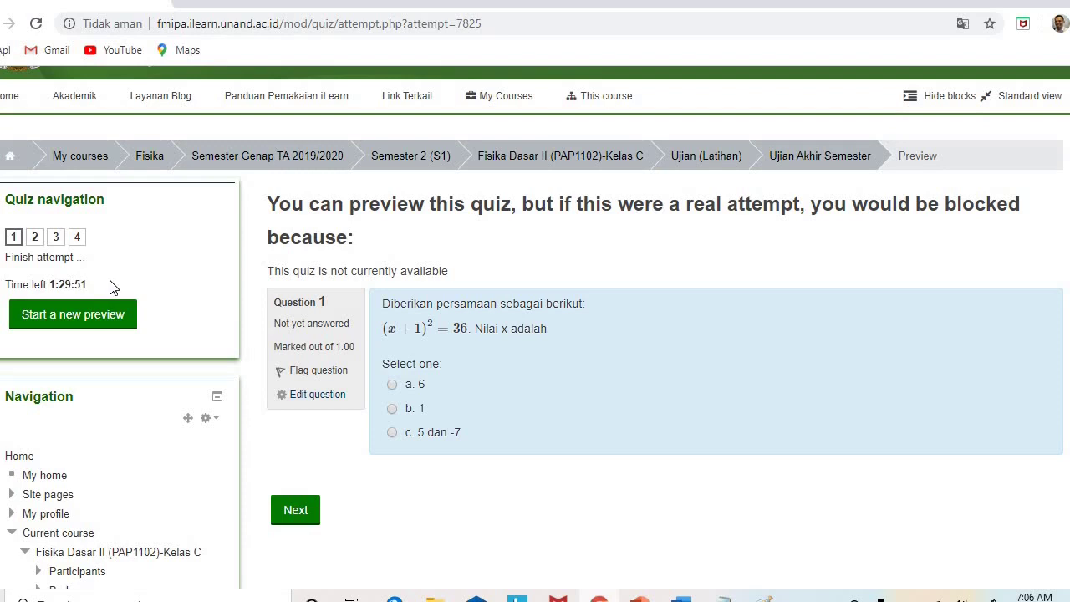
{"action": "left_click", "coordinate": [393, 433]}
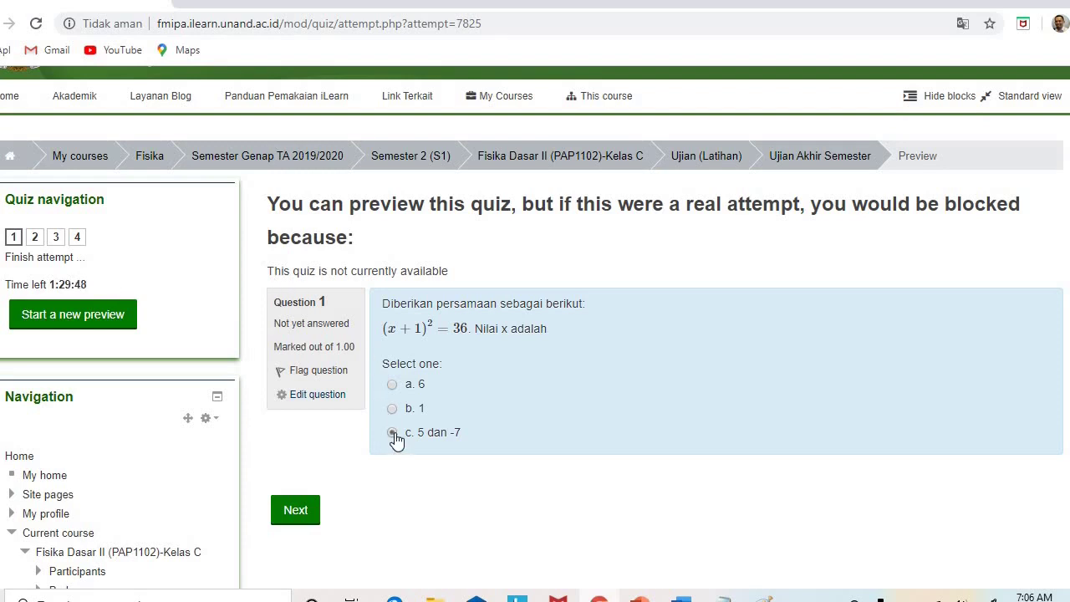
{"action": "left_click", "coordinate": [304, 512]}
{"action": "left_click", "coordinate": [476, 452]}
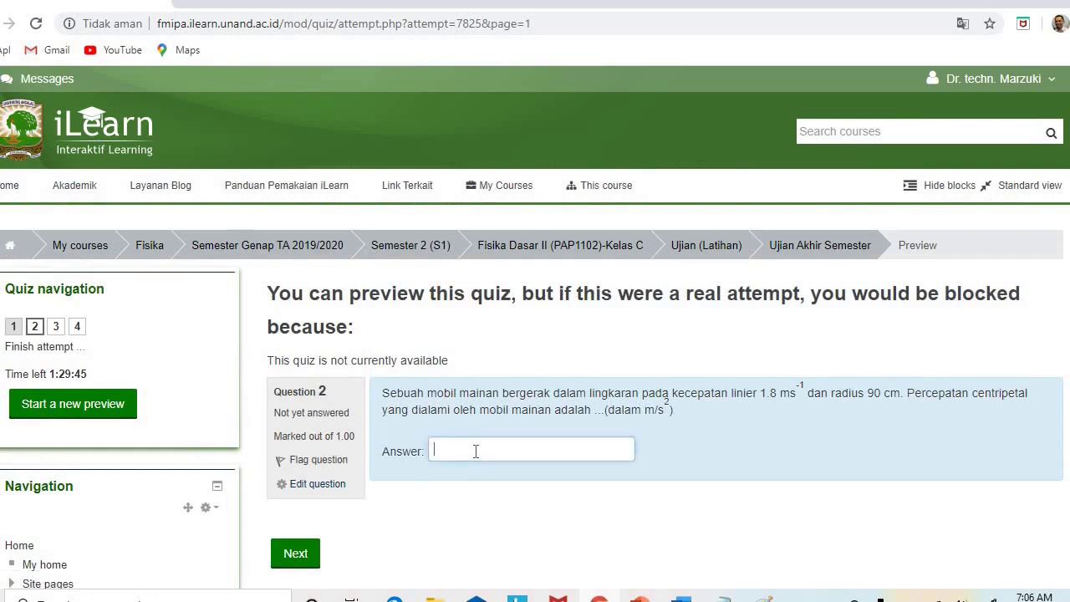
{"action": "type", "text": "3.6"}
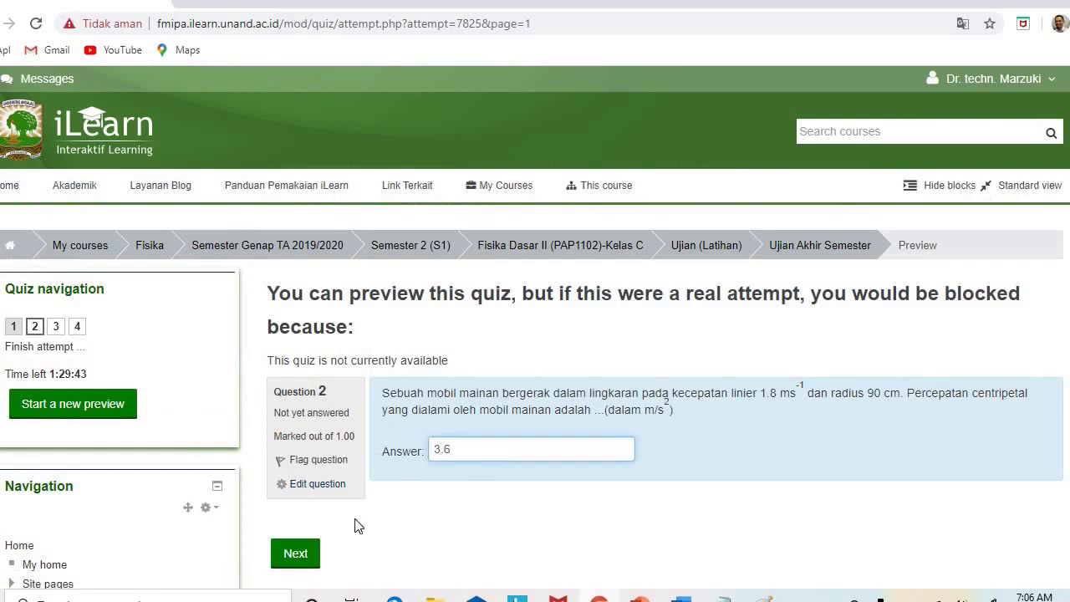
{"action": "left_click", "coordinate": [300, 554]}
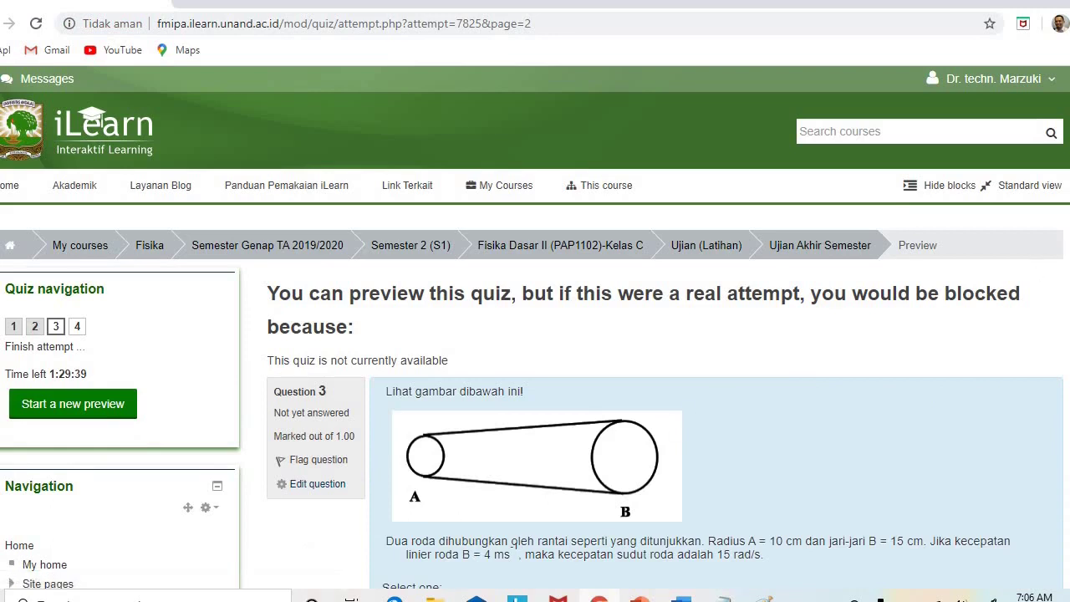
Answer question 3 with False and question 4 with "1 / π Hz", continuing to the attempt summary
{"action": "scroll", "coordinate": [695, 353], "scroll_direction": "down", "scroll_amount": 3}
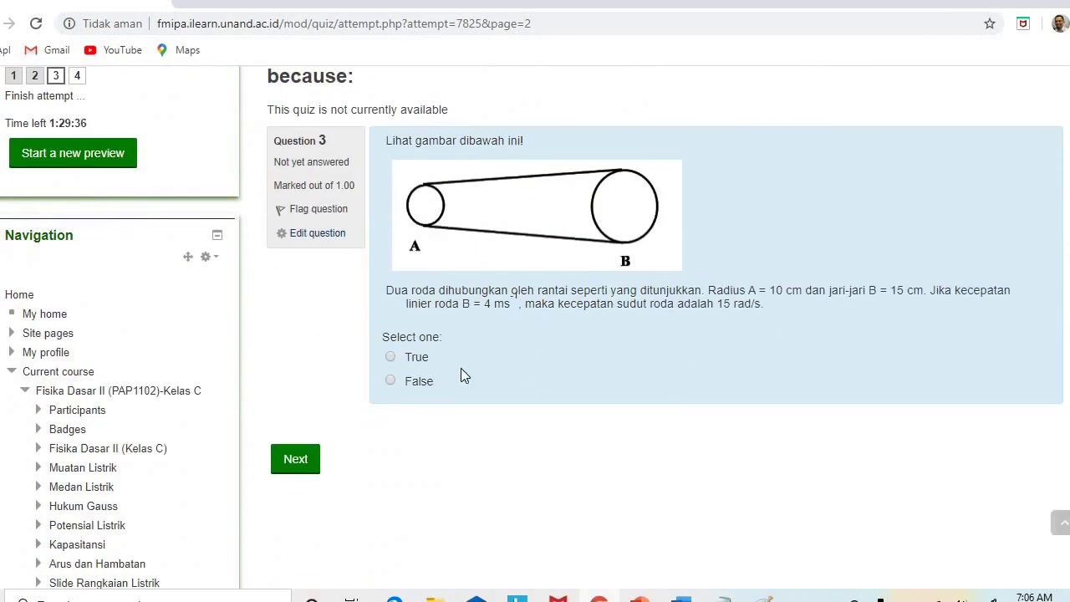
{"action": "left_click", "coordinate": [390, 383]}
{"action": "left_click", "coordinate": [284, 457]}
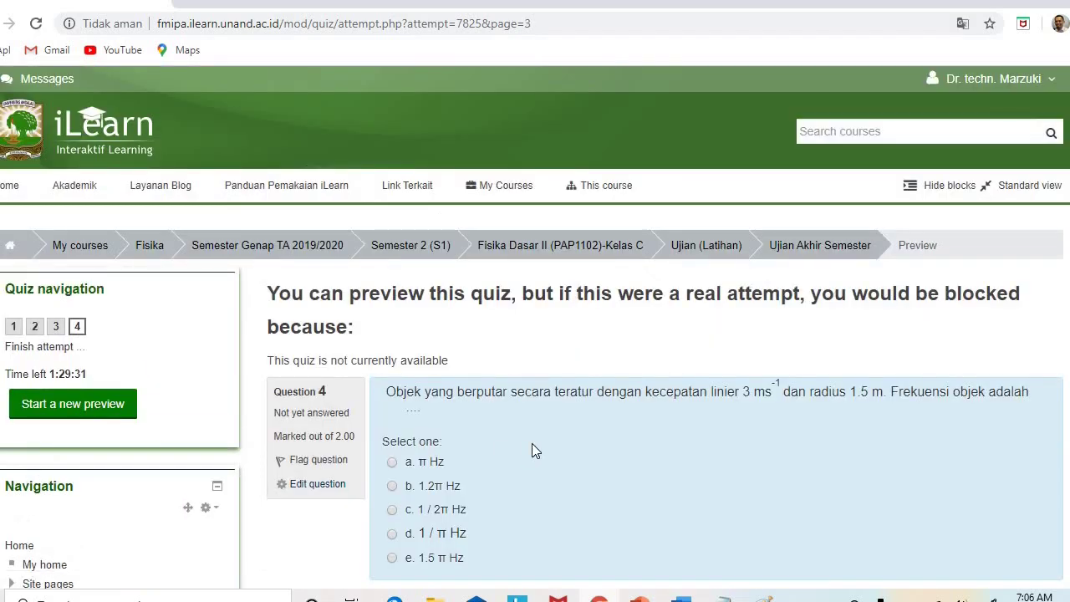
{"action": "left_click", "coordinate": [394, 535]}
{"action": "scroll", "coordinate": [619, 413], "scroll_direction": "down", "scroll_amount": 2}
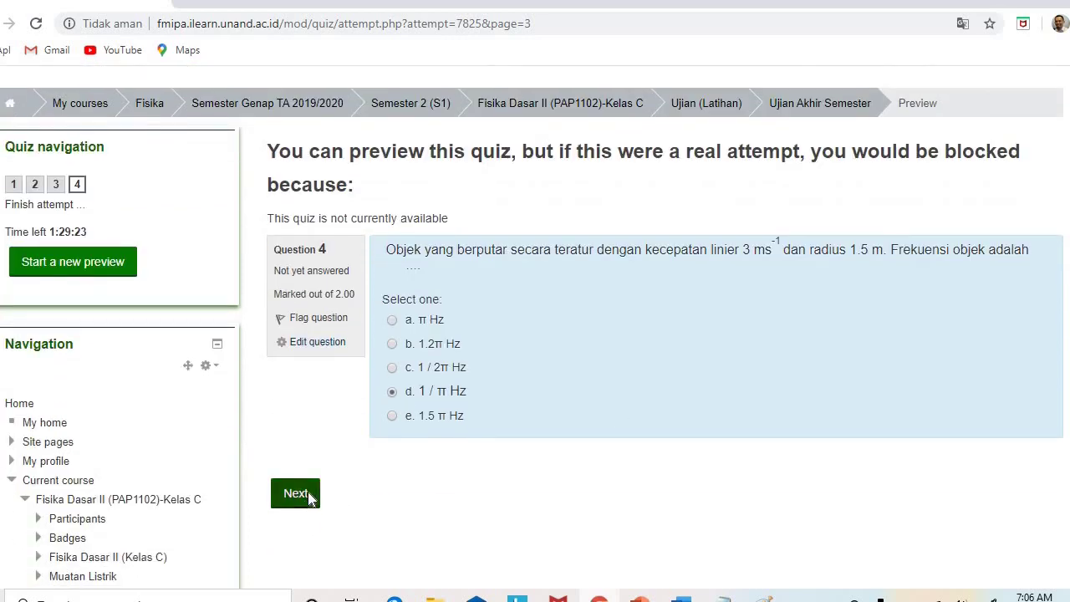
{"action": "left_click", "coordinate": [307, 492]}
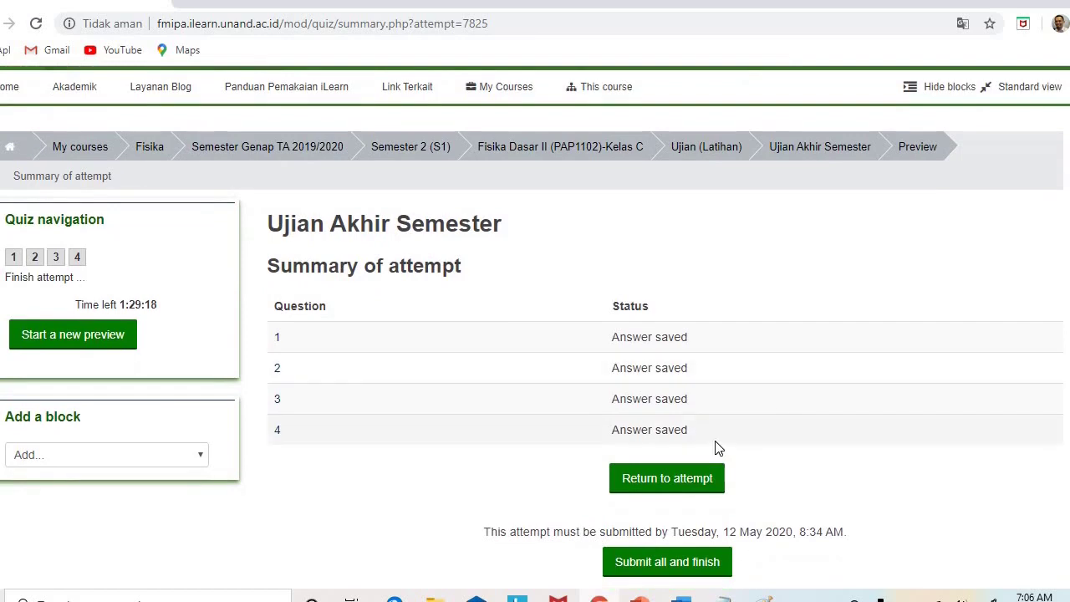
Submit all answers, finish the preview attempt and check the summary of previous attempts
{"action": "scroll", "coordinate": [920, 410], "scroll_direction": "down", "scroll_amount": 1}
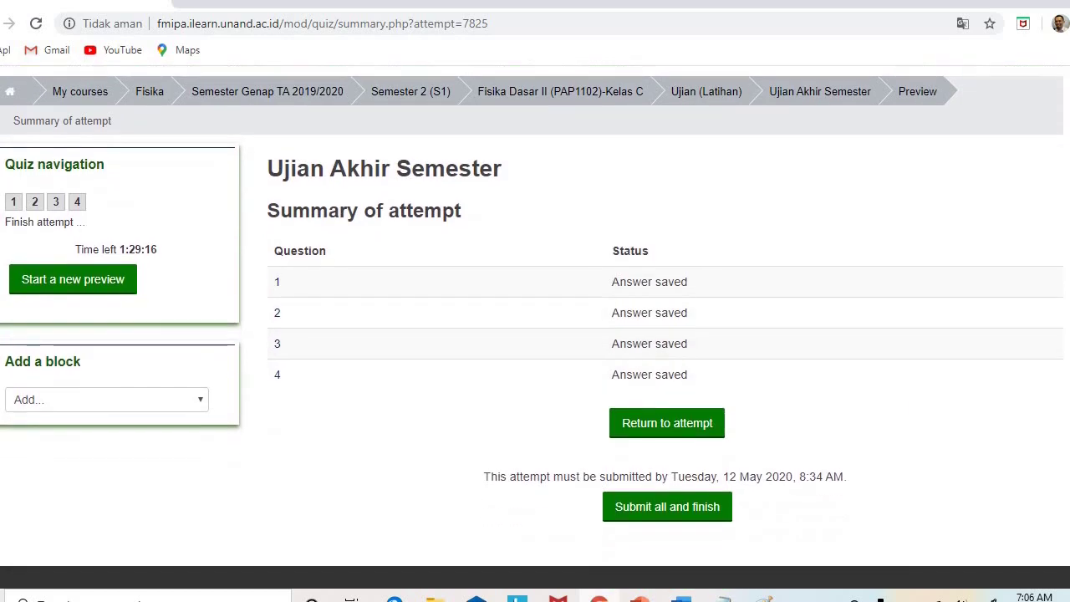
{"action": "left_click", "coordinate": [699, 514]}
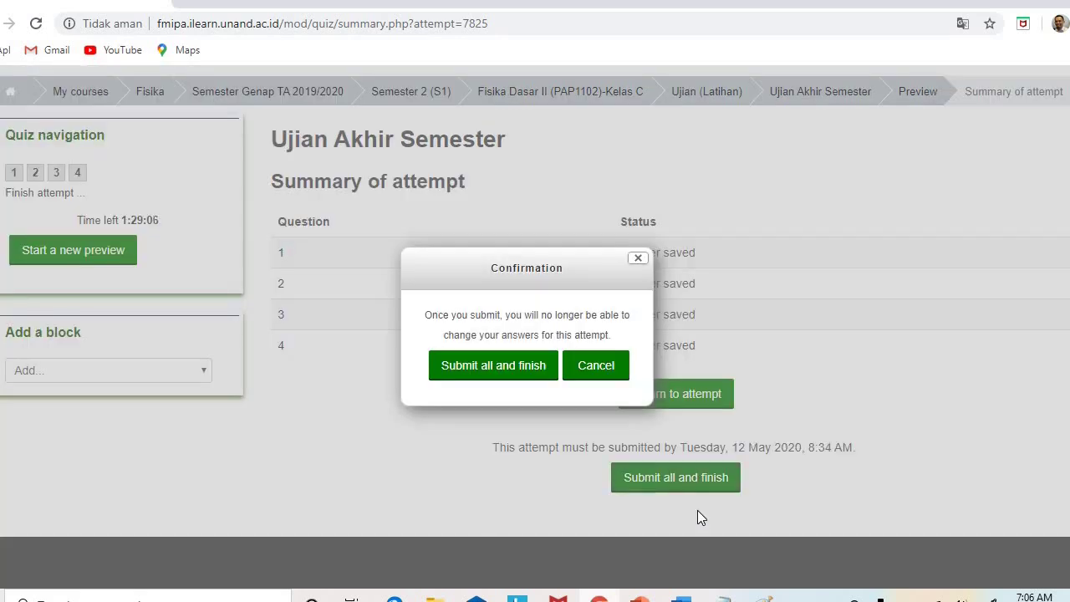
{"action": "left_click", "coordinate": [542, 383]}
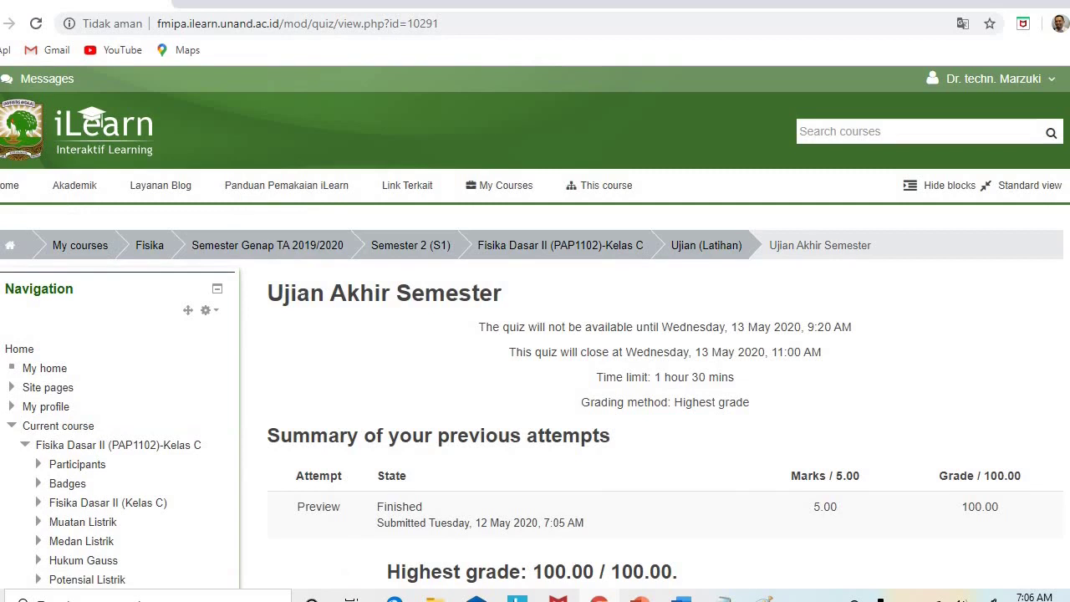
{"action": "scroll", "coordinate": [535, 334], "scroll_direction": "down", "scroll_amount": 3}
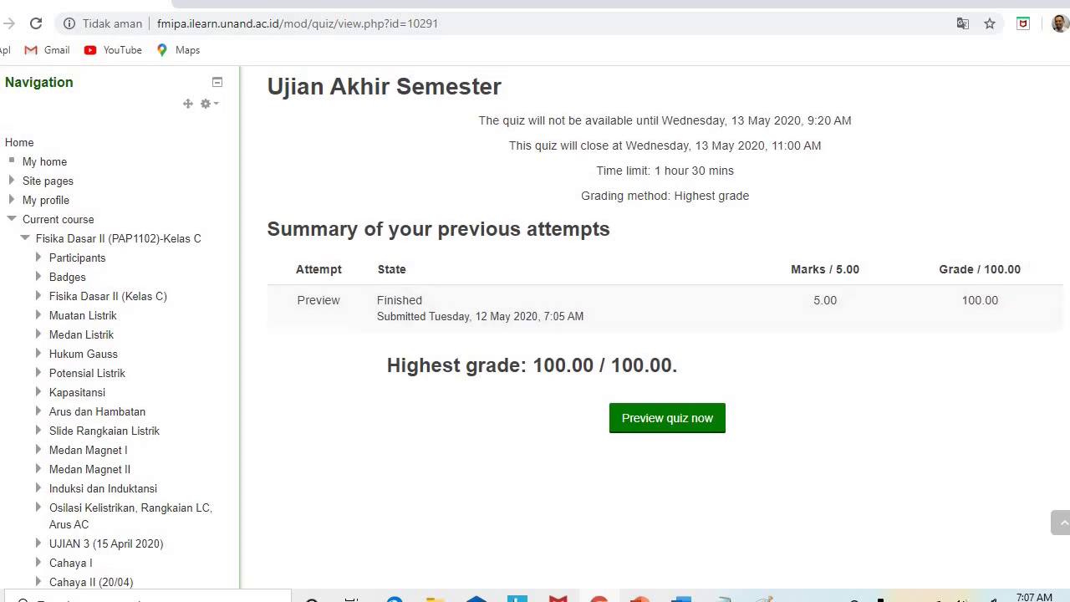
Start another timed preview attempt of the quiz and return to the Ujian Akhir Semester overview
{"action": "scroll", "coordinate": [641, 418], "scroll_direction": "up", "scroll_amount": 1}
{"action": "left_click", "coordinate": [641, 459]}
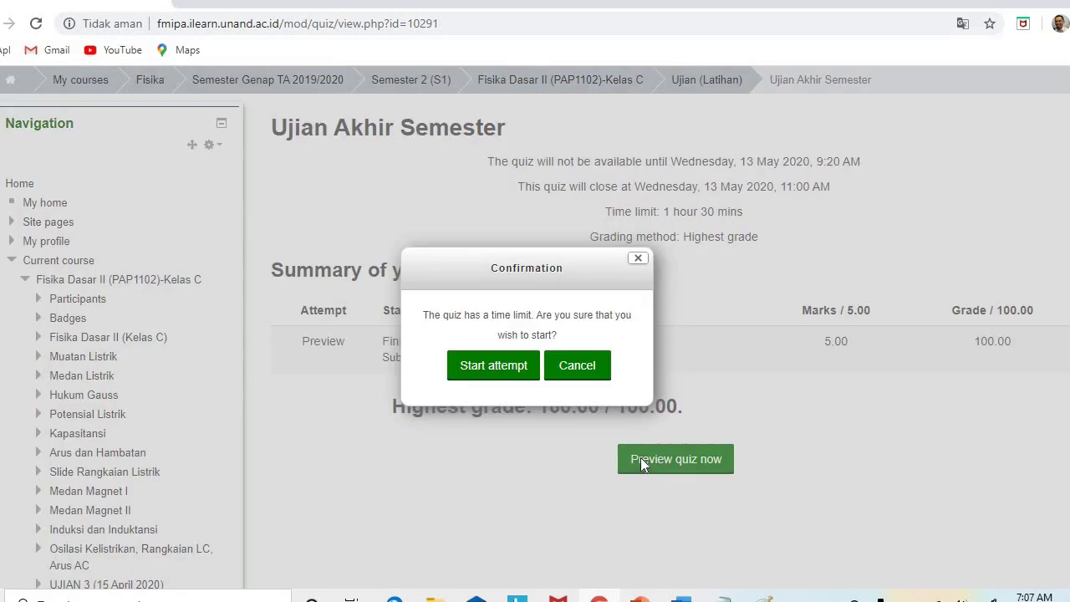
{"action": "left_click", "coordinate": [517, 376]}
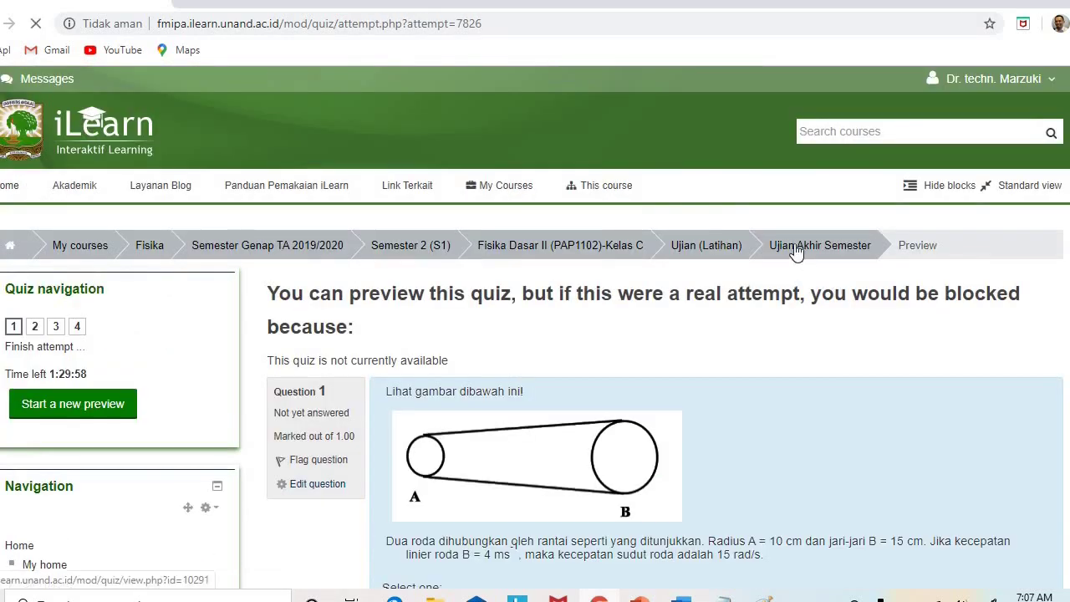
{"action": "left_click", "coordinate": [797, 251]}
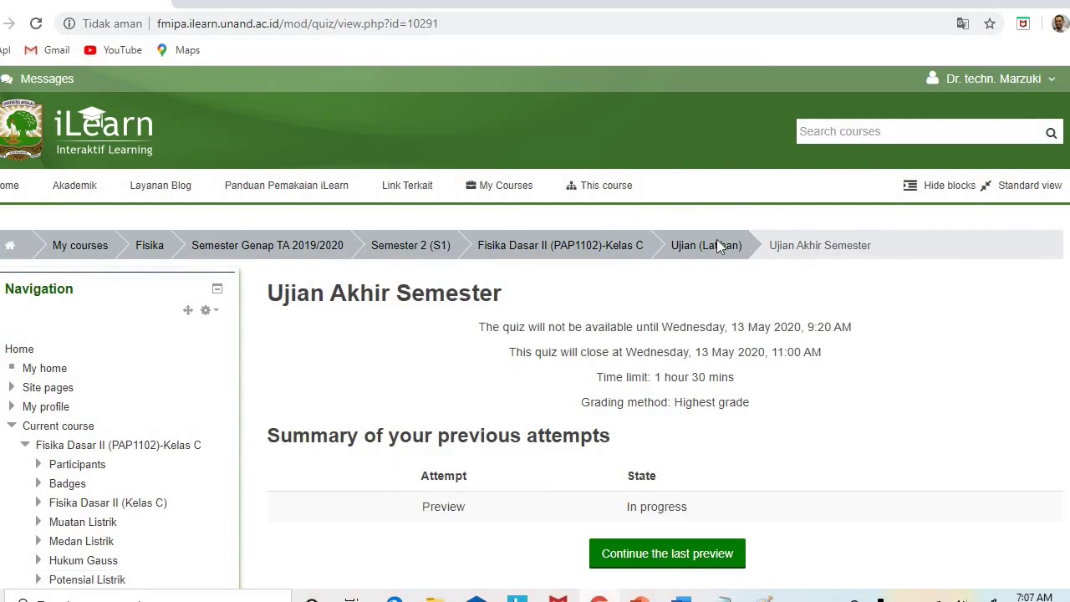
Return to the Fisika Dasar II (PAP1102)-Kelas C course page and open the settings of the Ujian Akhir Semester quiz in Ujian (Latihan)
{"action": "left_click", "coordinate": [607, 253]}
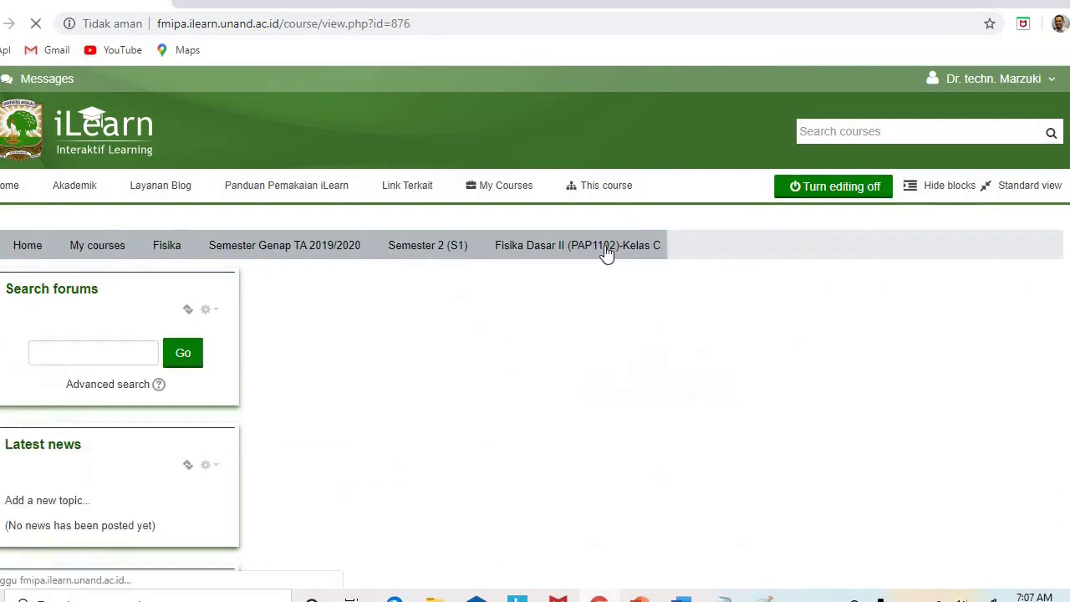
{"action": "scroll", "coordinate": [536, 334], "scroll_direction": "down", "scroll_amount": 20}
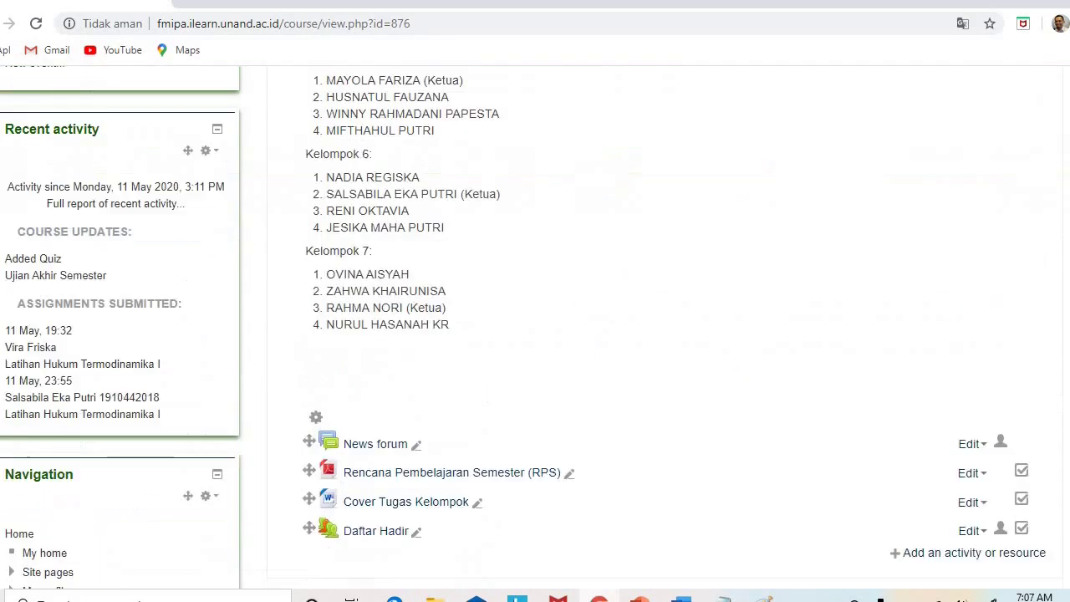
{"action": "scroll", "coordinate": [536, 335], "scroll_direction": "down", "scroll_amount": 20}
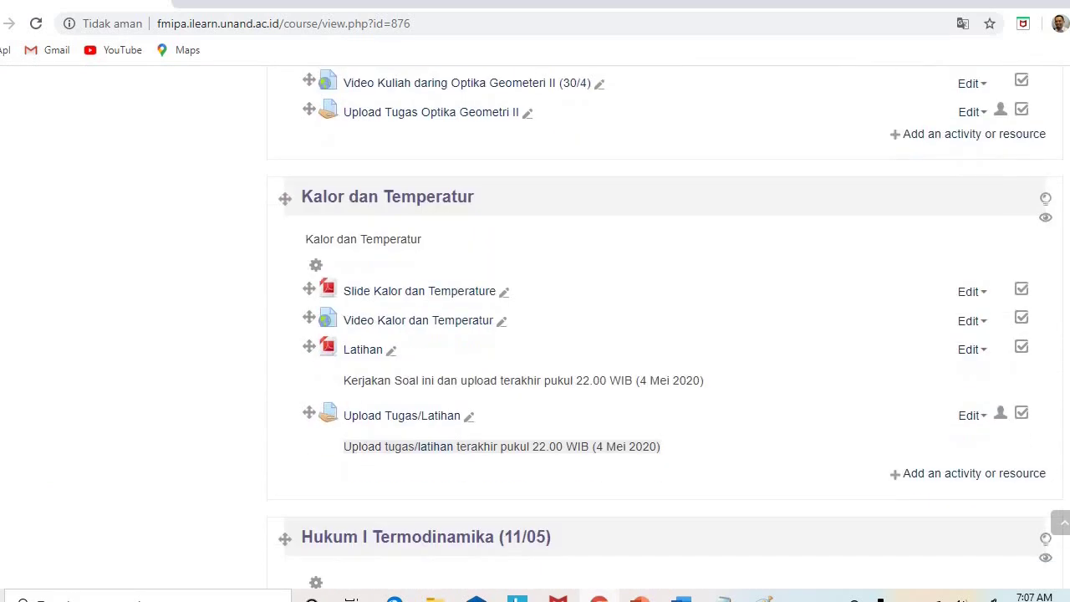
{"action": "scroll", "coordinate": [535, 334], "scroll_direction": "down", "scroll_amount": 7}
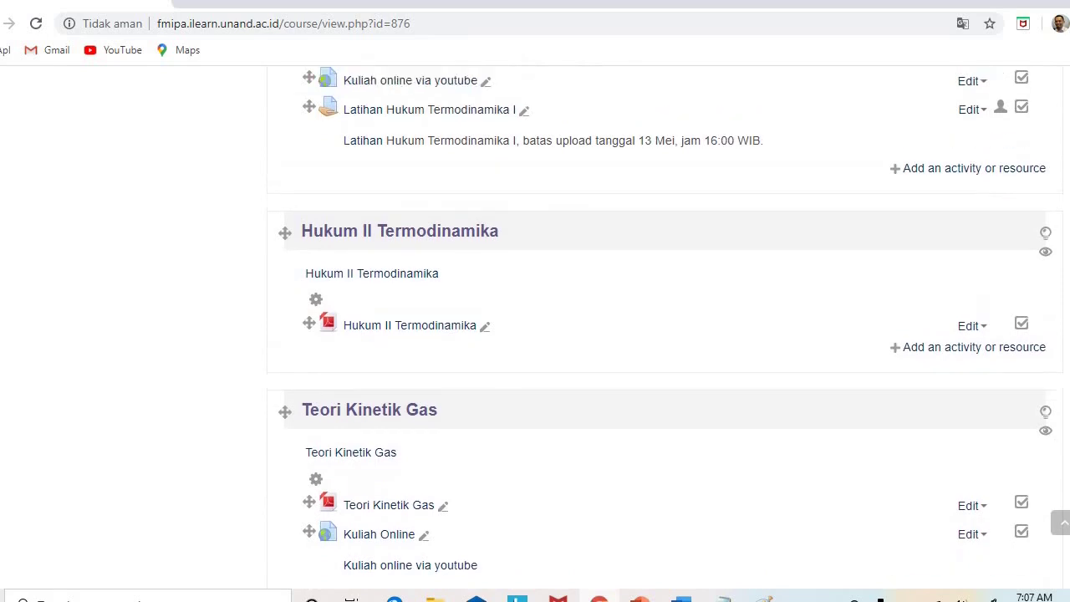
{"action": "scroll", "coordinate": [535, 335], "scroll_direction": "up", "scroll_amount": 3}
{"action": "scroll", "coordinate": [535, 335], "scroll_direction": "down", "scroll_amount": 10}
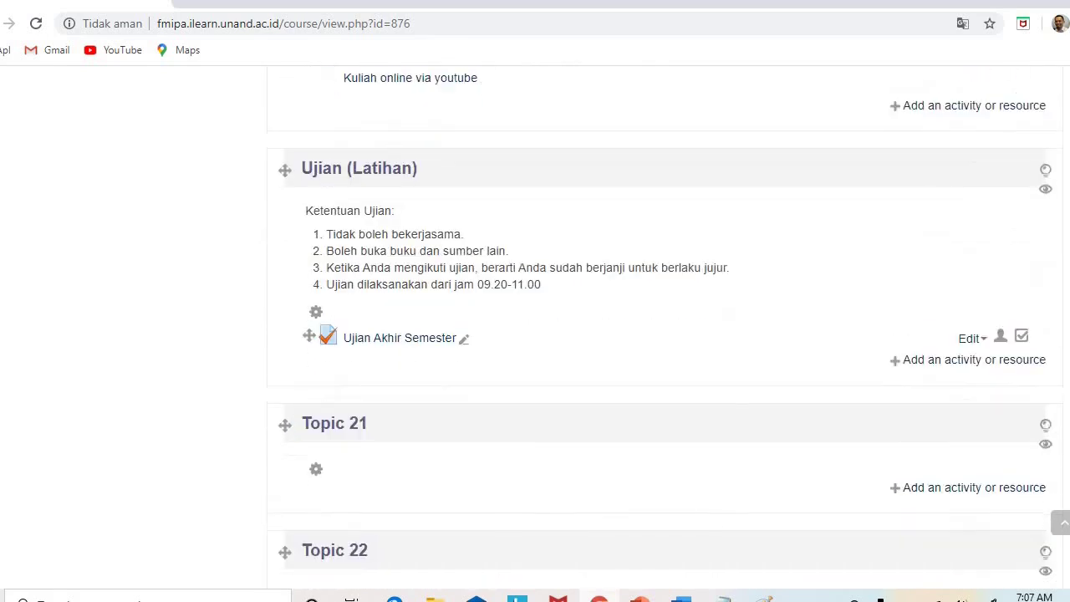
{"action": "scroll", "coordinate": [535, 335], "scroll_direction": "up", "scroll_amount": 1}
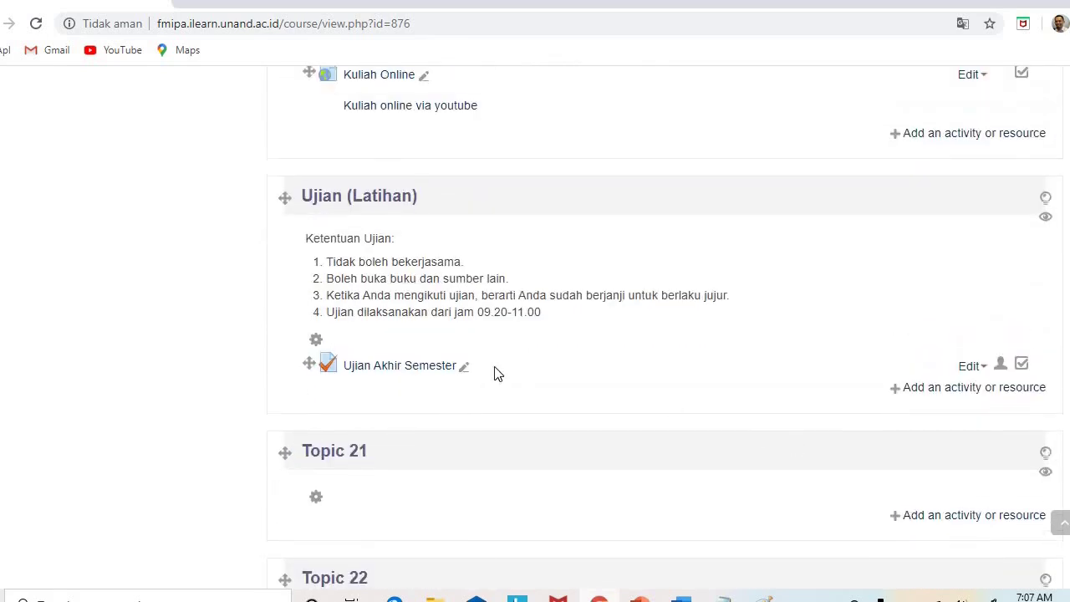
{"action": "left_click", "coordinate": [983, 368]}
{"action": "left_click", "coordinate": [960, 393]}
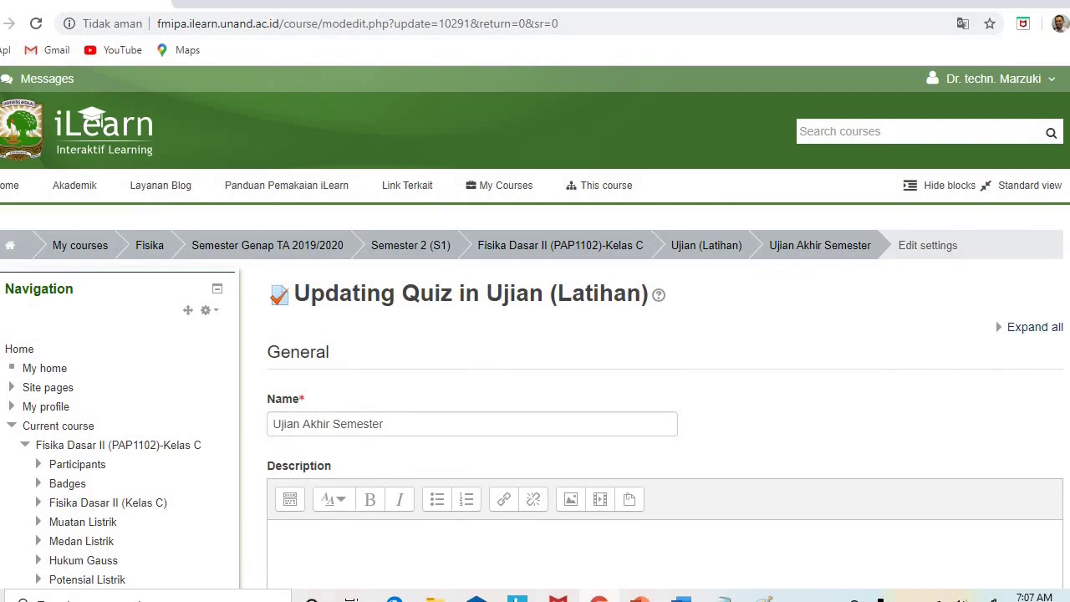
Review the quiz's Timing settings, including its opening, closing, time limit and expiry behaviour
{"action": "scroll", "coordinate": [726, 297], "scroll_direction": "down", "scroll_amount": 6}
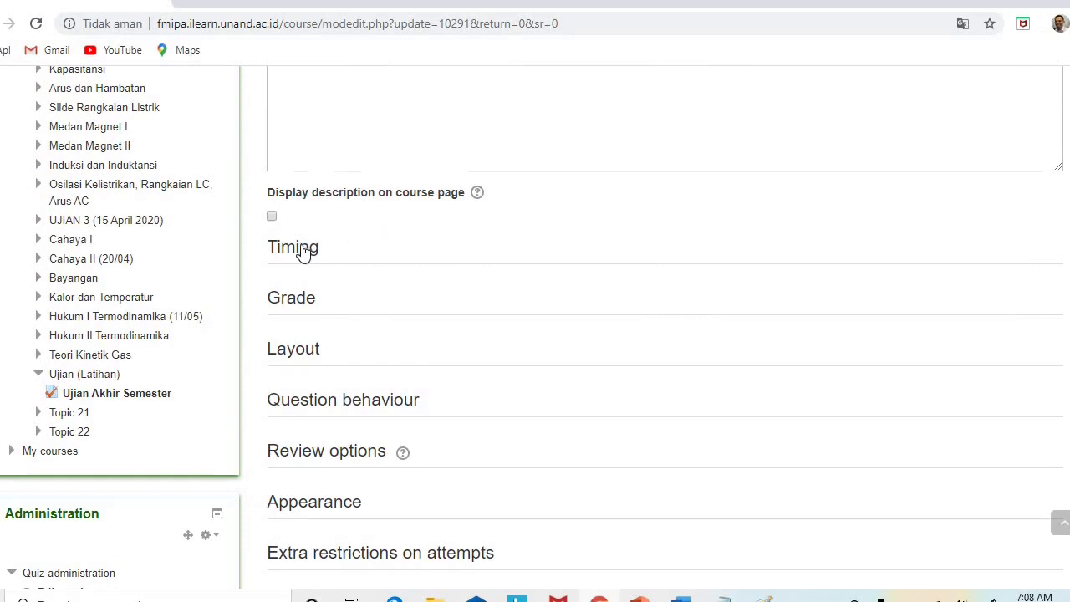
{"action": "left_click", "coordinate": [302, 254]}
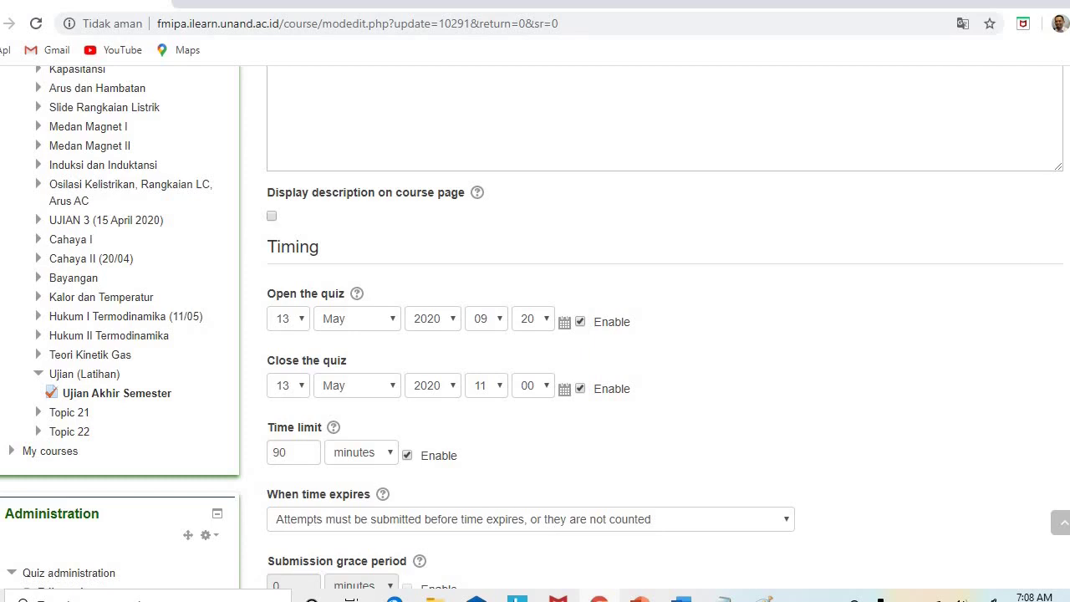
{"action": "scroll", "coordinate": [535, 335], "scroll_direction": "down", "scroll_amount": 3}
{"action": "scroll", "coordinate": [535, 335], "scroll_direction": "down", "scroll_amount": 4}
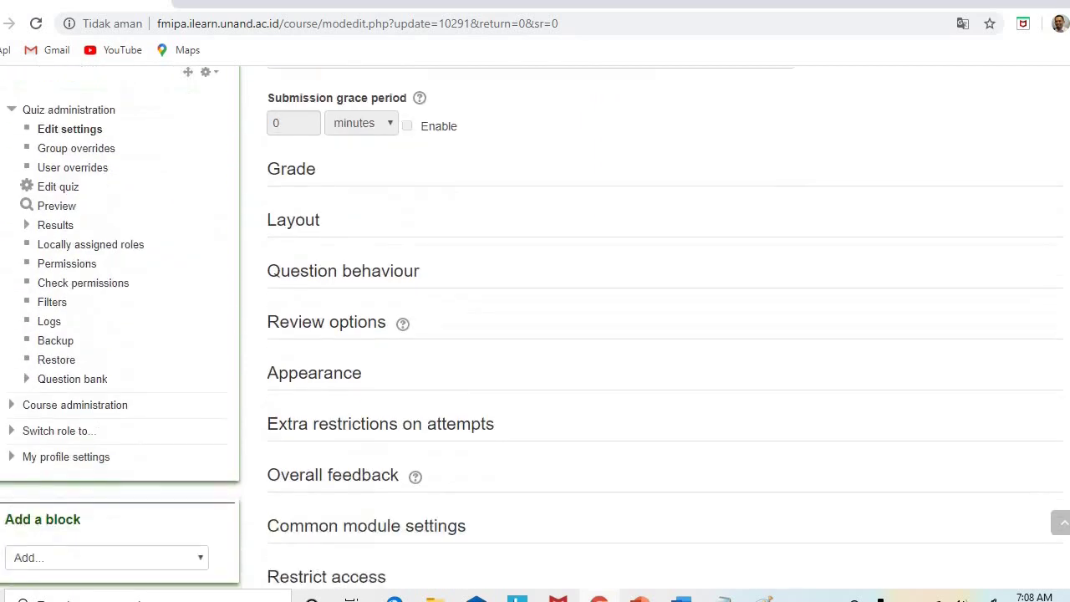
{"action": "scroll", "coordinate": [535, 334], "scroll_direction": "down", "scroll_amount": 2}
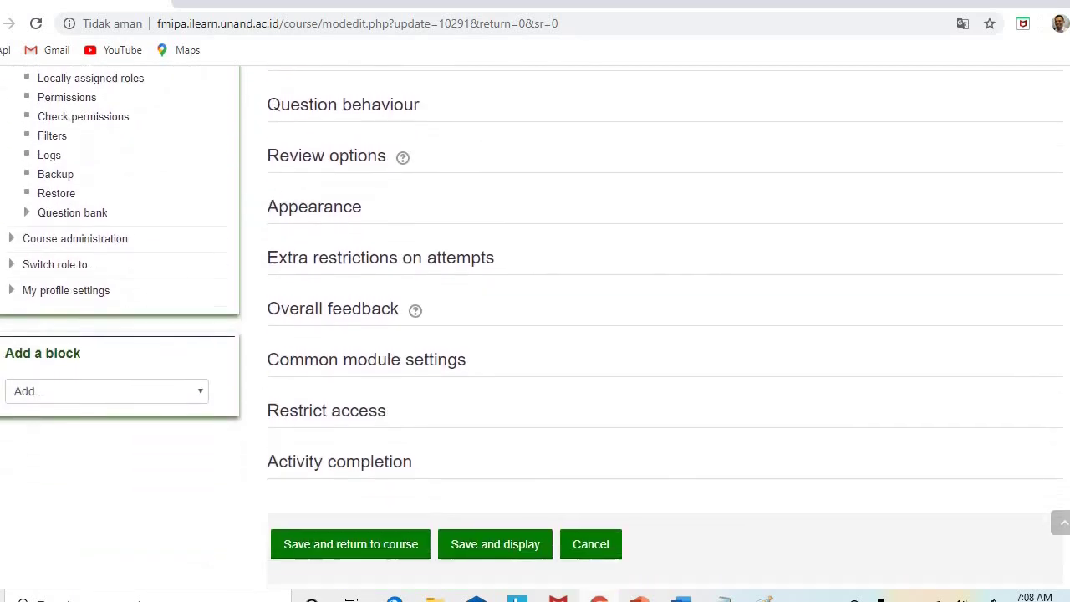
{"action": "scroll", "coordinate": [535, 334], "scroll_direction": "up", "scroll_amount": 3}
{"action": "scroll", "coordinate": [297, 234], "scroll_direction": "up", "scroll_amount": 1}
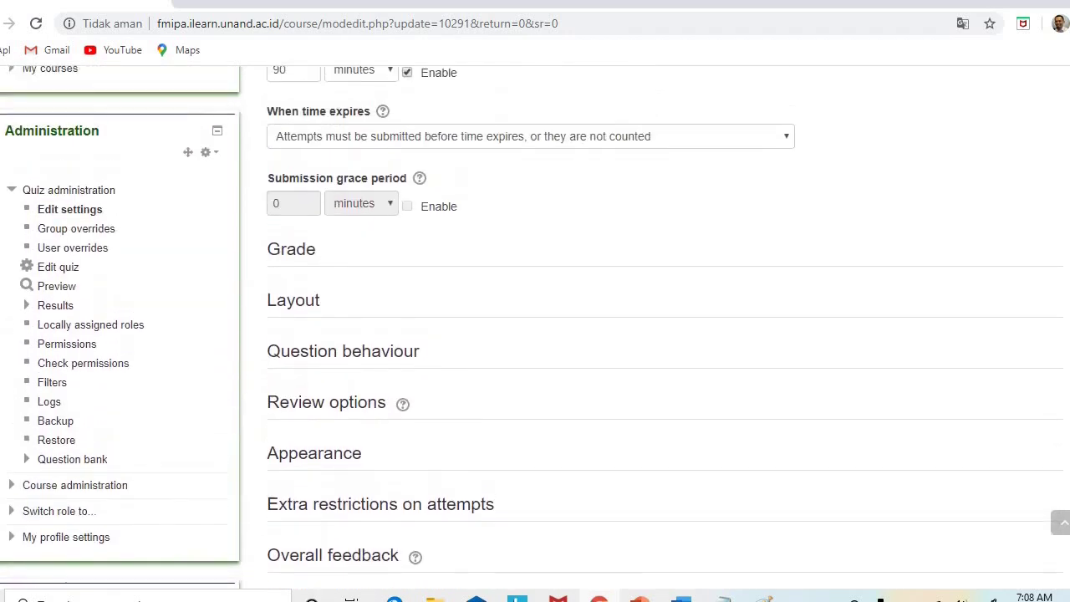
{"action": "scroll", "coordinate": [297, 234], "scroll_direction": "down", "scroll_amount": 1}
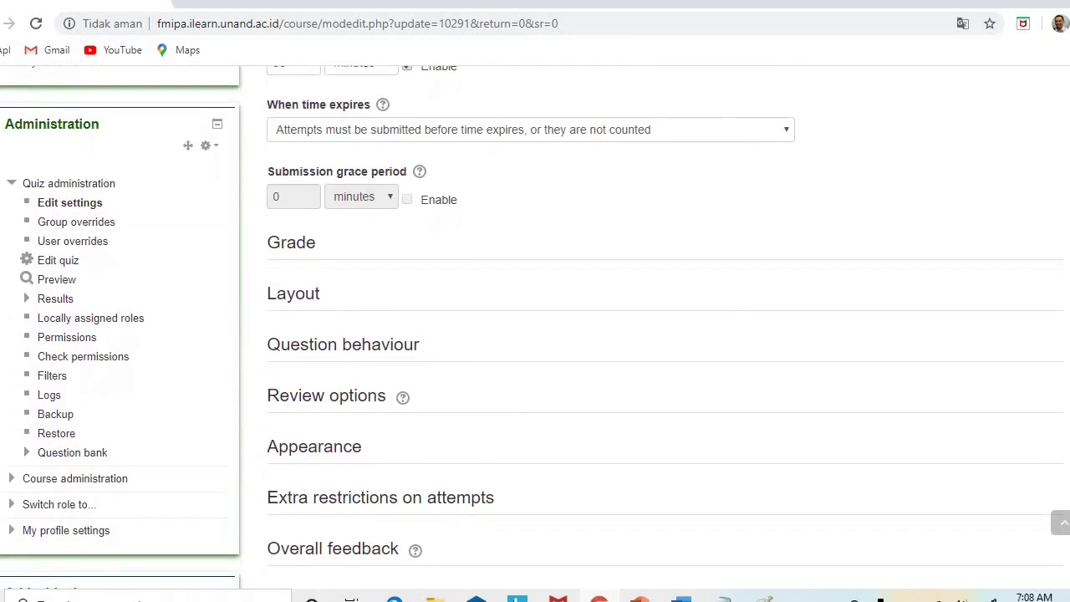
Limit the quiz's allowed attempts to 1, save the settings and return to the Ujian (Latihan) section of the course
{"action": "left_click", "coordinate": [299, 248]}
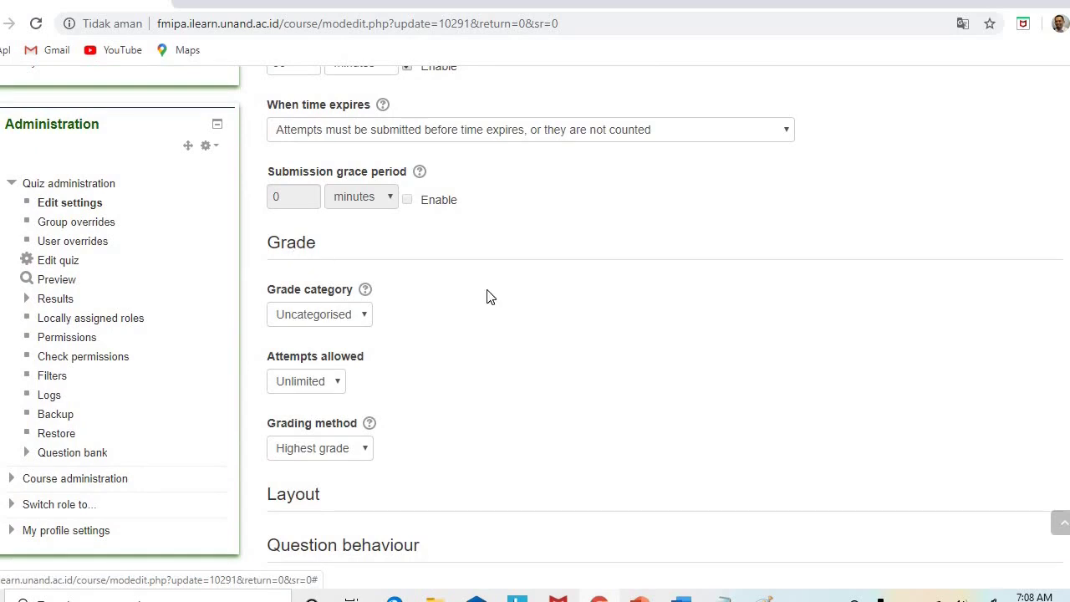
{"action": "left_click", "coordinate": [340, 381]}
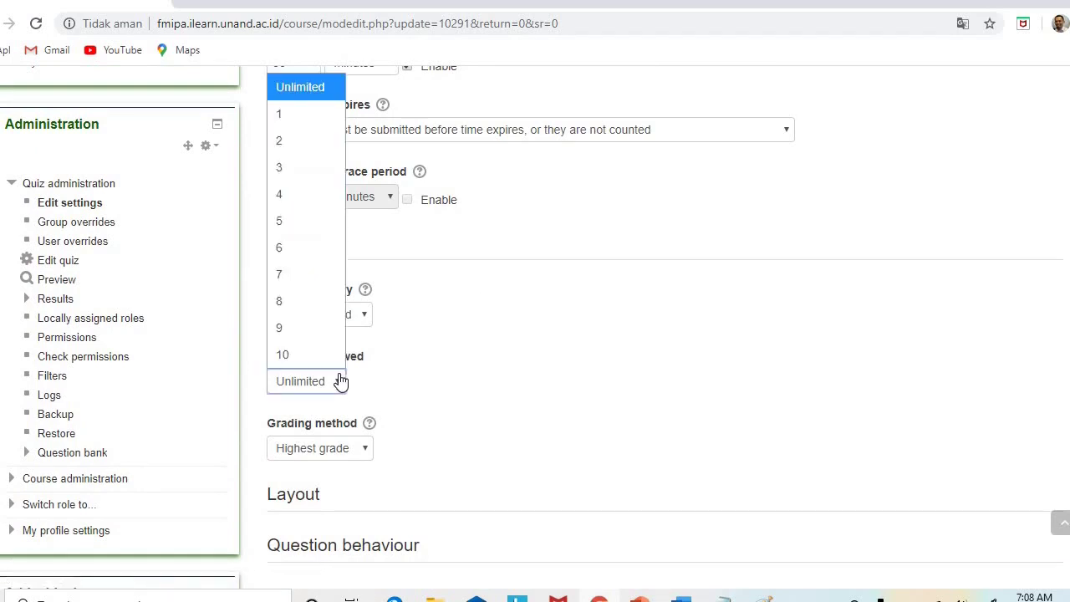
{"action": "left_click", "coordinate": [300, 128]}
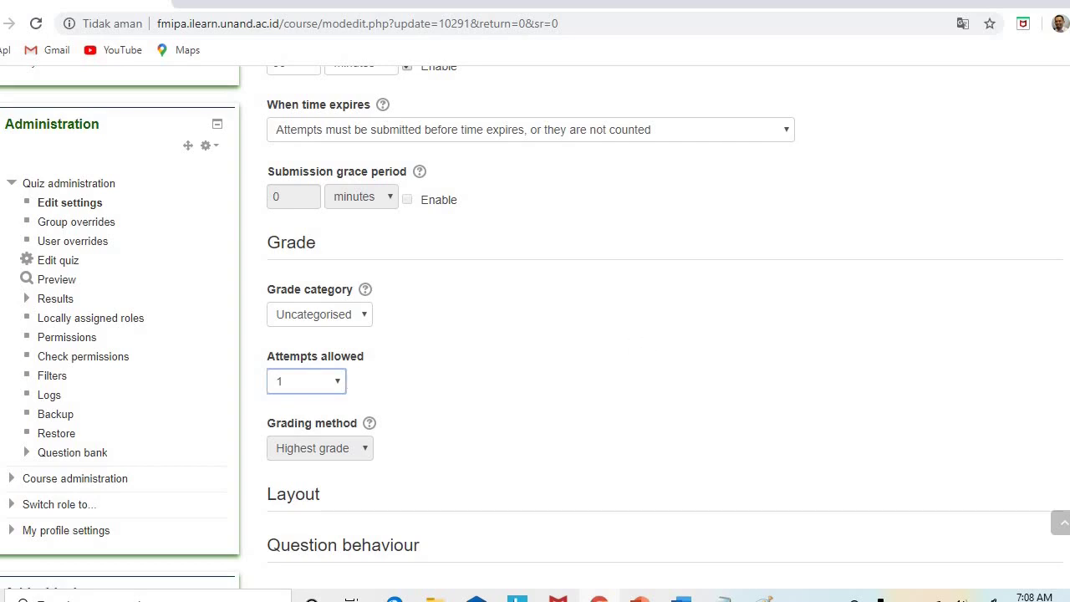
{"action": "scroll", "coordinate": [535, 326], "scroll_direction": "down", "scroll_amount": 7}
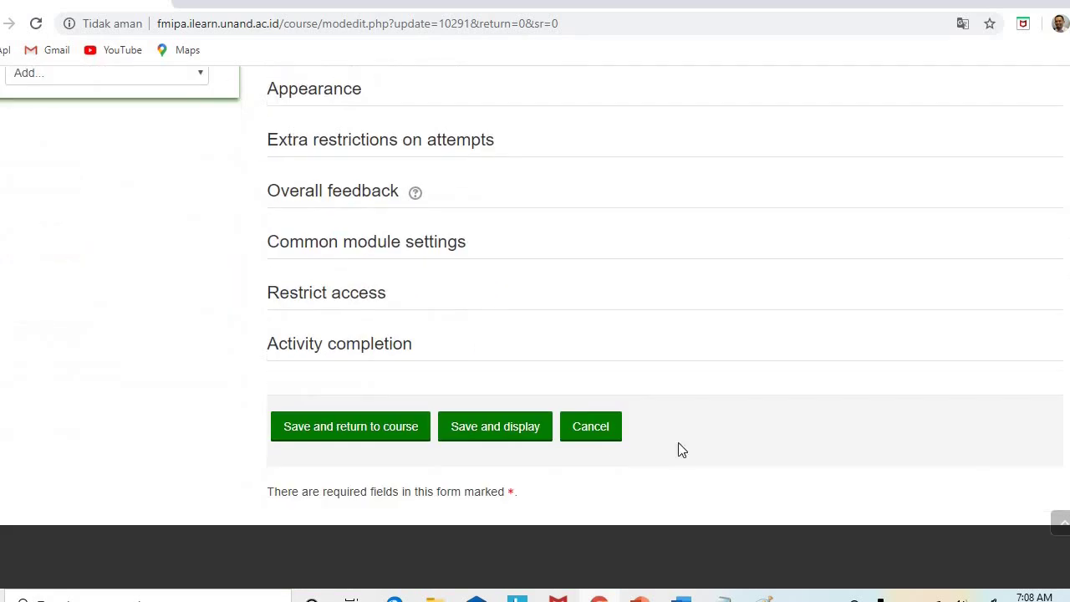
{"action": "left_click", "coordinate": [358, 431]}
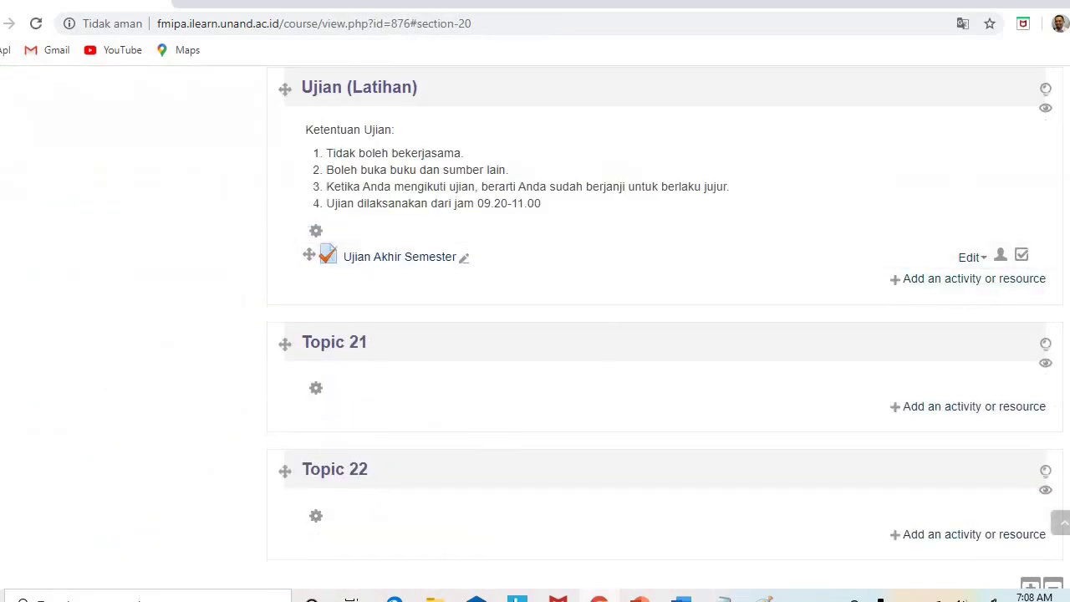
{"action": "scroll", "coordinate": [665, 328], "scroll_direction": "up", "scroll_amount": 2}
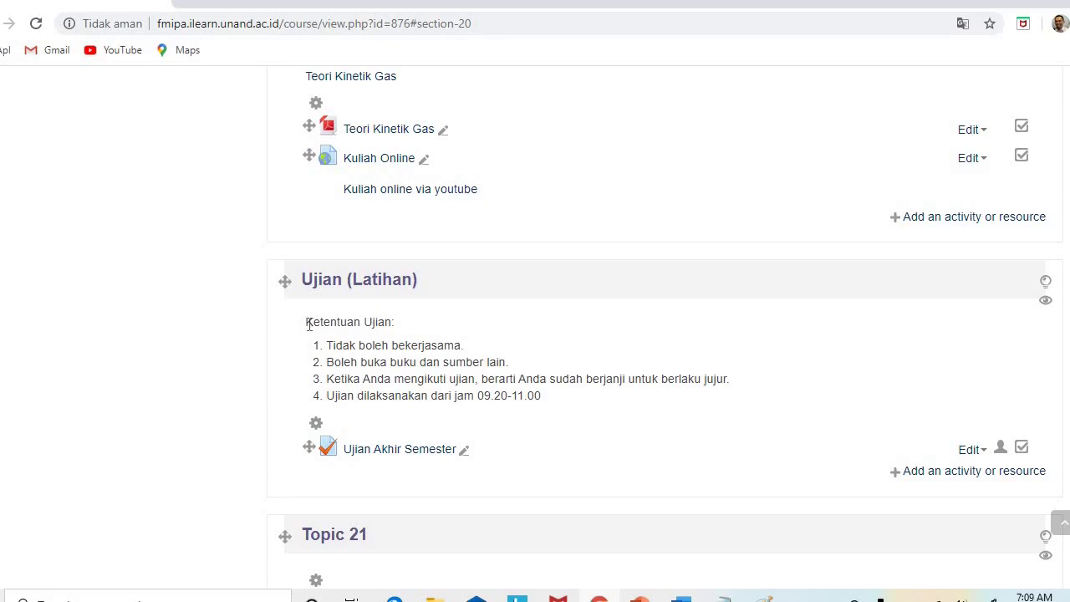
Copy the Ketentuan Ujian rules and add a new Assignment named UAS-Essay to the Ujian (Latihan) section
{"action": "left_click_drag", "start_coordinate": [308, 324], "coordinate": [552, 404]}
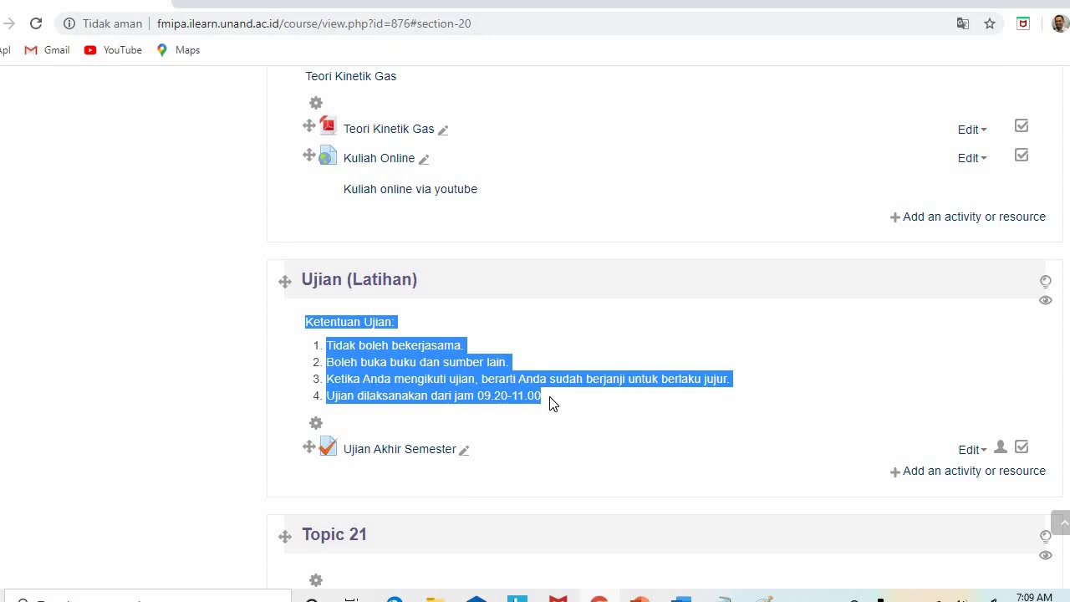
{"action": "left_click", "coordinate": [912, 471]}
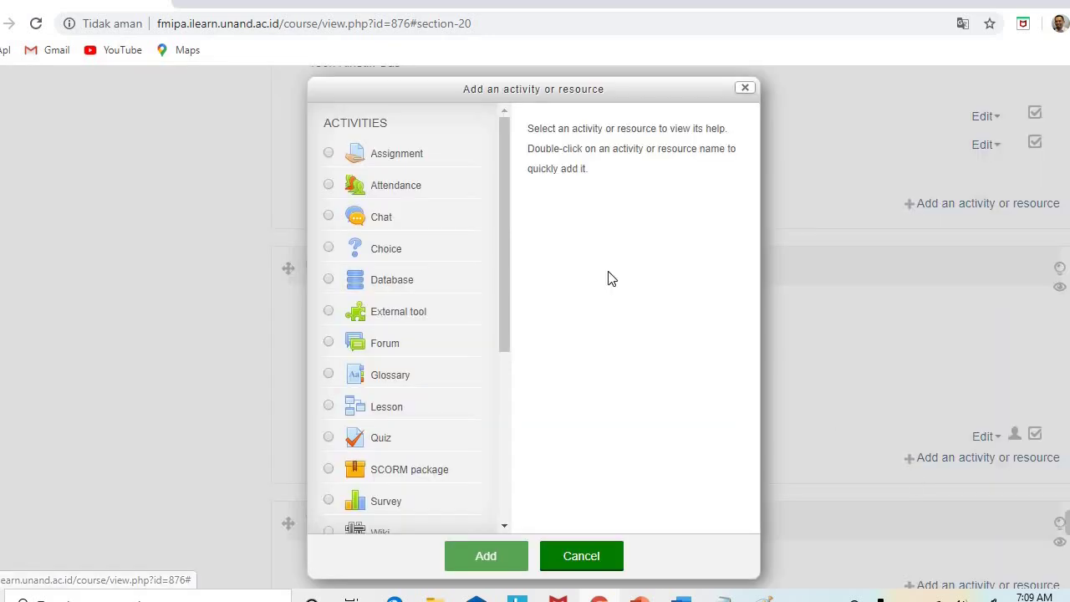
{"action": "left_click", "coordinate": [399, 161]}
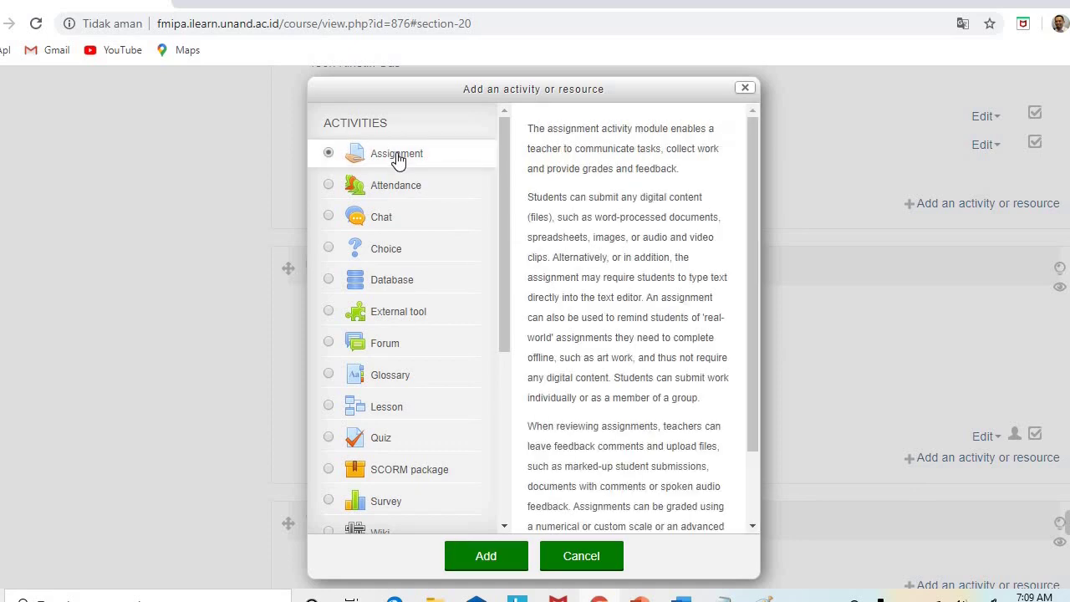
{"action": "left_click", "coordinate": [486, 556]}
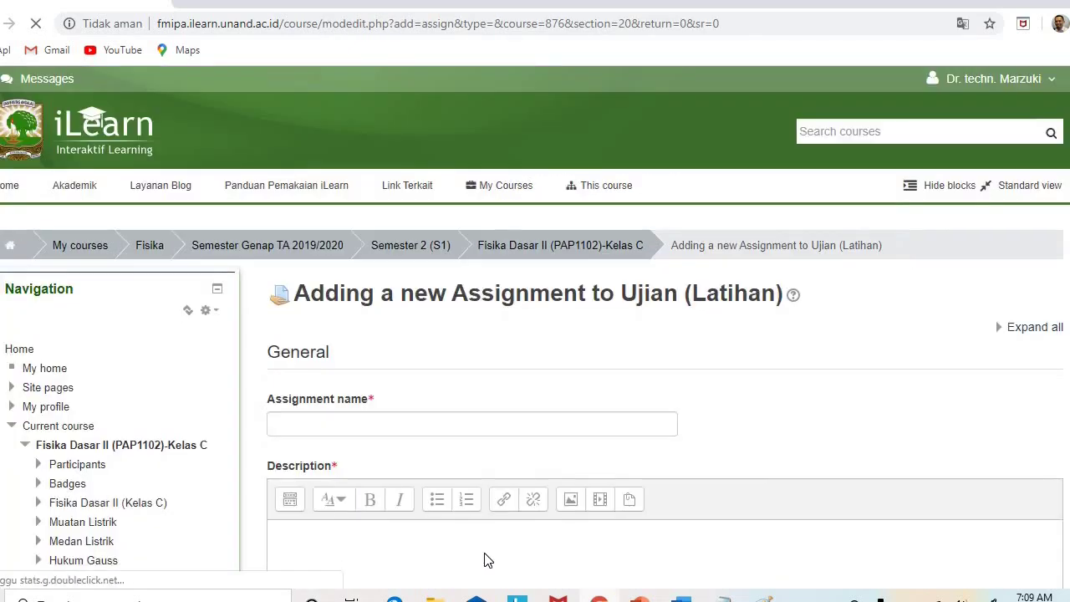
{"action": "left_click", "coordinate": [456, 422]}
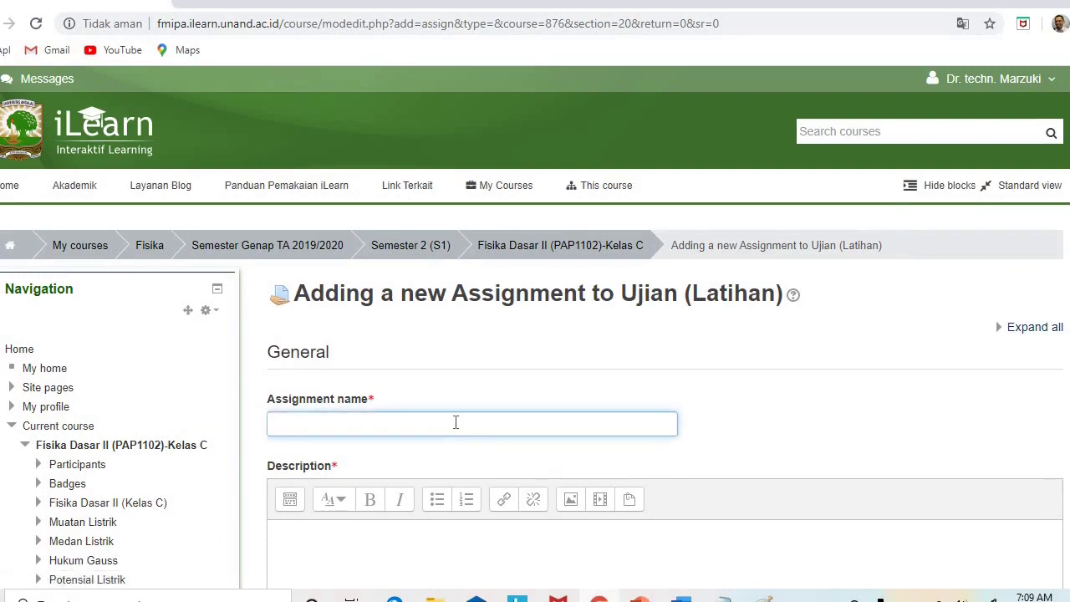
{"action": "type", "text": "UAS-Essay"}
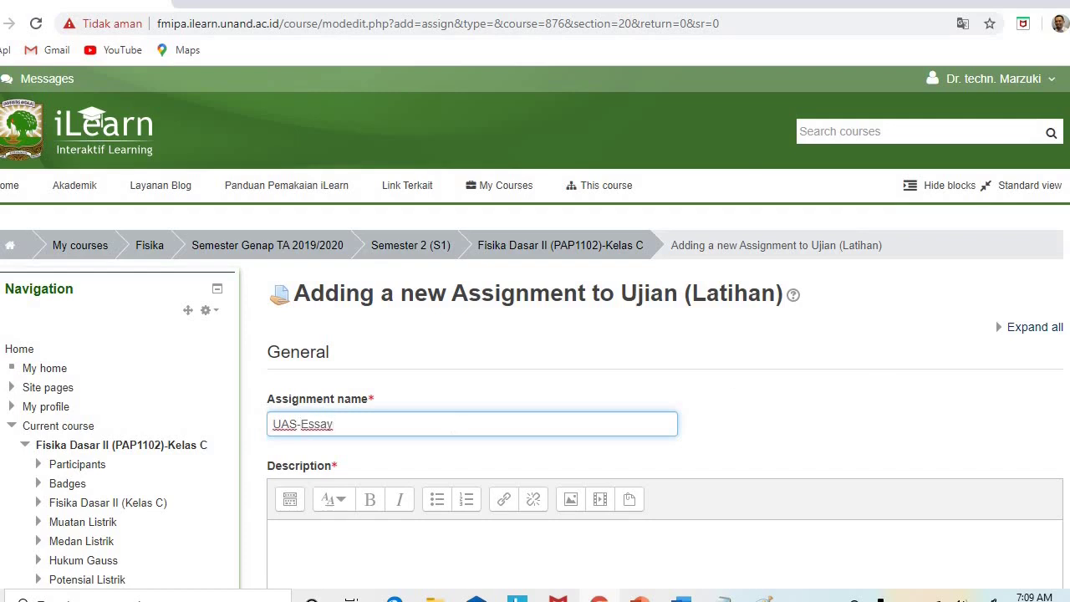
Paste the copied exam rules into the assignment's description and enable displaying the description on the course page
{"action": "scroll", "coordinate": [92, 121], "scroll_direction": "down", "scroll_amount": 4}
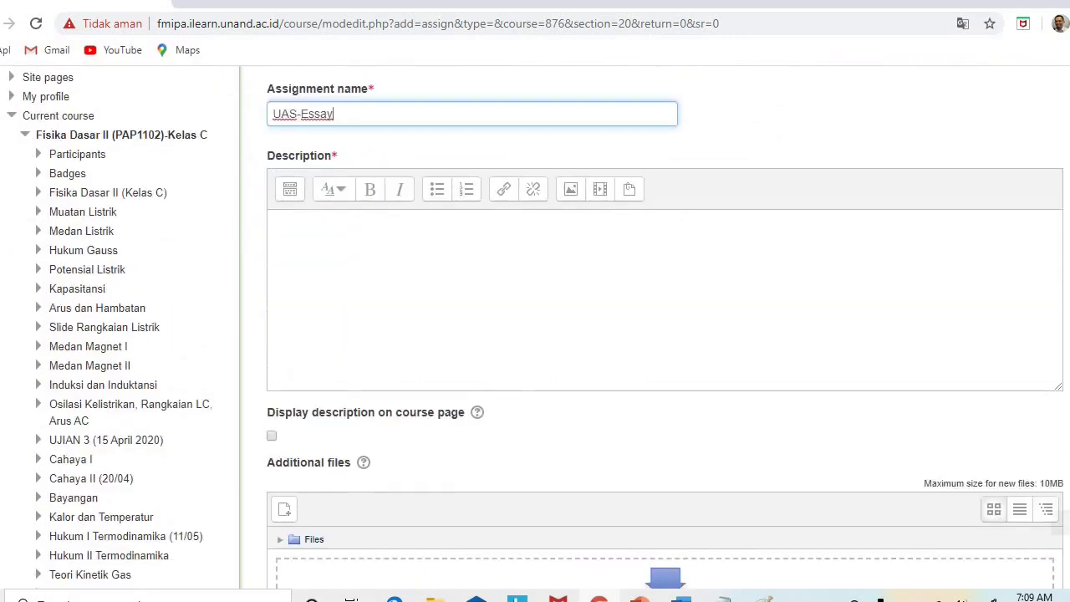
{"action": "left_click", "coordinate": [506, 261]}
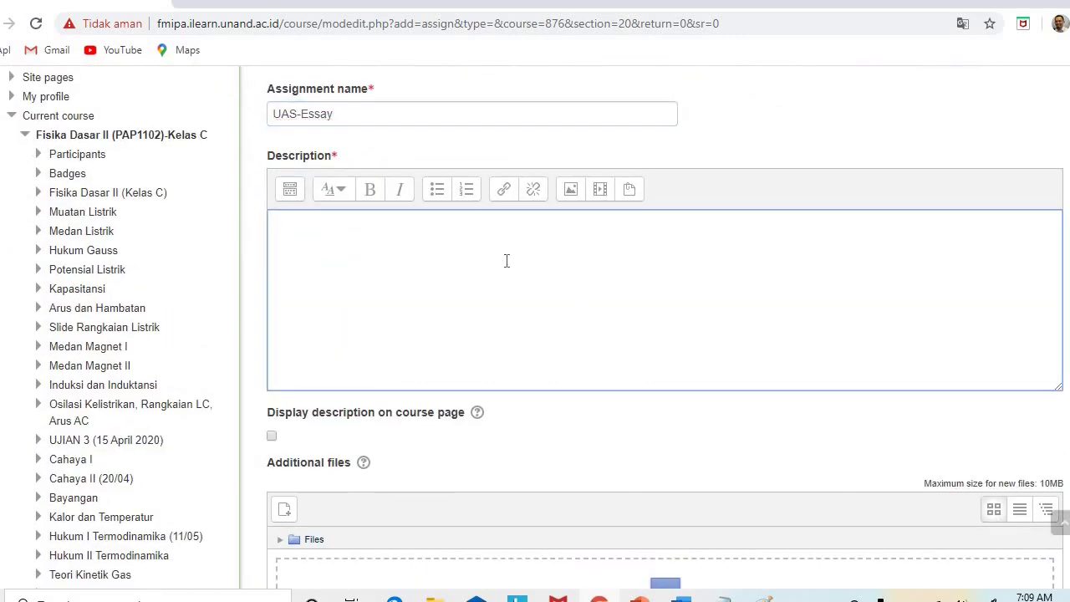
{"action": "type", "text": "Ketentuan Ujian: 1. Tidak boleh bekerjasama. 2. Boleh buka buku dan sumber lain. 3. Ketika Anda mengikuti ujian, berarti Anda sudah berjanji untuk berlaku jujur. 4. Ujian dilaksanakan dari jam 09.20-11.00"}
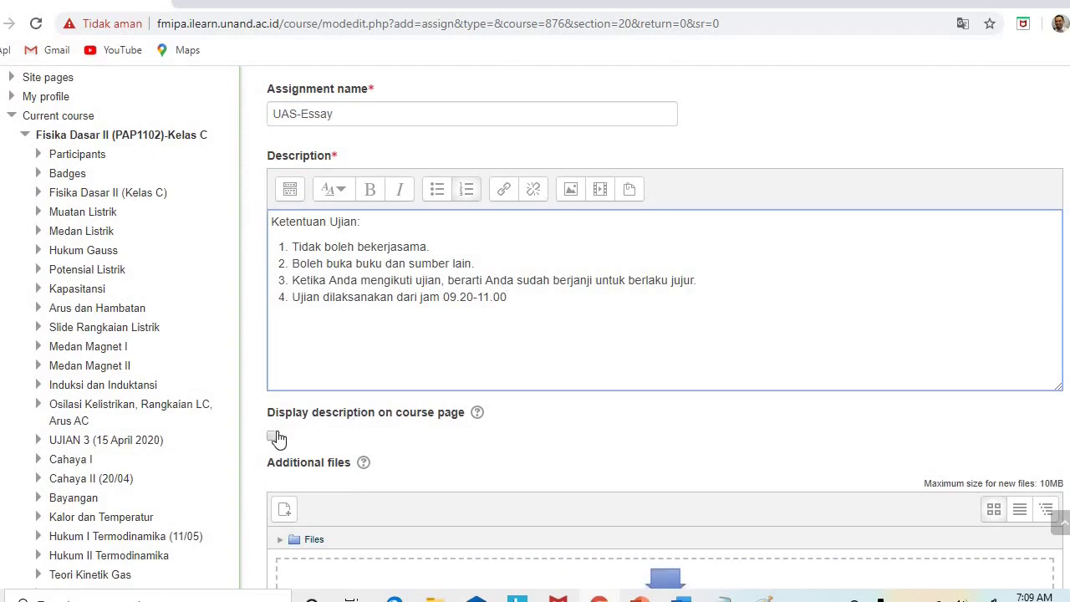
{"action": "left_click", "coordinate": [271, 436]}
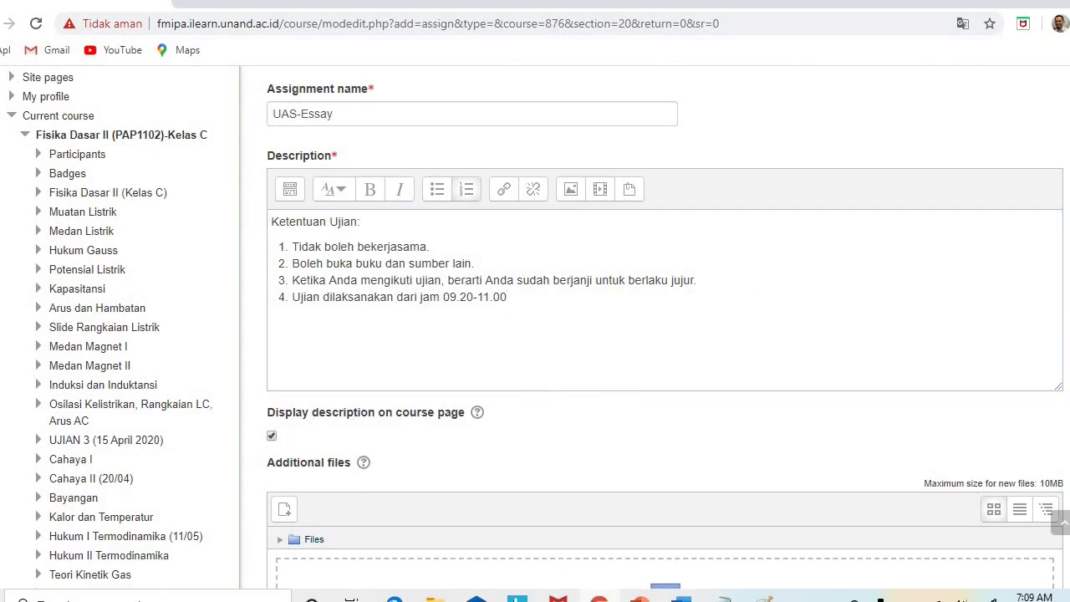
Set the assignment to allow submissions from 13 May 2020 at 09:20
{"action": "scroll", "coordinate": [634, 388], "scroll_direction": "down", "scroll_amount": 3}
{"action": "scroll", "coordinate": [669, 247], "scroll_direction": "down", "scroll_amount": 3}
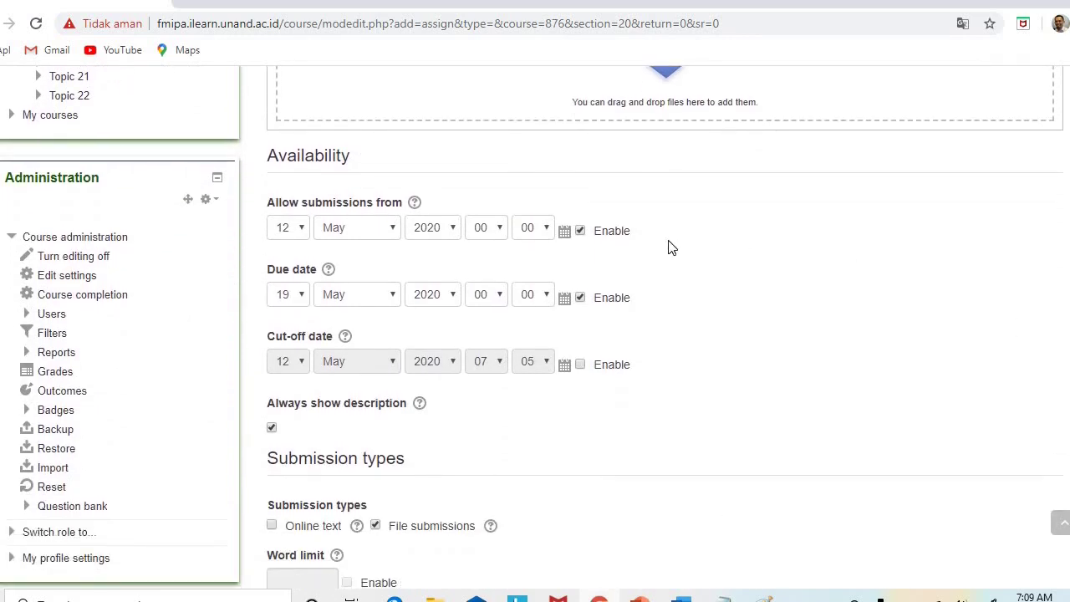
{"action": "left_click", "coordinate": [306, 230]}
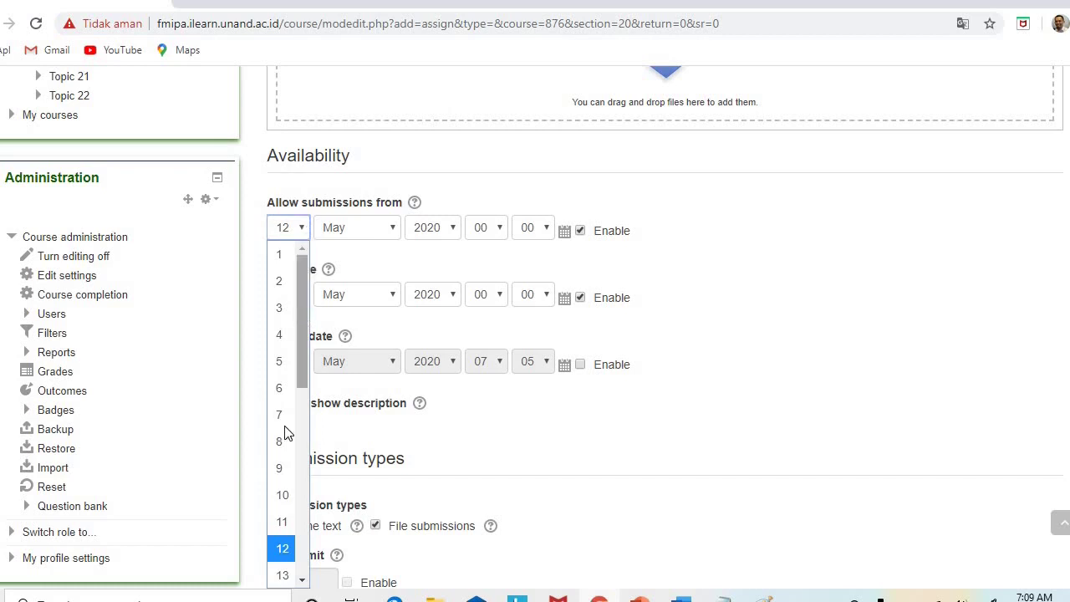
{"action": "left_click", "coordinate": [284, 574]}
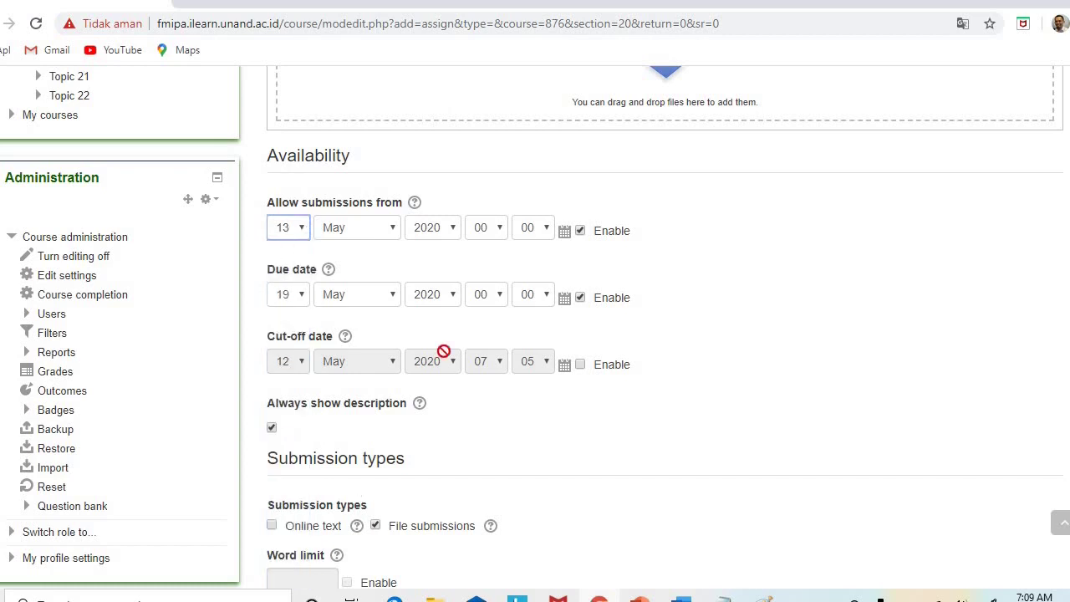
{"action": "left_click", "coordinate": [490, 231]}
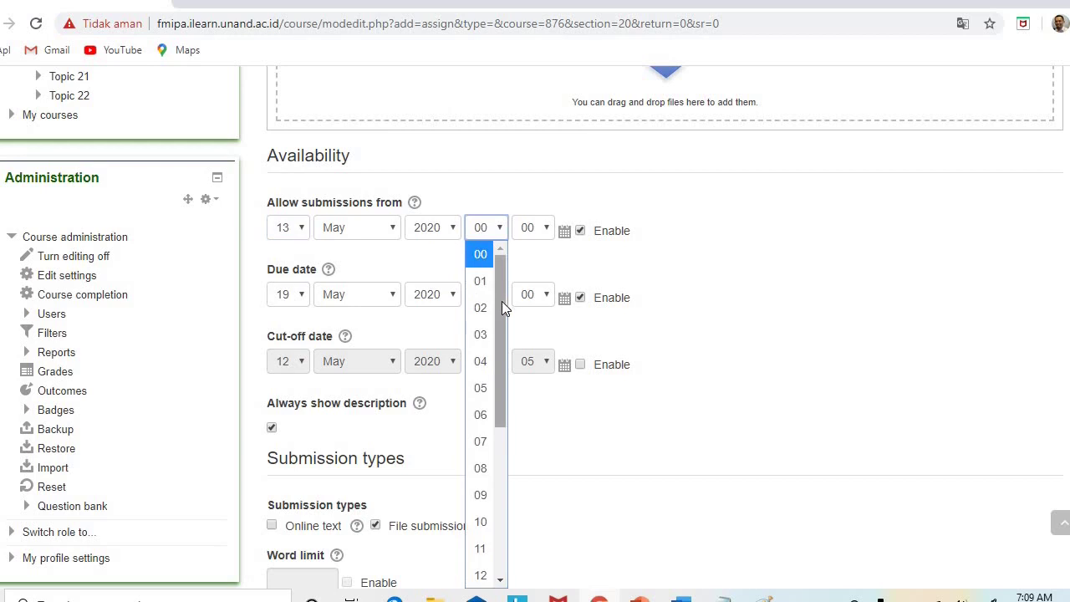
{"action": "scroll", "coordinate": [502, 301], "scroll_direction": "down", "scroll_amount": 2}
{"action": "left_click", "coordinate": [480, 405]}
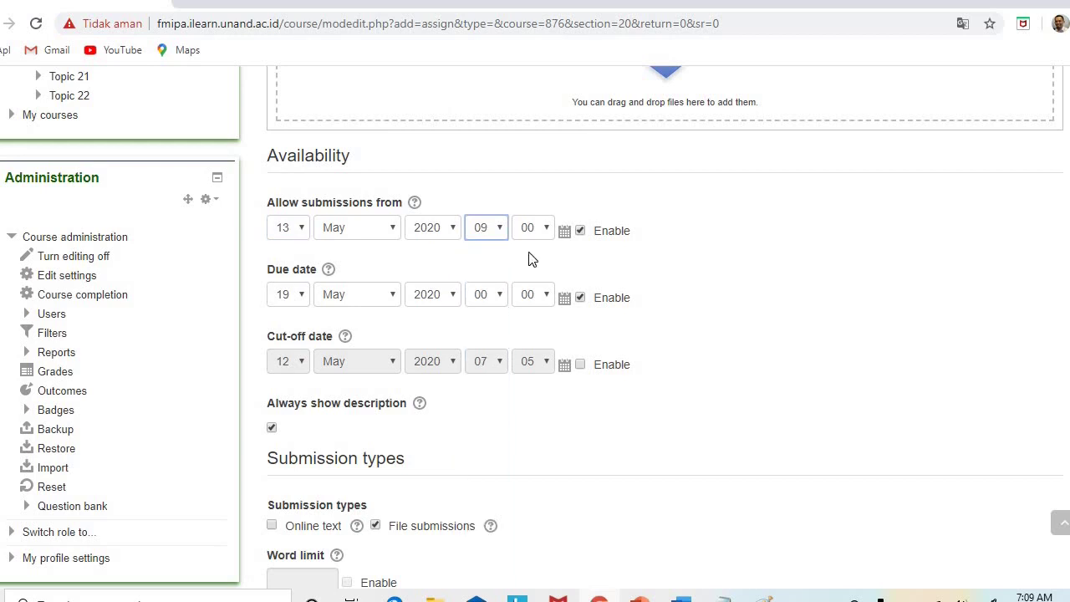
{"action": "left_click", "coordinate": [532, 229]}
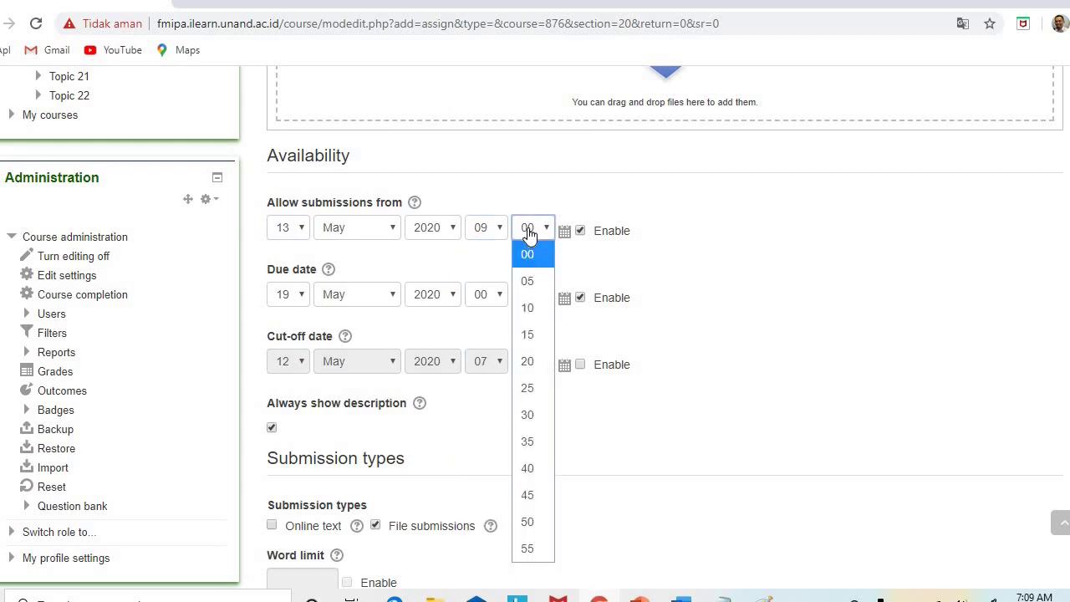
{"action": "left_click", "coordinate": [528, 361]}
Set the assignment's due date to 13 May 2020 at 11:00, leaving the cut-off date disabled
{"action": "left_click", "coordinate": [305, 298]}
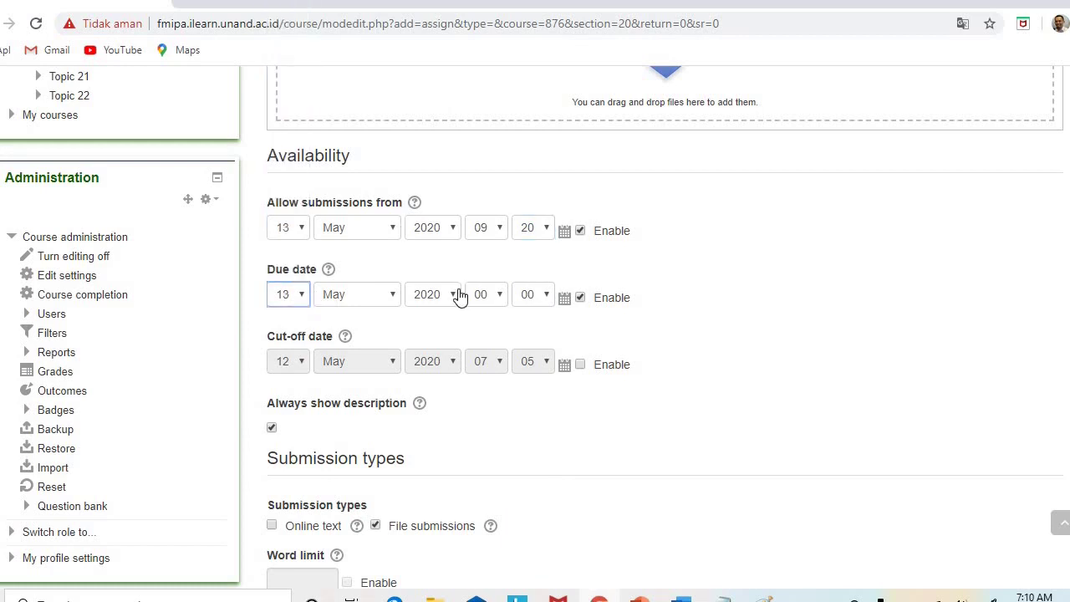
{"action": "left_click", "coordinate": [502, 299]}
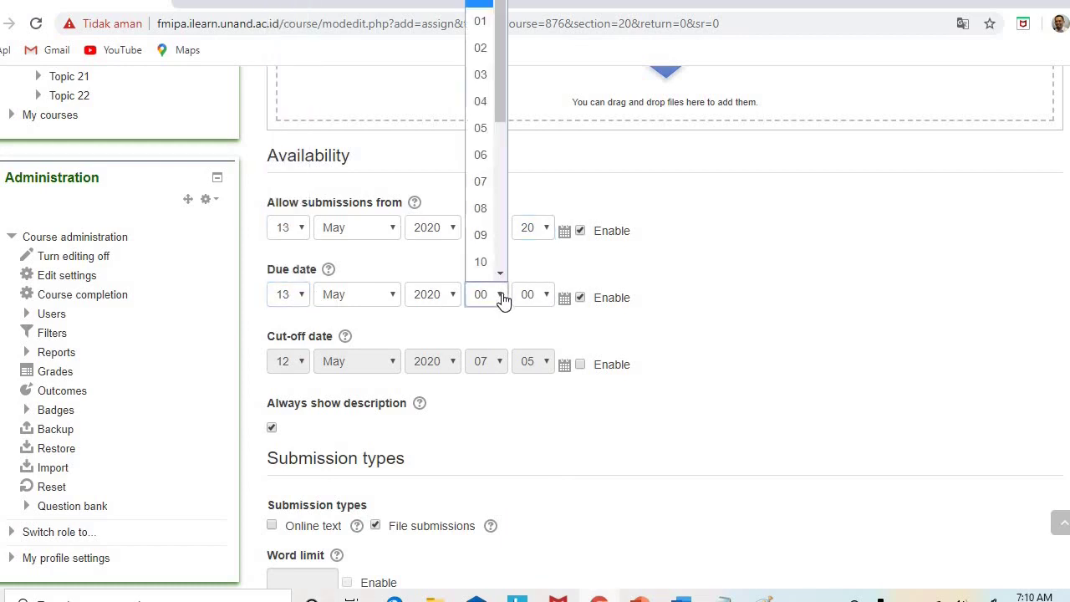
{"action": "left_click", "coordinate": [498, 270]}
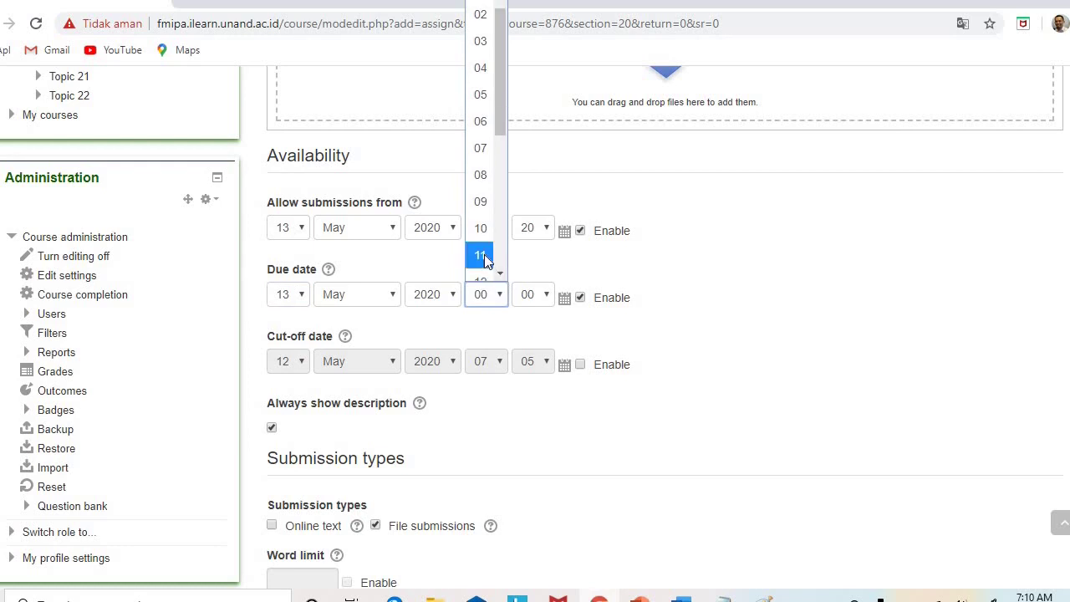
{"action": "left_click", "coordinate": [484, 254]}
{"action": "left_click", "coordinate": [581, 366]}
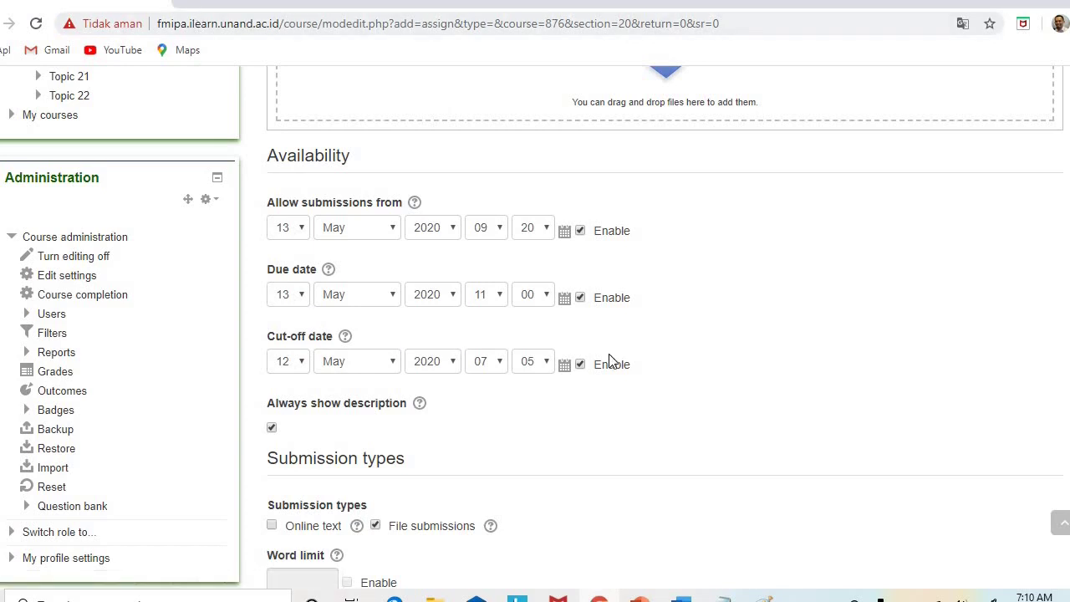
{"action": "left_click", "coordinate": [581, 366]}
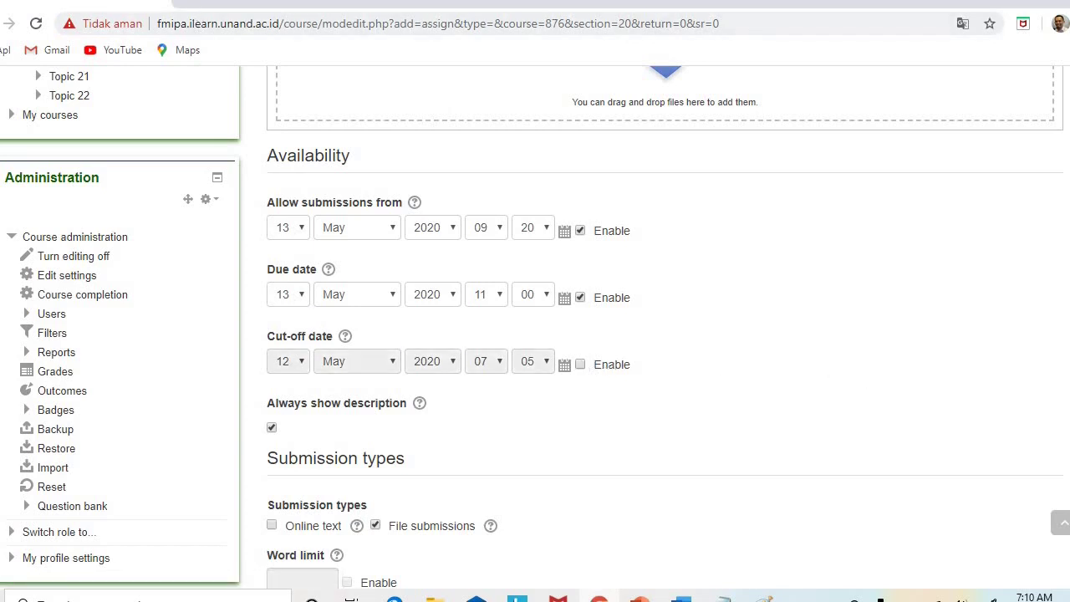
Set the maximum number of uploaded files for the assignment's file submissions to 8
{"action": "scroll", "coordinate": [535, 326], "scroll_direction": "down", "scroll_amount": 4}
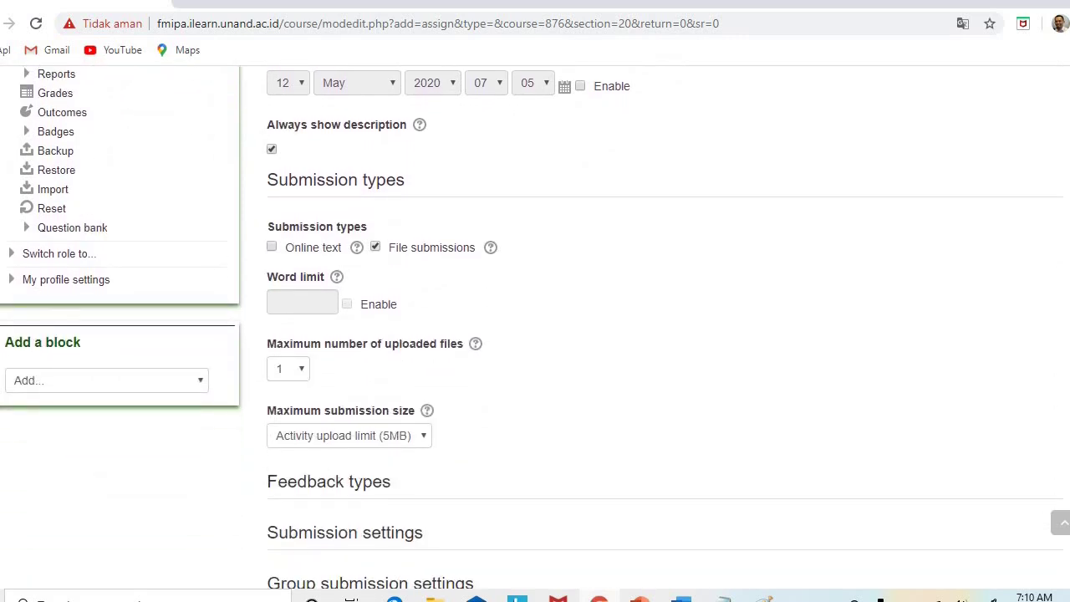
{"action": "scroll", "coordinate": [688, 306], "scroll_direction": "down", "scroll_amount": 2}
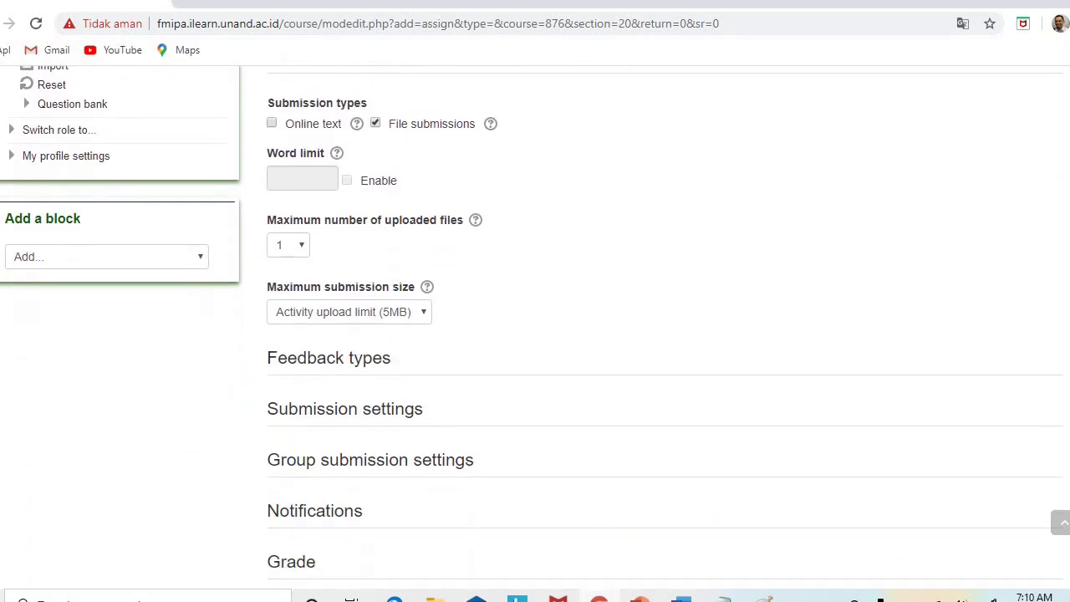
{"action": "left_click", "coordinate": [308, 251]}
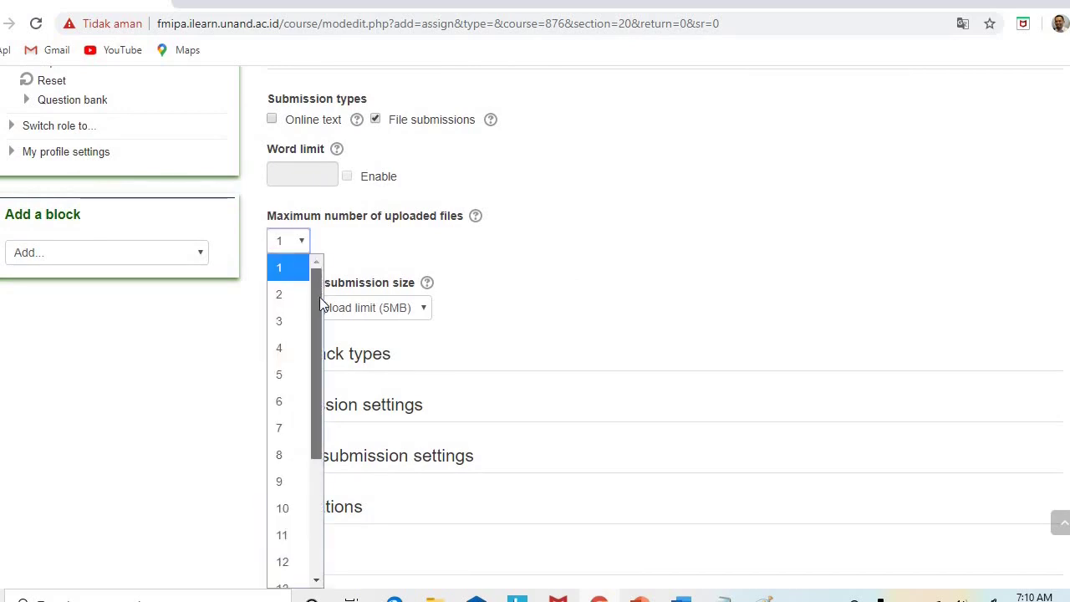
{"action": "scroll", "coordinate": [319, 297], "scroll_direction": "down", "scroll_amount": 1}
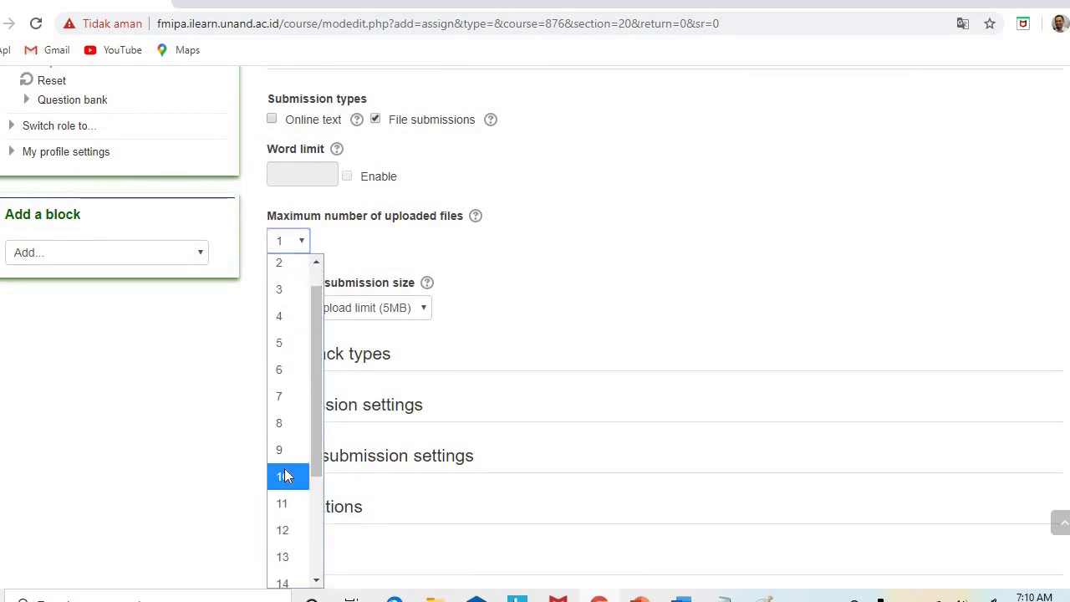
{"action": "left_click", "coordinate": [282, 423]}
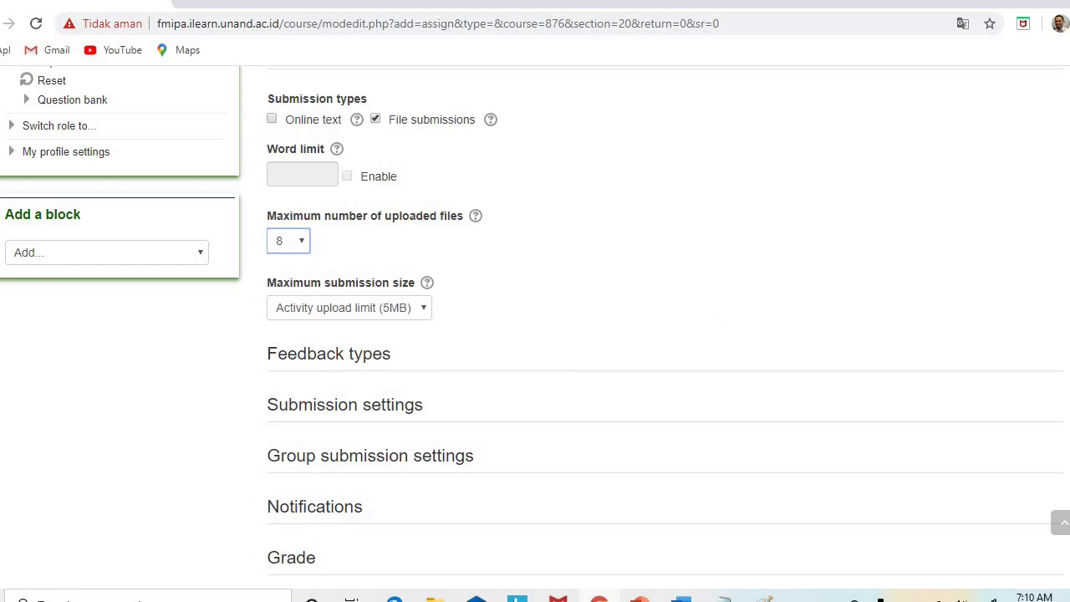
Check the assignment's feedback types and submission settings, including the attempts-reopened options, and save it, returning to the course
{"action": "scroll", "coordinate": [750, 301], "scroll_direction": "down", "scroll_amount": 1}
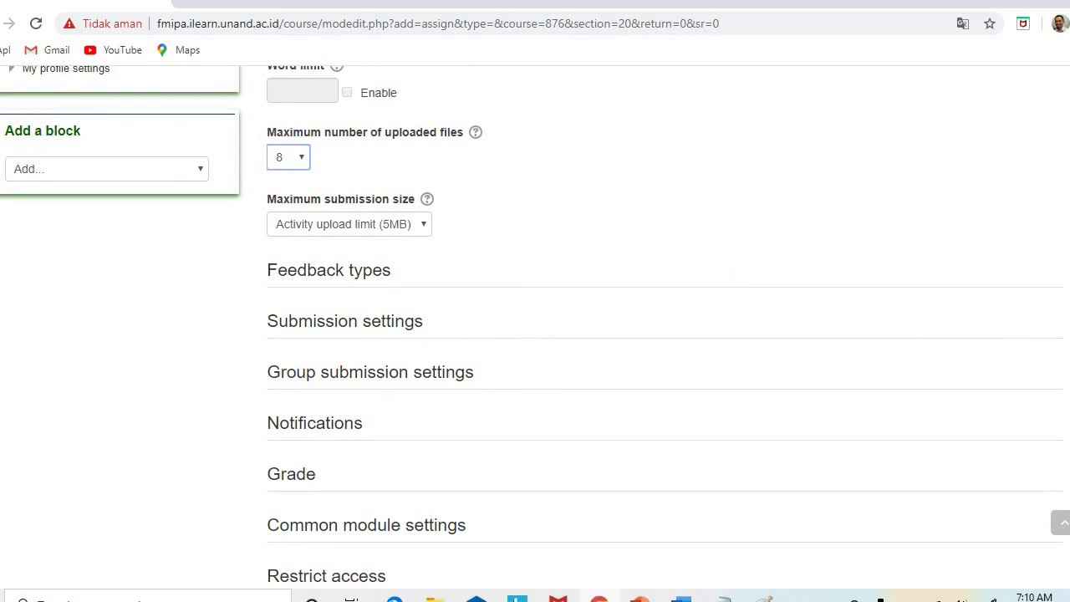
{"action": "scroll", "coordinate": [716, 418], "scroll_direction": "down", "scroll_amount": 3}
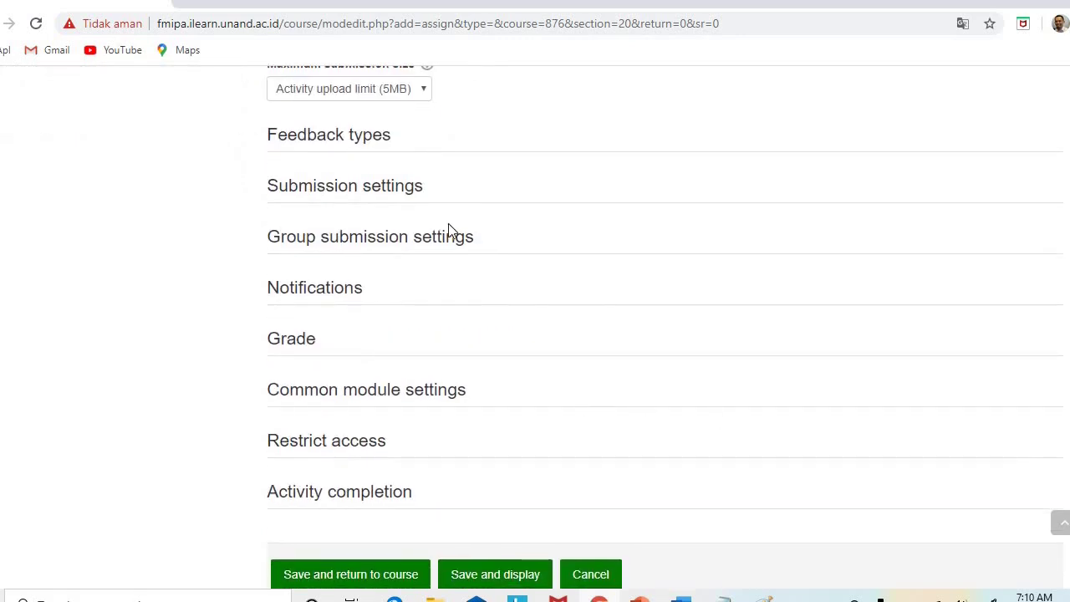
{"action": "left_click", "coordinate": [370, 144]}
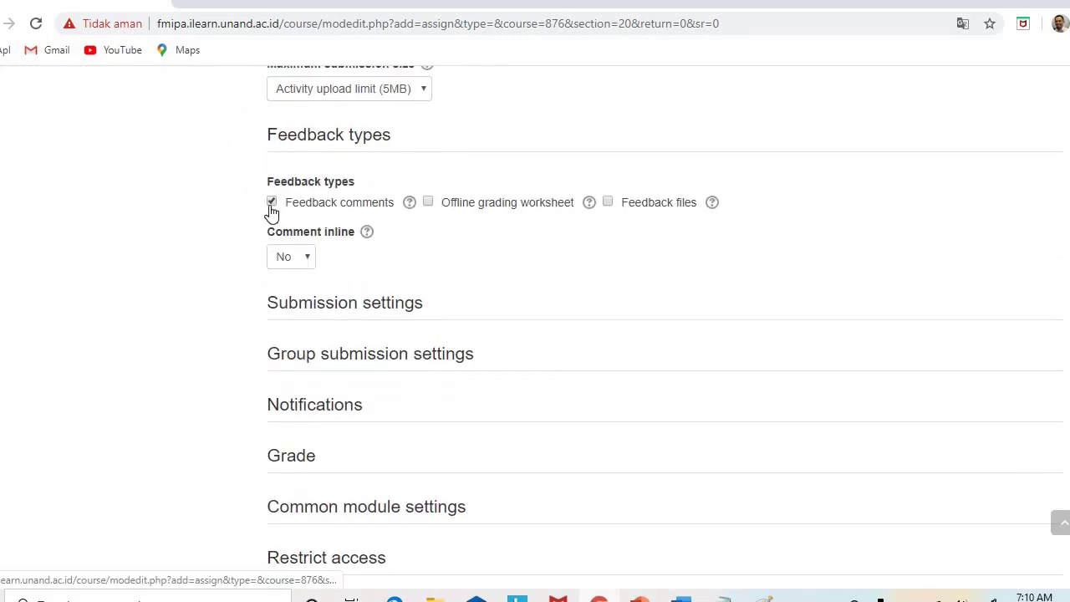
{"action": "left_click", "coordinate": [315, 311]}
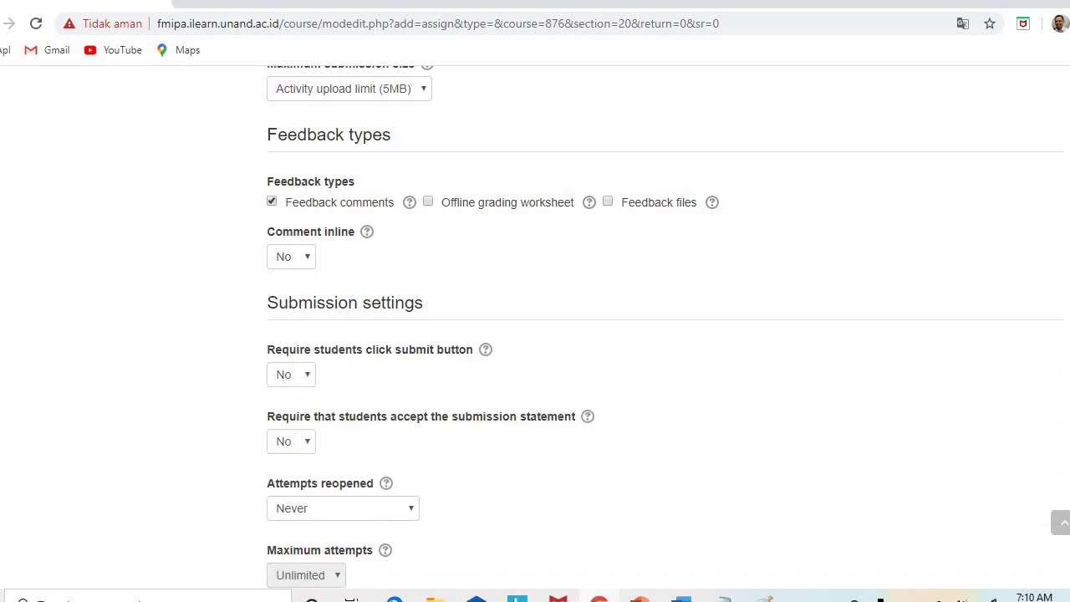
{"action": "scroll", "coordinate": [665, 327], "scroll_direction": "down", "scroll_amount": 3}
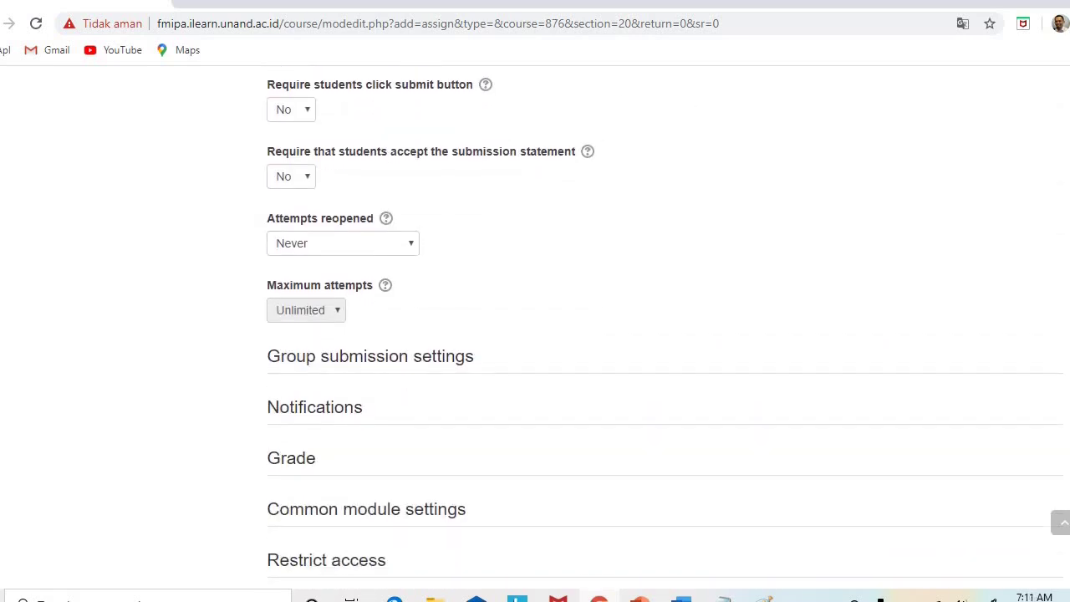
{"action": "left_click", "coordinate": [371, 251]}
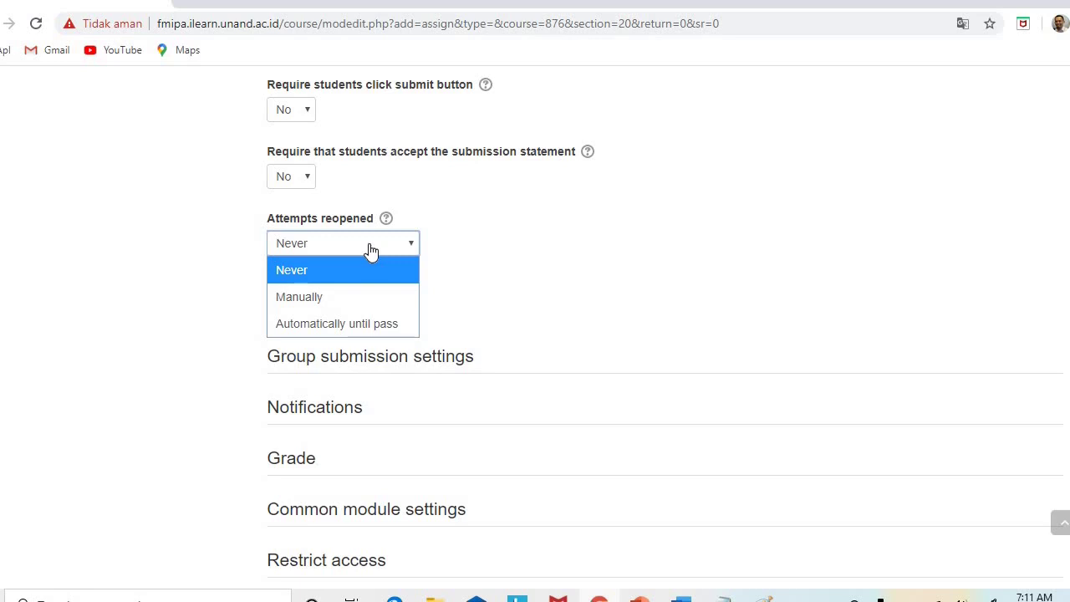
{"action": "left_click", "coordinate": [498, 260]}
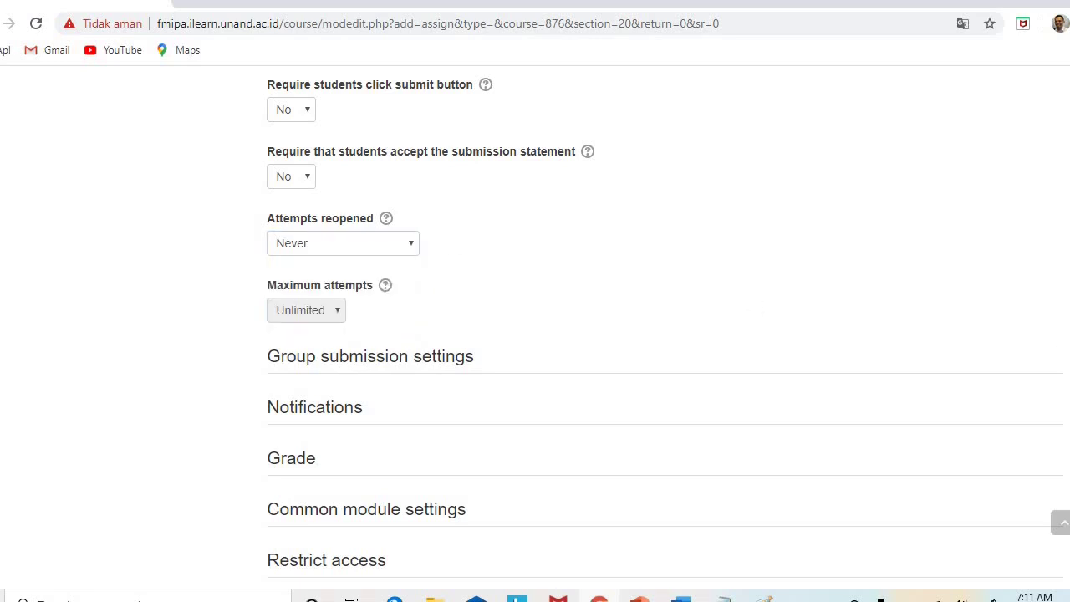
{"action": "scroll", "coordinate": [519, 476], "scroll_direction": "down", "scroll_amount": 3}
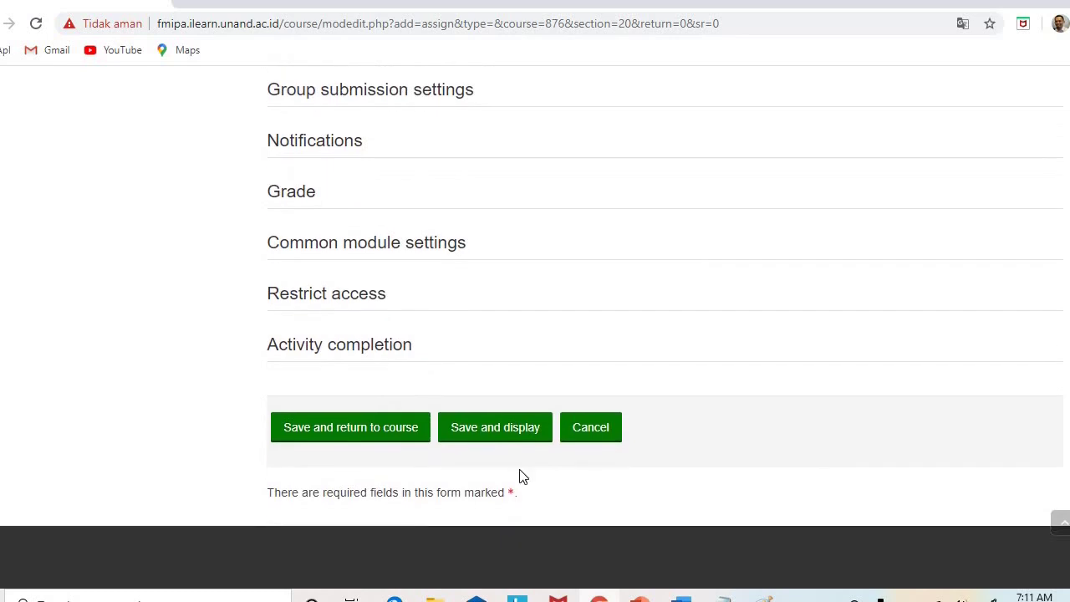
{"action": "left_click", "coordinate": [363, 433]}
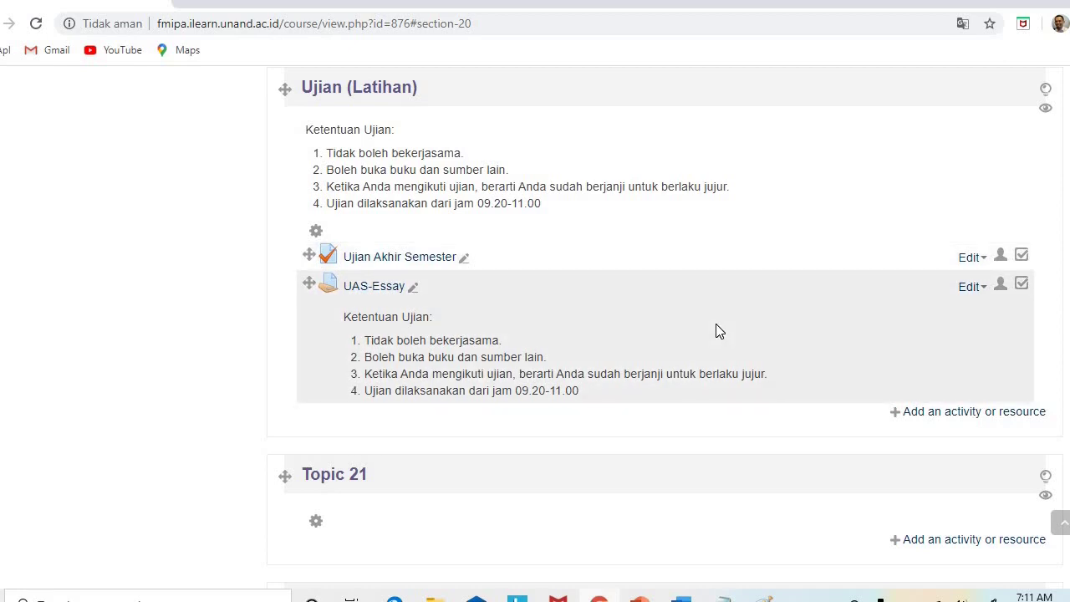
Add a File resource to the Ujian (Latihan) section and name it "Soal UAS-Essay"
{"action": "left_click", "coordinate": [934, 414]}
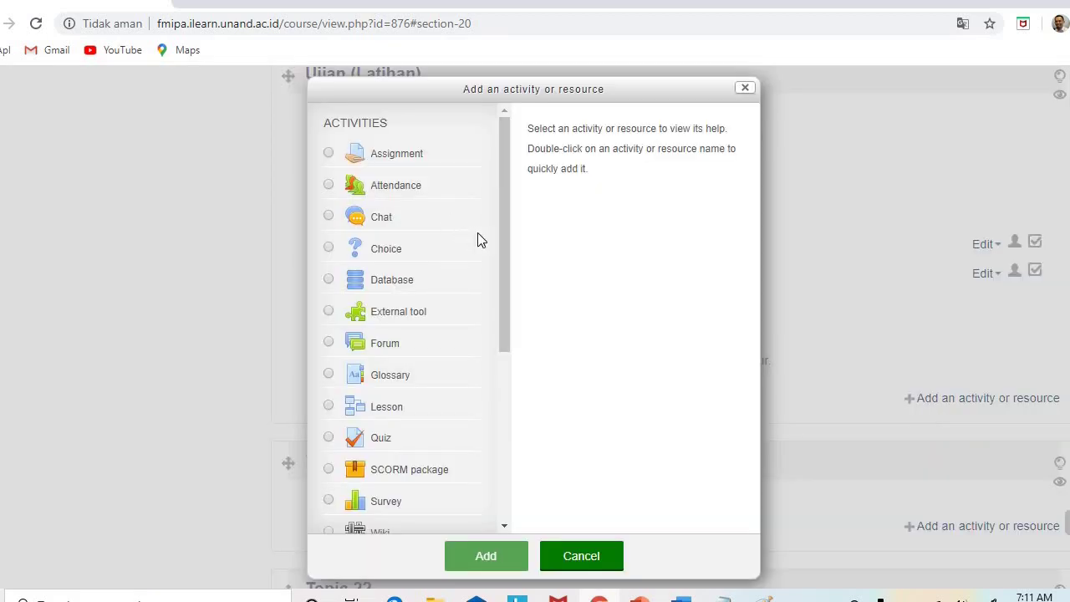
{"action": "left_click_drag", "start_coordinate": [506, 276], "coordinate": [509, 499]}
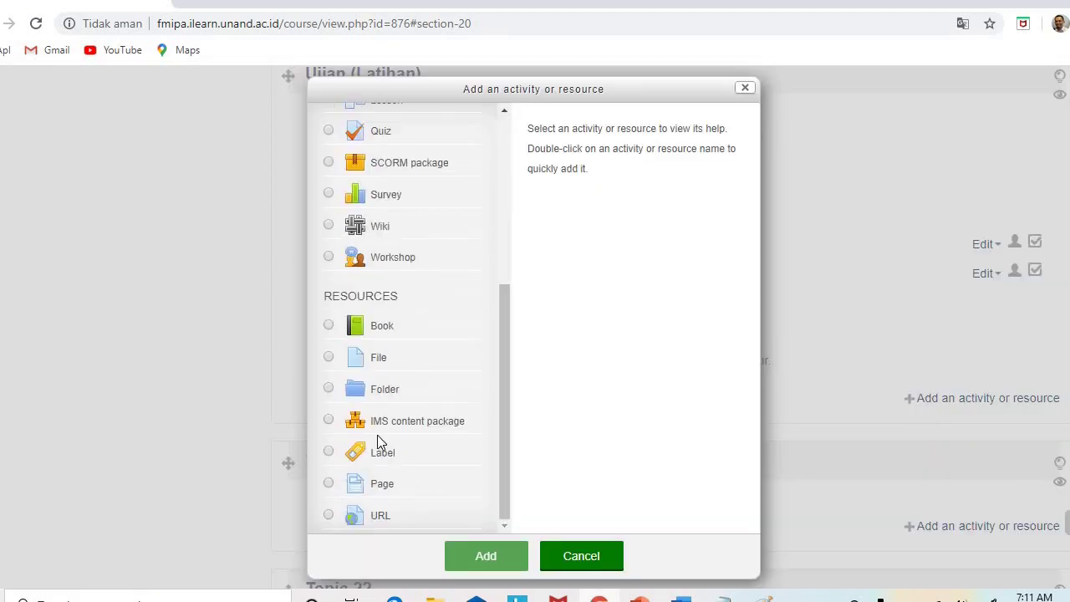
{"action": "left_click", "coordinate": [329, 359]}
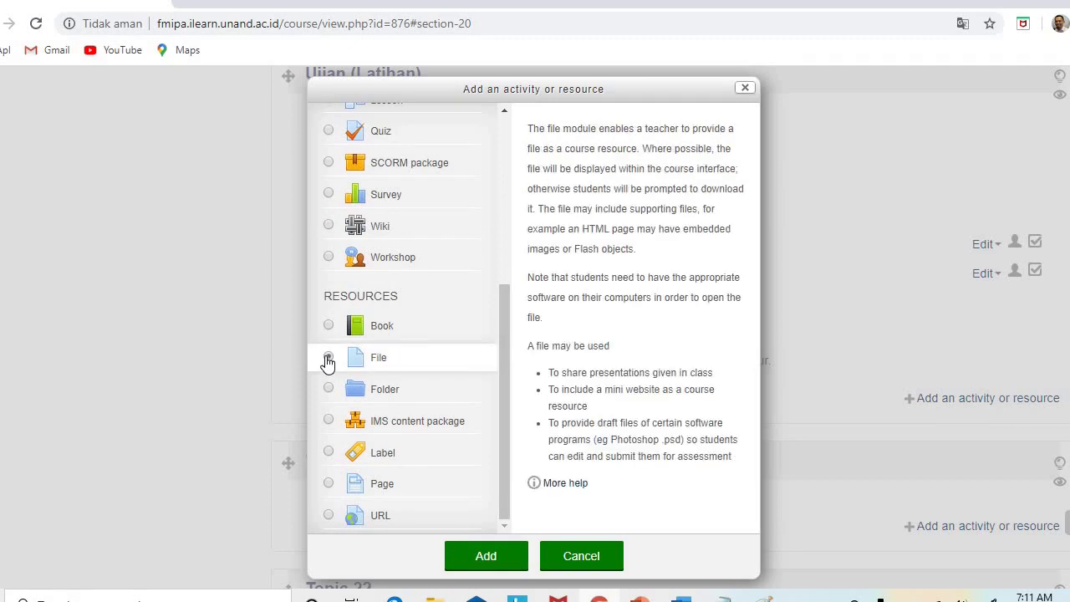
{"action": "left_click", "coordinate": [482, 552]}
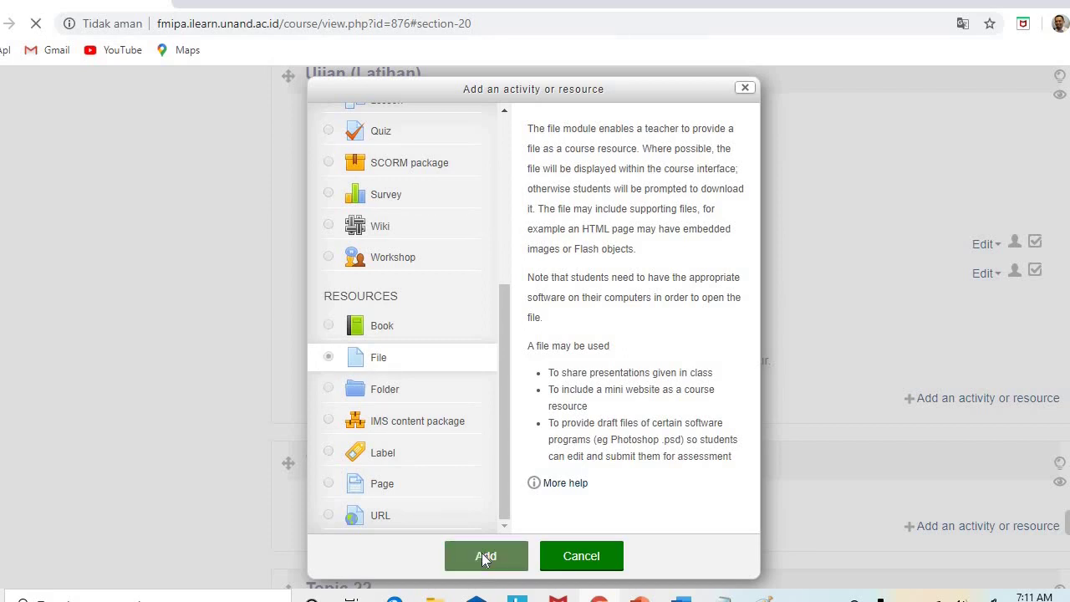
{"action": "left_click", "coordinate": [402, 432]}
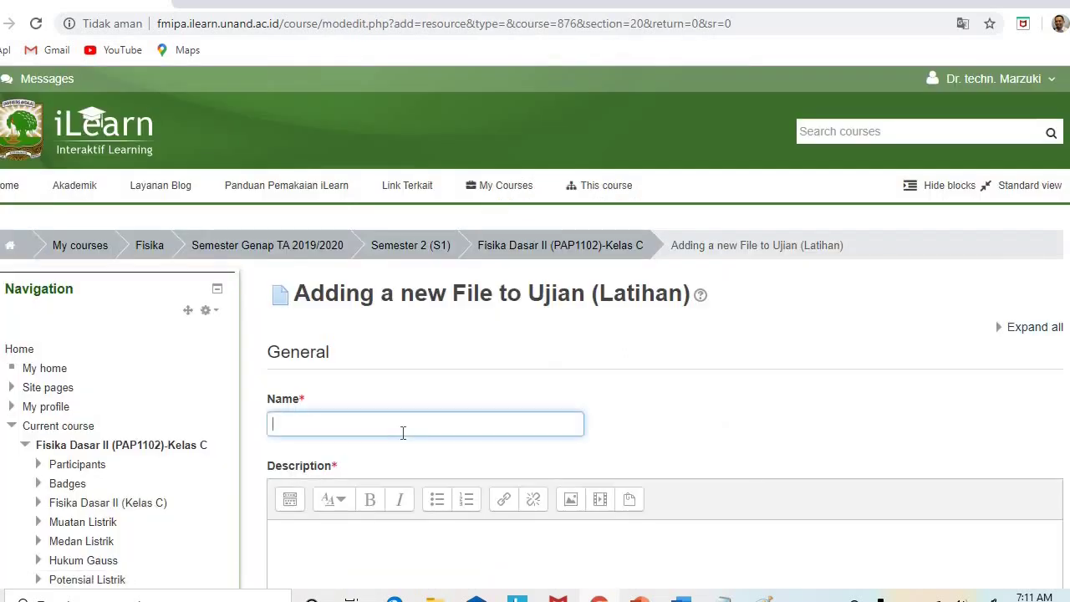
{"action": "type", "text": "Soal UAS-Essay"}
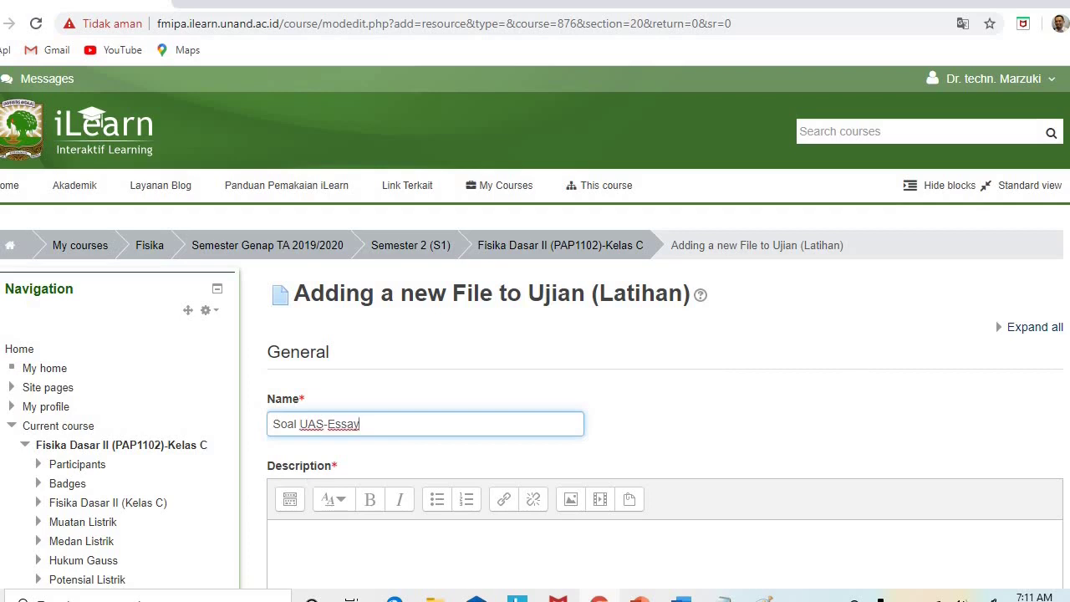
Fill the file's description with the "Ketentuan Ujian:" heading and the same four numbered exam rules used in the section
{"action": "scroll", "coordinate": [535, 334], "scroll_direction": "down", "scroll_amount": 2}
{"action": "left_click", "coordinate": [437, 396]}
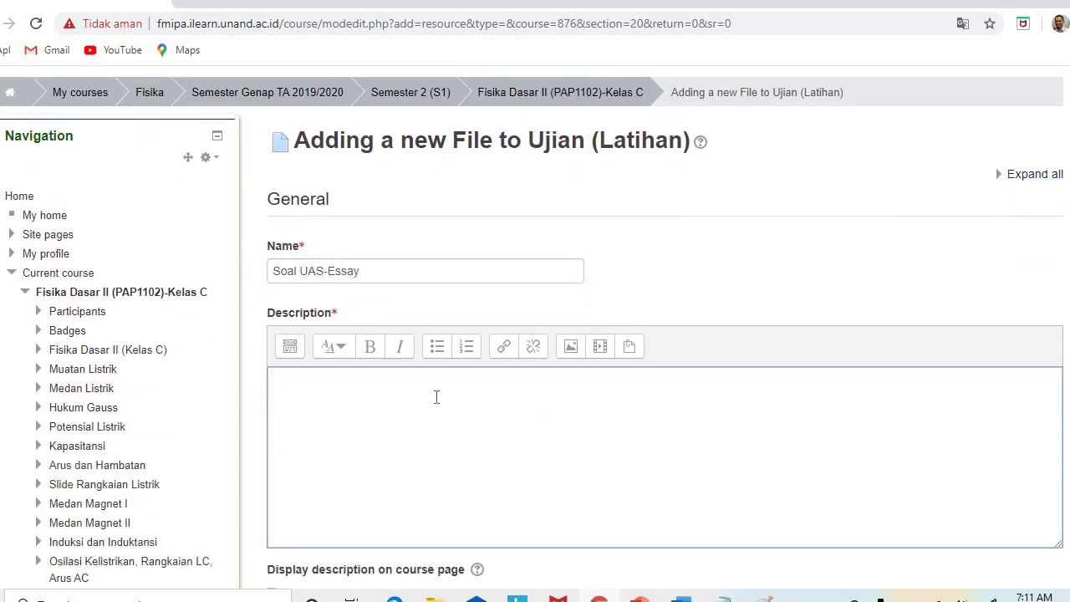
{"action": "type", "text": "Ketentuan Ujian: Tidak boleh bekerjasama. Boleh buka buku dan sumber lain. Ketika Anda mengikuti ujian, berarti Anda sudah berjanji untuk berlaku jujur. Ujian dilaksanakan dari jam 09.20-11.00"}
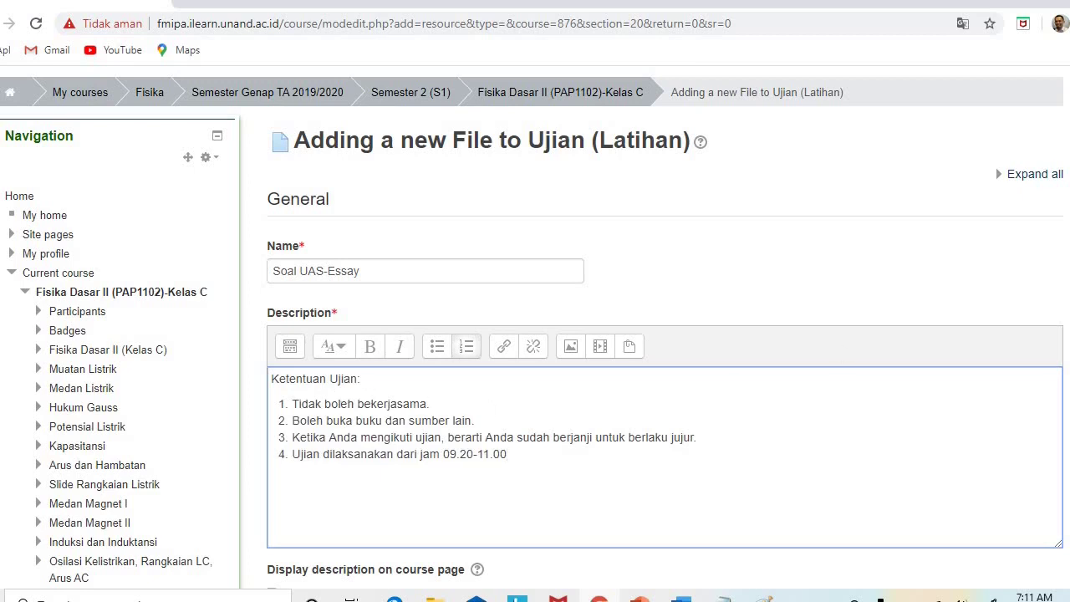
Add rule 5, "Upload jawaban pada tempat yang sudah disediahkan.", and enable displaying the description on the course page
{"action": "scroll", "coordinate": [1047, 292], "scroll_direction": "down", "scroll_amount": 2}
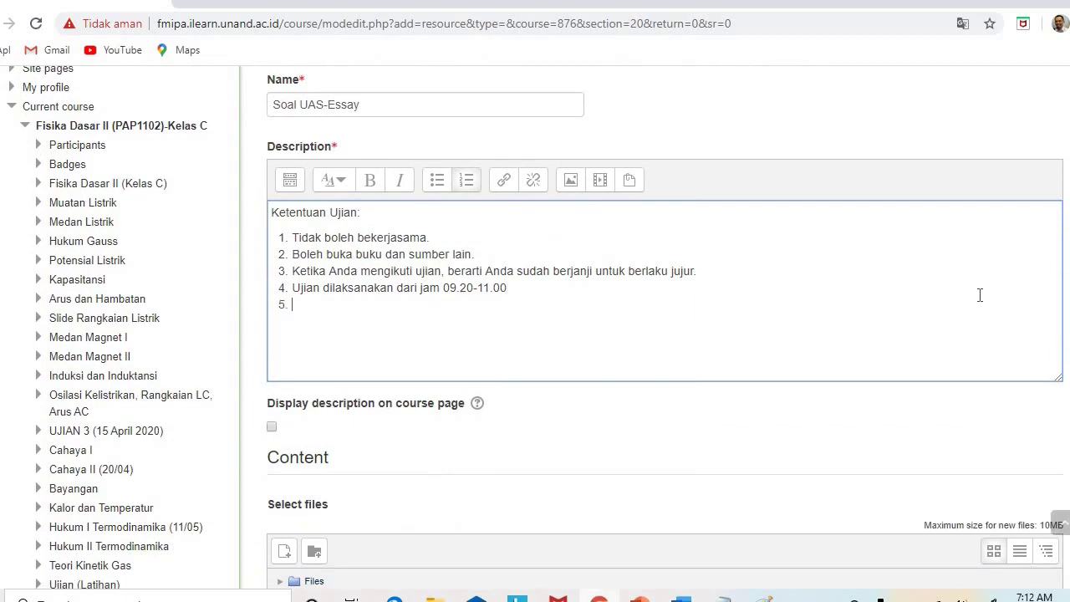
{"action": "type", "text": "Upload jawaban pada"}
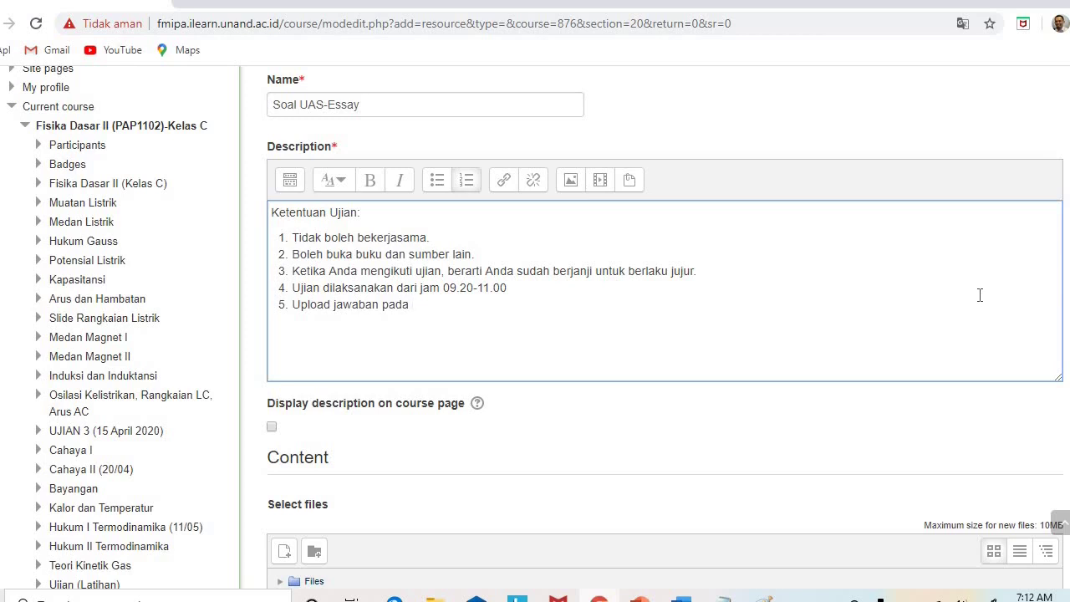
{"action": "type", "text": " tempat yang sudah dise"}
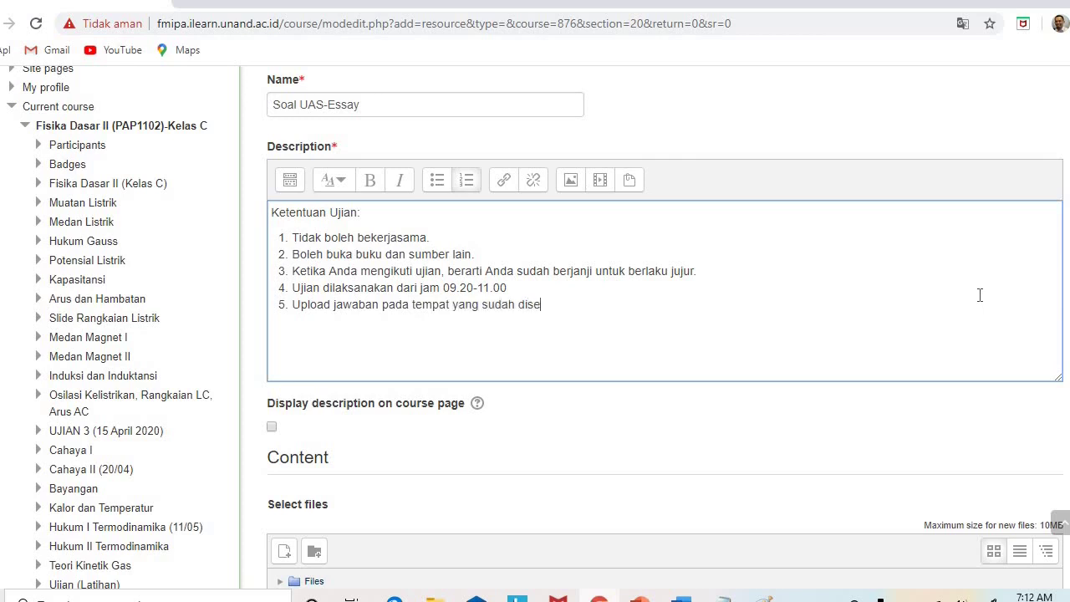
{"action": "type", "text": "diahkan."}
{"action": "left_click", "coordinate": [272, 427]}
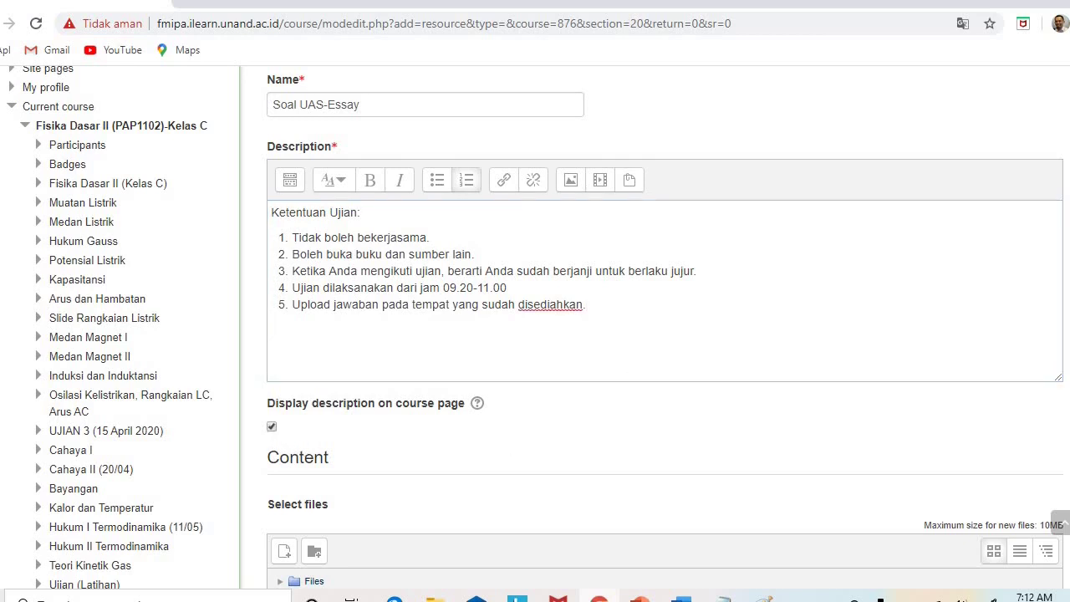
{"action": "left_click", "coordinate": [525, 286]}
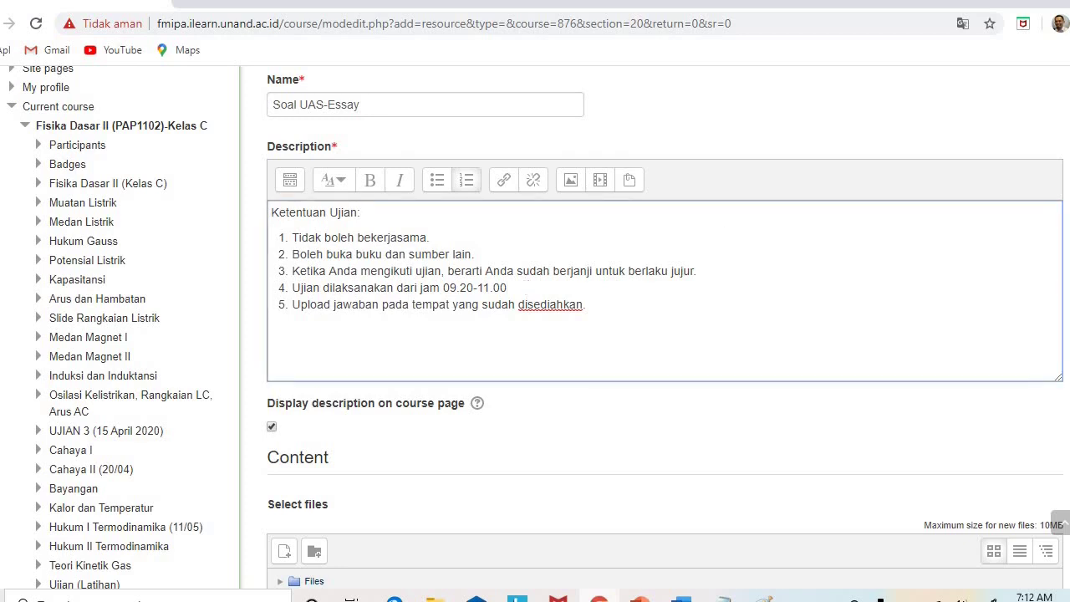
Upload Pedoman_Akademik_S1.pdf from the Downloads folder as the resource's file and save, returning to the course
{"action": "scroll", "coordinate": [664, 335], "scroll_direction": "down", "scroll_amount": 5}
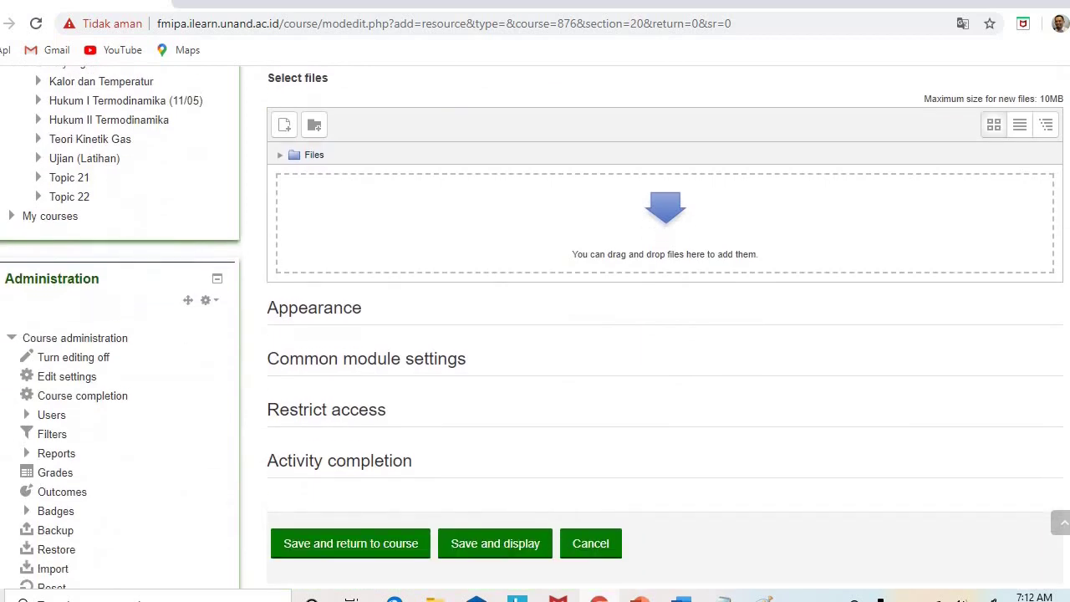
{"action": "left_click", "coordinate": [284, 127]}
{"action": "left_click", "coordinate": [414, 222]}
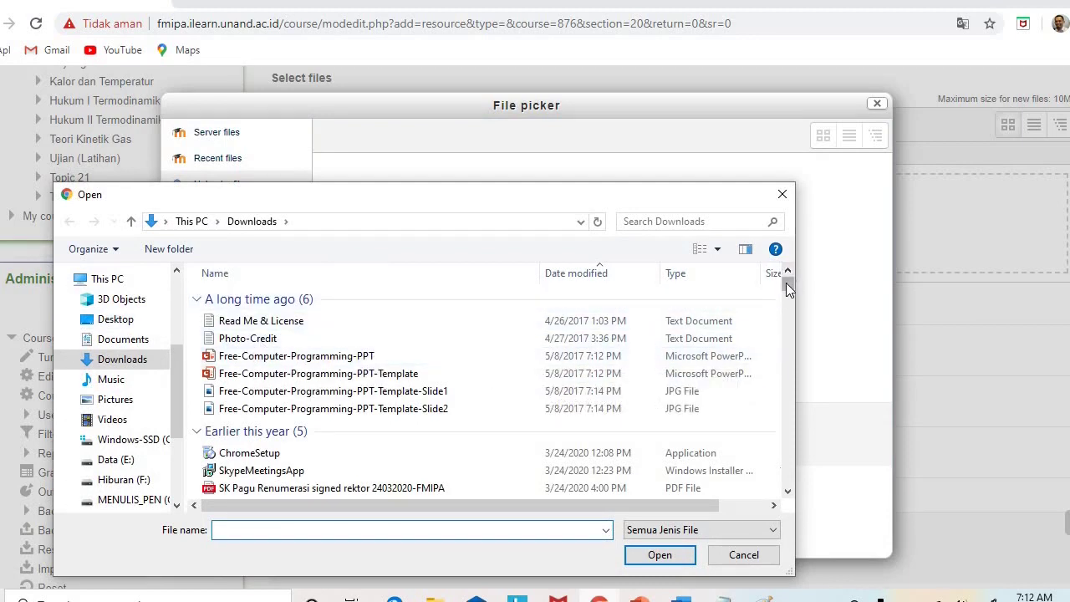
{"action": "left_click_drag", "start_coordinate": [787, 283], "coordinate": [787, 315]}
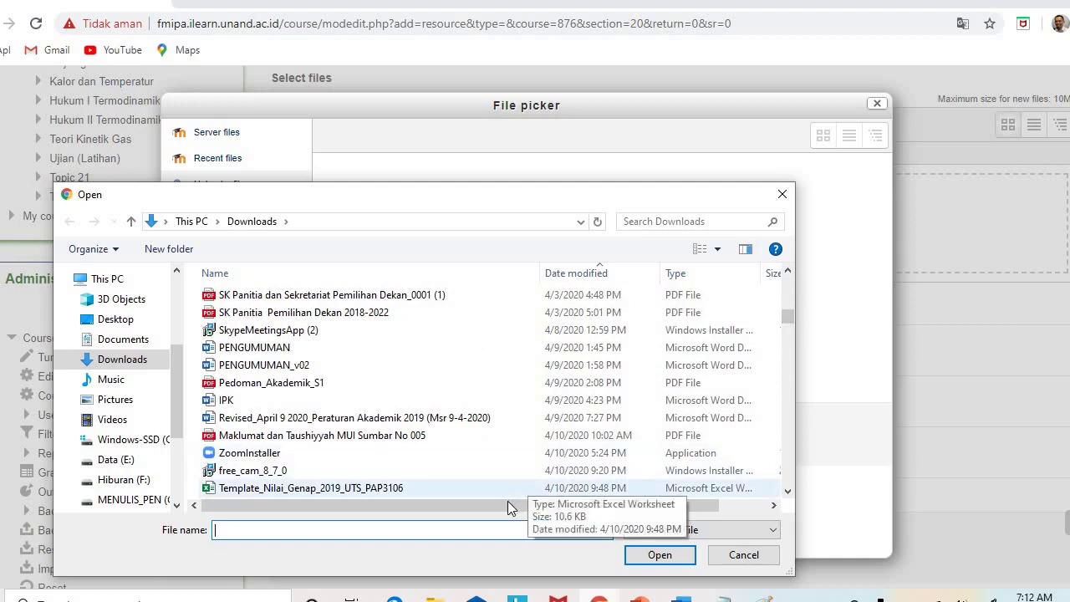
{"action": "left_click_drag", "start_coordinate": [580, 497], "coordinate": [515, 512]}
{"action": "left_click", "coordinate": [308, 386]}
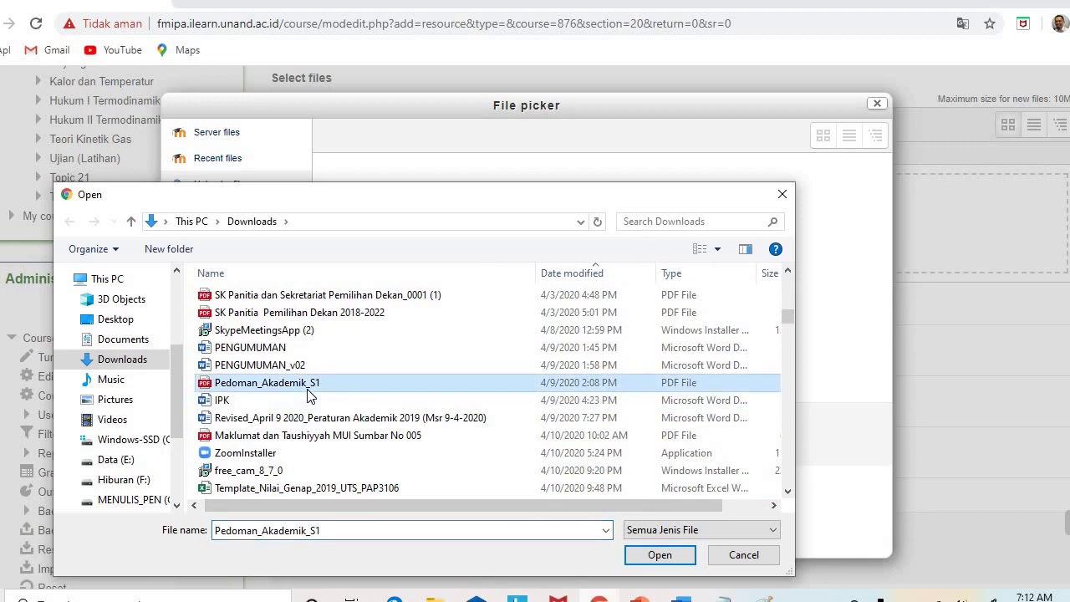
{"action": "left_click", "coordinate": [646, 557]}
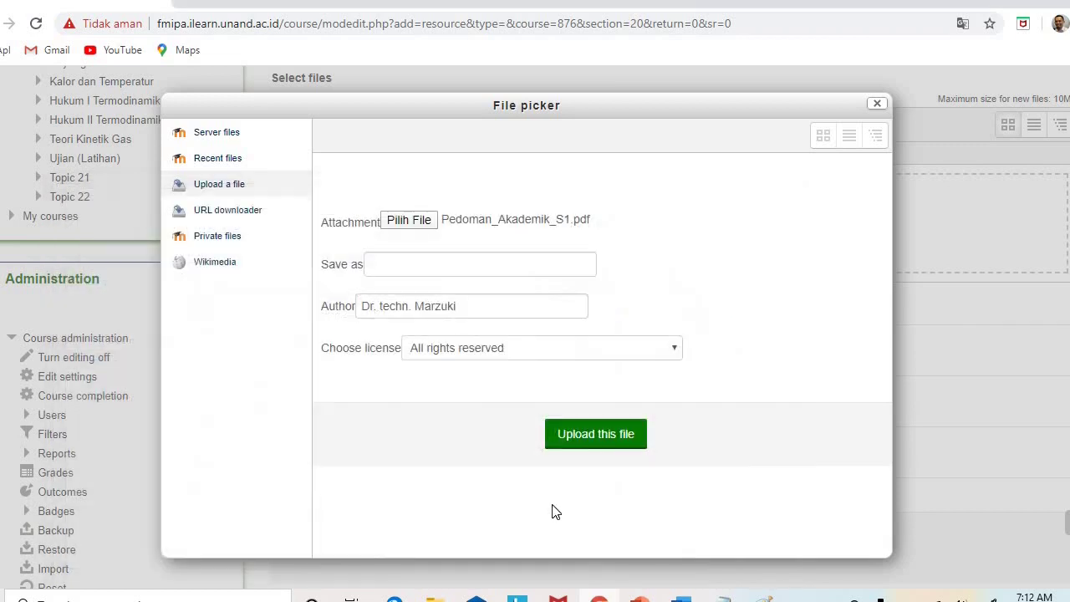
{"action": "left_click", "coordinate": [576, 443]}
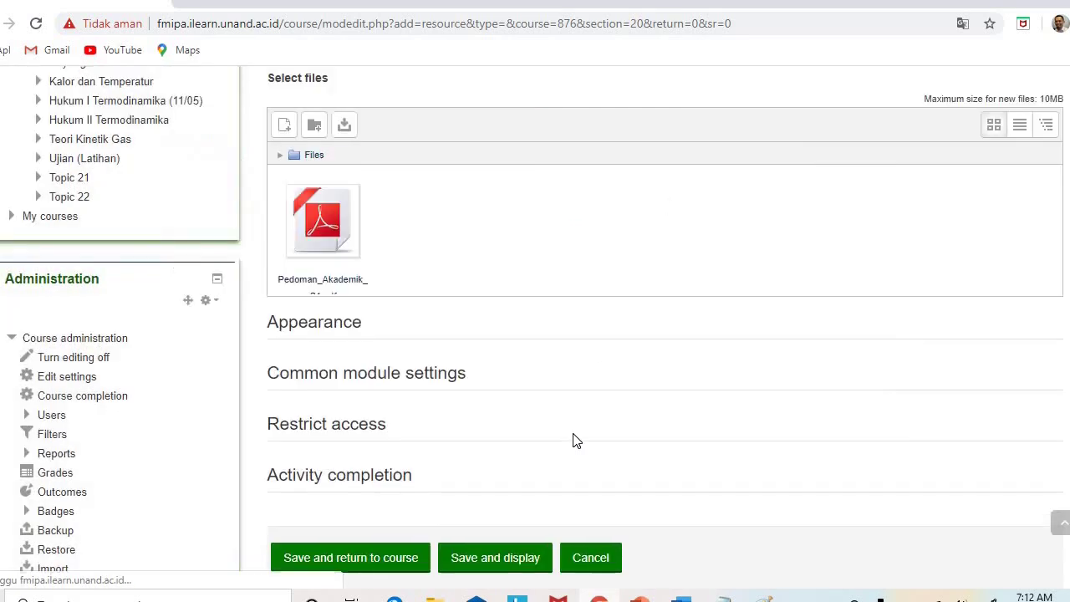
{"action": "left_click", "coordinate": [382, 558]}
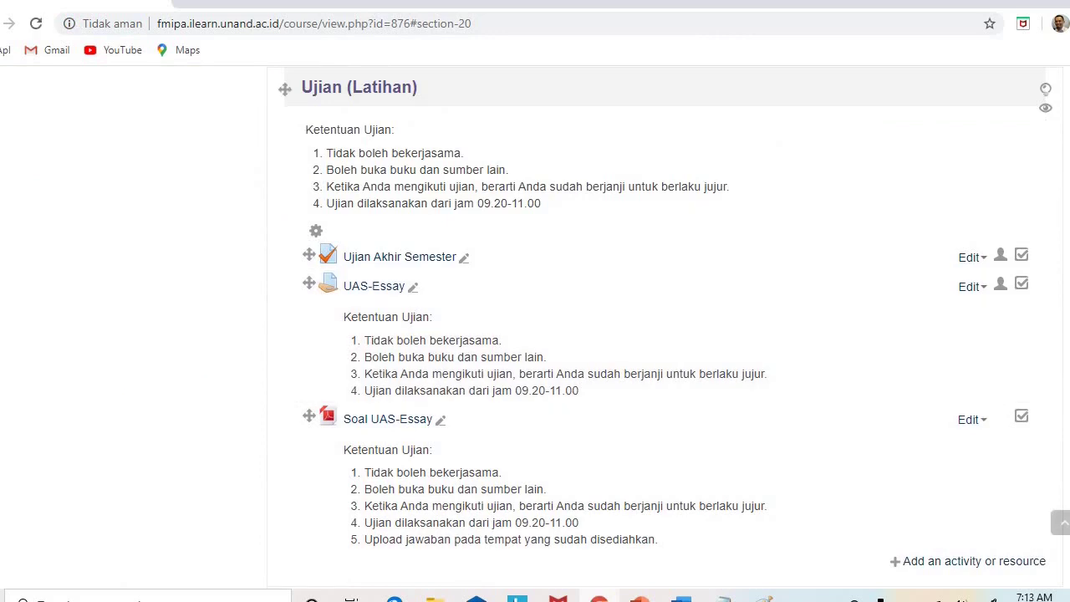
Review the UAS-Essay assignment's exam rules and grading summary, then return to the Ujian (Latihan) section
{"action": "scroll", "coordinate": [705, 399], "scroll_direction": "down", "scroll_amount": 2}
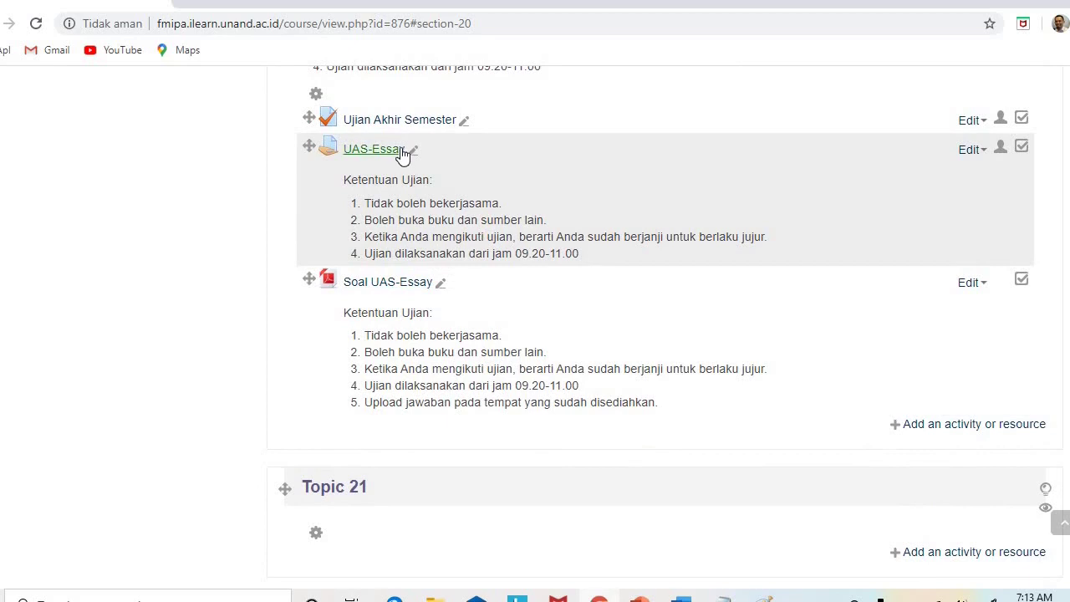
{"action": "left_click", "coordinate": [383, 151]}
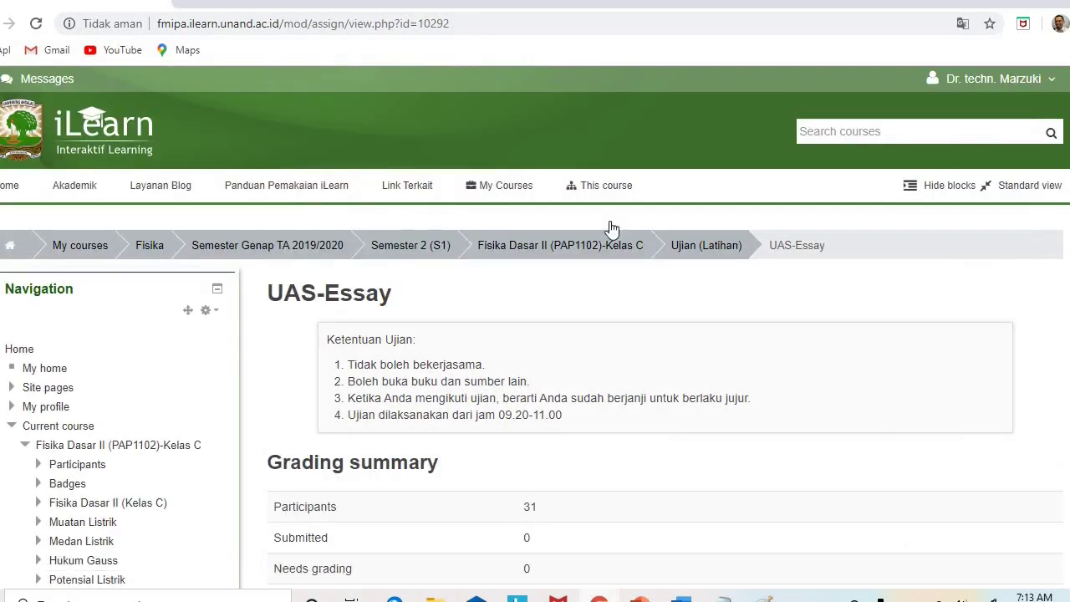
{"action": "scroll", "coordinate": [94, 121], "scroll_direction": "down", "scroll_amount": 7}
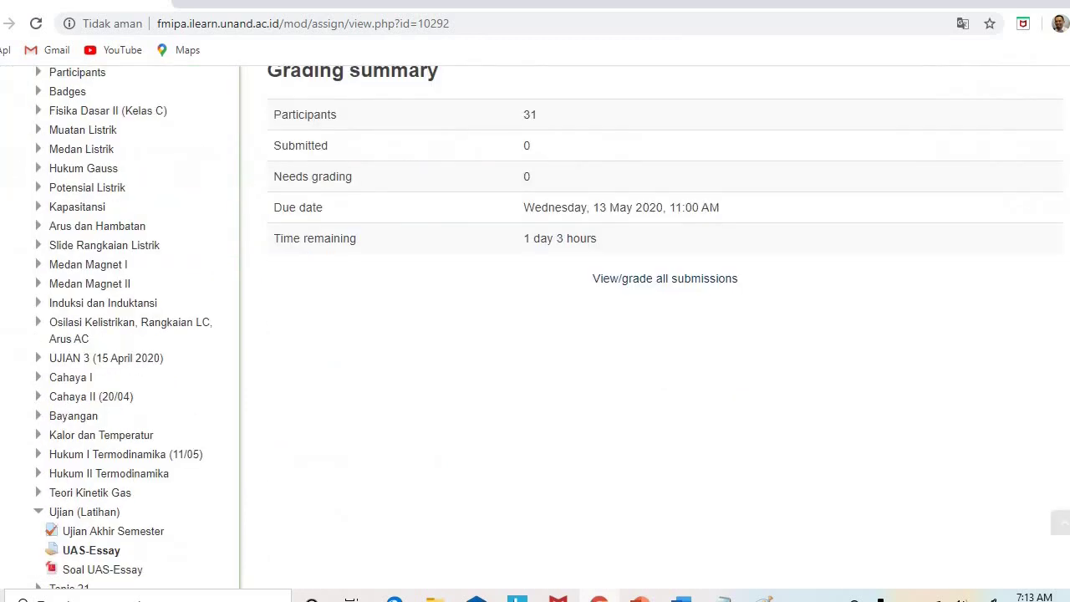
{"action": "scroll", "coordinate": [491, 147], "scroll_direction": "down", "scroll_amount": 3}
{"action": "scroll", "coordinate": [492, 147], "scroll_direction": "up", "scroll_amount": 7}
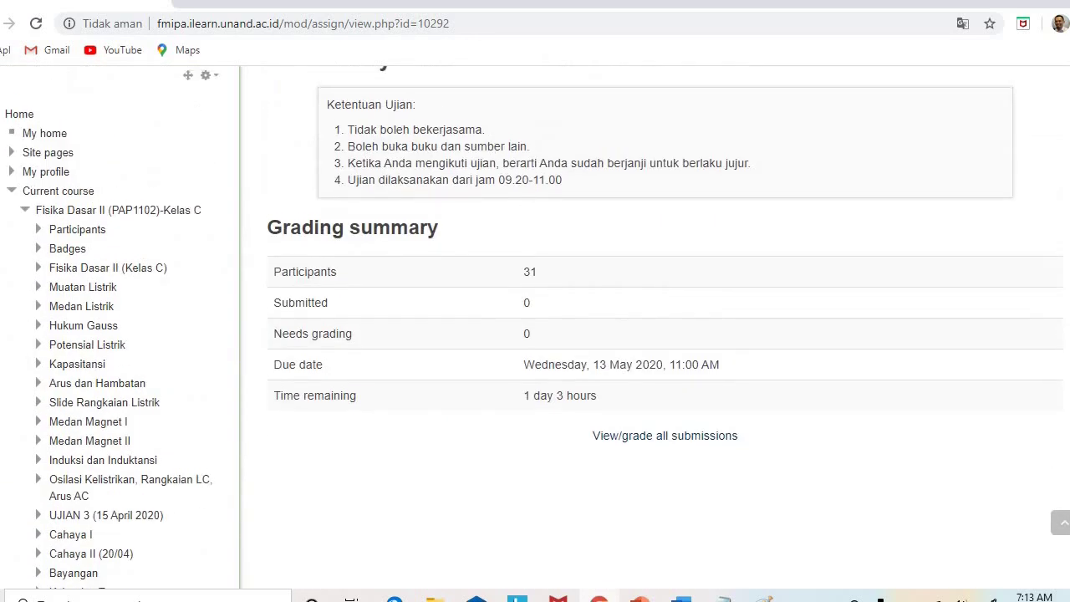
{"action": "left_click", "coordinate": [2, 24]}
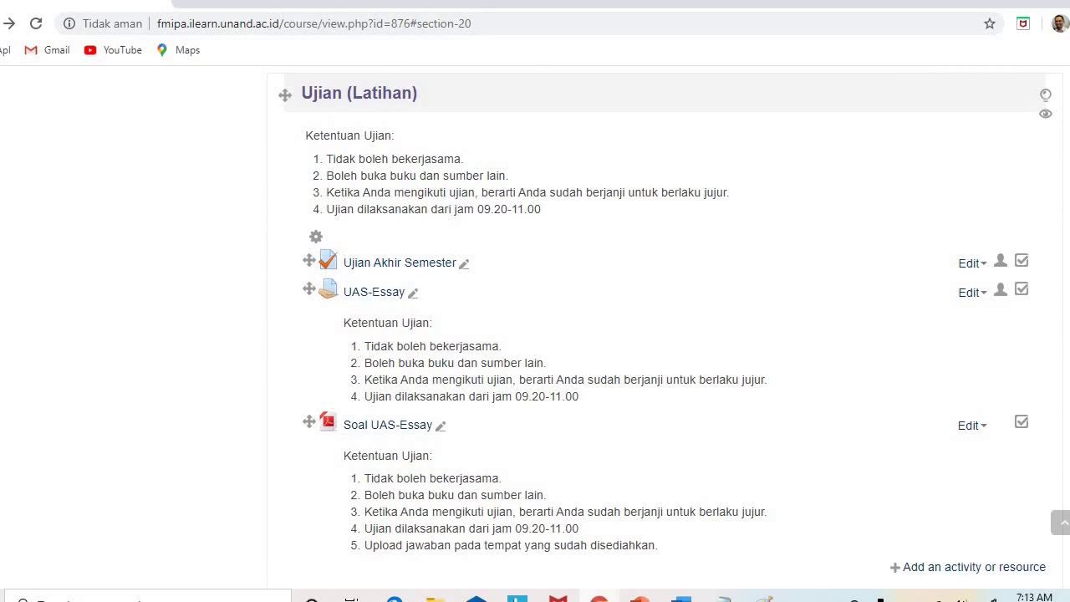
{"action": "scroll", "coordinate": [664, 327], "scroll_direction": "up", "scroll_amount": 1}
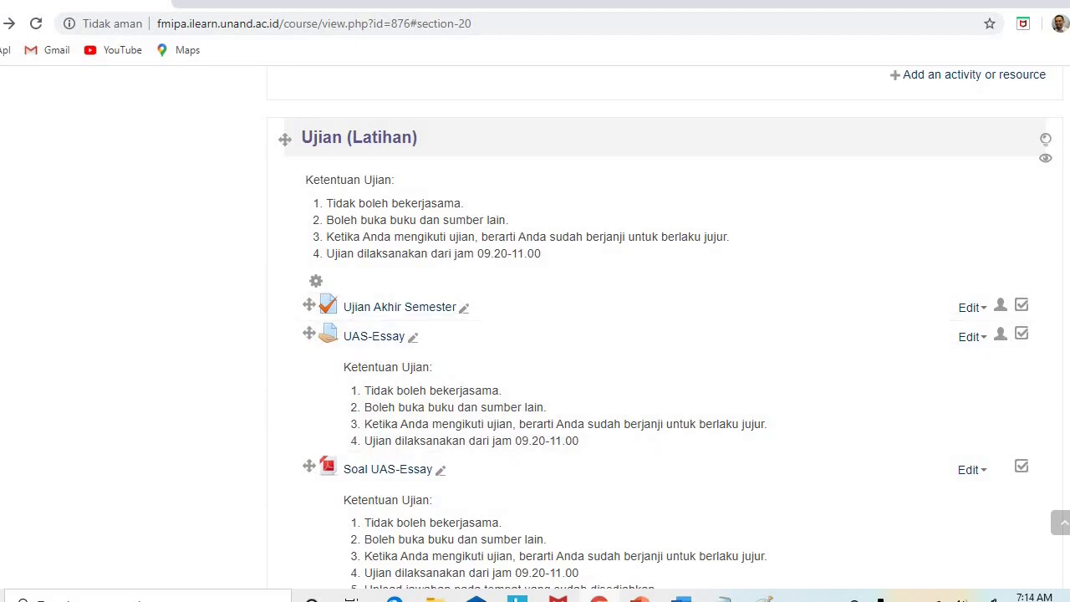
{"action": "scroll", "coordinate": [661, 326], "scroll_direction": "down", "scroll_amount": 3}
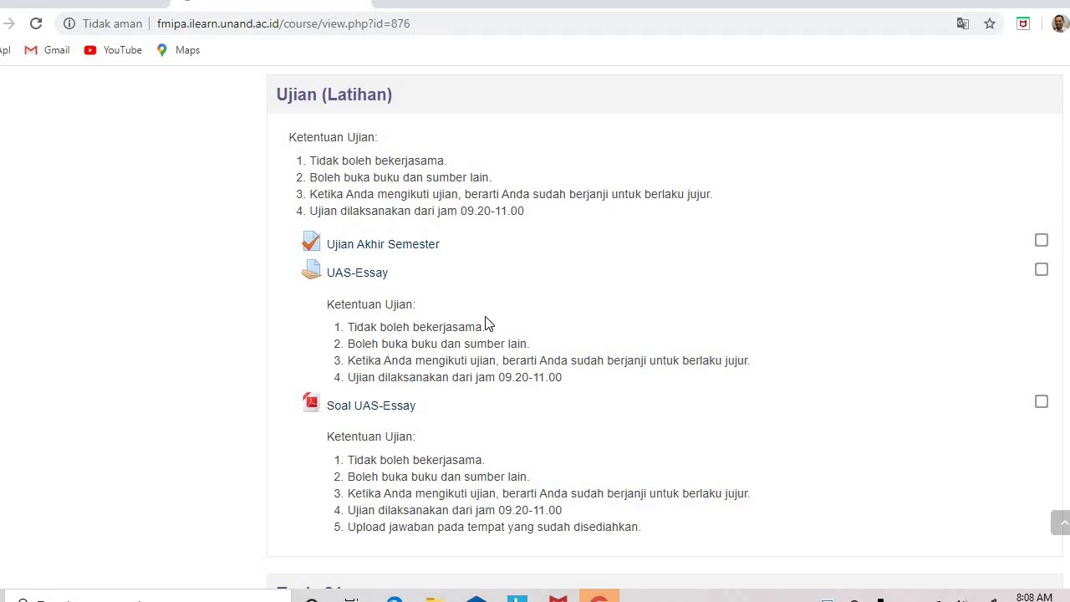
View all UAS-Essay submissions and open the first student's grading page at the grade and feedback fields
{"action": "left_click", "coordinate": [373, 279]}
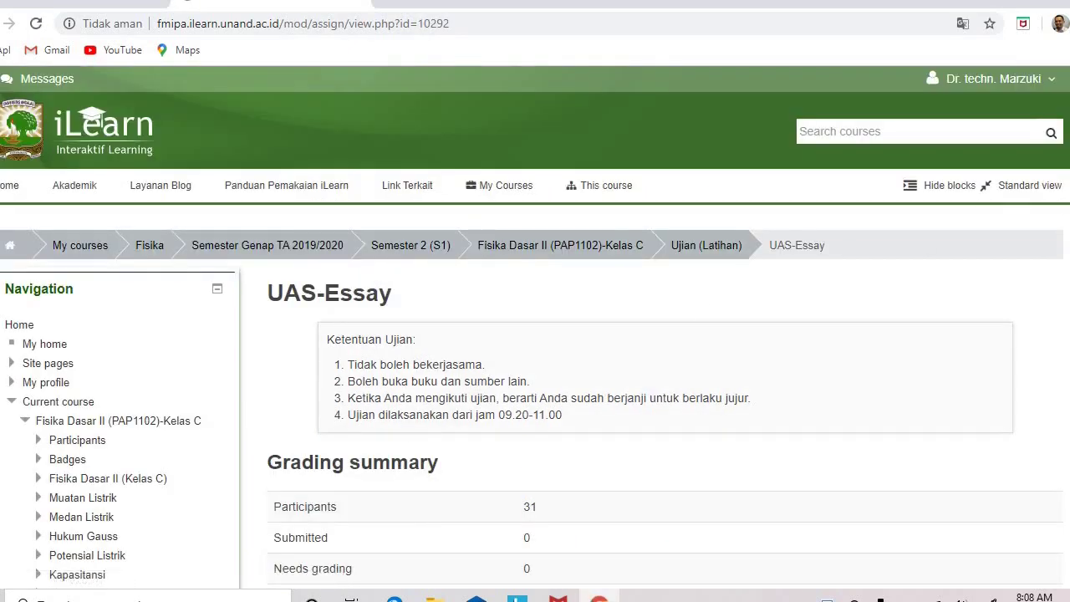
{"action": "scroll", "coordinate": [535, 335], "scroll_direction": "down", "scroll_amount": 3}
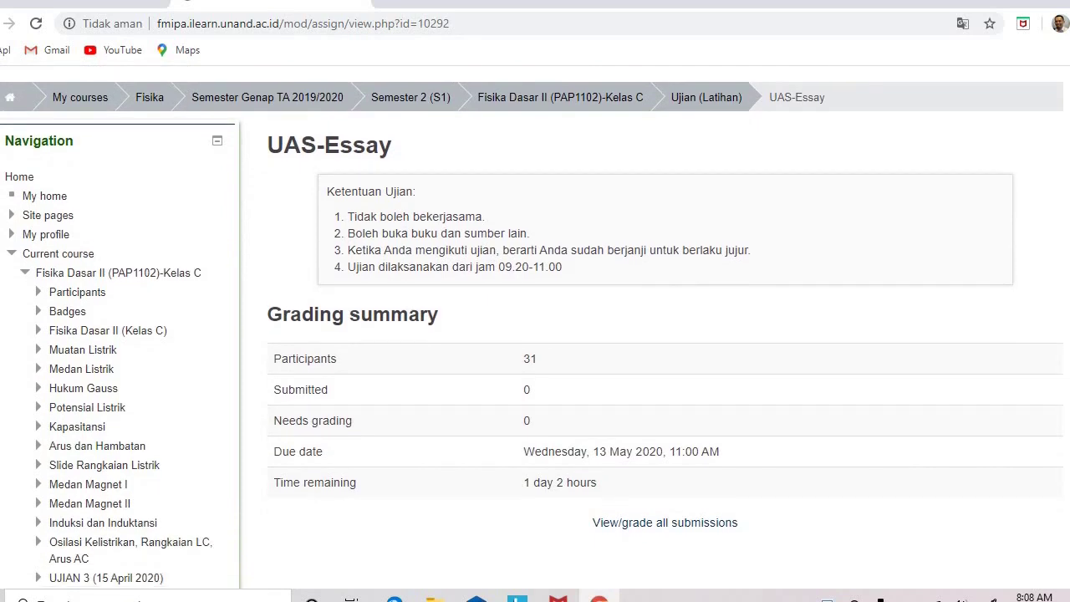
{"action": "scroll", "coordinate": [669, 351], "scroll_direction": "down", "scroll_amount": 2}
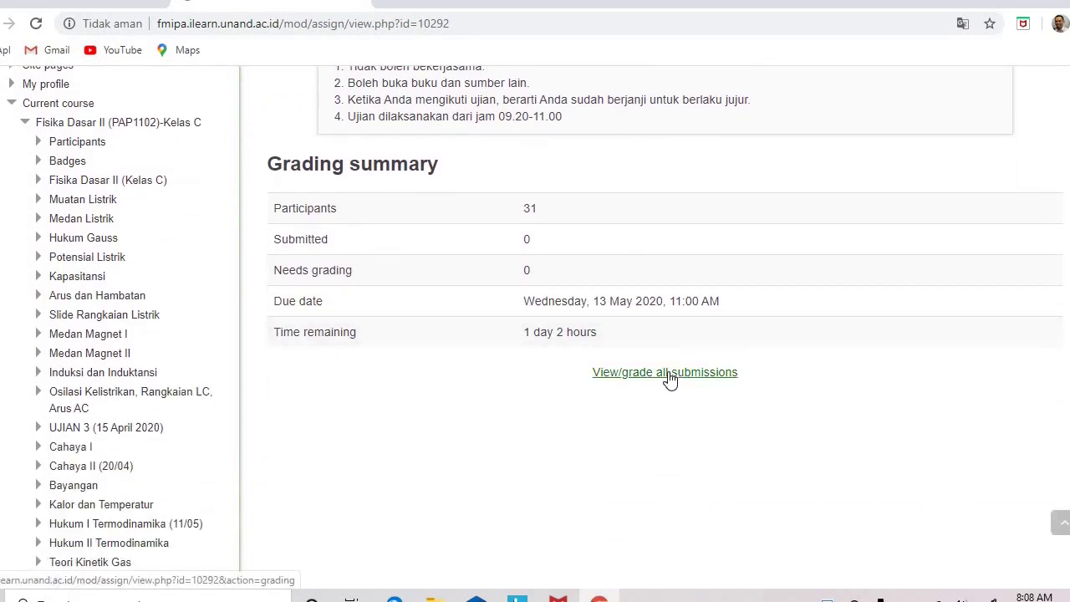
{"action": "left_click", "coordinate": [669, 374]}
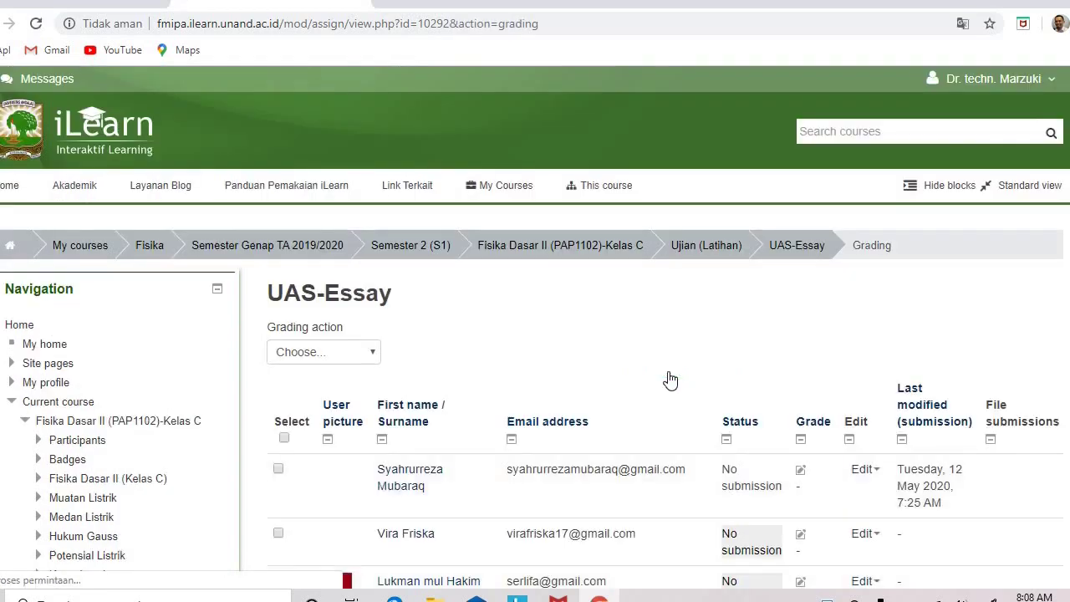
{"action": "scroll", "coordinate": [1012, 229], "scroll_direction": "down", "scroll_amount": 4}
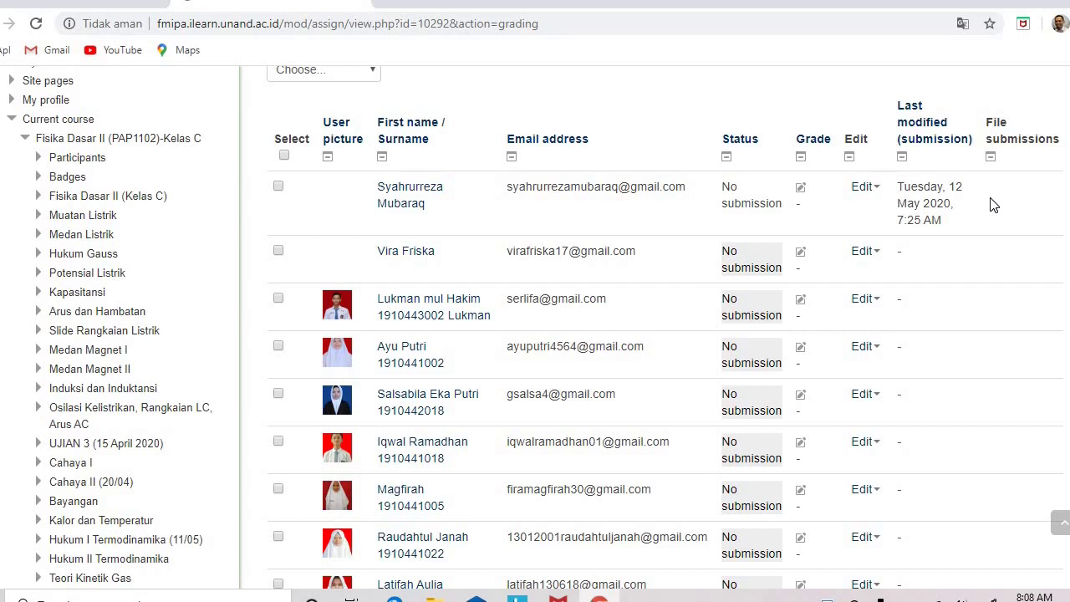
{"action": "left_click", "coordinate": [801, 189]}
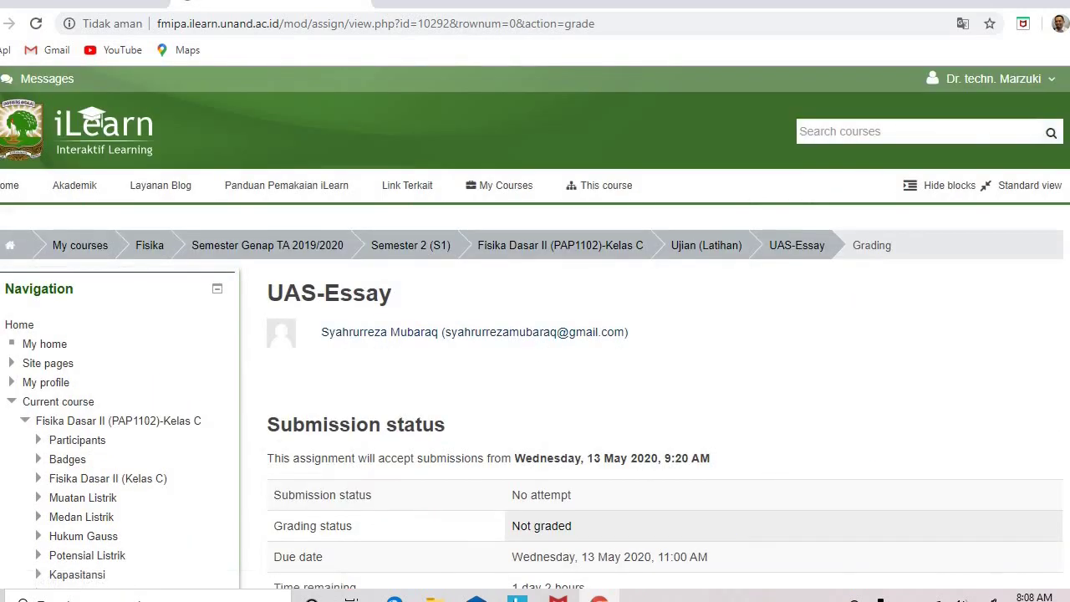
{"action": "scroll", "coordinate": [535, 334], "scroll_direction": "down", "scroll_amount": 5}
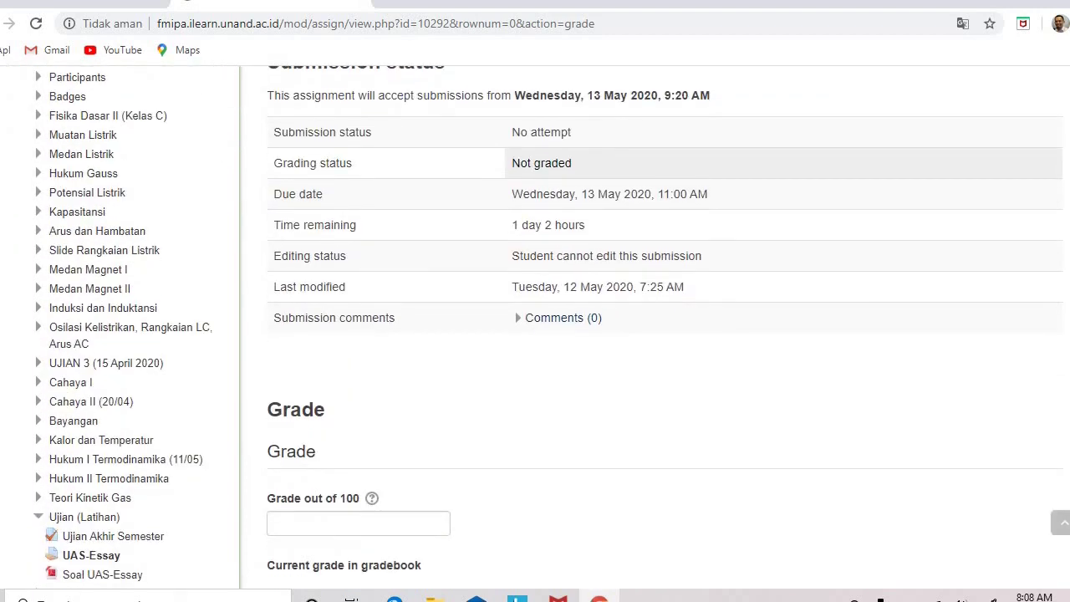
{"action": "scroll", "coordinate": [468, 323], "scroll_direction": "down", "scroll_amount": 2}
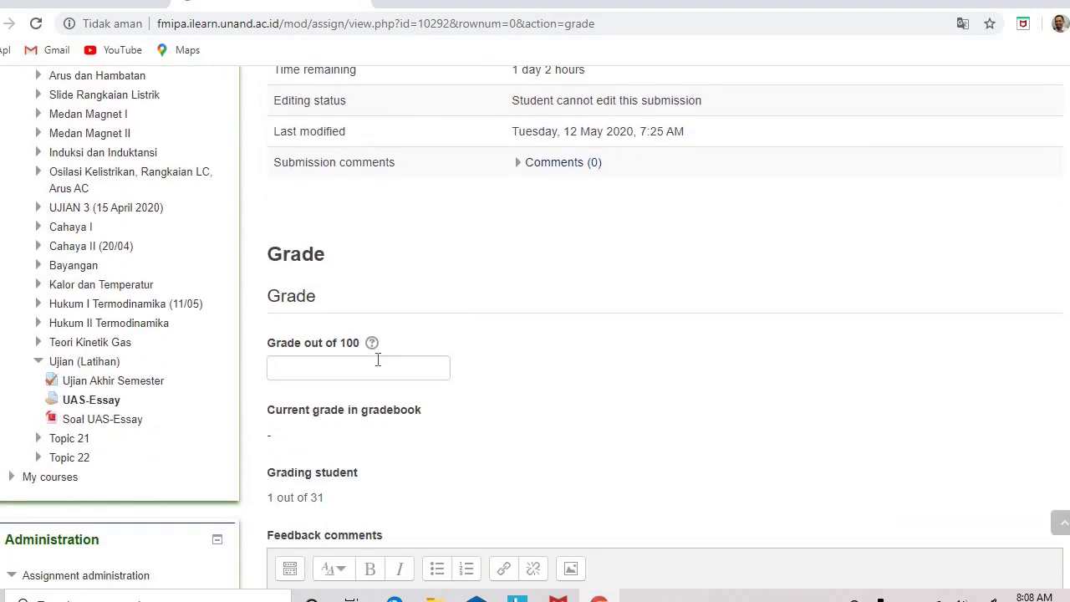
Examine the first student's grade and feedback comment fields, then cancel grading and return to the submissions list
{"action": "left_click", "coordinate": [376, 363]}
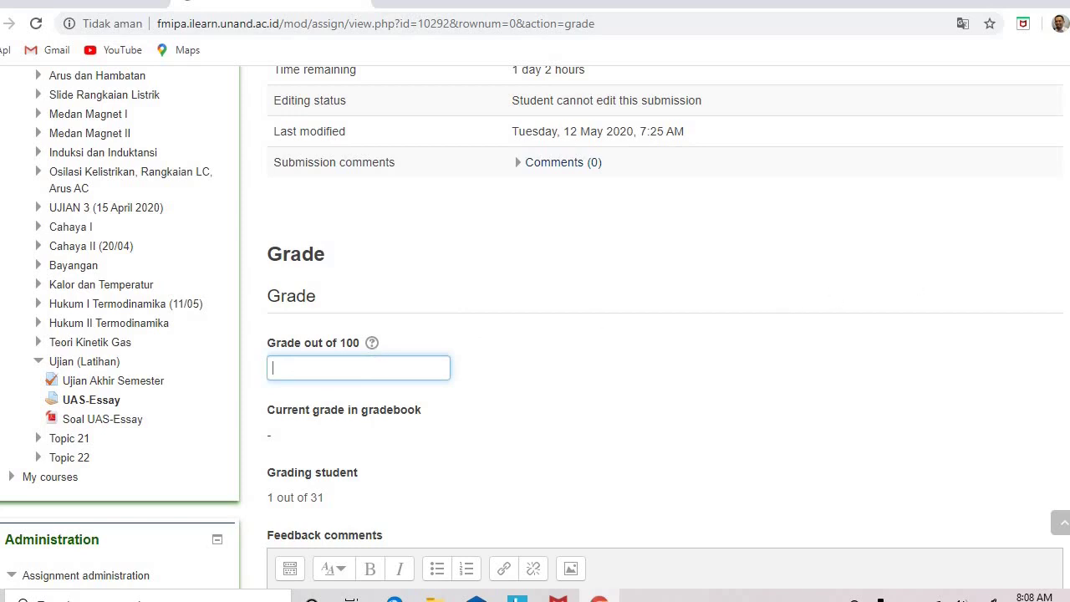
{"action": "scroll", "coordinate": [535, 326], "scroll_direction": "down", "scroll_amount": 6}
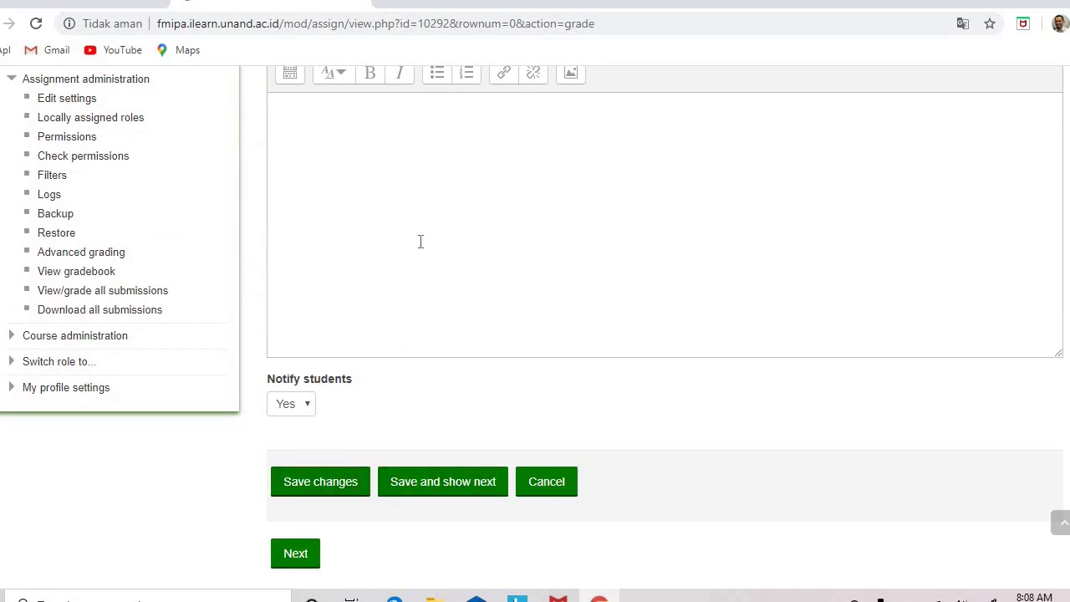
{"action": "left_click", "coordinate": [364, 181]}
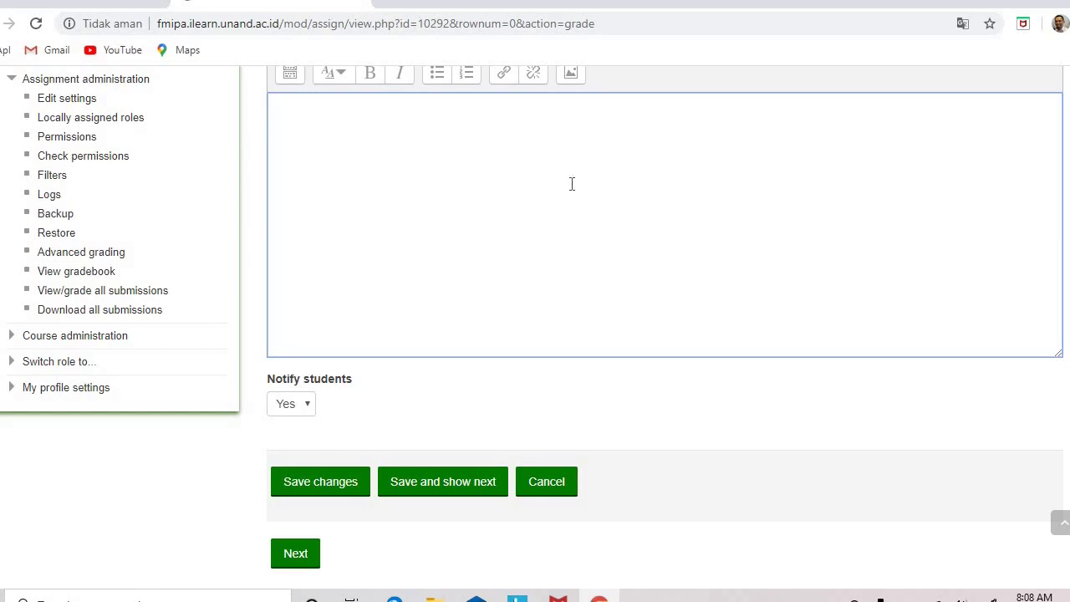
{"action": "left_click", "coordinate": [540, 485]}
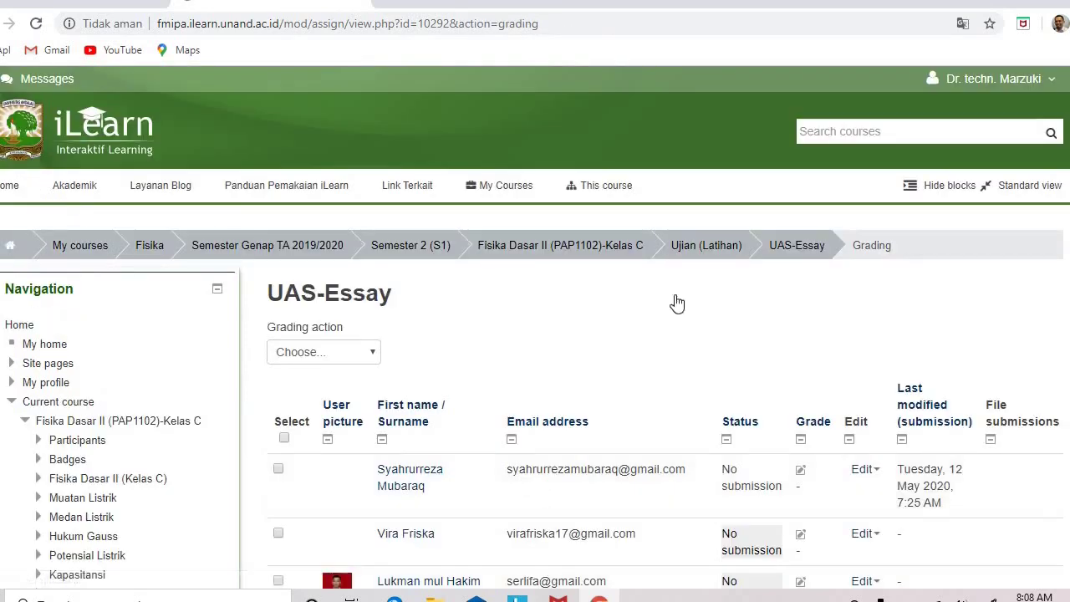
Return to the Fisika Dasar II course and open the Ujian Akhir Semester quiz in the Ujian (Latihan) section
{"action": "left_click", "coordinate": [640, 251]}
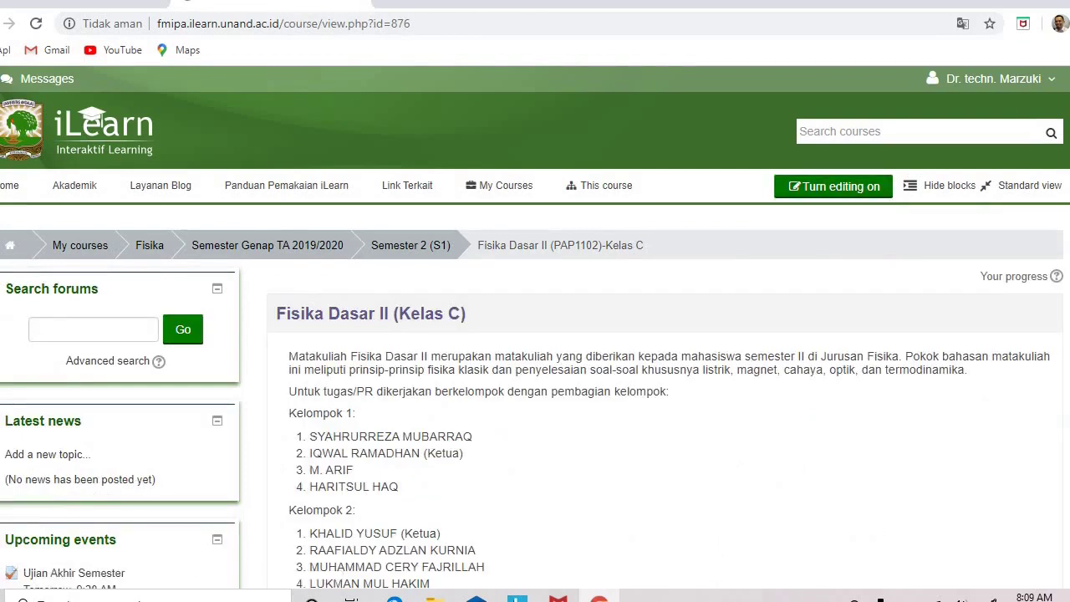
{"action": "scroll", "coordinate": [535, 334], "scroll_direction": "down", "scroll_amount": 20}
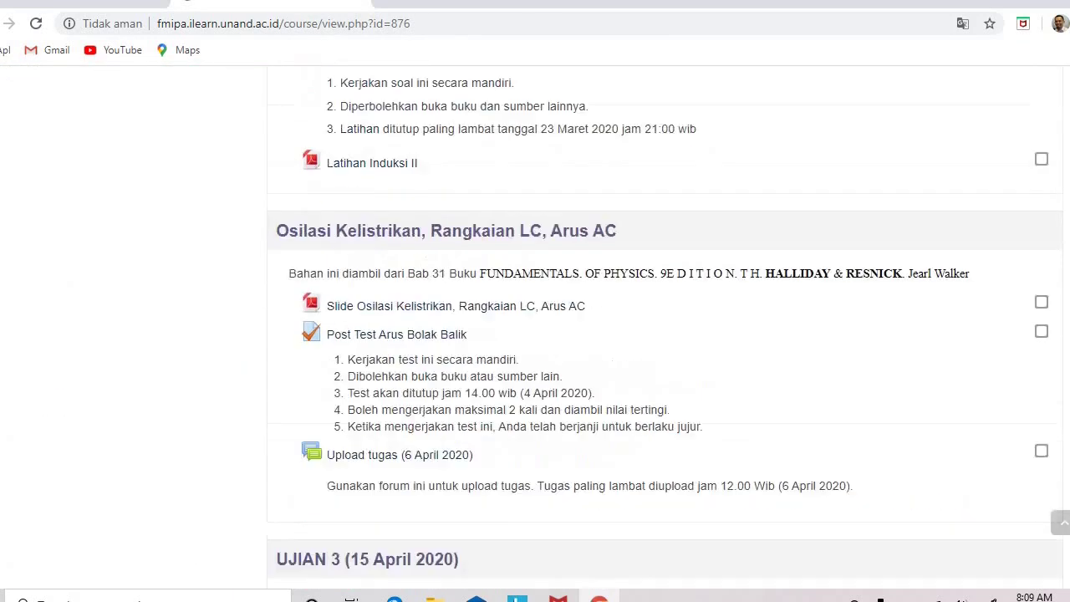
{"action": "scroll", "coordinate": [665, 334], "scroll_direction": "down", "scroll_amount": 20}
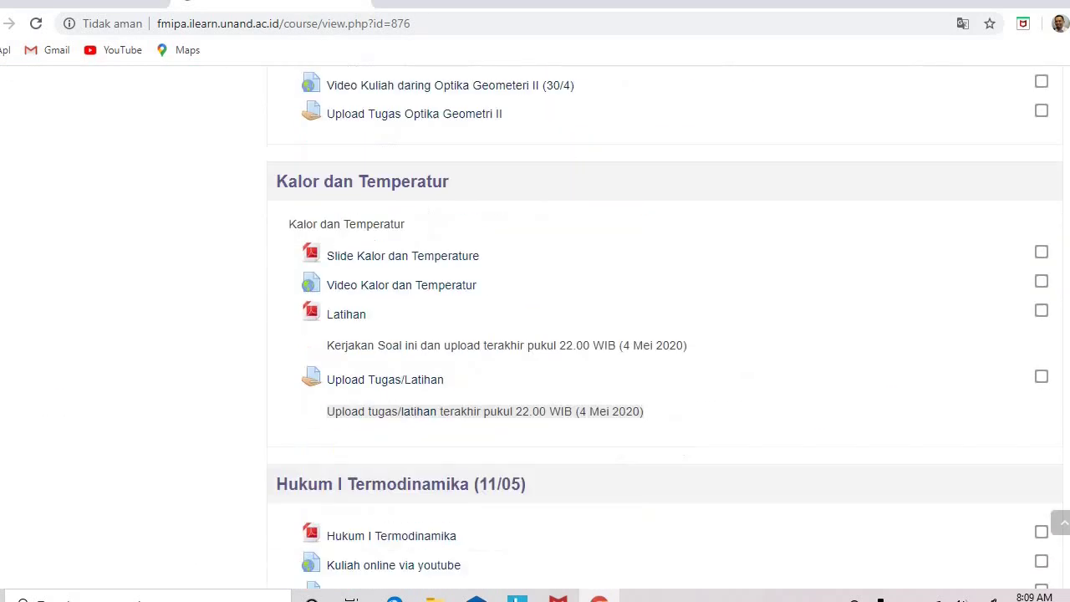
{"action": "scroll", "coordinate": [665, 334], "scroll_direction": "down", "scroll_amount": 6}
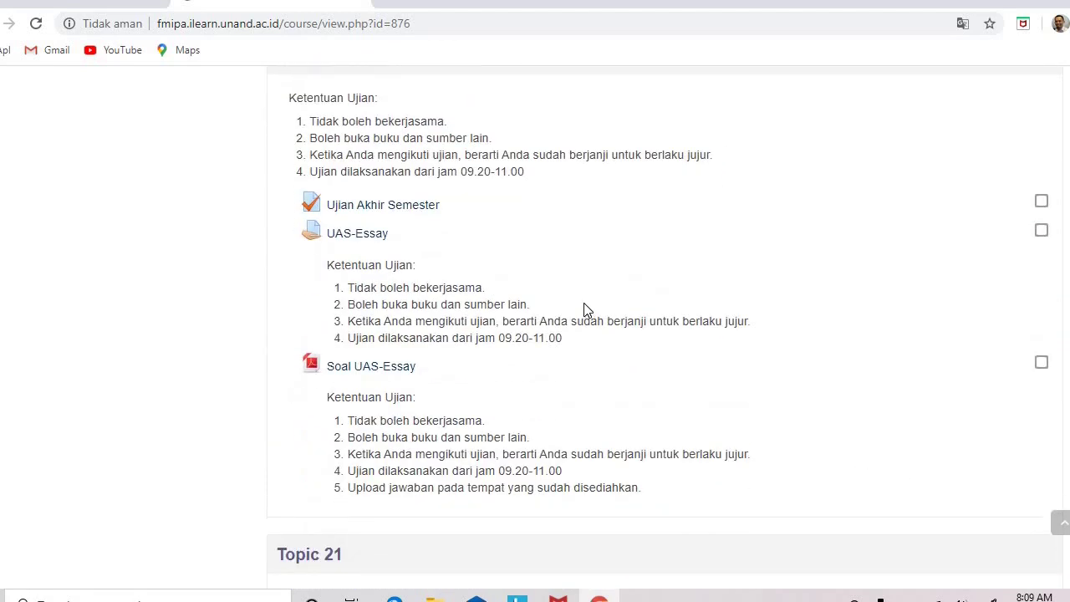
{"action": "left_click", "coordinate": [425, 209]}
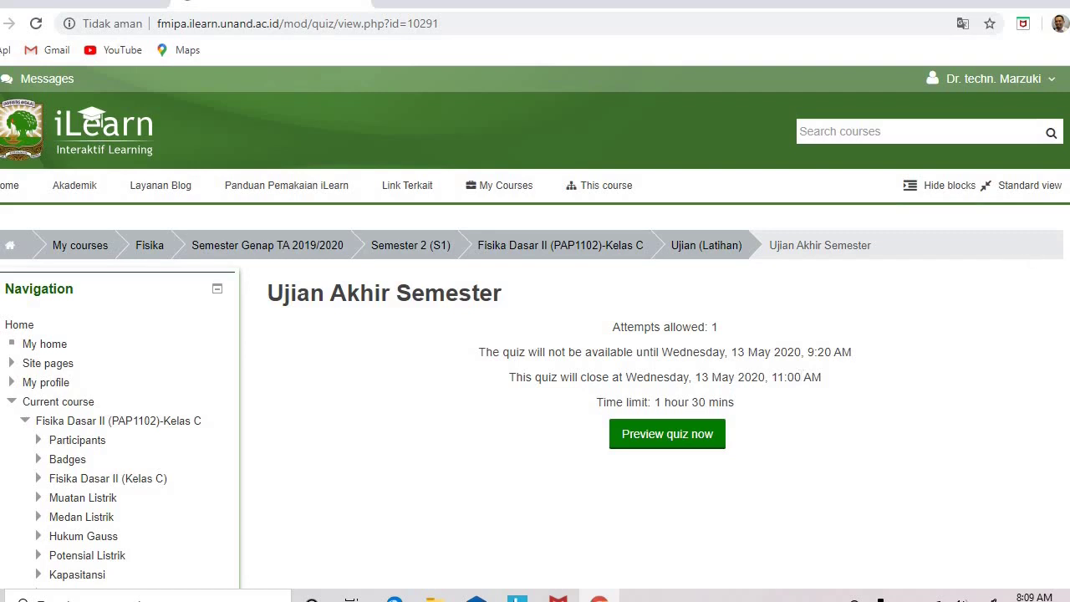
View the Ujian Akhir Semester quiz results and open their Grades report
{"action": "scroll", "coordinate": [1058, 387], "scroll_direction": "down", "scroll_amount": 8}
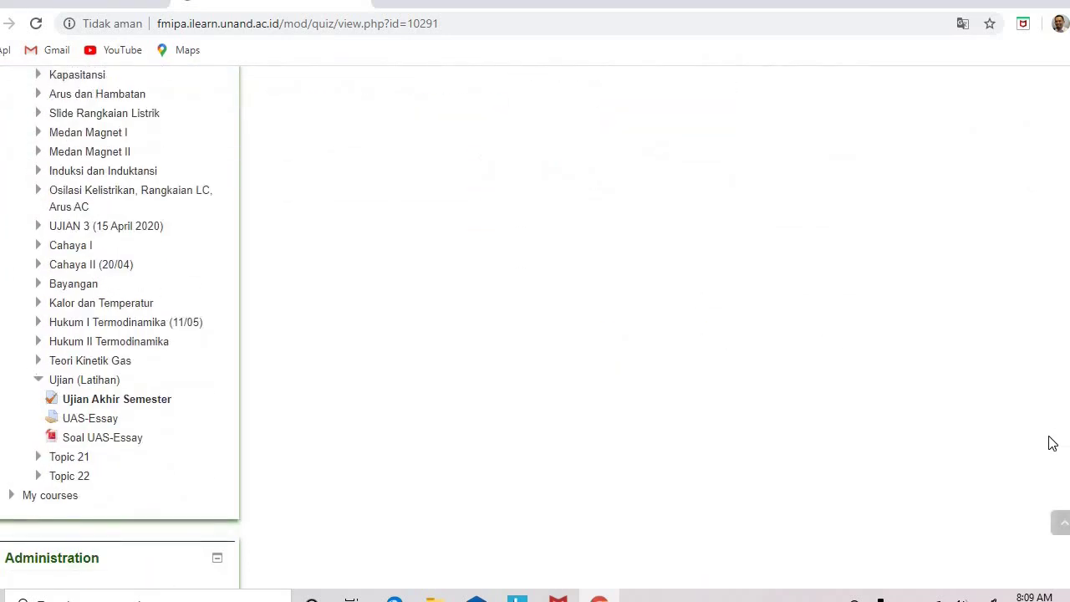
{"action": "scroll", "coordinate": [1051, 472], "scroll_direction": "down", "scroll_amount": 3}
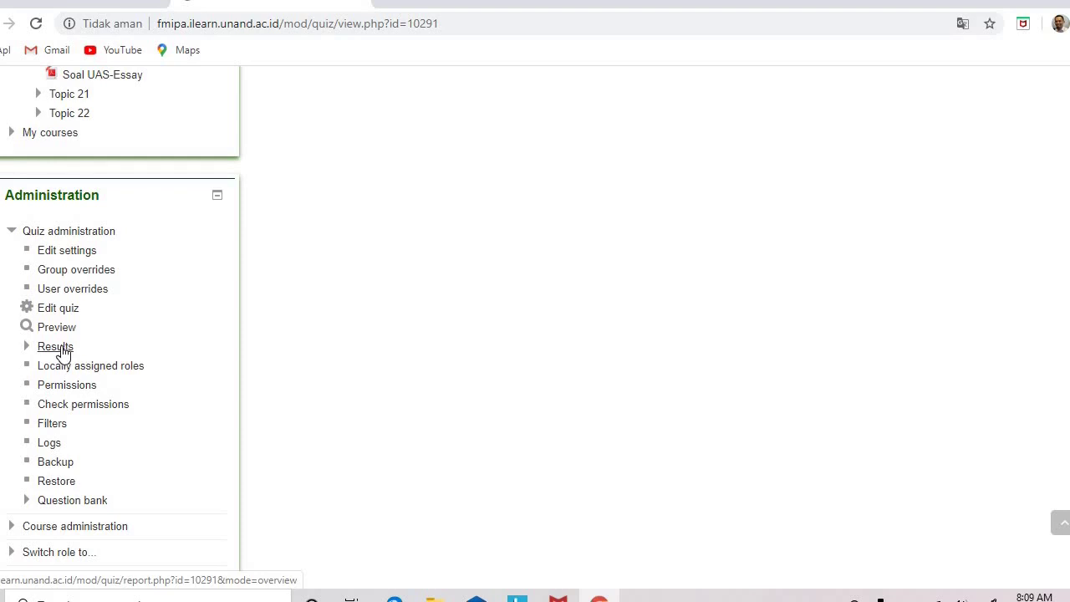
{"action": "left_click", "coordinate": [55, 346]}
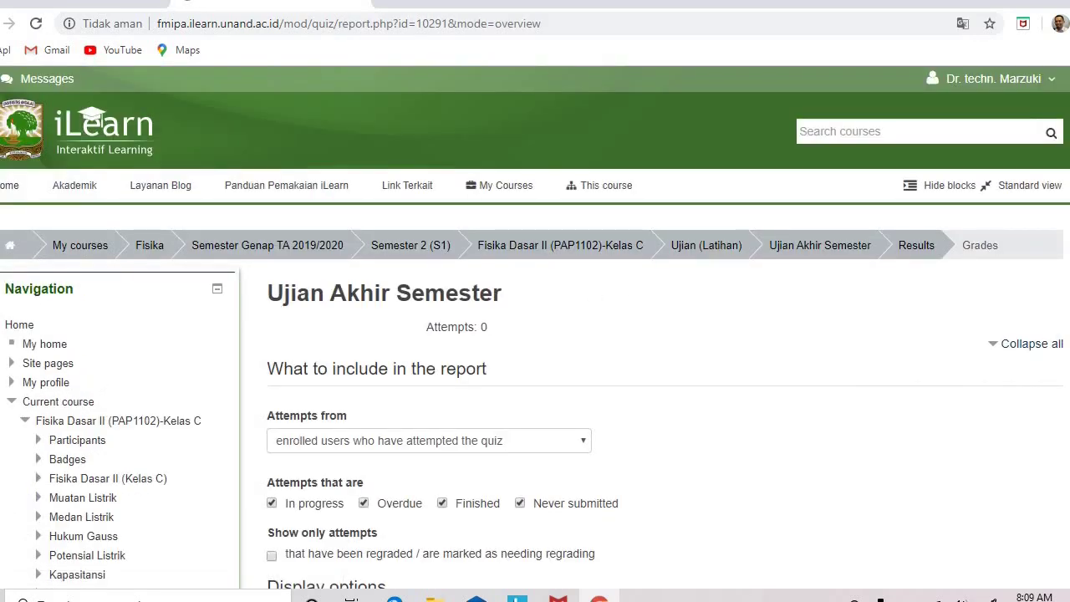
{"action": "scroll", "coordinate": [535, 335], "scroll_direction": "down", "scroll_amount": 5}
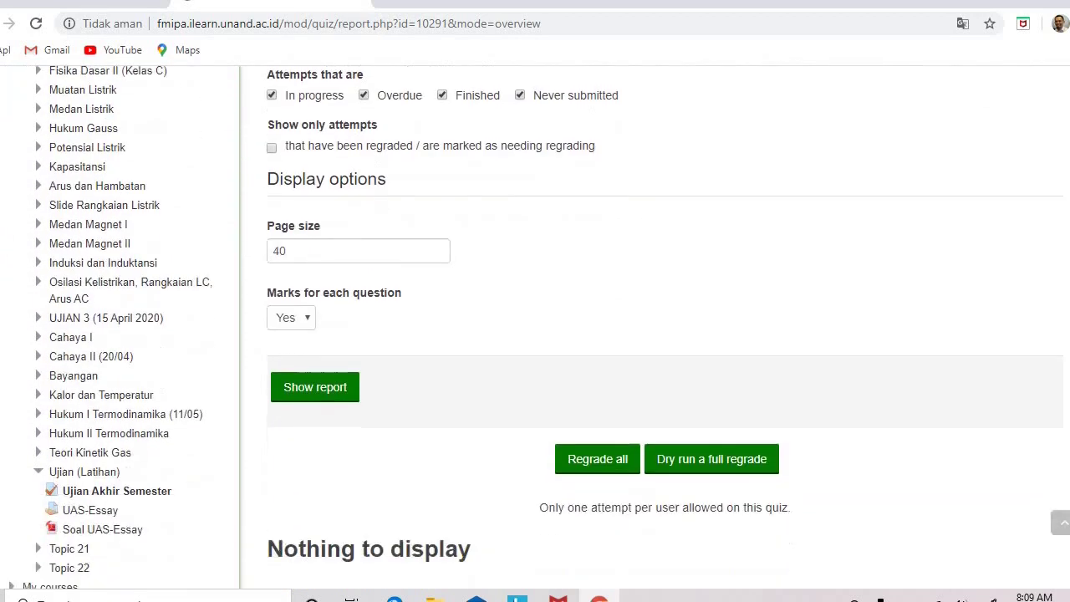
{"action": "scroll", "coordinate": [535, 334], "scroll_direction": "down", "scroll_amount": 3}
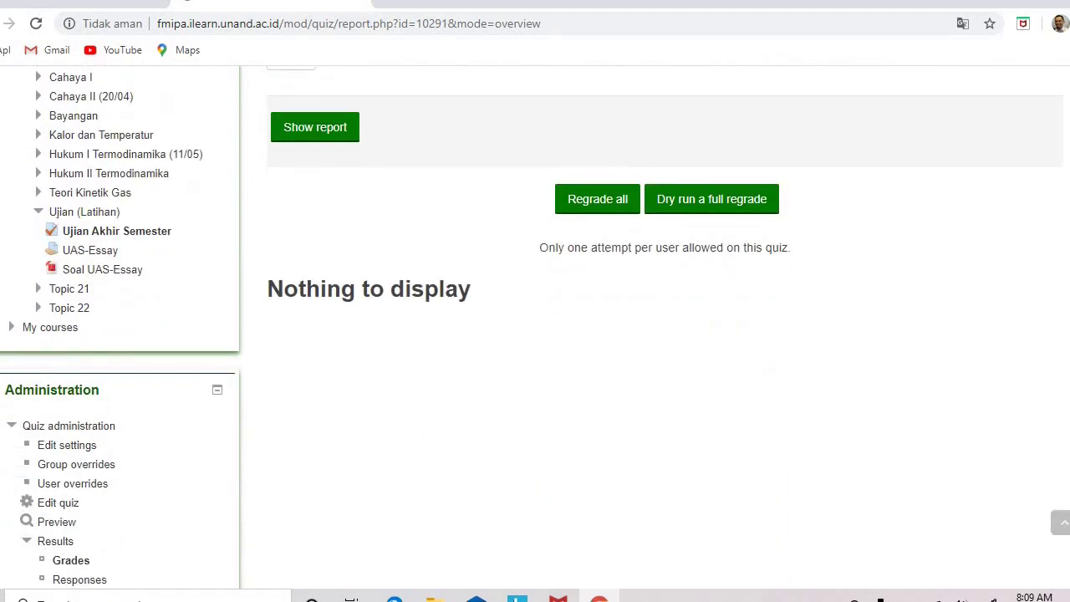
{"action": "scroll", "coordinate": [536, 335], "scroll_direction": "down", "scroll_amount": 1}
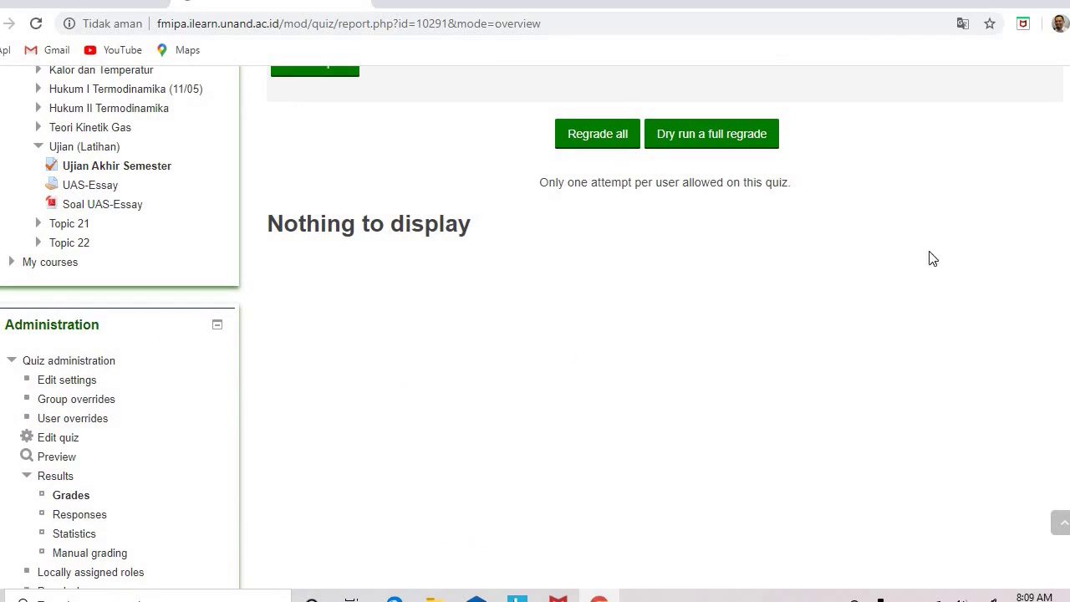
{"action": "scroll", "coordinate": [566, 316], "scroll_direction": "down", "scroll_amount": 2}
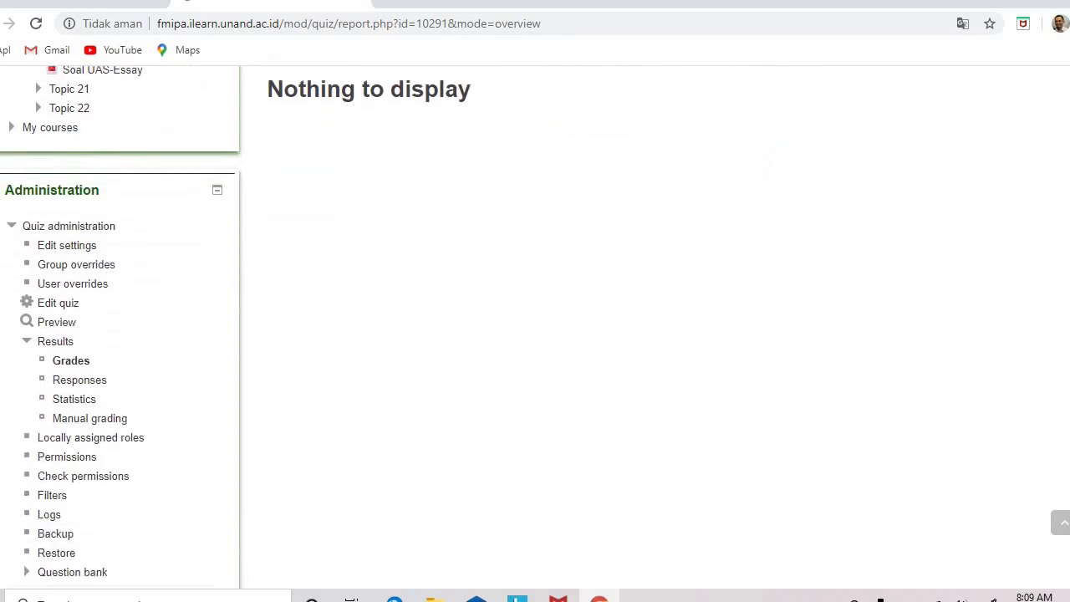
{"action": "left_click", "coordinate": [83, 366]}
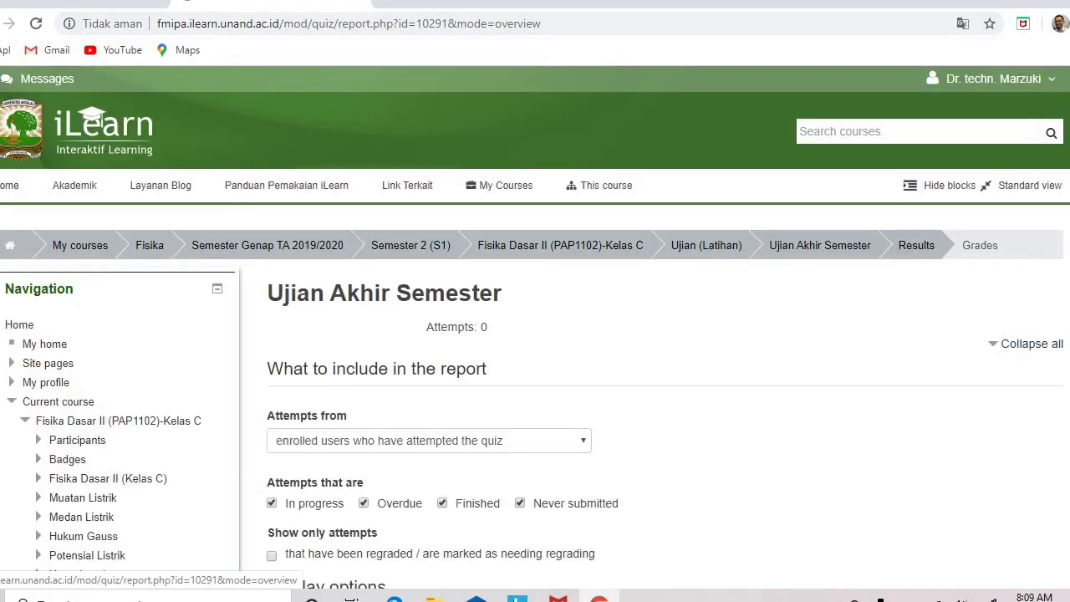
Return to the Fisika Dasar II course, open its grader report and look through the participants' grades
{"action": "left_click", "coordinate": [634, 248]}
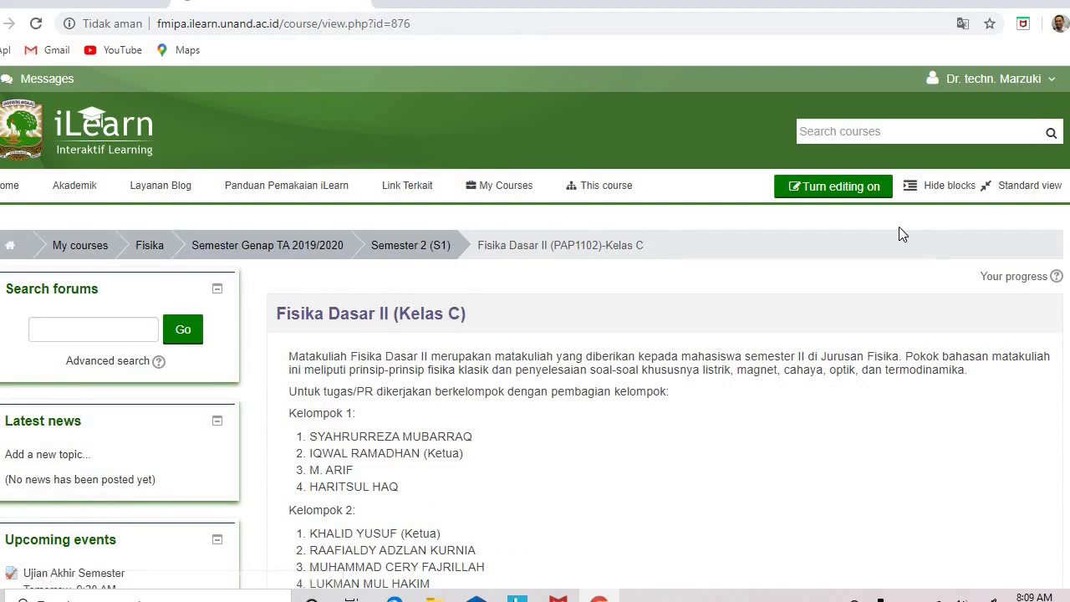
{"action": "scroll", "coordinate": [535, 326], "scroll_direction": "down", "scroll_amount": 15}
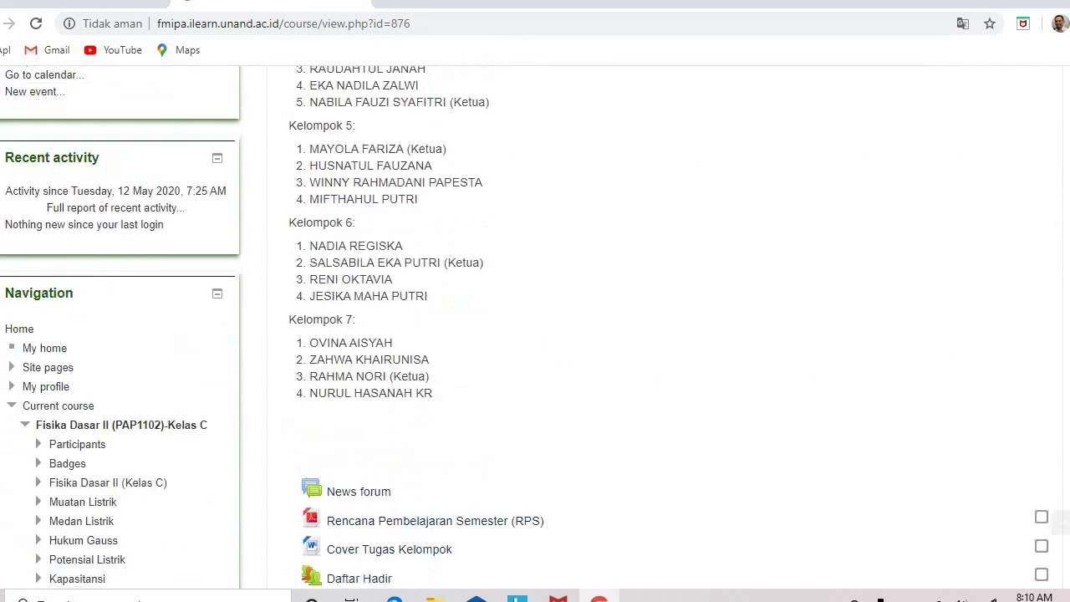
{"action": "scroll", "coordinate": [662, 191], "scroll_direction": "down", "scroll_amount": 2}
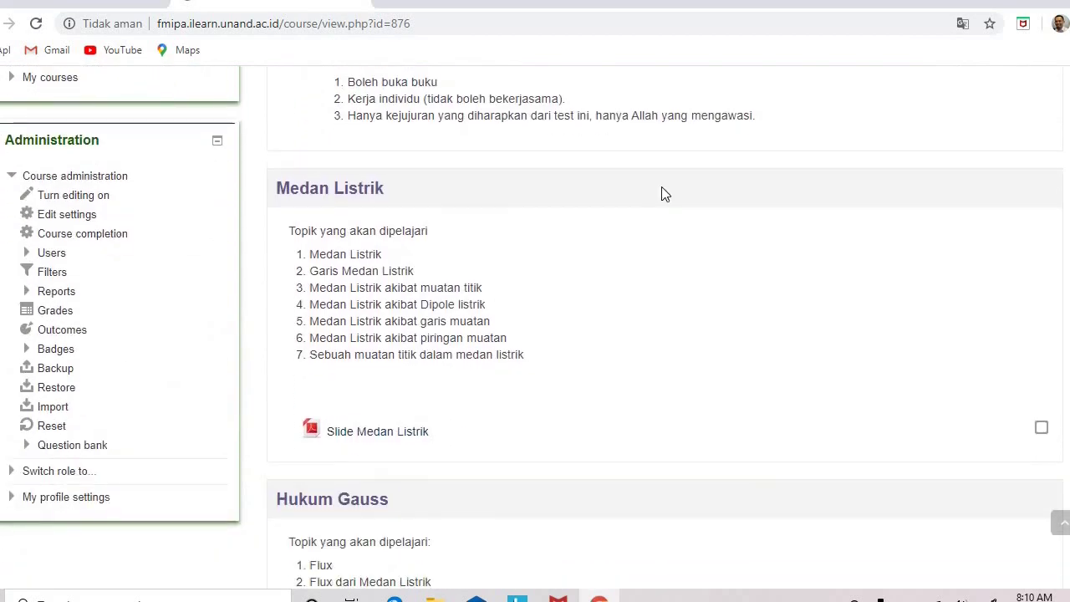
{"action": "left_click", "coordinate": [56, 313]}
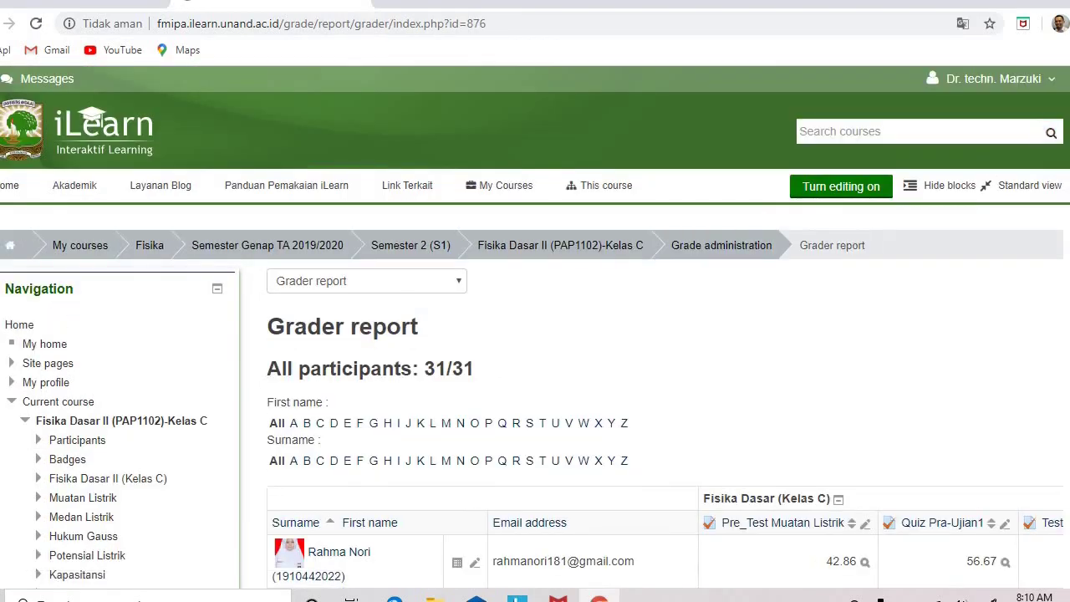
{"action": "scroll", "coordinate": [536, 334], "scroll_direction": "down", "scroll_amount": 7}
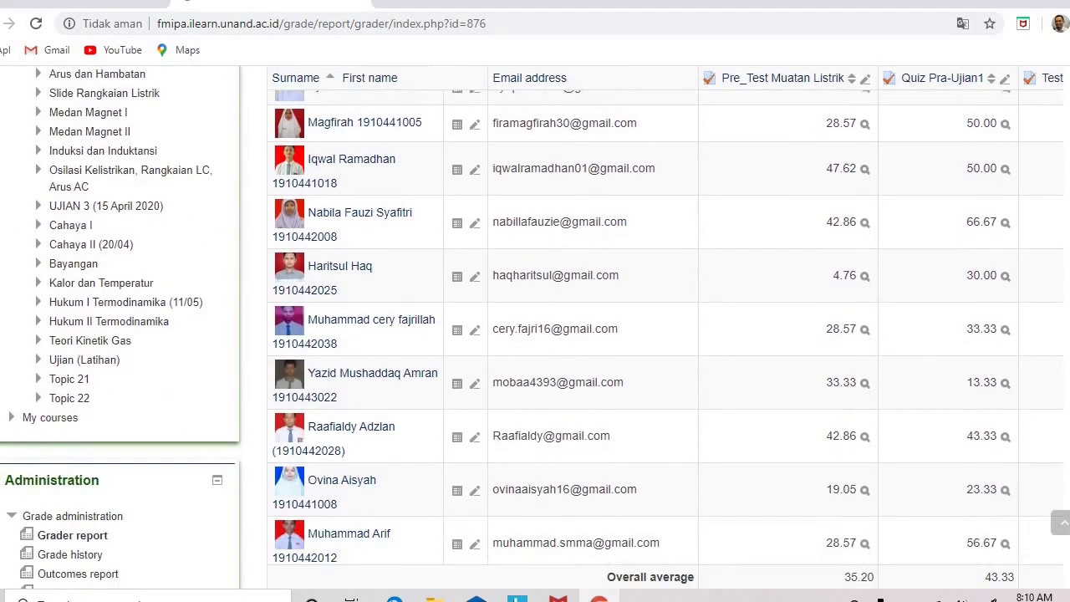
{"action": "scroll", "coordinate": [536, 334], "scroll_direction": "down", "scroll_amount": 3}
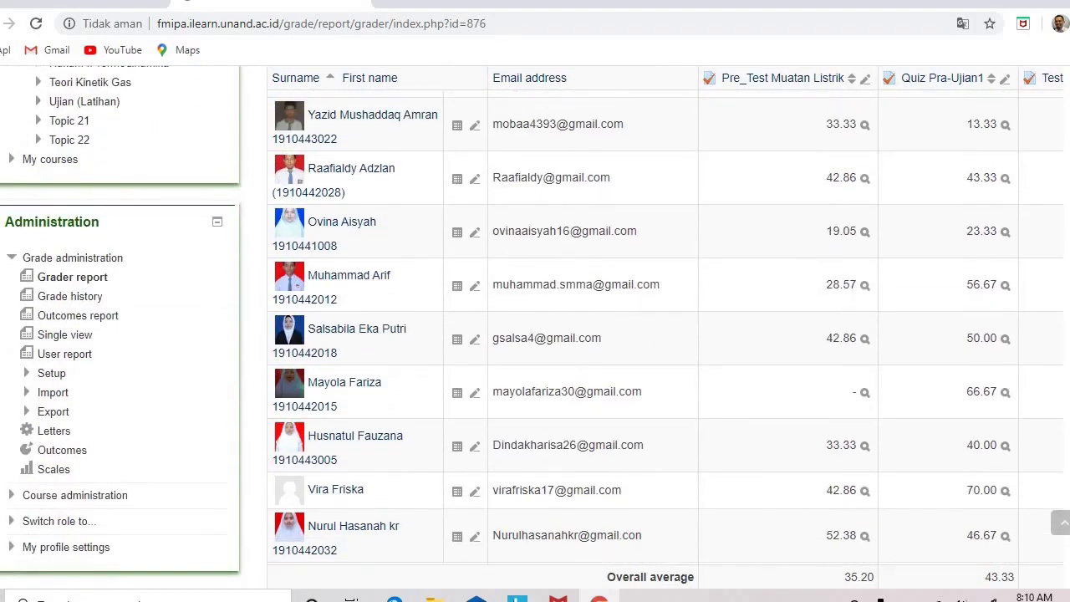
{"action": "scroll", "coordinate": [535, 334], "scroll_direction": "down", "scroll_amount": 1}
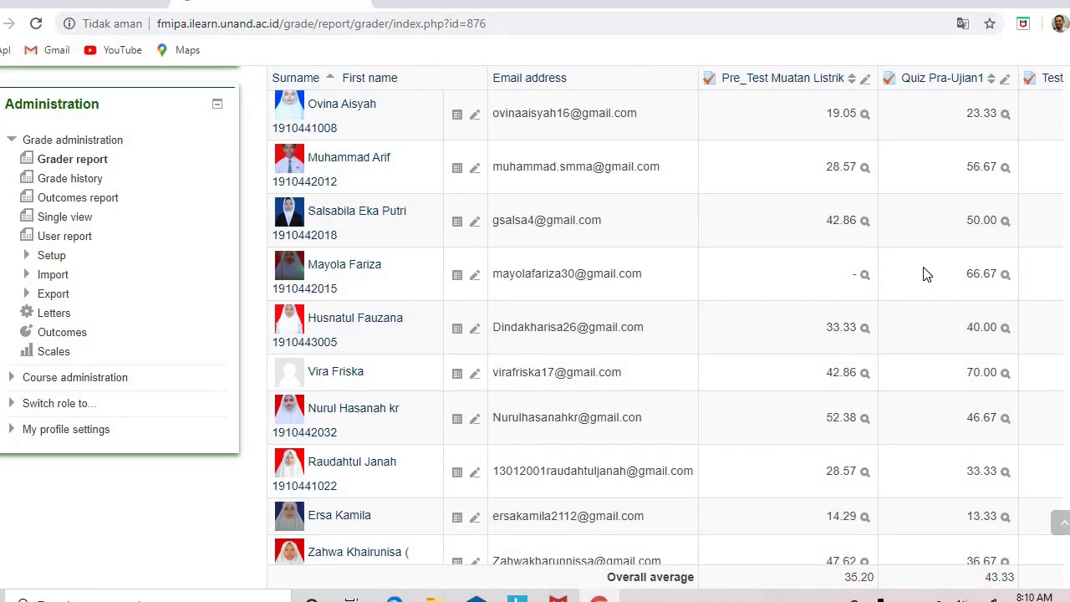
{"action": "scroll", "coordinate": [535, 335], "scroll_direction": "down", "scroll_amount": 3}
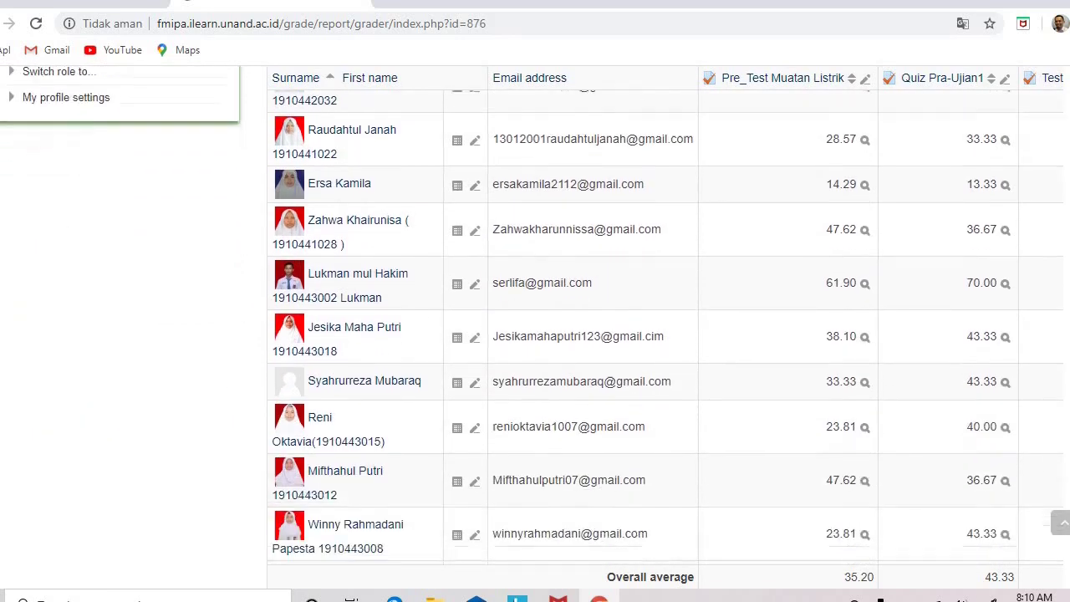
{"action": "scroll", "coordinate": [664, 326], "scroll_direction": "down", "scroll_amount": 3}
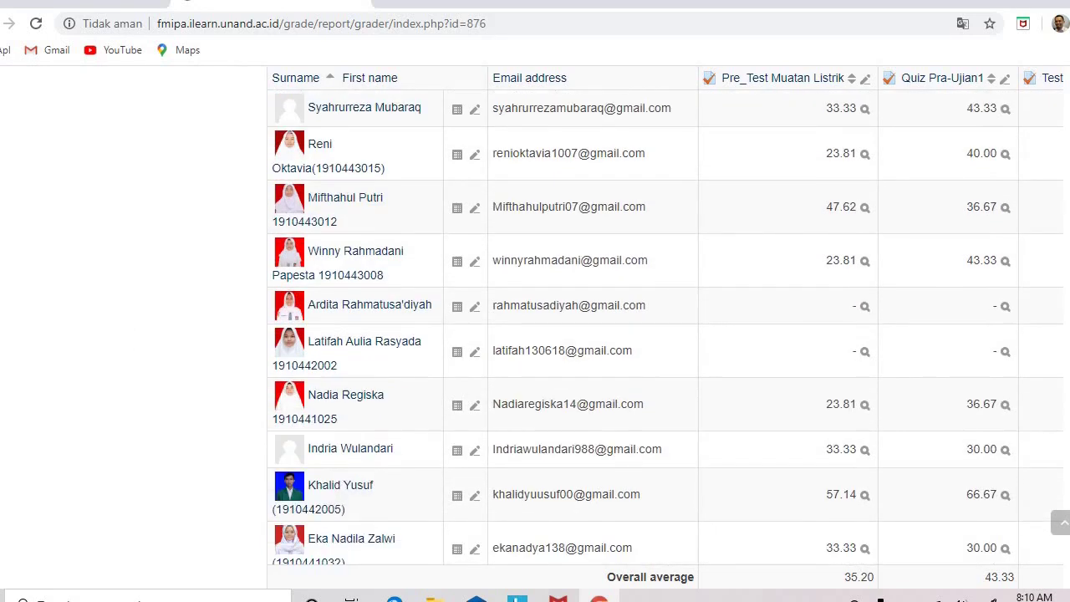